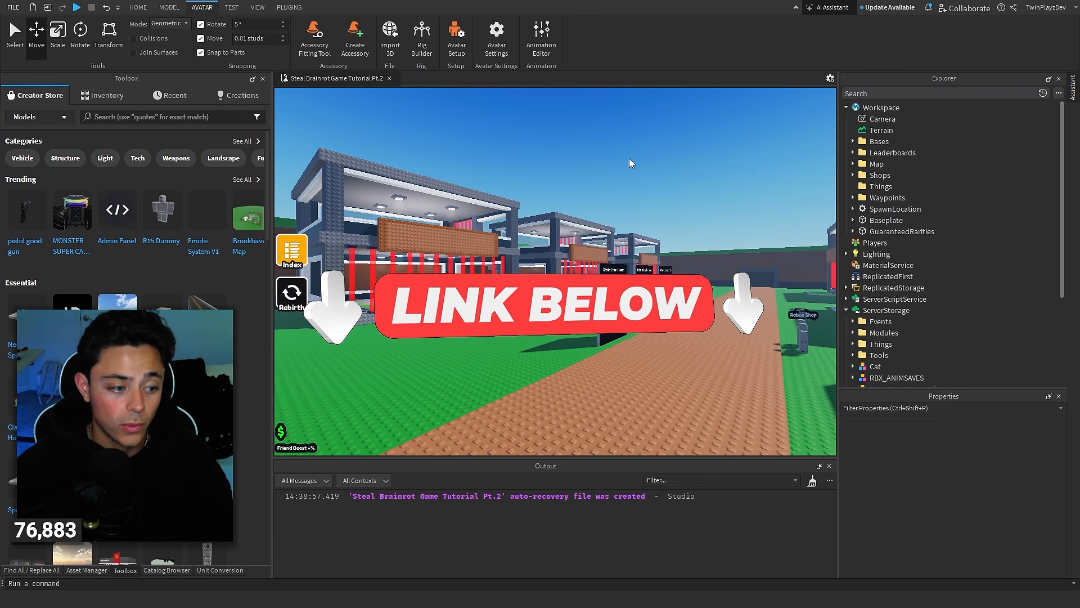
Look over the whole map, including the rows of bases and the central path
right_drag(625, 157, 604, 150)
key(s)
key(s)
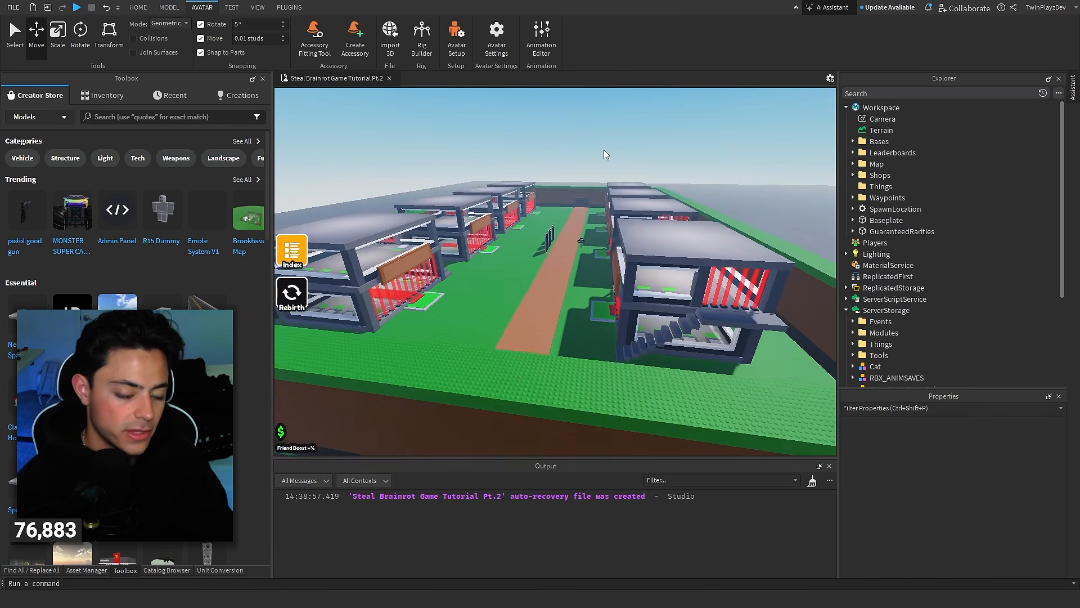
key(a)
key(w)
right_drag(618, 197, 614, 160)
key(s)
key(d)
key(w)
key(a)
key(s)
key(w)
key(d)
key(a)
key(d)
key(s)
key(a)
key(w)
key(w)
key(a)
key(d)
key(s)
key(a)
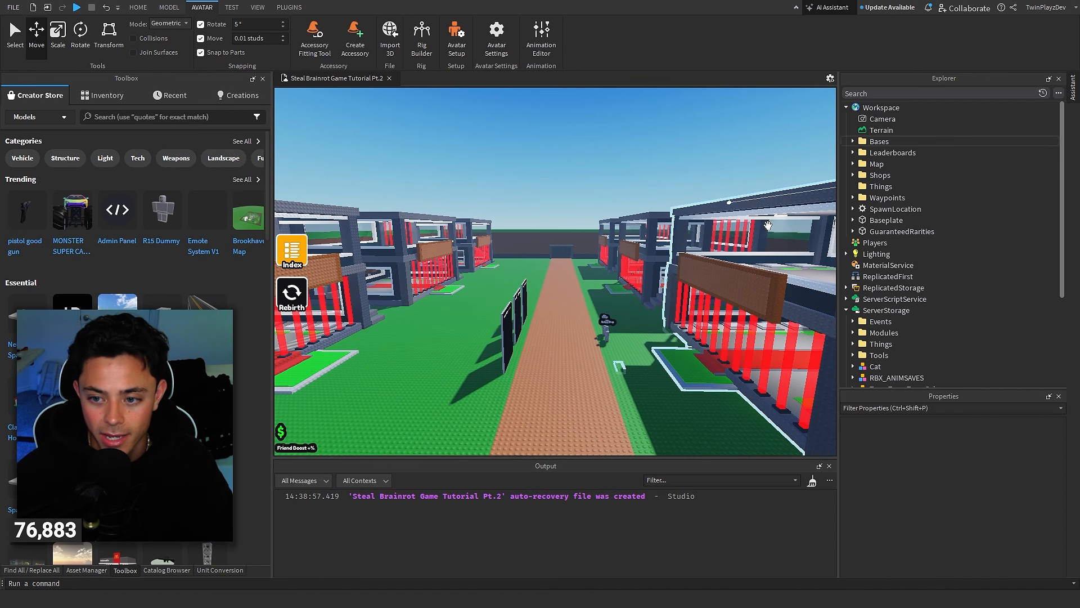
Start a playtest of the game and clear the output log
scroll(852, 278, down, 4)
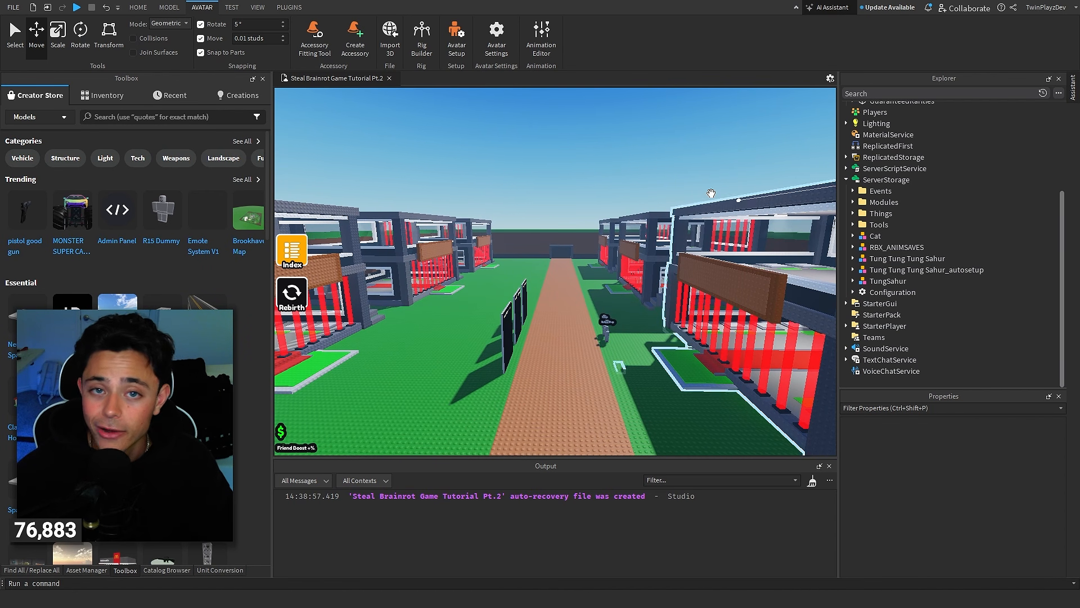
click(138, 7)
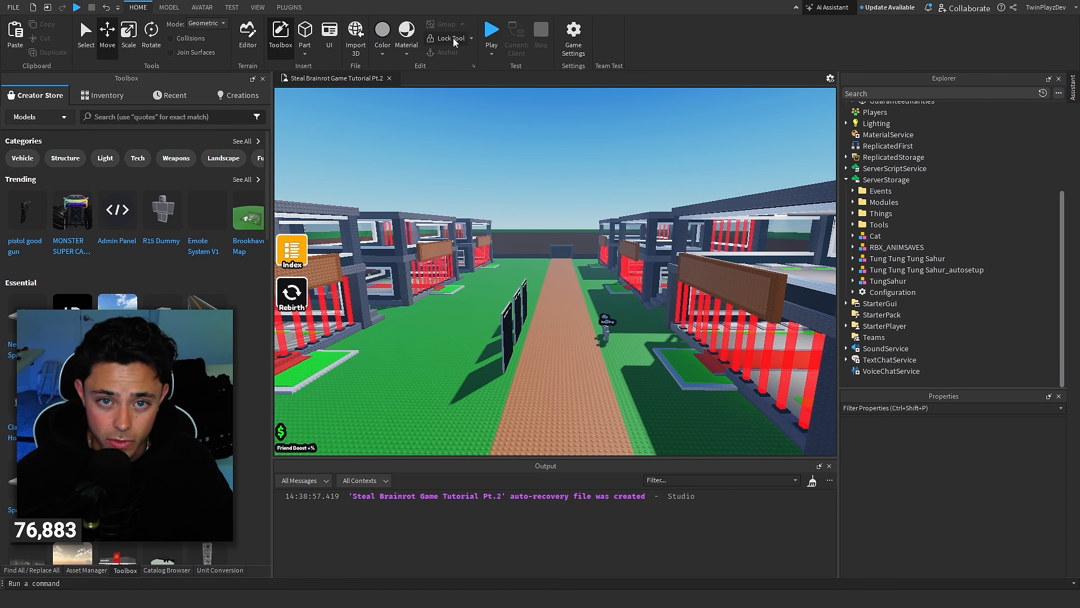
click(489, 32)
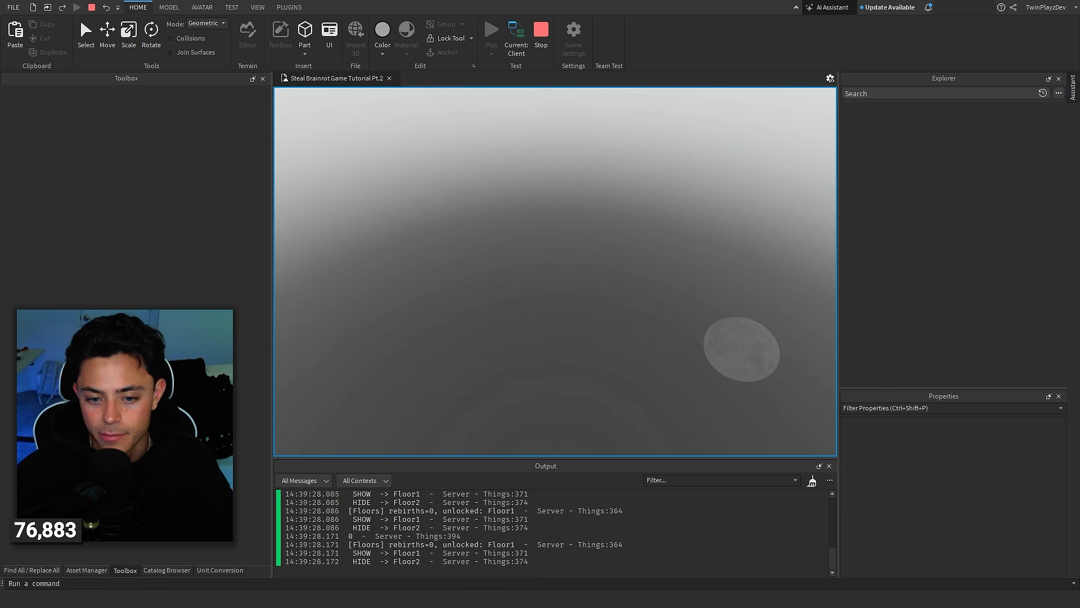
key(d)
key(w)
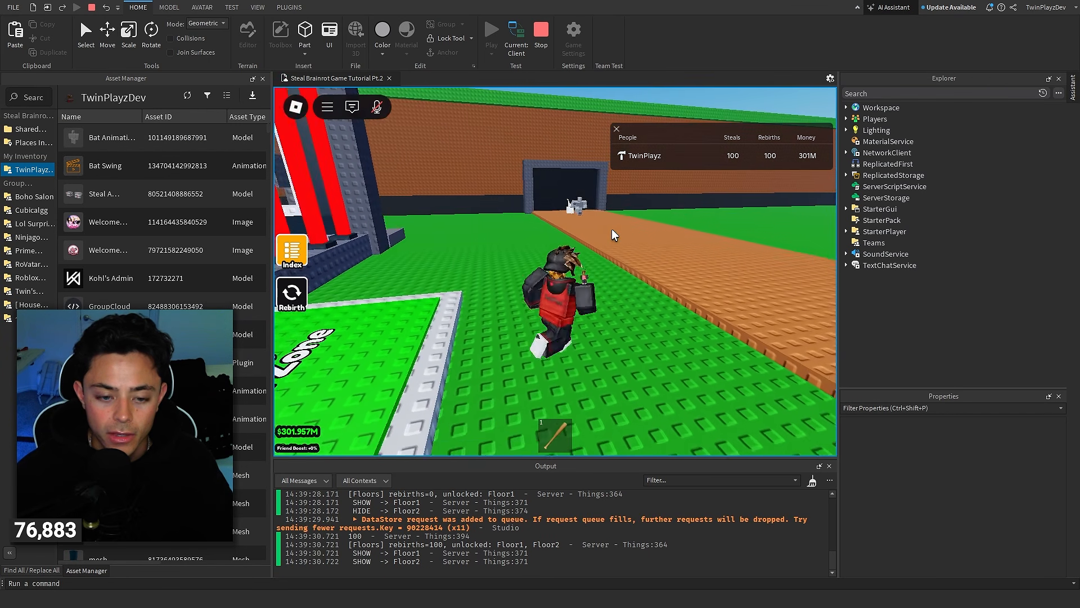
key(Tab)
click(812, 480)
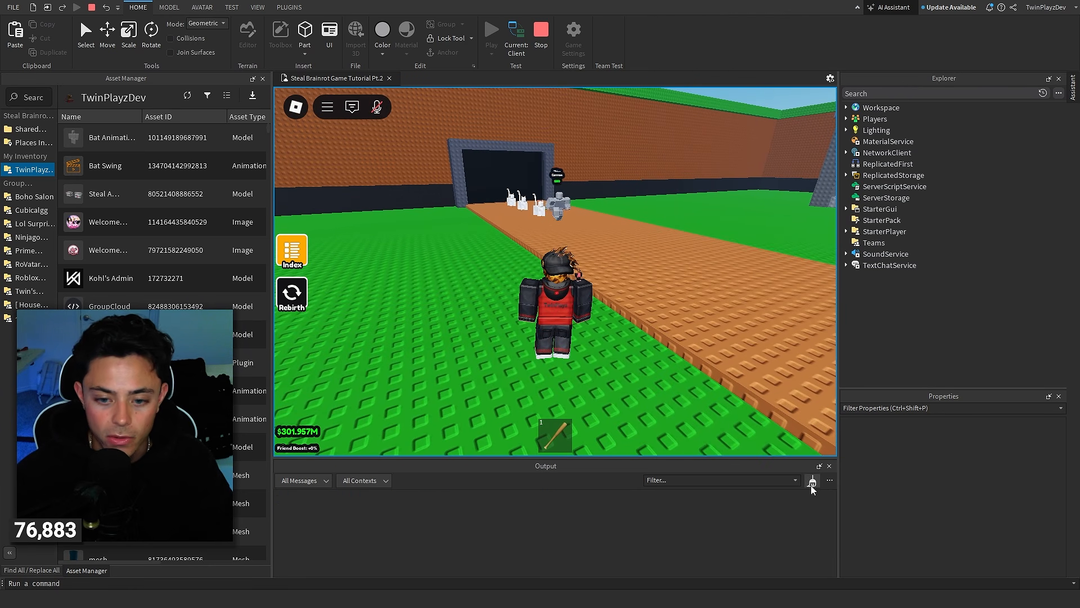
Watch the characters walk along the path in the playtest and stop it
scroll(666, 313, up, 5)
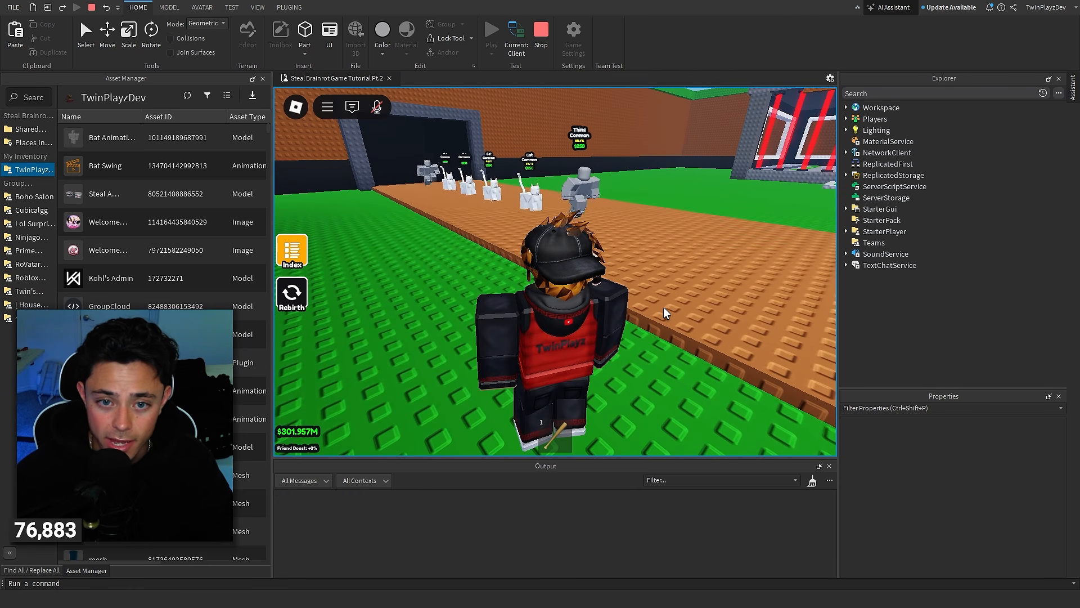
key(Tab)
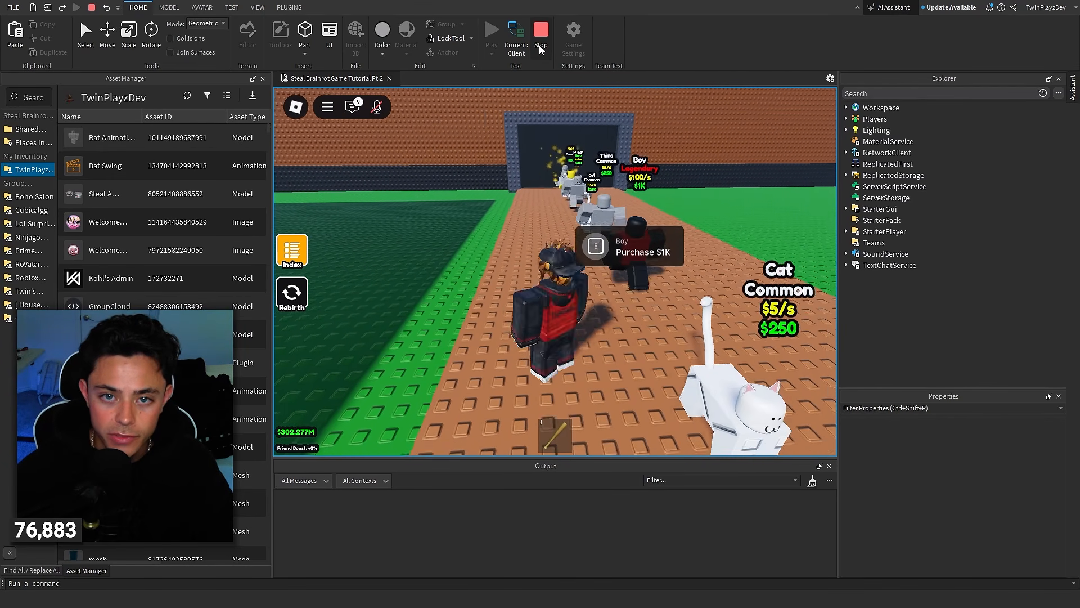
key(shift+F5)
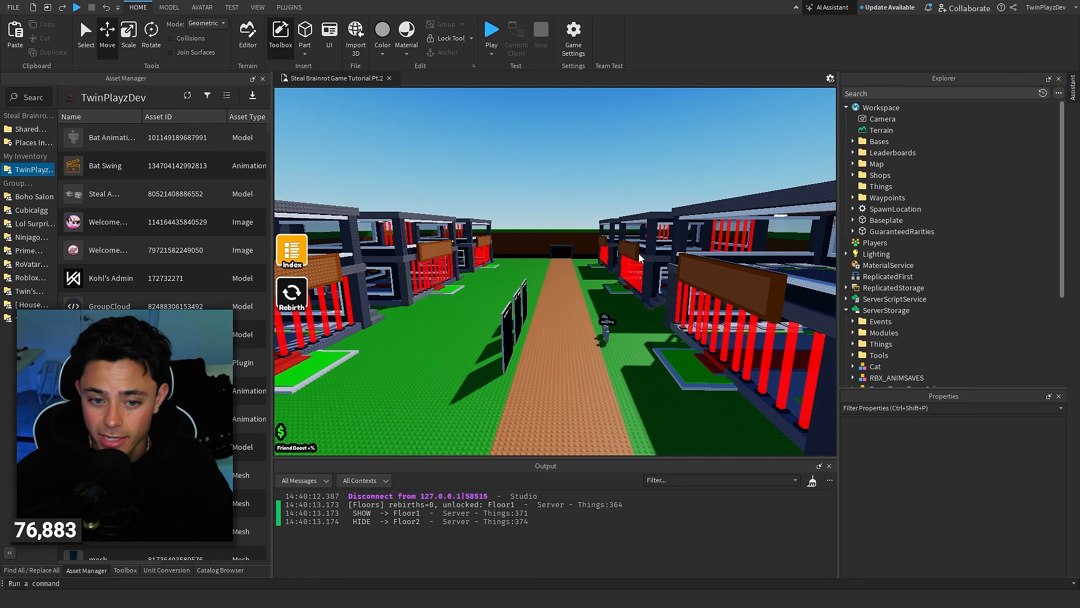
Move the Tung Tung Tung Sahur and Tung Tung Tung Sahur_autosetup models from ServerStorage into Workspace
right_drag(684, 183, 745, 236)
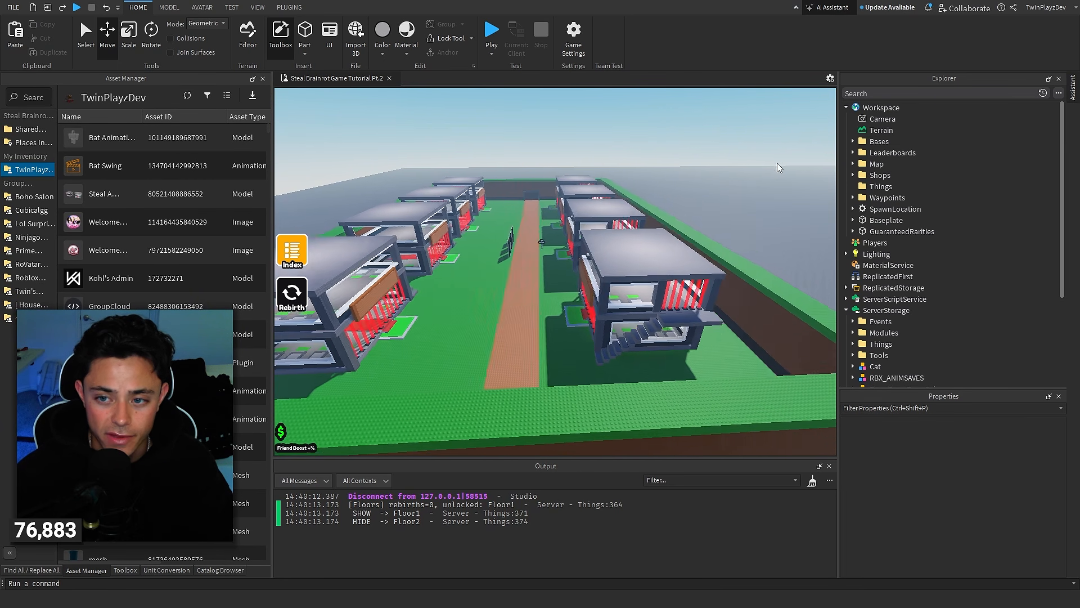
right_drag(778, 167, 736, 176)
scroll(923, 273, down, 4)
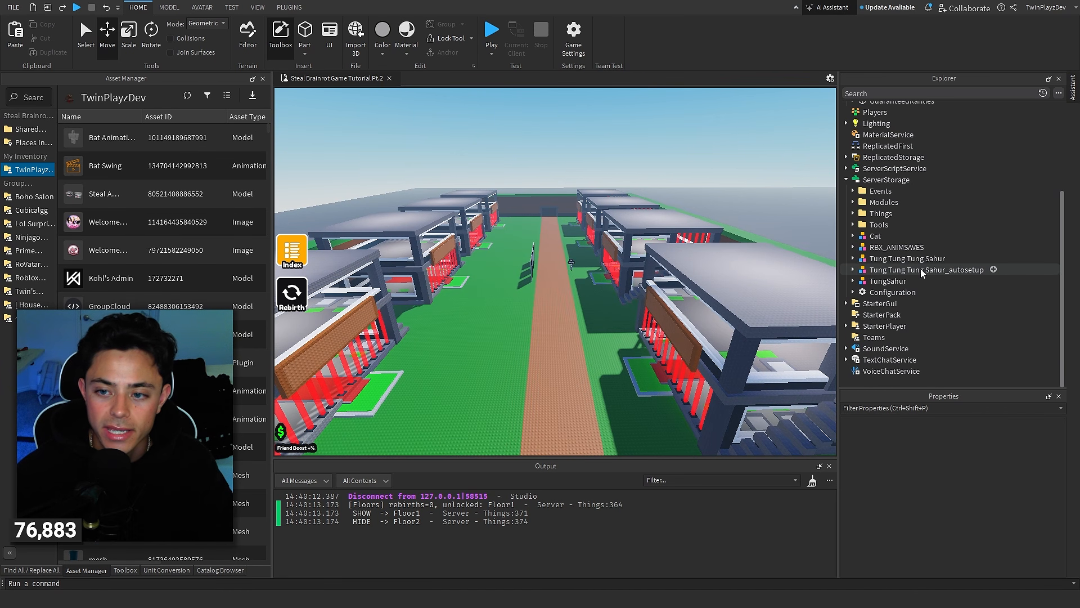
click(894, 260)
shift+click(888, 270)
drag(888, 270, 877, 110)
key(f)
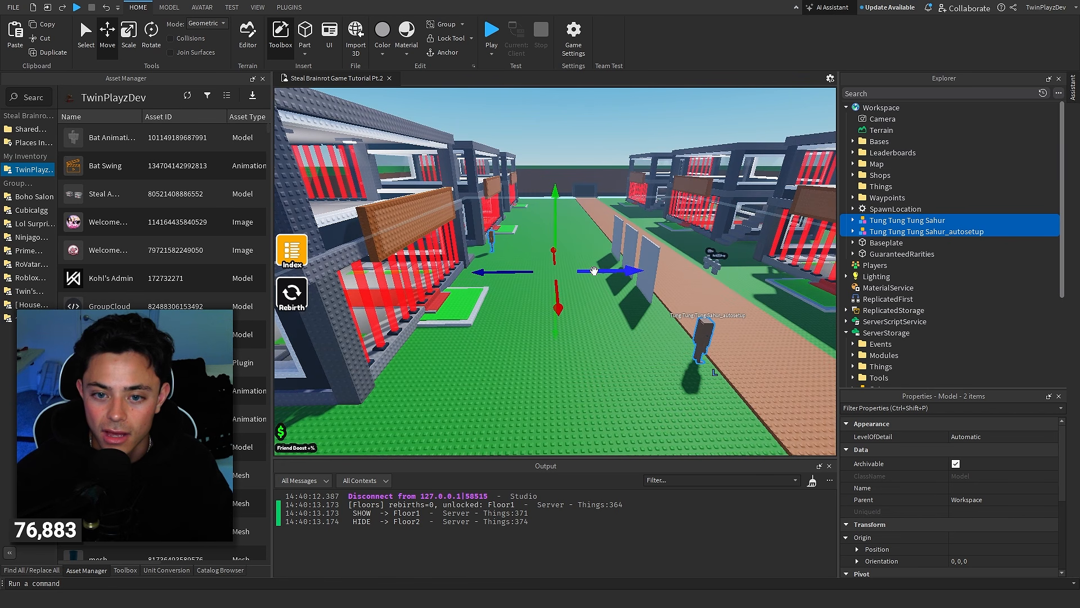
Move both Tung Tung Tung Sahur models off the map onto the open baseplate and stand them side by side
drag(594, 271, 413, 295)
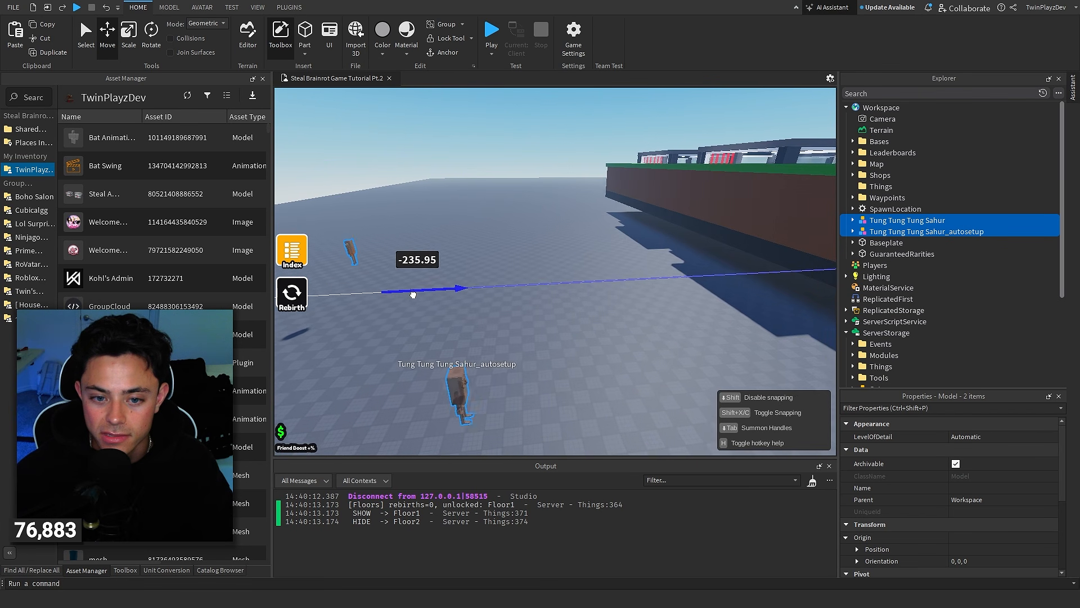
click(617, 271)
right_drag(624, 266, 610, 273)
drag(556, 284, 579, 264)
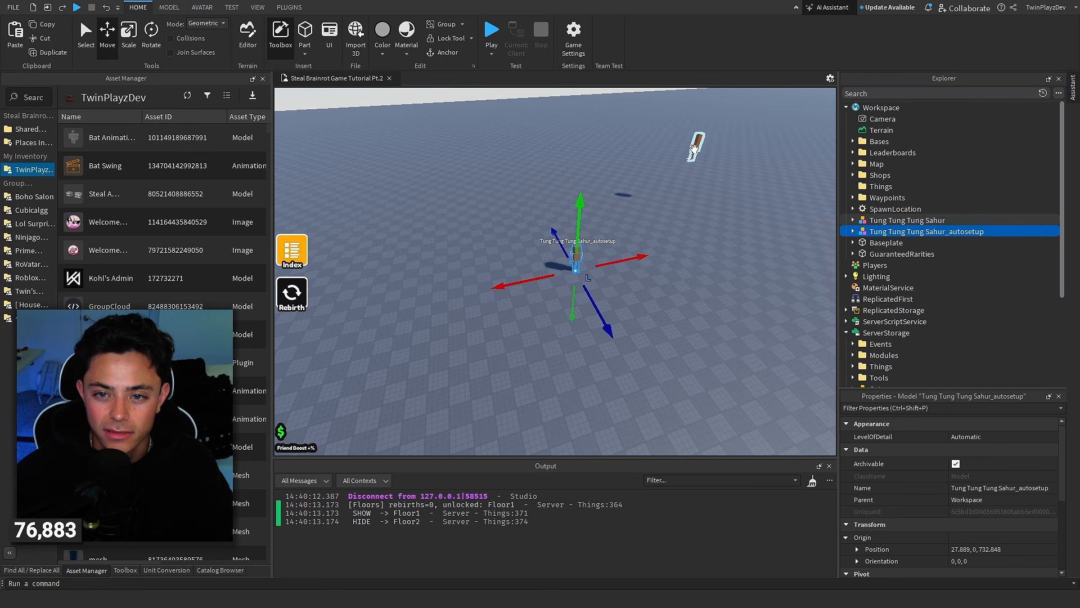
drag(695, 147, 595, 269)
click(665, 292)
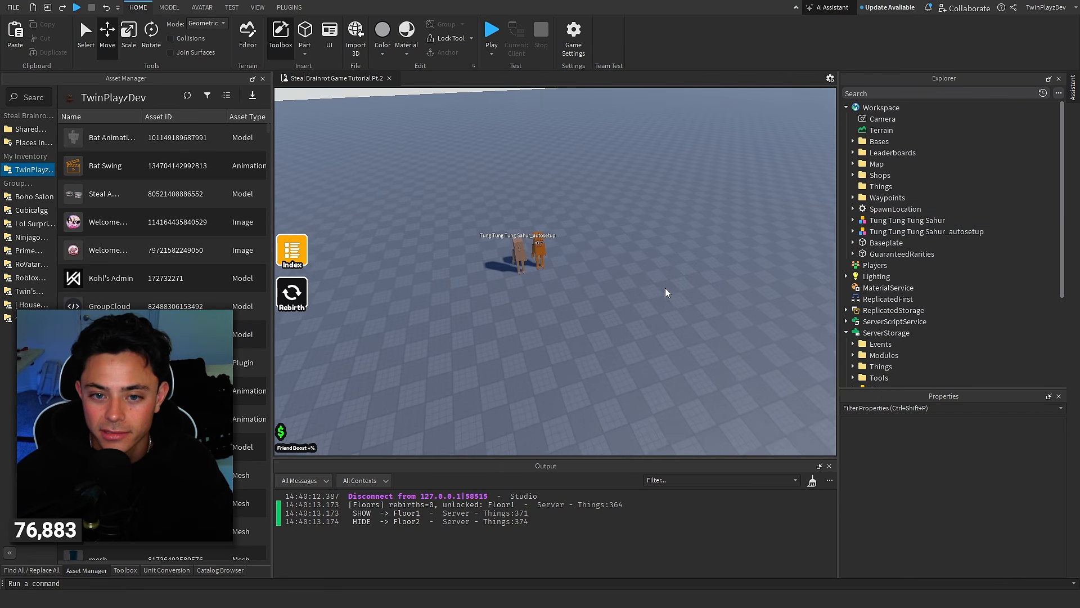
scroll(666, 292, up, 8)
Move the Cat model from ServerStorage into Workspace
scroll(877, 276, down, 3)
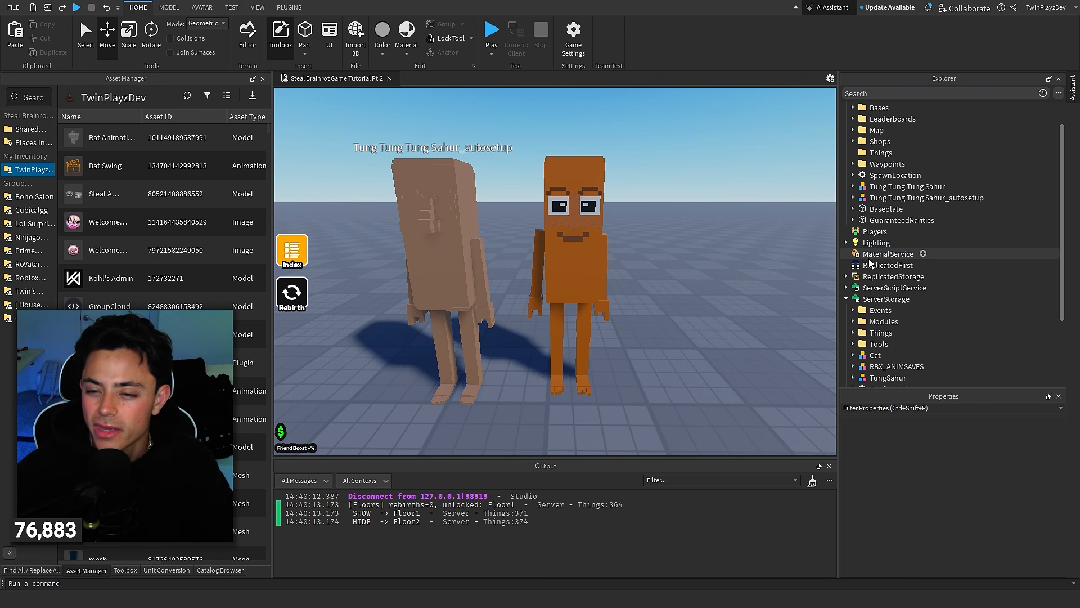
drag(899, 288, 908, 229)
scroll(908, 242, up, 2)
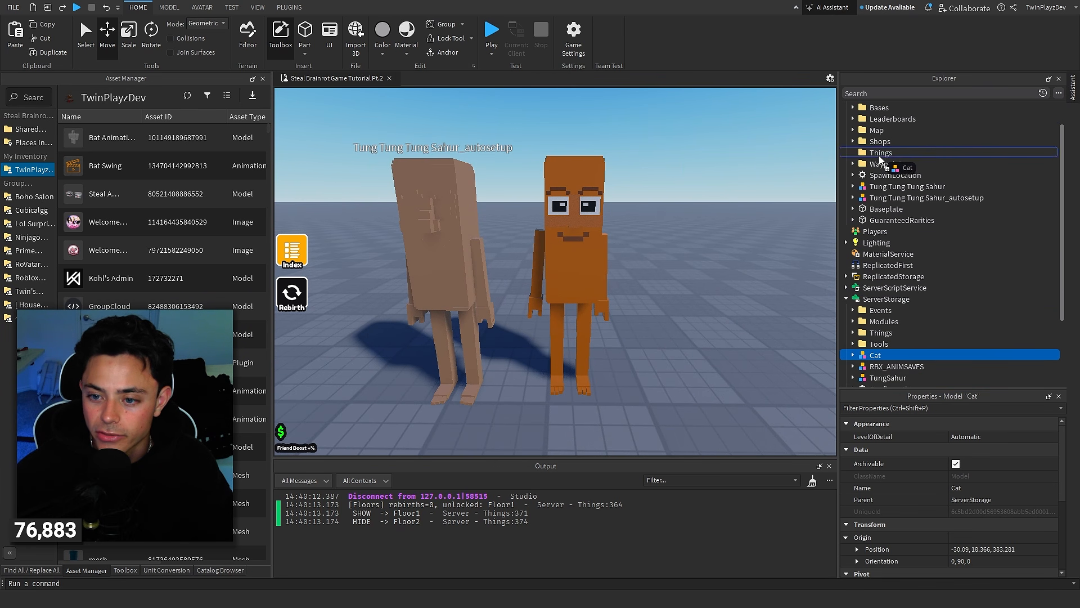
drag(881, 161, 881, 164)
Move the TungSahur model from ServerStorage into Workspace and place it beside the other two Sahur models on the baseplate
scroll(887, 247, down, 3)
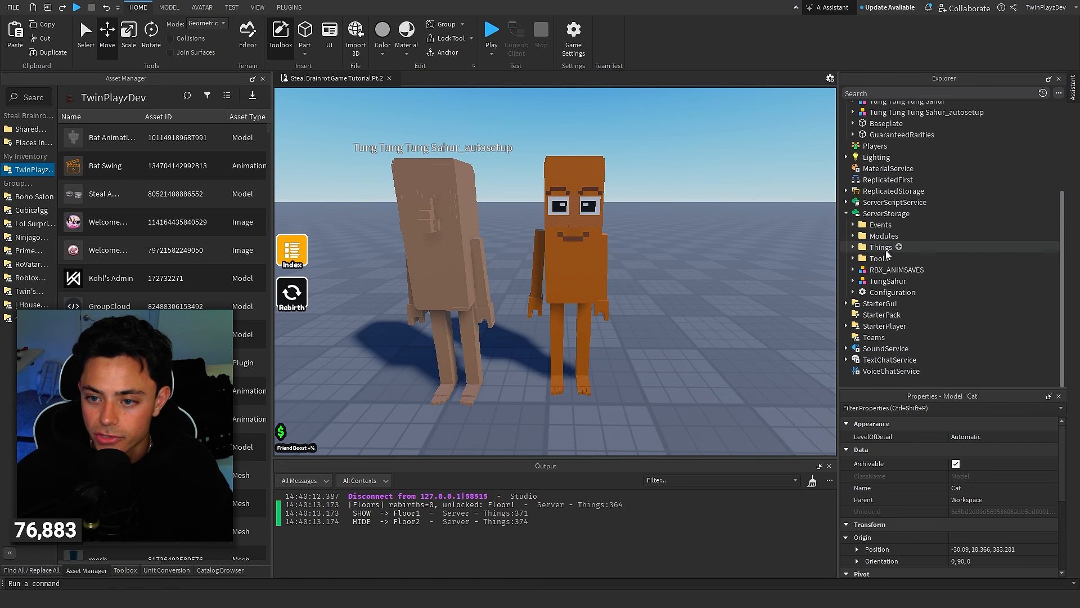
drag(887, 281, 917, 263)
scroll(908, 270, up, 4)
drag(876, 111, 878, 109)
key(f)
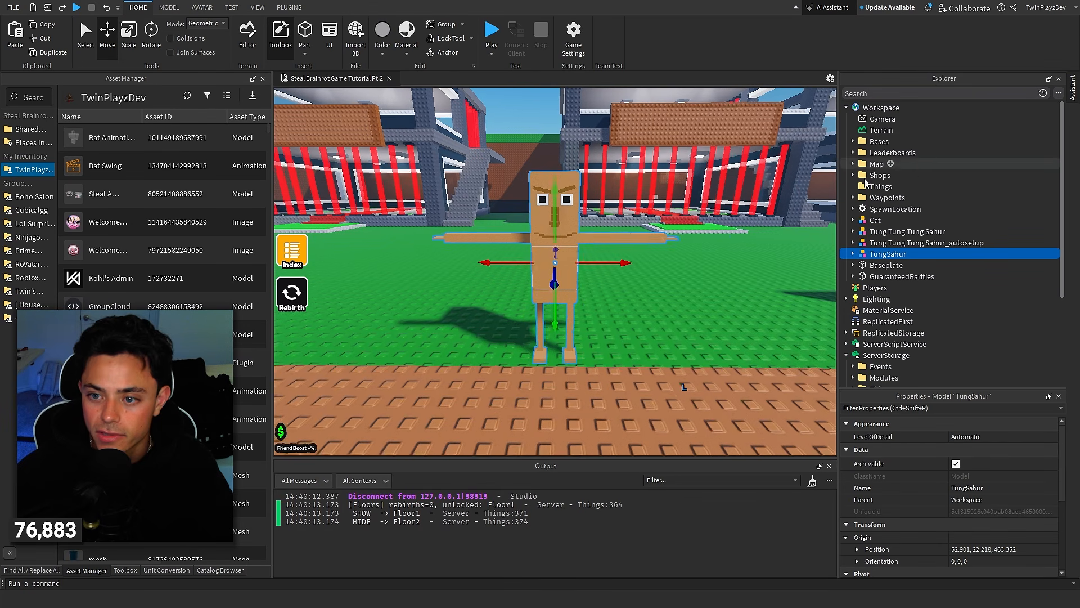
drag(582, 245, 588, 289)
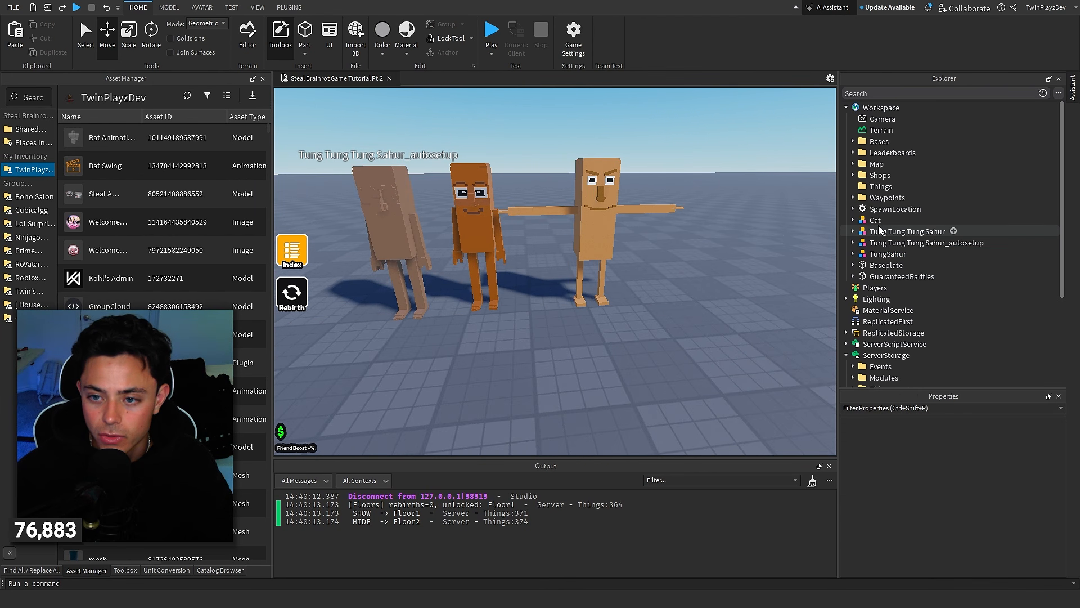
Place the Cat model beside TungSahur on the baseplate, rotated to face the same way as the row
click(876, 220)
key(f)
drag(621, 287, 557, 340)
key(r)
key(r)
key(r)
click(686, 343)
scroll(673, 324, down, 8)
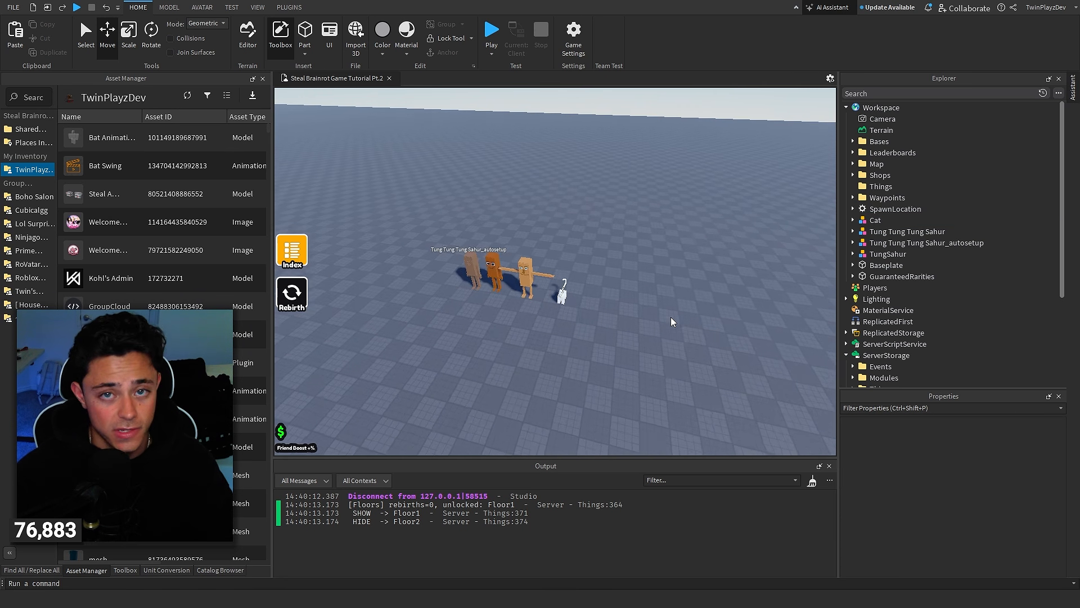
Examine the Cat model up close on the baseplate
scroll(671, 292, up, 8)
key(w)
right_drag(673, 279, 683, 268)
key(d)
key(a)
scroll(683, 269, up, 4)
scroll(683, 269, down, 3)
scroll(701, 262, down, 1)
key(a)
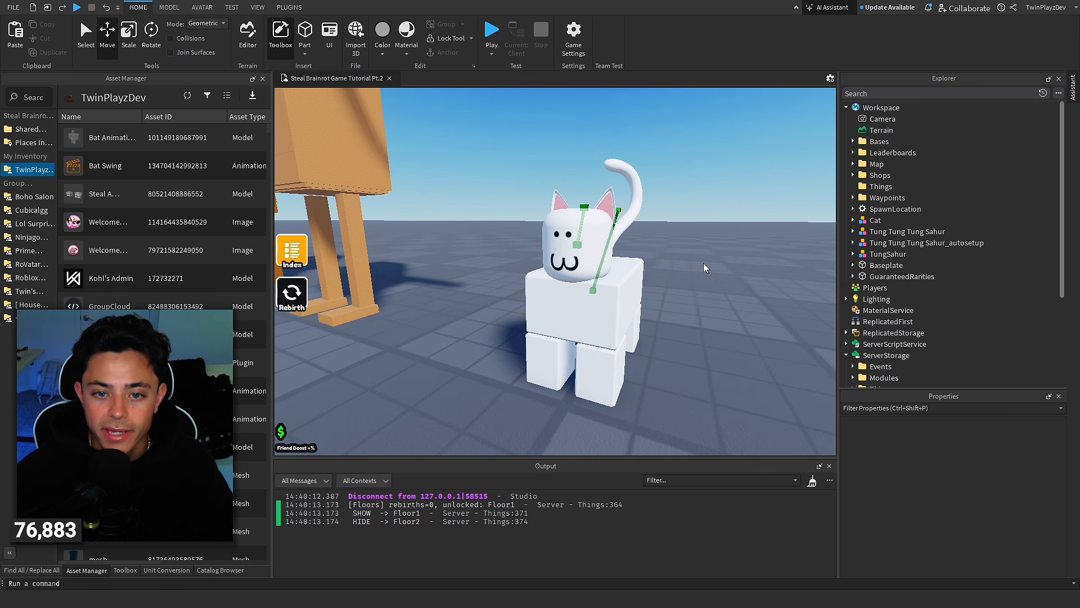
key(d)
Expand the Cat model's hierarchy and look through its body parts
click(876, 220)
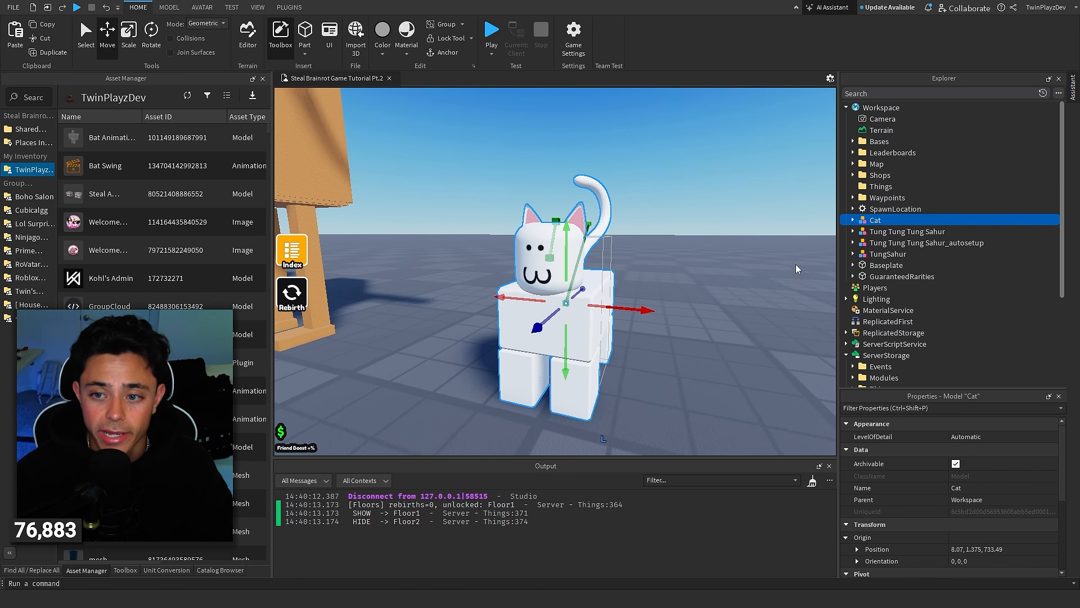
click(854, 220)
scroll(890, 234, down, 3)
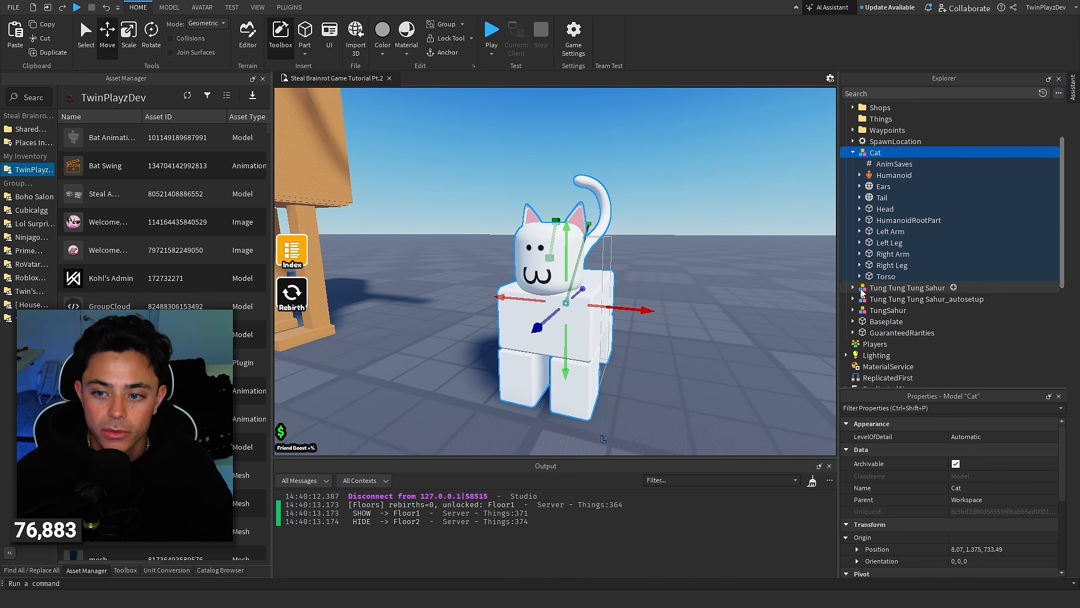
scroll(895, 279, down, 1)
Inspect the Tung Tung Tung Sahur model, read through its list of parts and collapse it again
click(853, 254)
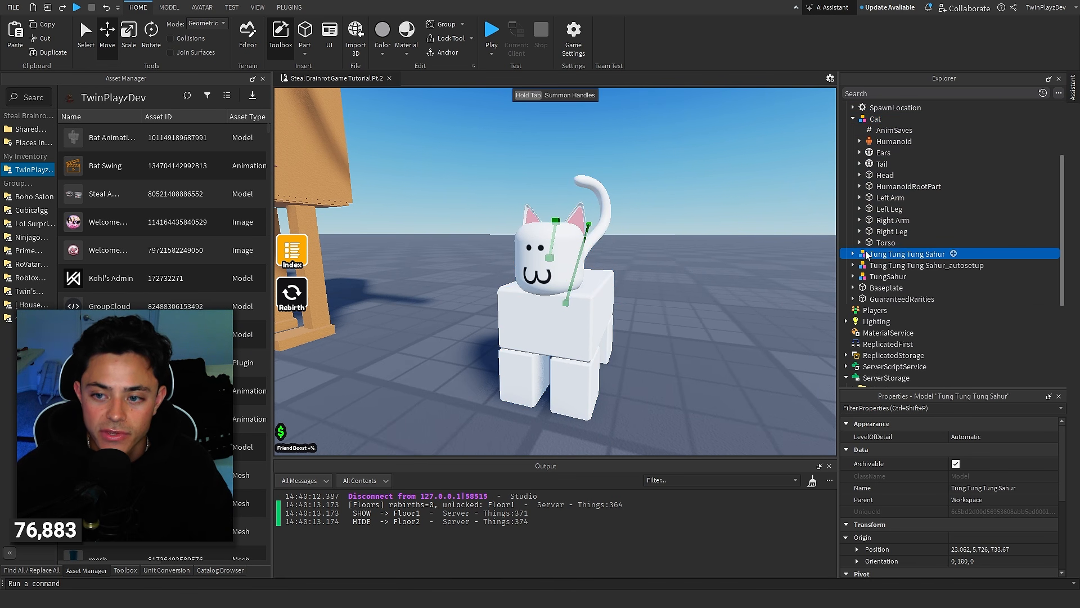
key(f)
right_drag(623, 248, 630, 248)
scroll(630, 248, down, 4)
right_drag(691, 215, 637, 312)
click(637, 312)
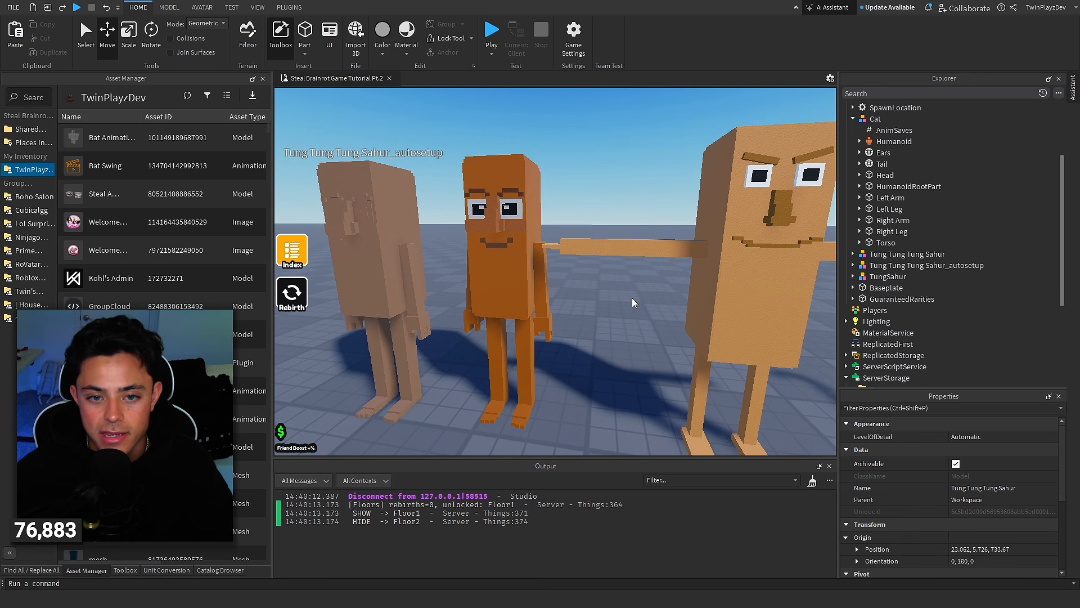
click(853, 254)
scroll(900, 307, down, 4)
scroll(900, 306, down, 2)
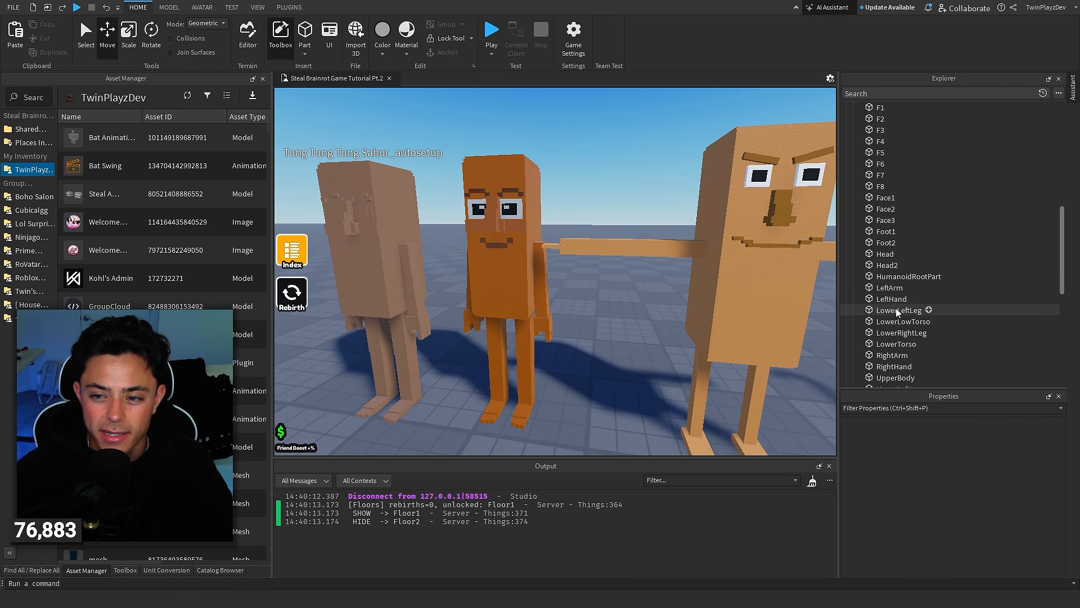
scroll(899, 309, up, 5)
click(853, 220)
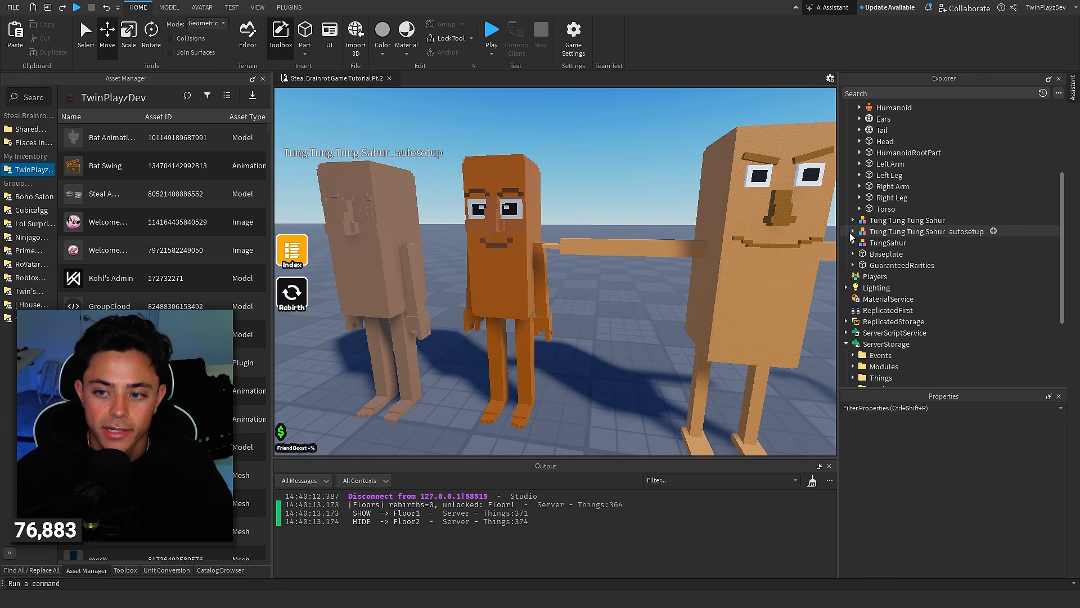
Expand the Tung Tung Tung Sahur_autosetup model and look through its rigged body parts
click(853, 231)
scroll(853, 231, down, 3)
click(923, 198)
key(f)
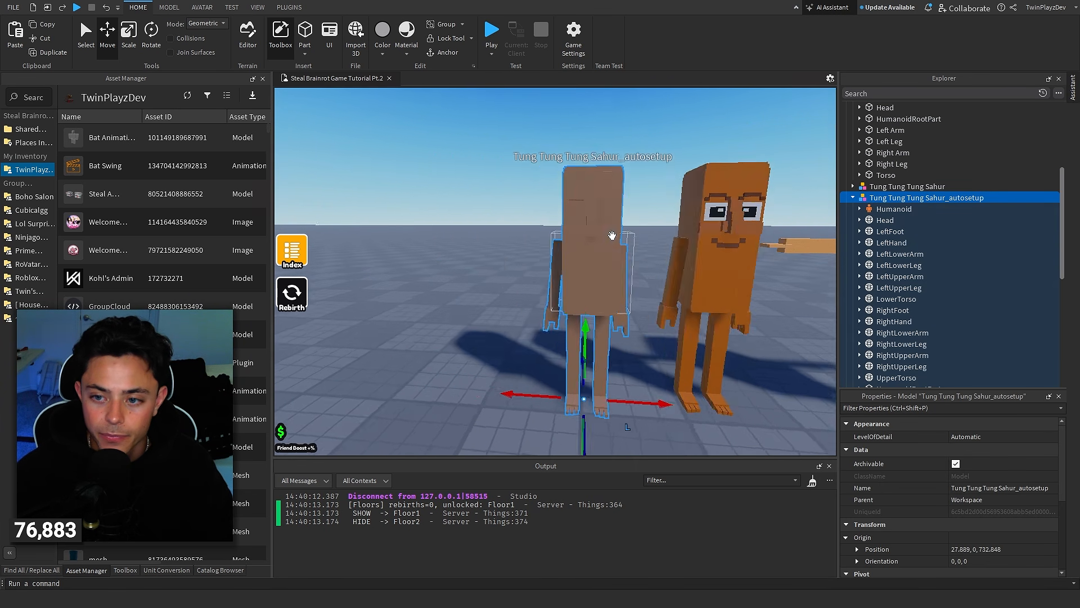
scroll(904, 301, down, 2)
drag(964, 352, 922, 191)
Inspect the contents of the autosetup model's Humanoid and Head, including the Neck joint, and collapse the model
click(875, 173)
click(860, 175)
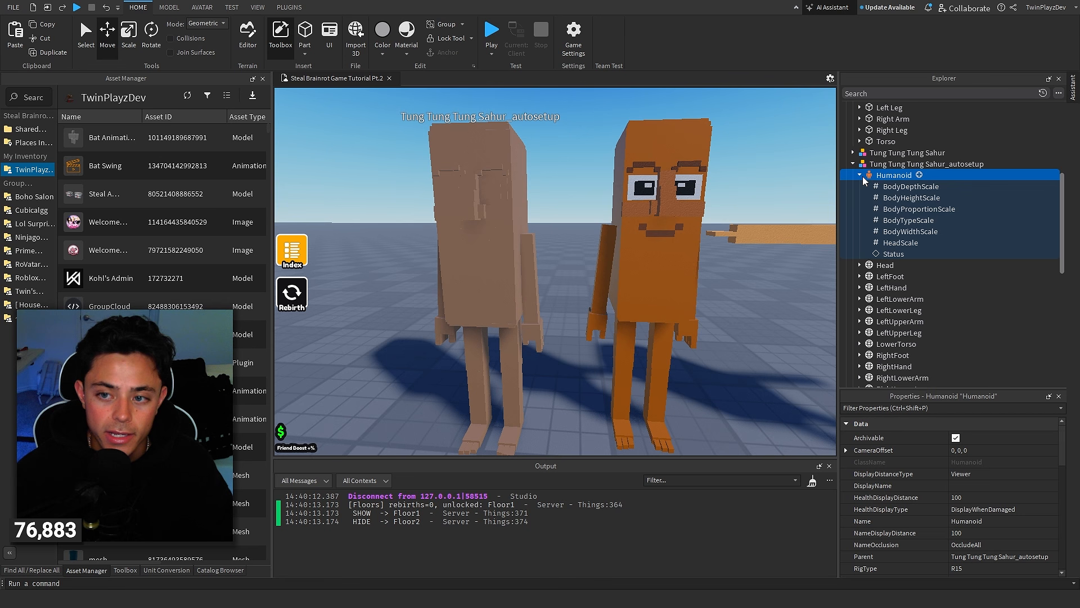
click(860, 175)
click(859, 186)
click(888, 298)
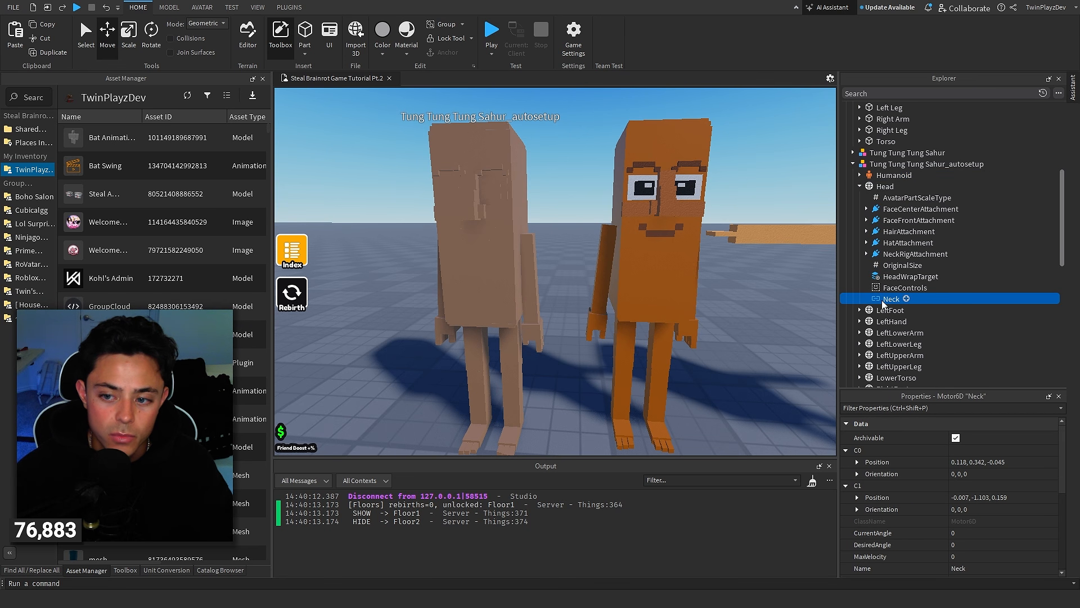
click(859, 184)
click(853, 164)
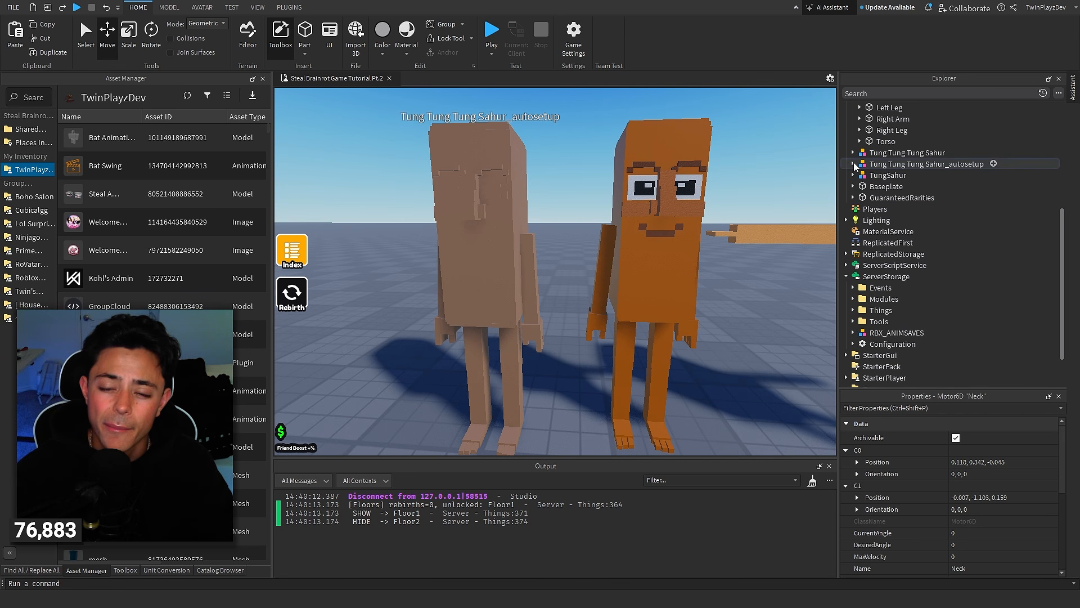
Select the Cat model in the scene and view its Head, HumanoidRootPart and Left Arm up close
click(729, 279)
scroll(728, 278, down, 5)
scroll(591, 332, up, 5)
click(554, 320)
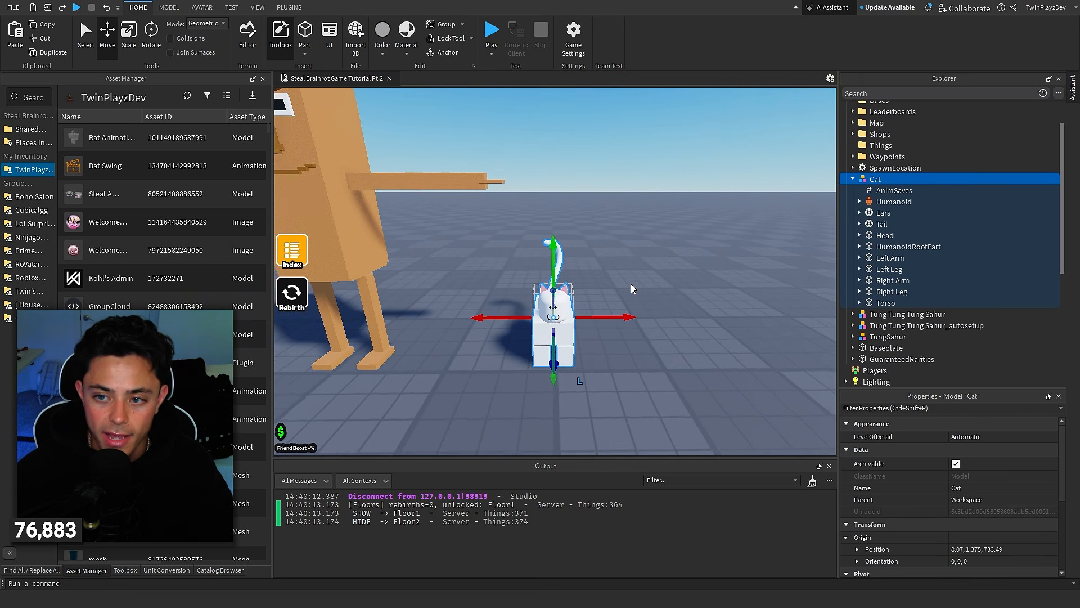
right_drag(630, 284, 683, 253)
click(686, 257)
click(885, 236)
click(879, 247)
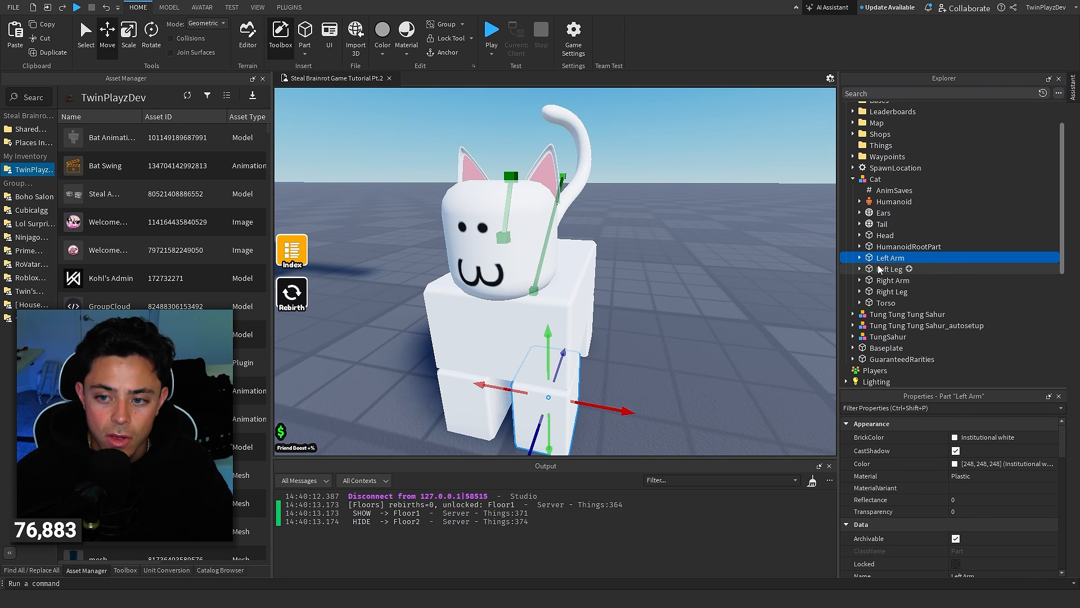
Inspect the contents of the Cat's legs and Right Arm, including the RightGripAttachment
click(888, 269)
click(889, 291)
click(859, 292)
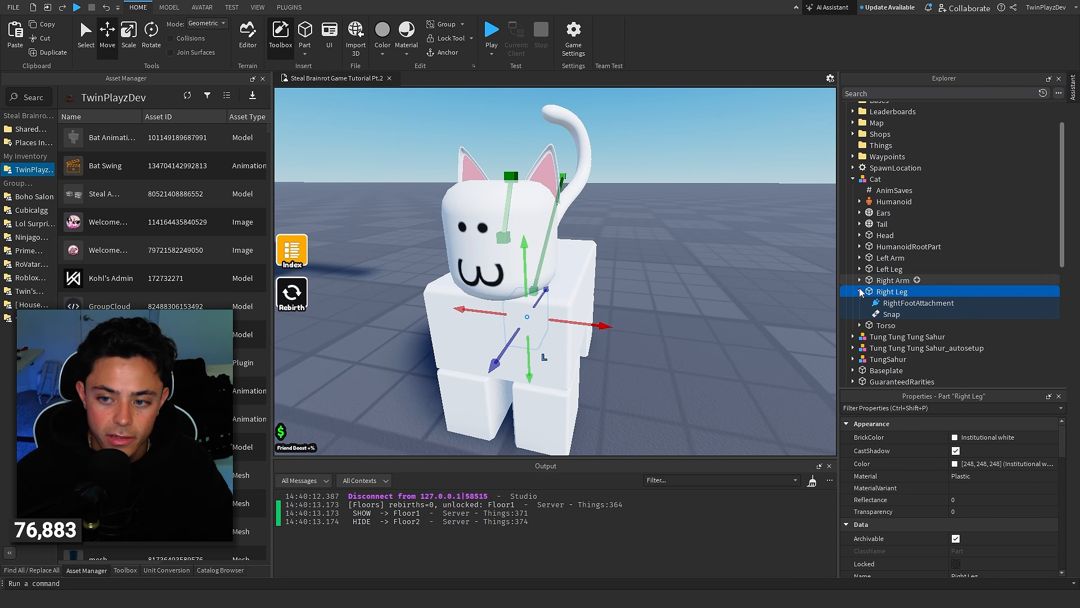
click(860, 291)
click(860, 281)
click(869, 291)
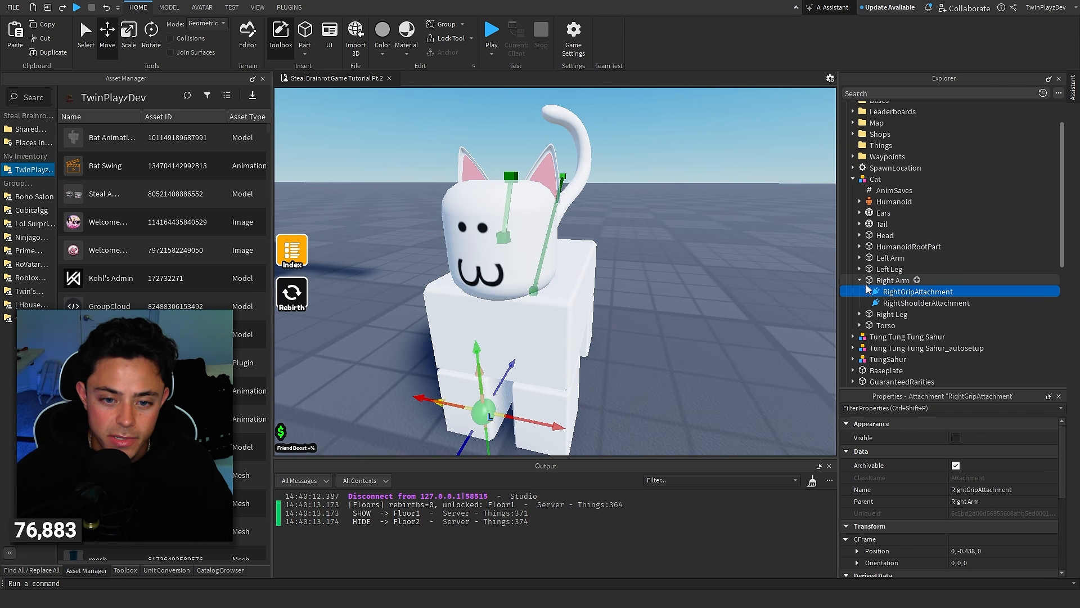
click(860, 281)
click(860, 269)
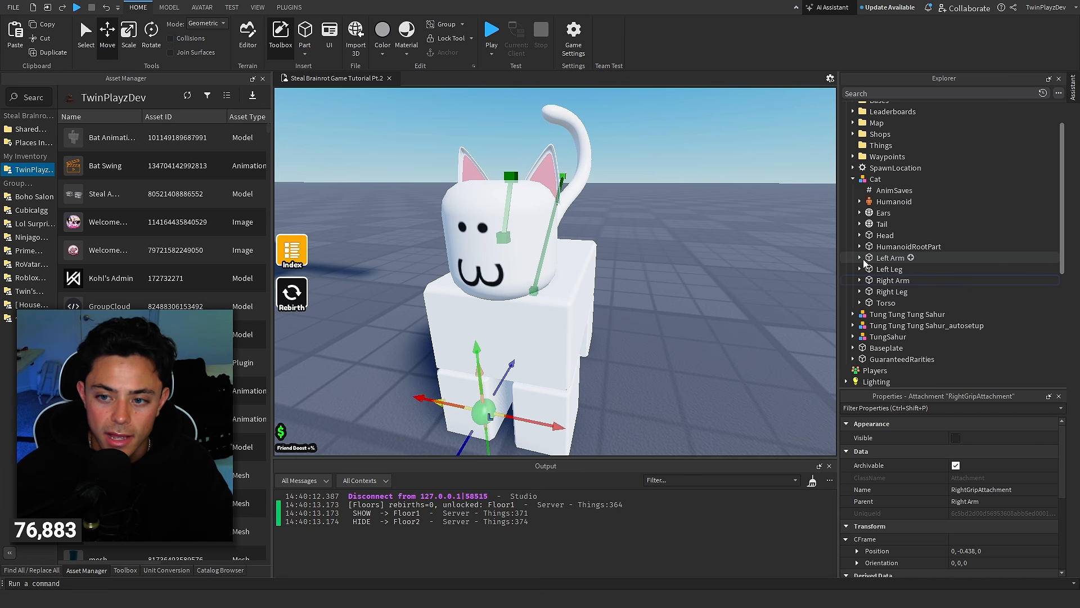
Inspect the attachments, joint and mesh inside the Cat's HumanoidRootPart and Head, and collapse the Cat model
click(860, 246)
click(895, 258)
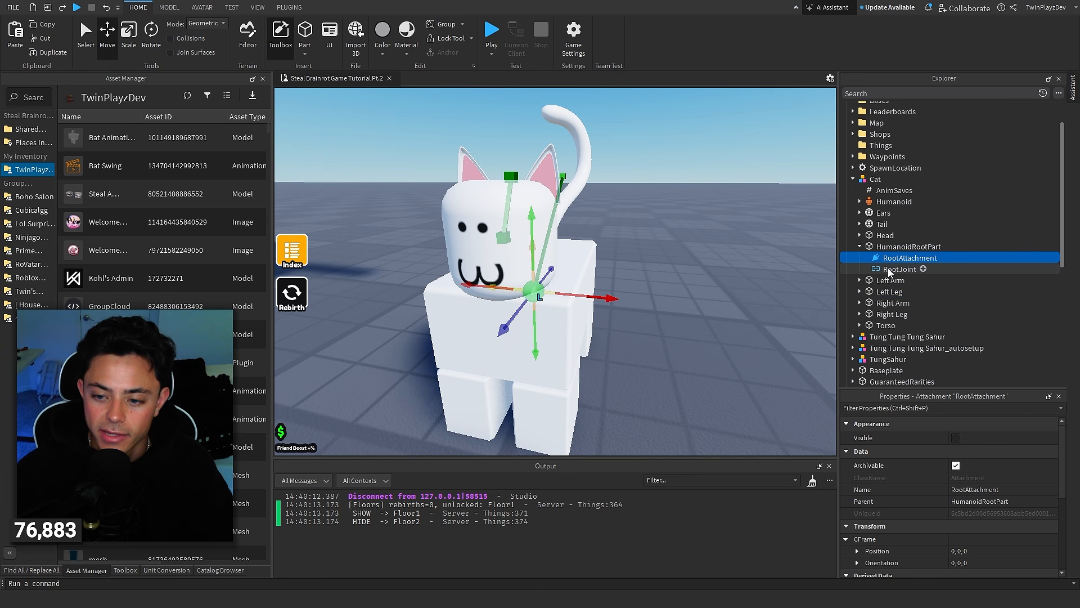
click(860, 246)
click(860, 236)
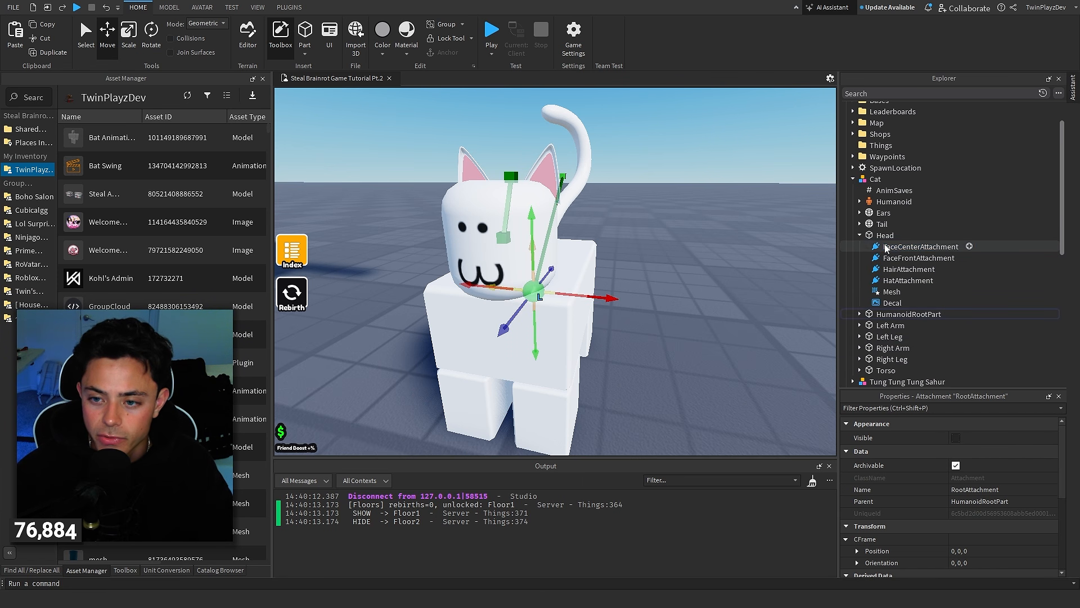
click(887, 246)
click(885, 293)
click(859, 235)
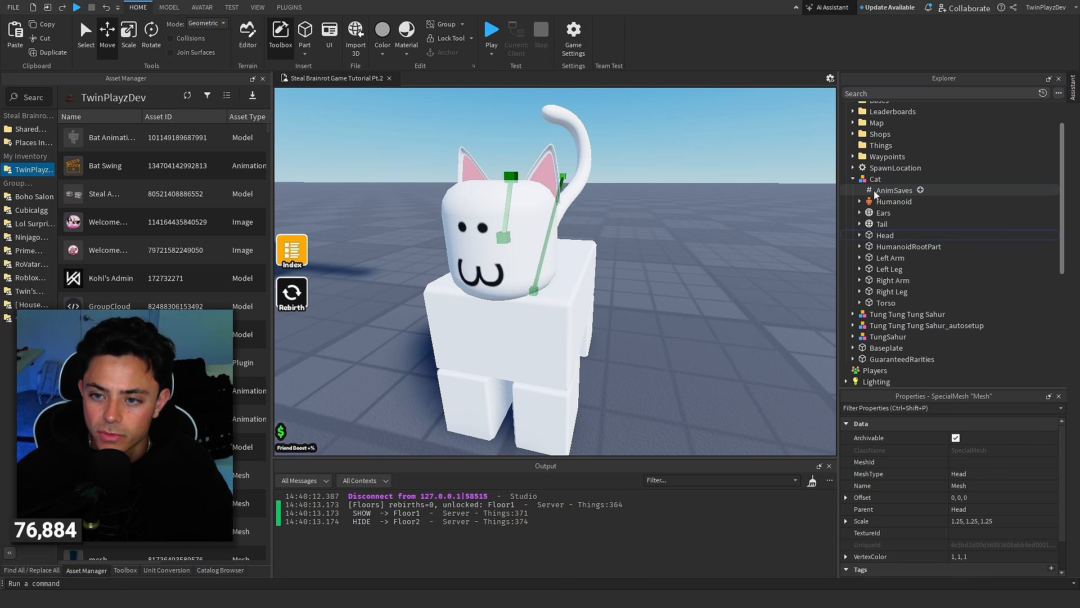
click(874, 180)
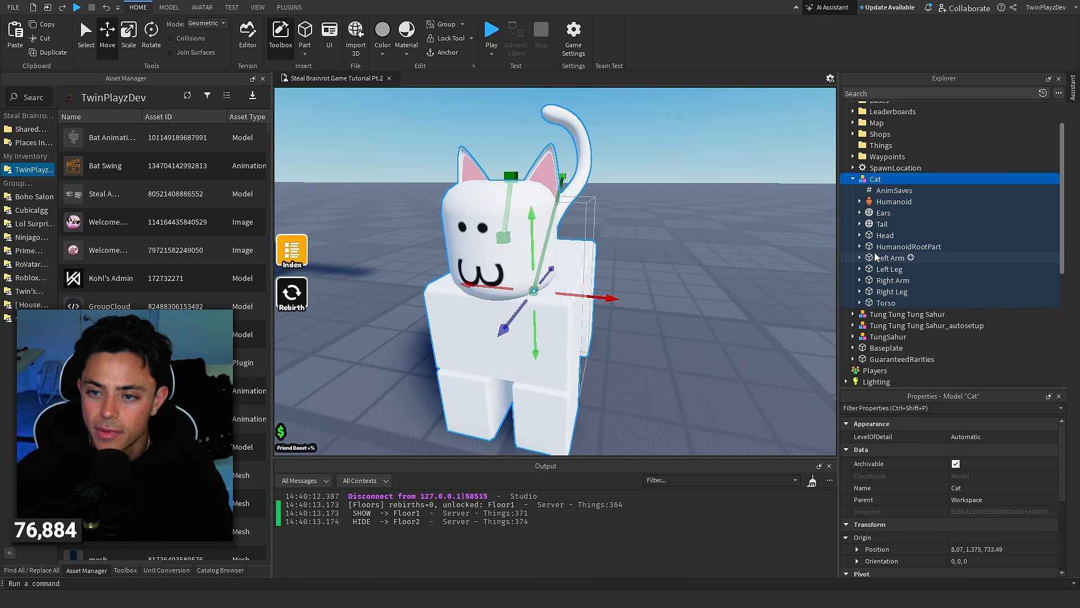
click(853, 178)
click(626, 278)
scroll(613, 270, down, 8)
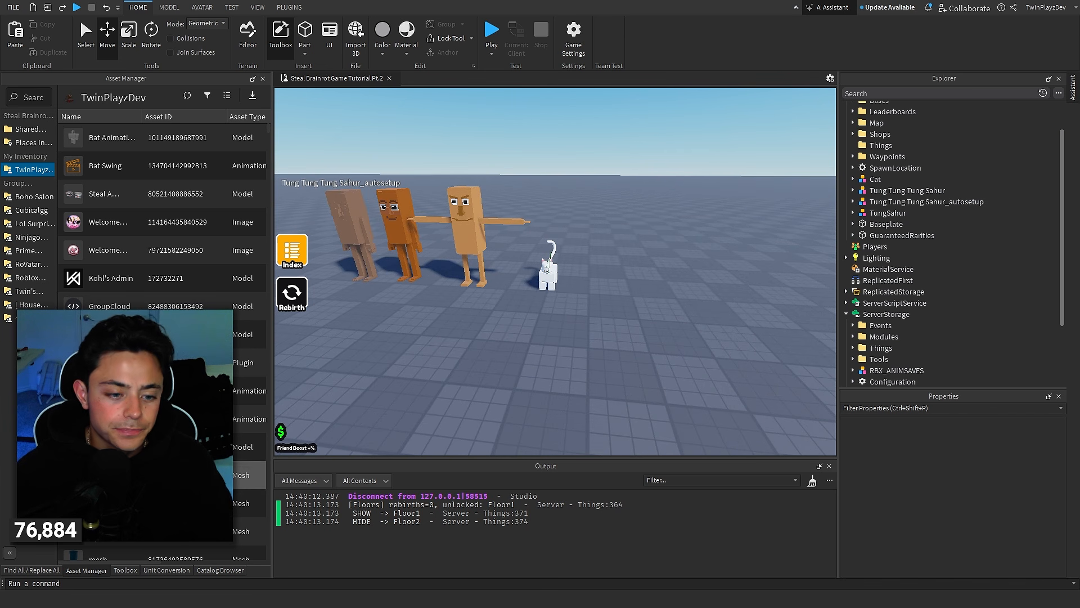
Copy the Cat and Thing models from ServerStorage's Things > Default > Common folder and paste them into Workspace
click(119, 572)
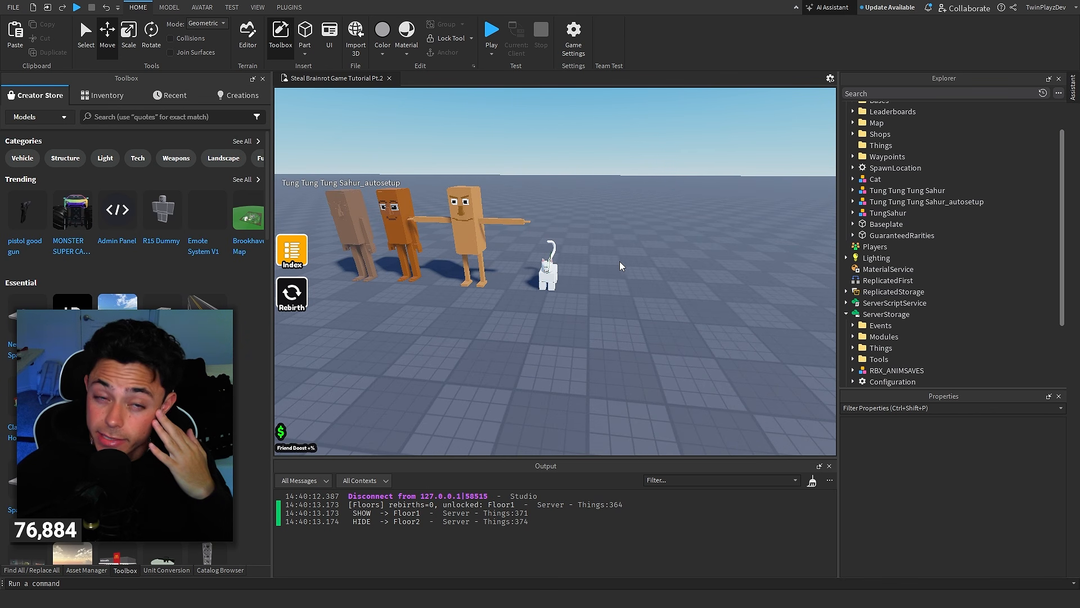
scroll(900, 253, down, 3)
click(853, 258)
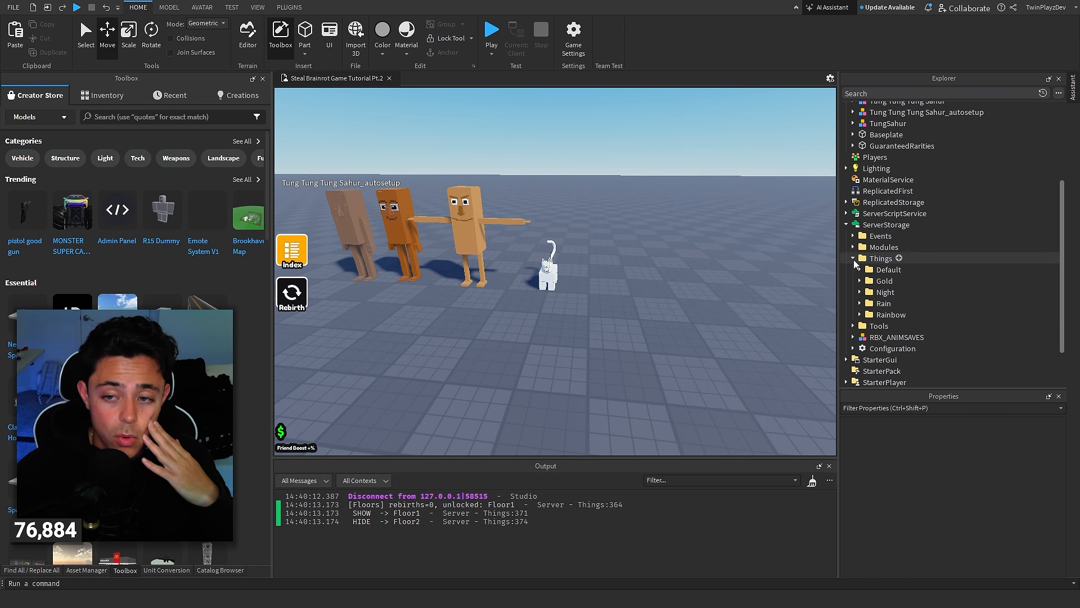
click(860, 270)
click(866, 281)
click(895, 292)
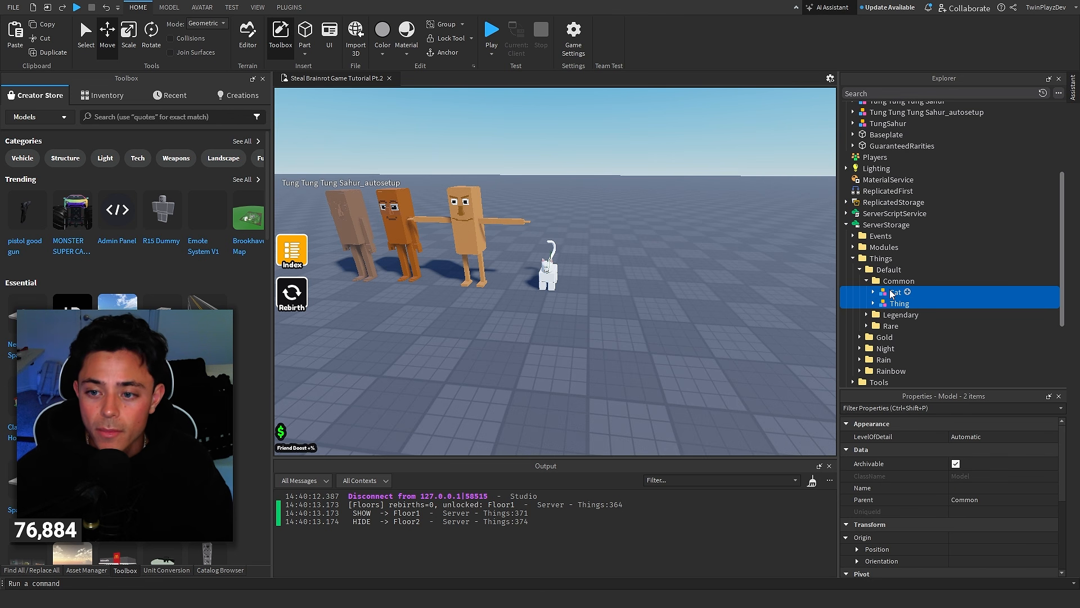
scroll(866, 217, up, 5)
right_click(871, 108)
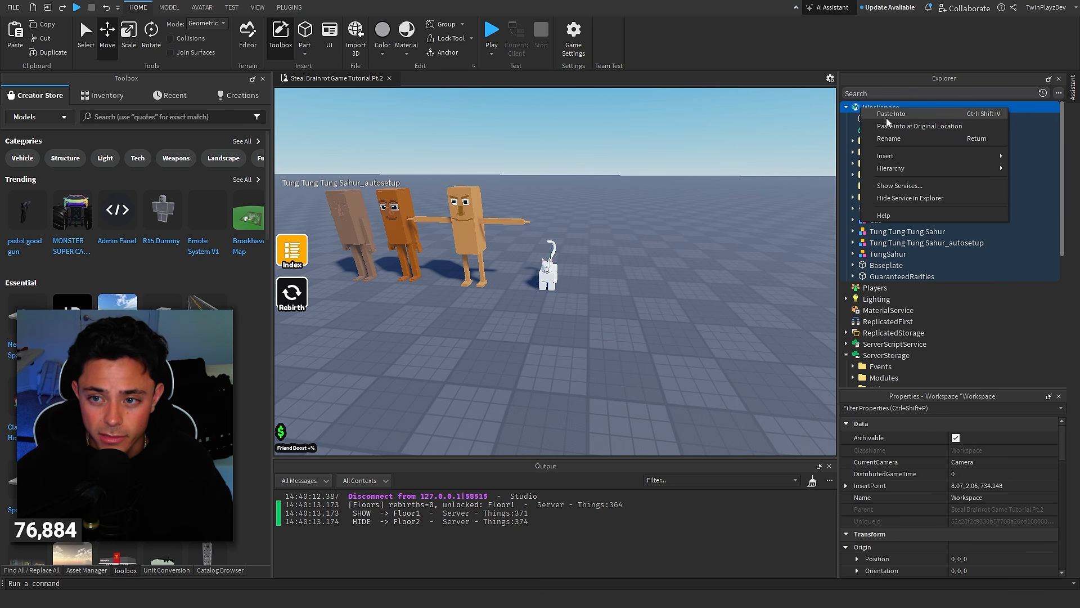
click(891, 113)
Move the pasted Cat and Thing models together along the X axis, clear of the original characters
scroll(566, 180, up, 3)
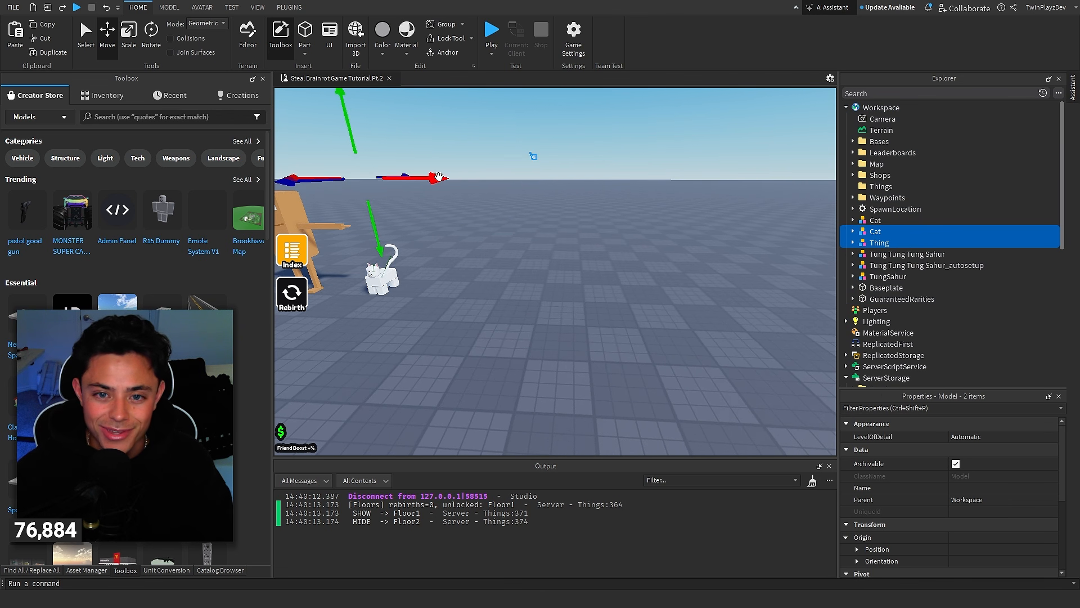
key(d)
drag(439, 178, 549, 294)
click(605, 217)
right_drag(581, 278, 581, 306)
drag(548, 294, 557, 295)
click(653, 275)
scroll(653, 275, up, 4)
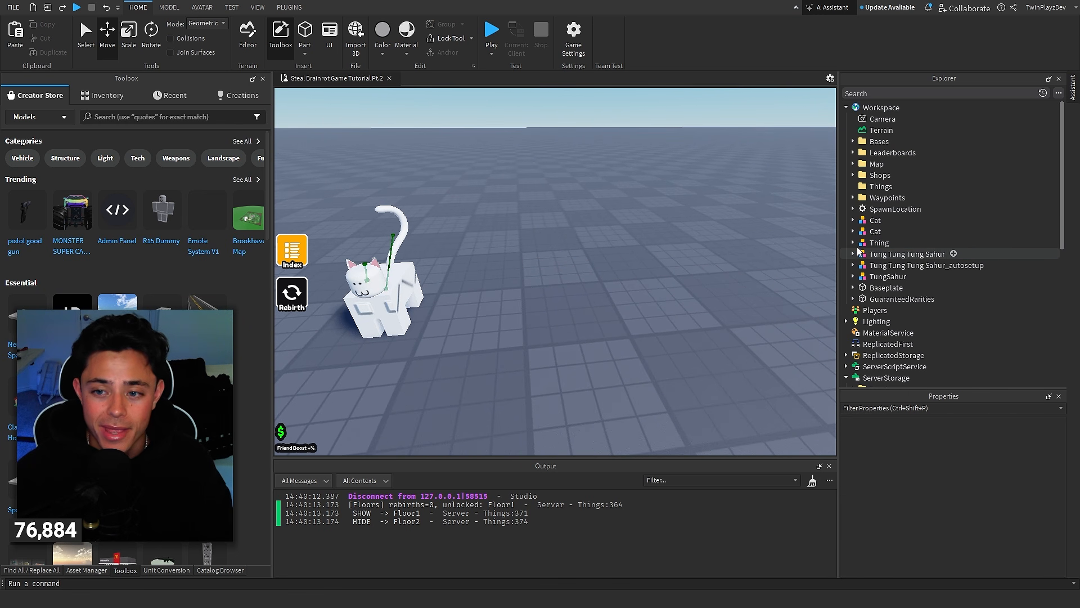
Locate the pasted Thing model and move it across the baseplate to stand near the pasted Cat
click(875, 232)
click(879, 242)
key(f)
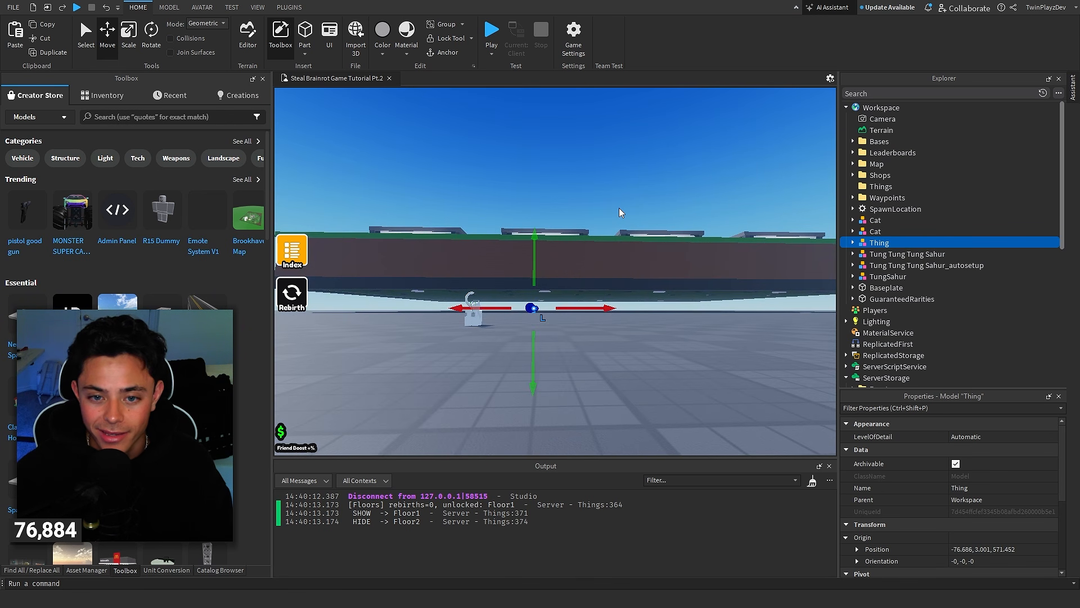
right_drag(619, 213, 570, 264)
drag(570, 264, 567, 260)
right_drag(571, 264, 567, 261)
drag(567, 261, 610, 262)
key(w)
right_drag(610, 262, 611, 263)
key(w)
drag(537, 255, 674, 293)
key(w)
right_drag(673, 293, 672, 293)
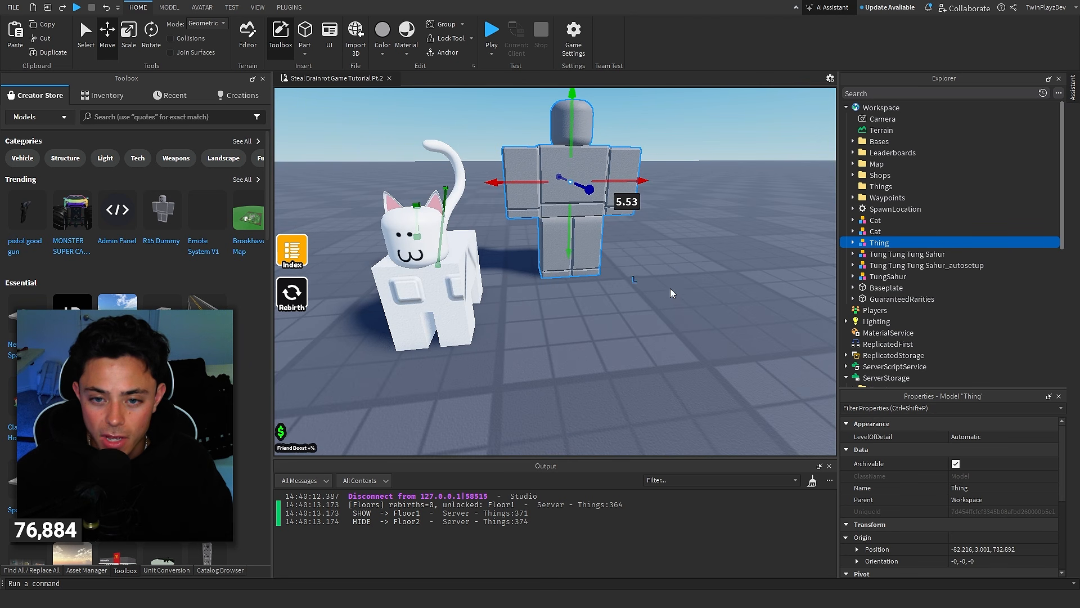
Bring the Thing model into line beside the pasted Cat with small moves of about 1.41 and 1.67 studs
mouse_move(584, 186)
mouse_down()
mouse_move(621, 205)
mouse_move(594, 194)
mouse_up()
right_drag(594, 197, 594, 198)
key(s)
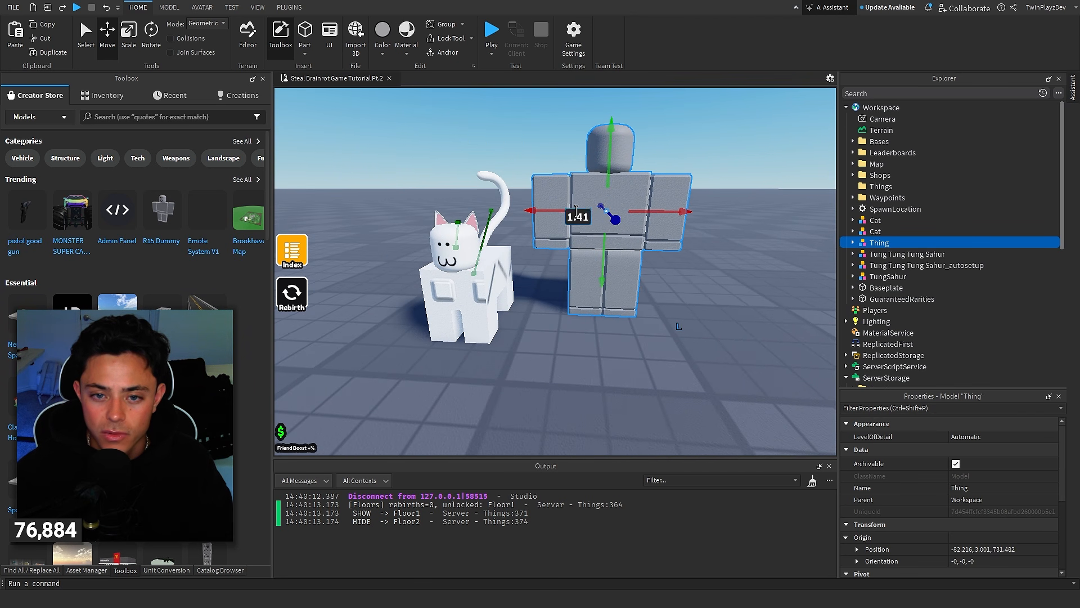
drag(643, 210, 654, 233)
key(w)
right_drag(654, 233, 655, 233)
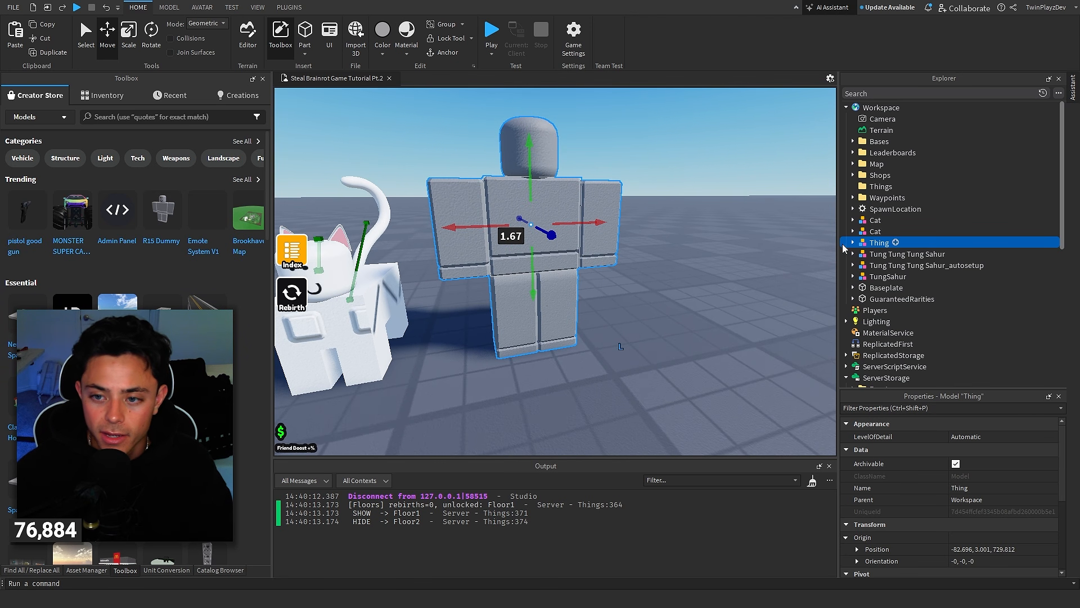
Expand the Thing model and examine its HumanoidRootPart's collision and Anchored properties
click(853, 242)
scroll(925, 304, down, 4)
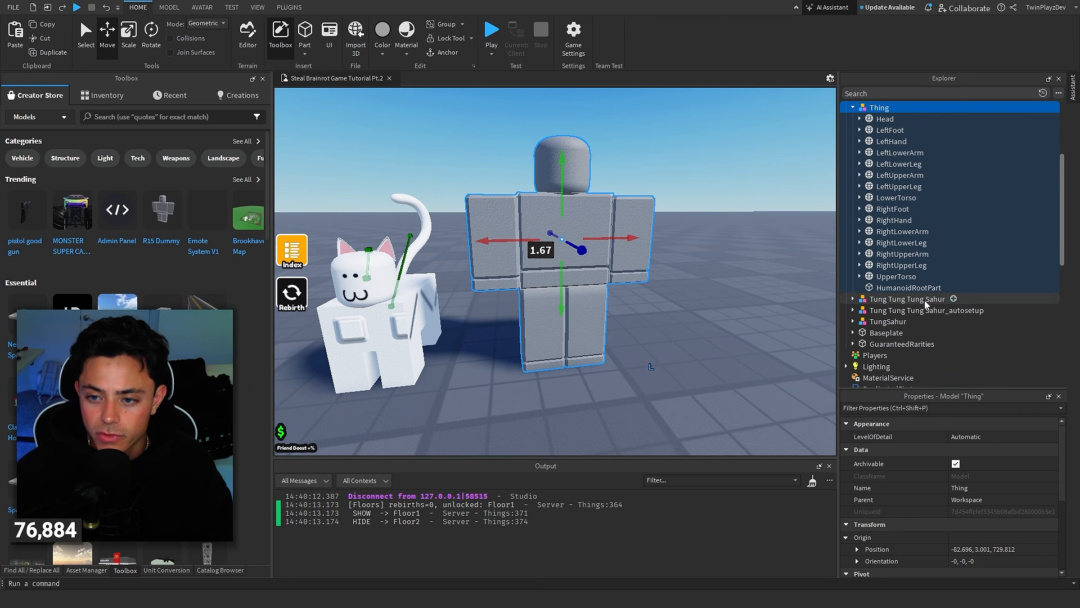
click(909, 288)
scroll(927, 484, down, 5)
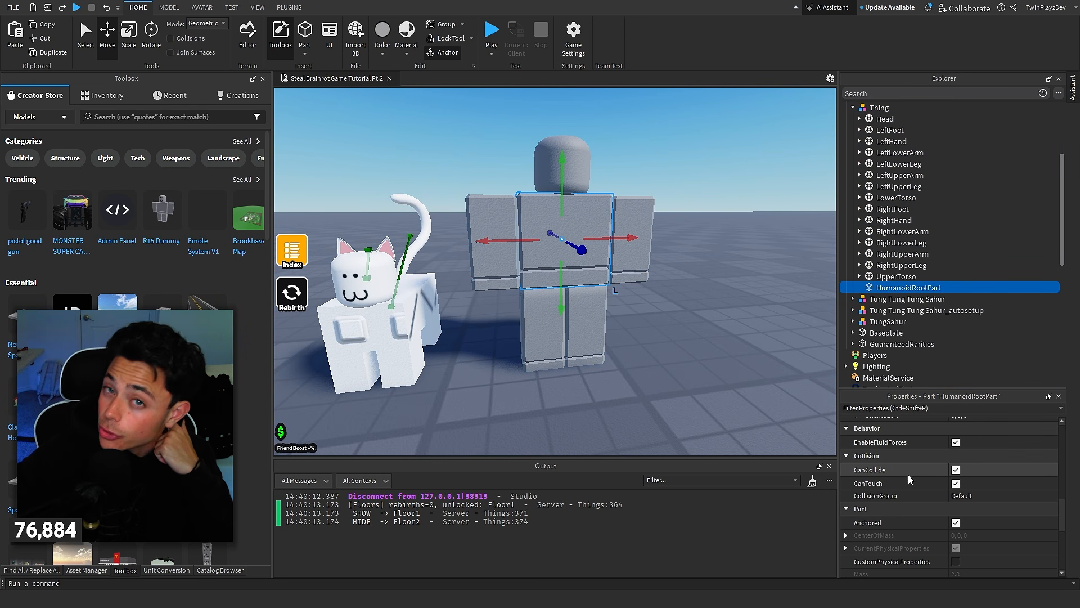
scroll(850, 304, up, 1)
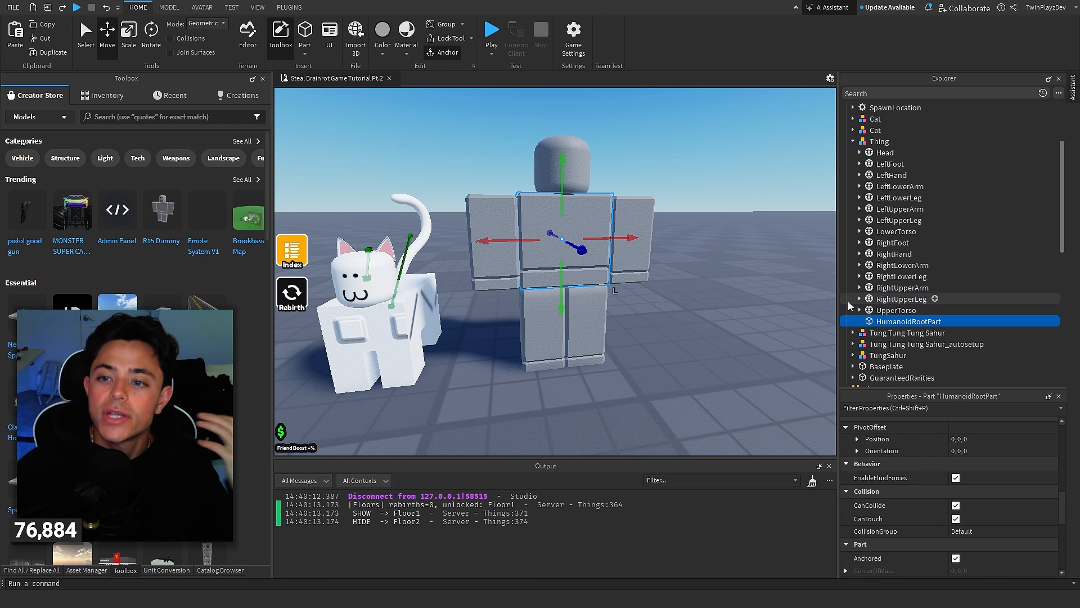
Check the Anchored property across all of the Thing's parts together, and again without the HumanoidRootPart
drag(983, 153, 974, 323)
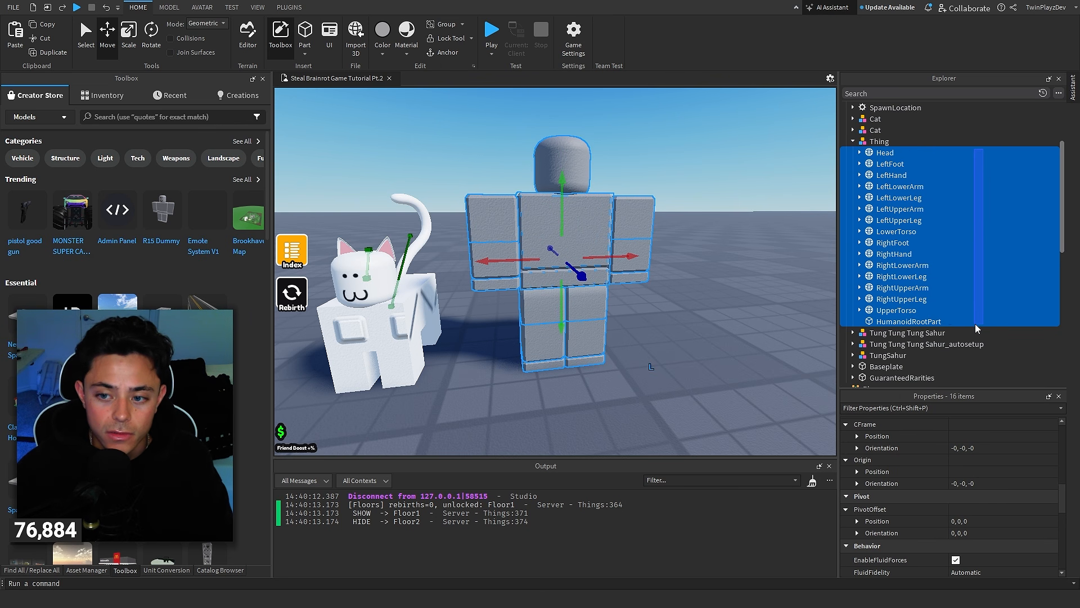
scroll(1032, 546, down, 3)
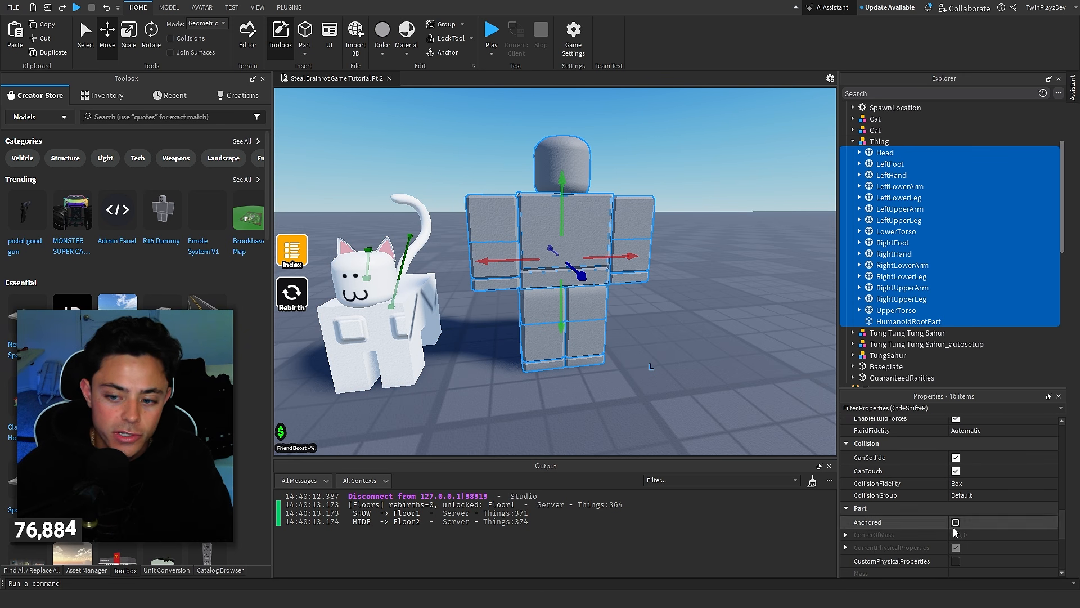
click(719, 286)
drag(965, 153, 960, 315)
scroll(983, 516, down, 10)
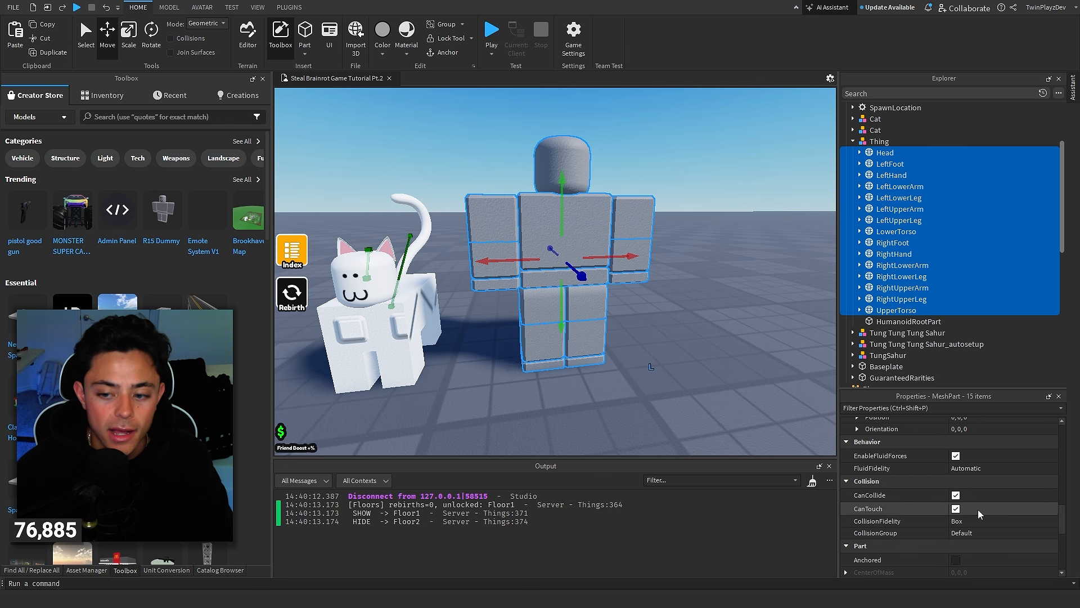
Recheck the HumanoidRootPart's Anchored property, highlight the Thing's other body parts and clear the selection
click(884, 322)
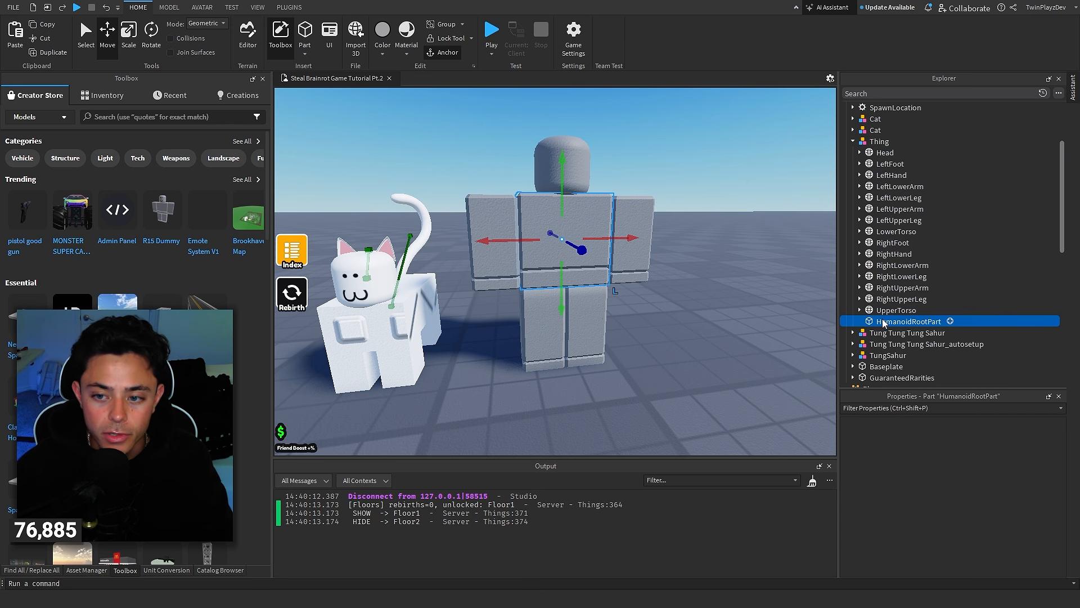
scroll(984, 519, down, 8)
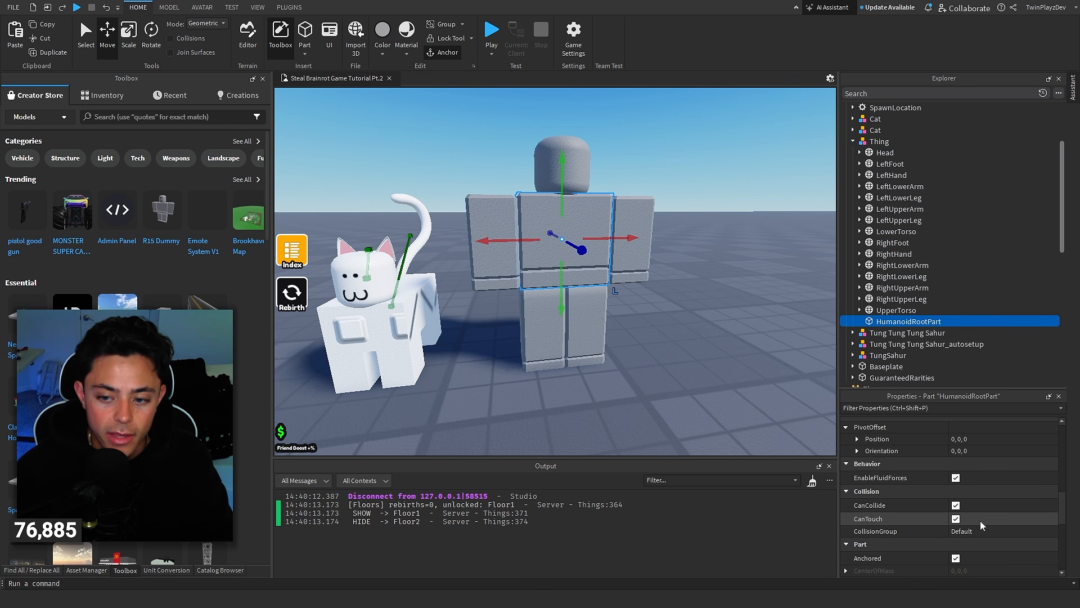
scroll(979, 512, down, 3)
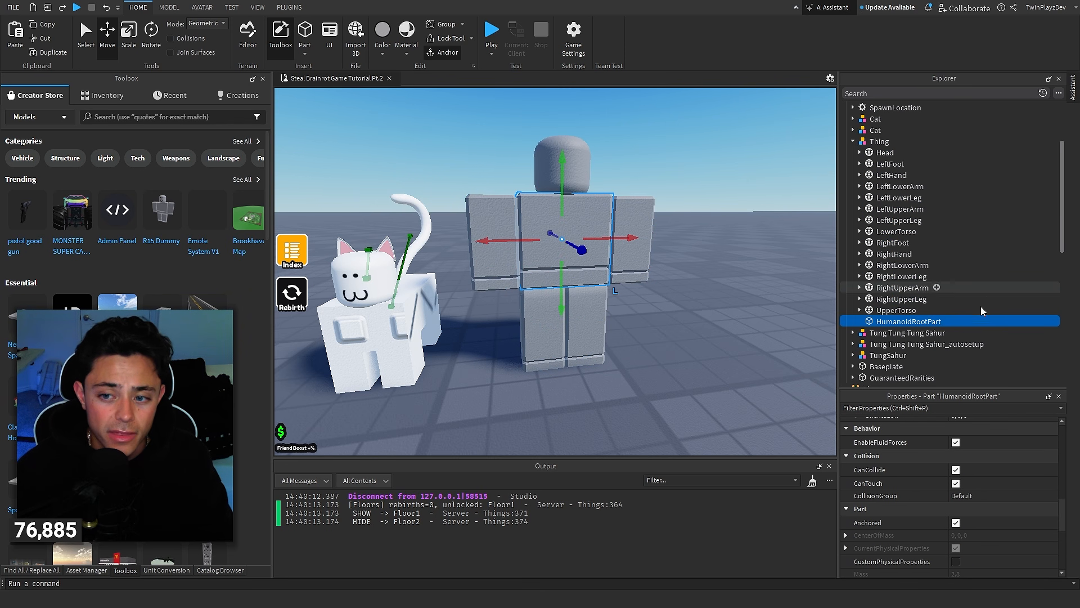
drag(984, 151, 977, 312)
click(729, 287)
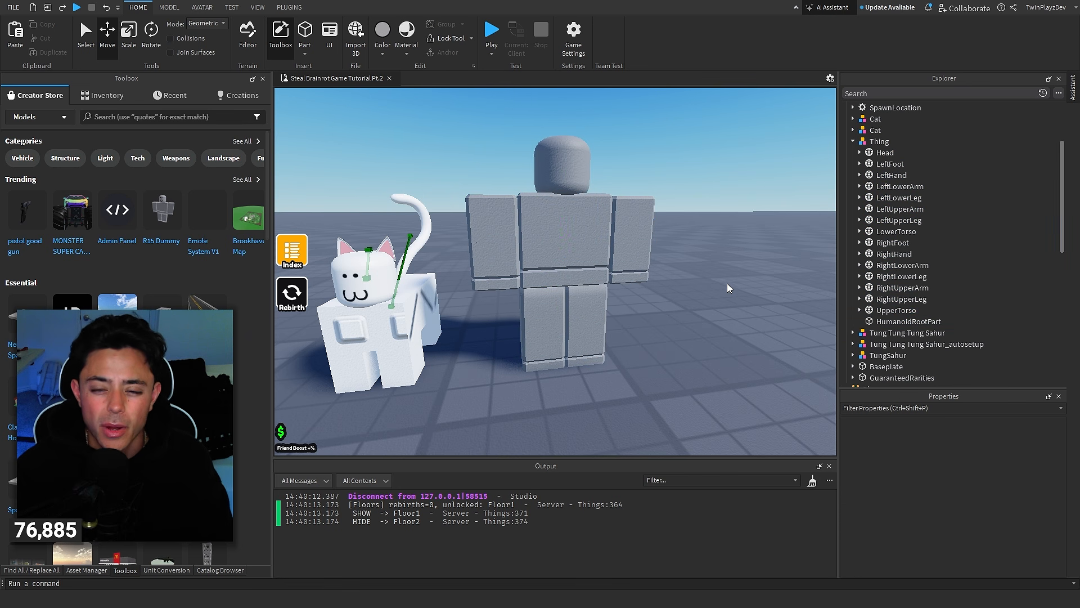
Look through the Thing's Head, LeftFoot and LeftHand, including the LeftWrist joint
click(923, 154)
click(877, 165)
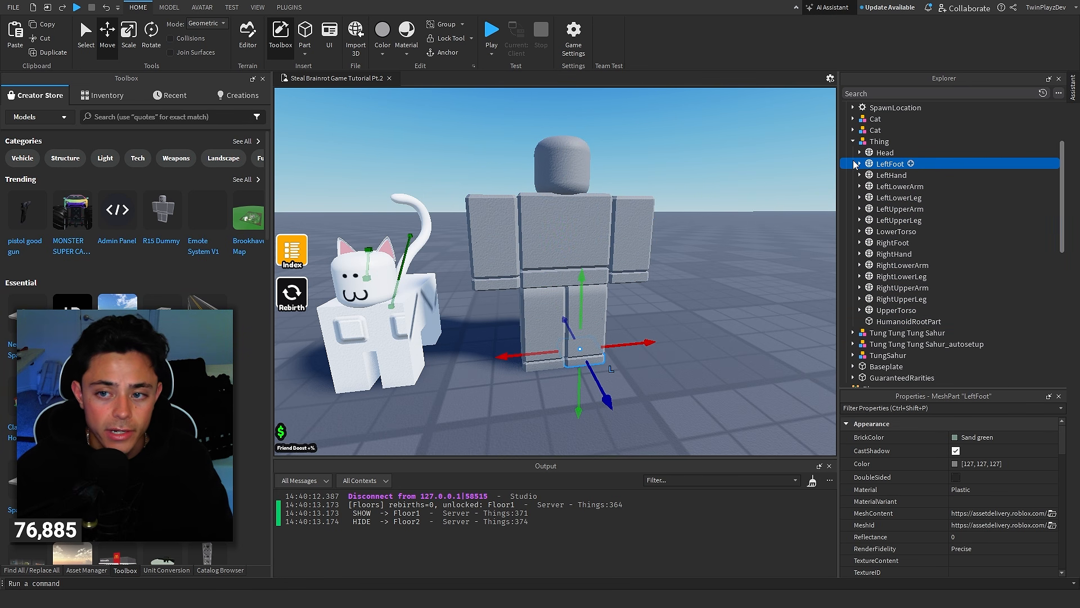
click(866, 175)
click(860, 175)
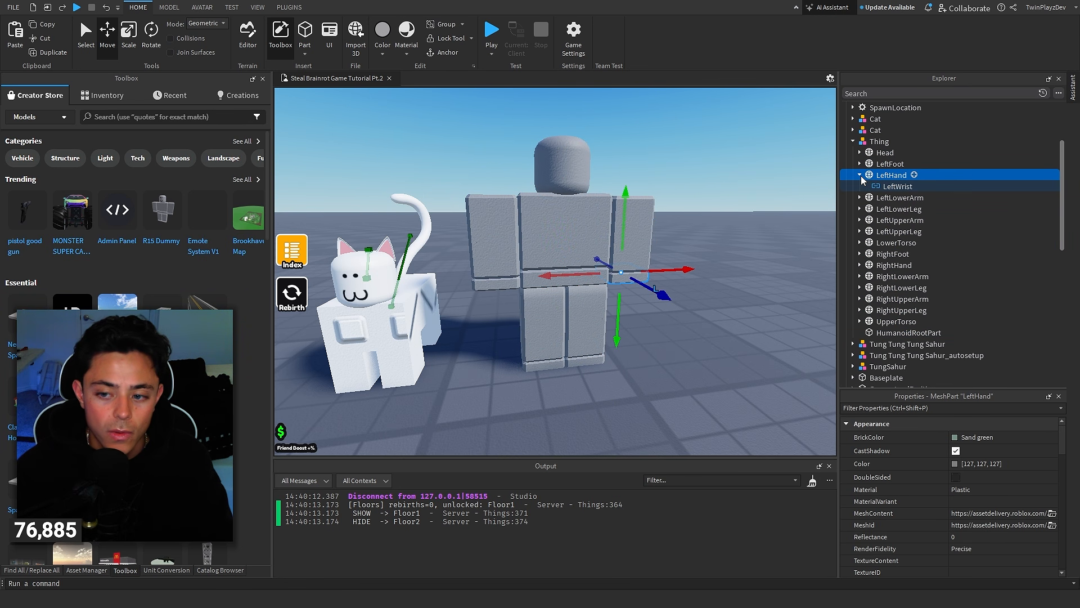
click(860, 175)
click(860, 174)
click(860, 175)
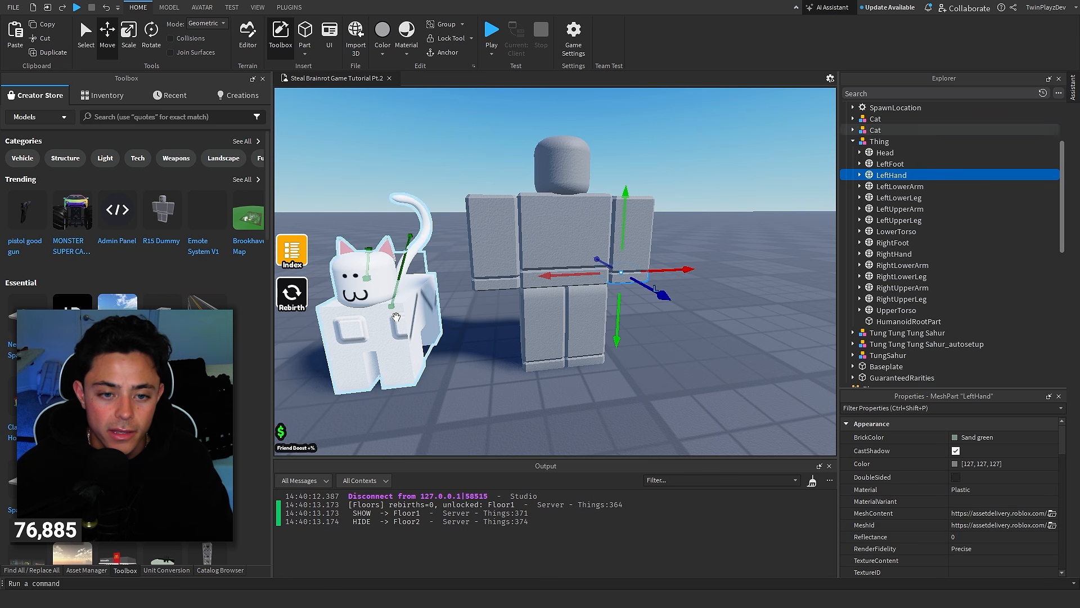
Expand the pasted Cat and its Torso to examine the attachments and joints inside
click(396, 317)
click(853, 130)
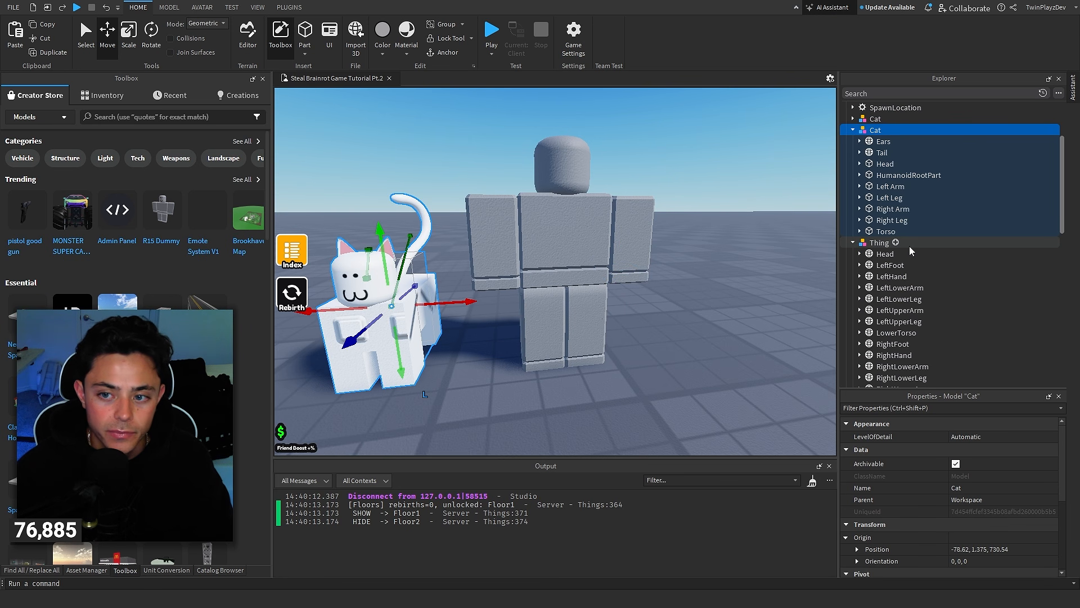
click(860, 231)
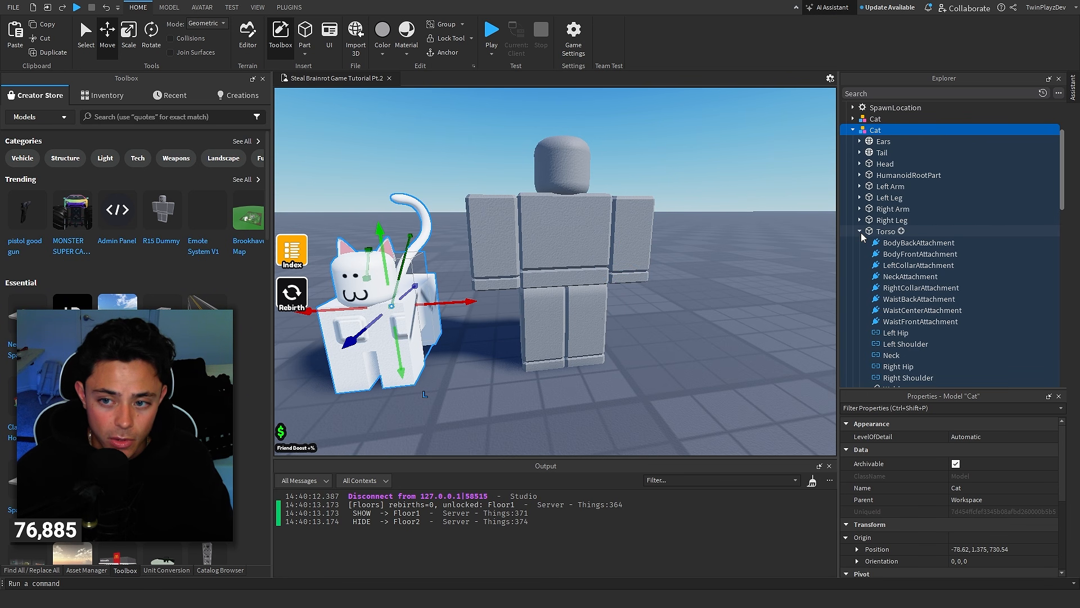
Look through the pasted Cat's Left Leg and the attachments, joints and welds in its Torso, and clear the selection
click(861, 231)
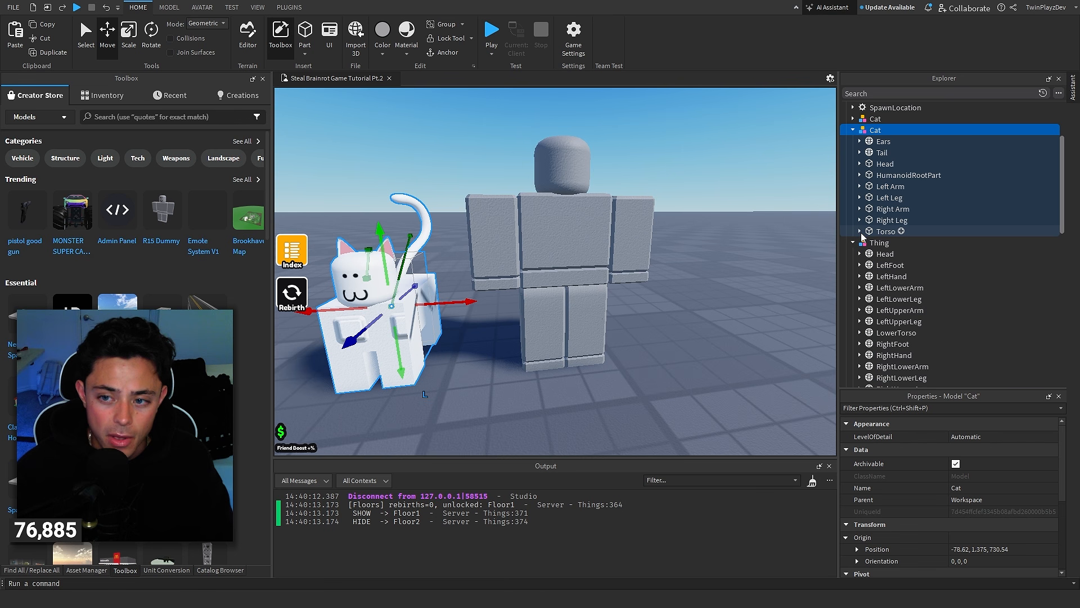
click(860, 198)
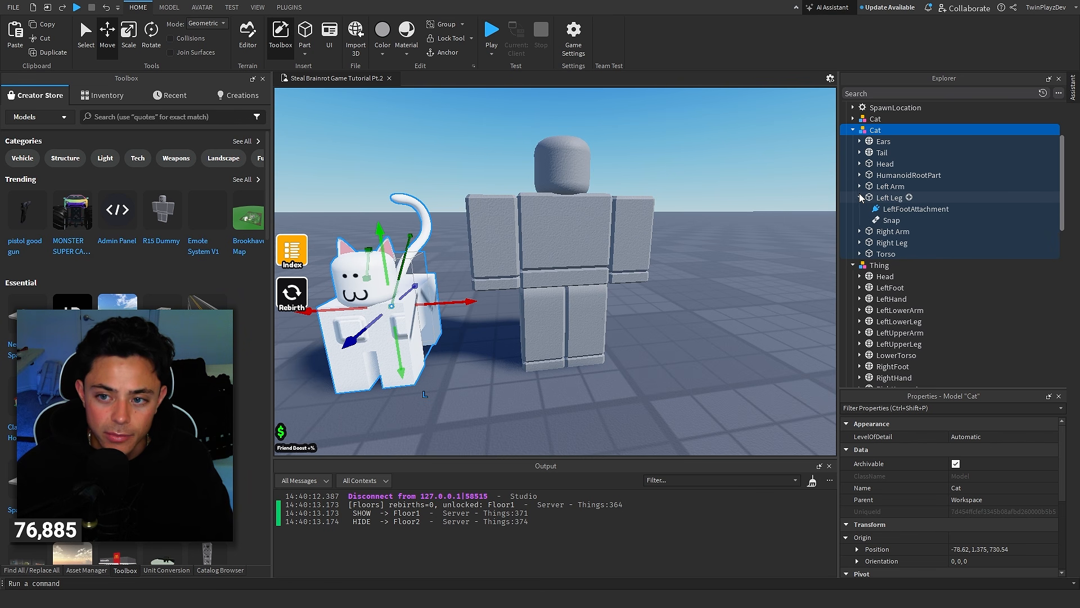
click(861, 232)
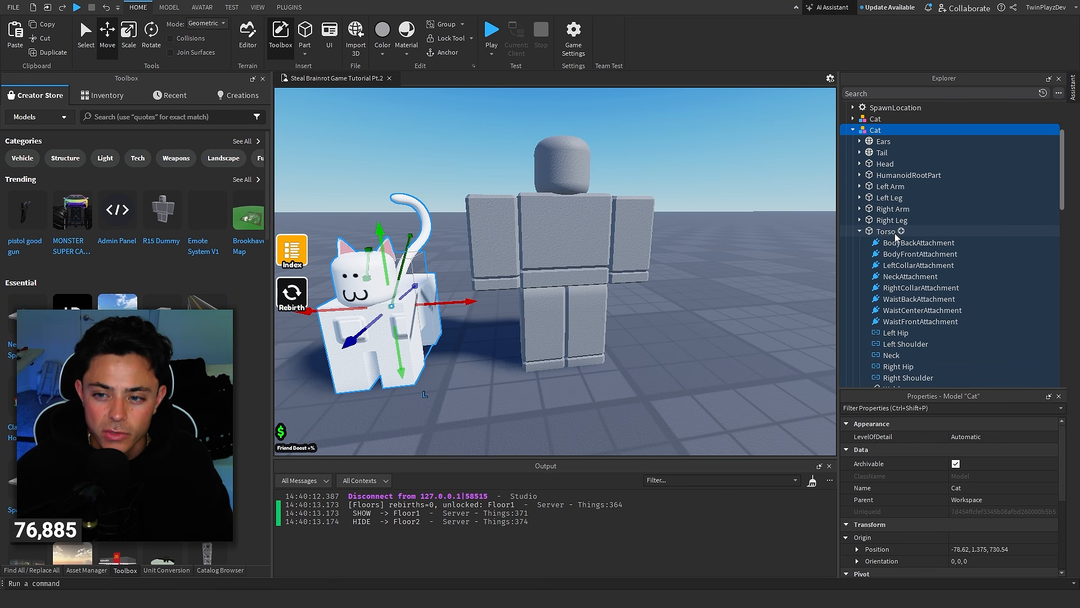
scroll(894, 236, down, 1)
click(898, 244)
click(894, 265)
click(894, 275)
click(886, 198)
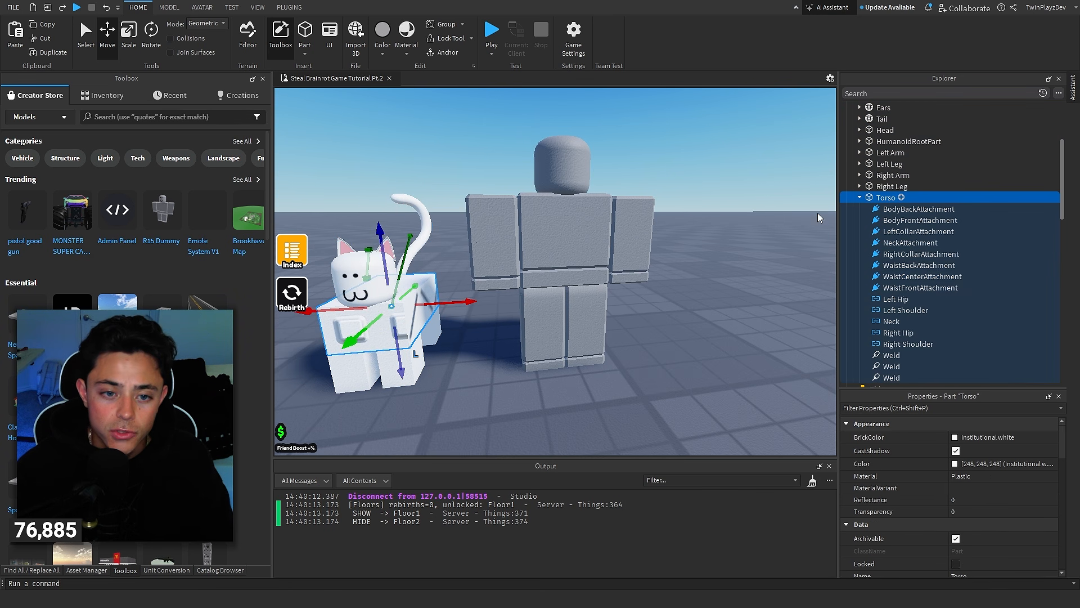
right_drag(668, 230, 669, 231)
click(711, 310)
scroll(710, 310, down, 5)
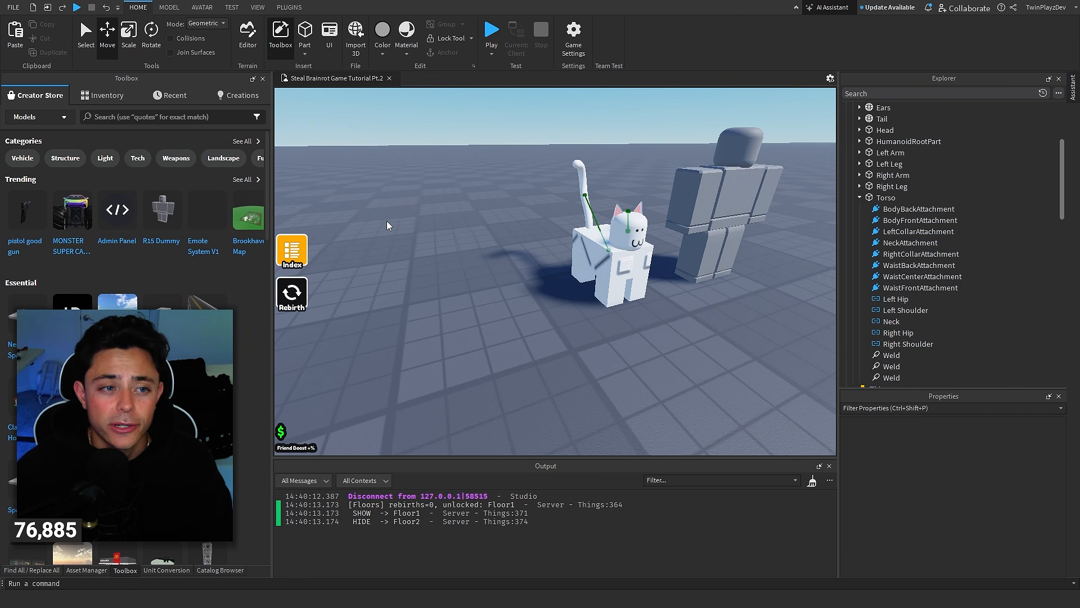
Search the Creator Store models for "brainrot" and refine the search to "brainrot characters"
click(114, 116)
text(brainrot)
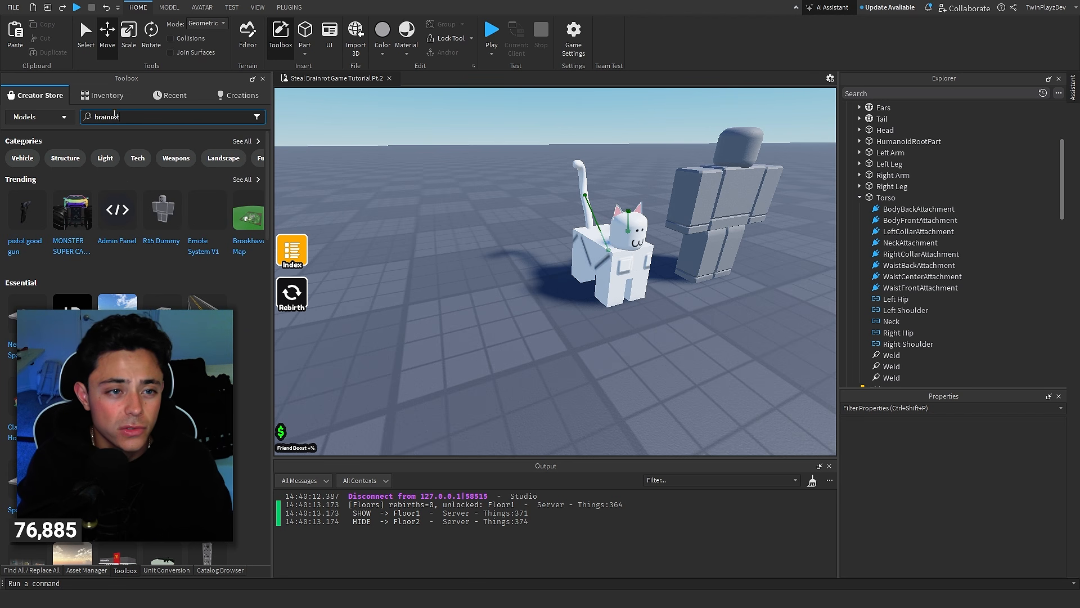
key(Return)
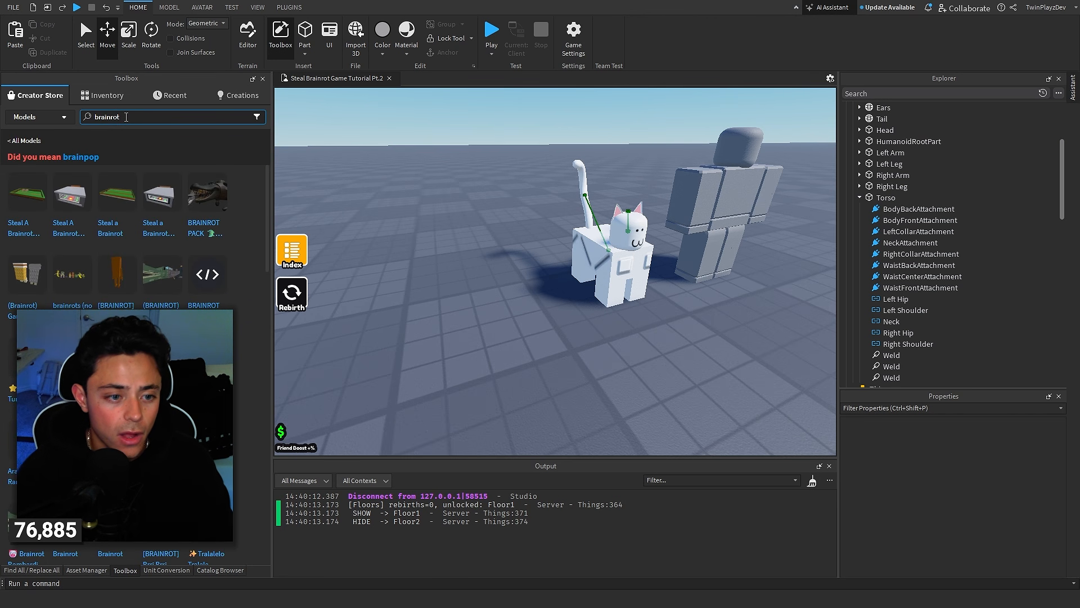
text(characters)
key(Return)
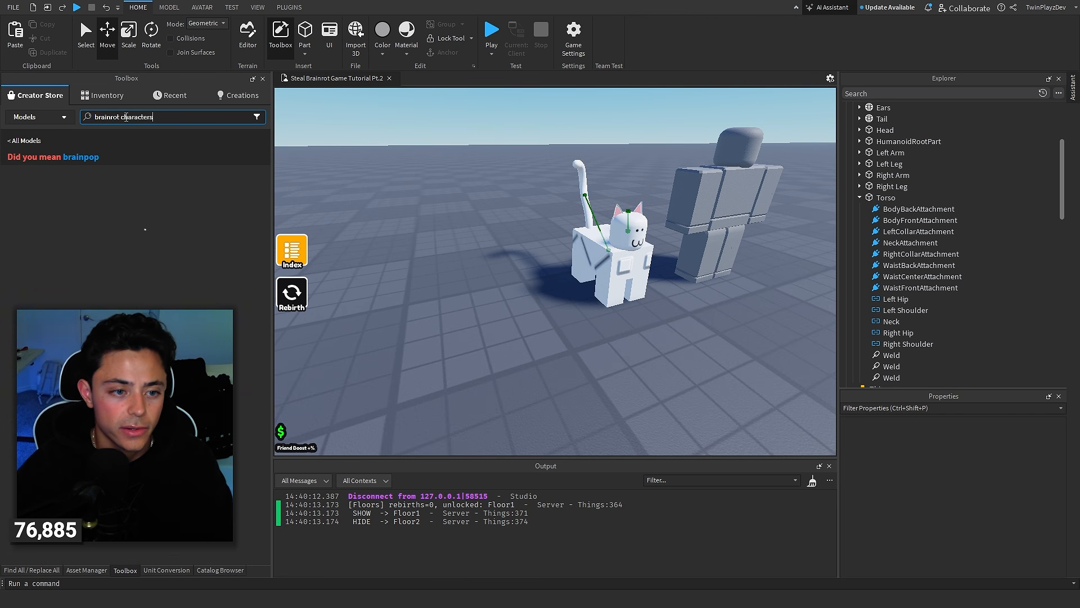
Widen the model search back to "brainrot"
right_drag(788, 287, 646, 239)
right_drag(555, 270, 634, 285)
key(d)
double_click(171, 116)
key(BackSpace)
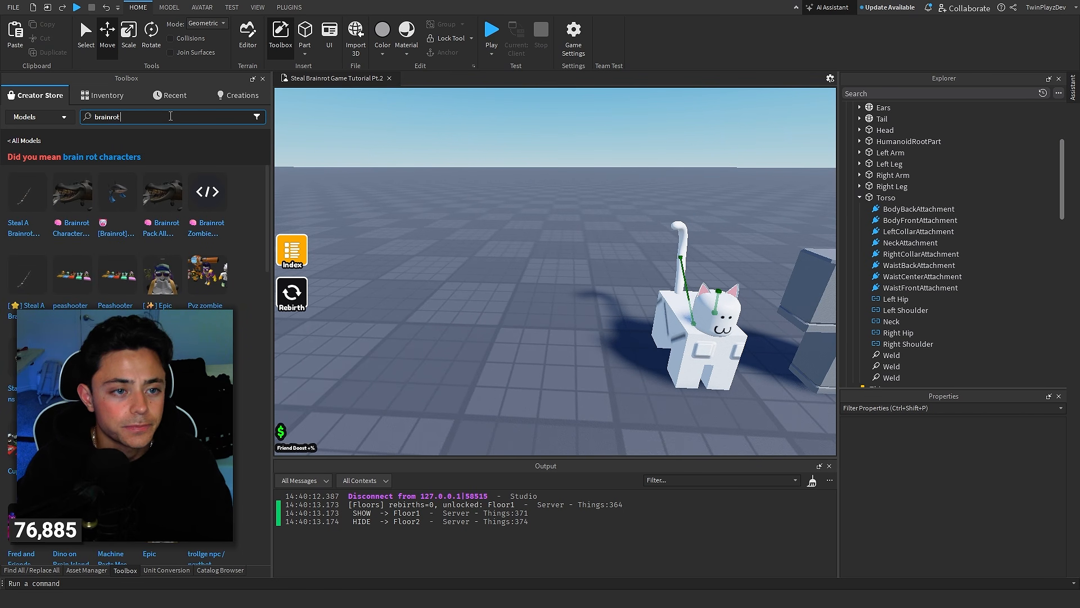
key(Return)
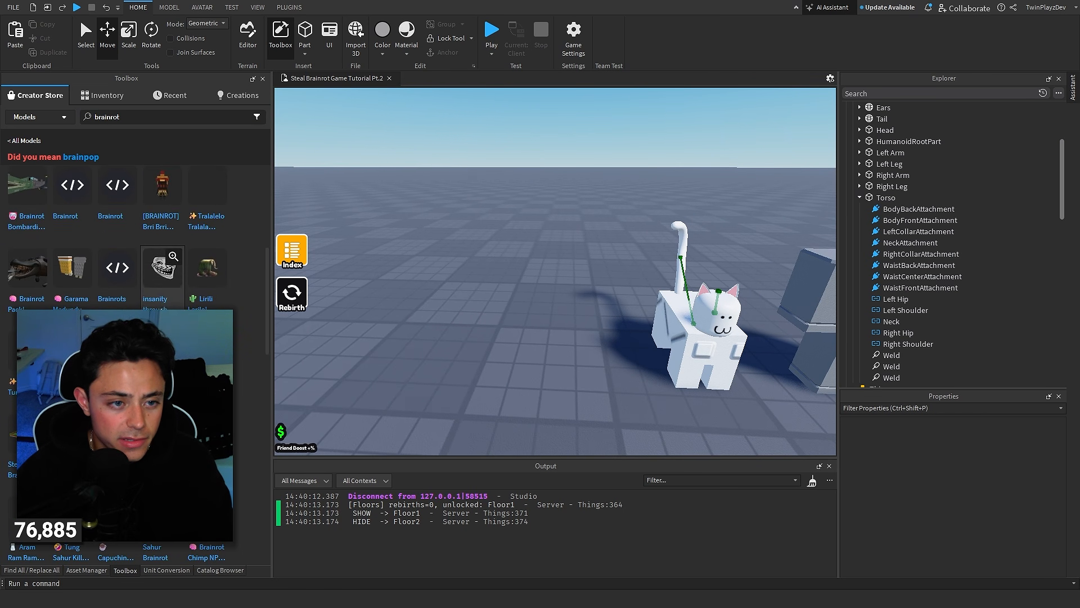
Insert the [BRAINROT] Ballerina Cappucina model, view it from the front and delete it
scroll(142, 243, down, 5)
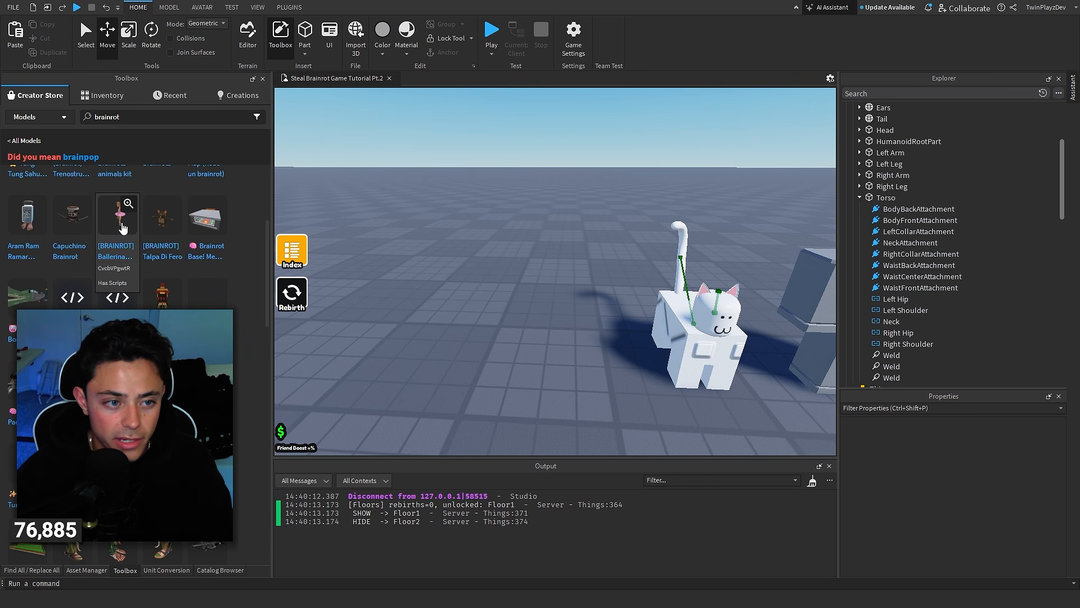
click(122, 227)
click(601, 325)
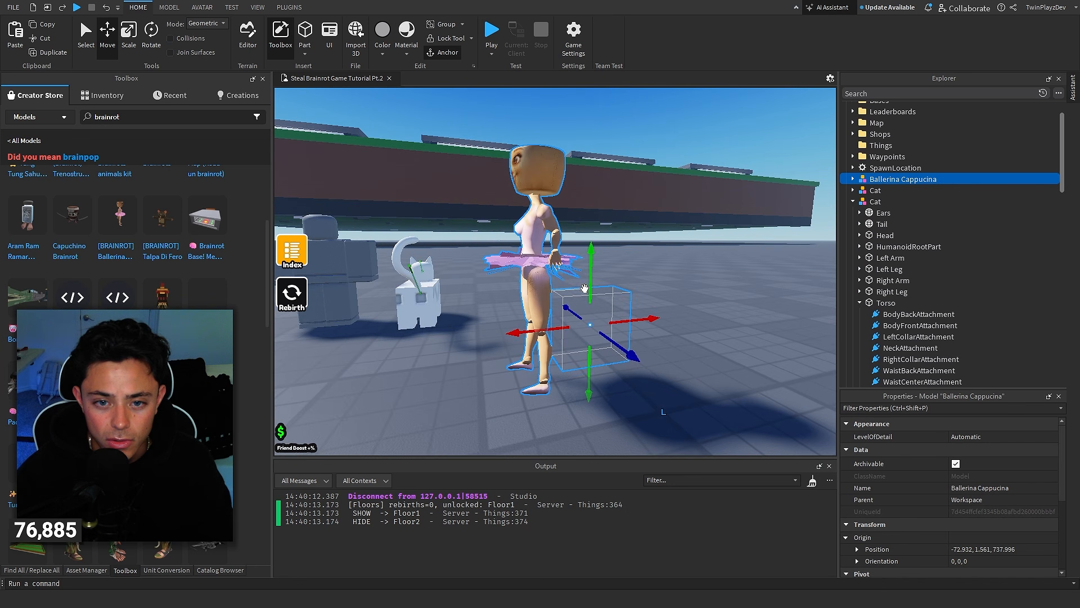
right_drag(585, 289, 557, 266)
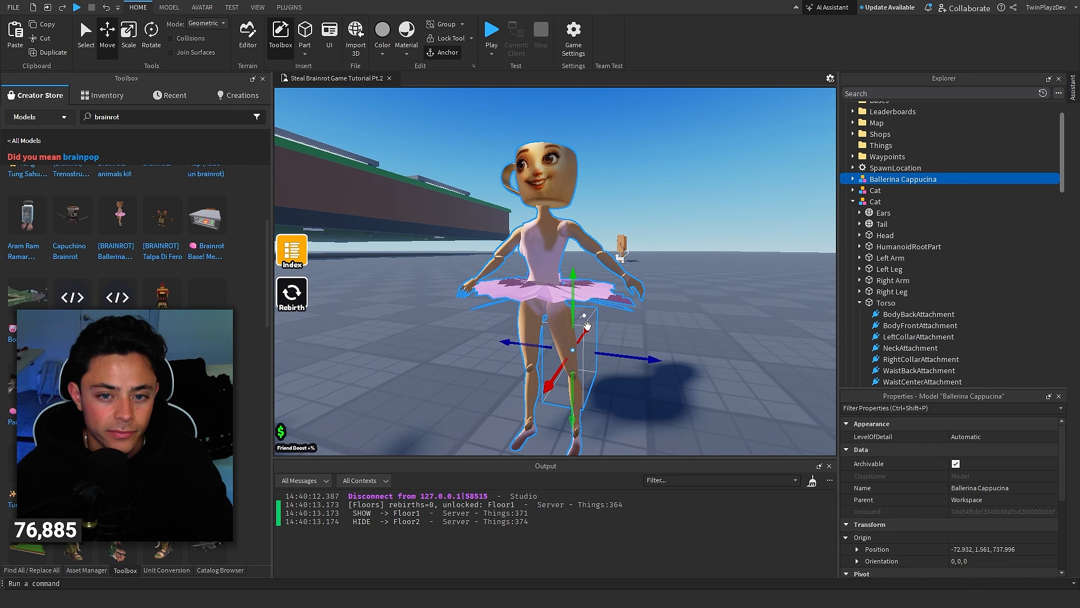
key(Delete)
key(a)
right_drag(579, 332, 585, 330)
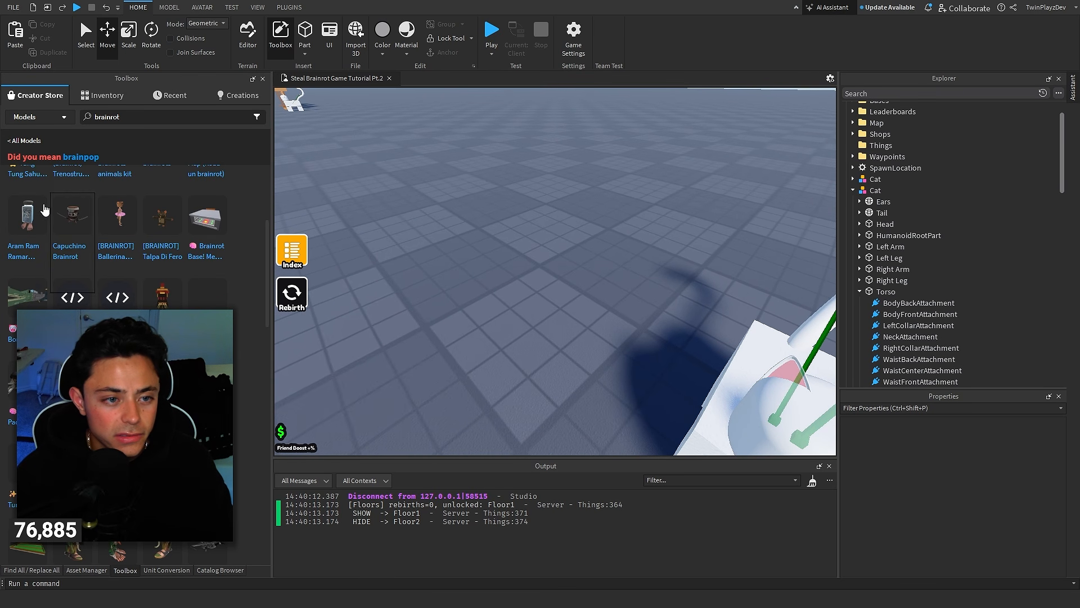
Insert the Aram Ramar brainrot model and shift it across the baseplate
click(26, 227)
key(f)
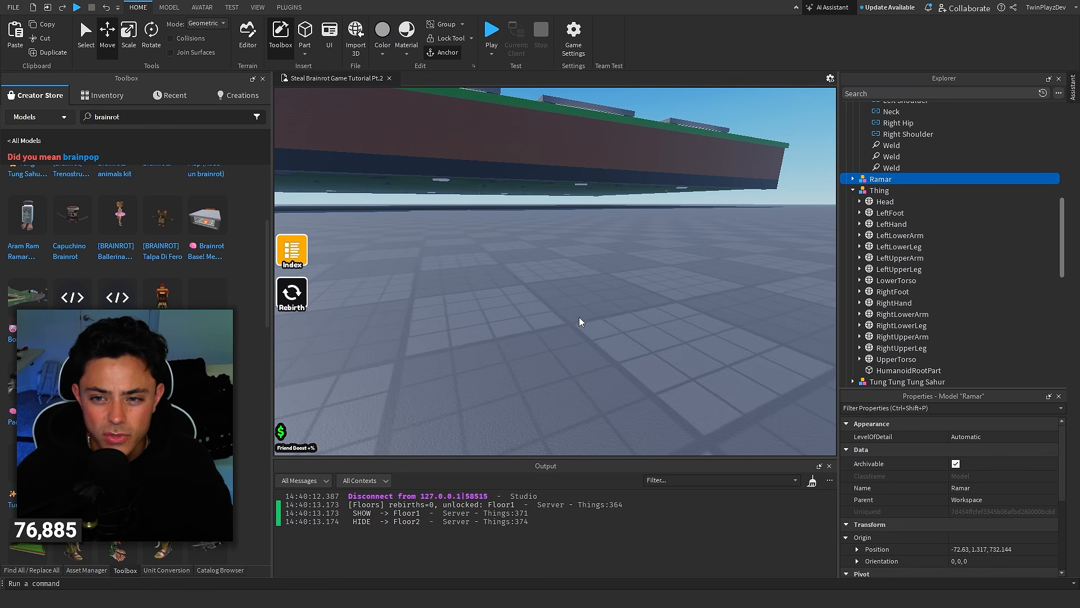
scroll(580, 296, down, 5)
scroll(580, 297, up, 4)
right_drag(610, 287, 636, 294)
scroll(619, 287, up, 1)
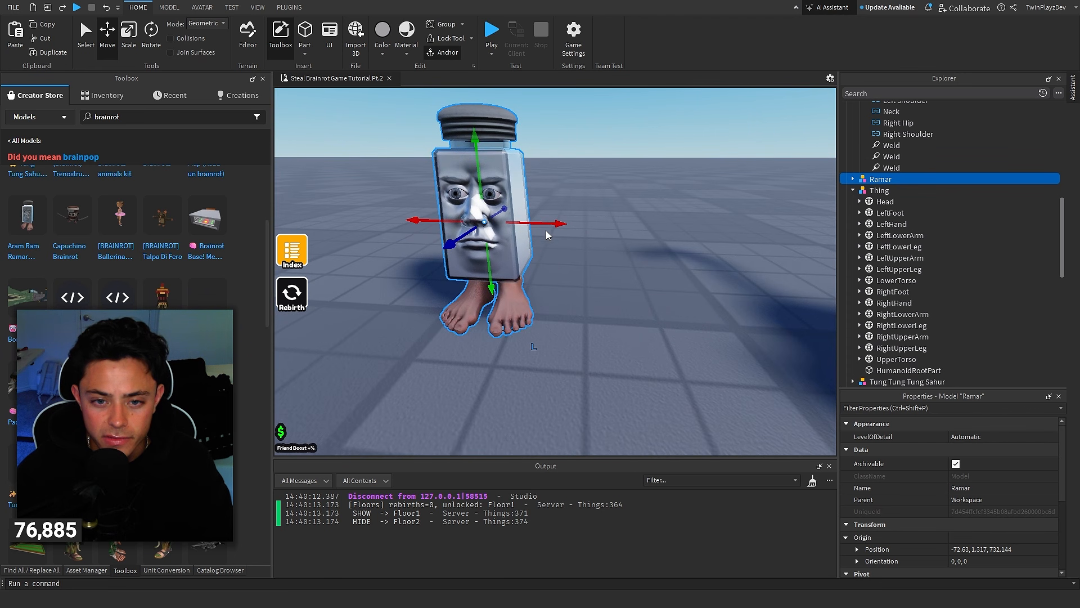
drag(549, 225, 513, 226)
right_drag(509, 228, 501, 239)
drag(498, 239, 460, 270)
Expand the Ramar model, raise its Ramar_glass_Garam_glass_0 mesh about 3 studs to see what it contains, and undo the move
click(853, 179)
click(858, 191)
scroll(613, 248, down, 3)
right_drag(613, 248, 610, 239)
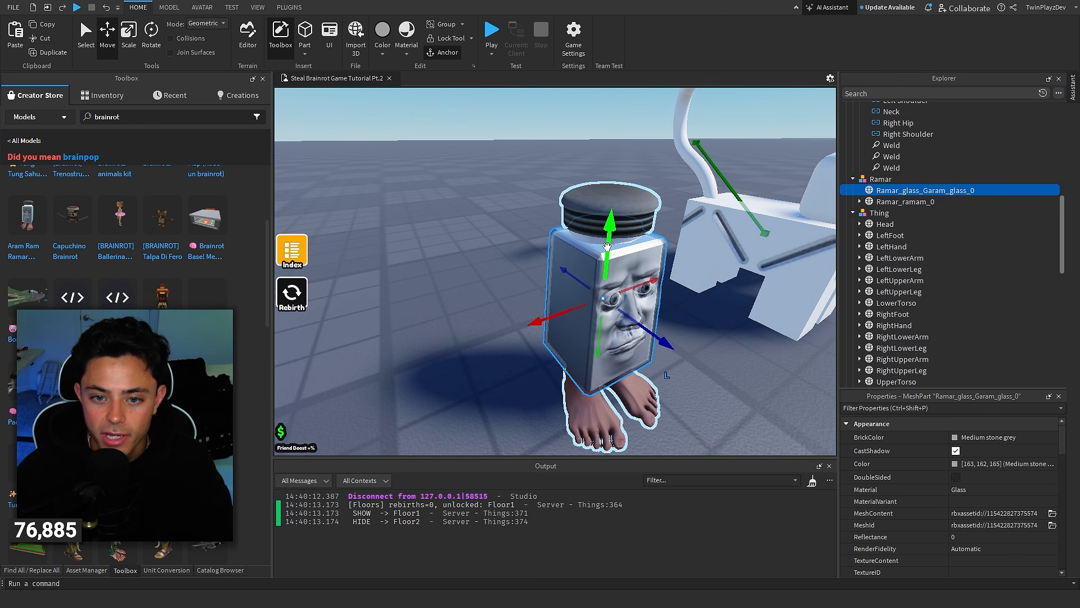
drag(609, 223, 612, 128)
scroll(628, 208, down, 3)
scroll(613, 135, up, 2)
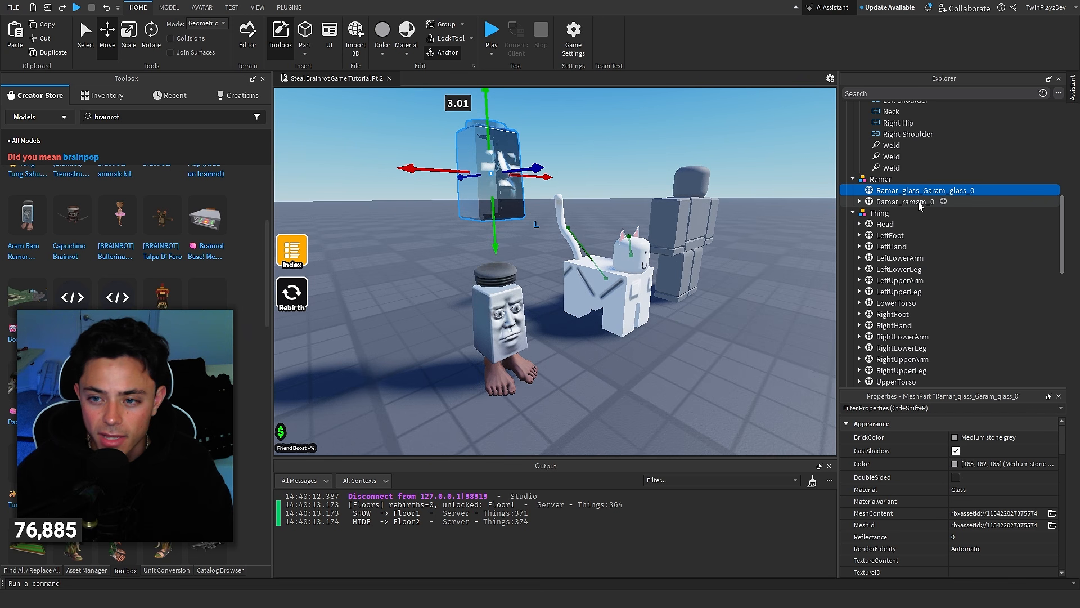
key(ctrl+z)
Raise the Ramar_ramam_0 mesh about 3 studs to inspect it separately, and undo the move
click(919, 203)
drag(501, 267, 488, 114)
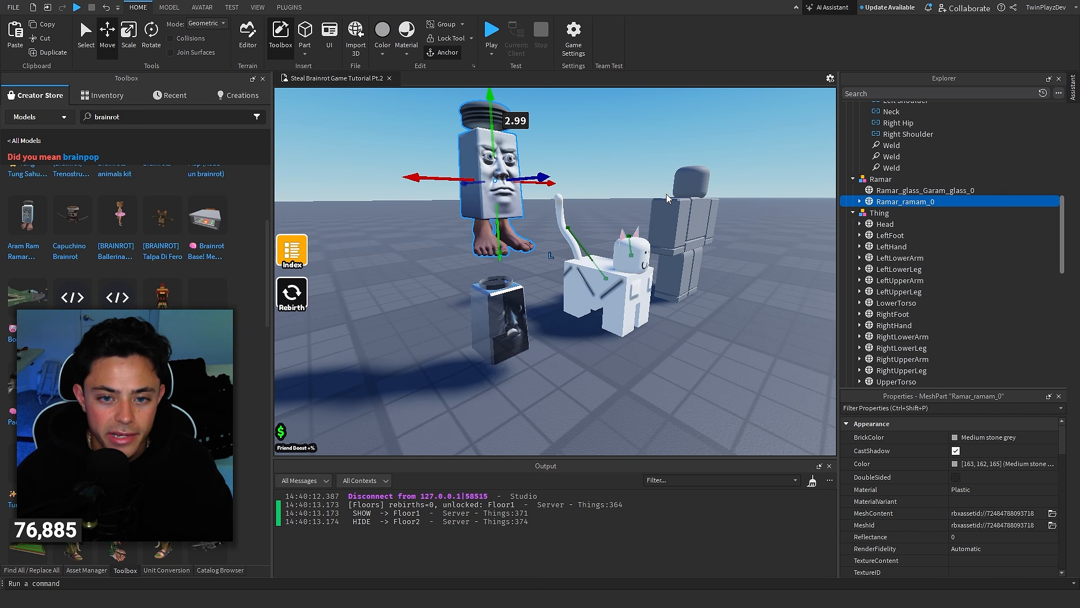
right_drag(648, 201, 619, 195)
key(ctrl+z)
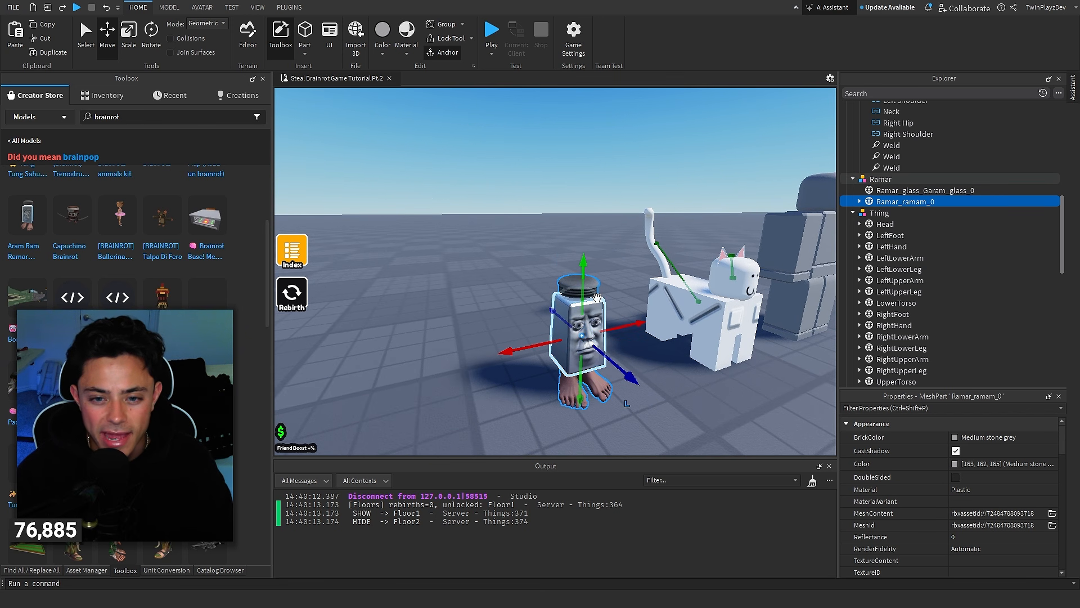
Delete the whole Ramar model from the Workspace
click(880, 180)
key(Delete)
right_drag(526, 212, 520, 231)
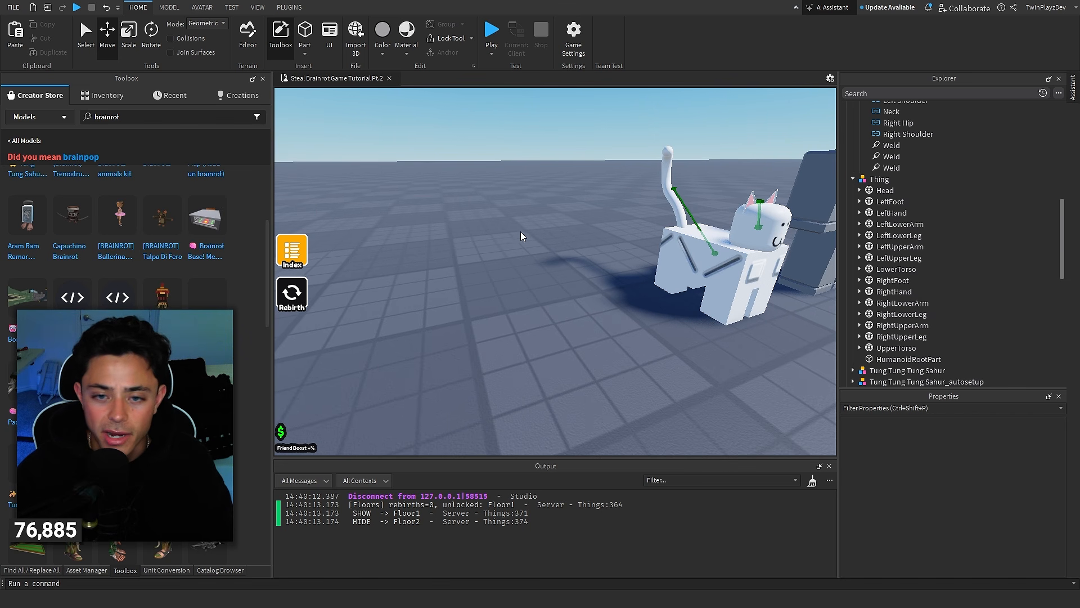
Insert the Capuchino Brainrot model despite its script, inspect the parts inside and delete the model
click(86, 224)
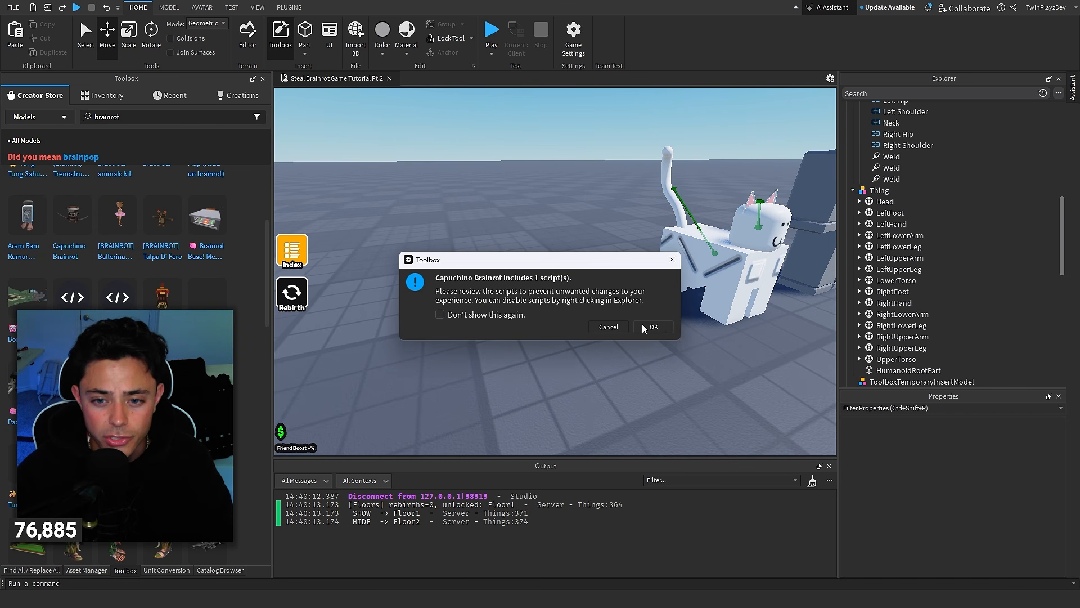
click(652, 327)
key(f)
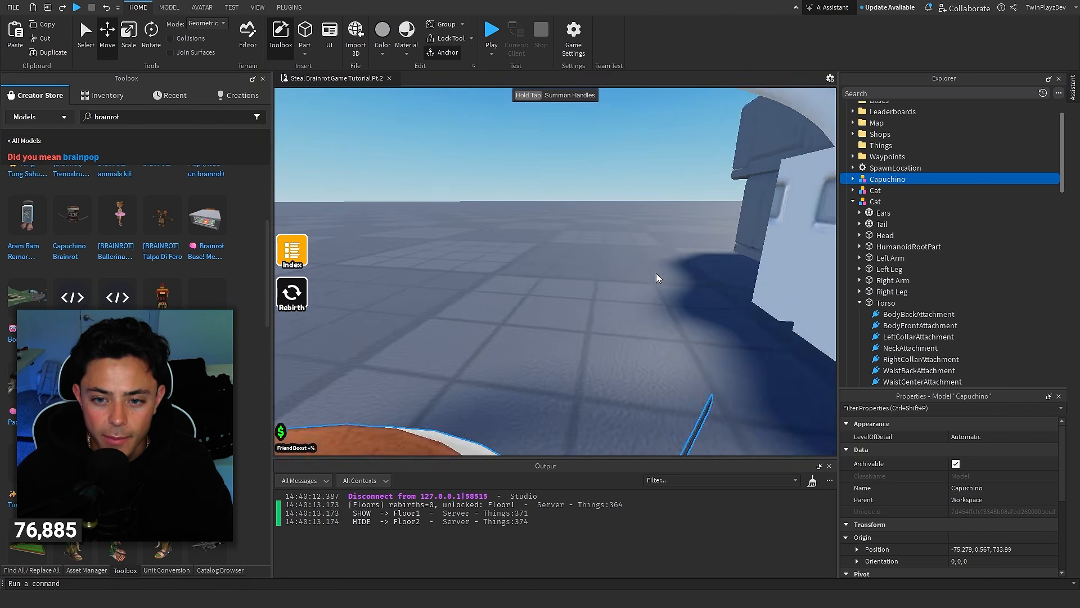
click(851, 178)
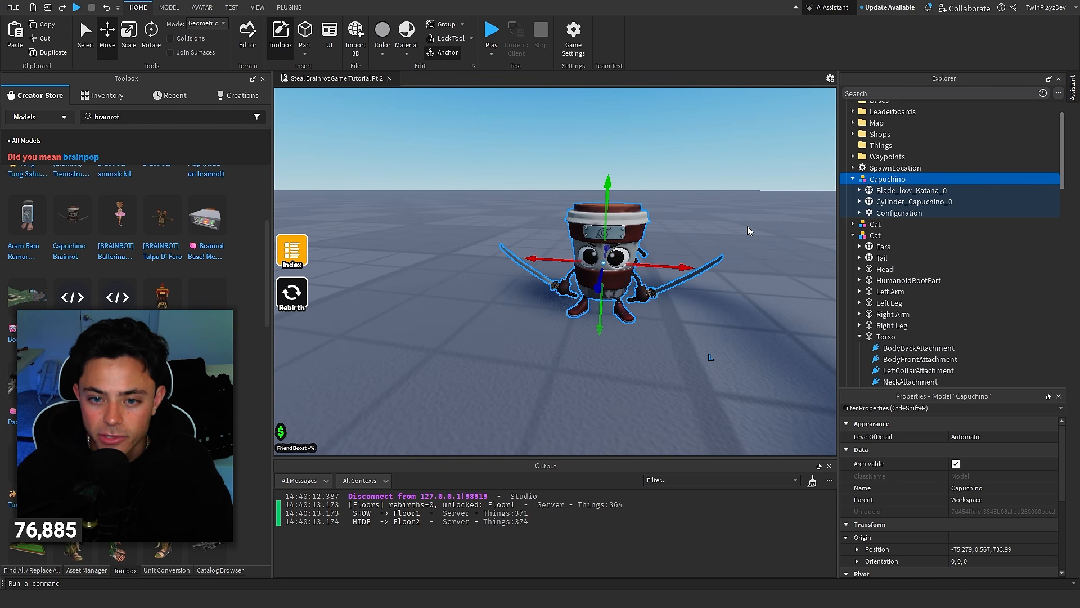
right_drag(748, 227, 749, 227)
scroll(748, 227, up, 4)
scroll(748, 227, down, 4)
key(Delete)
right_drag(662, 236, 662, 237)
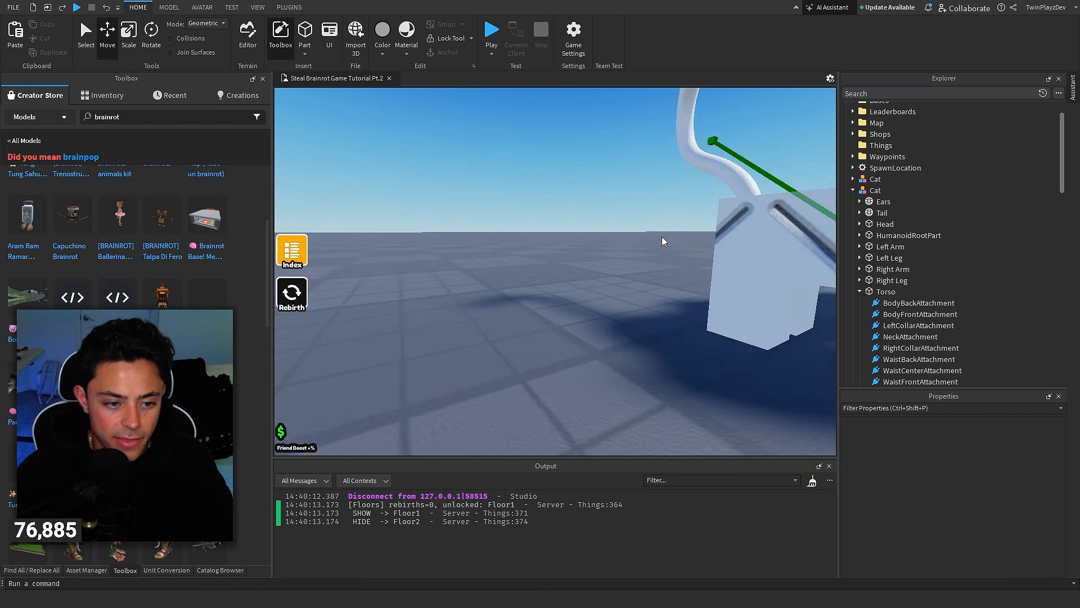
Browse further through the brainrot models and insert Brainrot Ta Ta Ta Sahur Animation together with its scripts
scroll(662, 237, down, 3)
right_drag(514, 286, 513, 287)
scroll(514, 287, down, 3)
scroll(119, 323, down, 4)
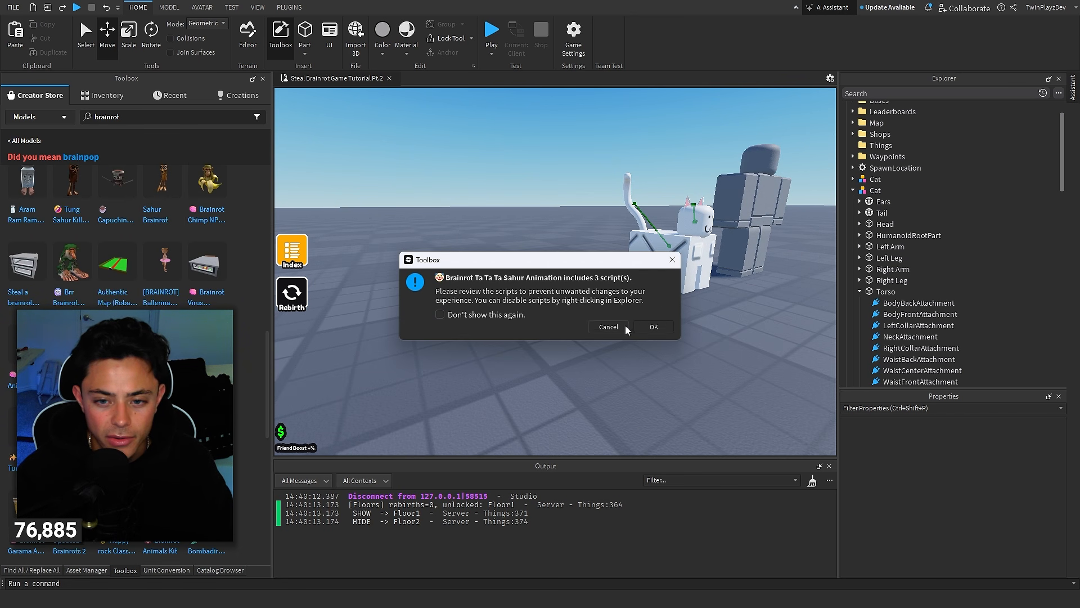
click(653, 326)
right_drag(647, 293, 647, 293)
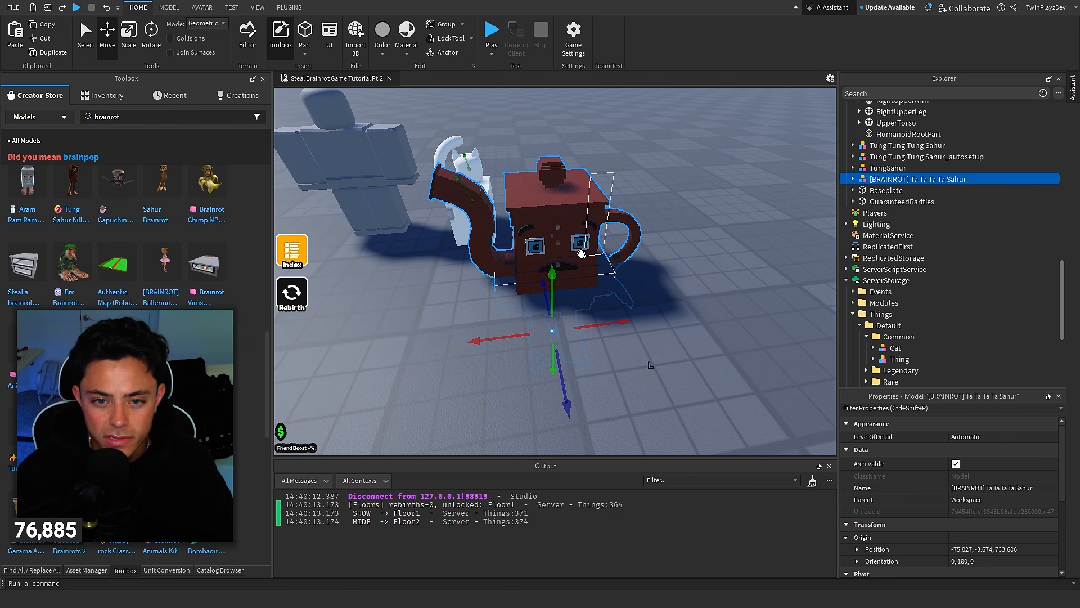
Stand the Ta Ta Ta Sahur model upright on the baseplate beside the Cat and expand it
drag(582, 242, 605, 230)
key(r)
key(r)
right_drag(609, 259, 610, 259)
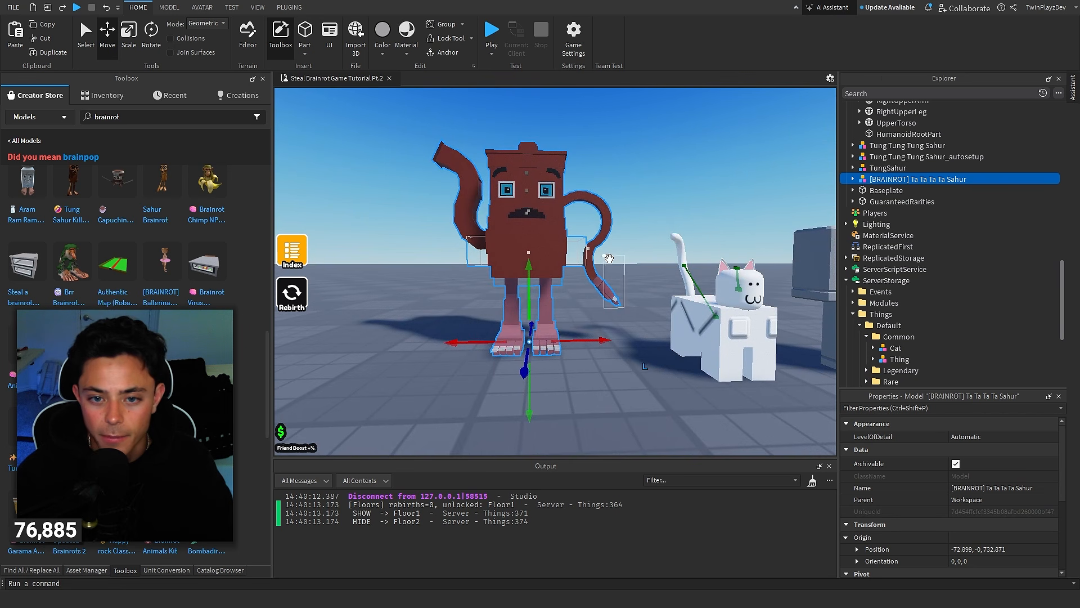
click(852, 179)
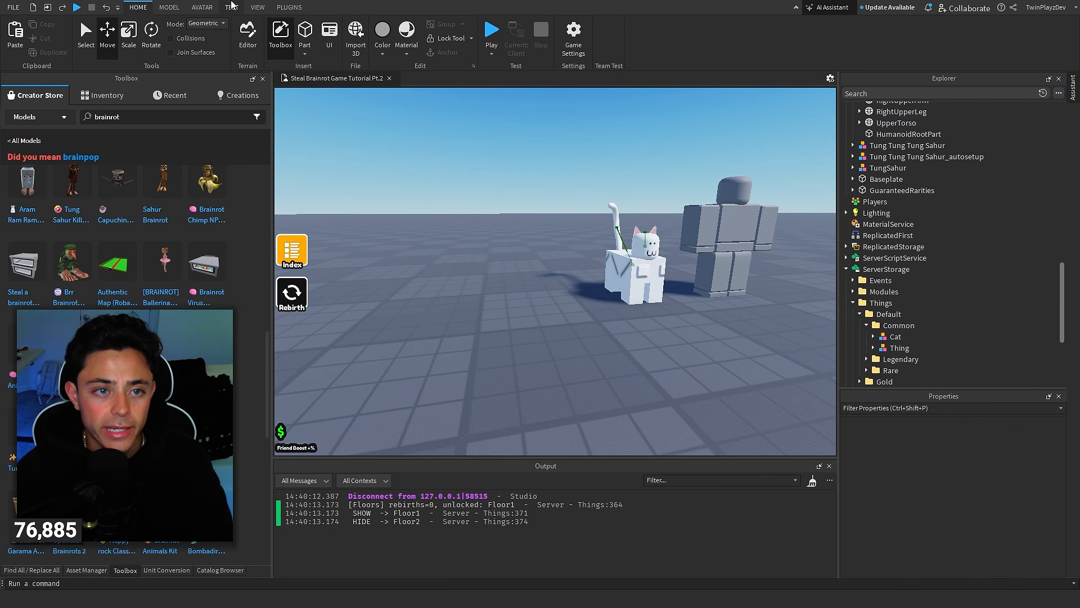
Generate an R15 masculine rig from My Avatar and move it in front of the Cat and the Thing
click(202, 8)
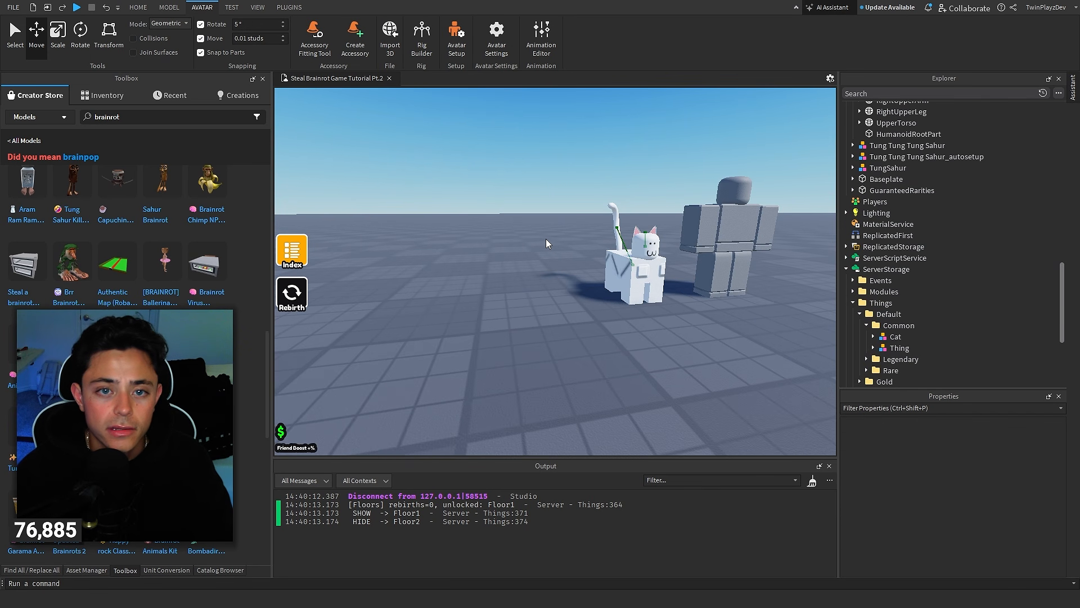
click(419, 35)
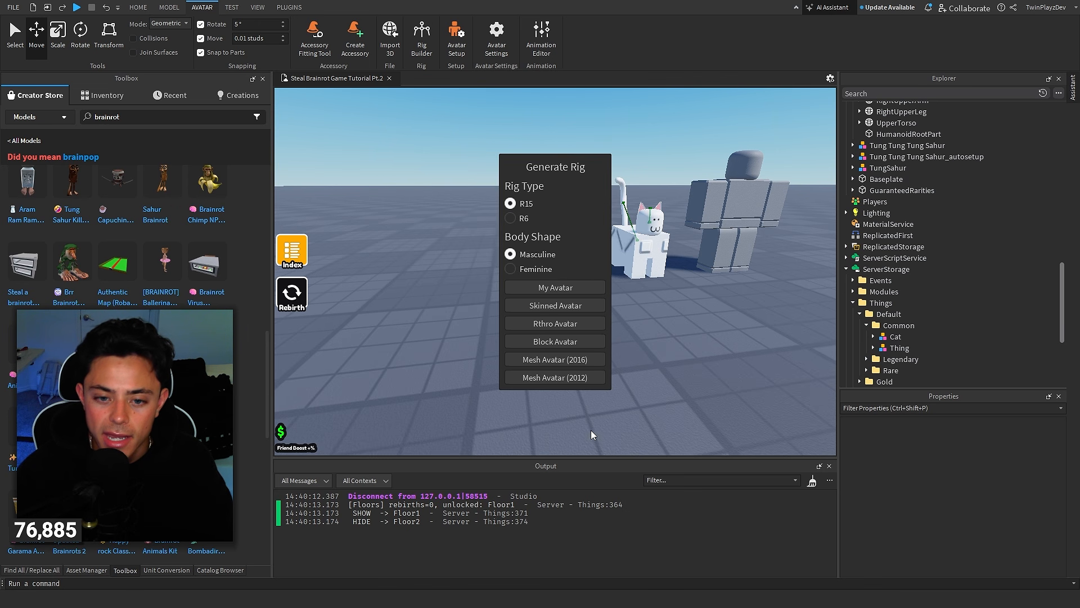
click(570, 287)
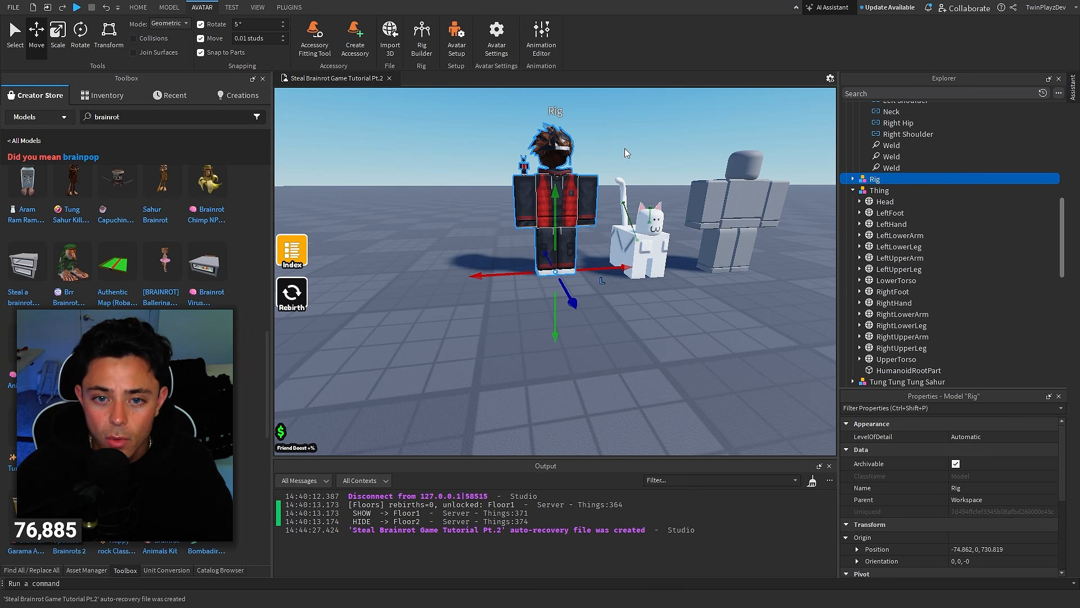
drag(546, 292, 513, 348)
click(608, 342)
right_drag(608, 342, 608, 334)
scroll(608, 342, down, 2)
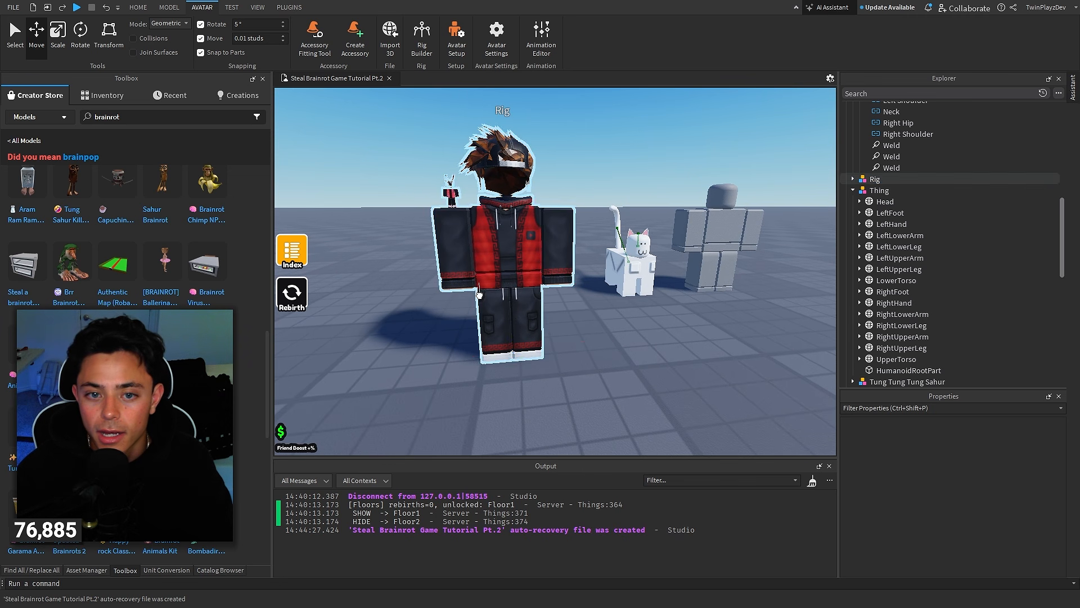
Expand the new Rig and delete its Animate script
click(511, 298)
click(852, 179)
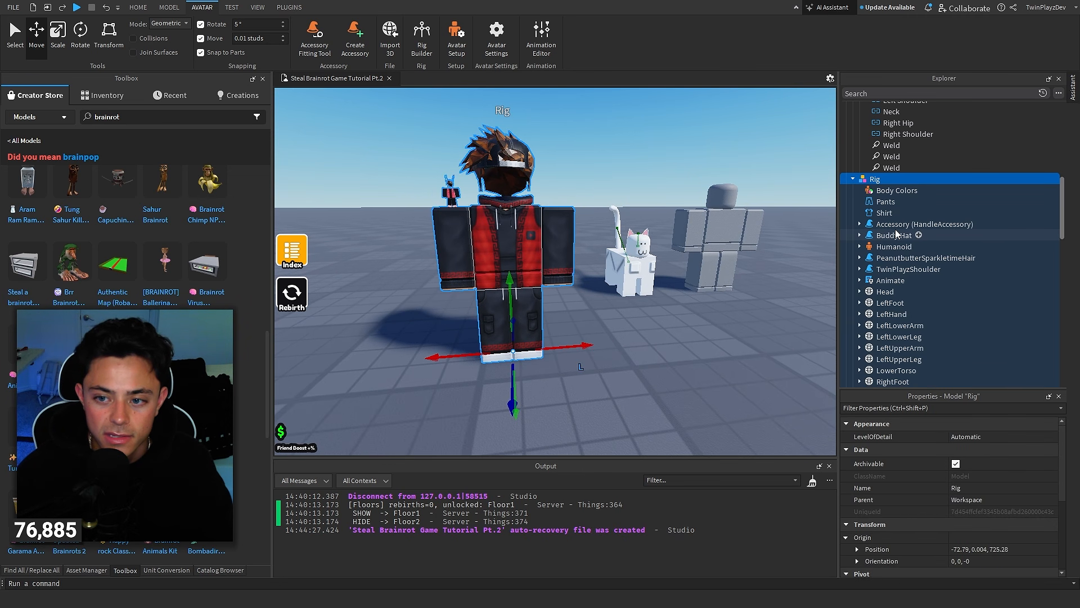
click(892, 280)
key(Delete)
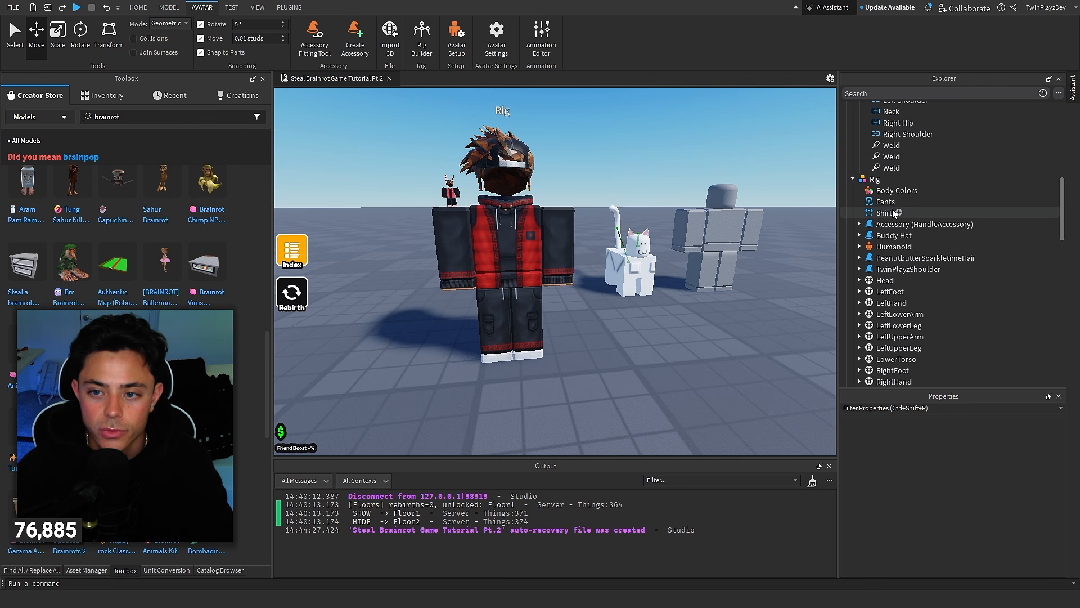
Select the Rig's body parts to check their properties, then anchor only its HumanoidRootPart
scroll(897, 217, down, 3)
scroll(911, 264, up, 1)
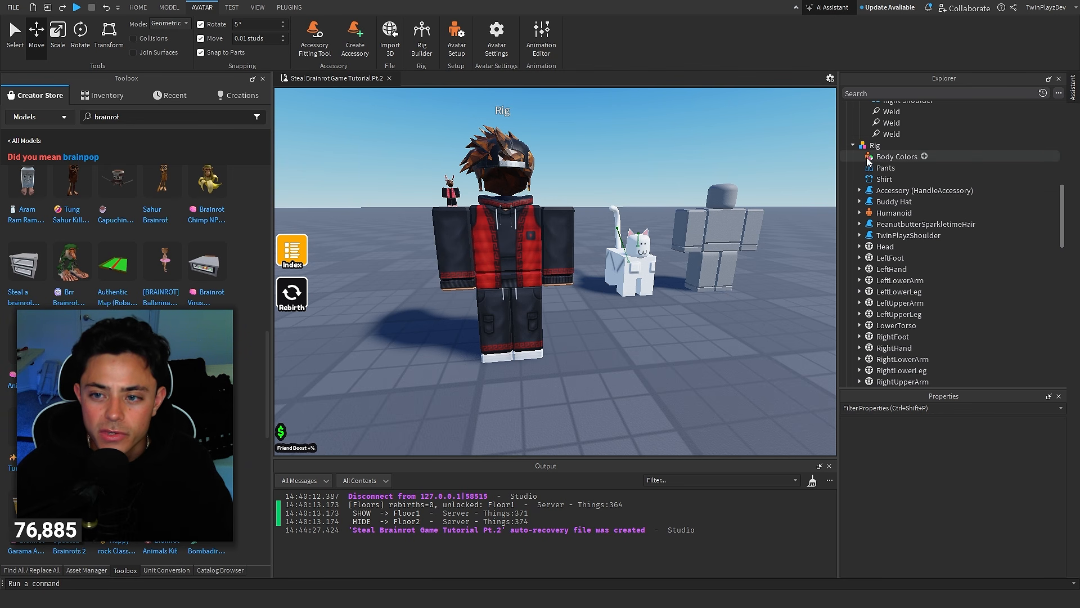
scroll(978, 219, down, 3)
drag(978, 217, 969, 268)
scroll(904, 509, down, 8)
scroll(910, 479, down, 3)
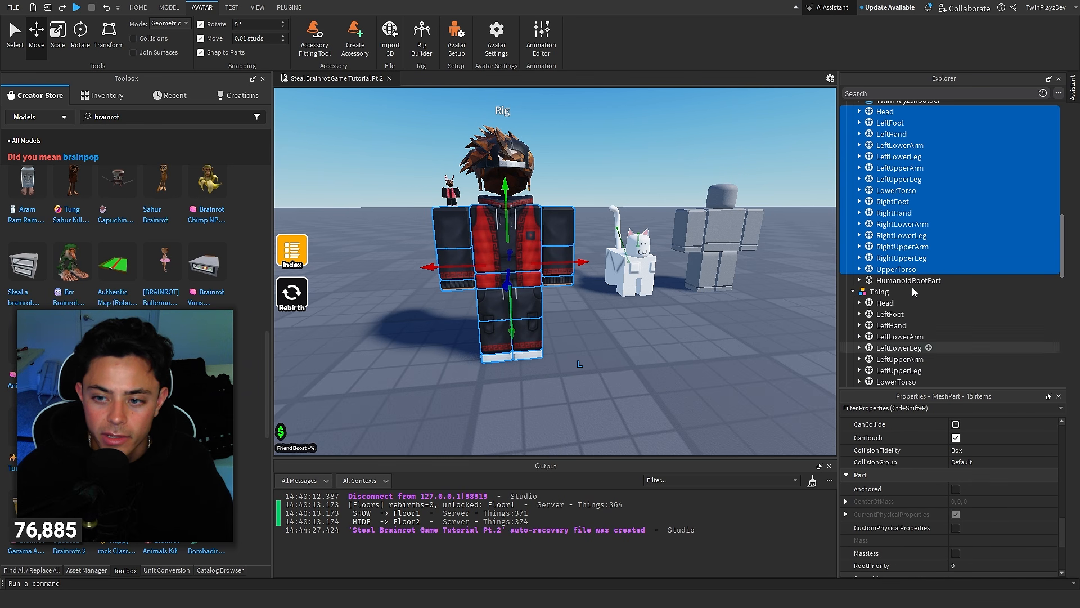
click(895, 281)
scroll(936, 450, up, 4)
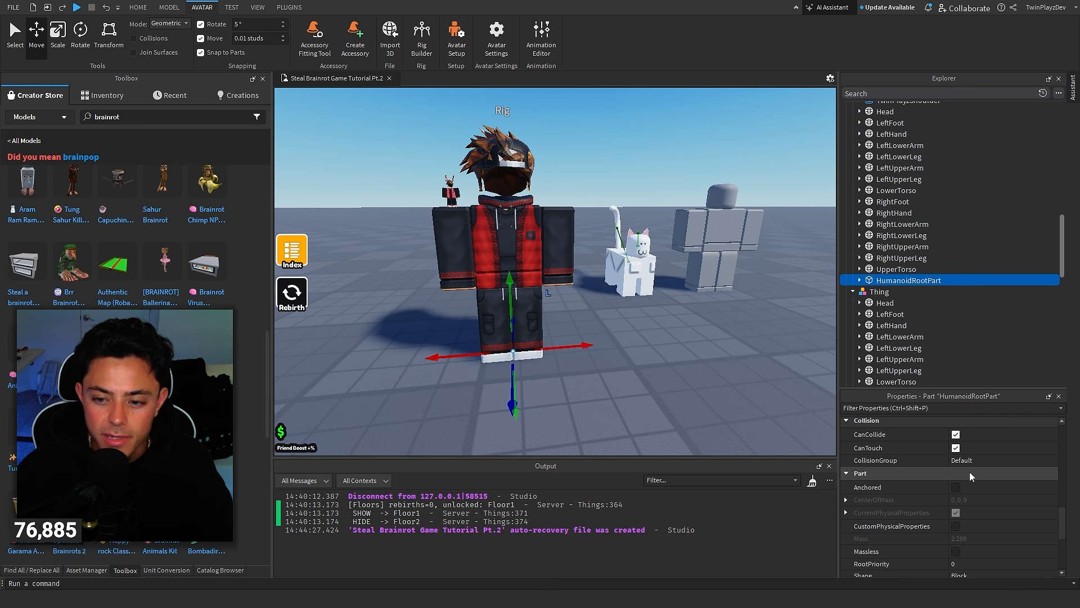
click(955, 487)
scroll(898, 271, up, 3)
scroll(897, 269, up, 1)
Examine the Handle properties inside the Rig's hair and TwinPlayzShoulder accessories, then collapse the Rig and focus on it
click(860, 235)
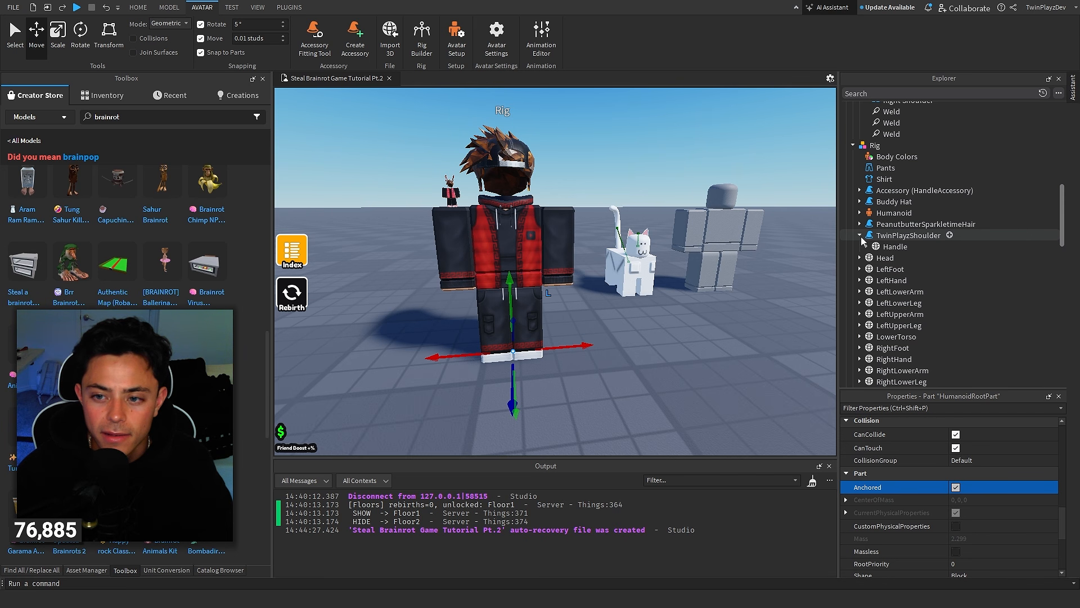
click(859, 224)
click(886, 237)
click(887, 249)
click(894, 269)
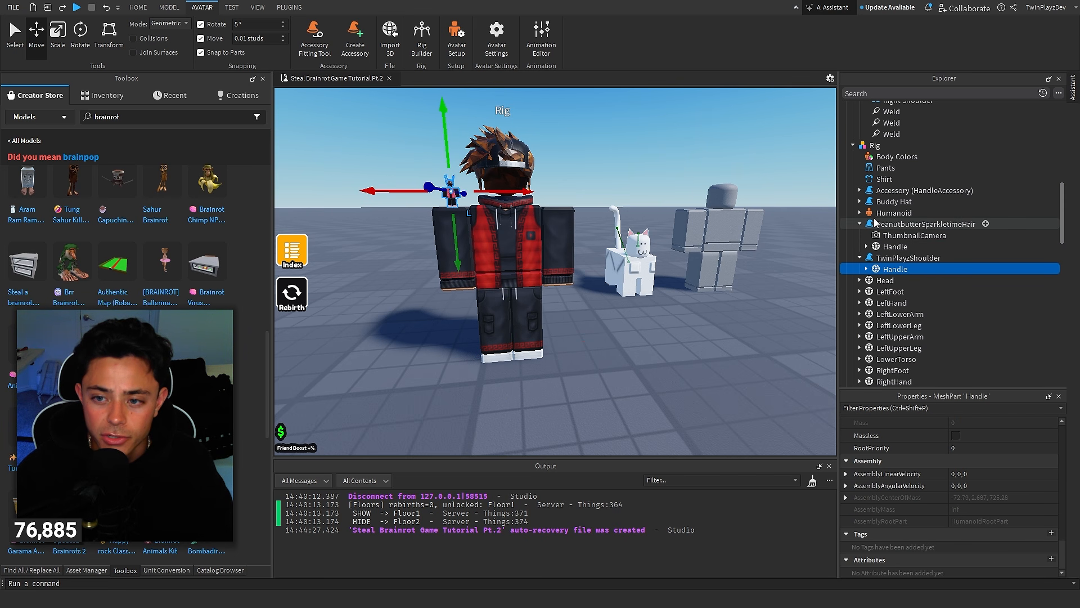
scroll(907, 456, down, 2)
scroll(910, 462, up, 2)
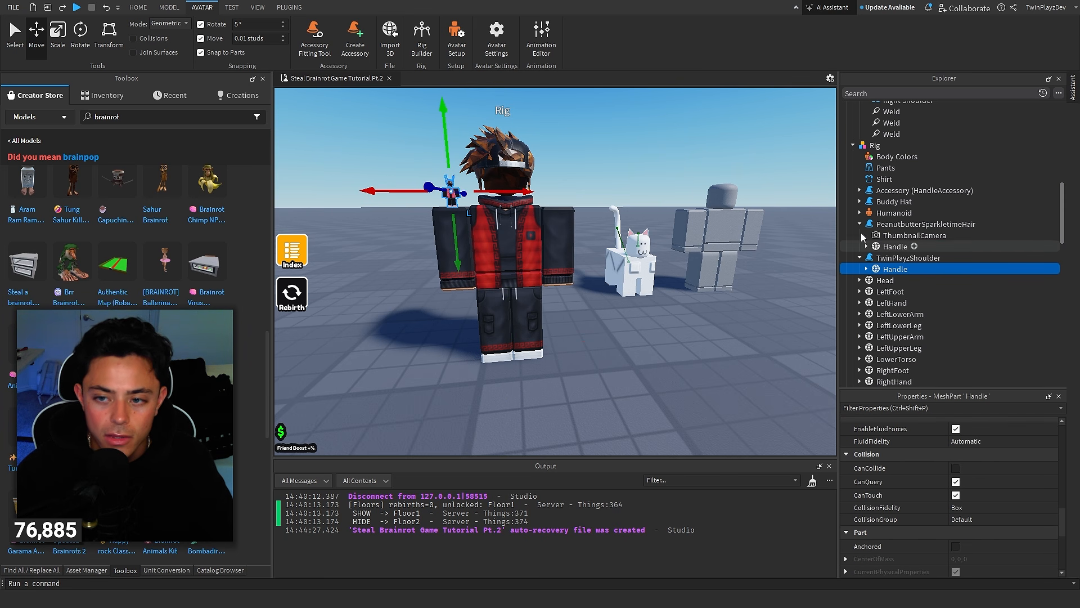
click(854, 146)
click(875, 145)
key(f)
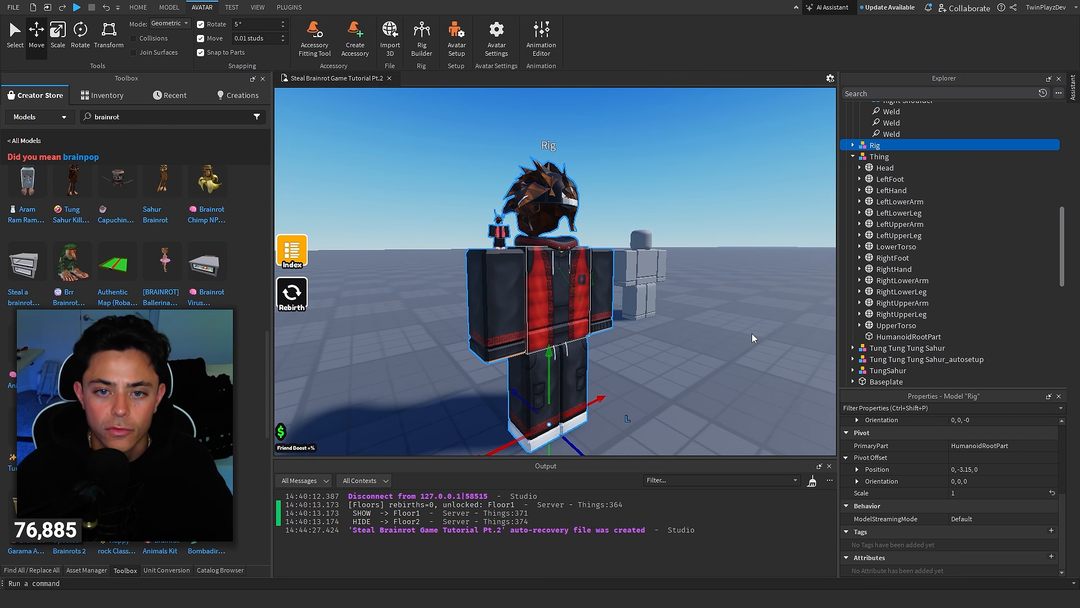
Show the Load Character Pro plugin's character-loading options and close its window
click(239, 7)
click(257, 6)
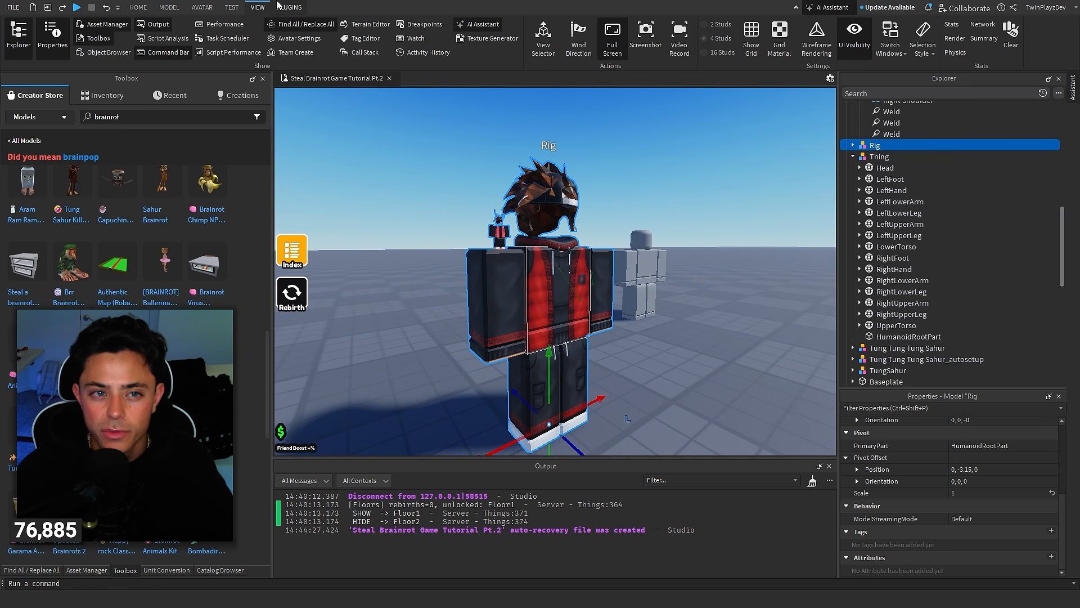
click(289, 7)
click(738, 179)
right_drag(738, 179, 784, 177)
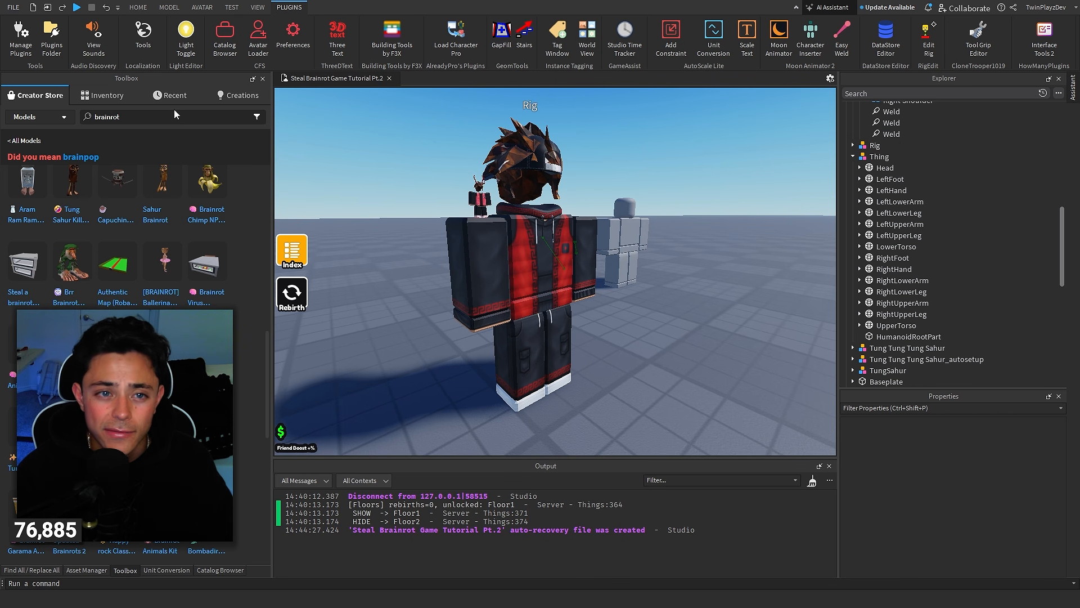
click(457, 38)
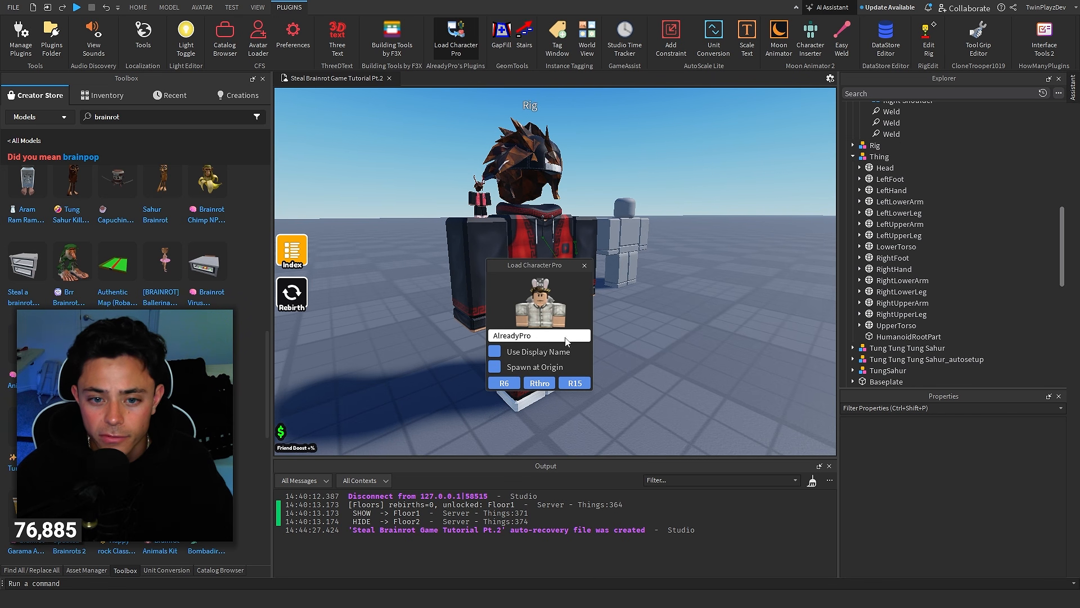
click(453, 46)
scroll(693, 305, up, 5)
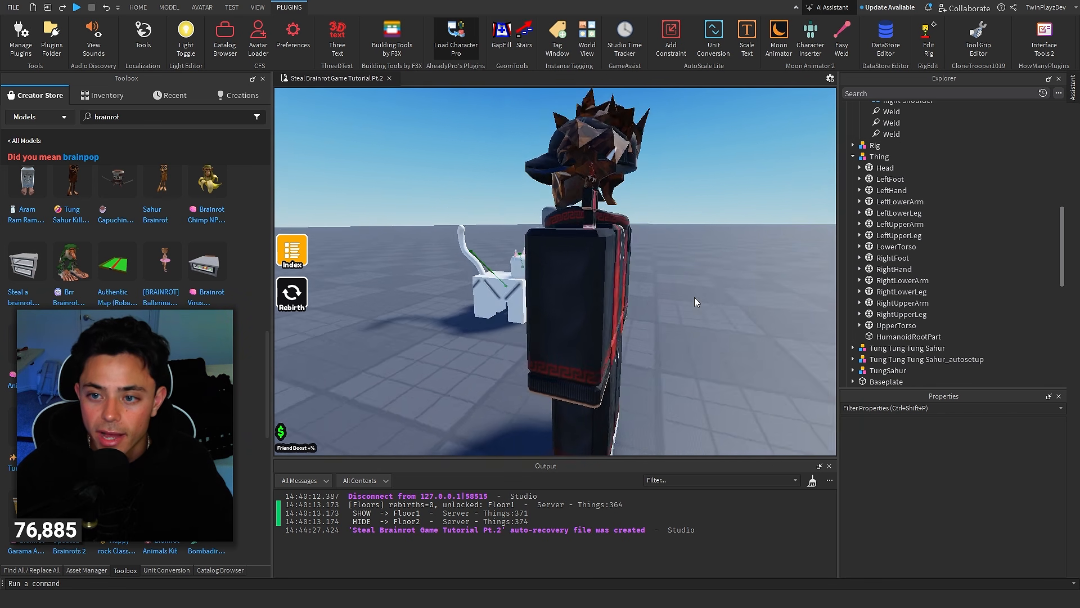
Insert a new Shirt, Pants and Humanoid object into the Thing model
click(648, 293)
click(900, 157)
key(f)
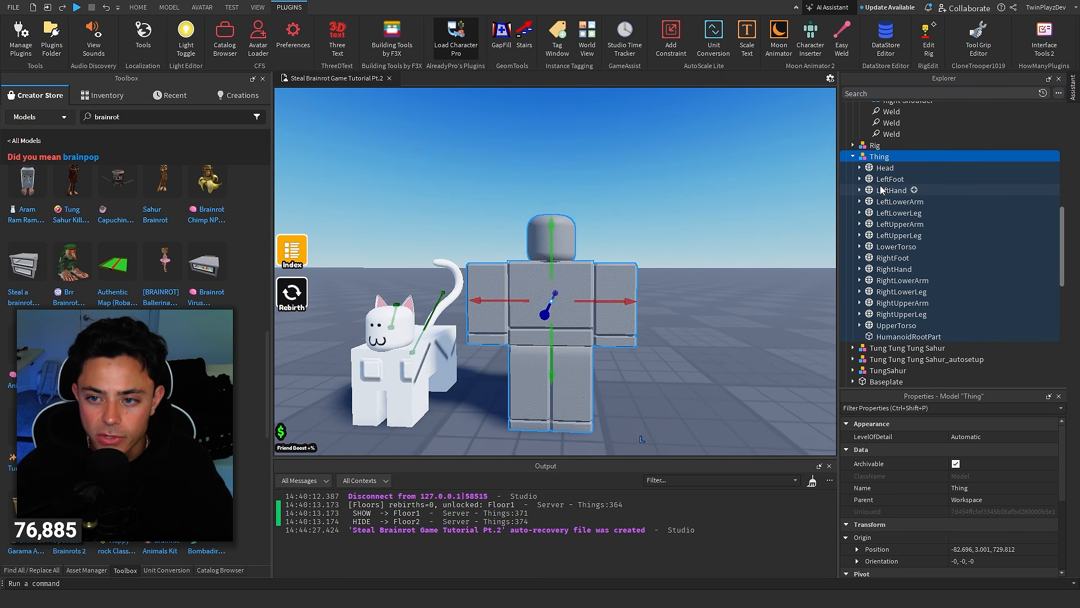
click(896, 157)
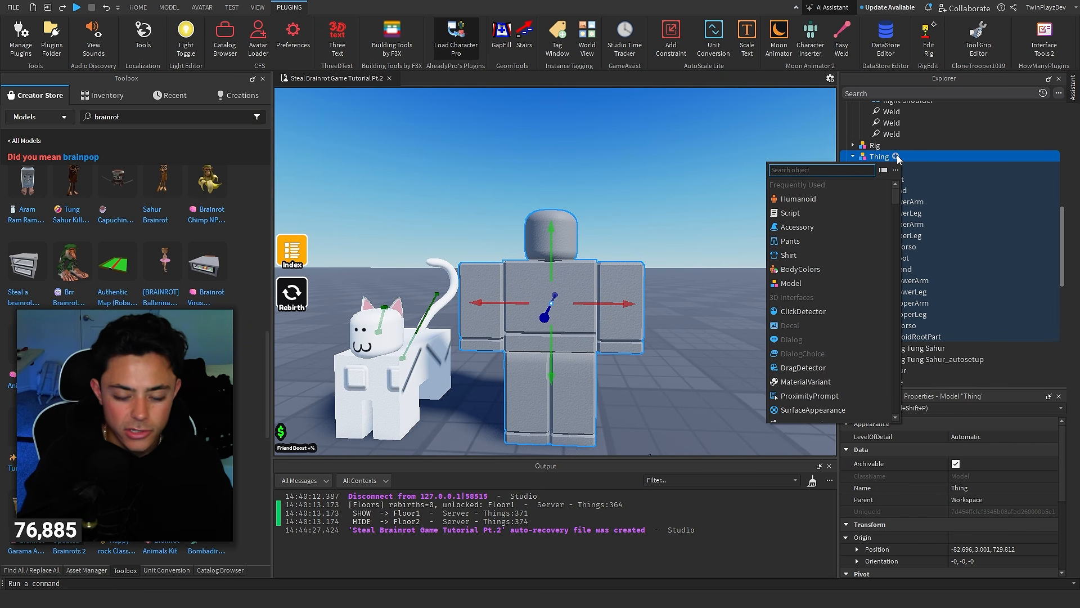
text(shirt)
key(Return)
click(896, 157)
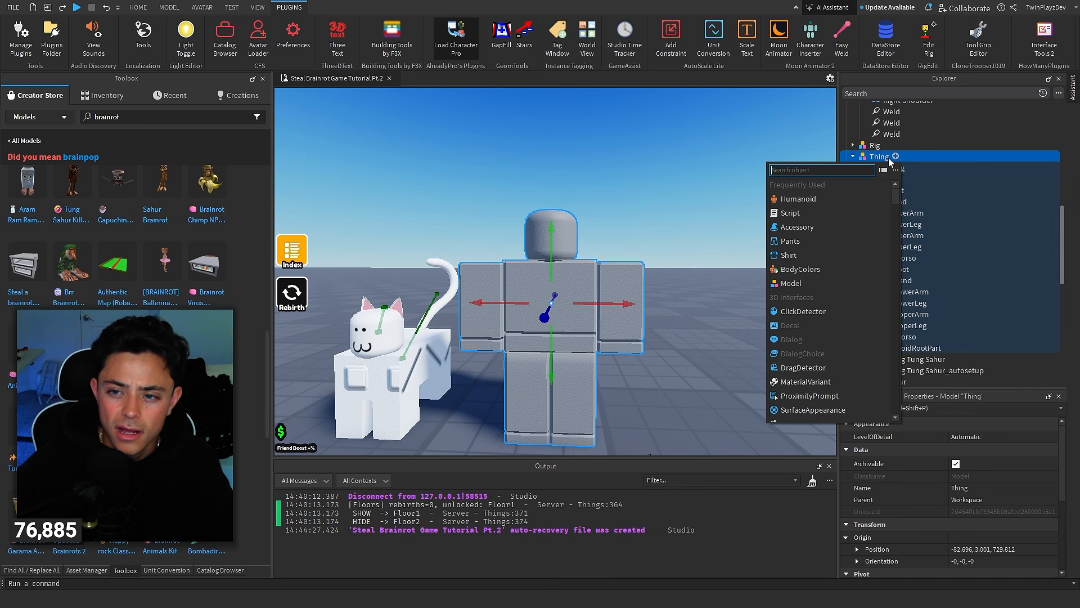
text(pants)
key(Return)
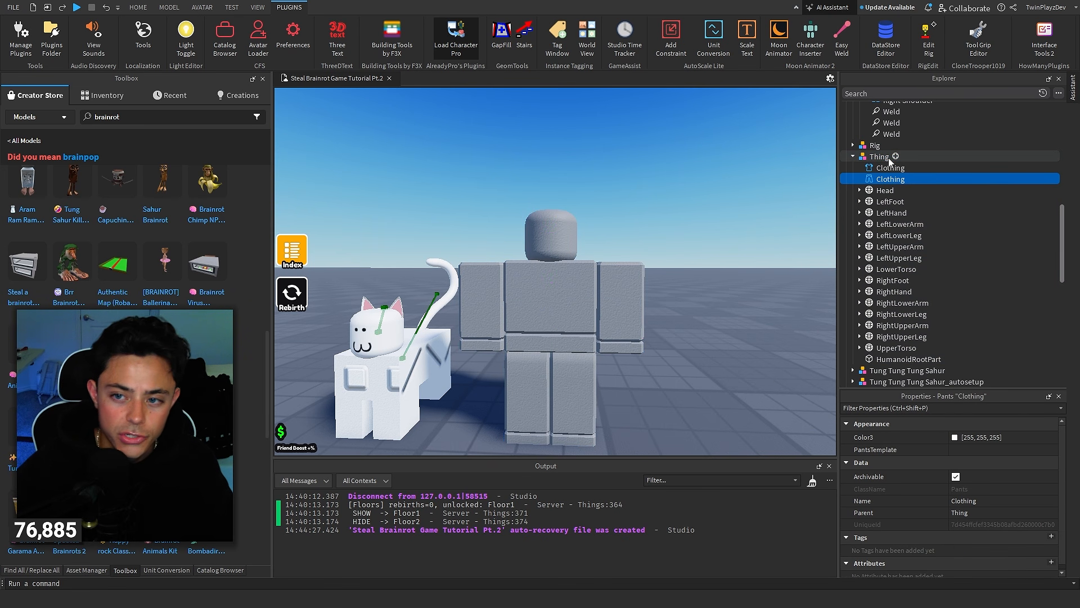
click(897, 156)
text(human)
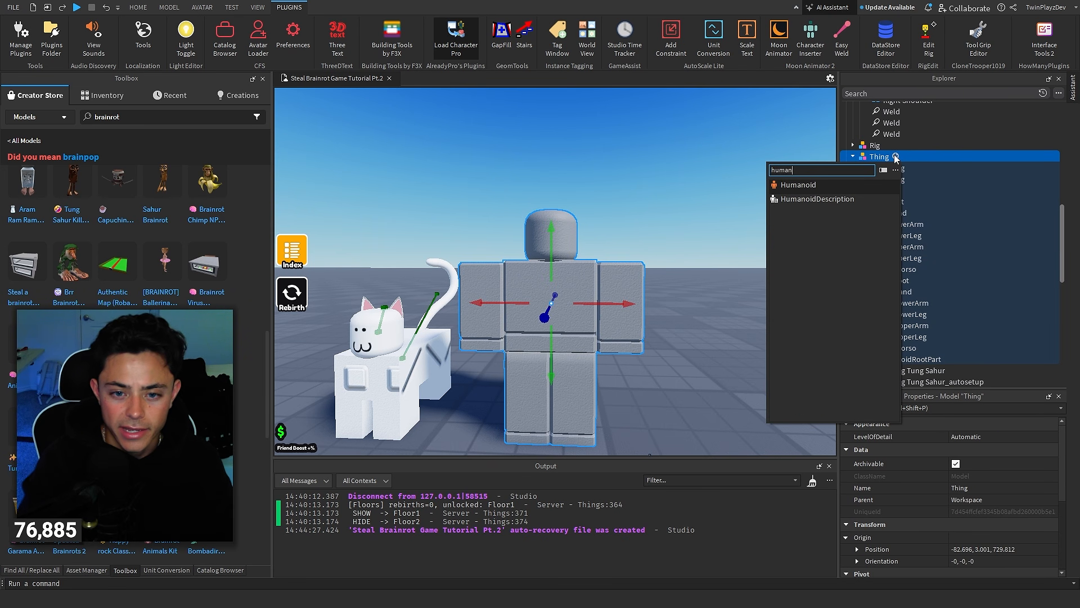
key(Return)
Copy the Pants and Shirt from the Rig and paste them into the Thing model
click(724, 270)
right_drag(724, 271, 669, 248)
click(890, 179)
click(397, 245)
scroll(946, 225, up, 1)
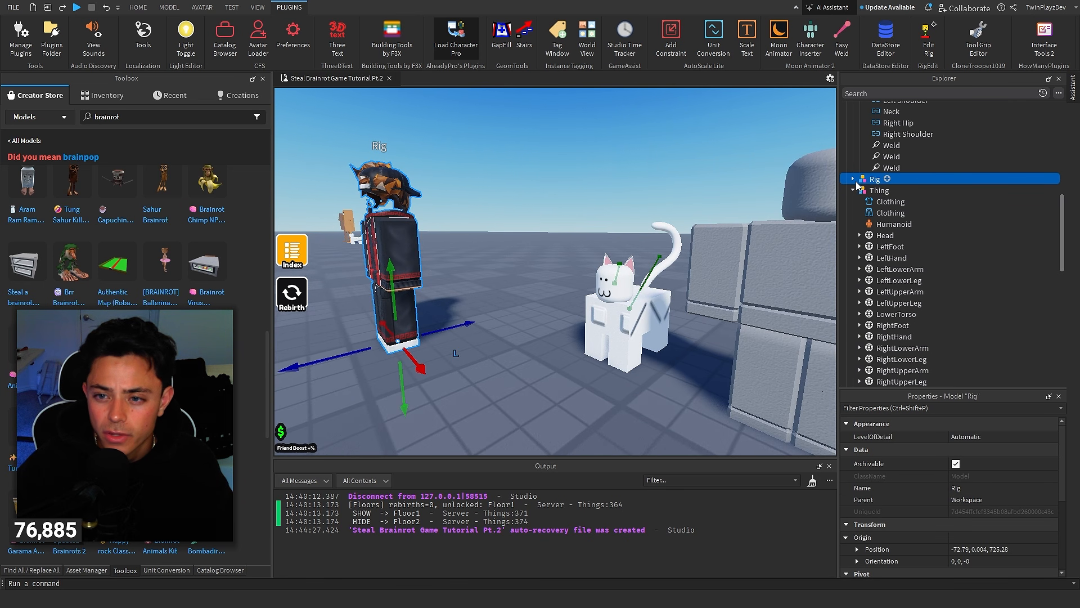
click(853, 178)
click(878, 203)
key(ctrl+c)
click(765, 264)
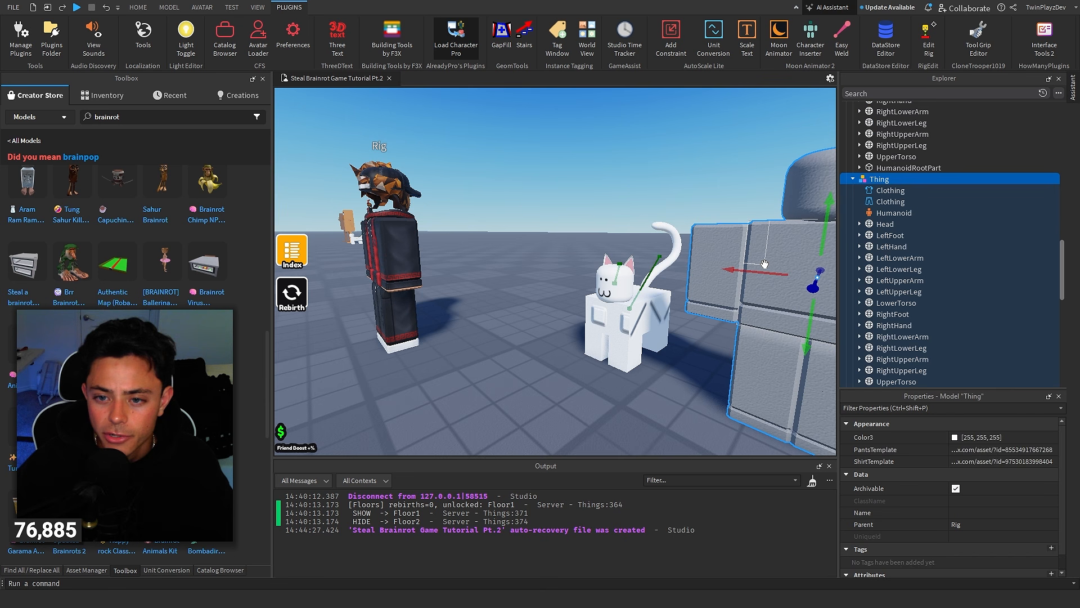
right_click(882, 181)
click(903, 211)
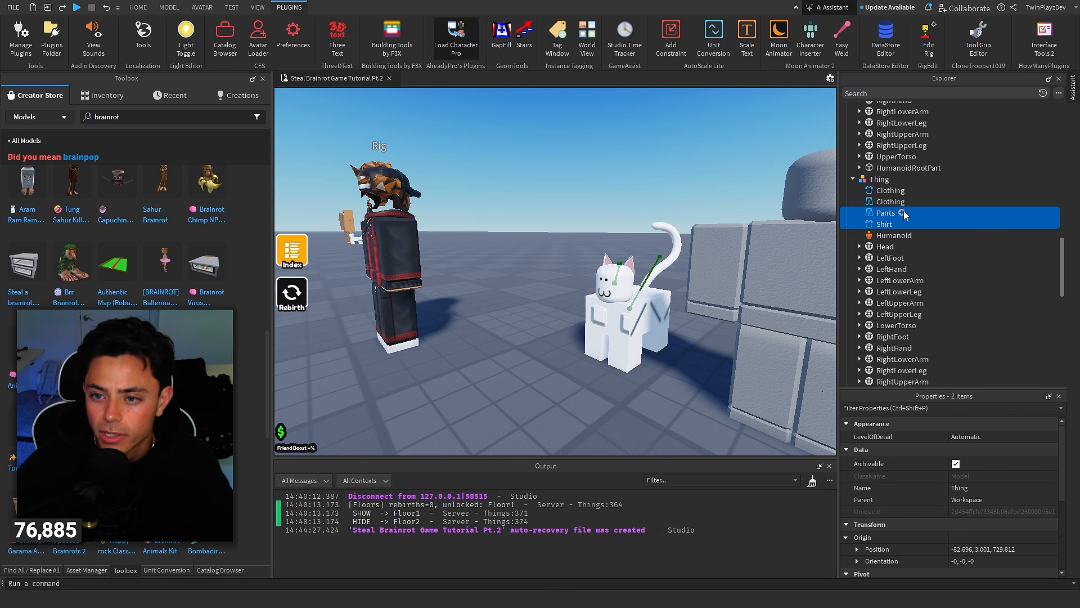
Delete the two blank Clothing objects from the Thing model
click(949, 192)
shift+click(953, 201)
key(Delete)
Copy the Rig's Humanoid into the Thing model and delete the Thing's original blank Humanoid
click(880, 181)
right_drag(696, 227, 563, 237)
click(432, 233)
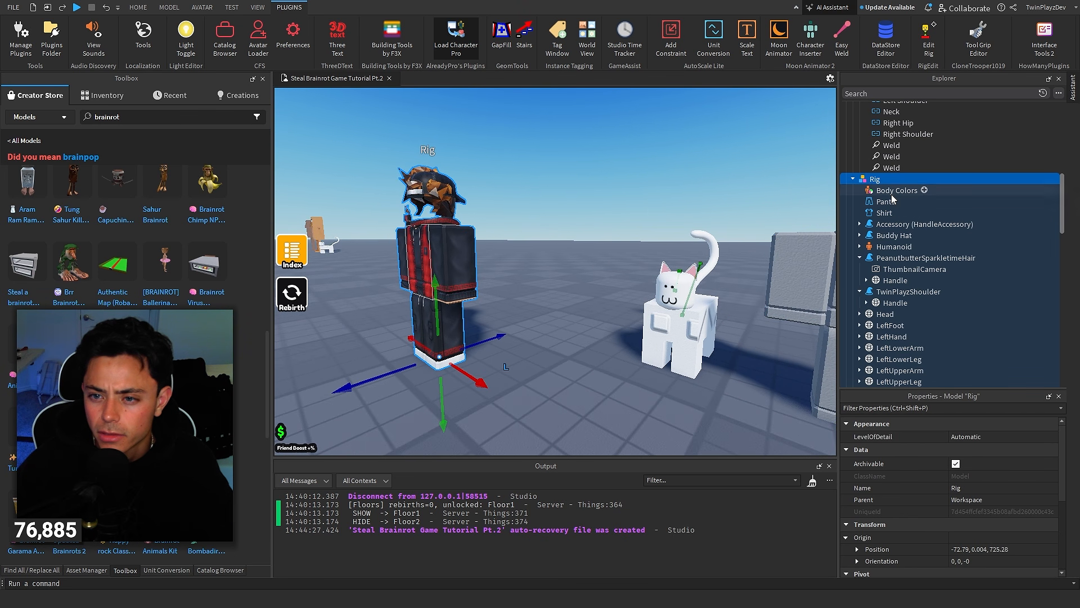
click(882, 246)
right_drag(641, 219, 689, 236)
click(689, 237)
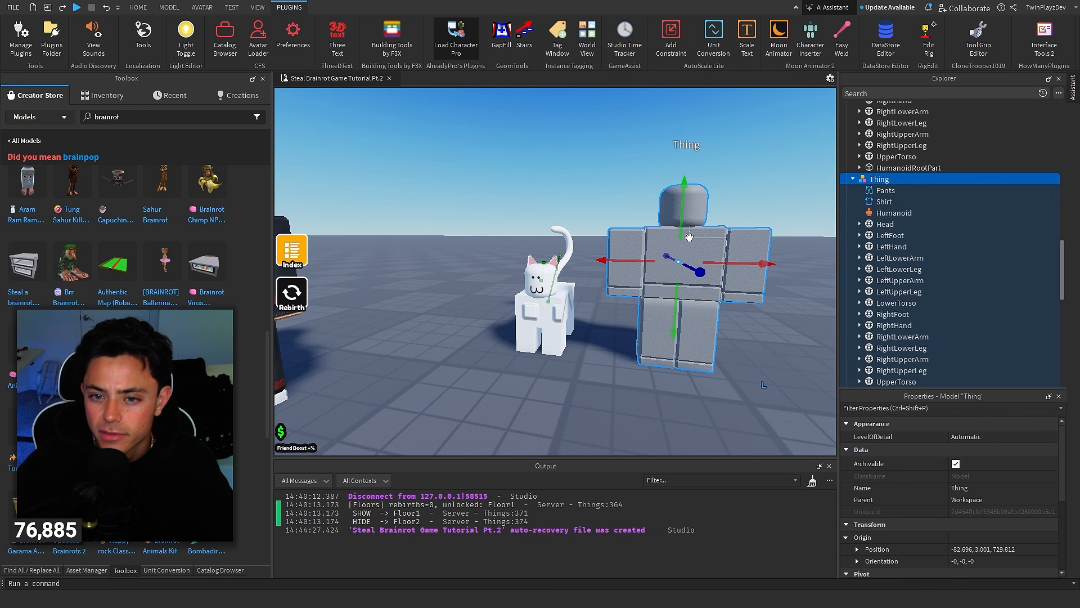
right_click(882, 179)
click(907, 211)
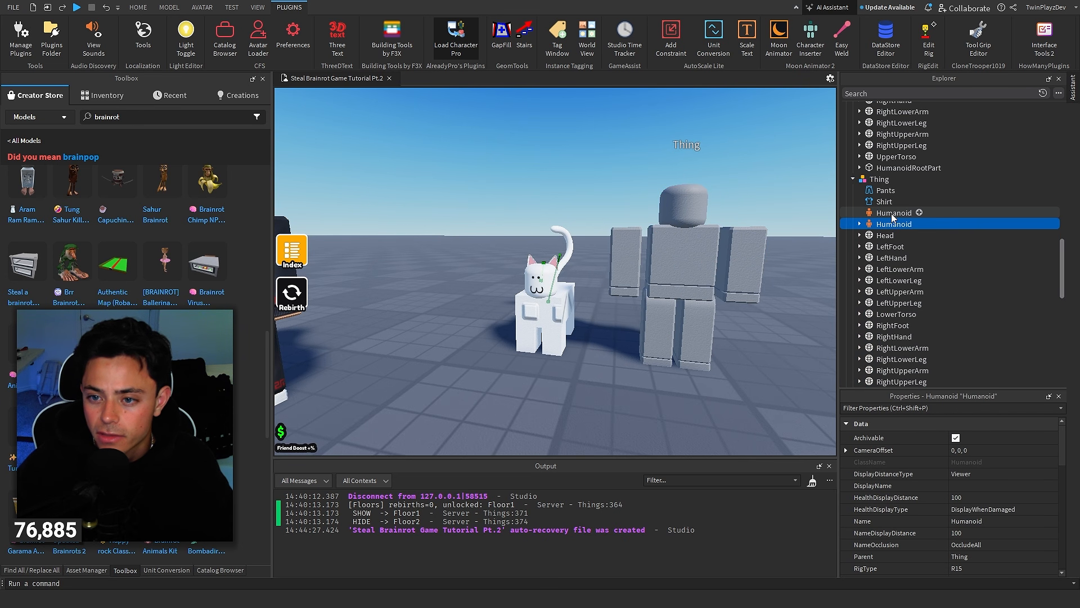
click(894, 212)
key(Delete)
Delete everything inside the Thing's Humanoid, from HumanoidDescription through Animator
click(859, 212)
scroll(795, 202, up, 5)
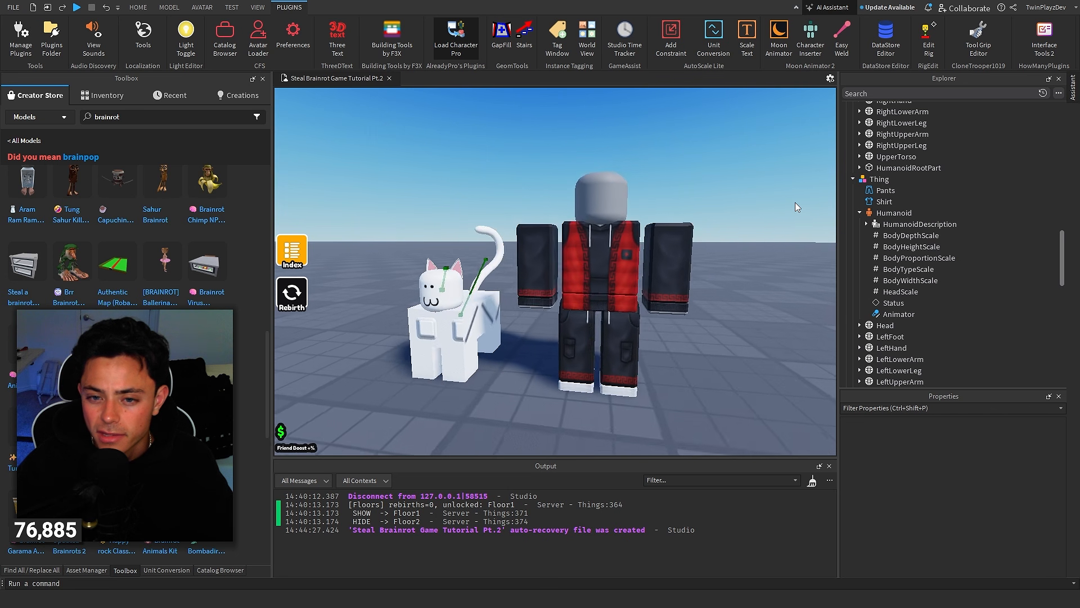
scroll(795, 202, up, 3)
drag(992, 224, 974, 309)
key(Delete)
right_drag(704, 211, 697, 191)
click(885, 213)
Copy the Rig's Body Colors and paste them into the Thing model
right_drag(474, 257, 473, 257)
click(396, 248)
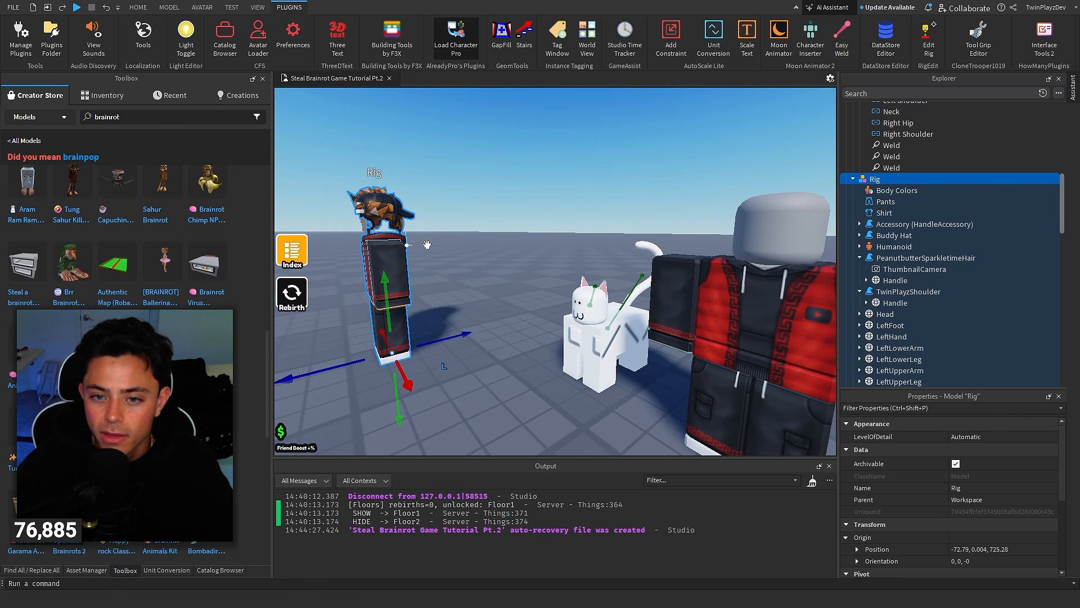
click(874, 191)
right_drag(703, 253, 704, 253)
click(703, 254)
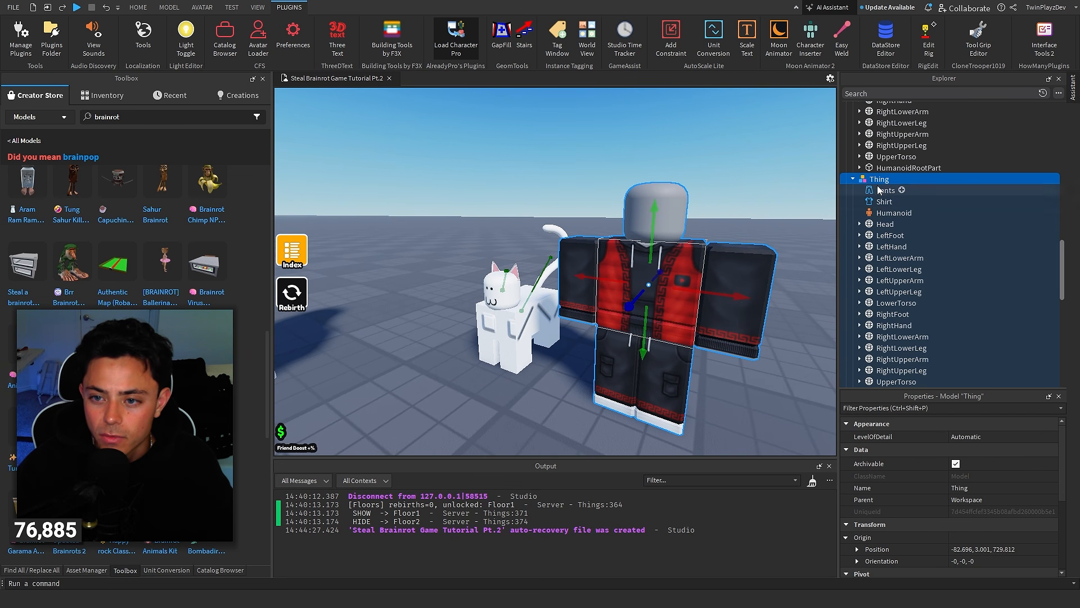
right_click(870, 180)
click(894, 211)
right_drag(734, 210, 735, 211)
click(734, 211)
right_drag(676, 231, 675, 230)
click(879, 179)
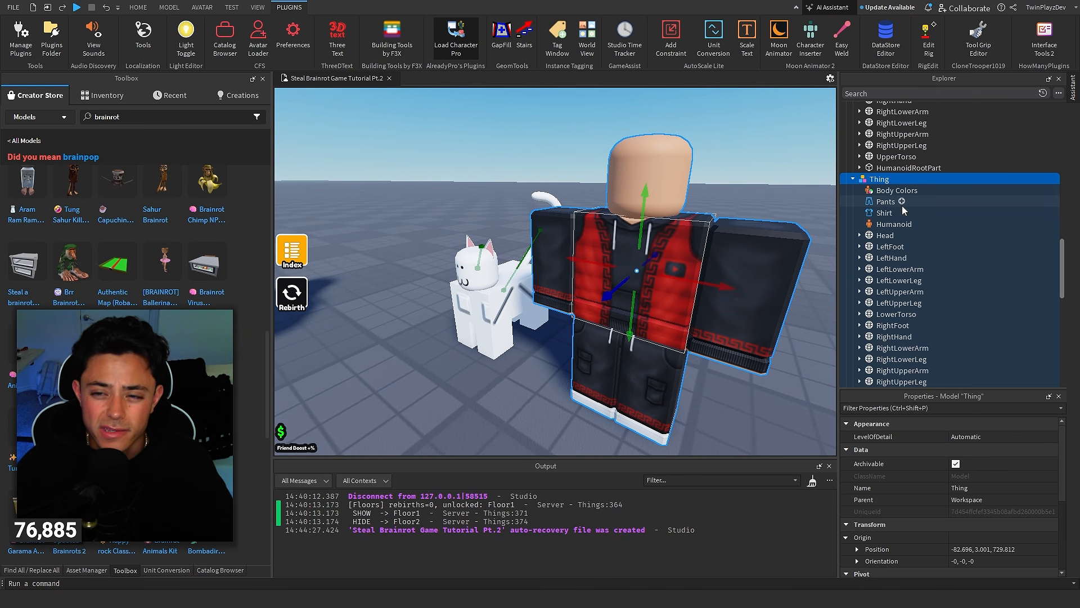
Move the TwinPlayzShoulder accessory from the Rig into the Thing model
right_drag(672, 181, 673, 181)
scroll(885, 219, up, 6)
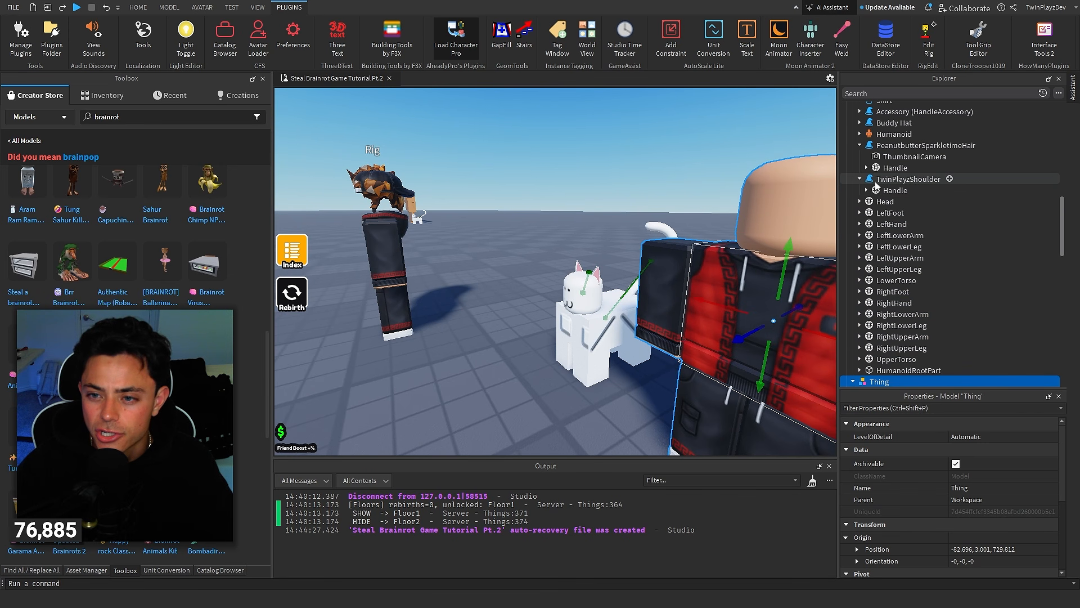
scroll(903, 239, down, 4)
drag(877, 181, 878, 246)
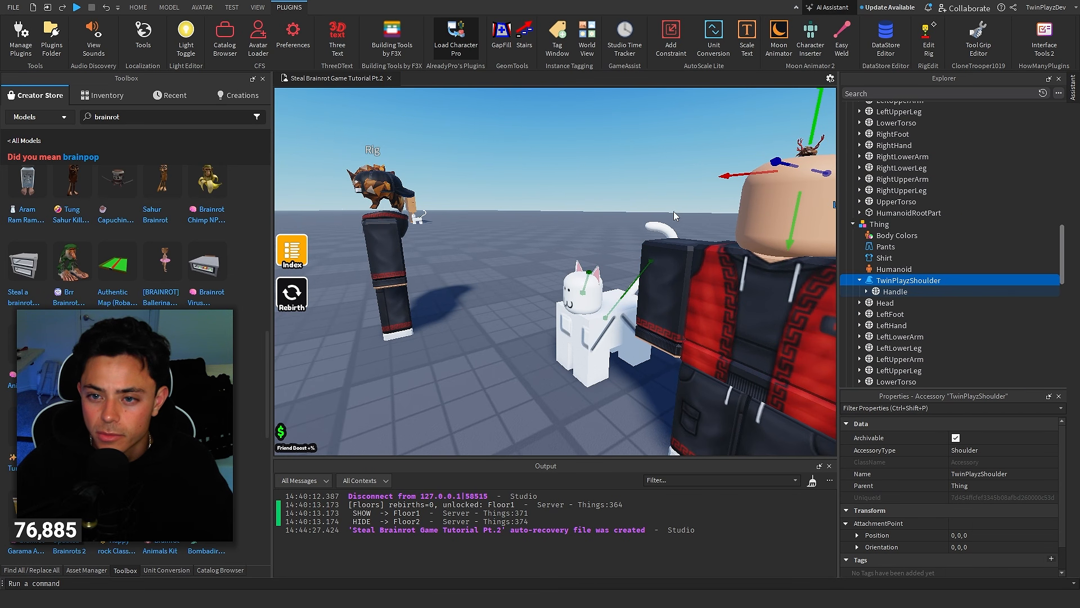
Position the TwinPlayzShoulder accessory on top of the Thing's shoulder beside the Cat, lowering it about 0.69 studs
right_drag(675, 210, 675, 210)
scroll(675, 210, up, 5)
drag(613, 211, 459, 226)
drag(542, 248, 550, 330)
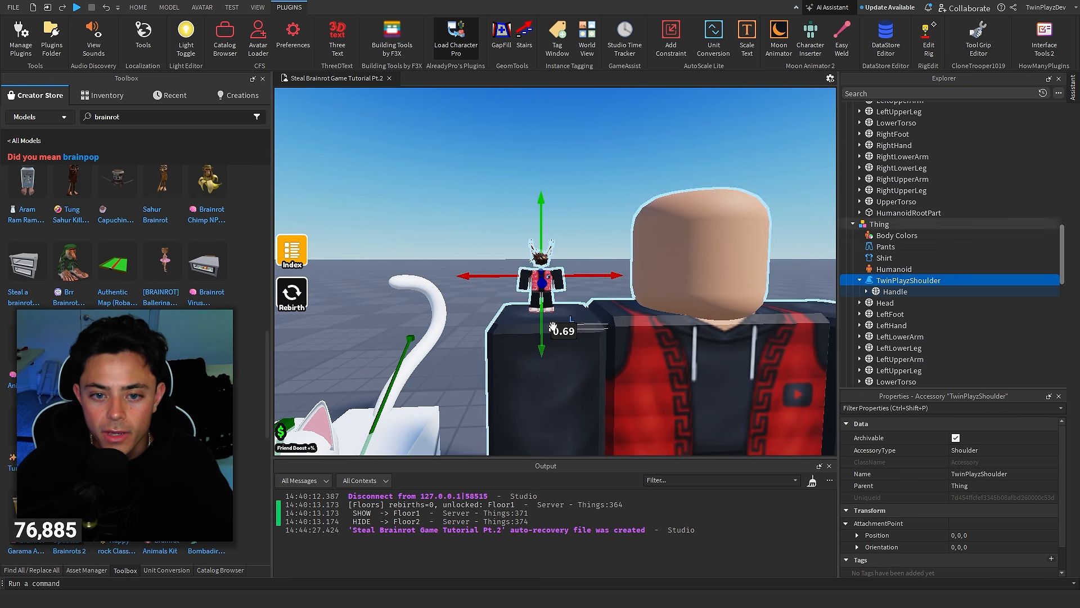
drag(574, 274, 582, 247)
click(586, 236)
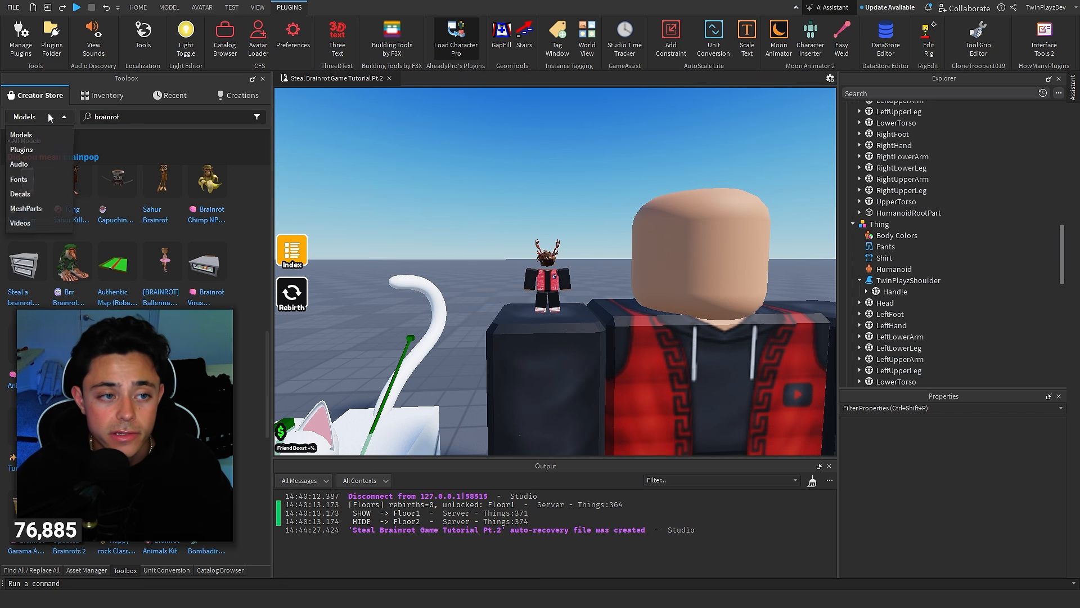
Switch the Toolbox category to Plugins and view the dressed Thing beside the Cat
click(26, 142)
click(45, 119)
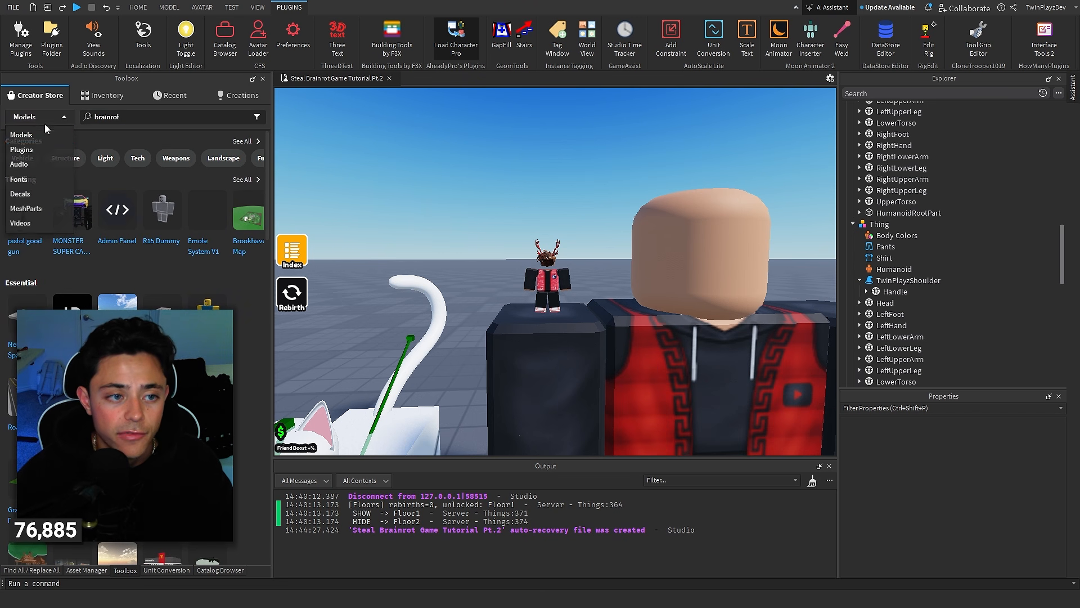
click(66, 152)
scroll(737, 163, down, 5)
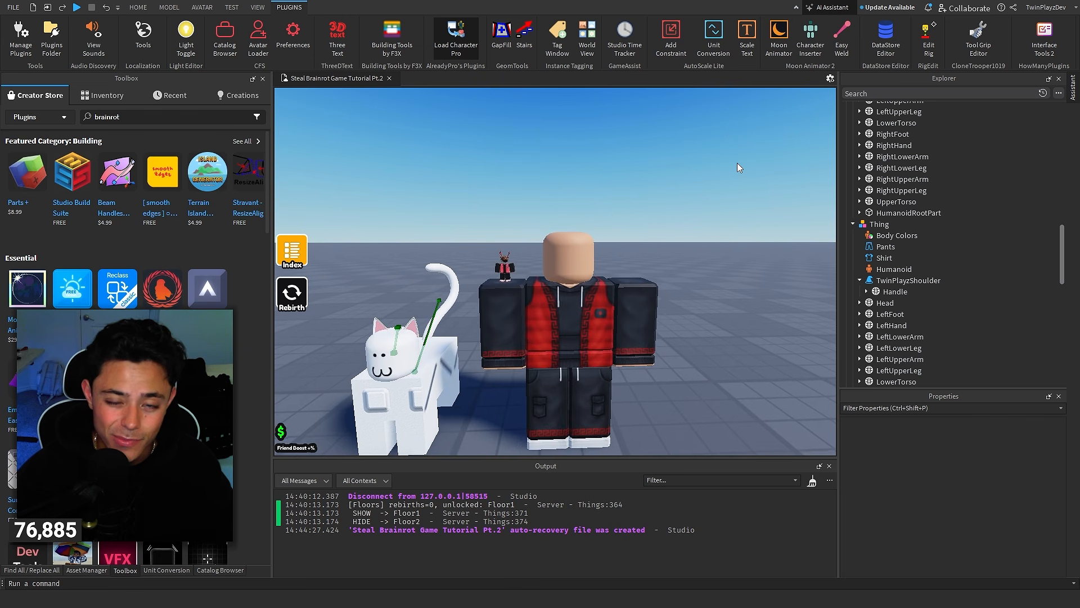
scroll(696, 195, up, 3)
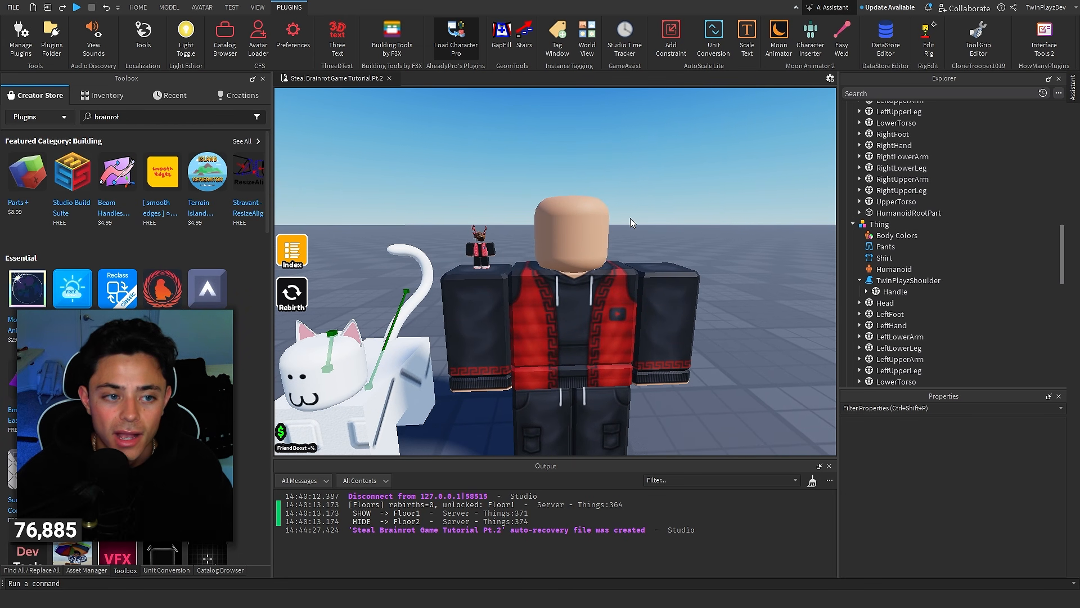
right_drag(761, 103, 729, 129)
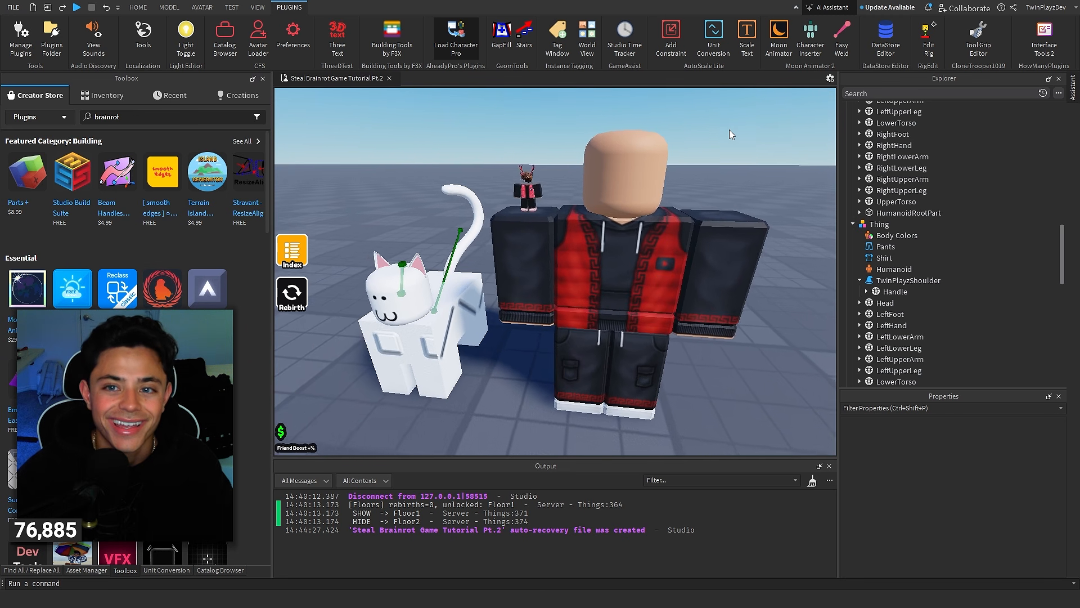
scroll(730, 129, down, 3)
scroll(724, 133, up, 2)
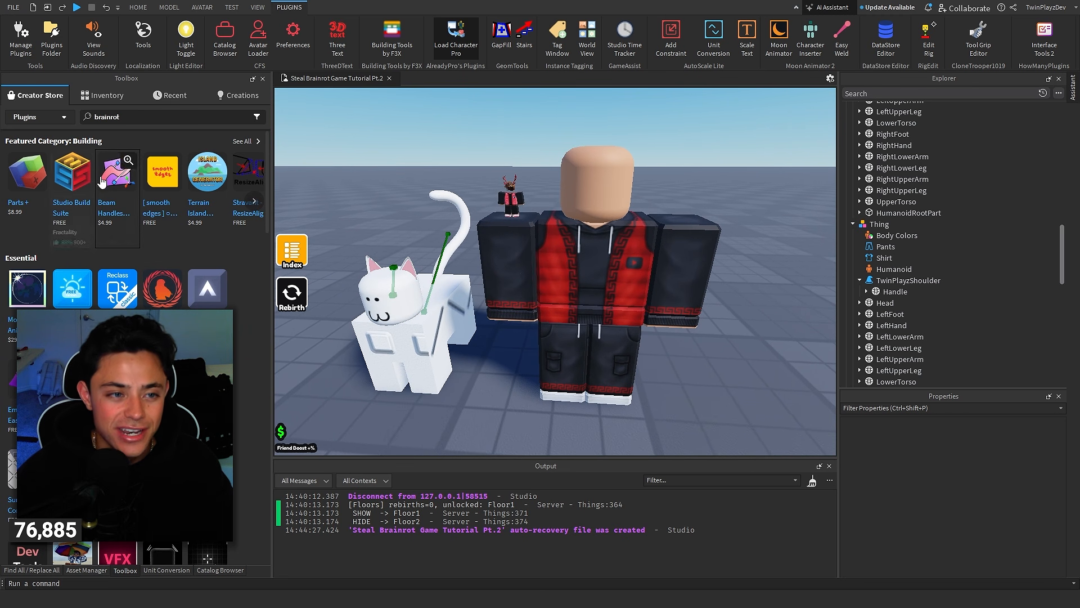
Search the Creator Store plugins for "weld"
double_click(147, 116)
key(BackSpace)
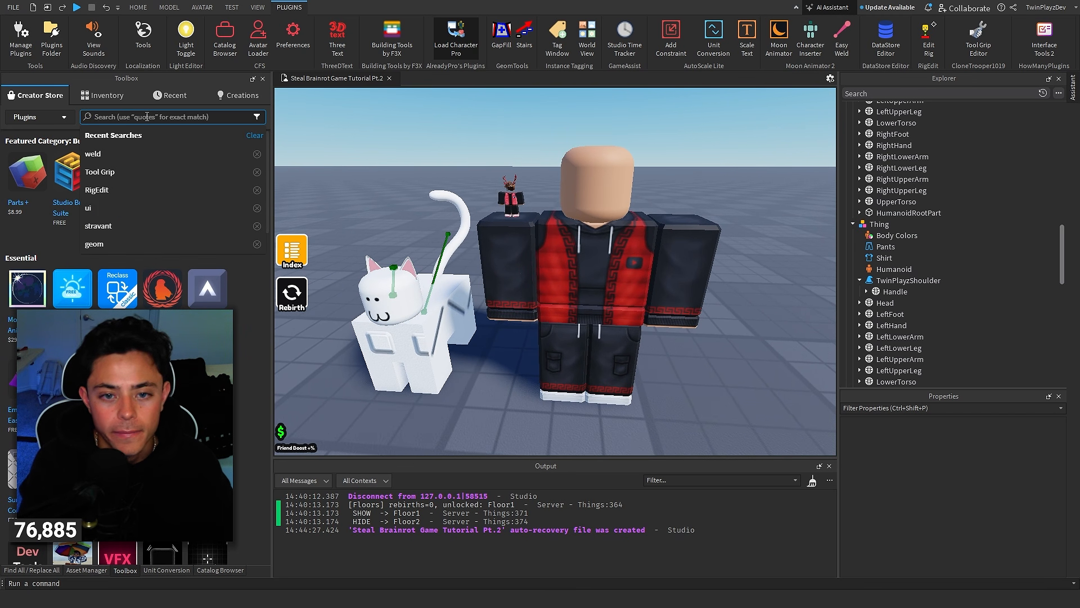
text(weld)
key(Return)
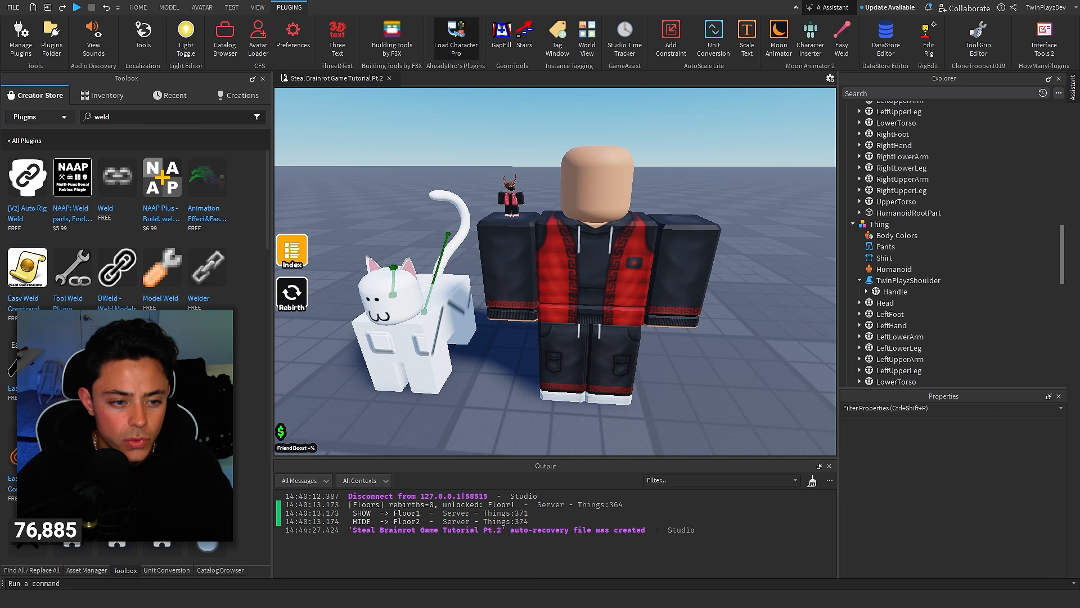
Search the Creator Store plugins for "RigEdit" and open the details page of RigEdit Lite
key(BackSpace)
key(BackSpace)
key(BackSpace)
key(BackSpace)
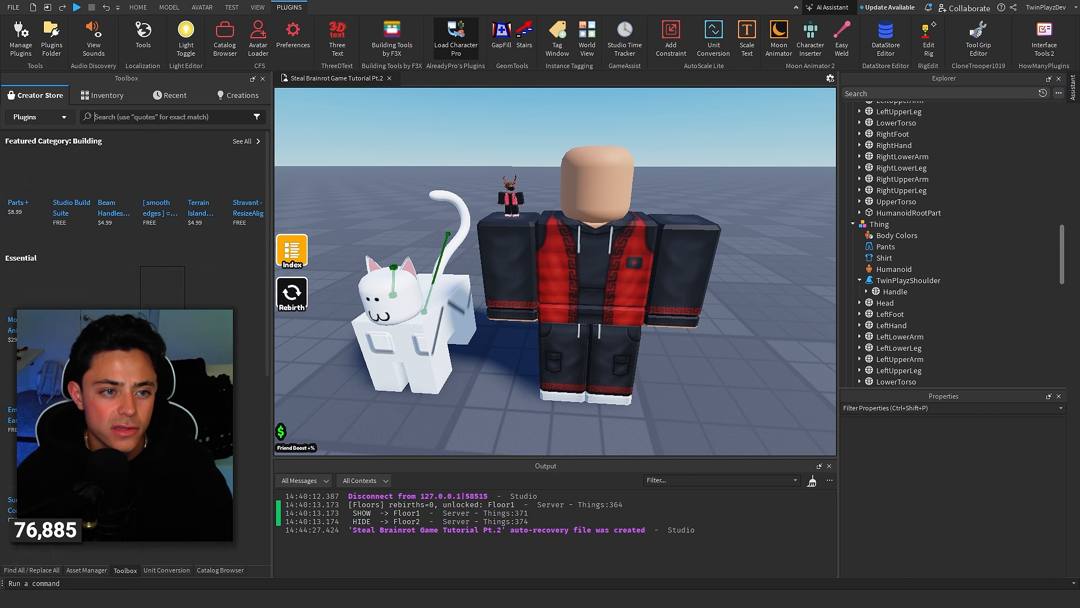
scroll(143, 237, down, 2)
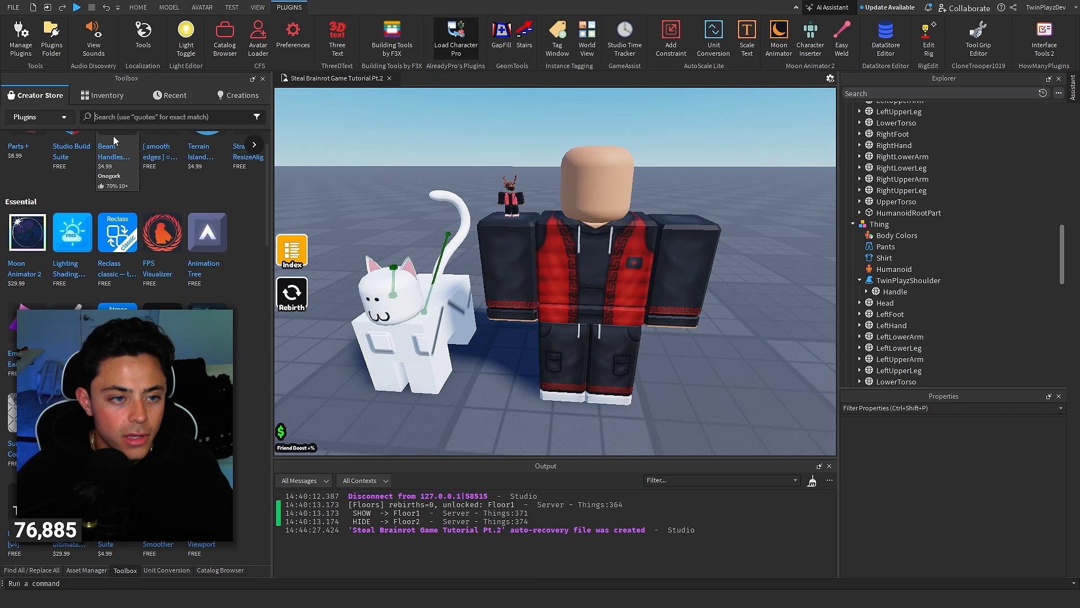
click(112, 116)
text(R)
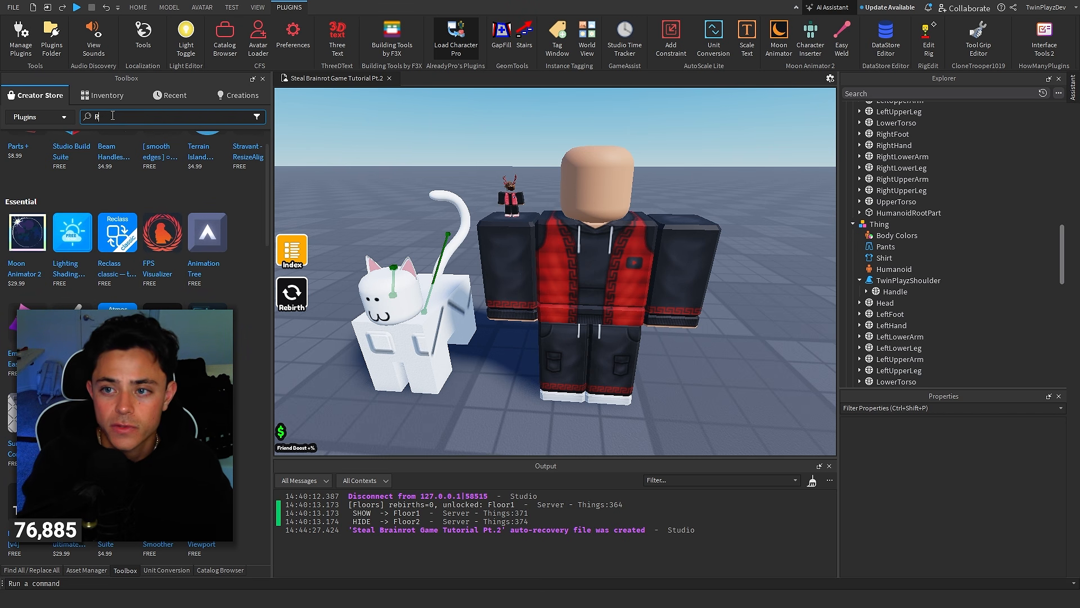
text(igEdit)
key(Return)
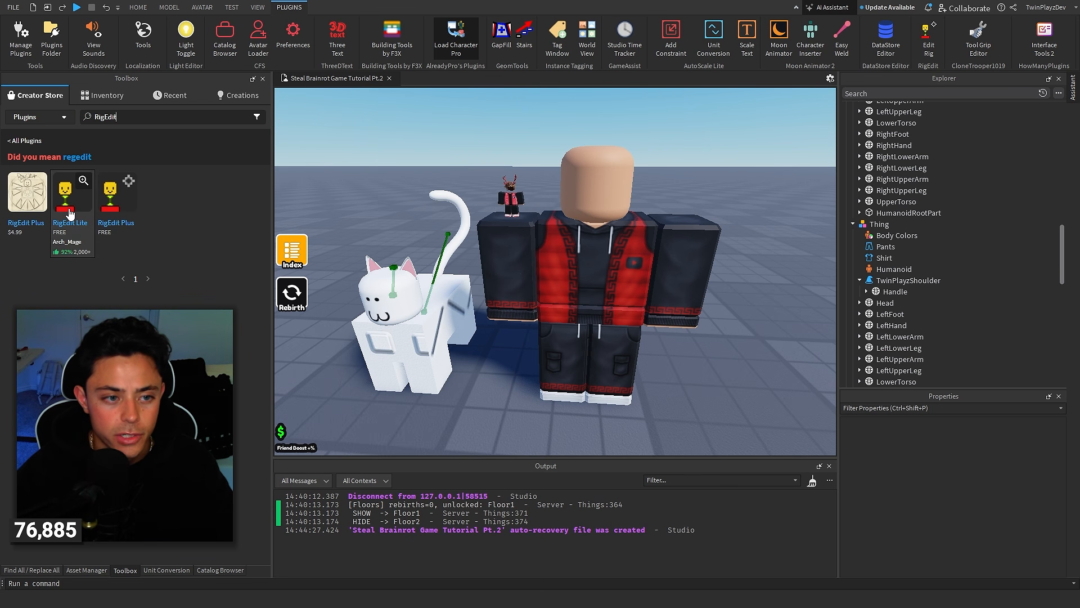
click(68, 209)
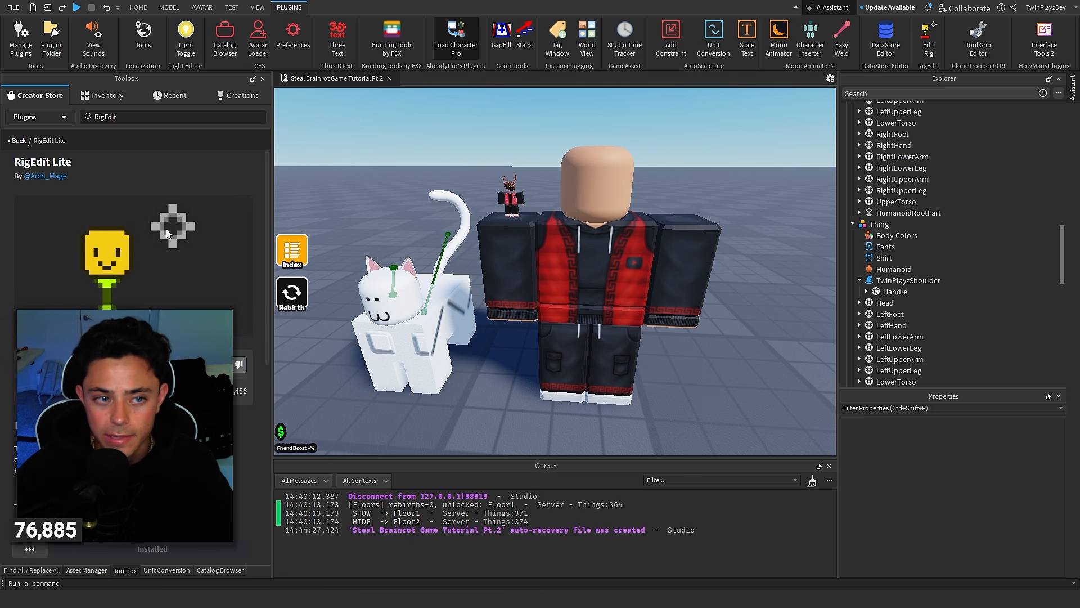
Delete the generated avatar Rig from the scene, keeping the dressed Thing and the Cat
key(a)
right_drag(474, 155, 495, 206)
click(552, 341)
right_drag(551, 341, 569, 277)
click(525, 198)
click(578, 257)
scroll(578, 257, down, 5)
click(461, 286)
key(Delete)
Inspect the Handle inside the Thing's TwinPlayzShoulder accessory, and briefly open the Easy Weld plugin for it
click(557, 278)
scroll(568, 276, up, 5)
scroll(568, 275, up, 5)
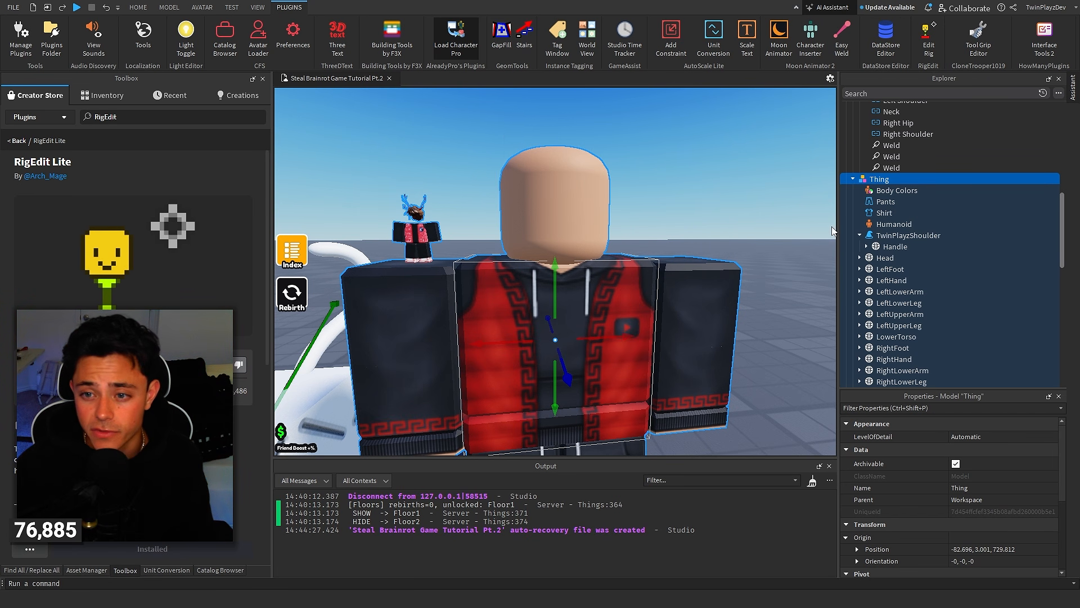
click(886, 268)
click(884, 257)
click(900, 235)
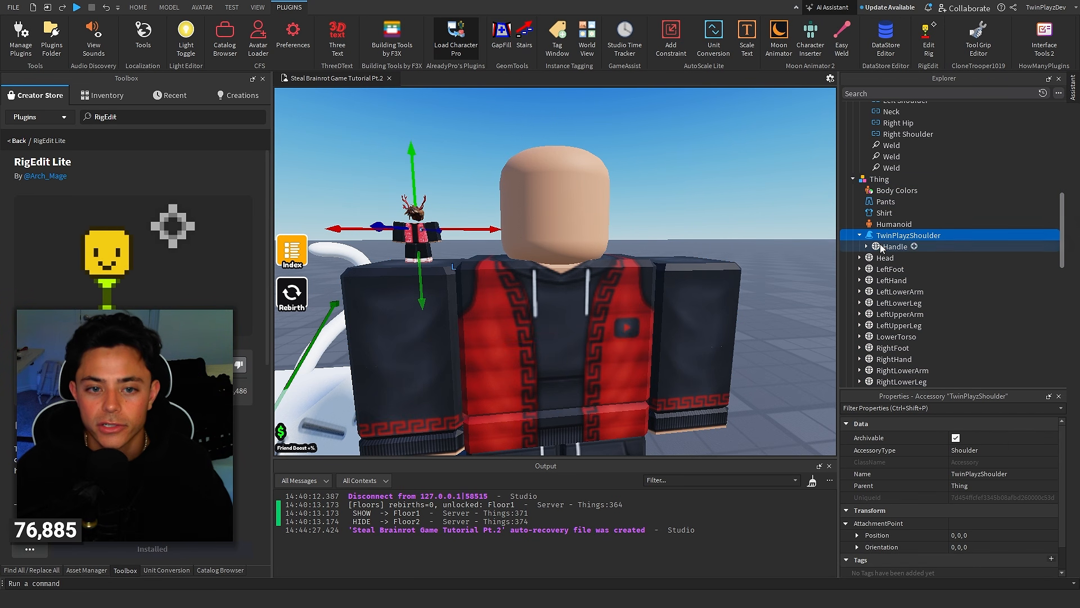
click(886, 247)
click(867, 247)
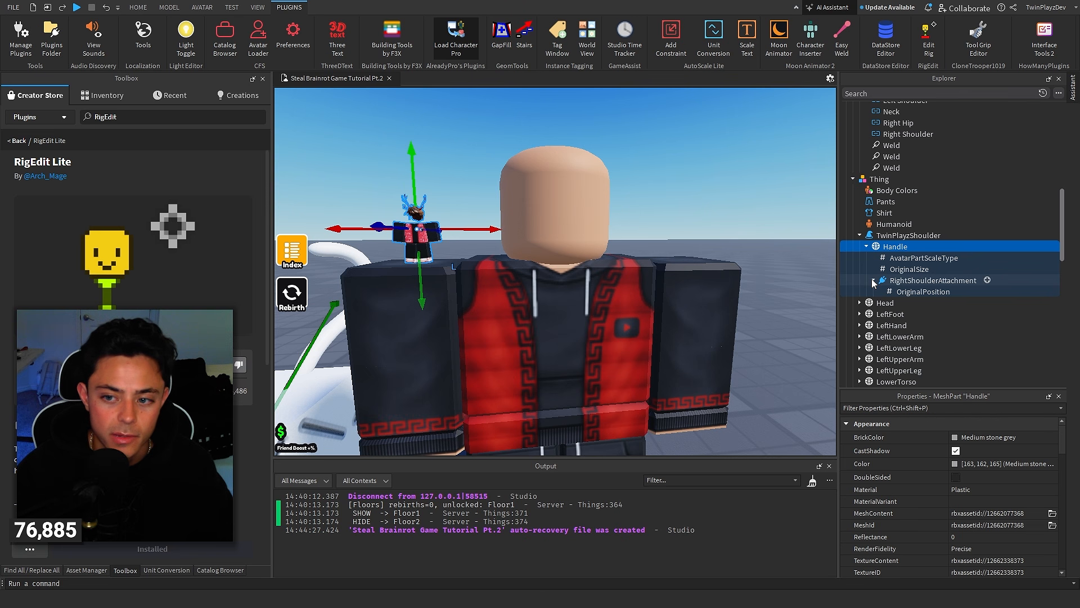
click(866, 247)
click(844, 39)
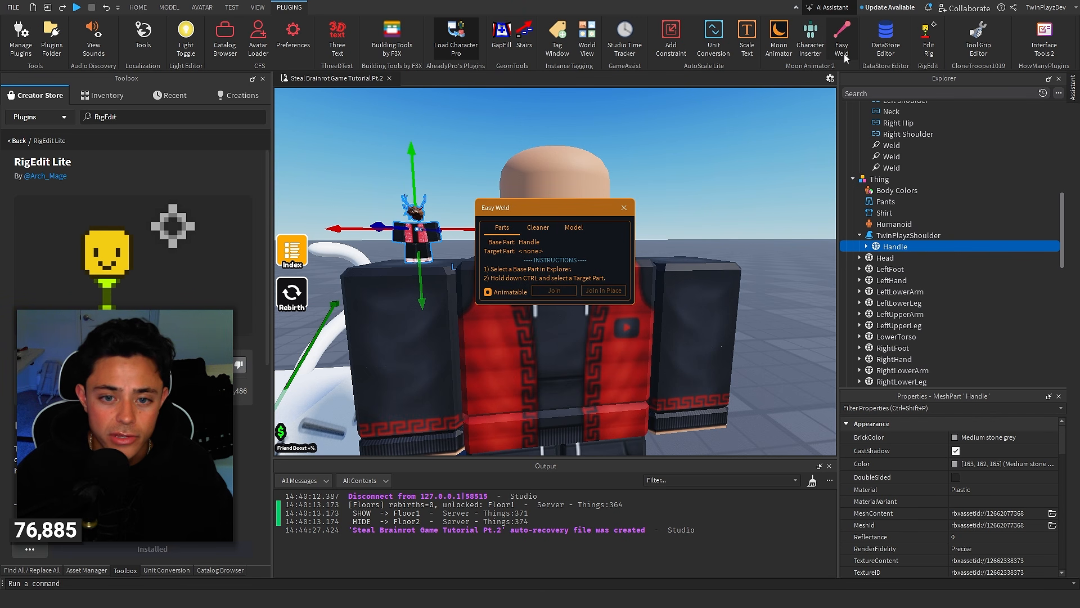
click(844, 38)
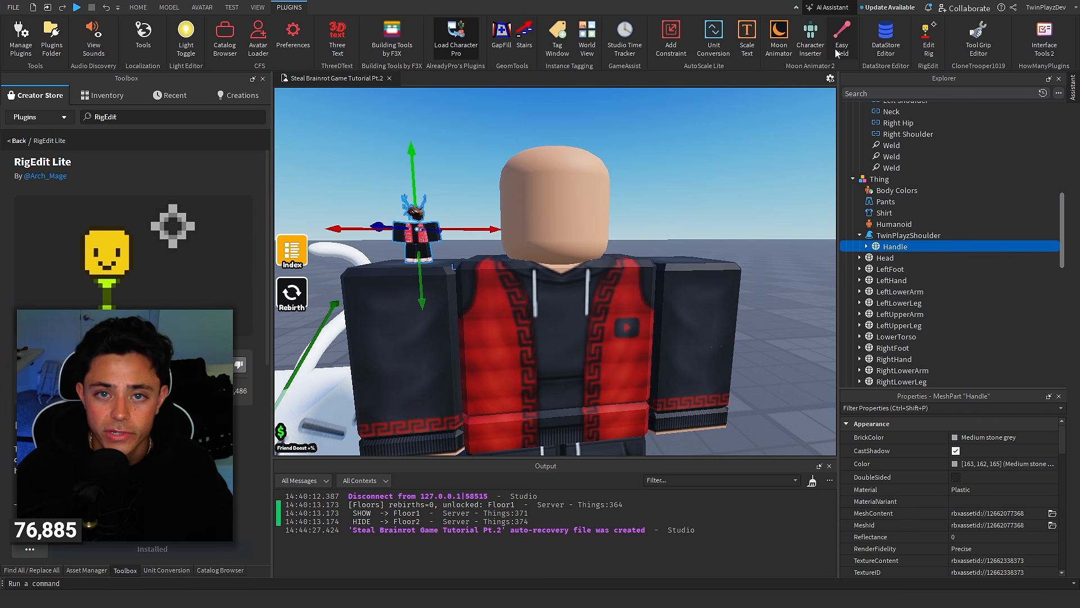
Add a Motor6D to the TwinPlayzShoulder accessory's Handle, with Part0 set to Handle and Part1 to the Thing's Head
click(915, 247)
text(moto)
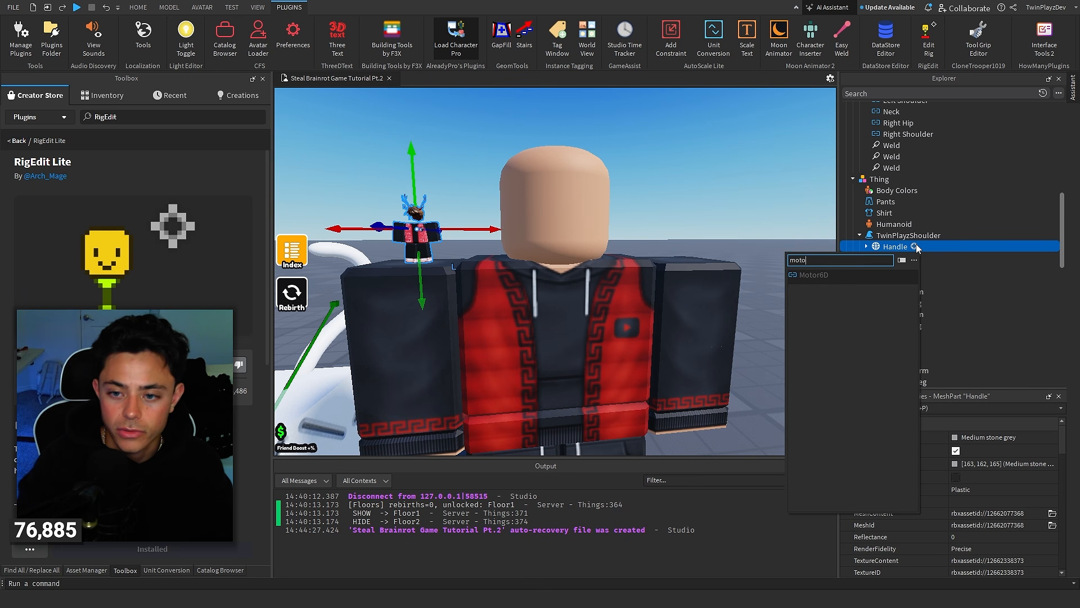
key(Return)
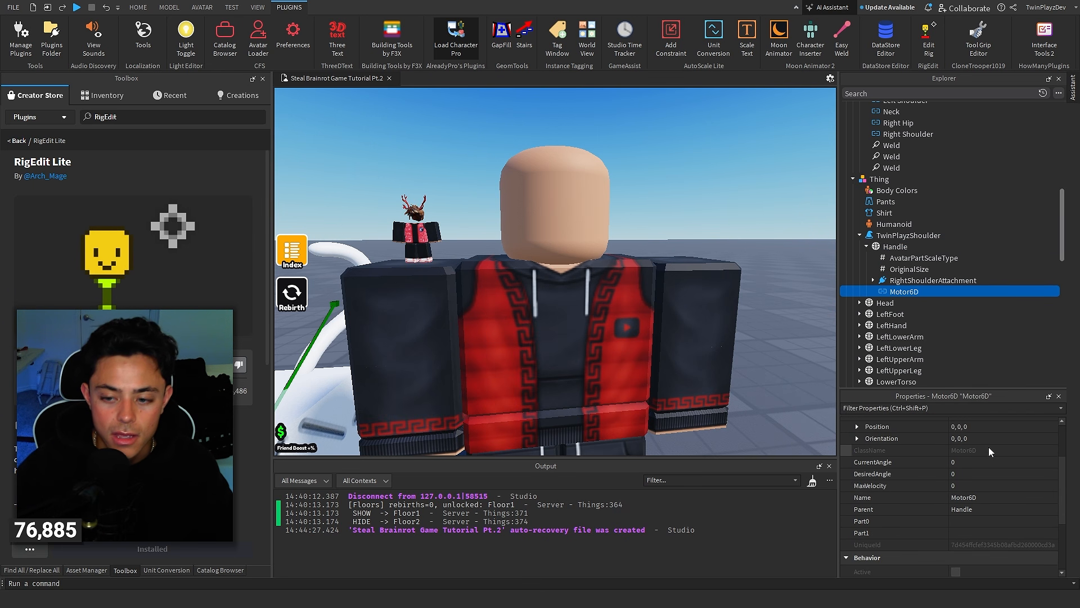
click(885, 235)
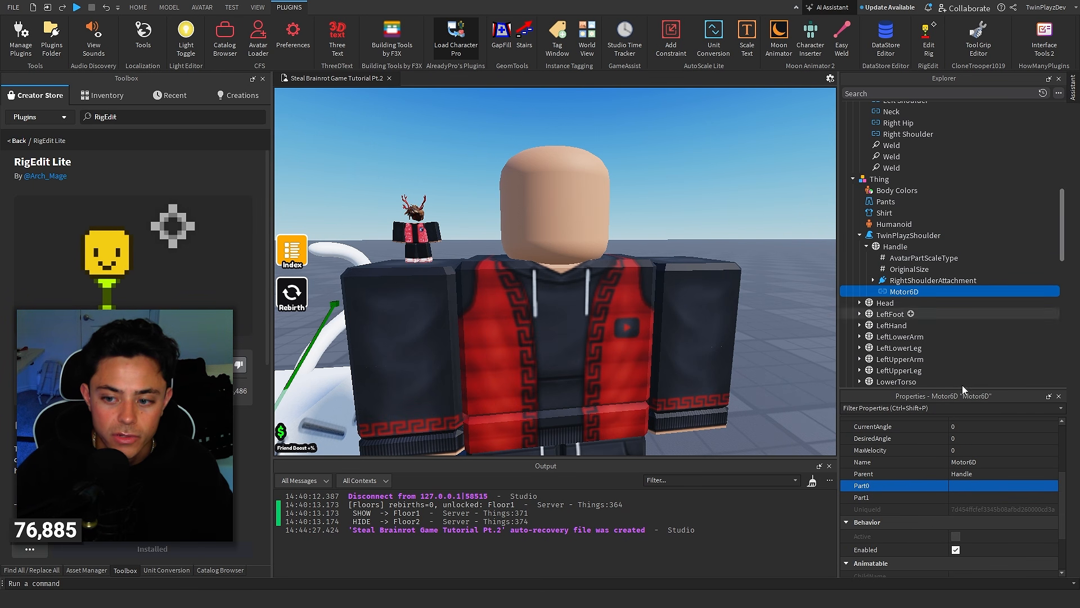
click(891, 249)
click(977, 494)
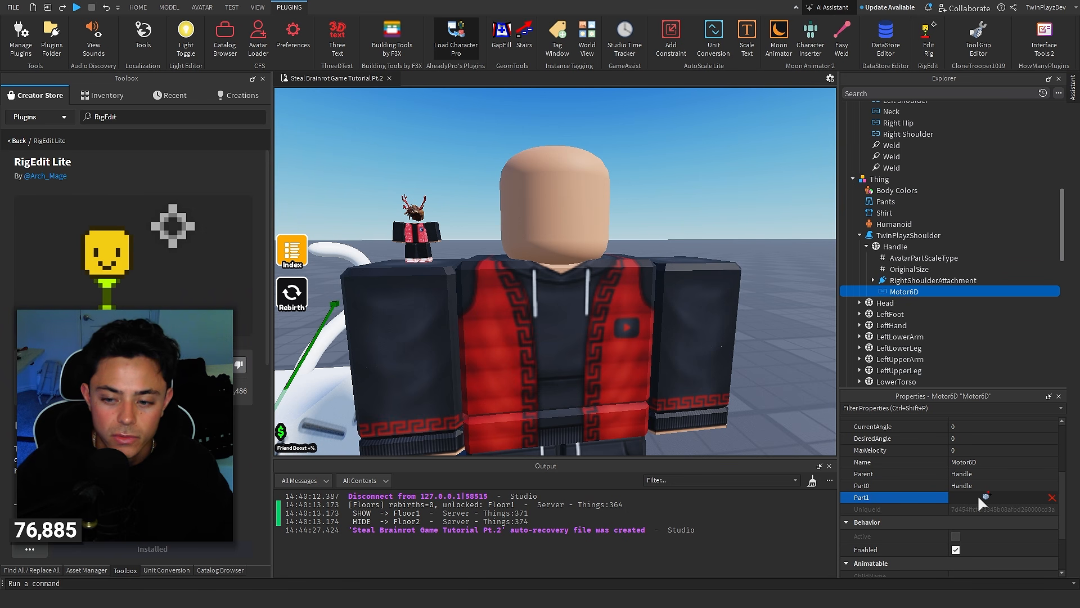
click(882, 304)
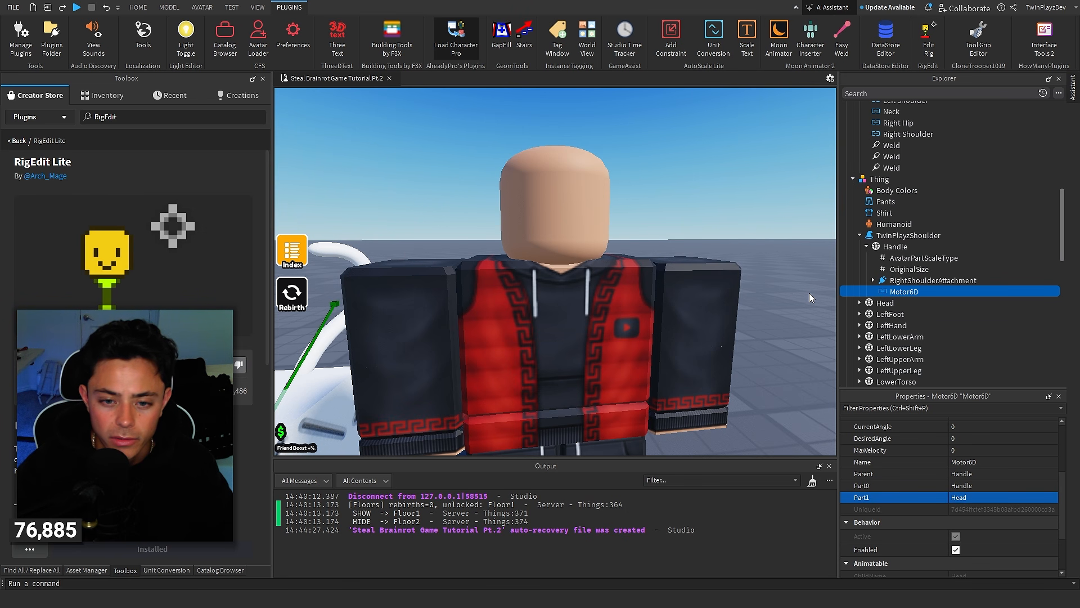
Delete the dressed Thing model from the workspace, leaving the Cat in the scene
click(735, 274)
key(s)
click(876, 239)
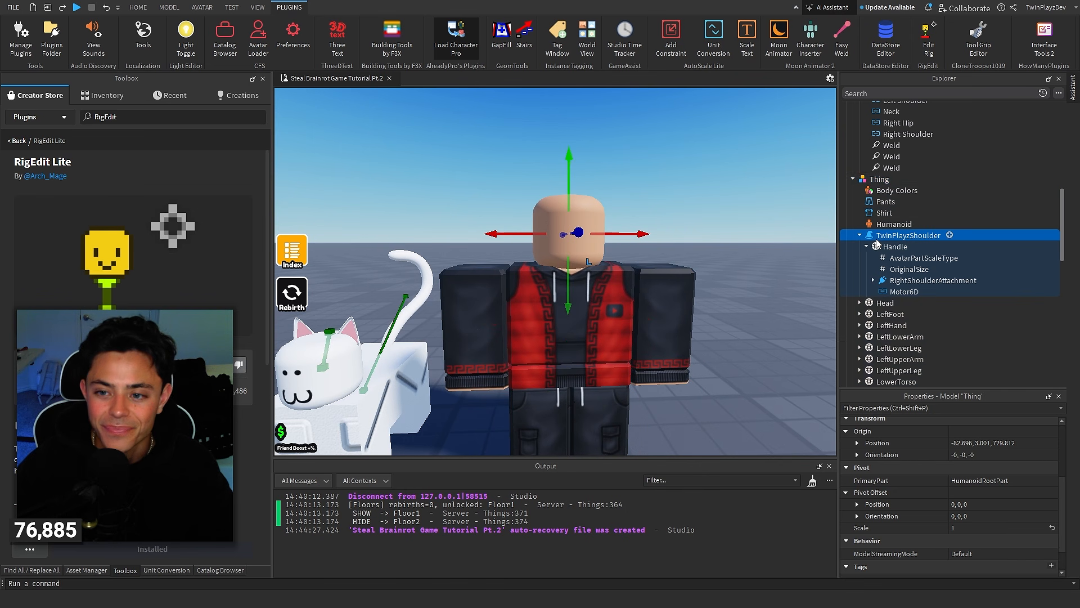
click(879, 180)
key(f)
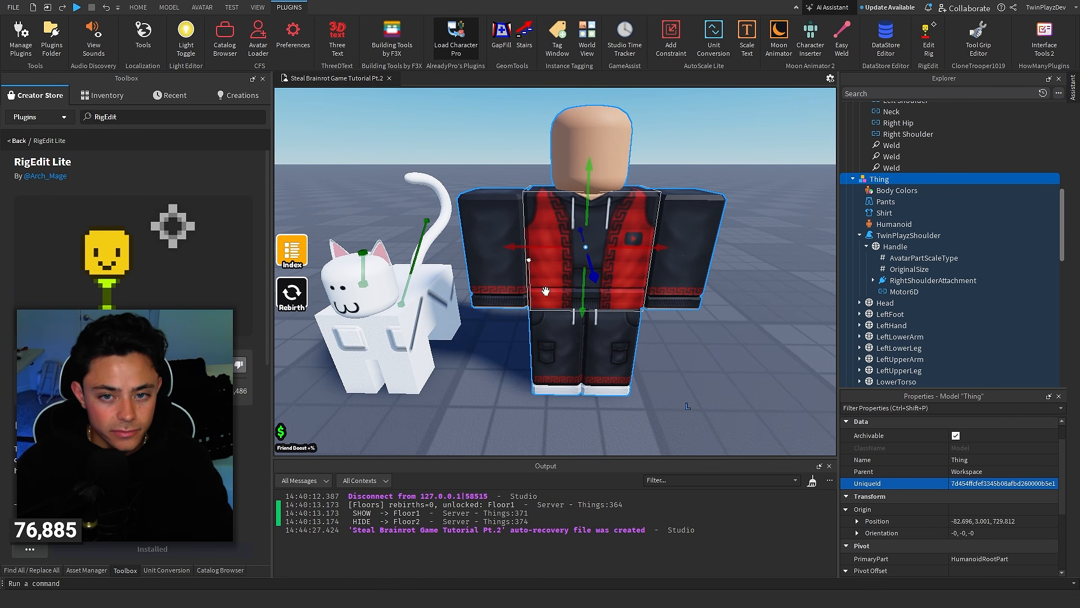
key(Delete)
right_drag(727, 256, 607, 327)
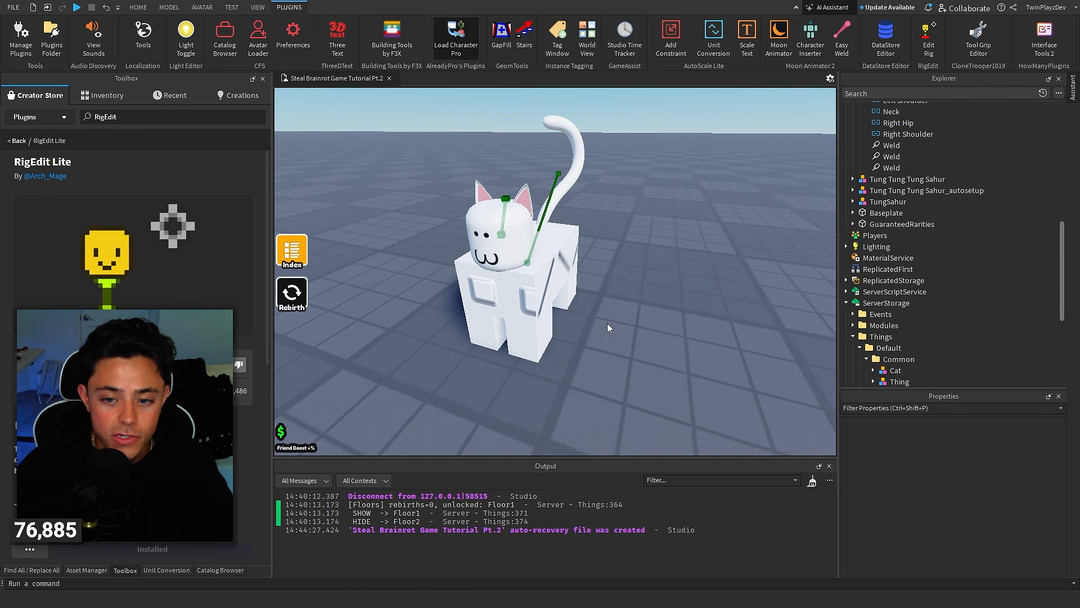
Clear the Output log and collapse the Cat's Torso in the object hierarchy
click(809, 480)
right_drag(700, 360, 710, 355)
key(w)
click(567, 276)
key(a)
right_drag(630, 267, 704, 263)
click(859, 281)
click(715, 225)
right_drag(716, 225, 734, 223)
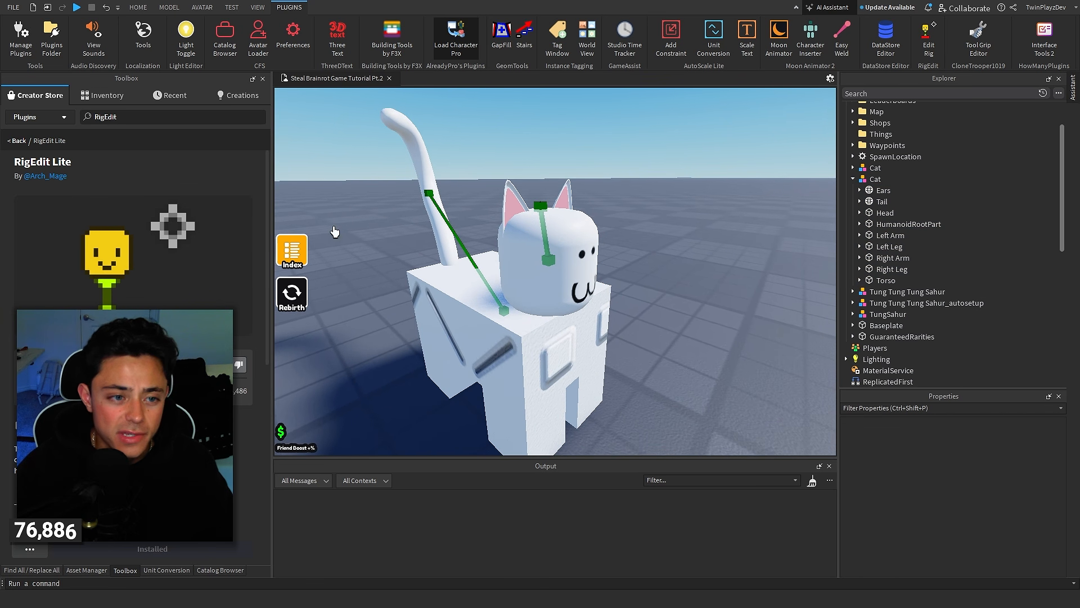
click(89, 569)
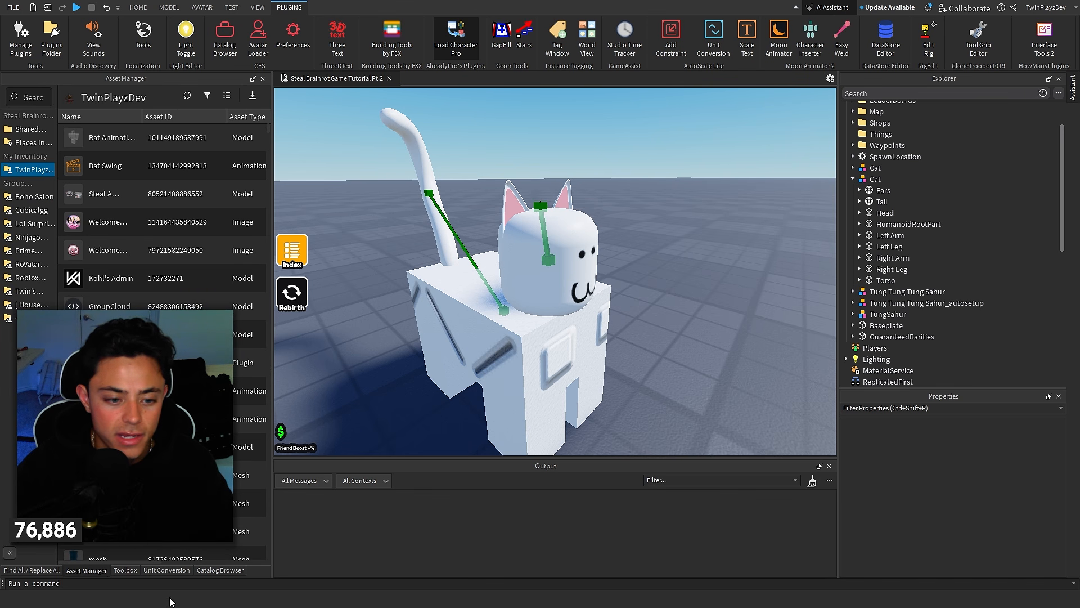
click(219, 570)
click(183, 570)
Start RigEdit on the Cat model and move its floating window clear of the displayed joints
click(926, 36)
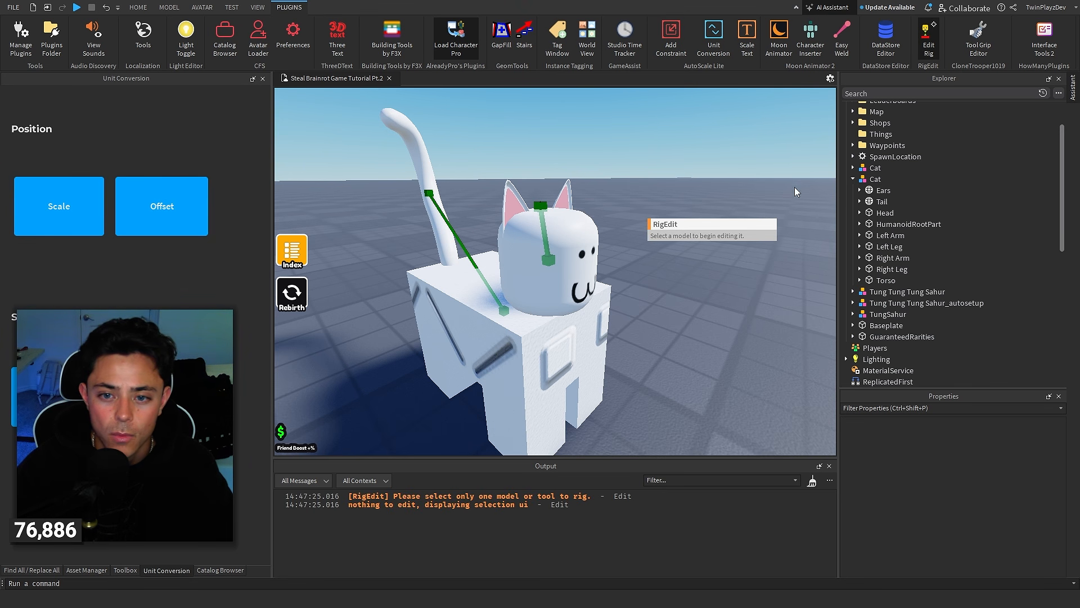
click(518, 297)
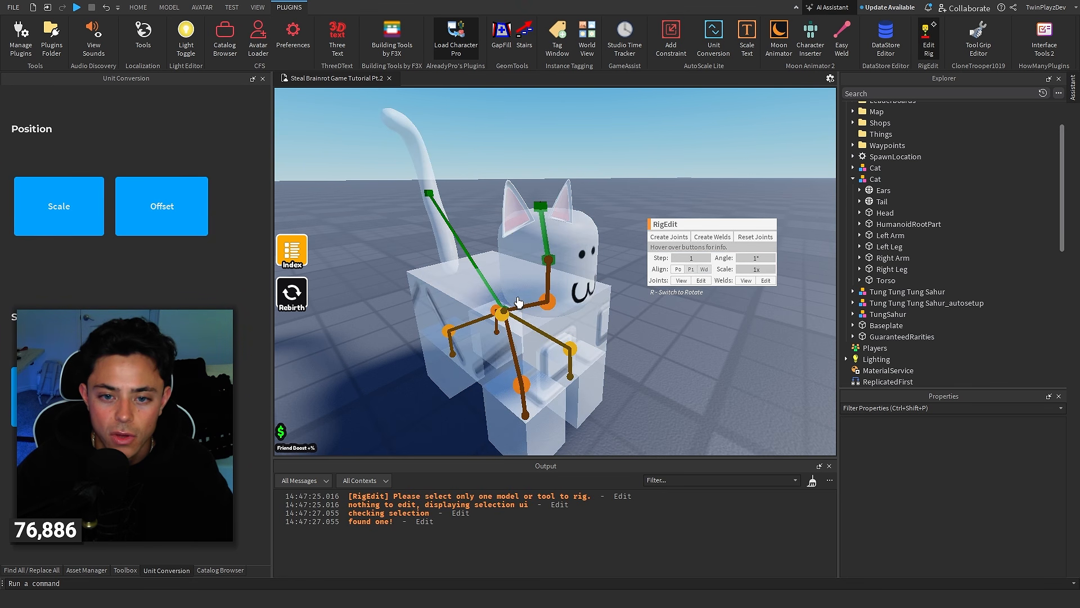
right_drag(716, 400, 743, 406)
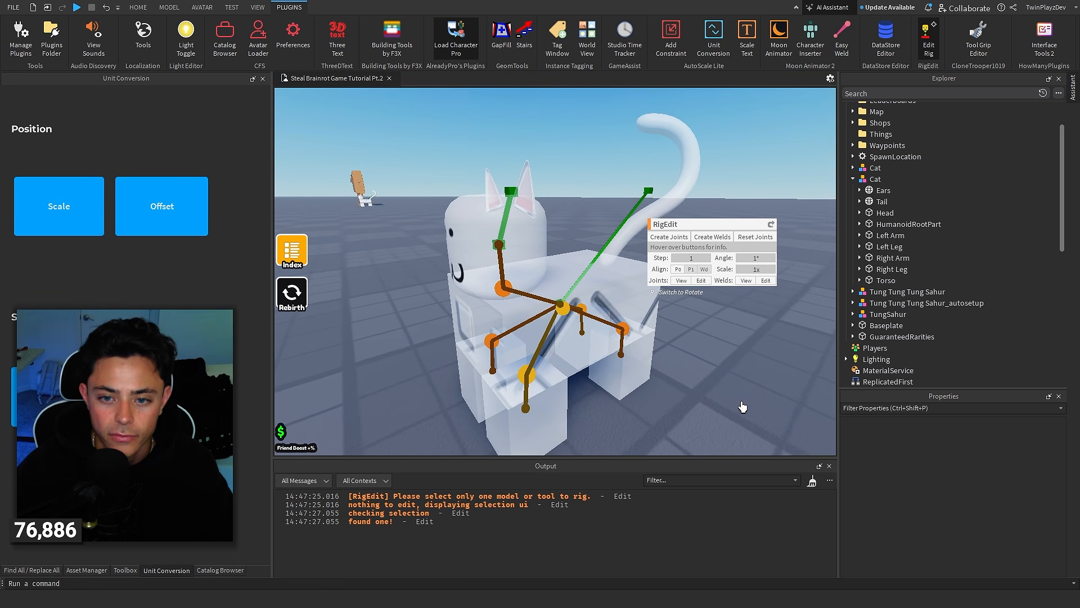
right_drag(712, 318, 710, 319)
drag(684, 230, 720, 346)
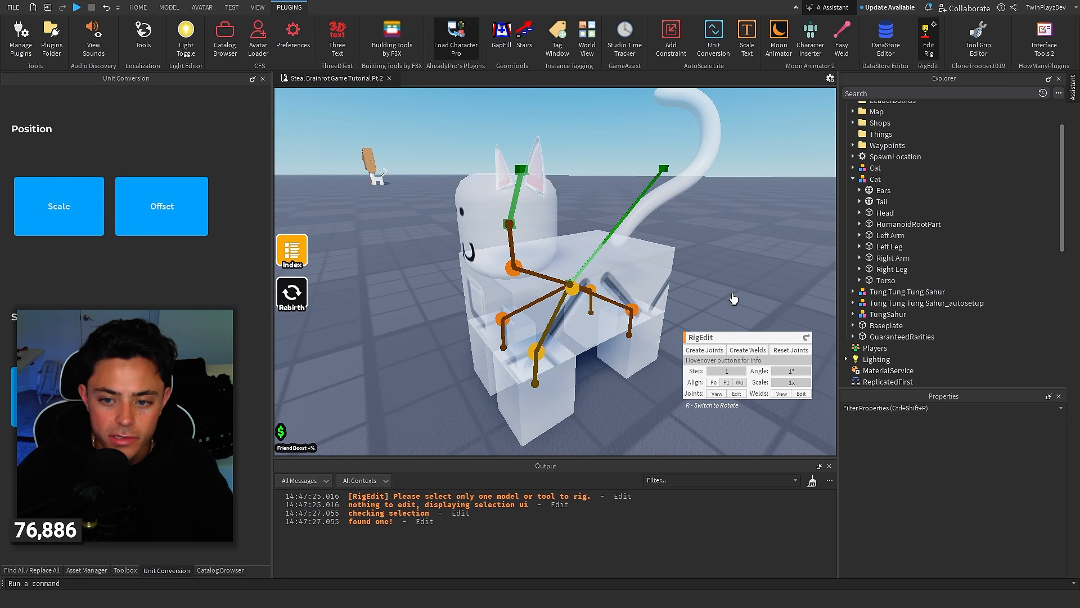
right_drag(735, 298, 742, 297)
Select the Cat's Torso, both arms, both legs and HumanoidRootPart to demonstrate RigEdit's Create Joints command
click(600, 308)
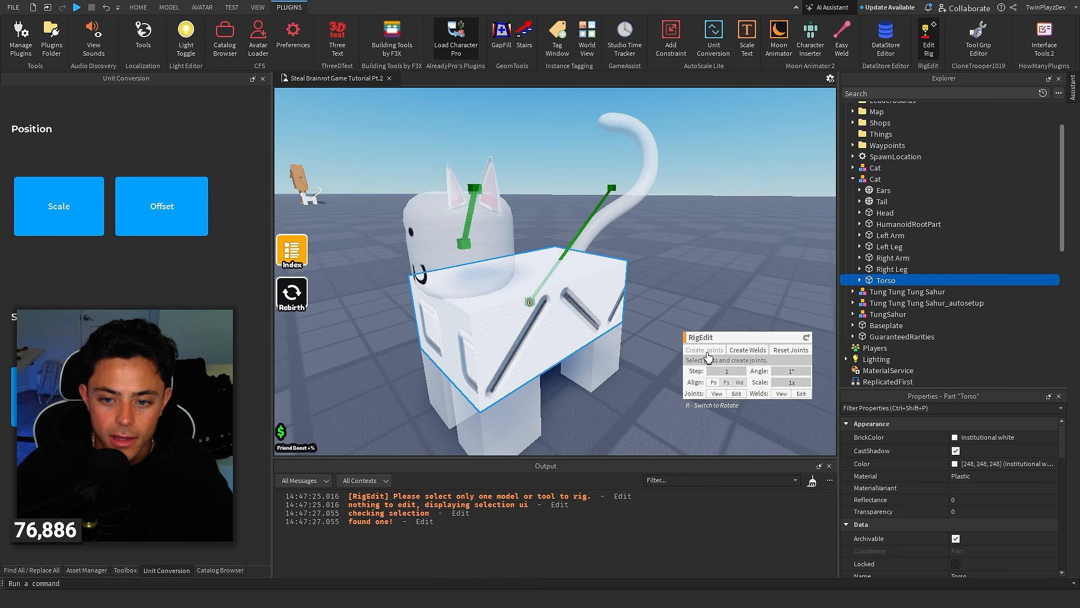
click(616, 356)
ctrl+click(602, 302)
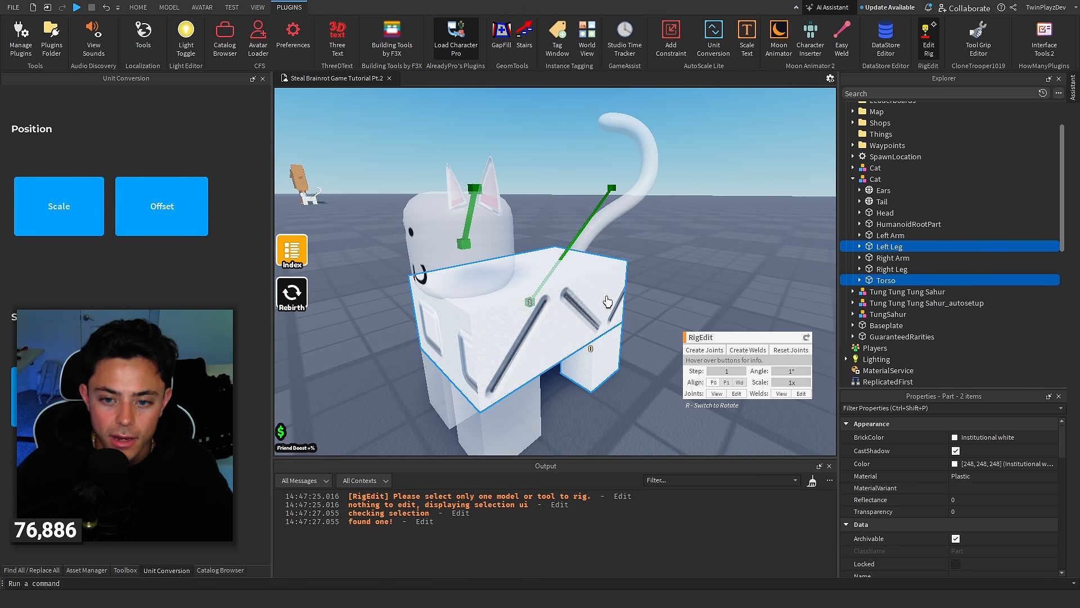
ctrl+click(518, 425)
key(a)
right_drag(594, 305, 593, 304)
ctrl+click(509, 265)
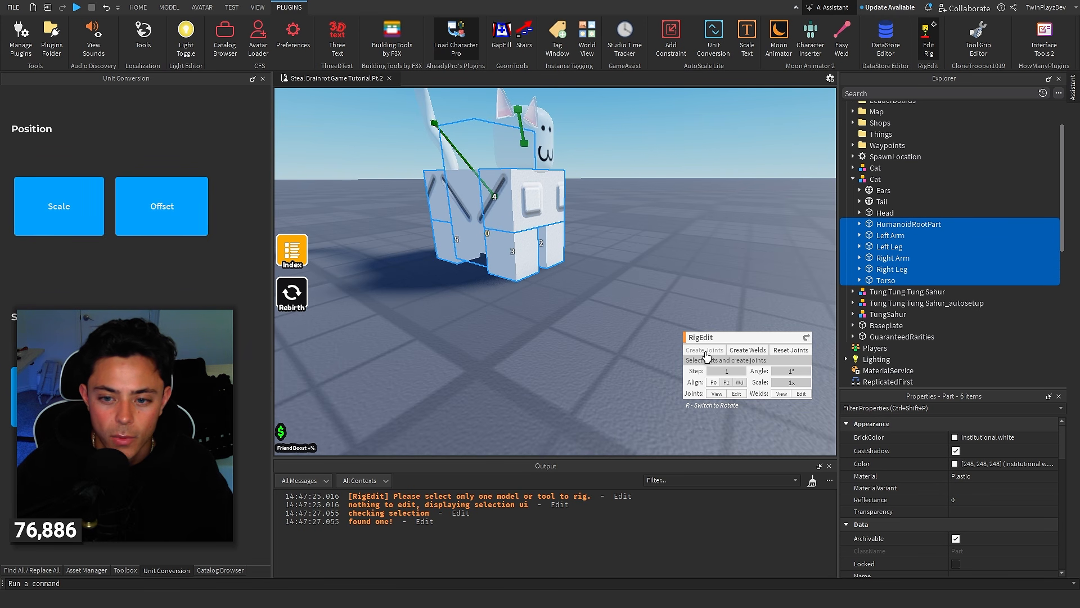
Select the Cat's Left Shoulder joint in the RigEdit overlay and examine it among the other joints
scroll(619, 309, down, 6)
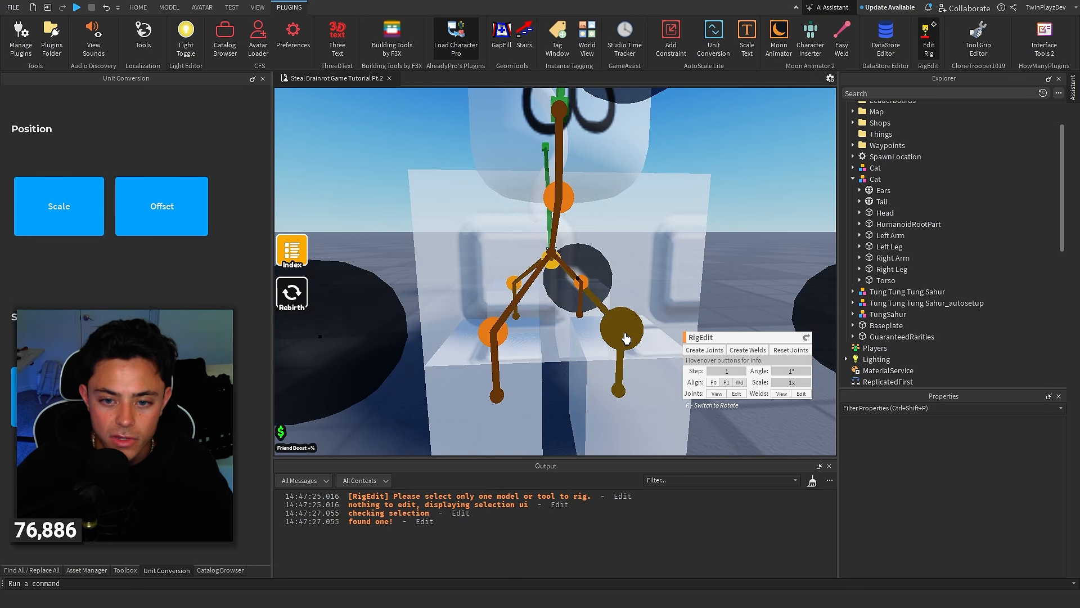
click(626, 337)
right_drag(626, 338, 626, 337)
key(s)
scroll(912, 291, down, 4)
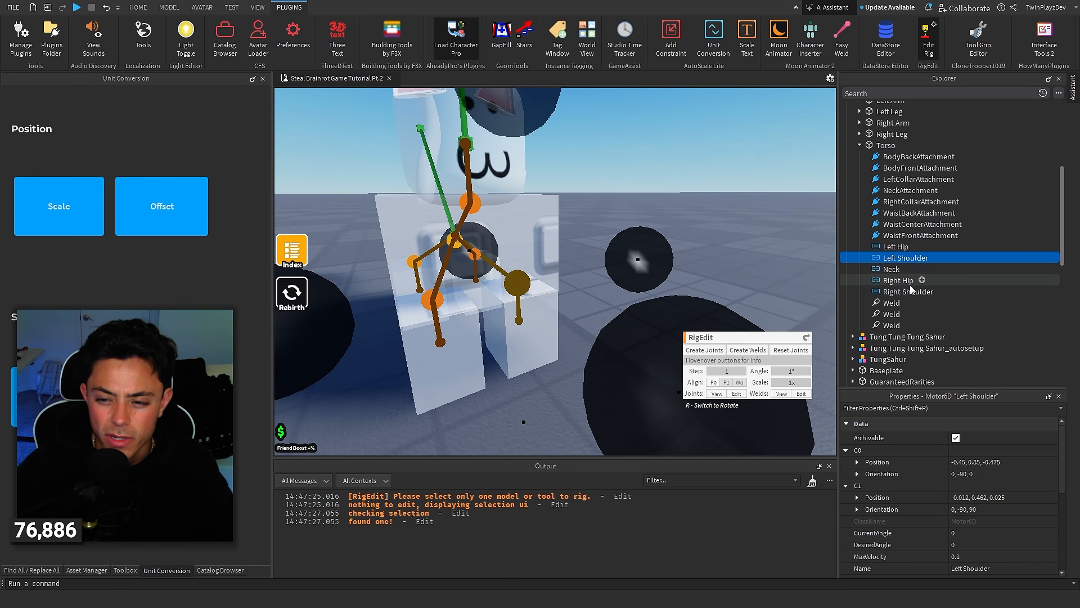
key(d)
right_drag(738, 273, 738, 273)
key(w)
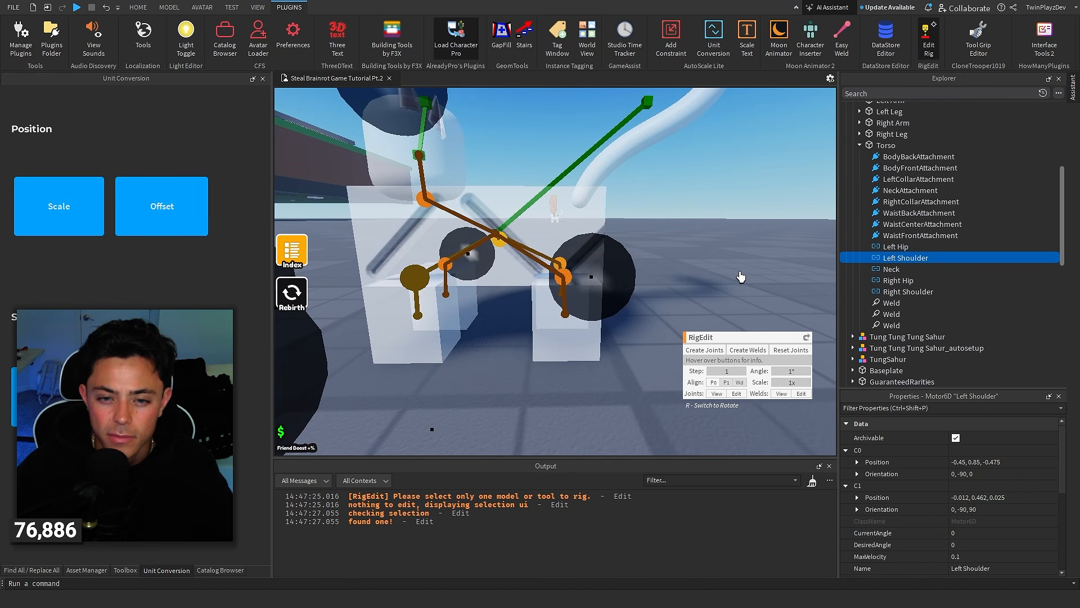
Clear the joint selection and examine how the Cat's head and leg joints connect to its Torso
click(741, 277)
click(563, 276)
key(d)
right_drag(656, 240, 543, 261)
key(d)
click(607, 198)
key(d)
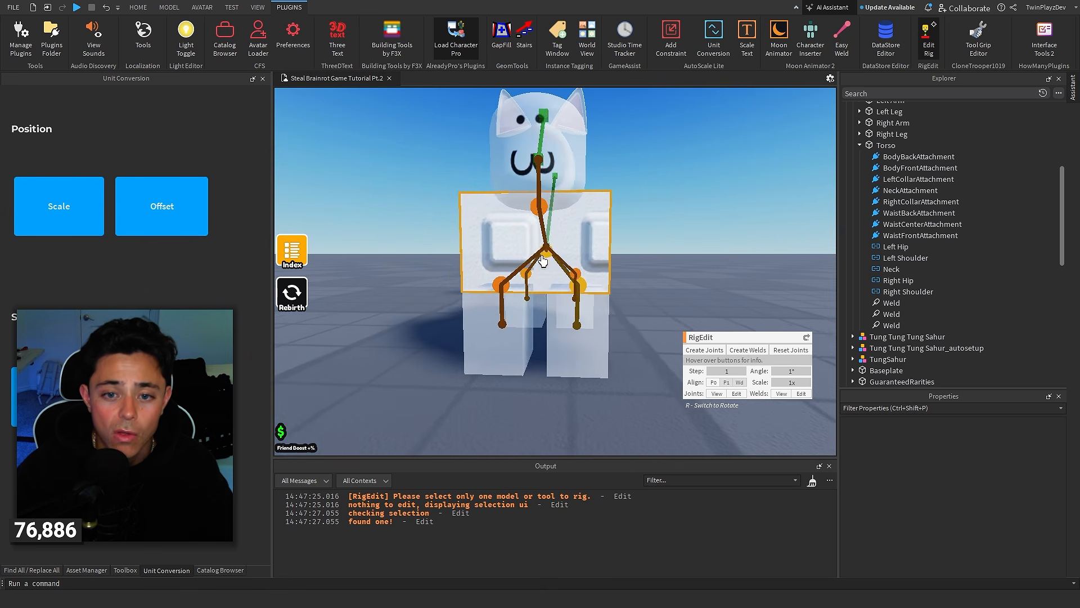
key(a)
right_drag(725, 267, 726, 267)
key(w)
Close RigEdit and collapse the Cat's Torso in the object hierarchy
click(929, 44)
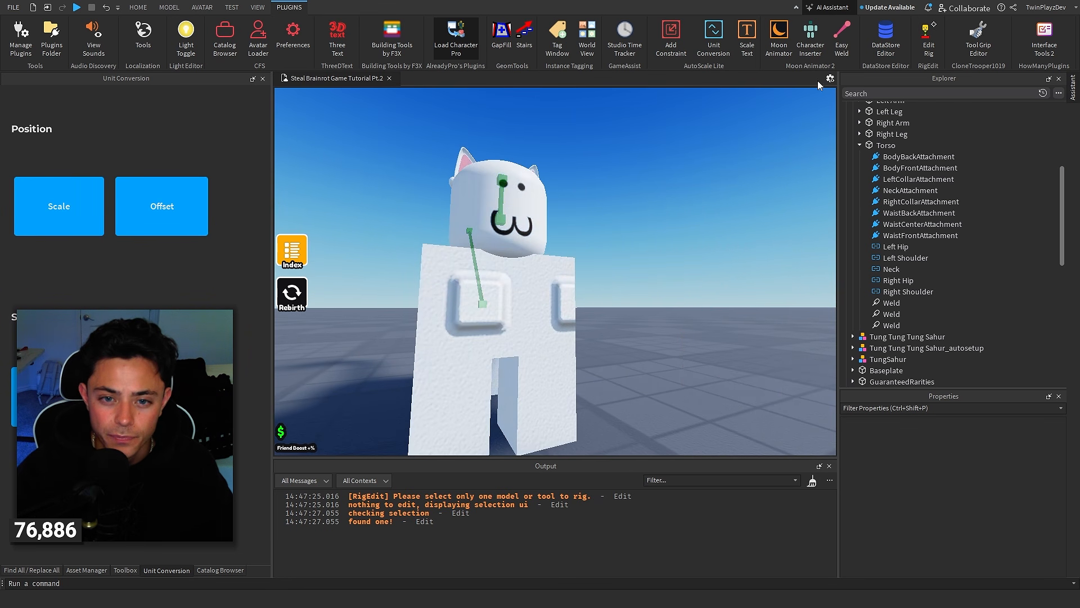
scroll(796, 225, down, 5)
scroll(949, 283, up, 3)
click(860, 246)
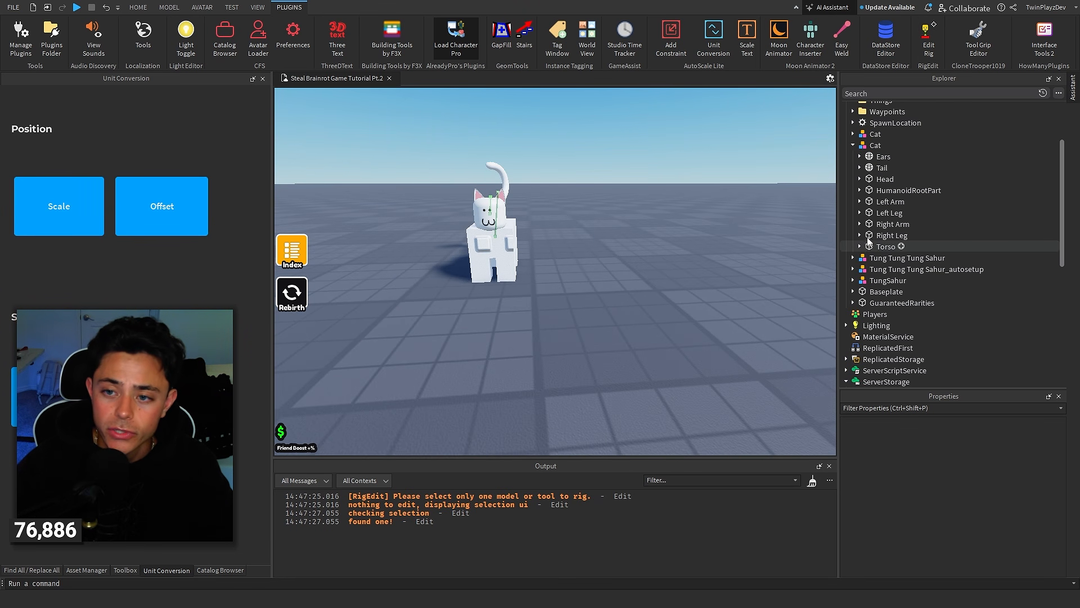
Collapse the Cat model in the object hierarchy and examine the nearby Tung Tung Tung Sahur models
click(870, 145)
click(853, 145)
key(d)
right_drag(585, 205, 619, 304)
click(882, 158)
key(f)
key(a)
scroll(620, 304, down, 4)
click(617, 349)
scroll(507, 303, up, 3)
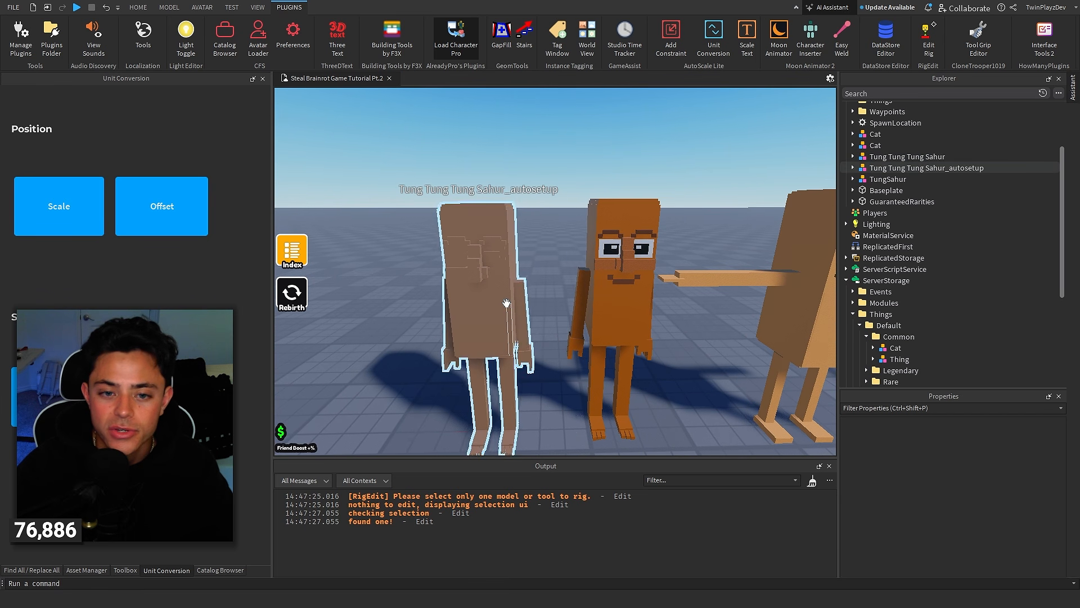
Move the orange Tung Tung Tung Sahur model to the other side of the Tung Tung Tung Sahur_autosetup model
click(506, 303)
click(571, 308)
drag(561, 294, 394, 286)
scroll(686, 339, up, 2)
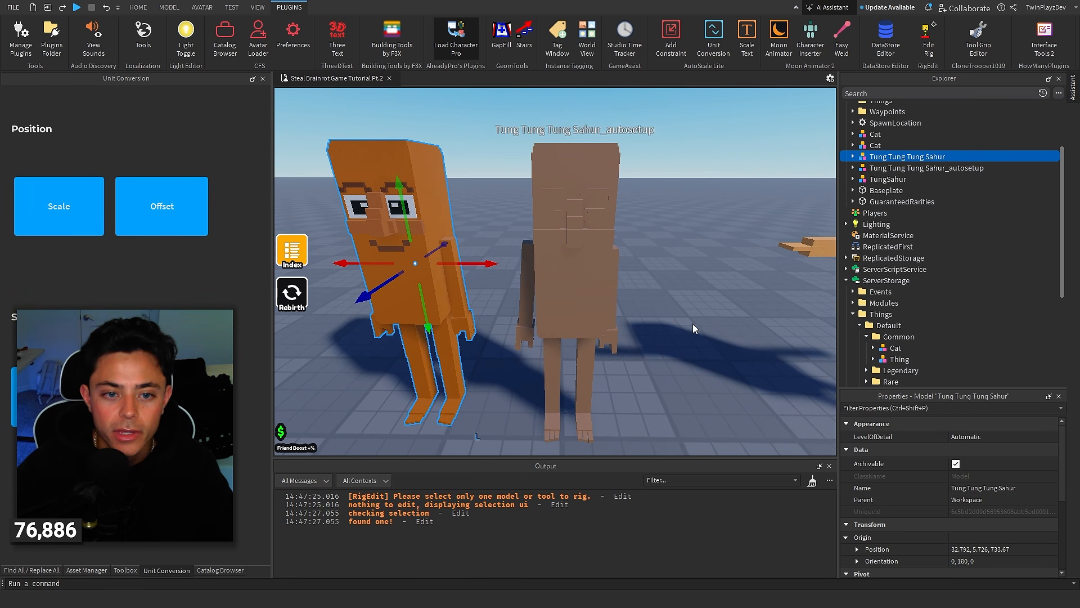
Compare the Tung Tung Tung Sahur_autosetup model with the original Tung Tung Tung Sahur from several angles
click(693, 322)
key(w)
right_drag(694, 319, 644, 209)
key(d)
key(s)
click(565, 260)
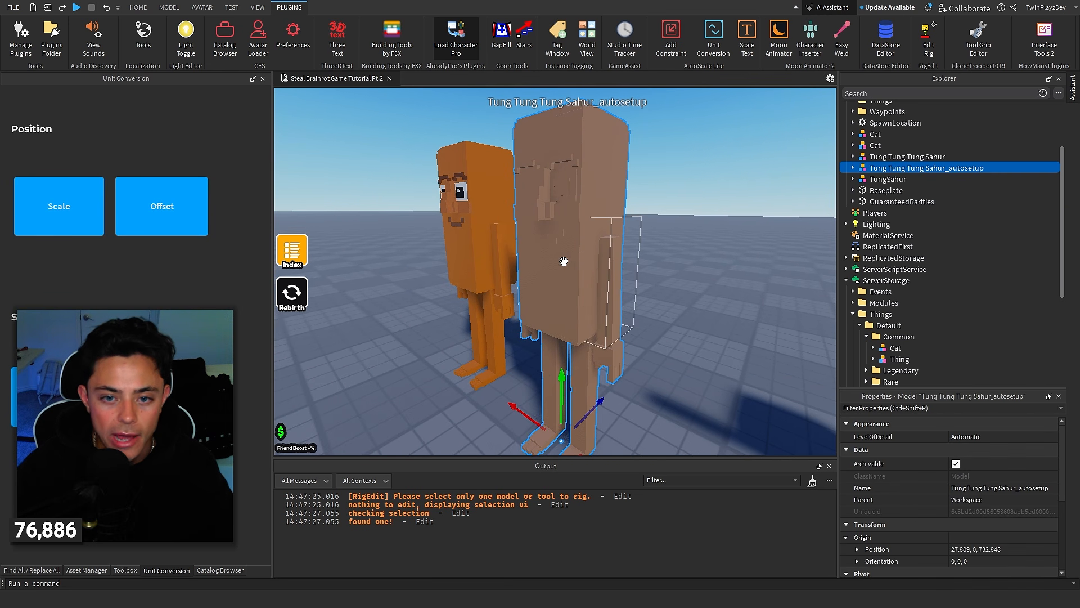
click(683, 276)
right_drag(683, 276, 682, 276)
key(s)
click(508, 243)
right_drag(521, 237, 521, 232)
key(w)
key(a)
scroll(633, 243, down, 2)
Move the original Tung Tung Tung Sahur farther from the autosetup version, to position 34.582, 5.726, 733.67
click(578, 273)
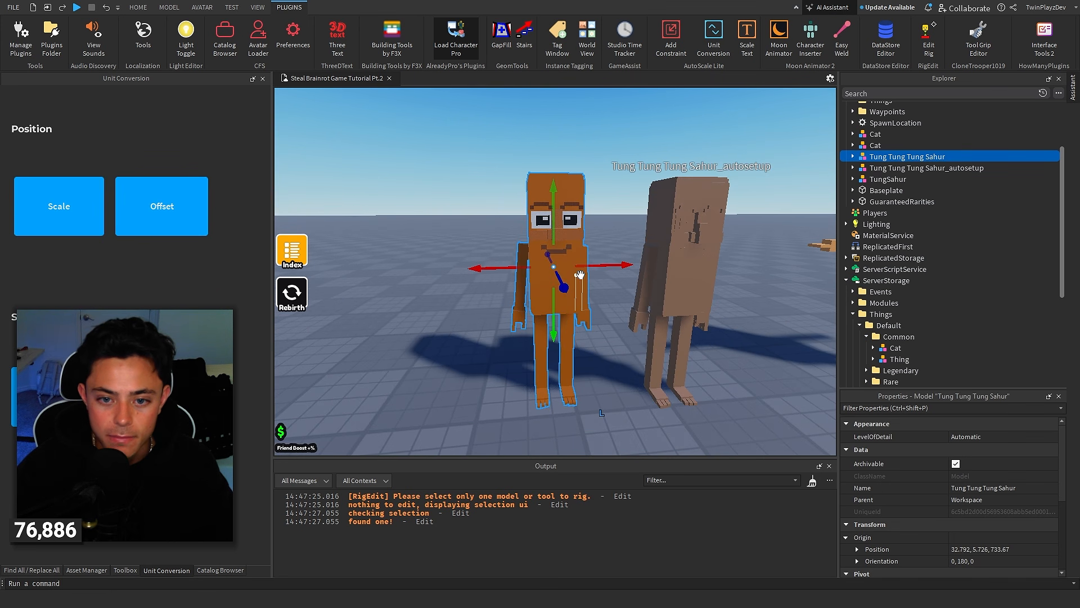
drag(593, 267, 553, 279)
right_drag(571, 298, 653, 328)
click(669, 329)
scroll(658, 329, up, 3)
scroll(653, 328, down, 4)
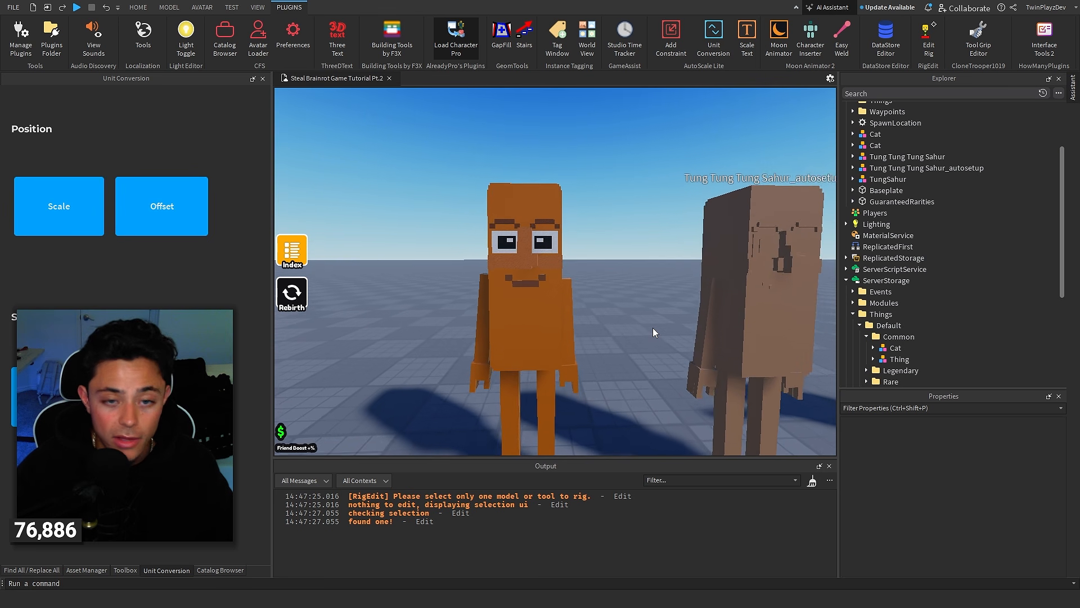
scroll(586, 295, up, 2)
Load the Tung Tung Tung Sahur model into Avatar Setup and review its model type options, keeping Body
click(535, 276)
click(203, 8)
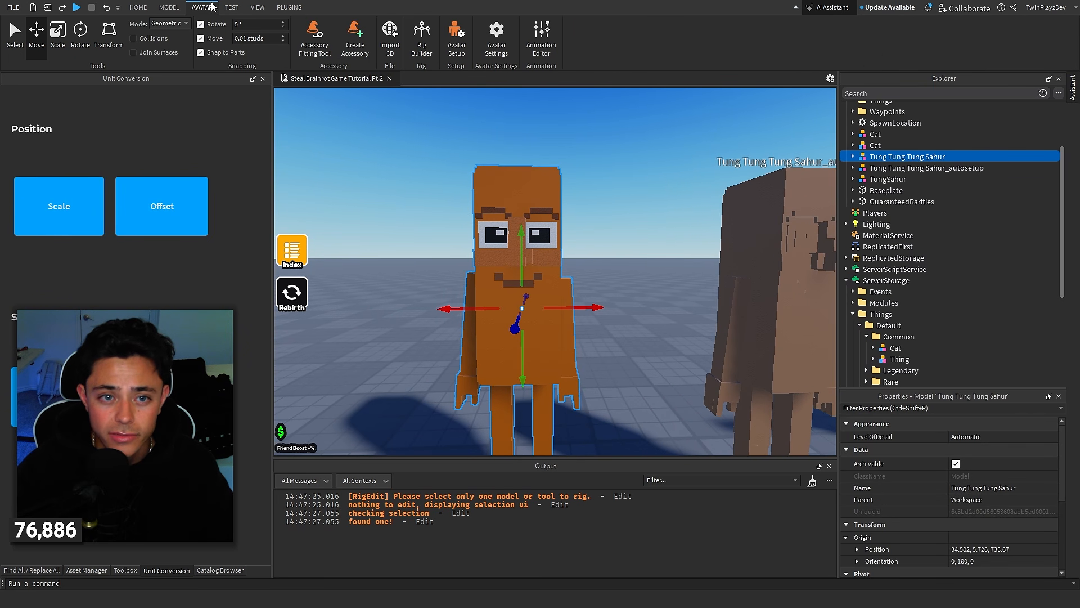
click(446, 49)
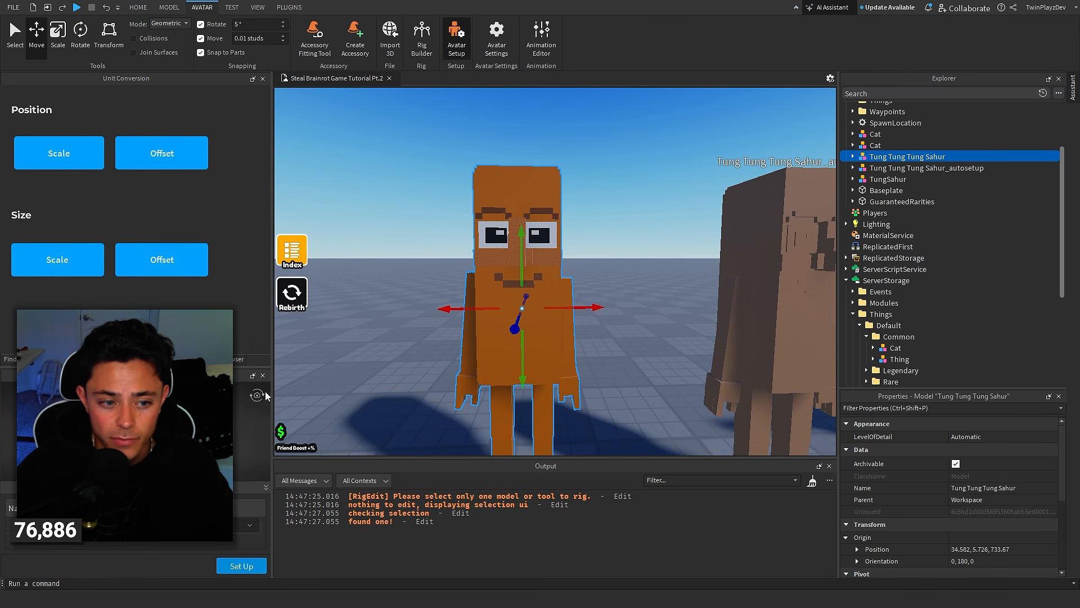
click(242, 565)
drag(731, 201, 551, 265)
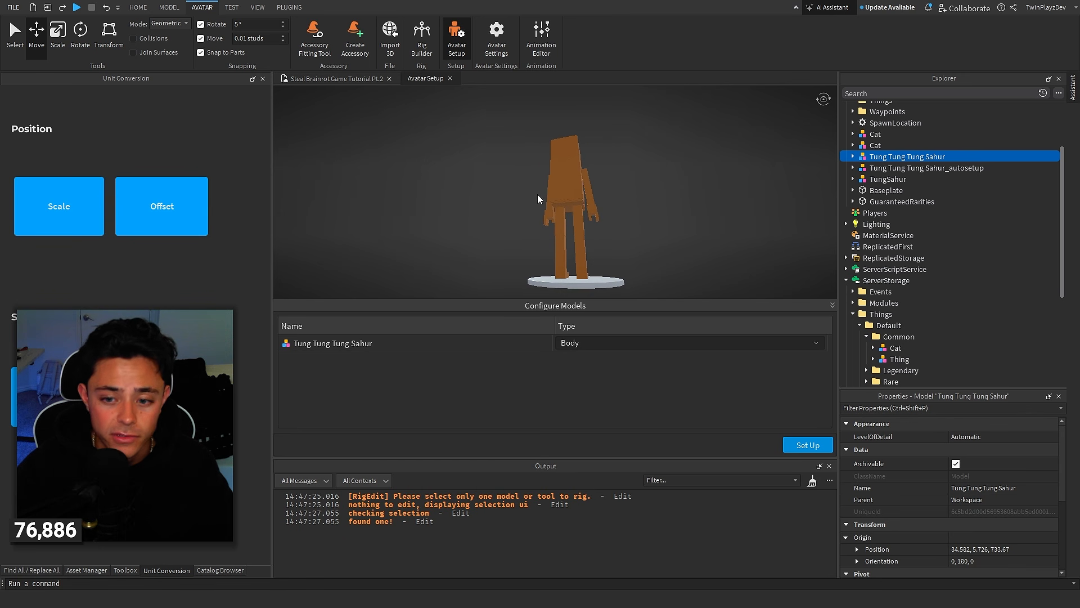
click(594, 344)
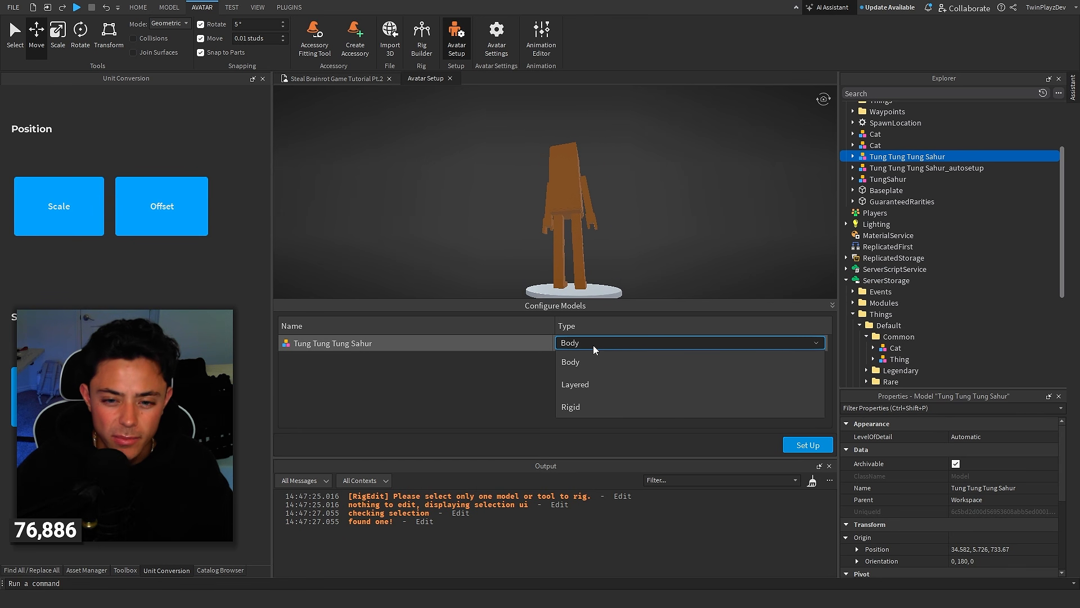
click(593, 346)
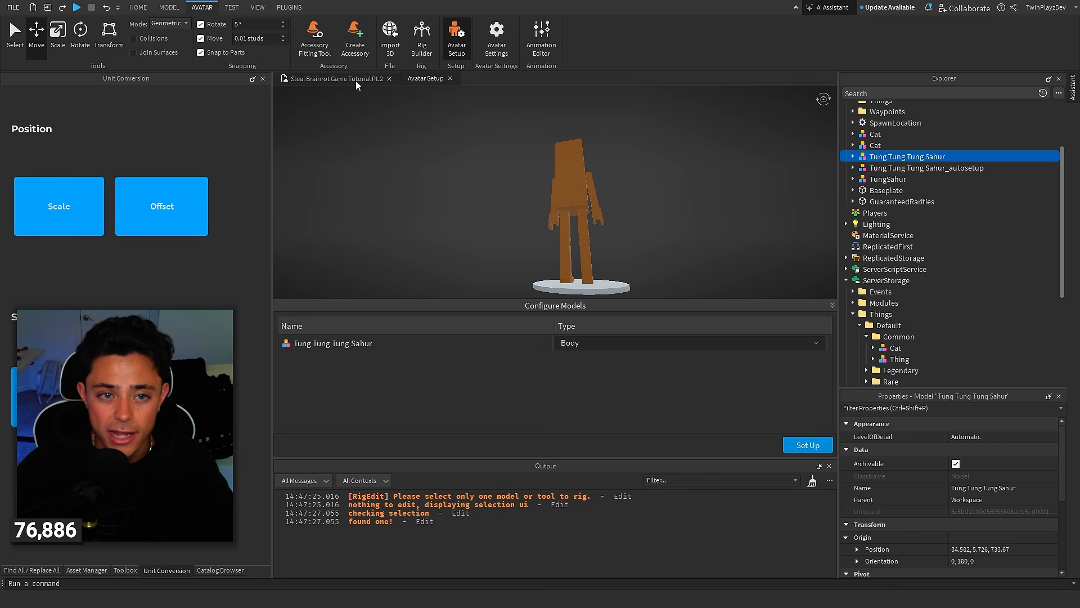
Return to the game scene and expand Tung Tung Tung Sahur_autosetup in the hierarchy to examine its body parts
click(356, 80)
scroll(742, 224, down, 3)
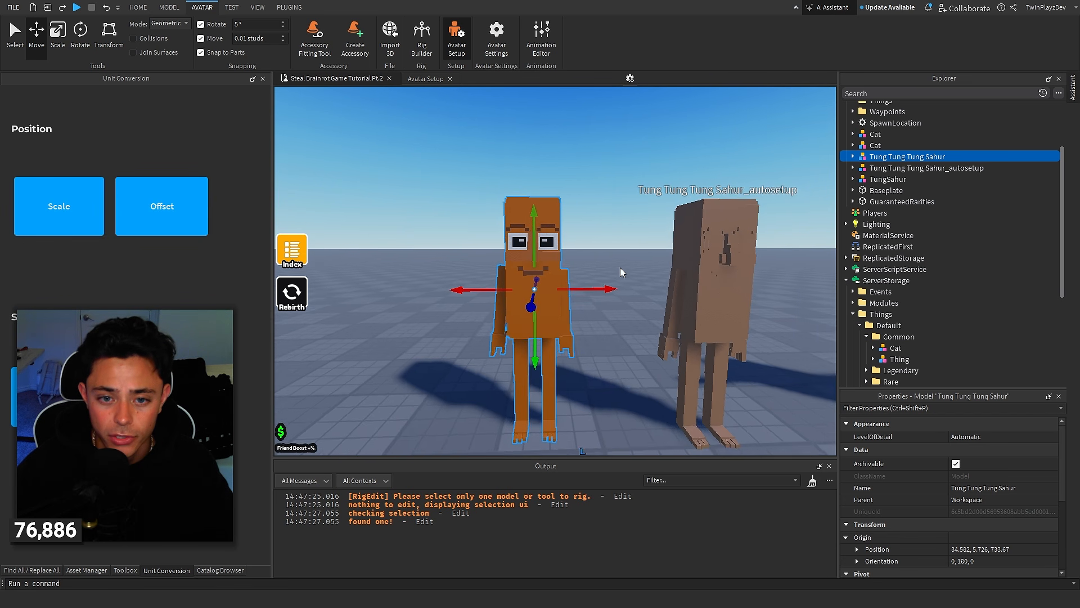
click(852, 157)
click(852, 157)
key(d)
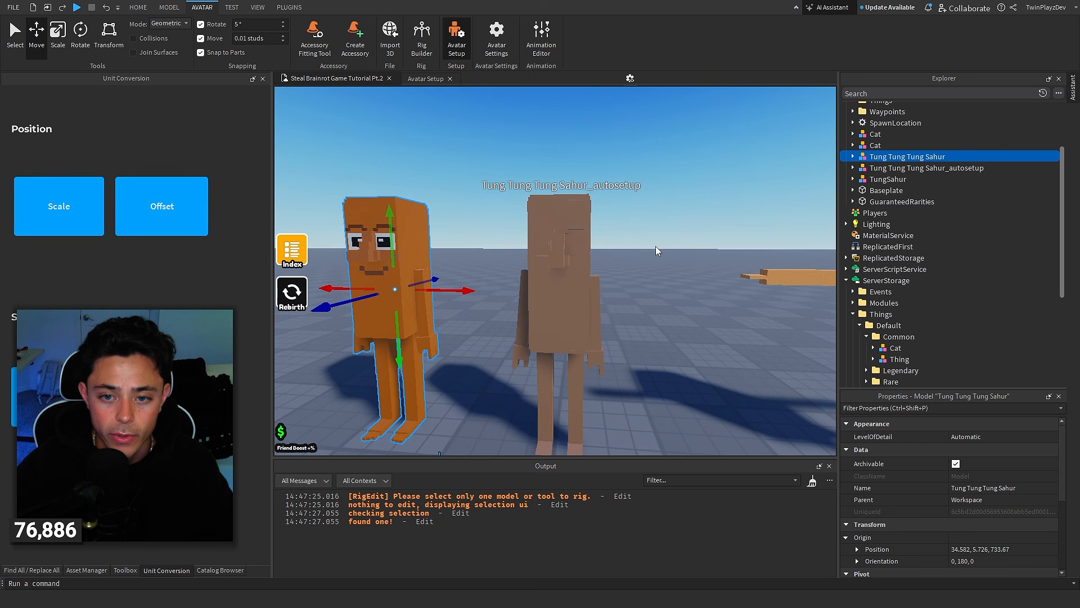
click(587, 273)
click(852, 169)
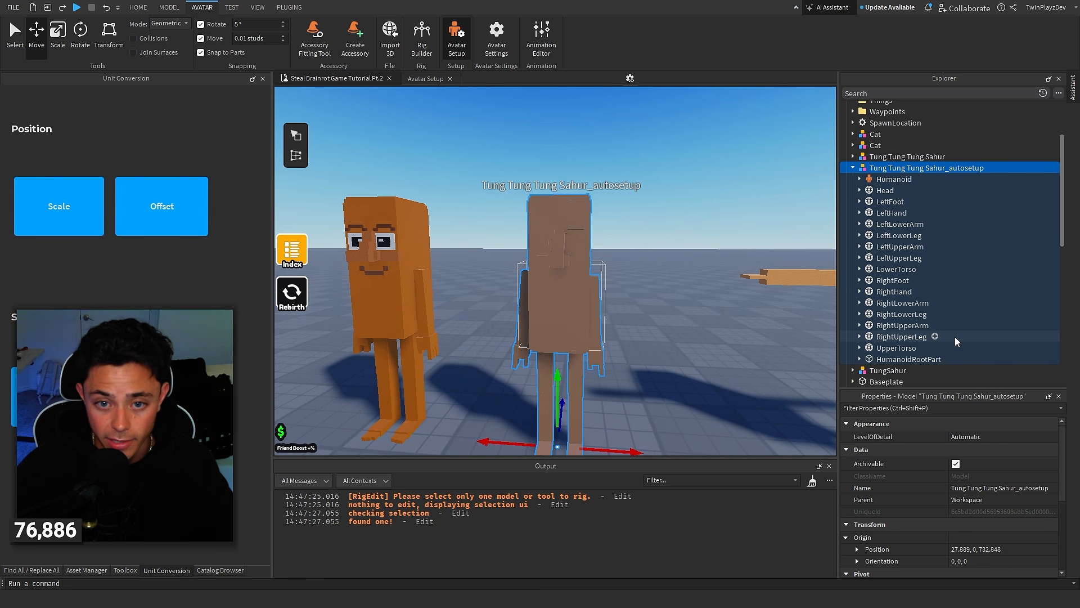
Set the BrickColor of the autosetup model's Head to Really black to show which areas belong to it
key(d)
right_drag(698, 254, 698, 253)
key(w)
key(a)
key(a)
key(d)
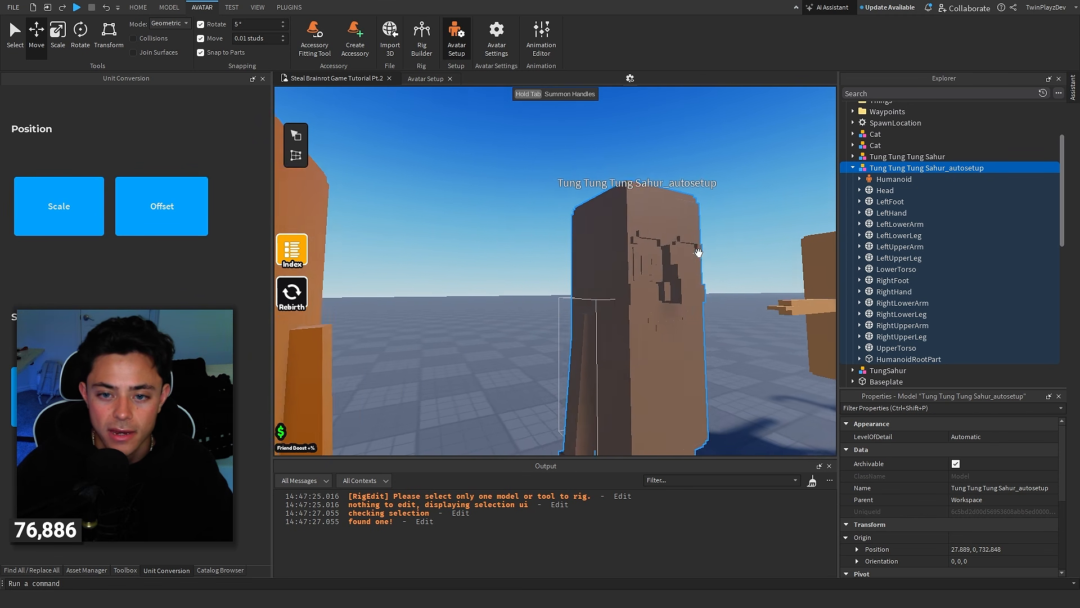
key(w)
click(899, 224)
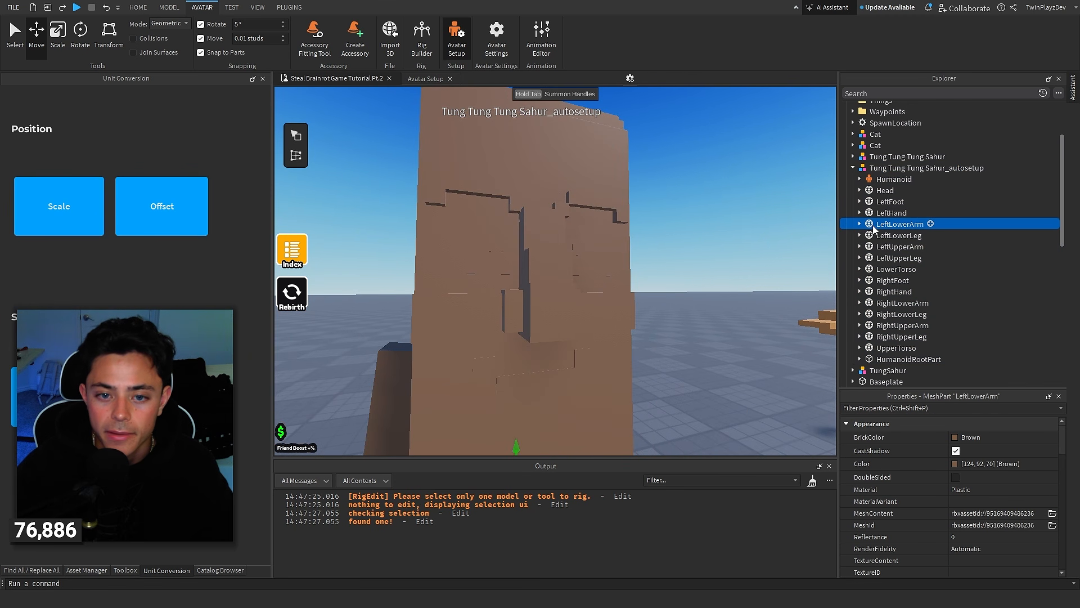
click(885, 190)
click(966, 437)
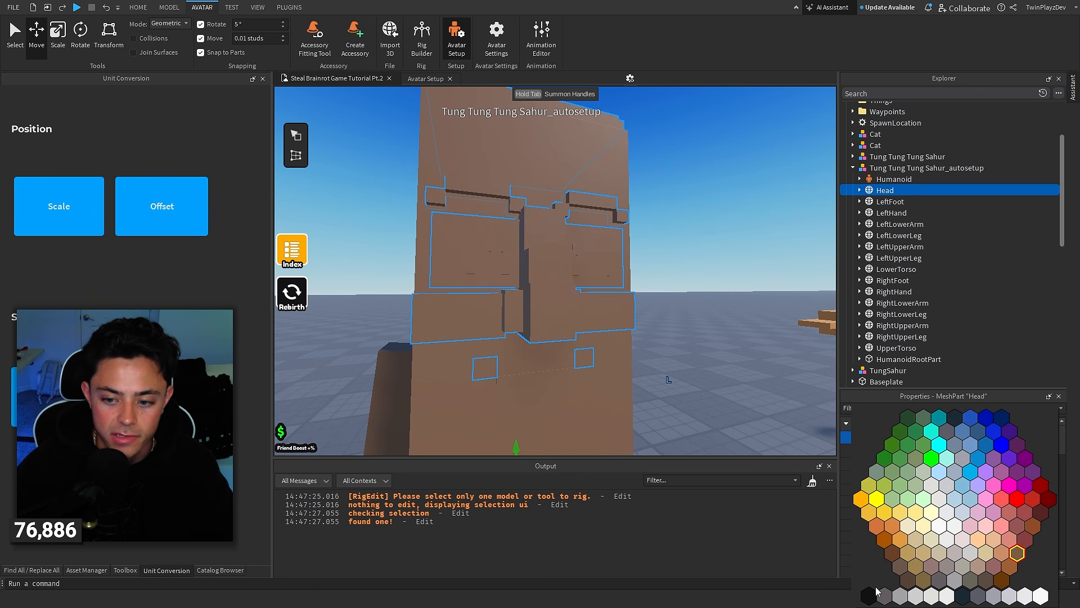
click(875, 590)
key(s)
click(702, 217)
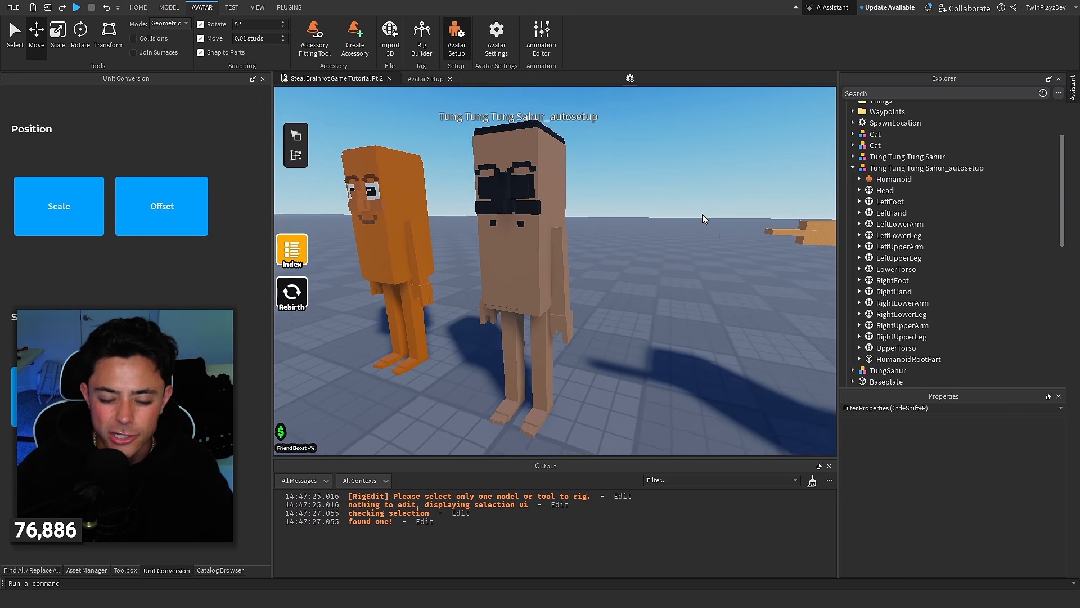
Set the BrickColor of the autosetup model's LowerTorso and RightLowerArm to Really black, and clear the selection
key(w)
key(a)
right_drag(702, 218, 667, 242)
key(d)
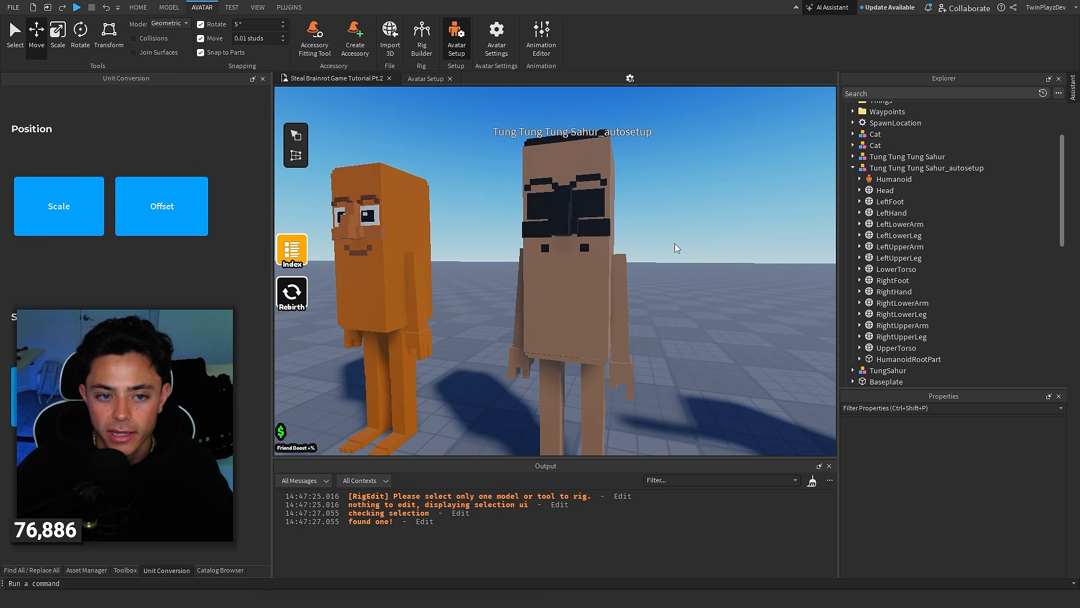
key(a)
click(896, 269)
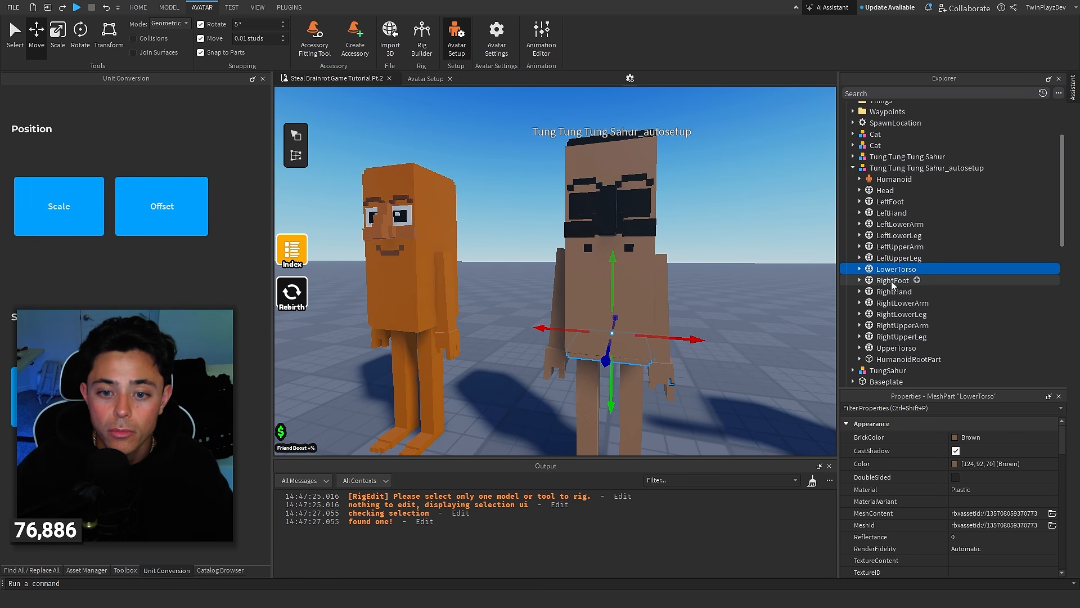
click(965, 438)
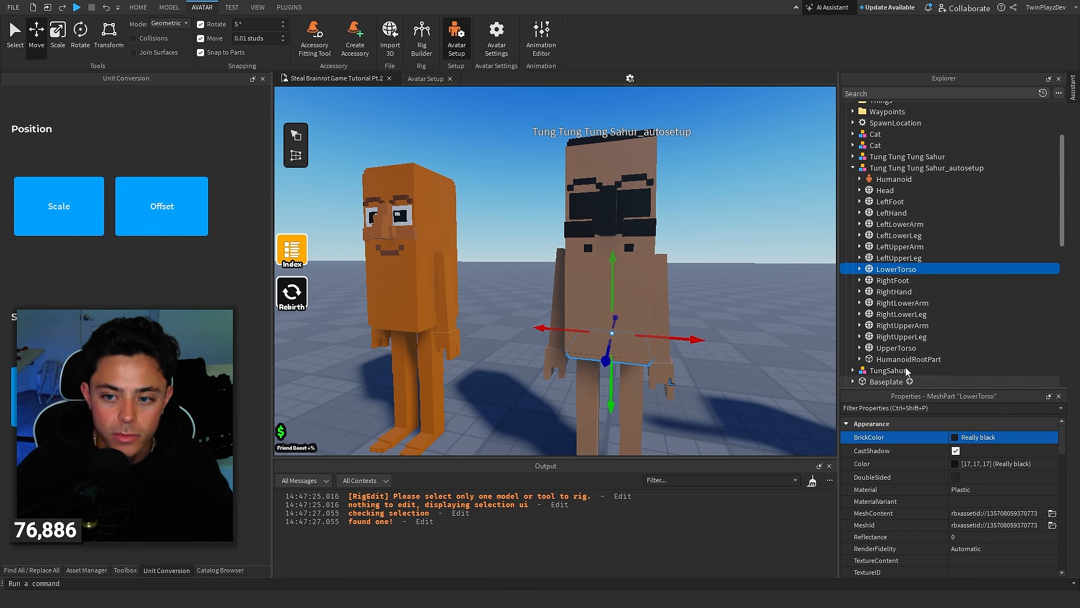
click(889, 304)
click(962, 437)
click(869, 586)
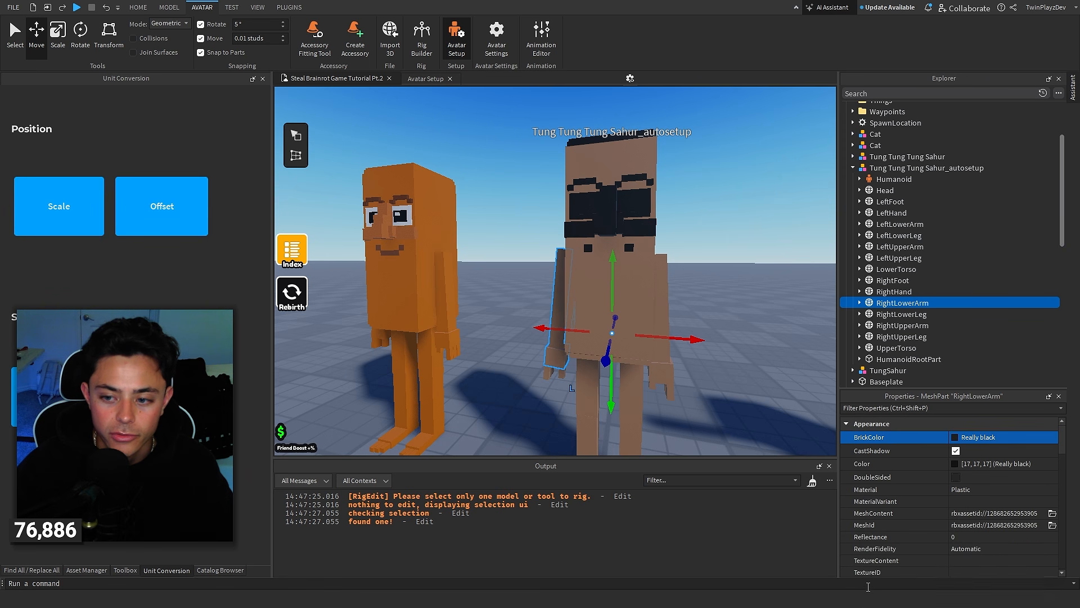
key(w)
right_drag(695, 251, 694, 251)
key(s)
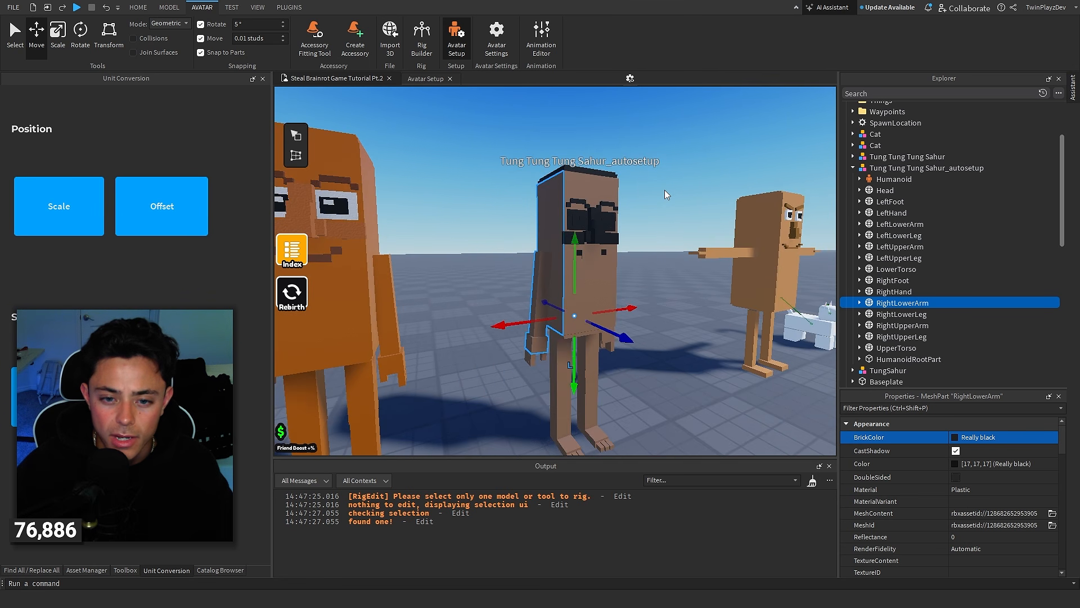
click(664, 190)
key(s)
key(w)
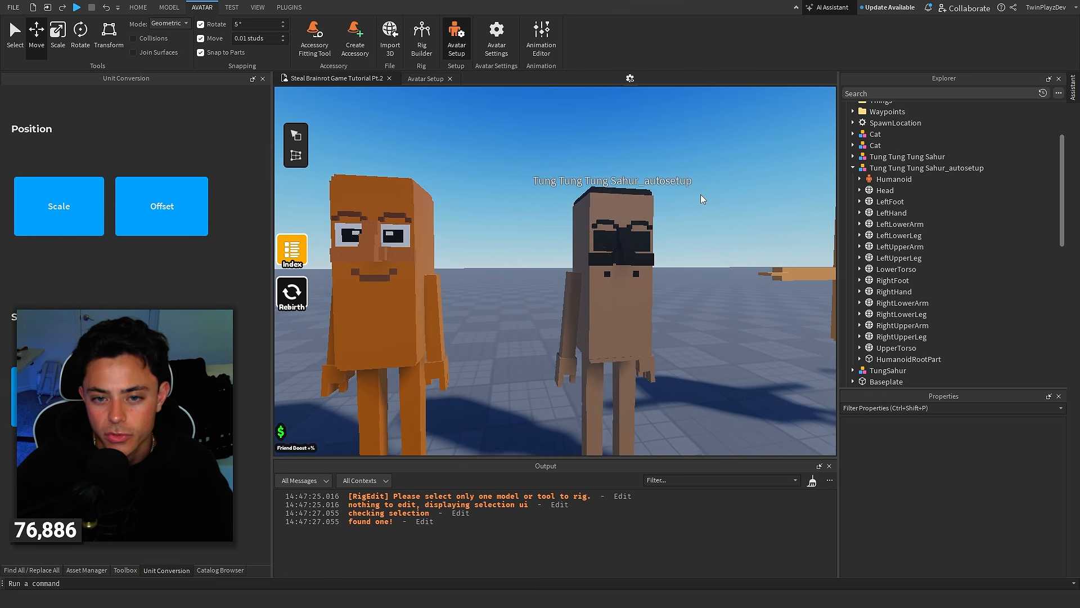
Load the autosetup model into Avatar Setup, preview its Run animation, and close Avatar Setup
click(614, 293)
click(456, 34)
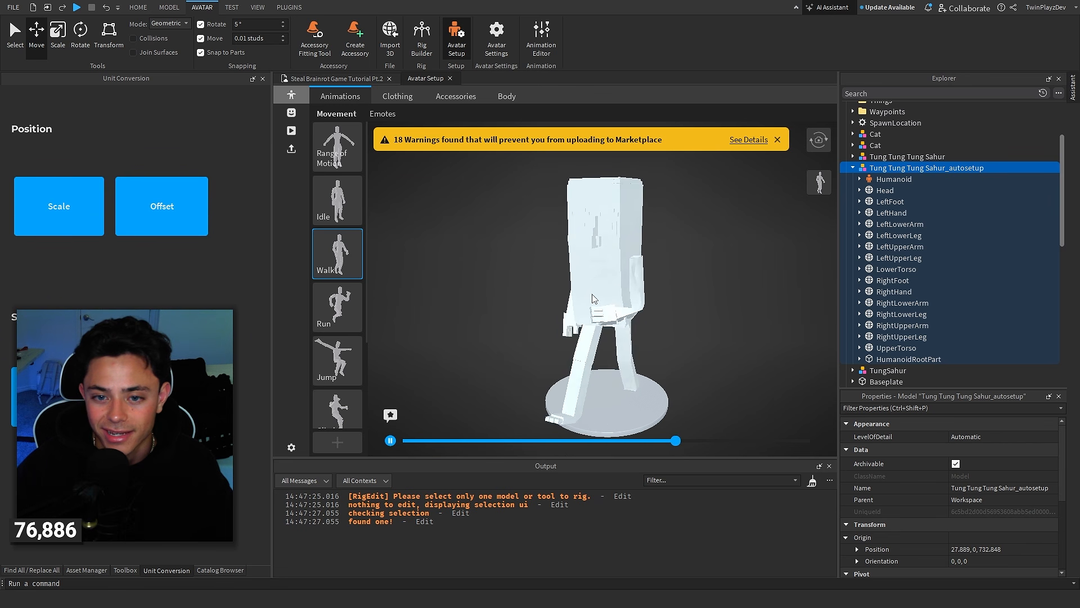
click(356, 293)
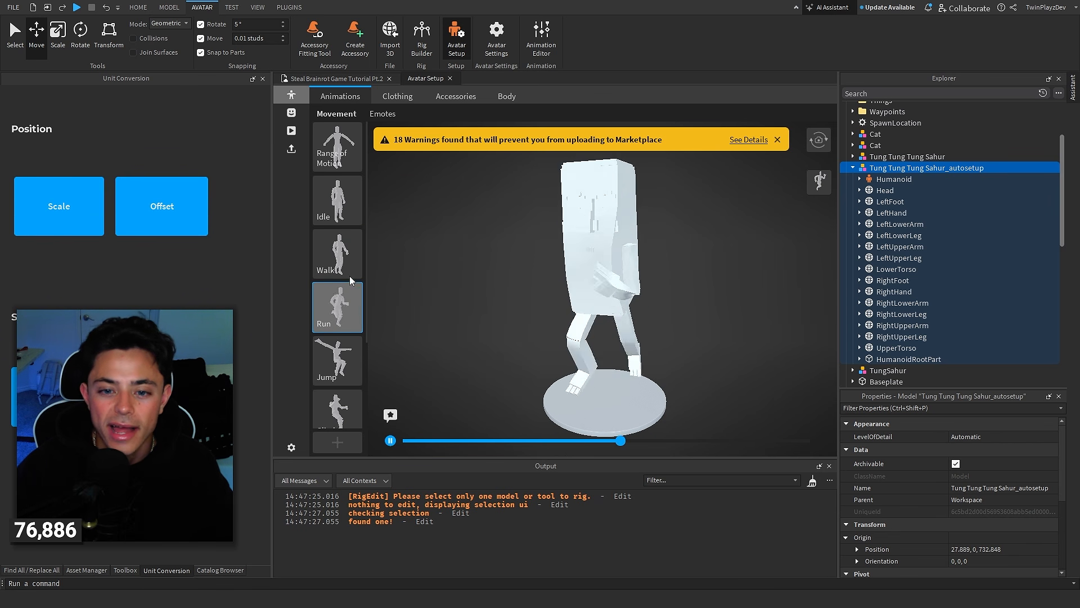
click(458, 40)
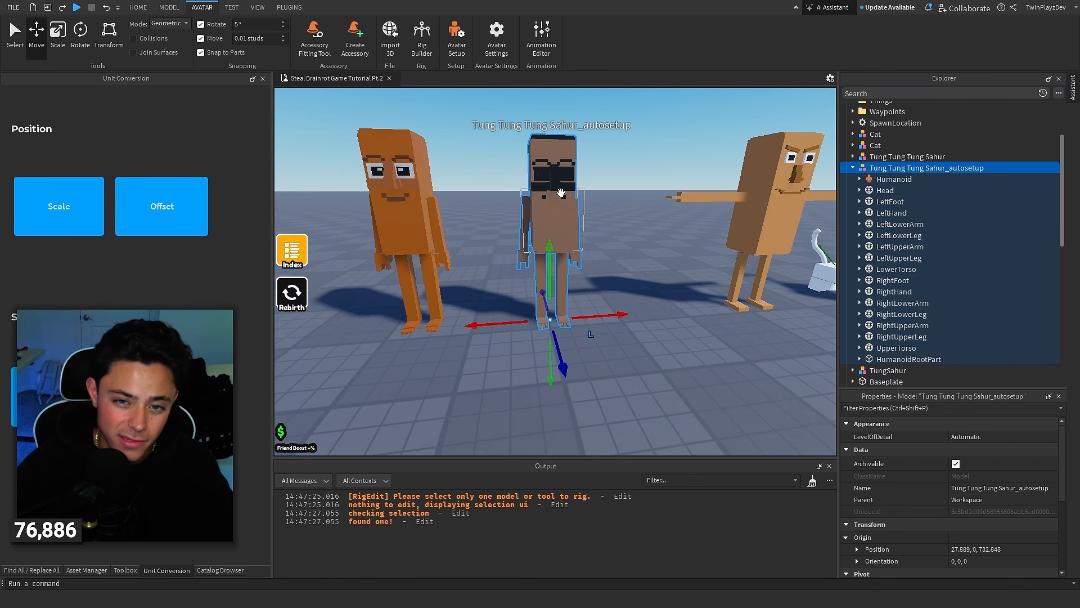
Move the Tung Tung Tung Sahur_autosetup model away from the others to position 16.76, 0, 713.354
right_drag(561, 193, 561, 193)
drag(561, 193, 664, 277)
right_drag(664, 277, 664, 276)
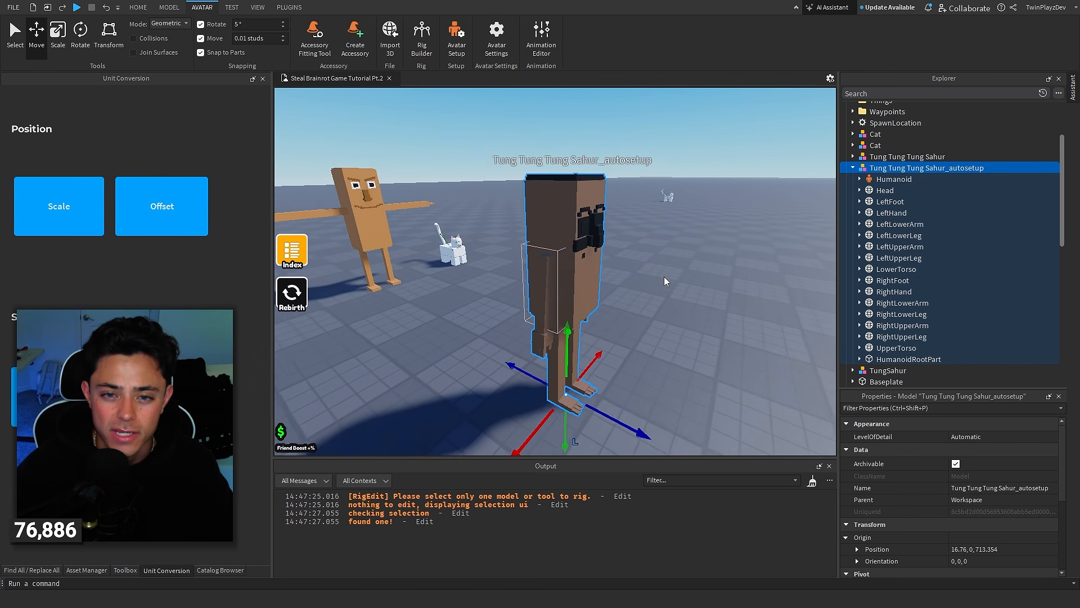
Open the autosetup model in the Animation Editor, try repositioning its upper torso, and close the editor
click(544, 45)
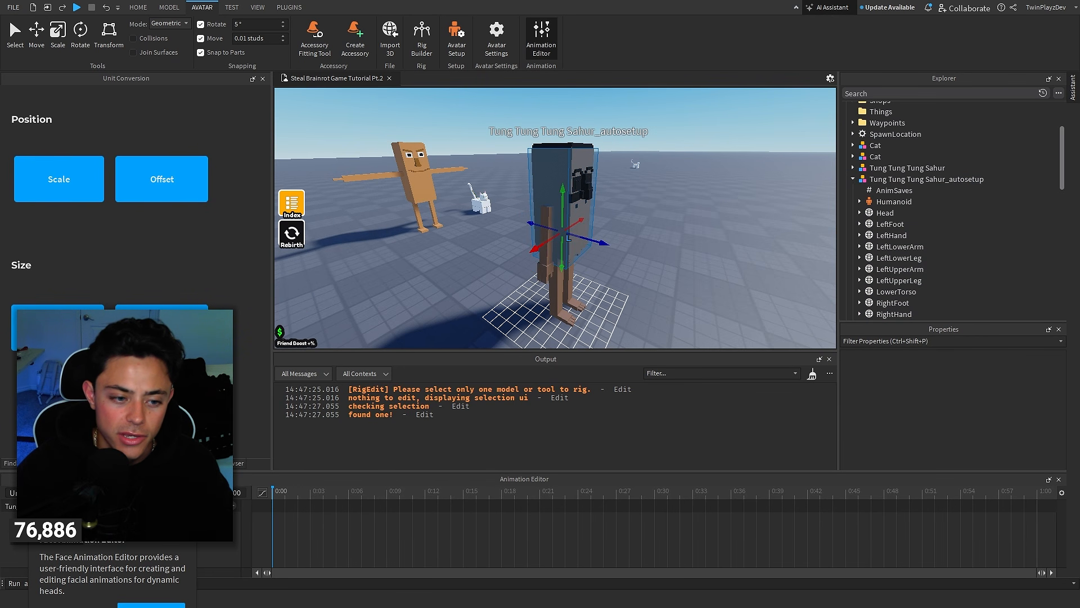
drag(584, 241, 588, 215)
click(544, 37)
Delete the Tung Tung Tung Sahur_autosetup model from the Workspace
right_drag(688, 273, 647, 250)
click(675, 272)
right_drag(601, 302, 563, 270)
key(Delete)
click(610, 222)
Review the original Tung Tung Tung Sahur model's parts, including 1 to 6 and F1 to F8, and delete the model
click(509, 286)
key(w)
click(853, 156)
scroll(900, 248, down, 1)
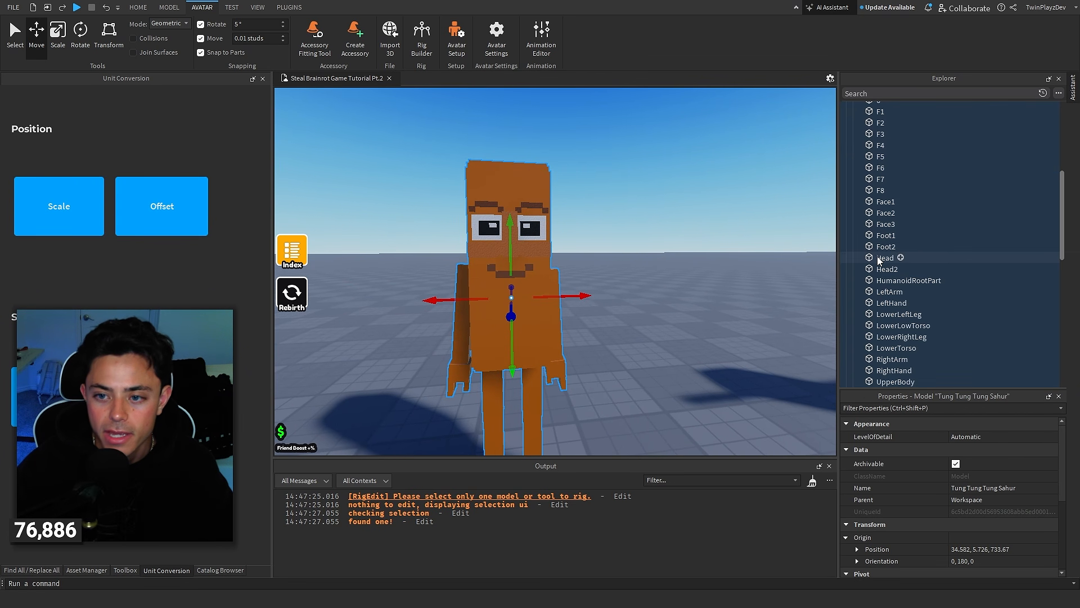
scroll(895, 270, up, 7)
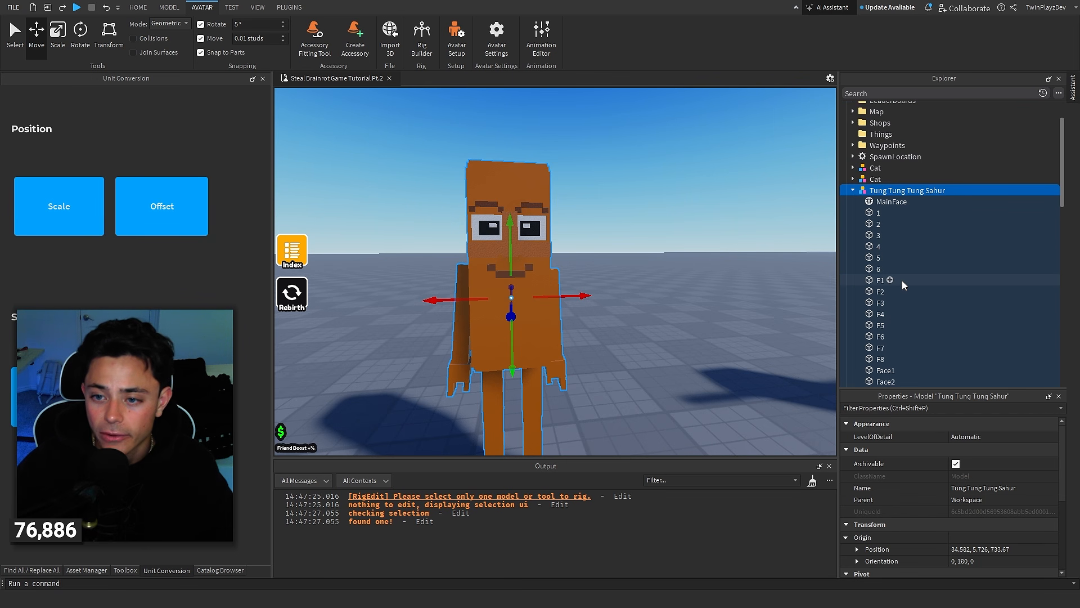
drag(949, 215, 933, 360)
scroll(931, 285, down, 2)
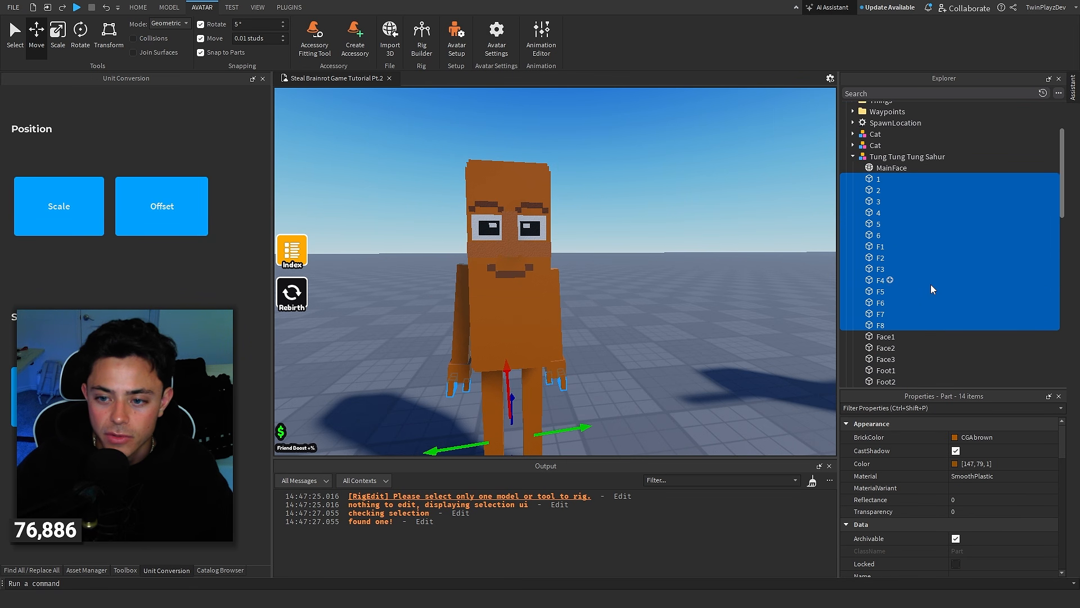
click(656, 282)
key(Delete)
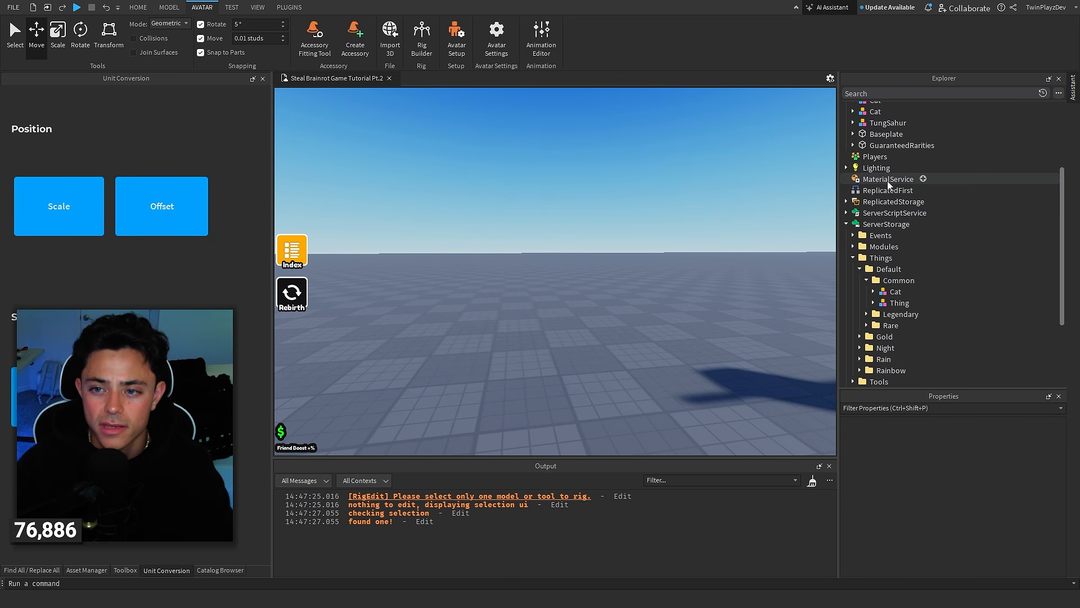
Expand the TungSahur model and select its Head, LeftEye, LowerTorso, Mouth, Nose and RightEye unions
right_drag(635, 216, 632, 217)
key(w)
click(581, 225)
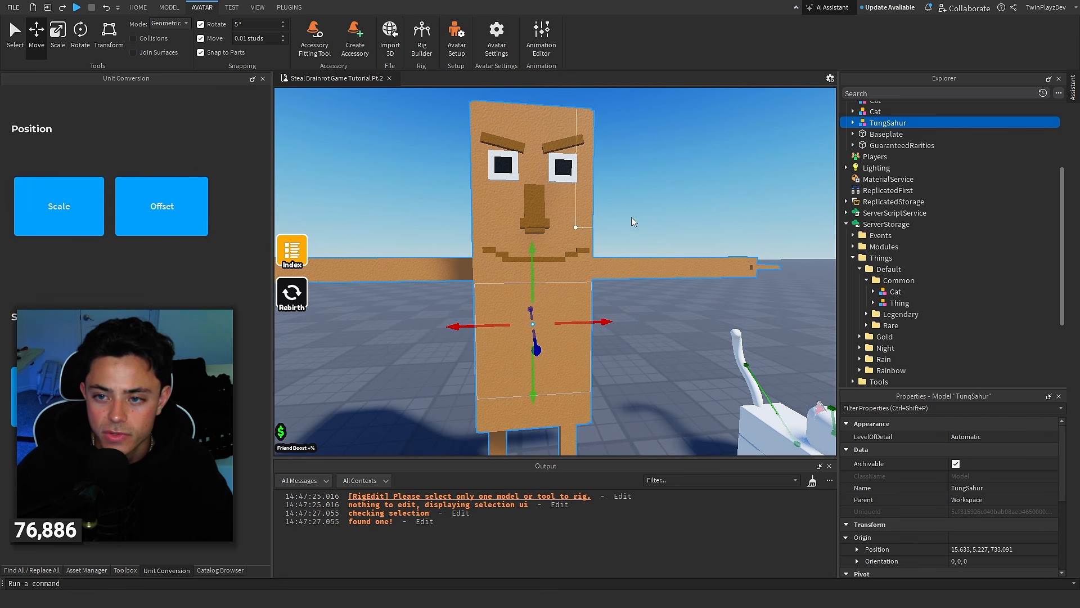
click(853, 123)
scroll(872, 209, down, 2)
scroll(874, 211, up, 2)
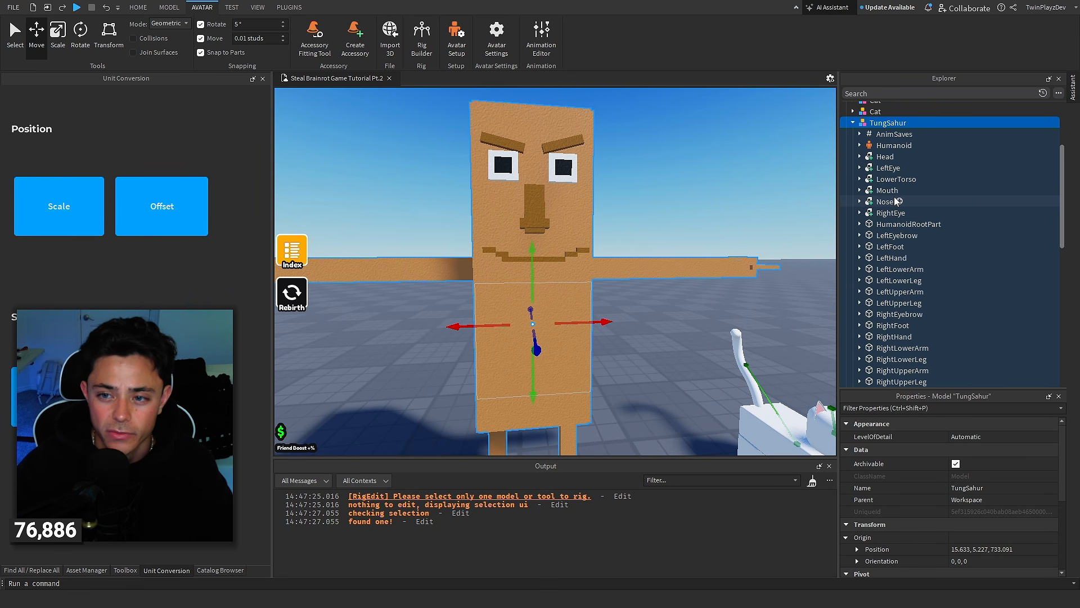
drag(938, 160, 943, 215)
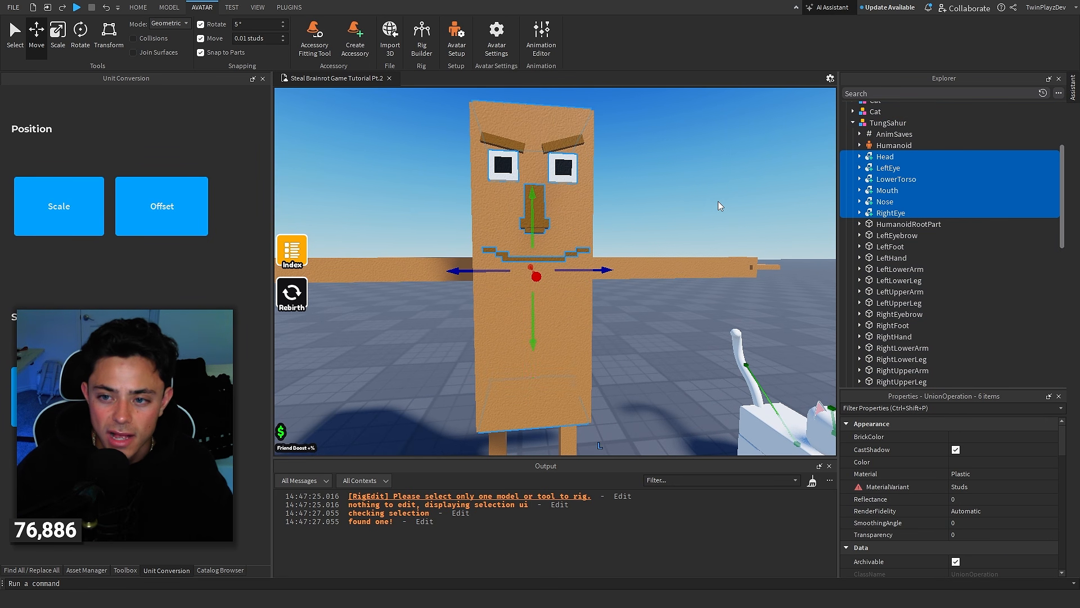
Delete the selected Head, LeftEye, LowerTorso, Mouth, Nose and RightEye unions from TungSahur and clear the output log
scroll(717, 200, down, 5)
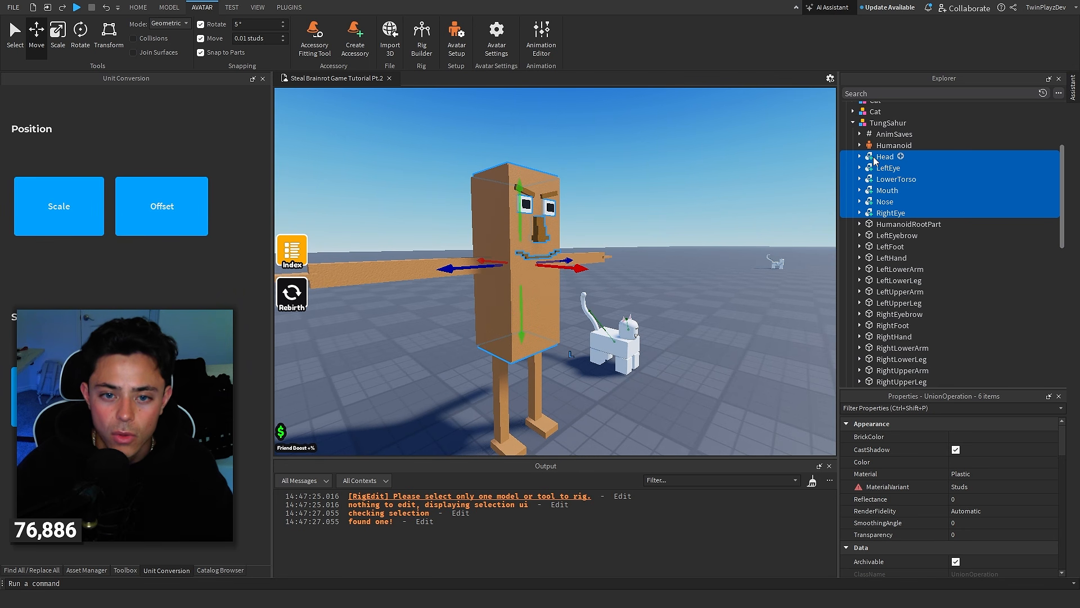
key(Delete)
right_drag(701, 203, 701, 199)
click(812, 481)
right_drag(715, 333, 719, 330)
Frame the first Cat model in the view and check the second Cat's part hierarchy
click(901, 159)
click(888, 170)
click(750, 249)
click(719, 330)
key(f)
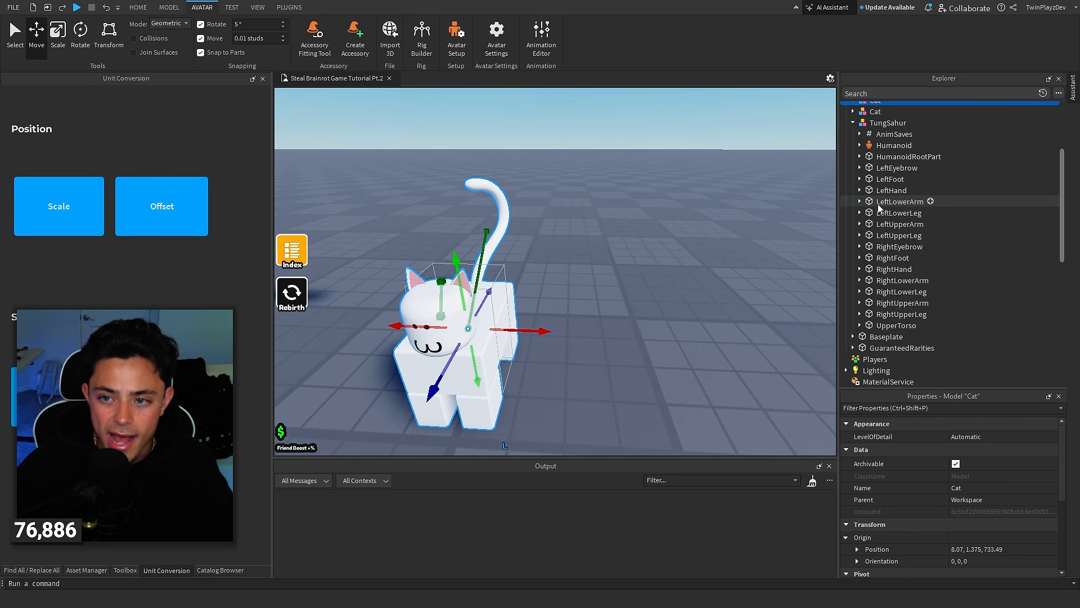
click(853, 193)
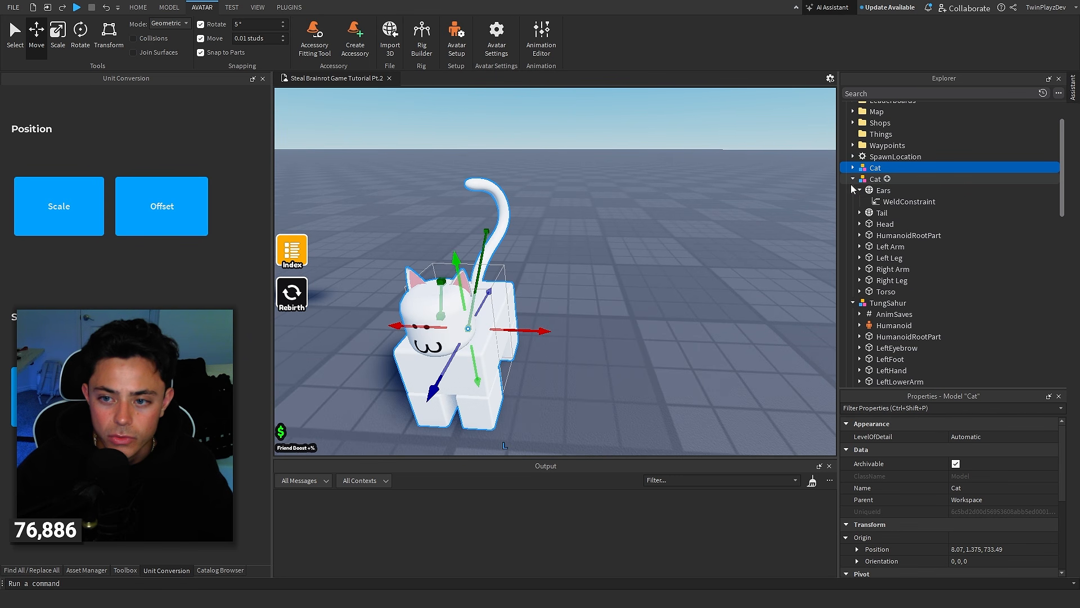
click(852, 180)
Select the second Cat model and inspect its ears, tail, limbs and torso from several angles
click(866, 181)
right_drag(641, 226, 639, 224)
drag(602, 234, 600, 230)
right_drag(600, 230, 601, 230)
drag(601, 230, 581, 236)
right_drag(601, 230, 601, 230)
drag(581, 236, 583, 236)
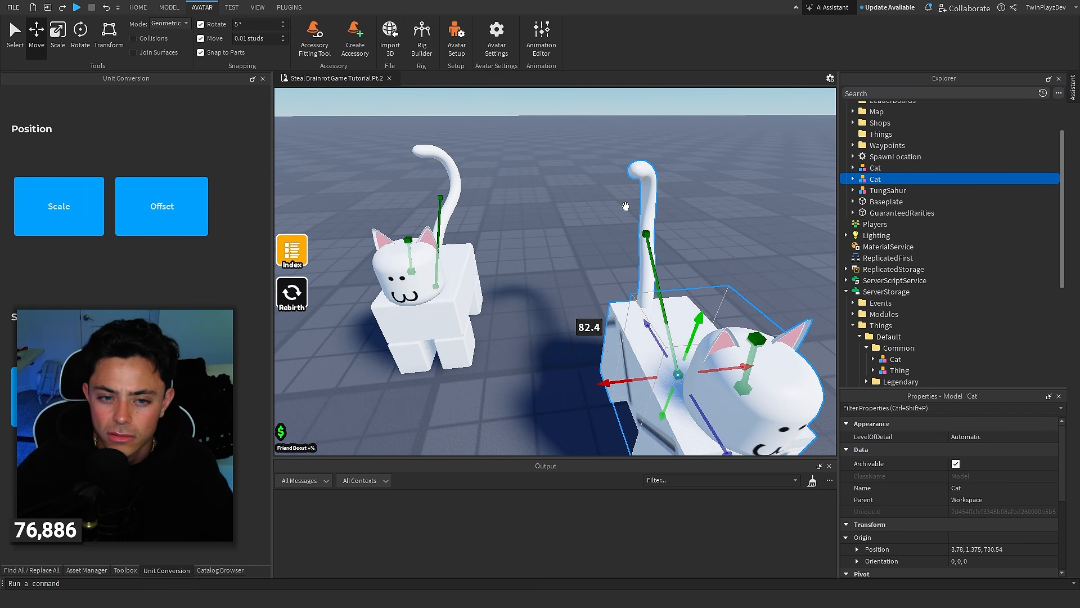
right_drag(626, 206, 628, 187)
click(853, 180)
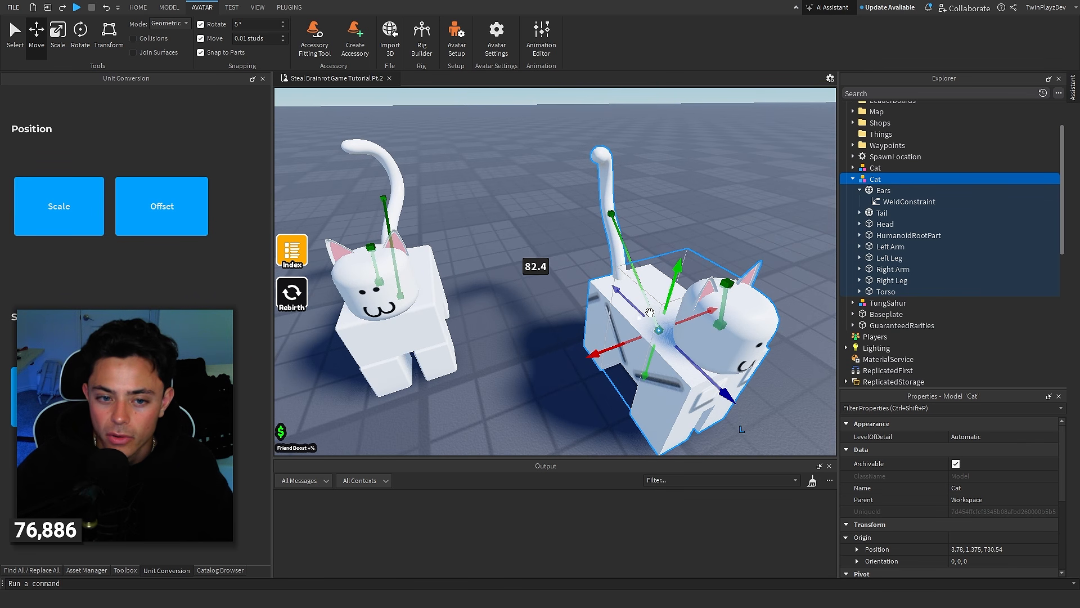
right_drag(680, 297, 680, 296)
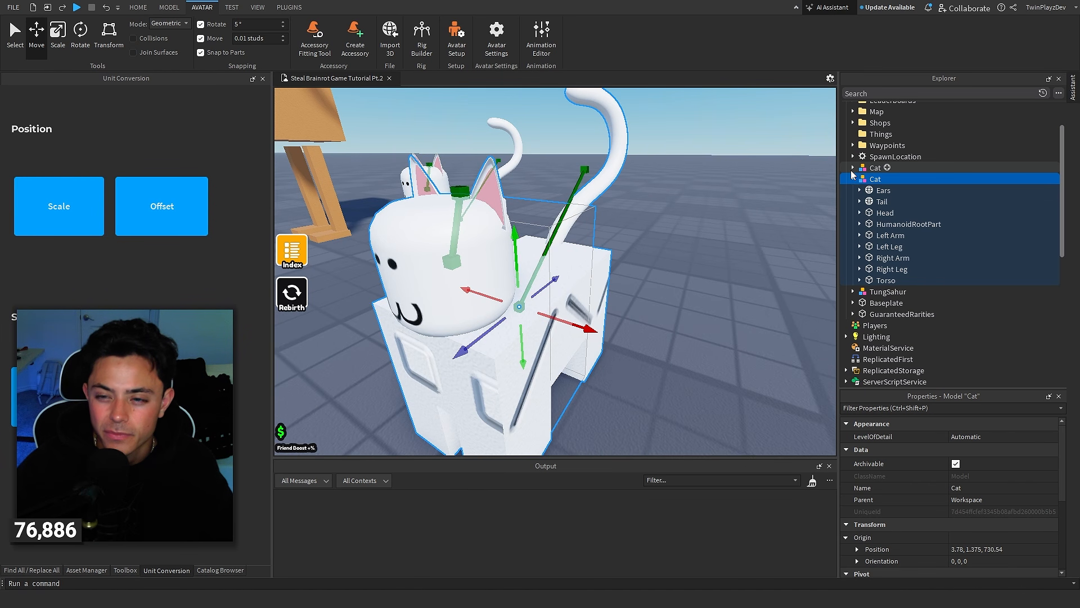
click(853, 167)
click(853, 168)
Move the second Cat model farther away from the first Cat along its red axis and deselect it
scroll(708, 211, up, 10)
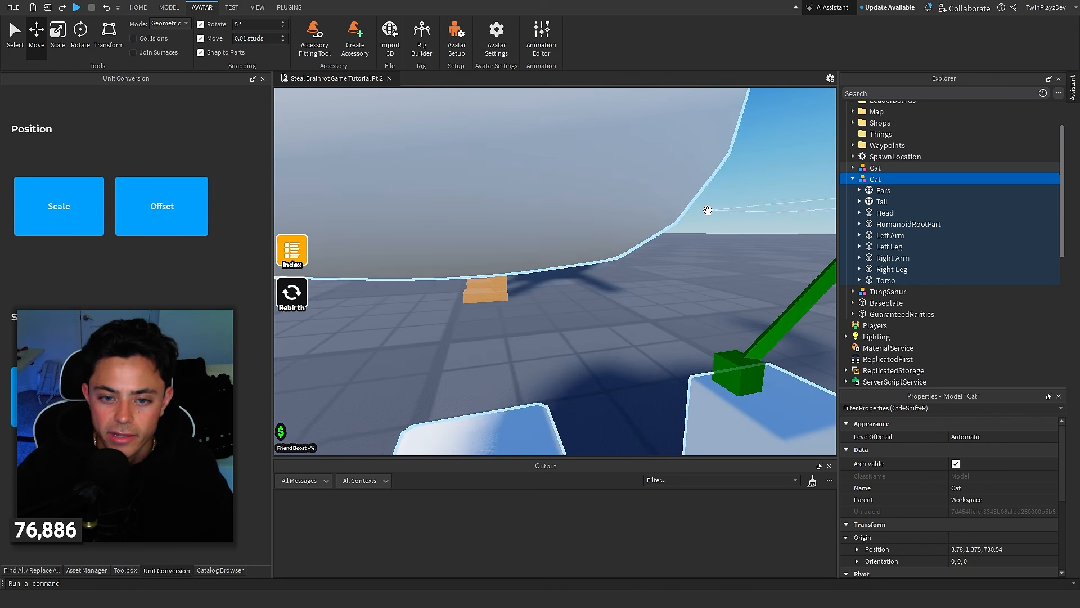
scroll(708, 210, down, 10)
right_drag(690, 232, 690, 232)
scroll(689, 232, up, 5)
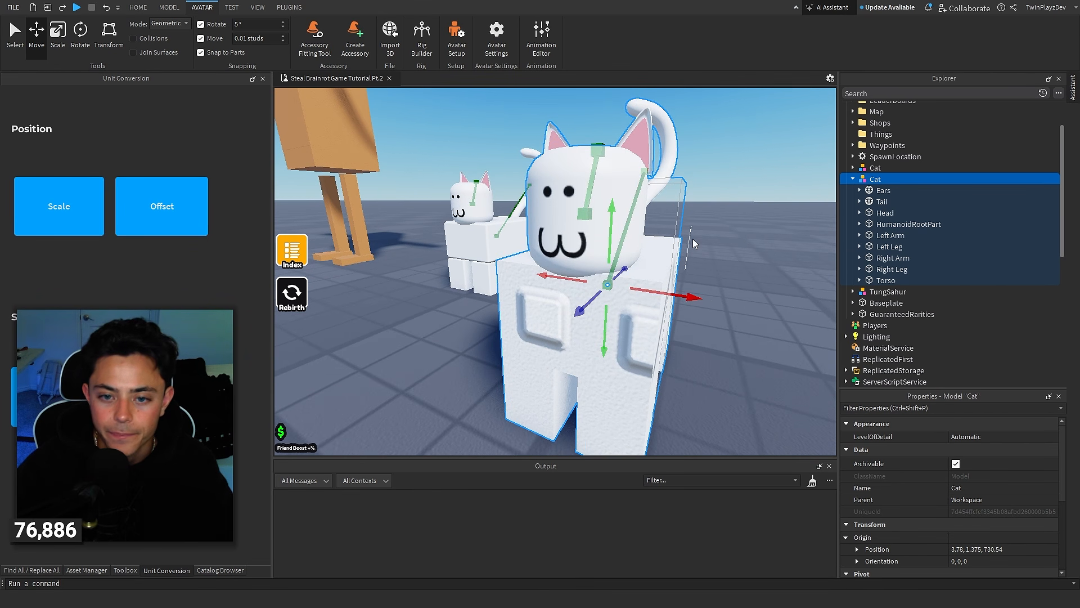
drag(692, 297, 799, 311)
right_drag(713, 222, 714, 223)
click(713, 223)
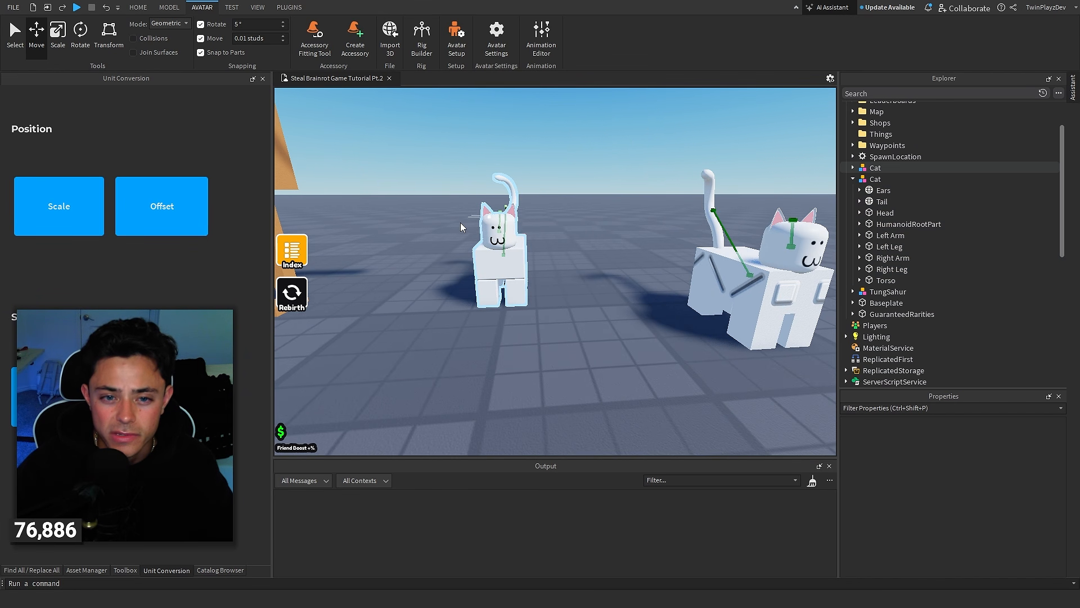
Load the first Cat into the Animation Editor and dock the editor alongside the Output panel
click(541, 36)
click(531, 205)
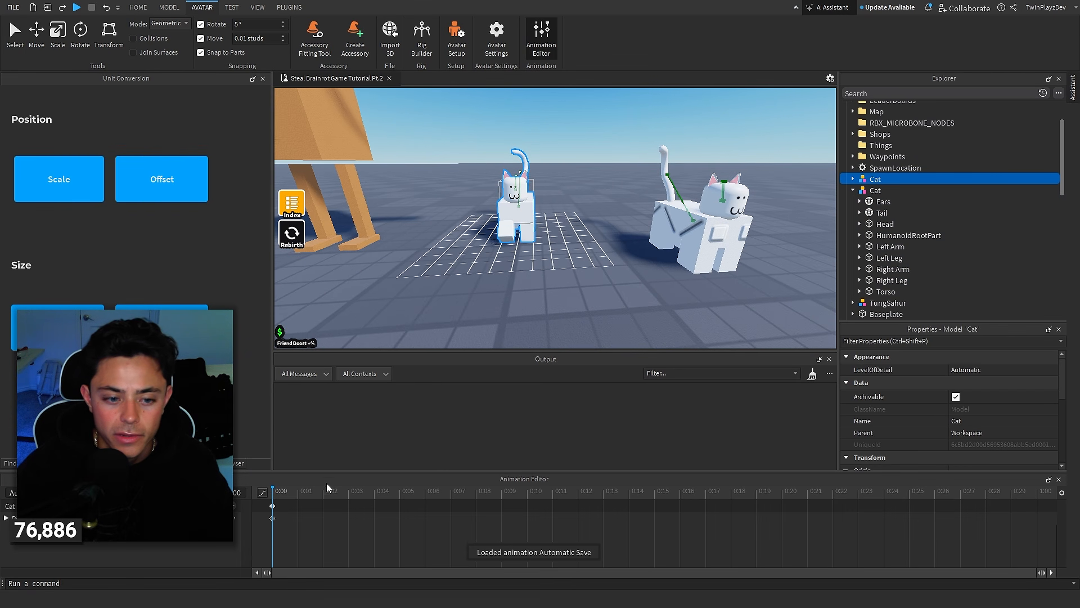
key(w)
right_drag(610, 272, 610, 272)
key(a)
key(s)
drag(525, 482, 551, 411)
scroll(661, 330, down, 2)
right_drag(660, 330, 634, 344)
key(a)
key(w)
Try to pick the second Cat in the viewport for animating, and close the Animation Editor
click(542, 340)
click(713, 221)
key(d)
right_drag(713, 225, 713, 225)
key(w)
right_drag(586, 251, 582, 185)
click(545, 45)
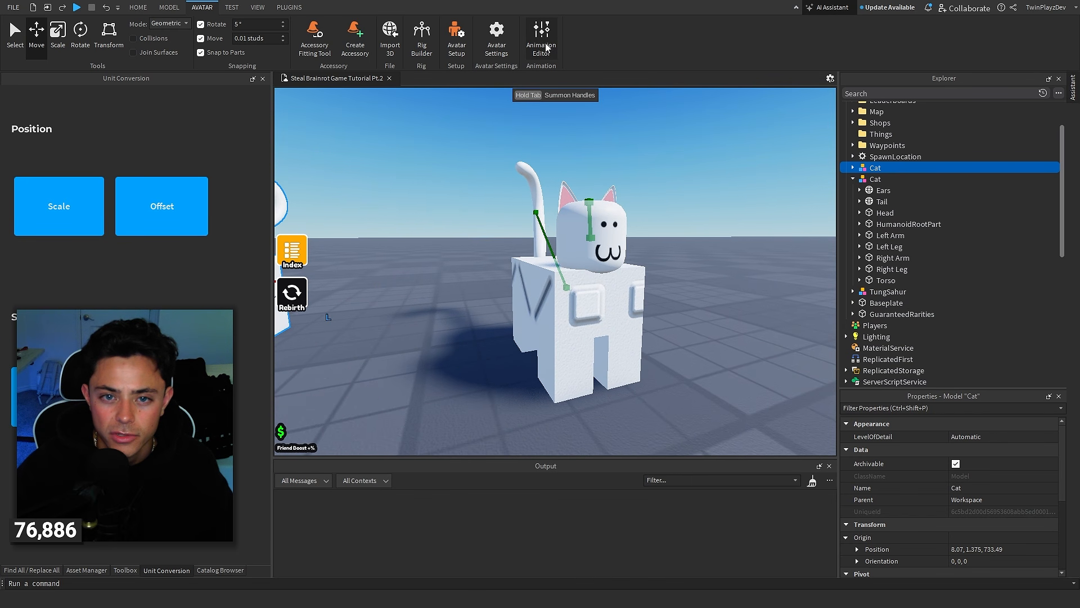
Reopen the Animation Editor and try to load the second Cat from the Workspace into it
click(552, 45)
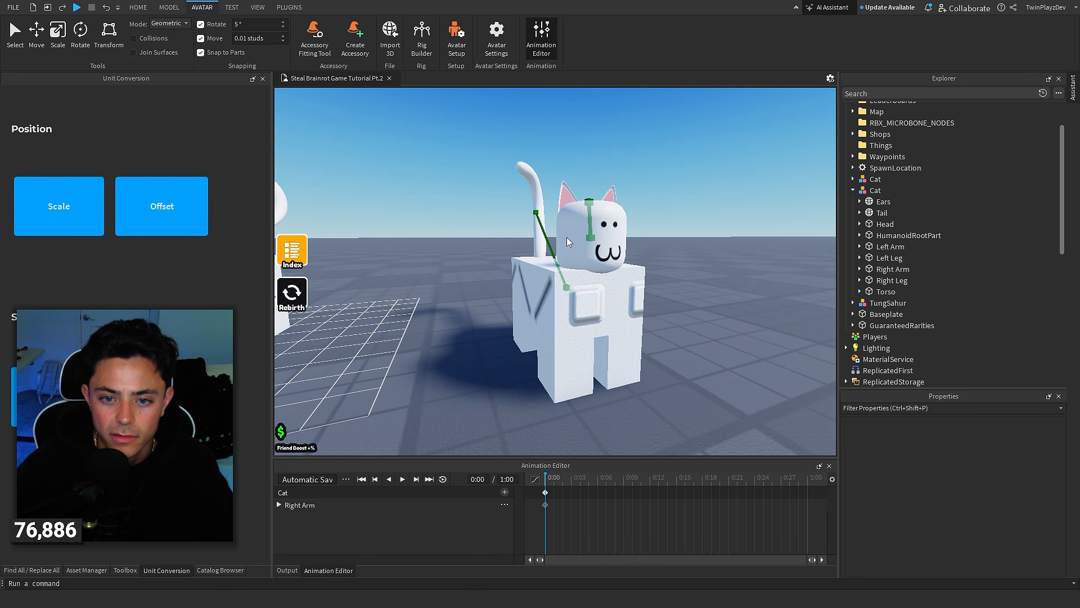
right_drag(595, 304, 602, 298)
key(d)
click(872, 182)
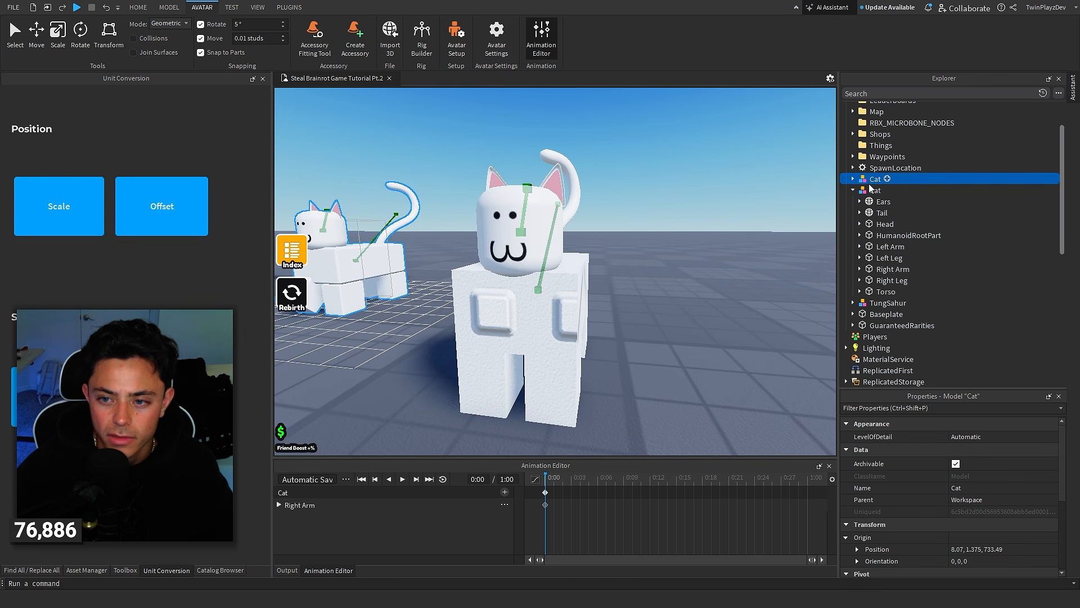
click(870, 193)
click(511, 518)
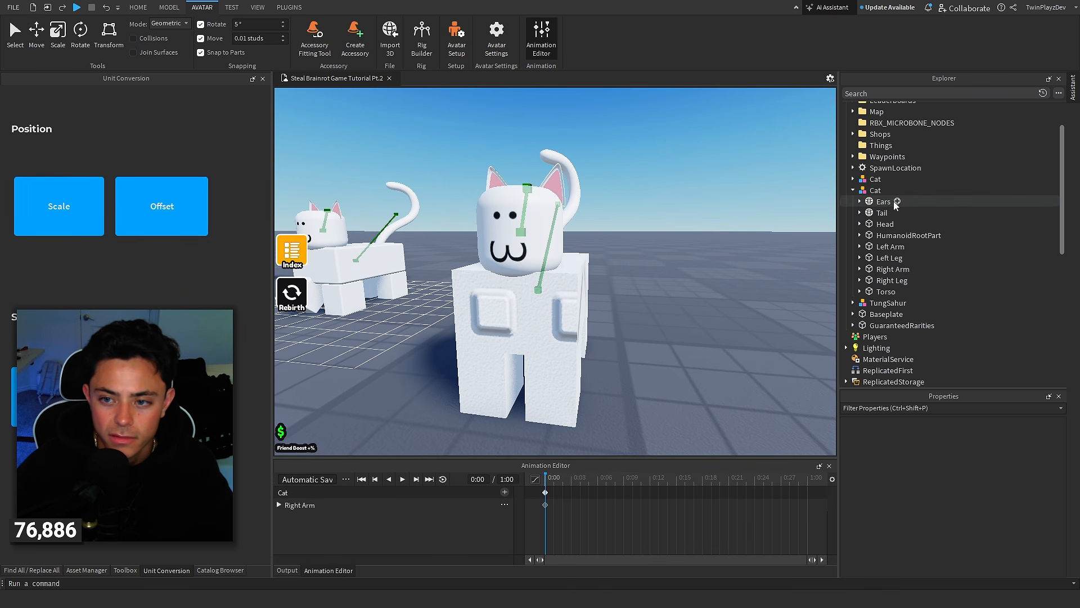
Select the first Cat in the Workspace, frame it in the view, and resume animating it
click(876, 192)
click(868, 170)
click(853, 179)
click(853, 157)
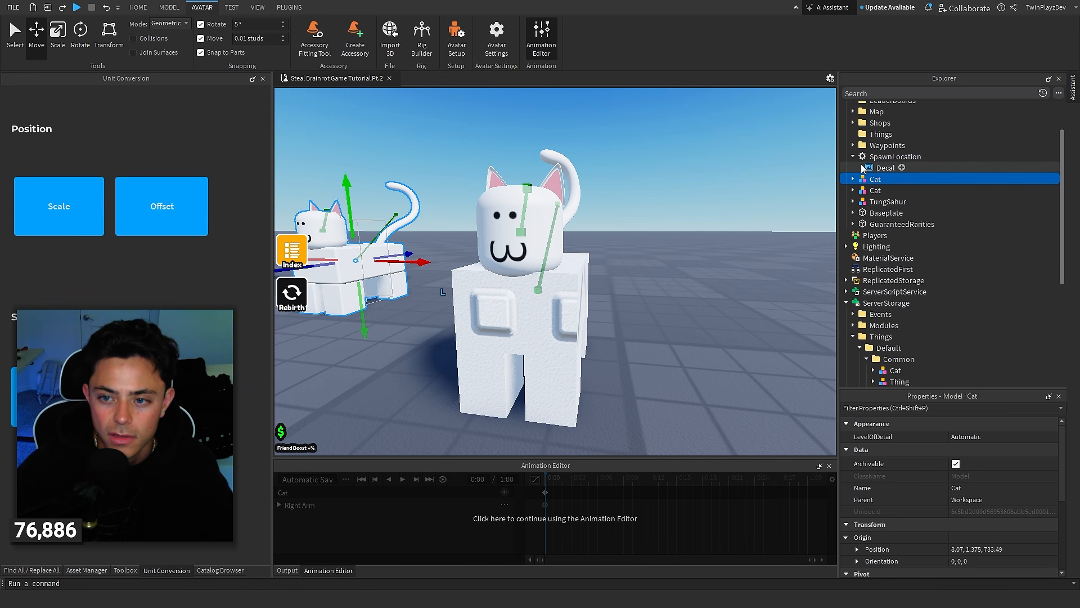
click(853, 156)
key(f)
key(f)
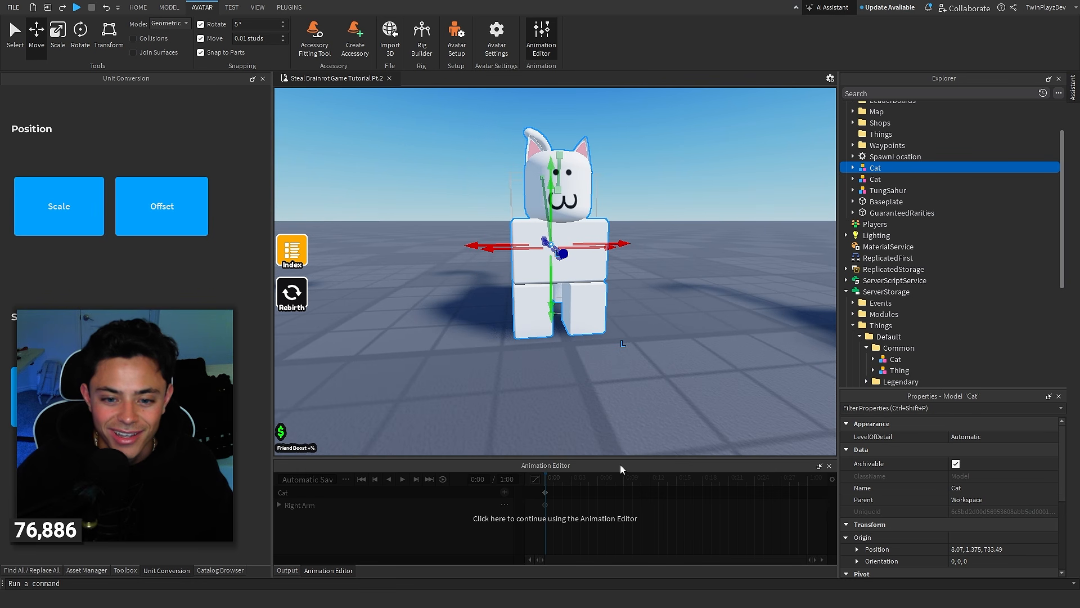
click(622, 493)
Rotate the Cat's Right Arm to a straight-down pose in the Animation Editor and close the editor
right_drag(656, 300, 658, 301)
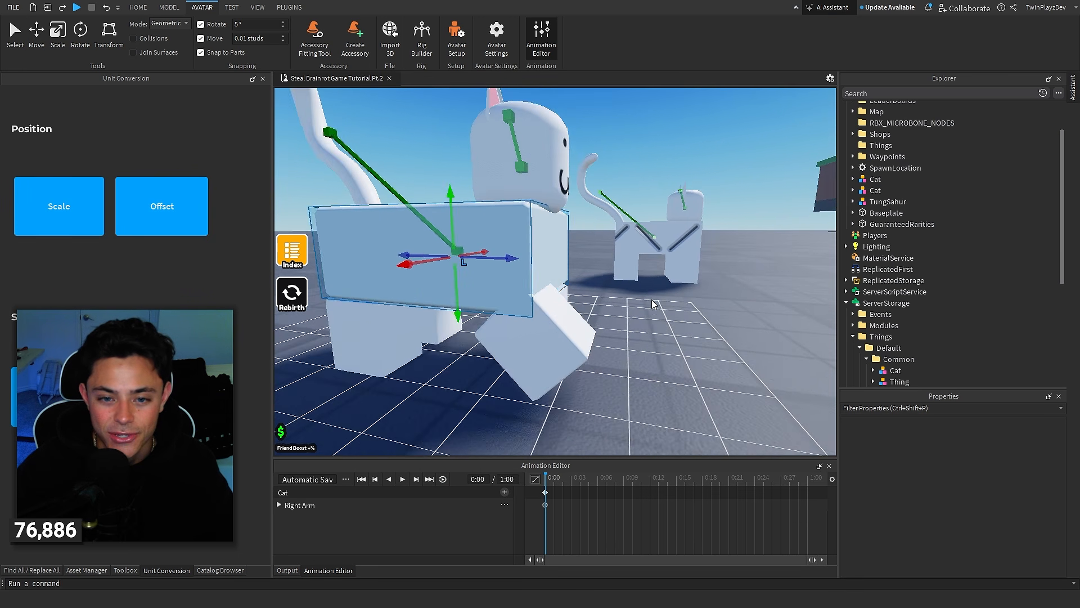
scroll(653, 309, up, 4)
click(613, 353)
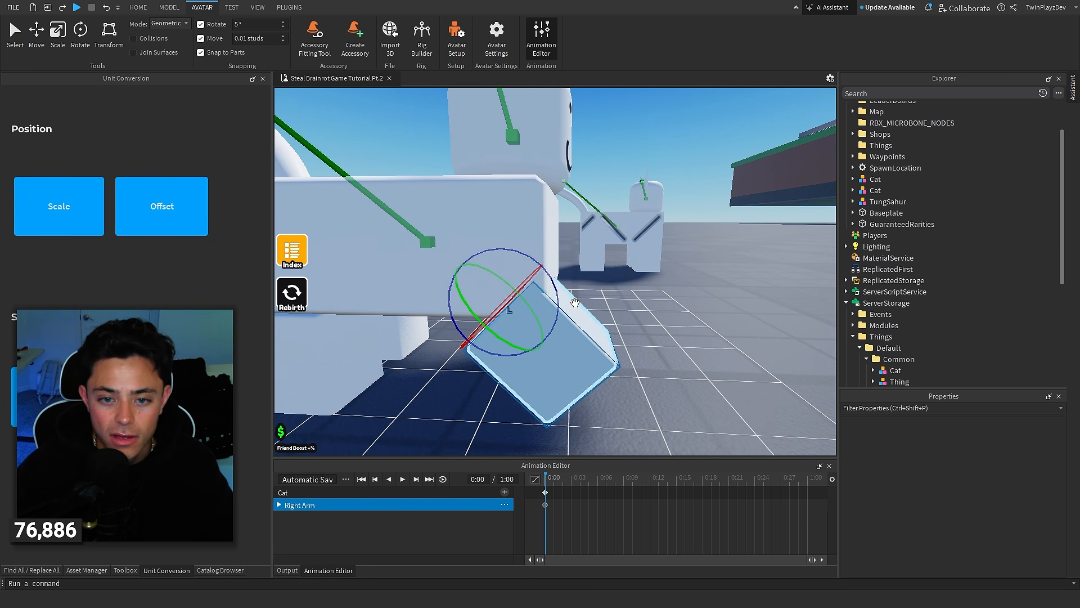
drag(553, 279, 559, 317)
right_drag(635, 332, 636, 333)
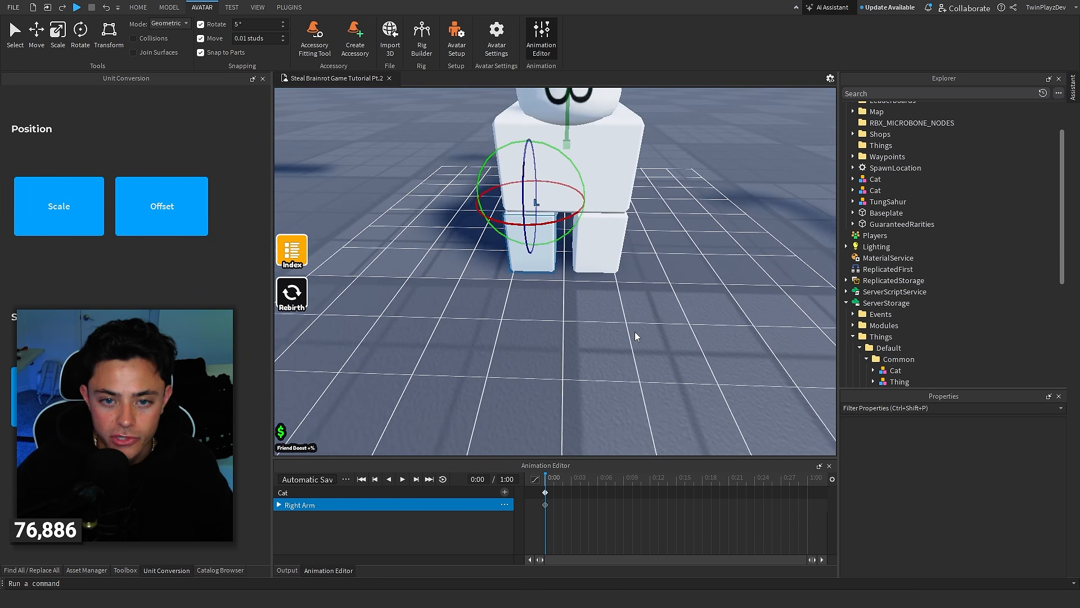
scroll(635, 332, down, 10)
click(541, 37)
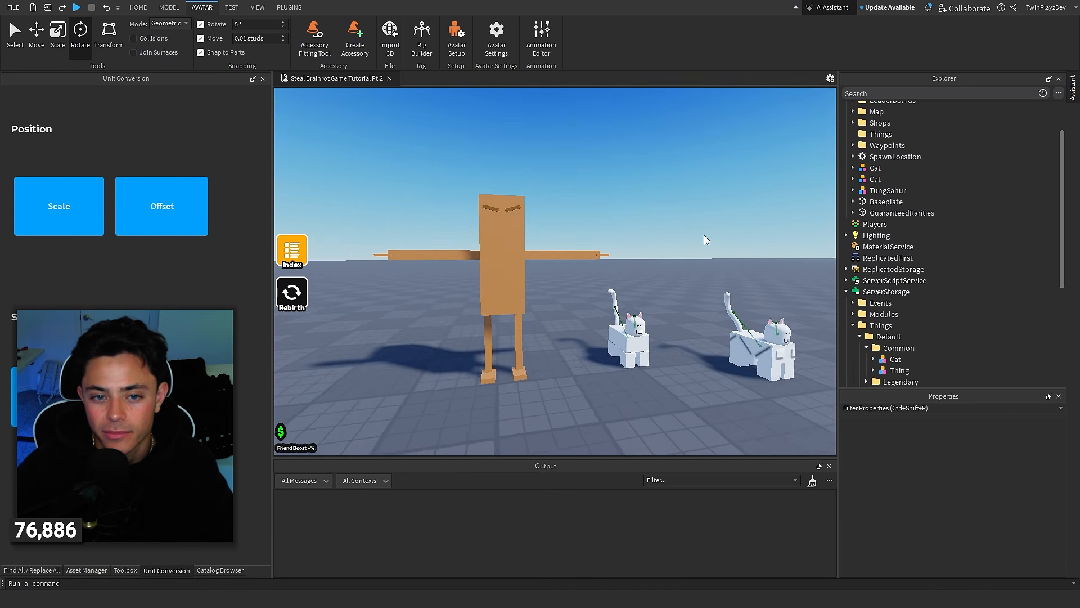
Reposition the first Cat model on the baseplate and deselect it
scroll(631, 346, up, 3)
click(633, 347)
drag(633, 347, 633, 349)
right_drag(632, 350, 632, 350)
click(775, 333)
right_drag(776, 333, 776, 333)
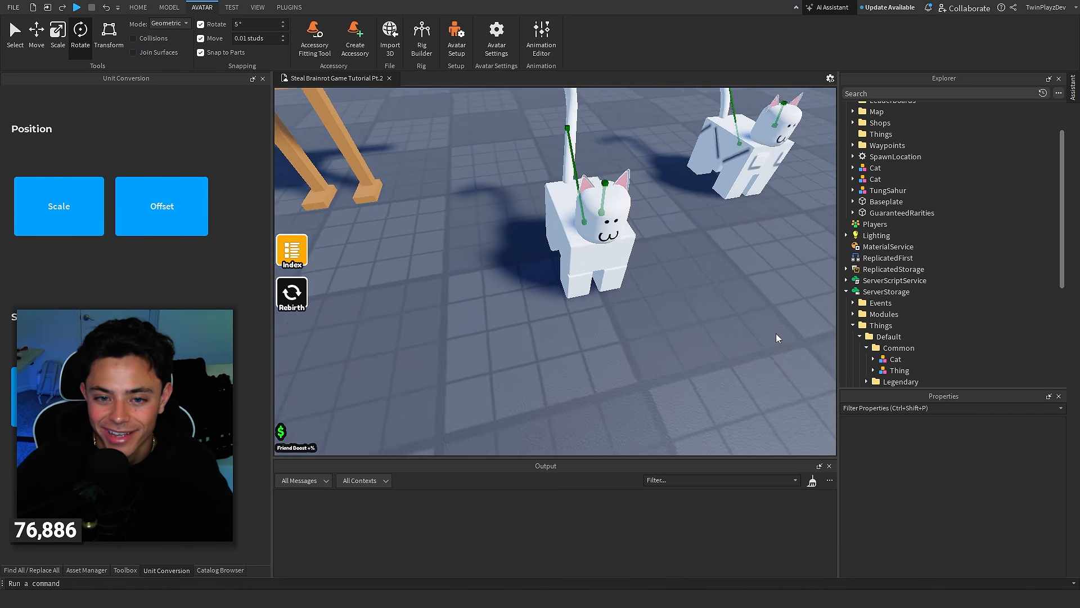
scroll(776, 333, down, 8)
Insert a new block part on the baseplate in front of the TungSahur and Cat models
click(138, 7)
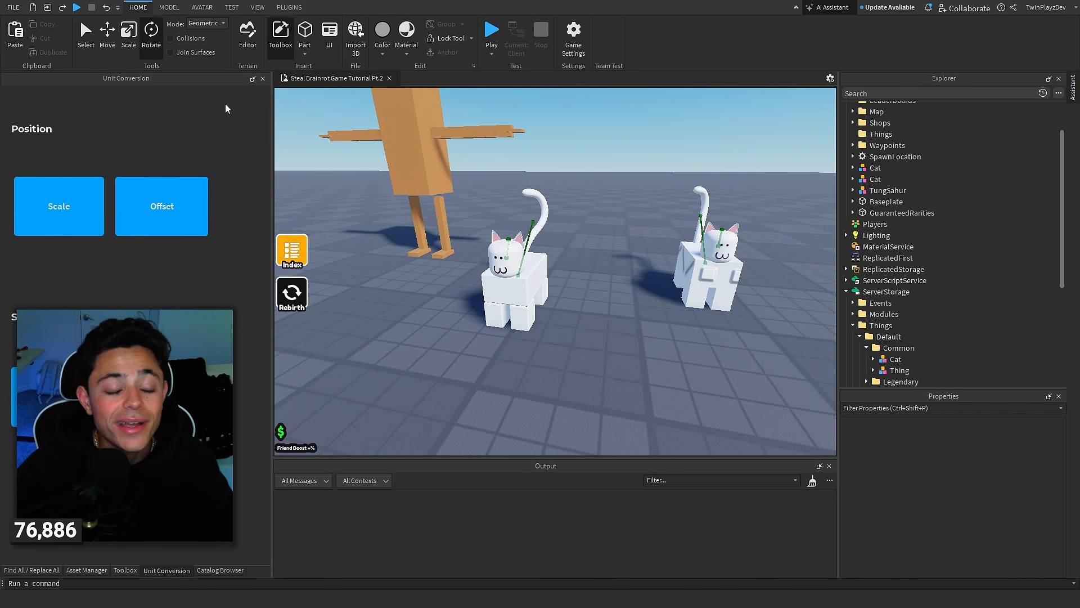
right_drag(403, 217, 403, 218)
right_drag(458, 198, 458, 198)
click(305, 33)
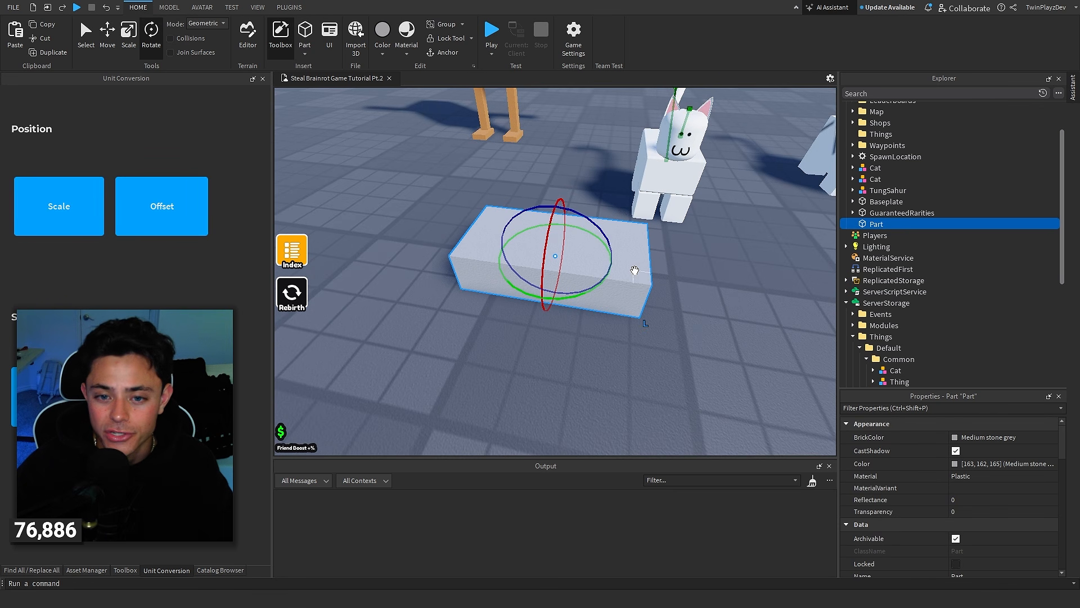
right_drag(635, 271, 635, 270)
drag(635, 270, 375, 219)
right_drag(375, 219, 376, 219)
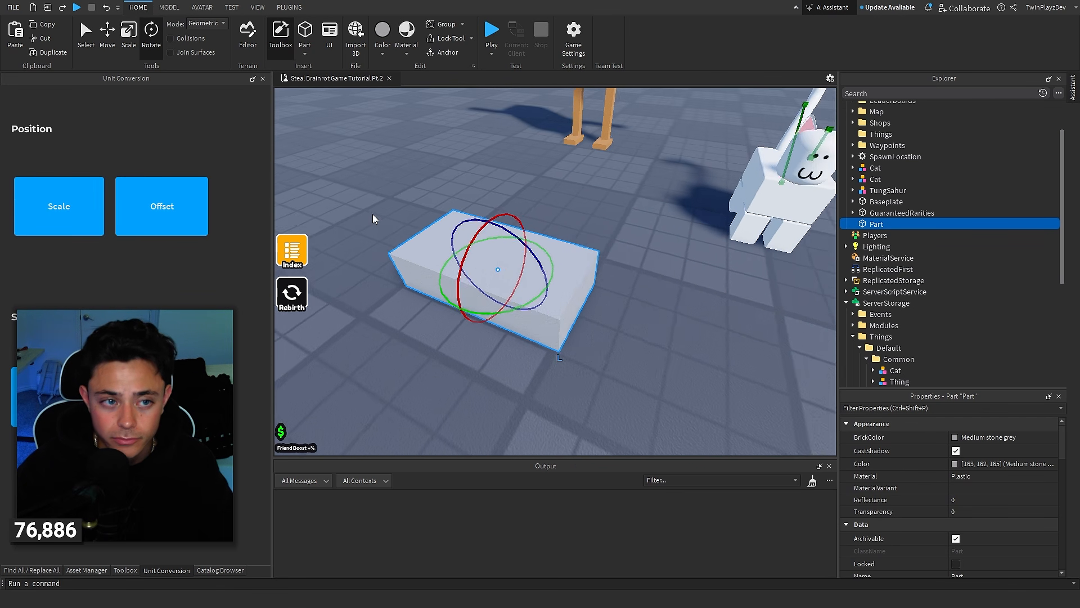
Scale the new block part down in width and length into a small narrow bar
key(ctrl+3)
drag(448, 242, 562, 276)
right_drag(562, 275, 563, 274)
drag(495, 269, 487, 263)
right_drag(487, 263, 488, 263)
drag(488, 263, 495, 264)
right_drag(495, 264, 495, 265)
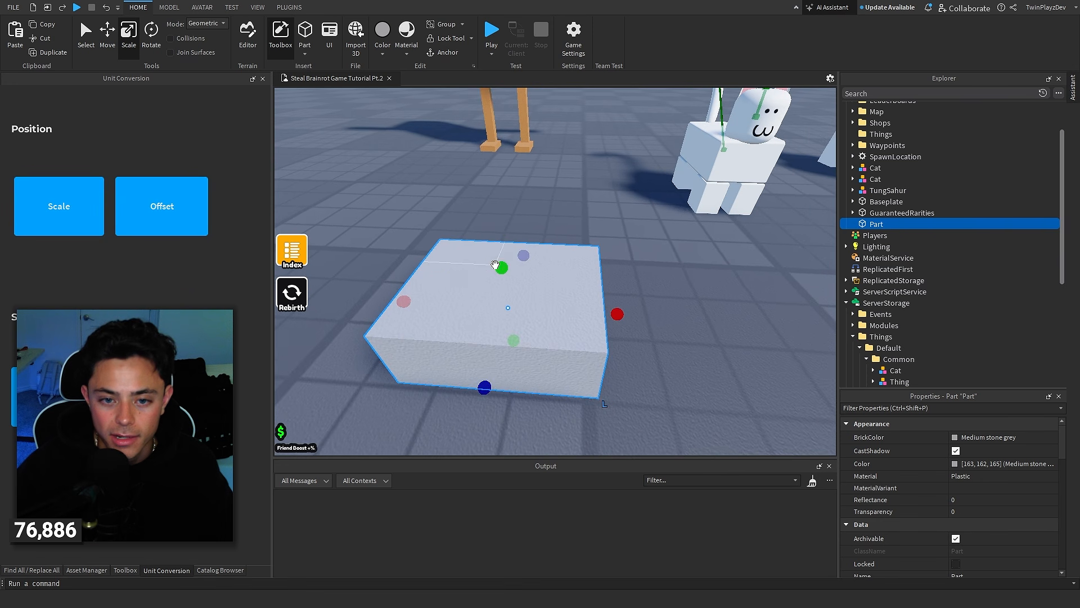
drag(495, 264, 567, 322)
right_drag(567, 321, 568, 323)
drag(685, 373, 547, 354)
drag(536, 309, 530, 320)
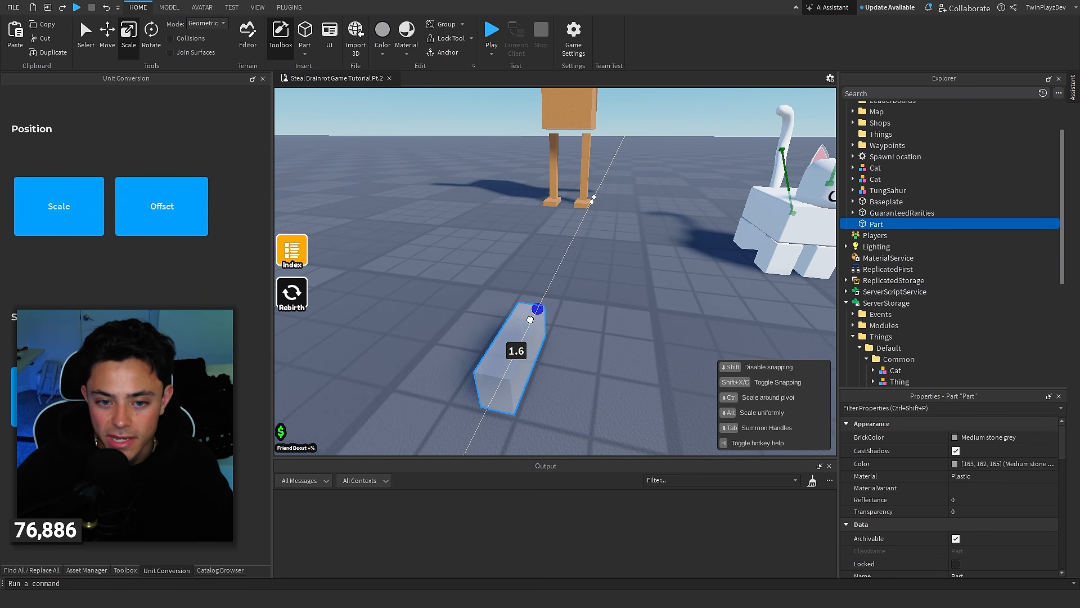
Shorten the bar's depth and stretch its height to form a tall, thin upright stick
drag(508, 357, 489, 324)
right_drag(489, 323, 489, 323)
drag(489, 324, 497, 251)
right_drag(496, 251, 503, 256)
key(w)
drag(505, 210, 513, 257)
Group the stick into a model named StickCharacter and select the part inside it
key(ctrl+g)
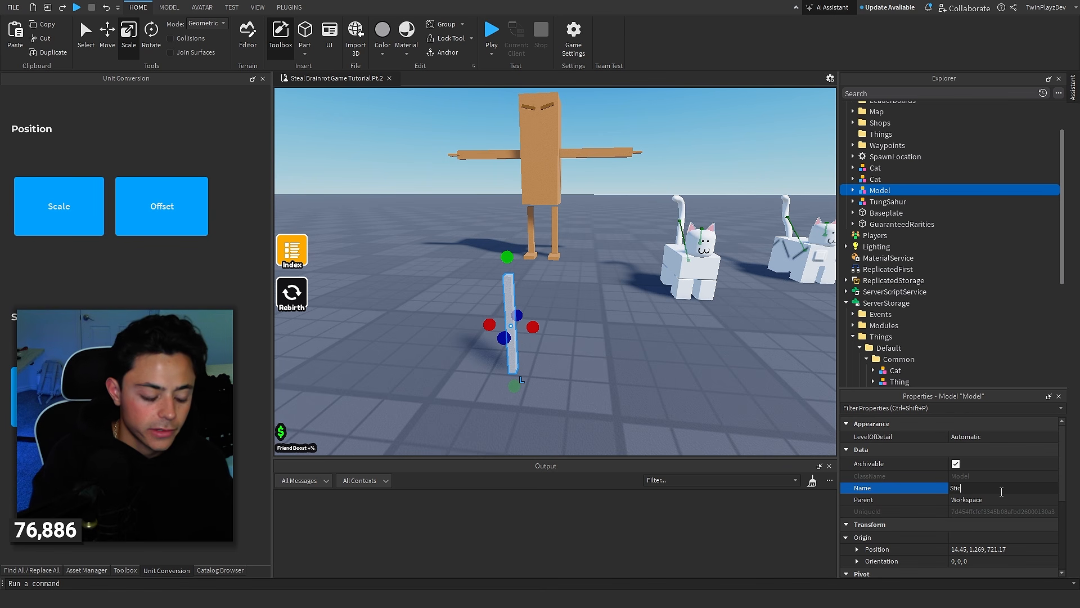
click(869, 201)
key(w)
right_drag(619, 303, 620, 307)
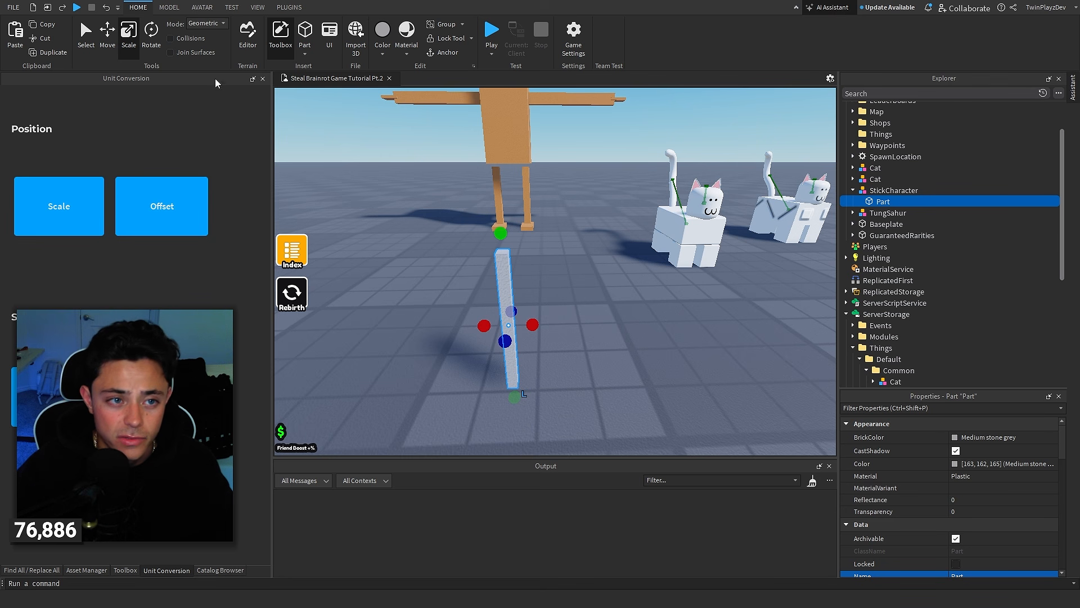
Duplicate the stick part and move the copy 1.31 studs sideways to form a second leg
key(ctrl+d)
drag(558, 329, 650, 331)
scroll(979, 461, down, 3)
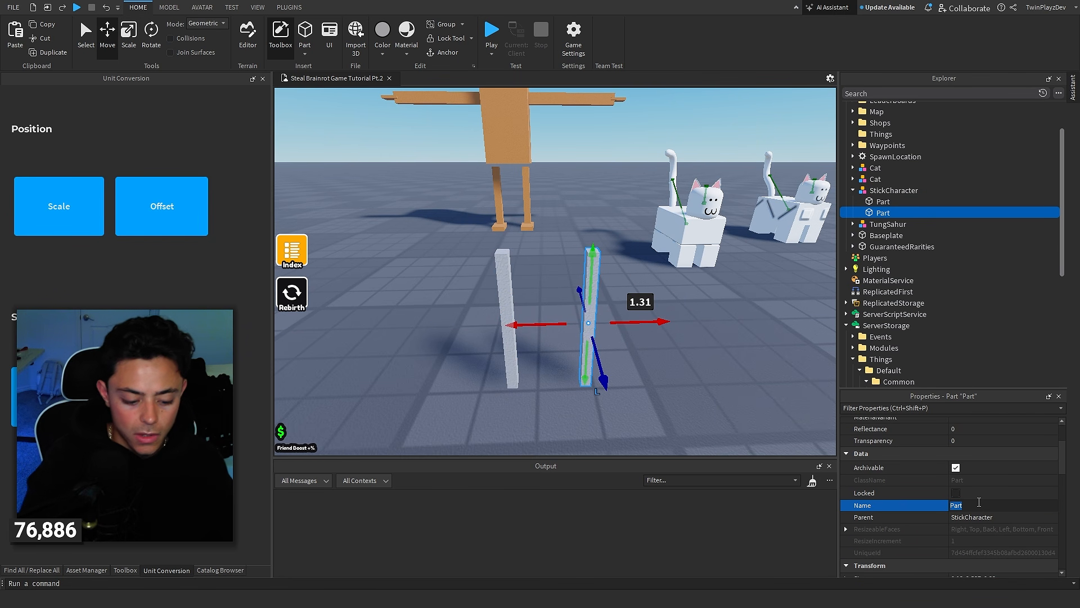
Following the Cat's part names, rename the copied stick Left Leg and the original stick Right Leg
click(854, 179)
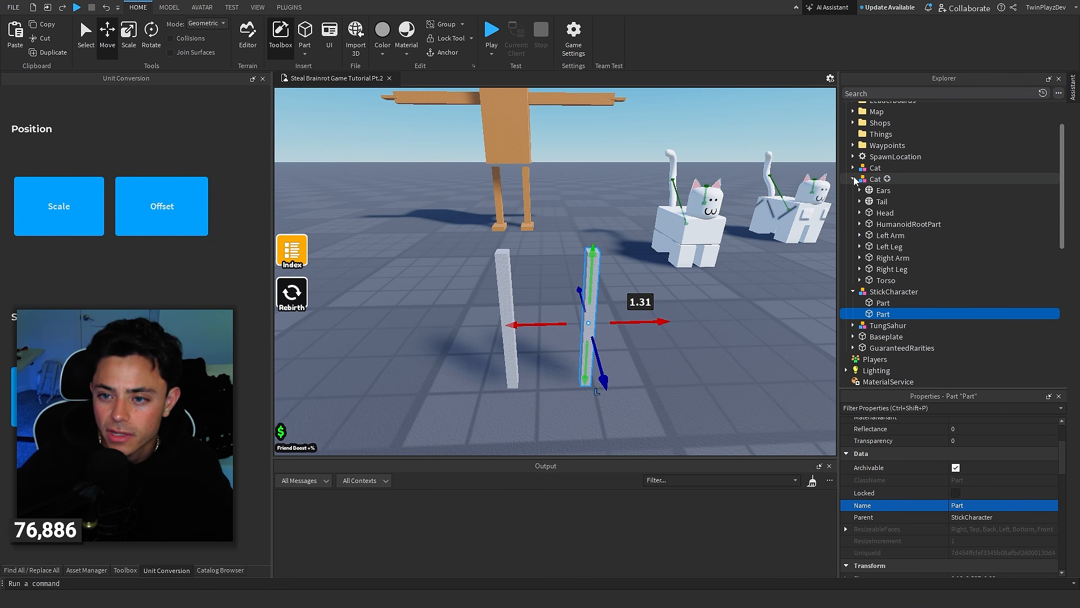
click(853, 179)
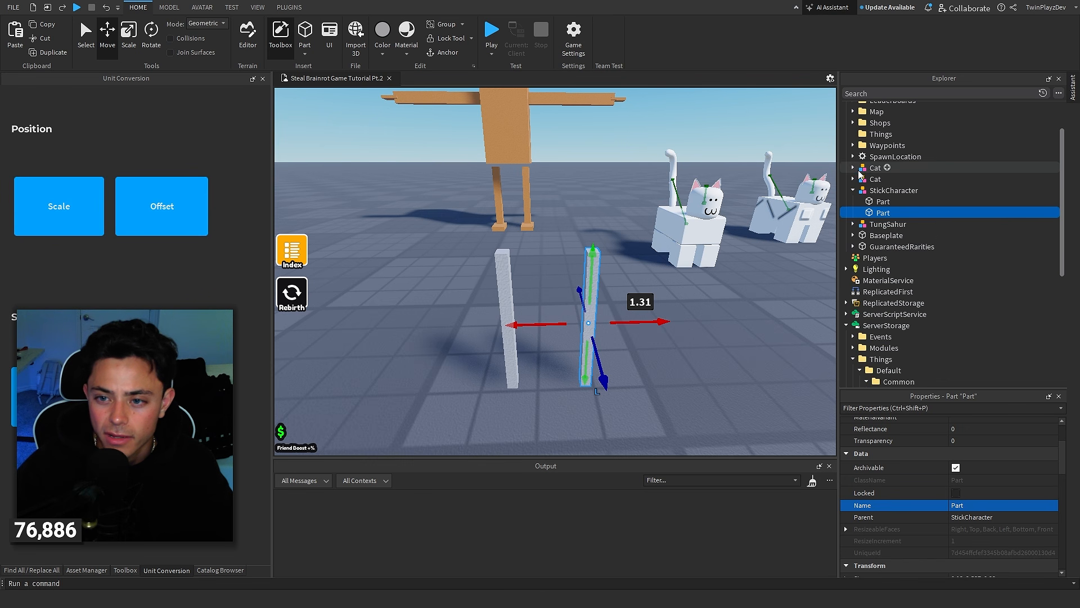
click(863, 168)
click(854, 169)
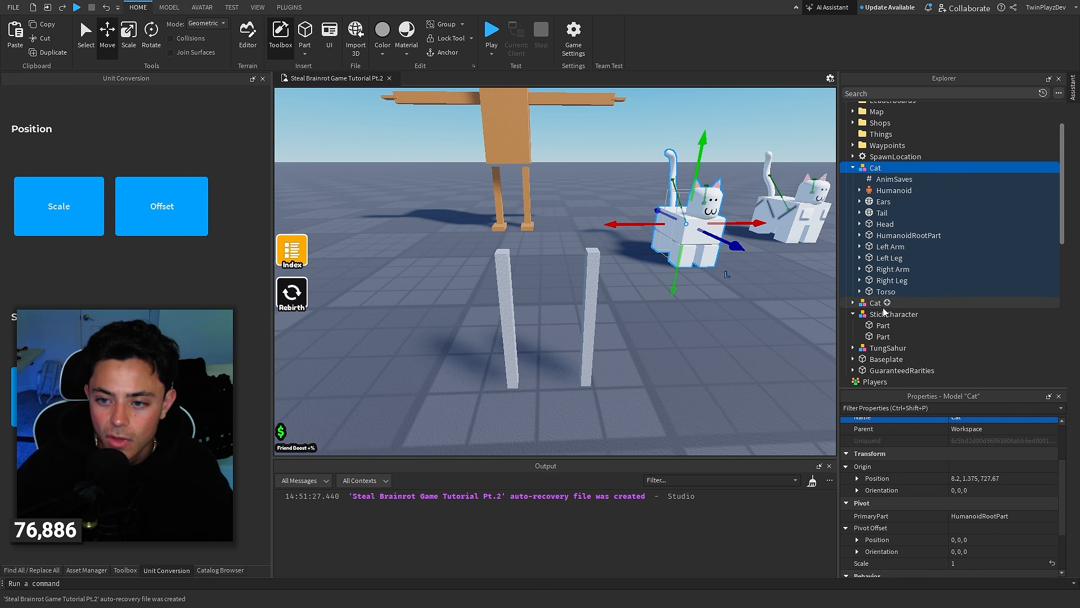
click(878, 336)
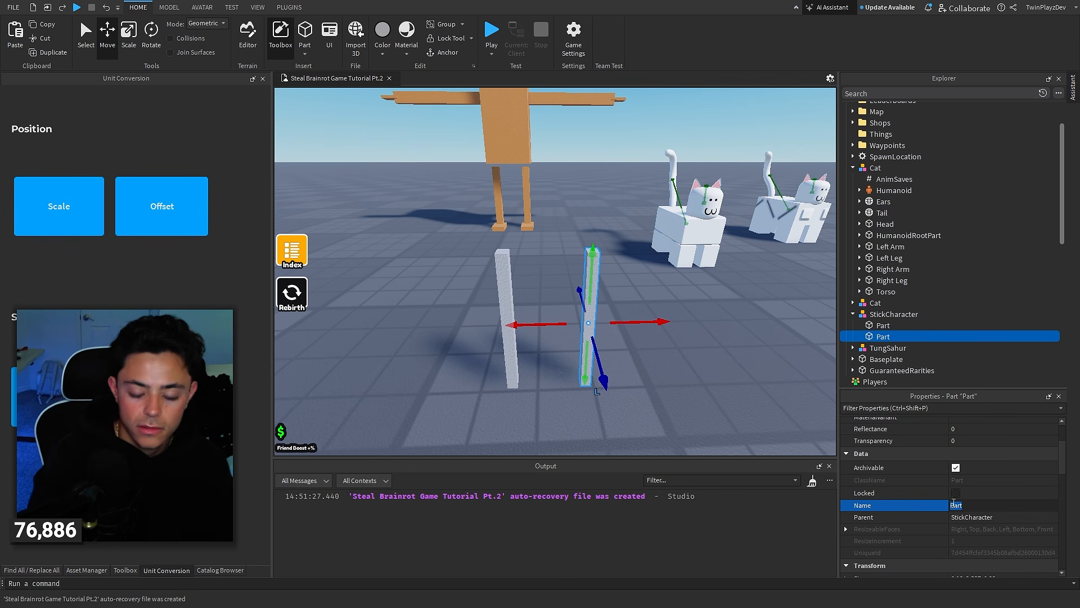
click(884, 326)
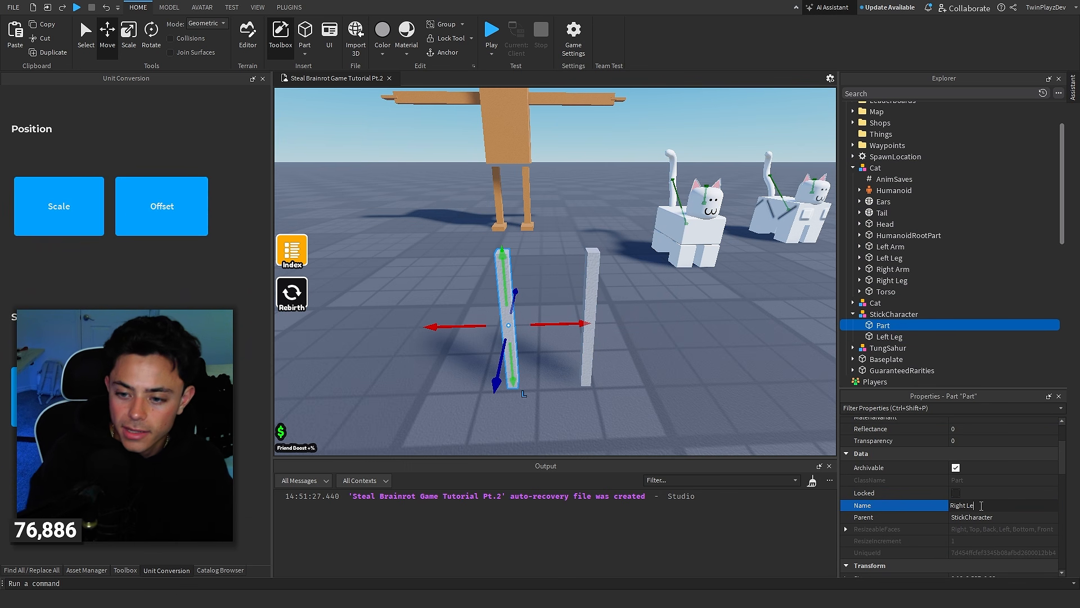
Duplicate the Right Leg and rescale the copy into a thin bar spanning the tops of both legs
key(ctrl+d)
key(ctrl+3)
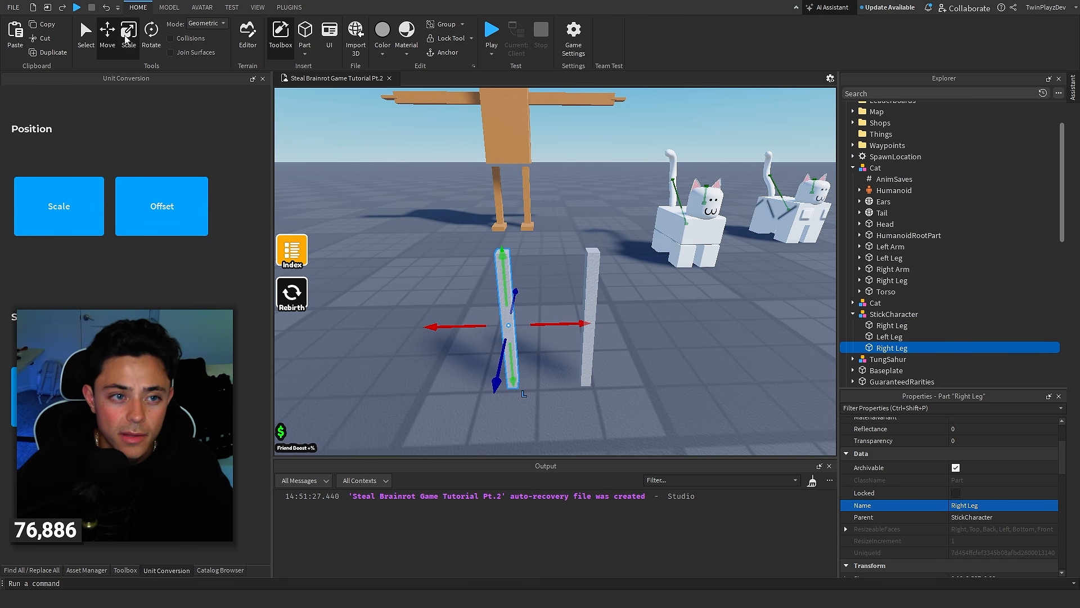
drag(507, 237, 521, 277)
drag(527, 257, 616, 260)
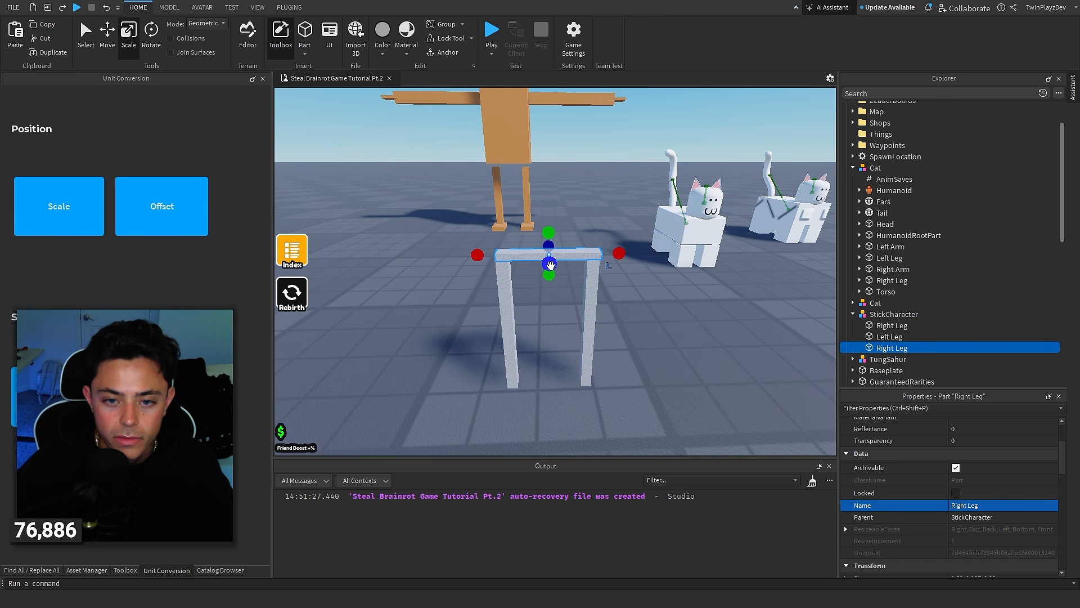
Adjust the bar's depth, stretch its height into a tall body block above the legs, and rename it Torso
drag(550, 264, 512, 267)
key(d)
right_drag(512, 267, 510, 265)
drag(567, 261, 533, 263)
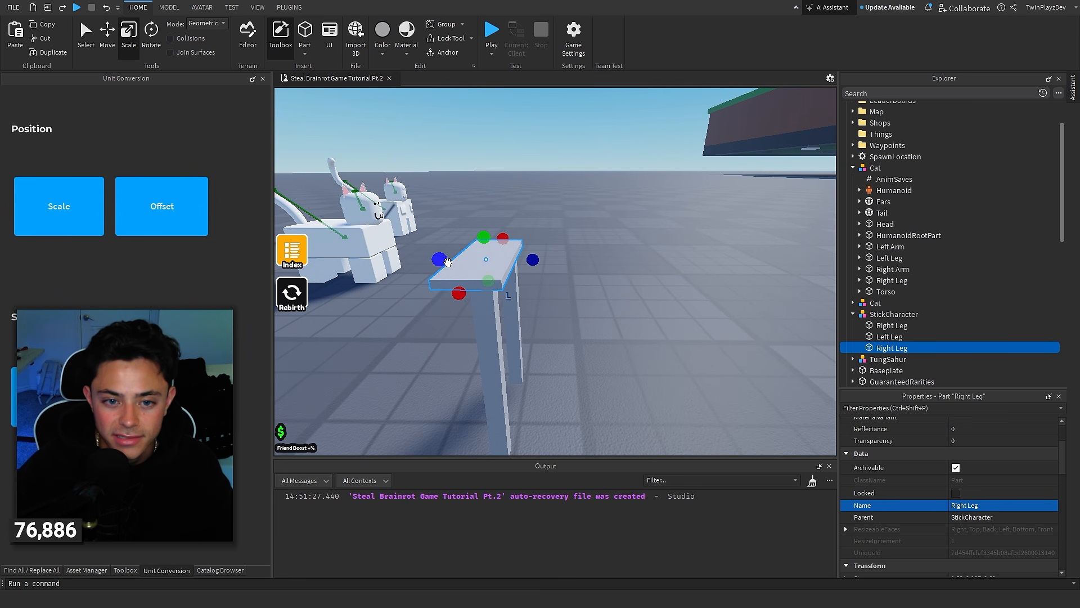
drag(447, 262, 547, 155)
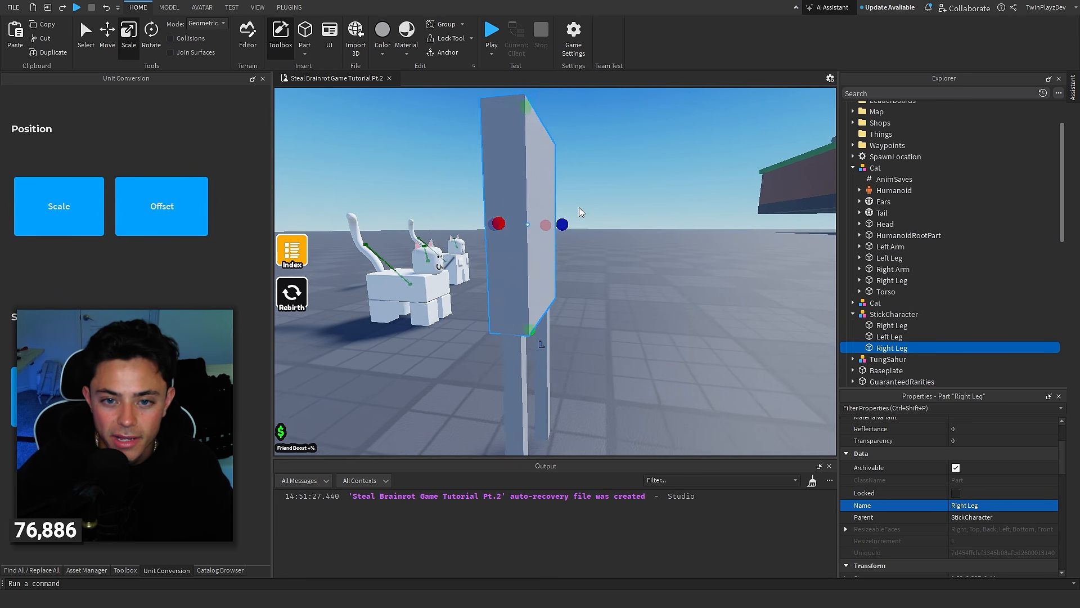
key(d)
right_drag(580, 209, 580, 208)
key(w)
key(s)
click(969, 505)
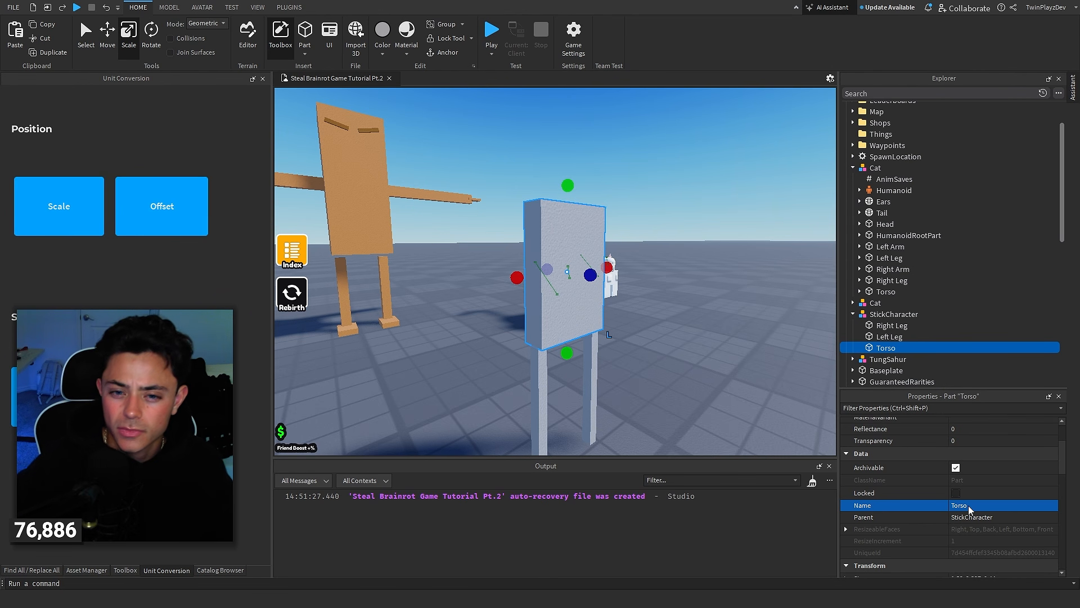
Duplicate the Torso, narrow the copy to a thin strip at the torso's side, and tilt it outward
right_drag(698, 289, 698, 289)
key(d)
key(w)
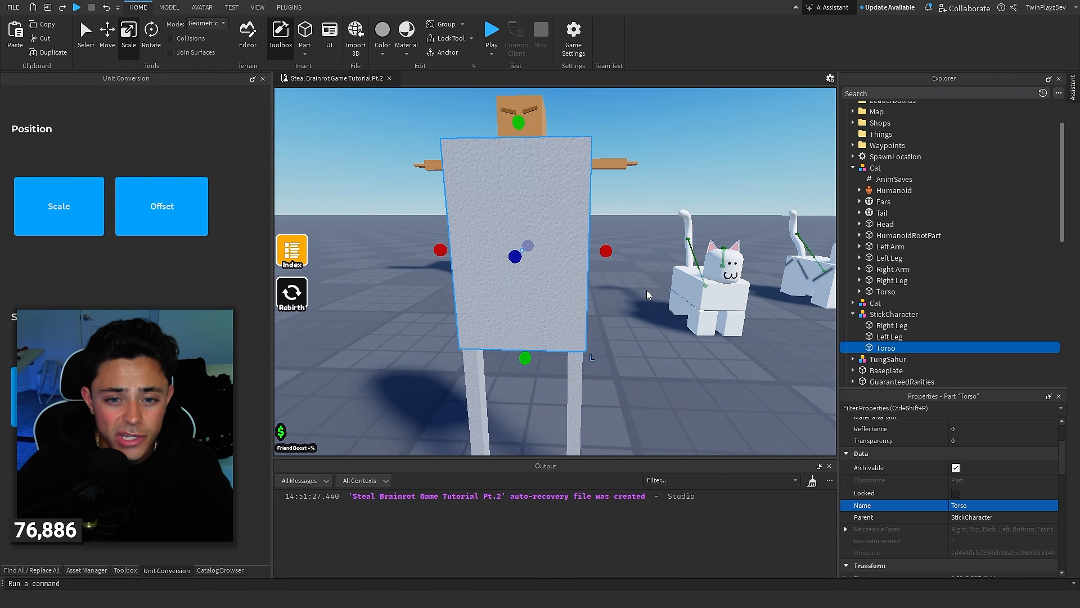
key(ctrl+d)
drag(441, 251, 555, 262)
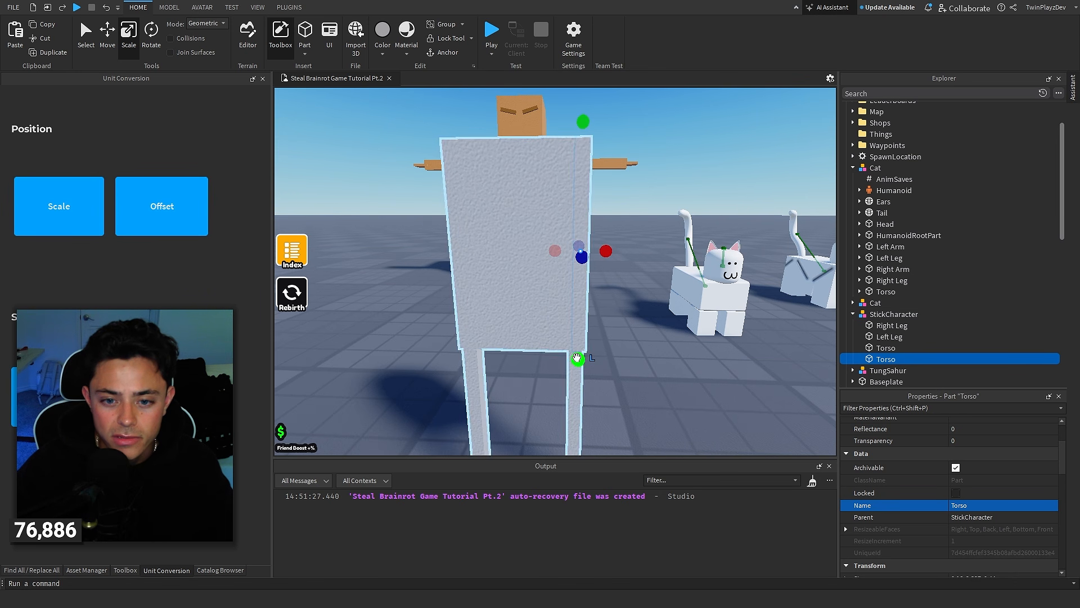
drag(598, 212, 594, 194)
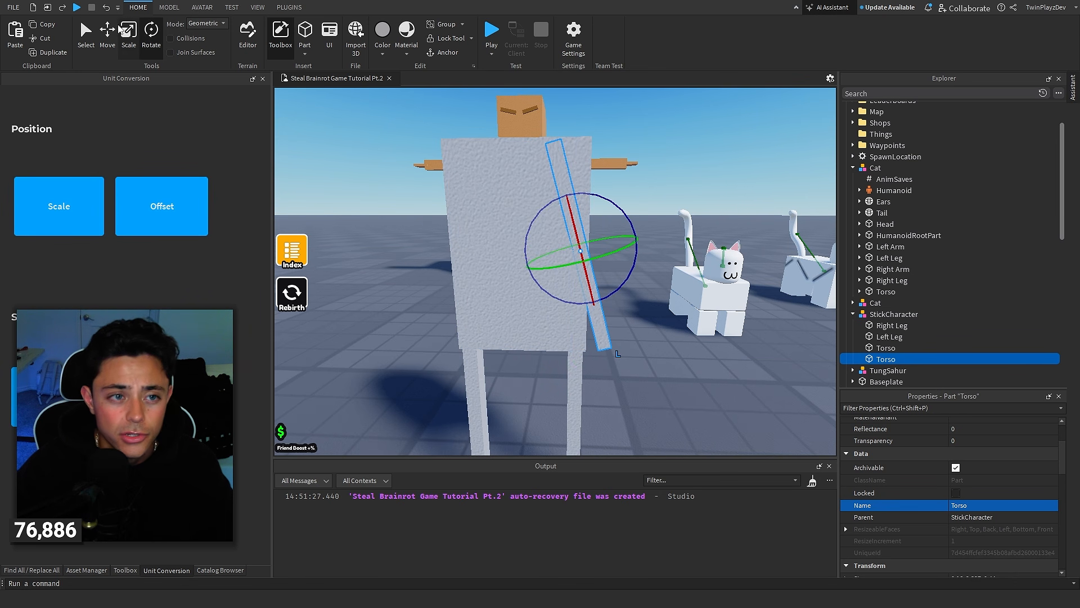
Position the tilted strip against the torso's shoulder as an arm and rename it Left Arm
drag(587, 260, 582, 242)
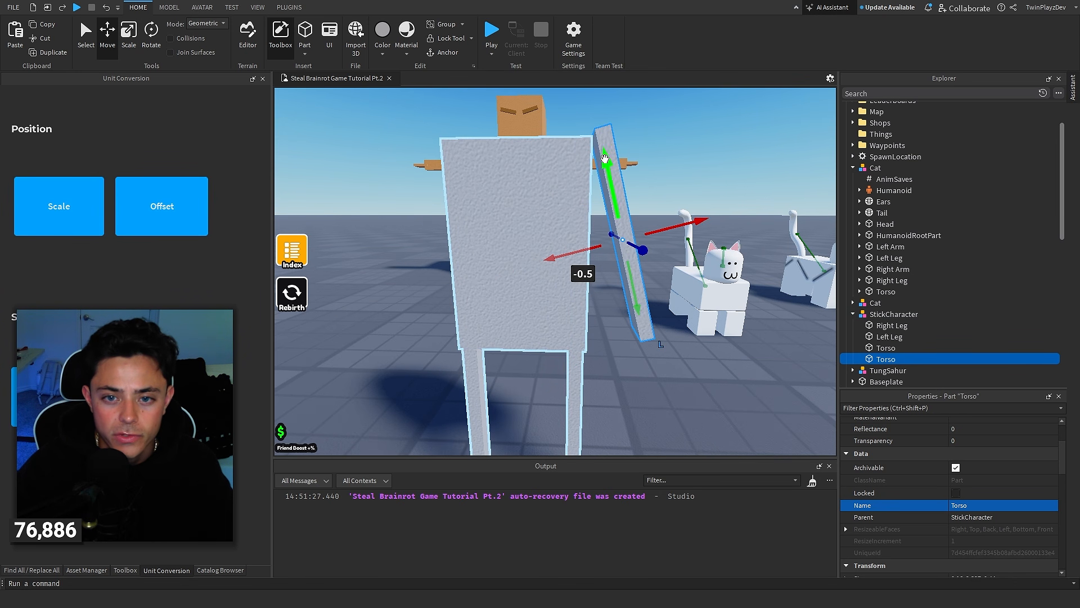
mouse_move(605, 159)
mouse_down()
mouse_move(614, 186)
mouse_move(610, 174)
mouse_up()
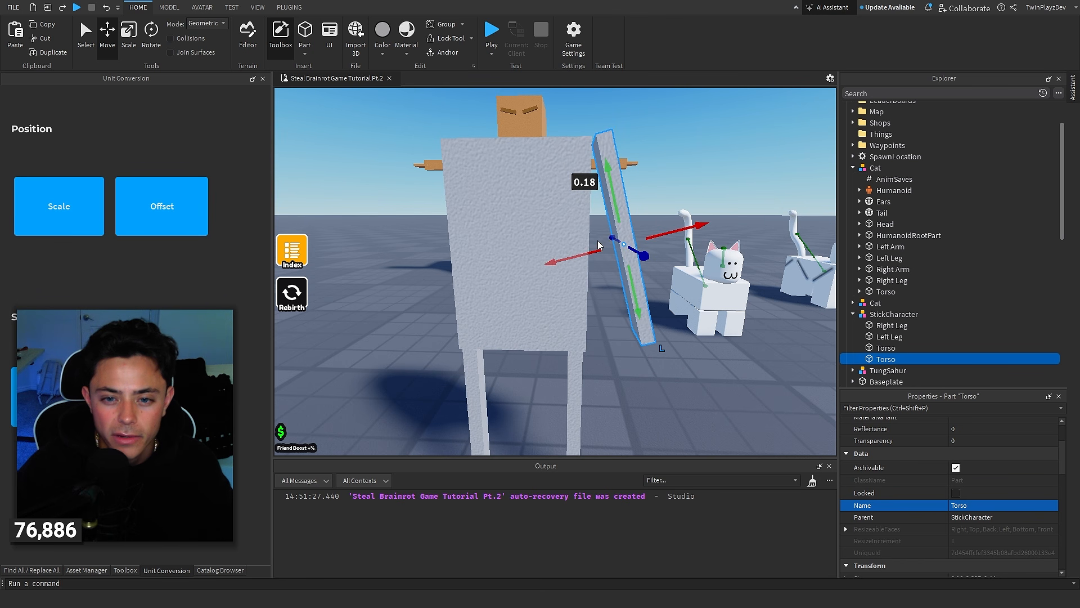
drag(593, 247, 580, 250)
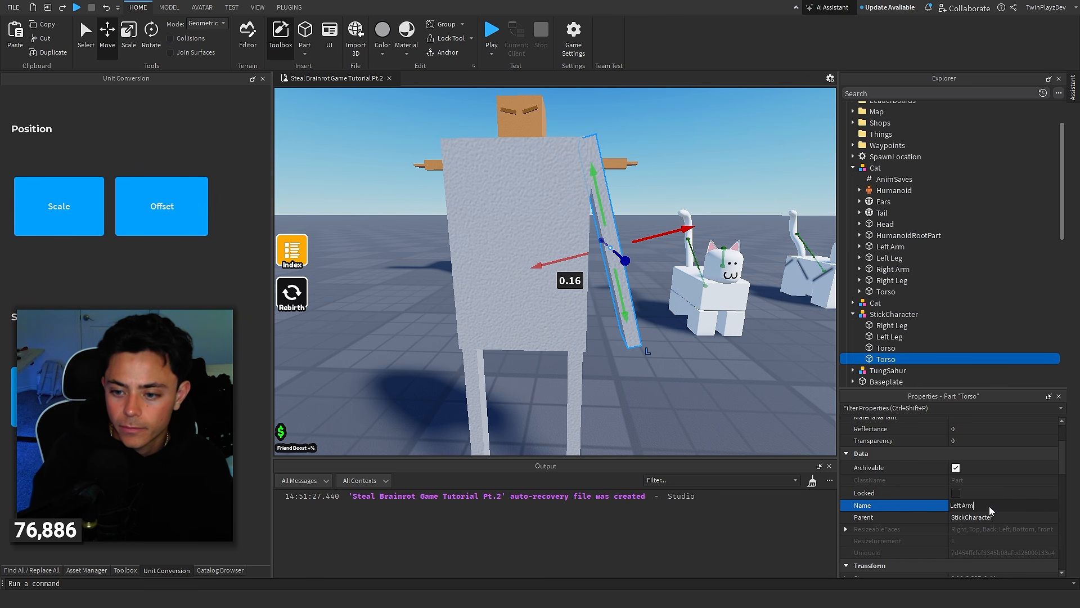
Duplicate the Left Arm and rotate the copy until it slants in the opposite direction
key(ctrl+d)
key(ctrl+r)
key(ctrl+r)
key(ctrl+r)
key(ctrl+r)
key(ctrl+r)
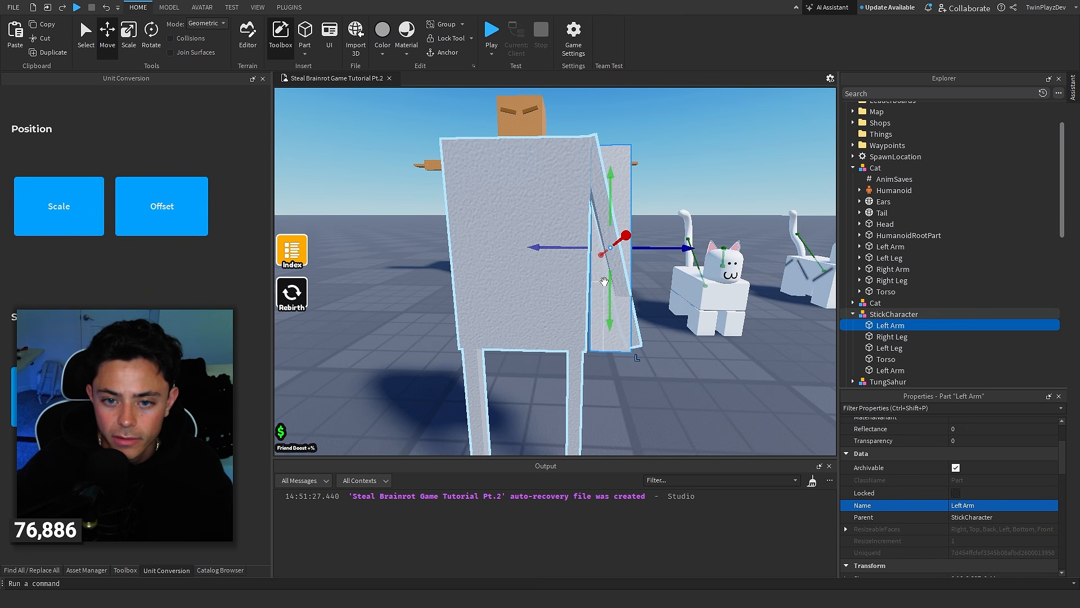
key(ctrl+r)
Position the copied arm against the torso's opposite side and rename it Right Arm
drag(573, 240, 422, 206)
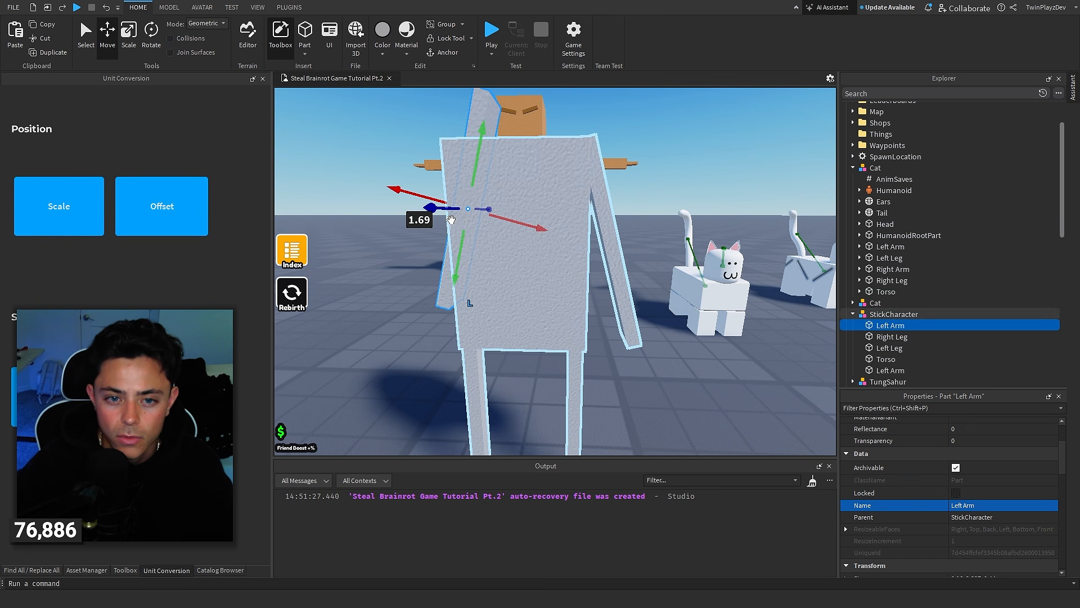
drag(461, 245, 461, 246)
drag(428, 279, 428, 280)
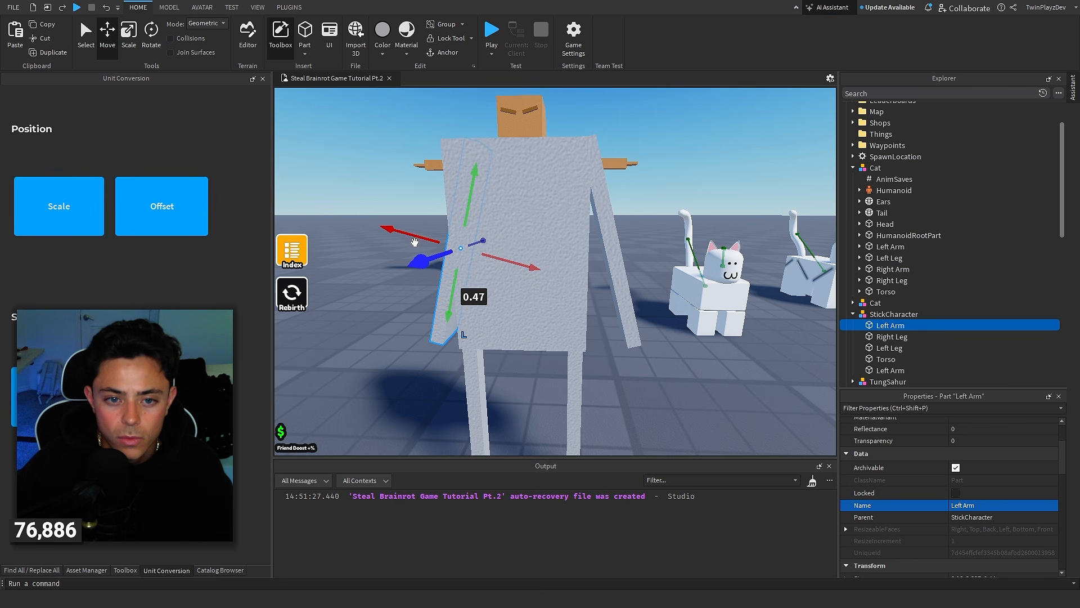
drag(412, 235, 394, 230)
drag(433, 278, 427, 284)
drag(398, 236, 394, 235)
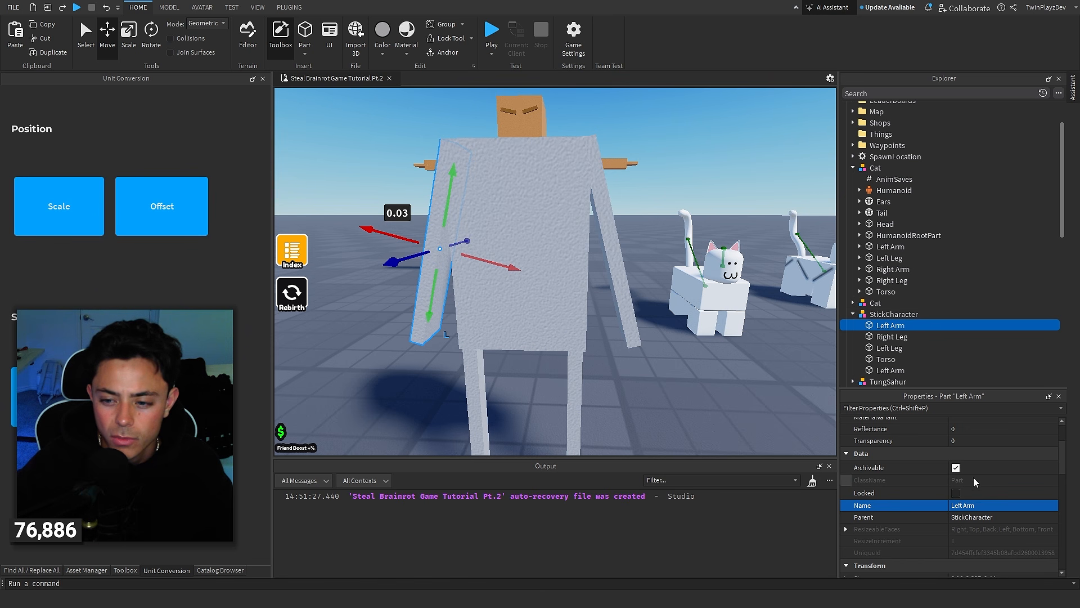
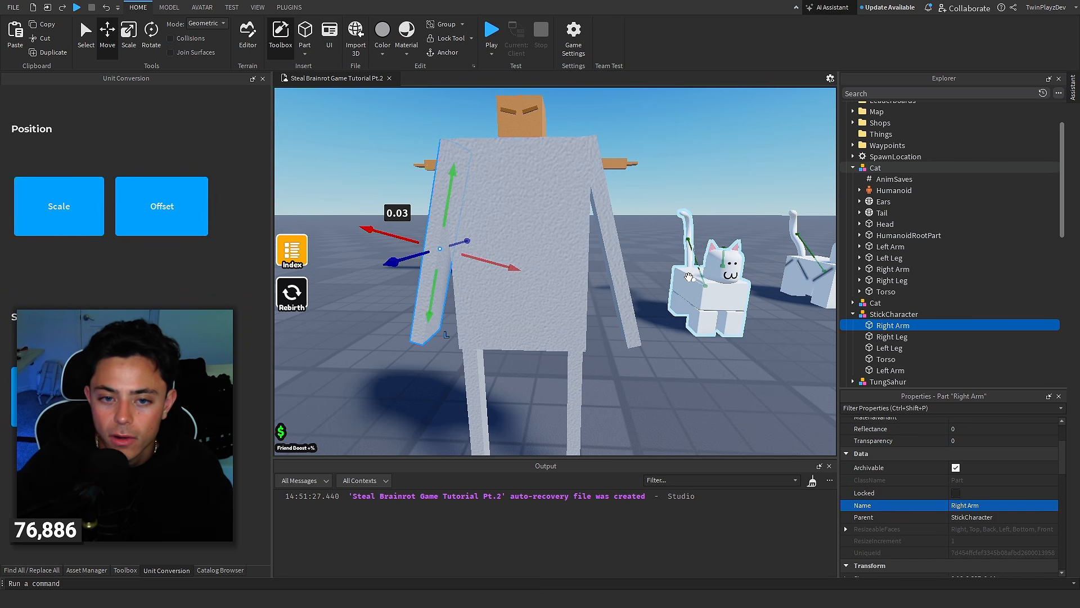
scroll(686, 277, up, 5)
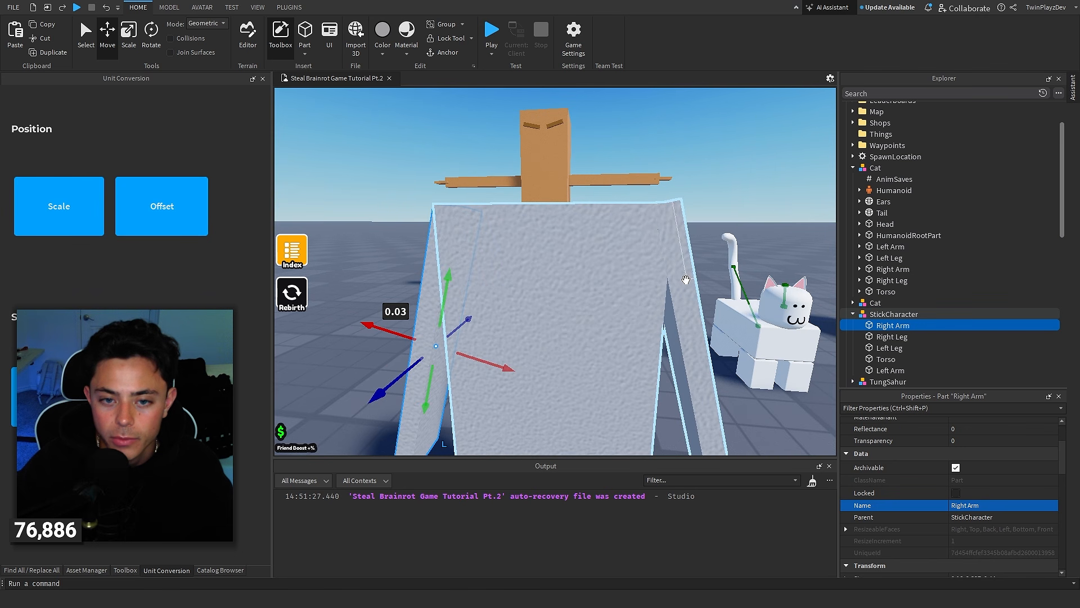
key(ctrl+d)
scroll(576, 252, down, 2)
right_drag(576, 252, 579, 251)
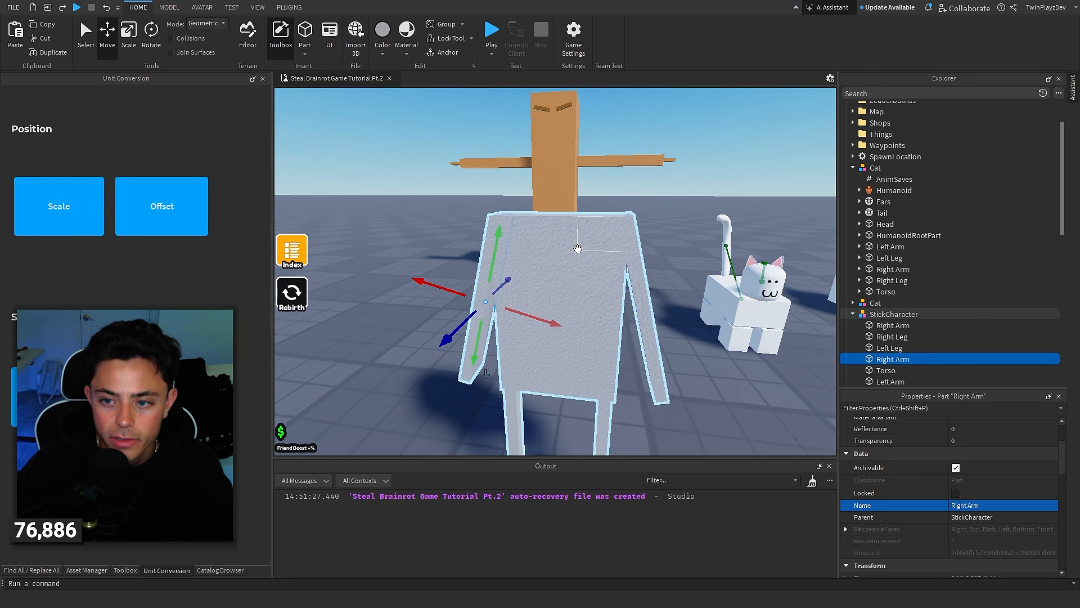
scroll(586, 253, up, 1)
key(ctrl+z)
Duplicate the Torso and shrink the copy's width and height to a small block at the torso's upper centre
click(585, 253)
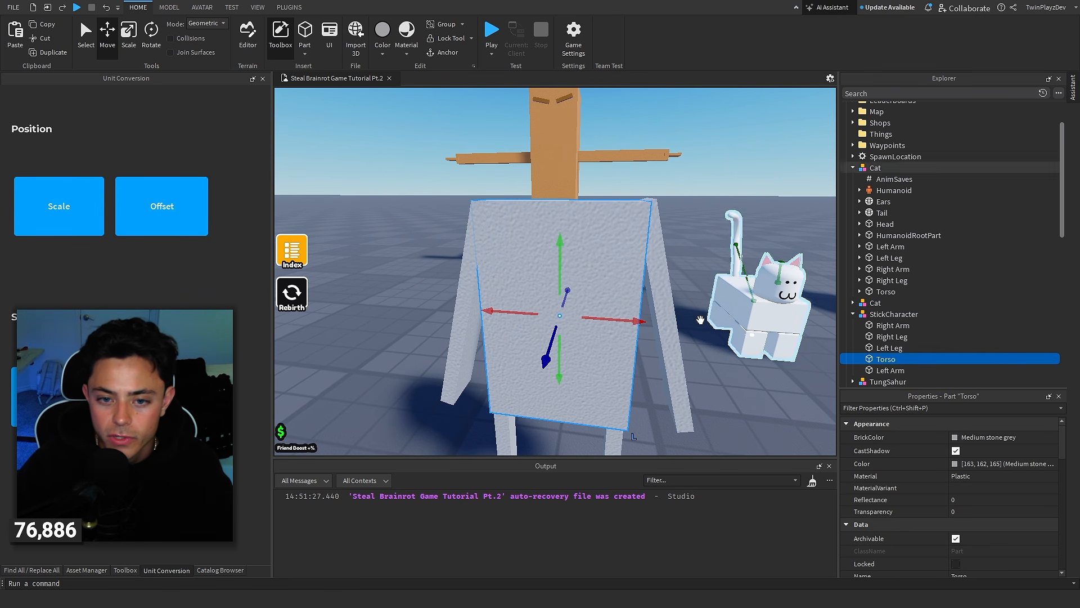
key(ctrl+d)
key(ctrl+3)
drag(661, 313, 628, 316)
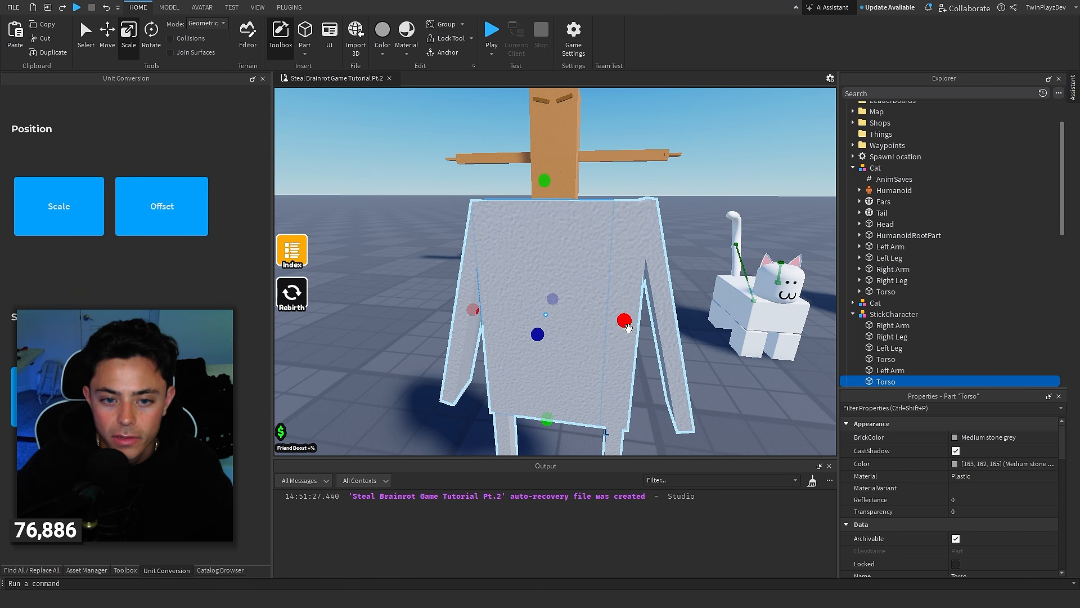
drag(474, 311, 513, 320)
drag(625, 320, 596, 321)
drag(559, 421, 561, 394)
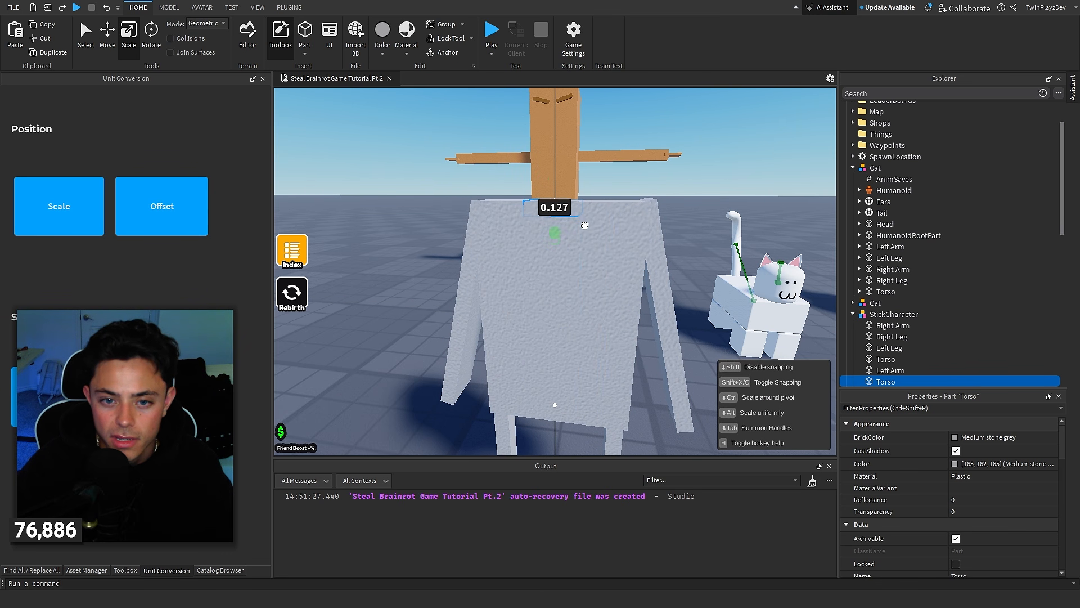
Stretch the small block upward so it rises above the torso
drag(585, 226, 585, 225)
drag(557, 184, 572, 121)
right_drag(572, 137, 572, 122)
drag(573, 121, 573, 117)
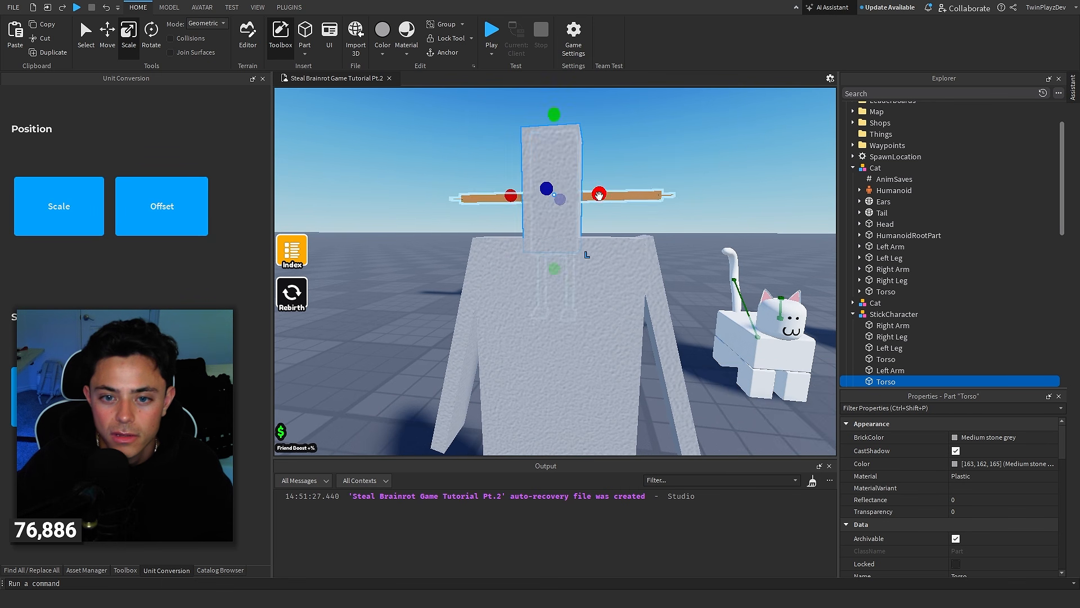
Widen the block on both sides until it suits the torso as a head, and rename it Head
drag(599, 195, 639, 192)
drag(511, 196, 482, 196)
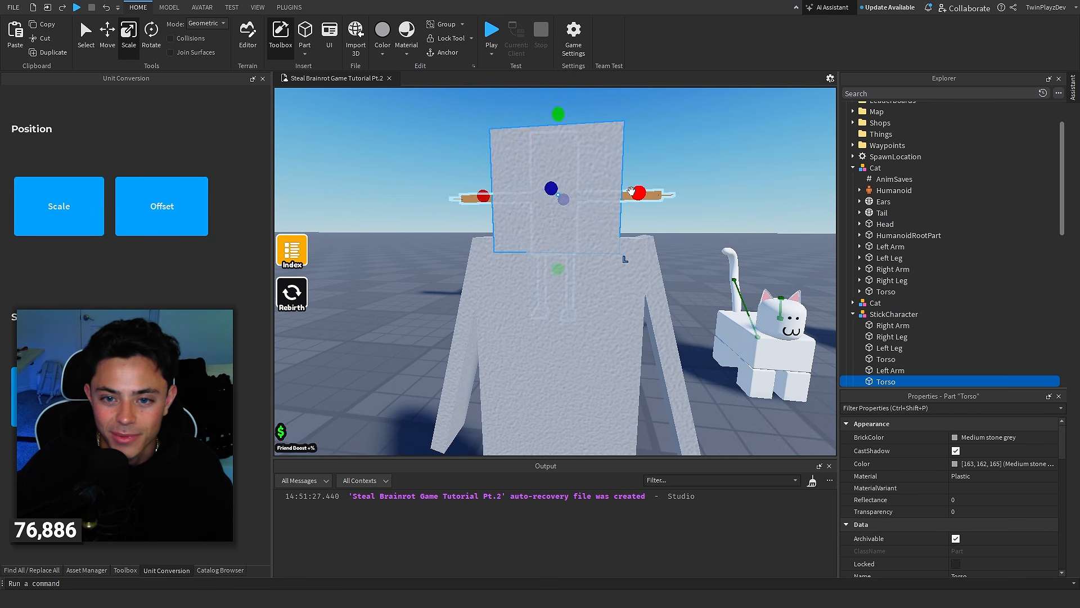
drag(634, 193, 616, 193)
drag(485, 196, 505, 194)
drag(620, 193, 635, 193)
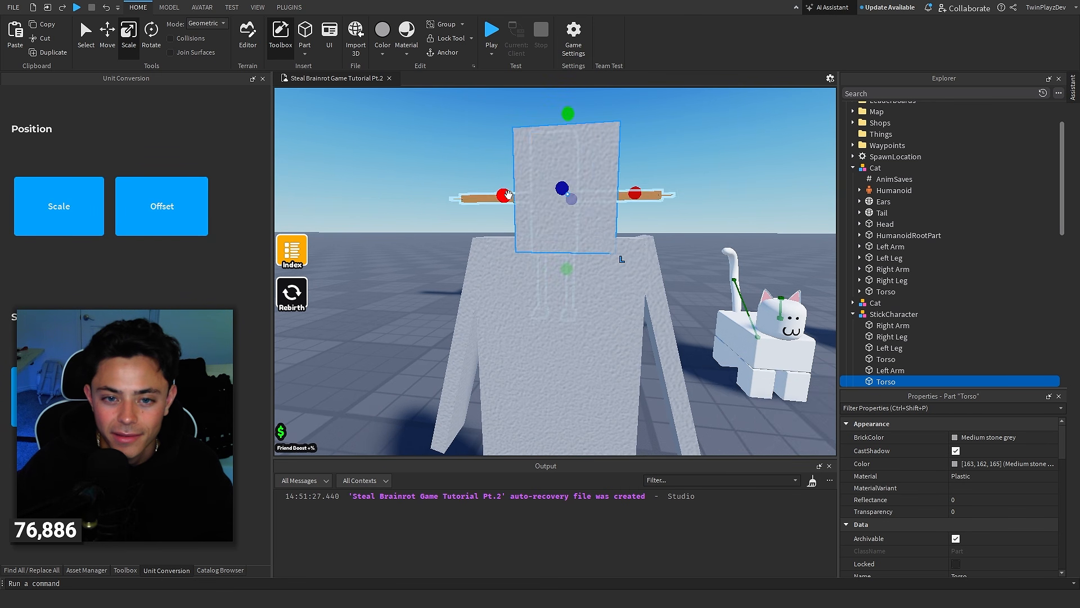
drag(508, 195, 490, 195)
scroll(980, 453, down, 5)
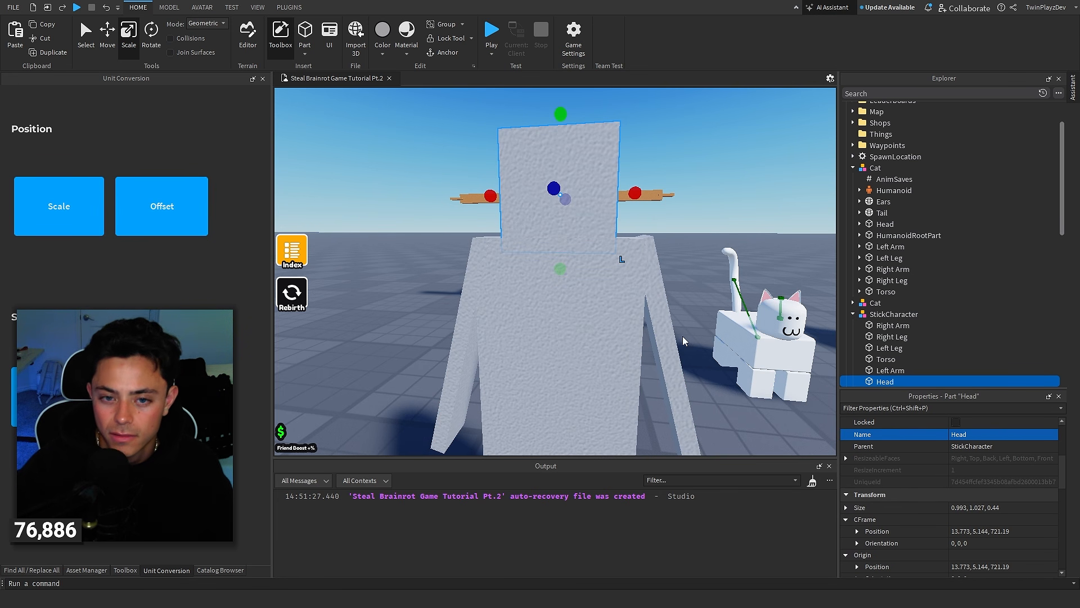
Set the BrickColor of all six StickCharacter body parts to New Yeller
key(s)
key(a)
right_drag(566, 229, 567, 231)
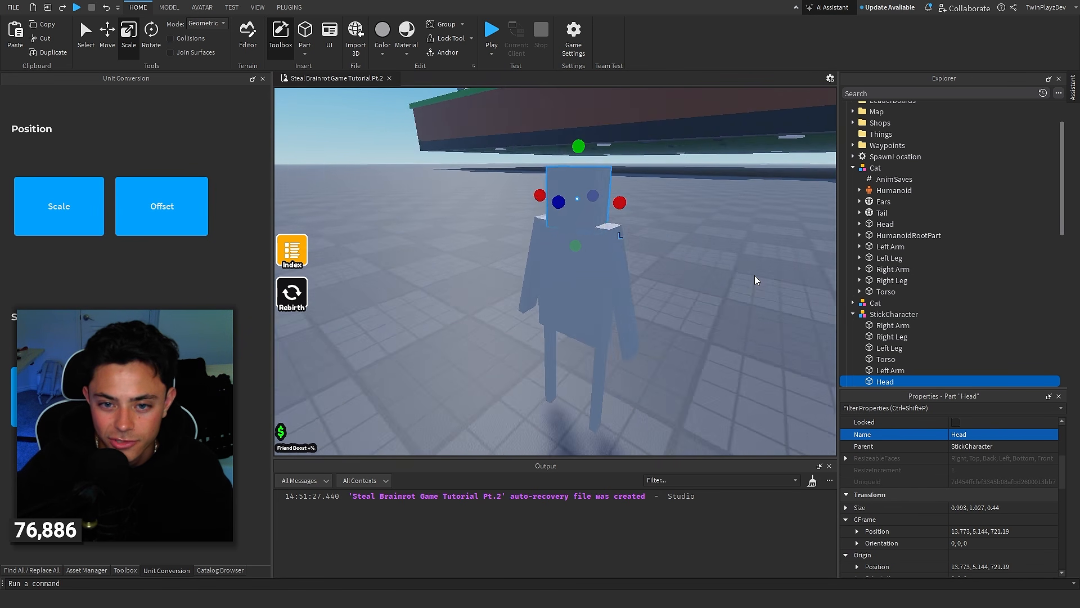
right_drag(755, 280, 738, 285)
click(1007, 326)
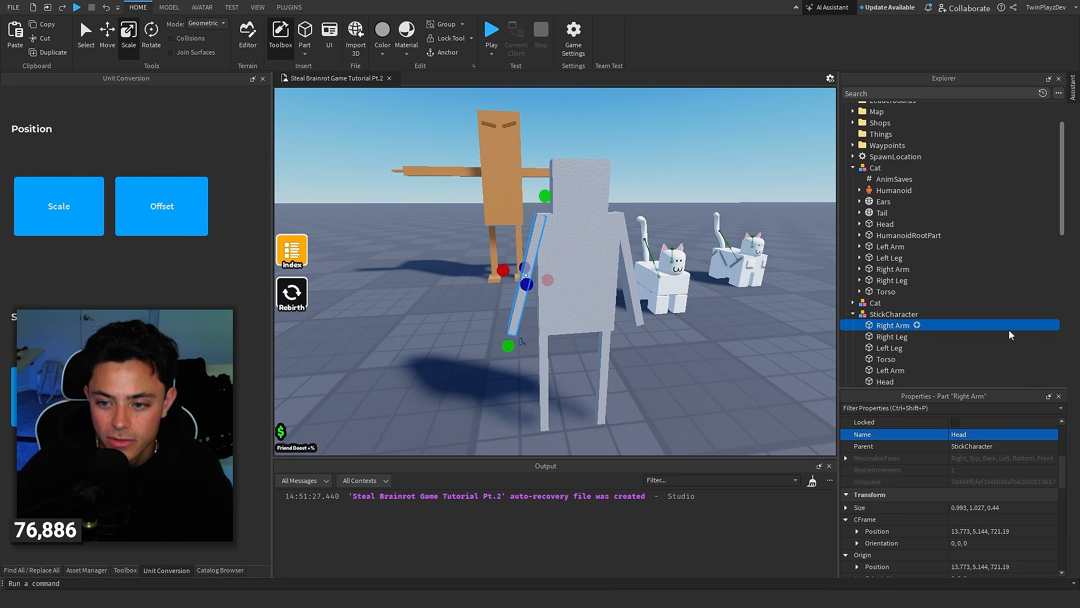
shift+click(994, 383)
scroll(982, 448, up, 4)
click(978, 438)
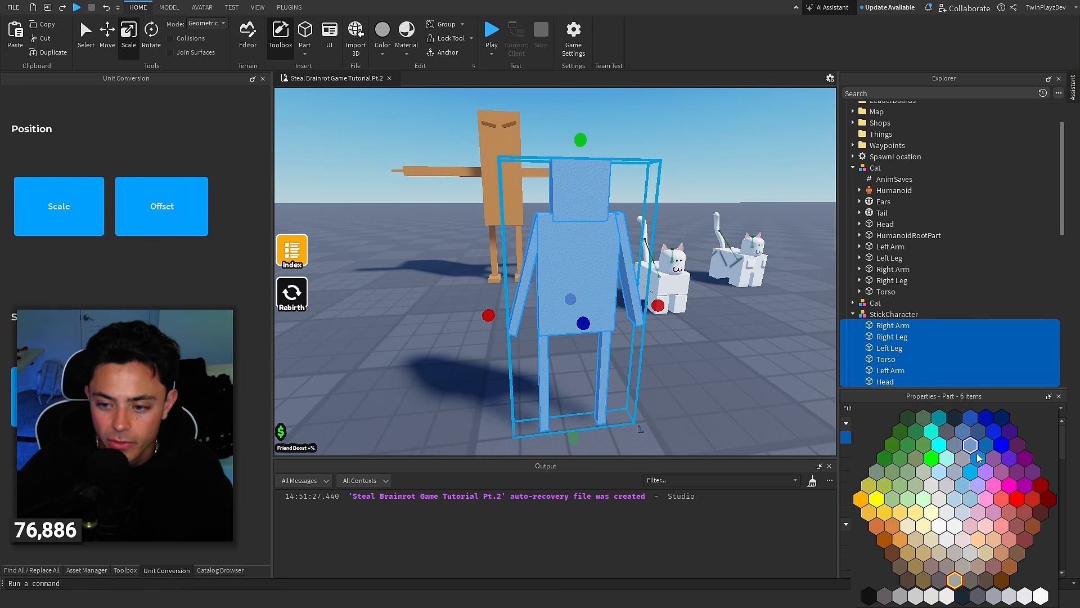
click(881, 503)
Set the BrickColor of the StickCharacter's Torso to Really blue
click(898, 336)
click(896, 348)
click(893, 359)
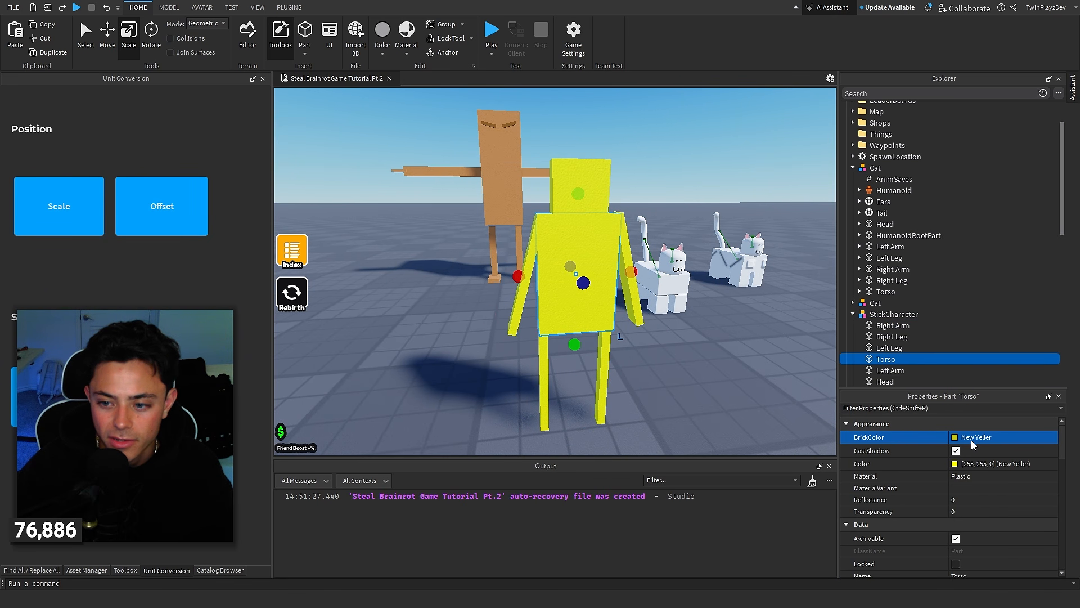
click(971, 440)
click(999, 446)
Duplicate the Head and reduce the copy's height and width to a small eye-sized block
scroll(681, 265, up, 5)
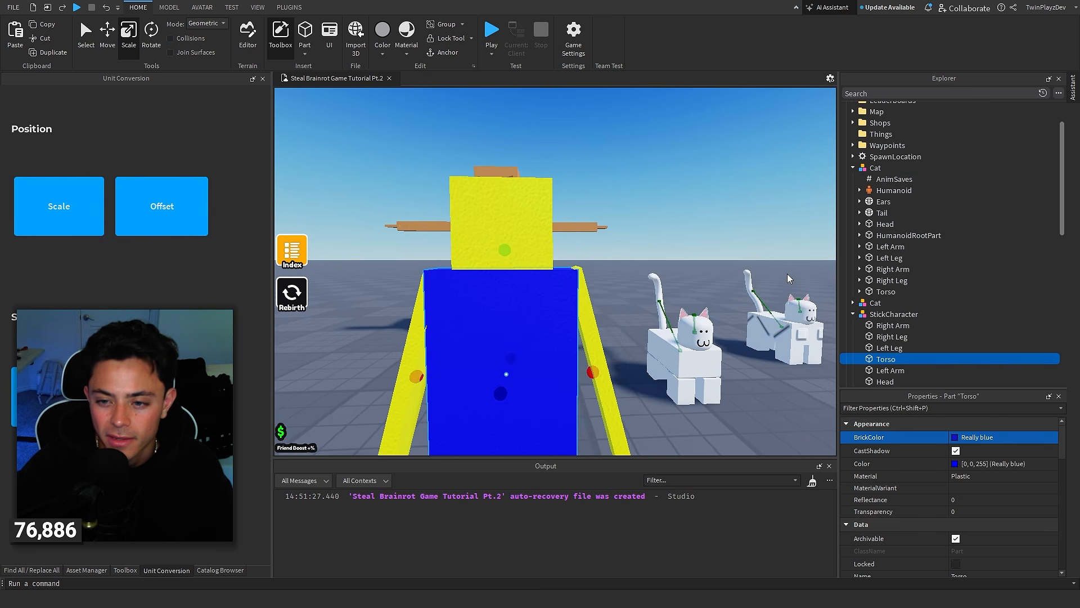
key(a)
click(884, 339)
click(887, 350)
click(886, 381)
right_drag(621, 264, 602, 232)
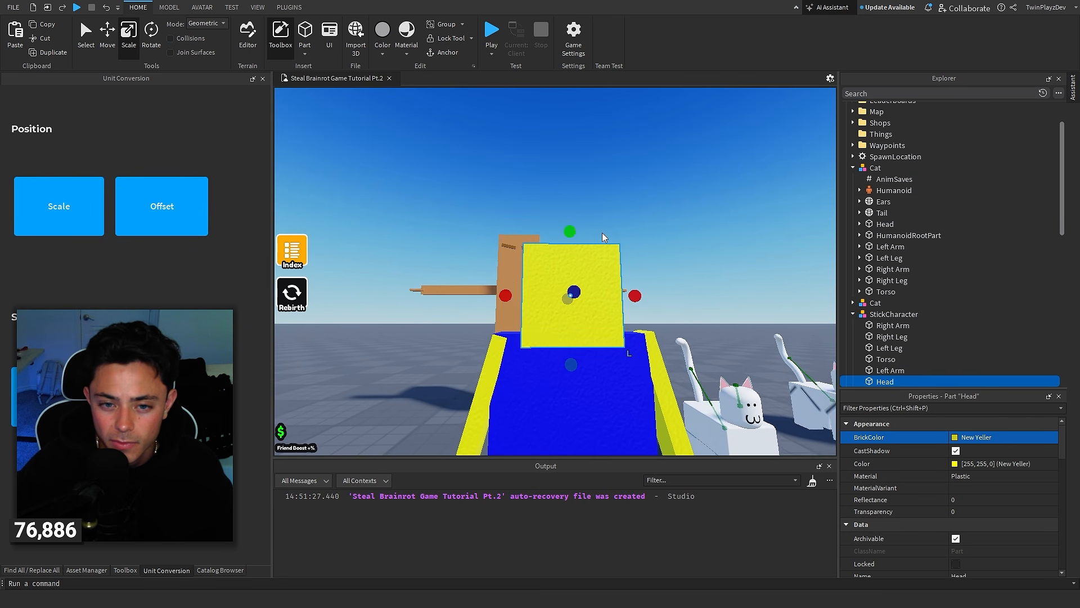
drag(571, 365, 571, 362)
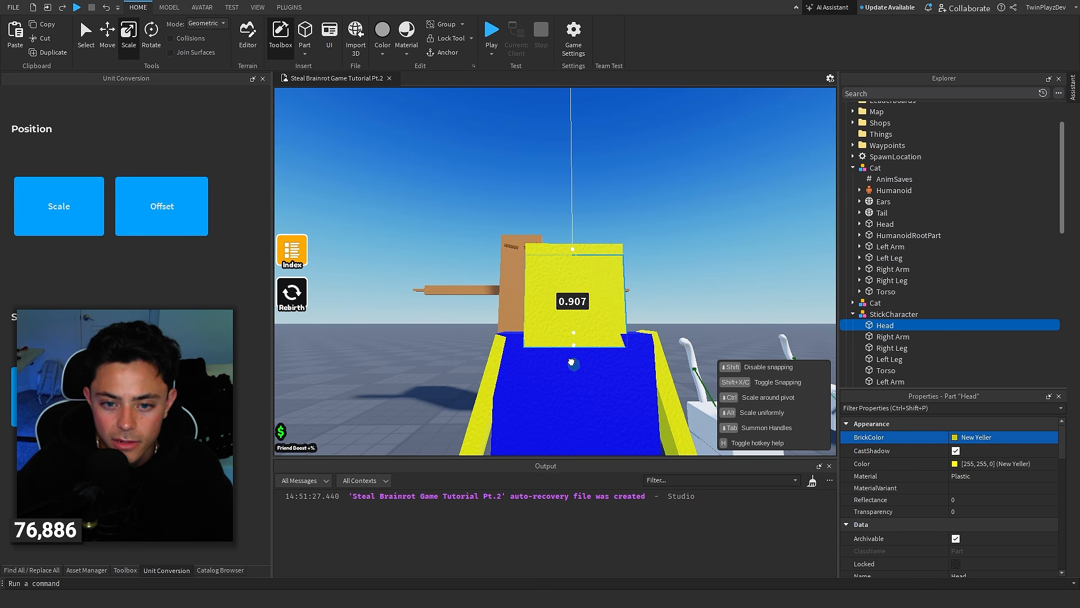
drag(570, 300, 570, 297)
drag(636, 270, 579, 270)
Reduce the eye block's depth so it protrudes slightly from the front of the face, and adjust its width
key(w)
key(a)
right_drag(579, 271, 569, 250)
drag(540, 236, 685, 213)
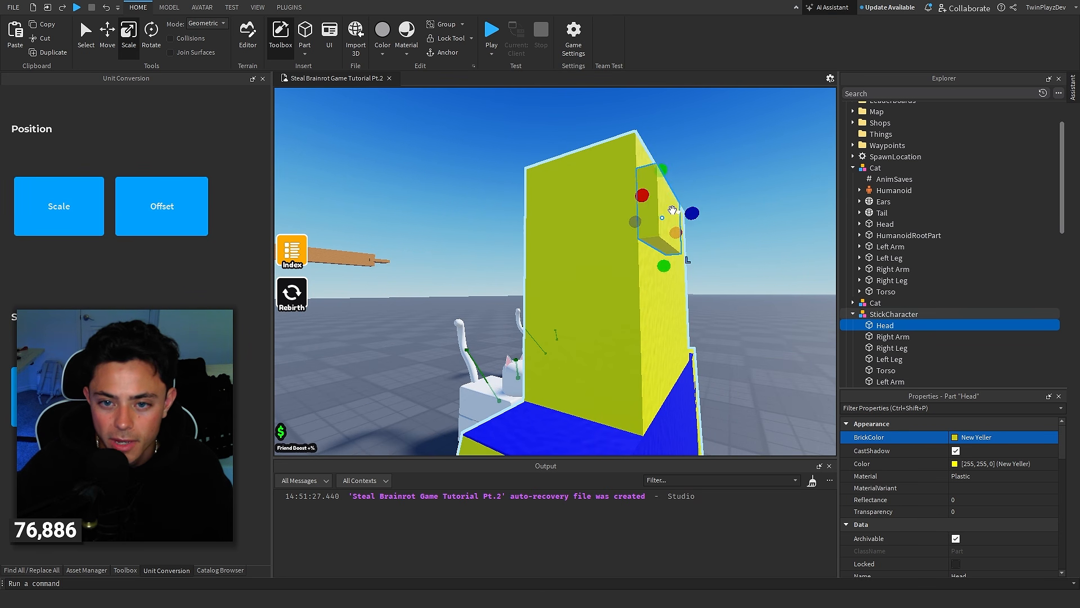
key(d)
right_drag(676, 212, 653, 206)
key(a)
drag(518, 183, 540, 184)
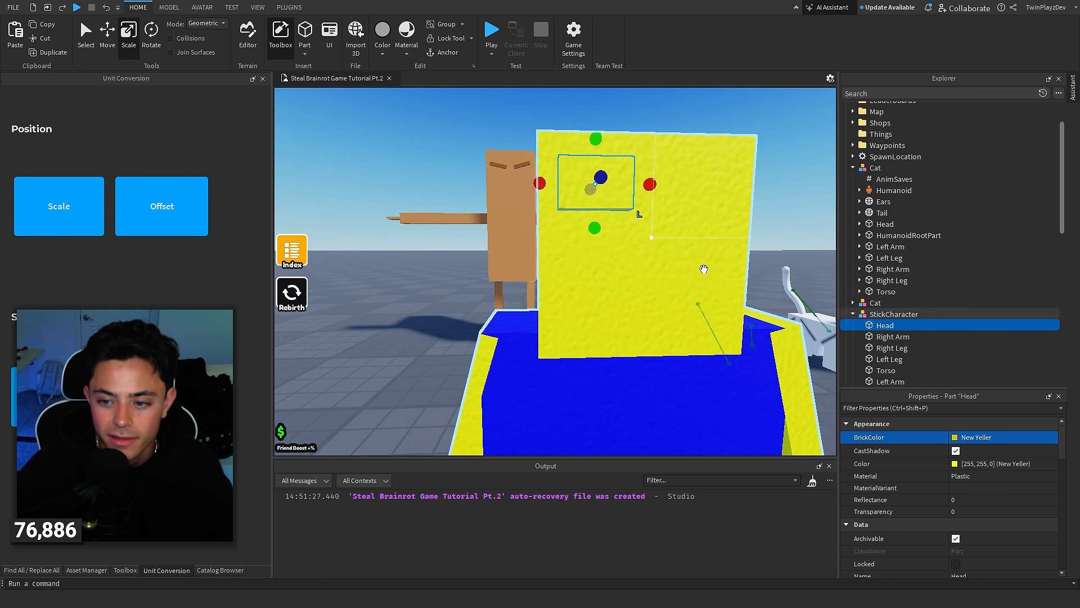
Set the eye block's BrickColor to Really black and get it ready for moving
click(965, 438)
click(868, 595)
key(ctrl+2)
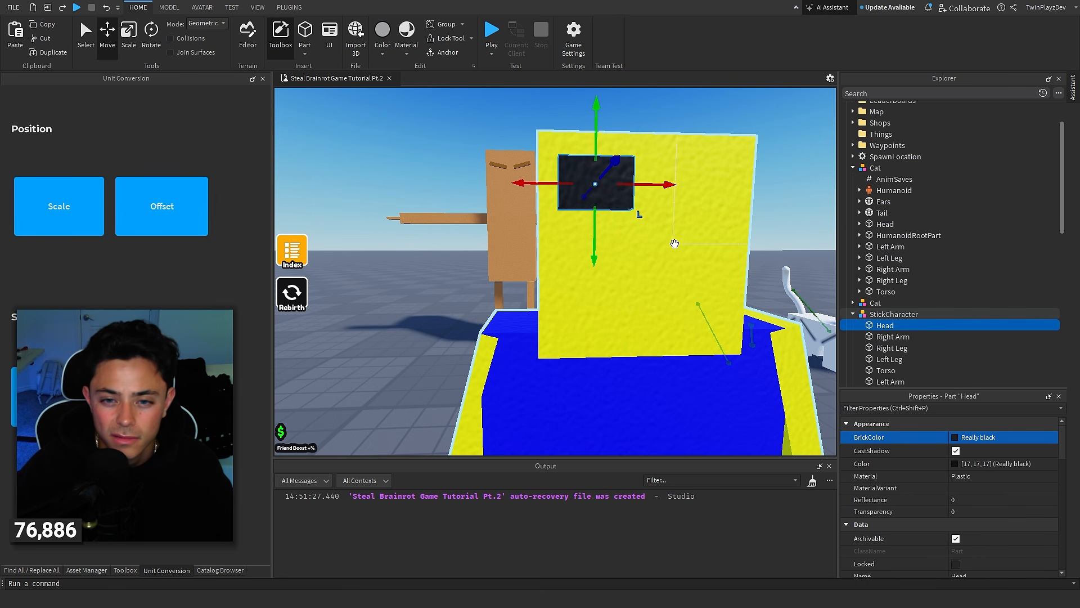
Duplicate the black eye block about 0.47 studs across the face and rename both eye parts Eyes
key(ctrl+d)
drag(657, 185, 725, 186)
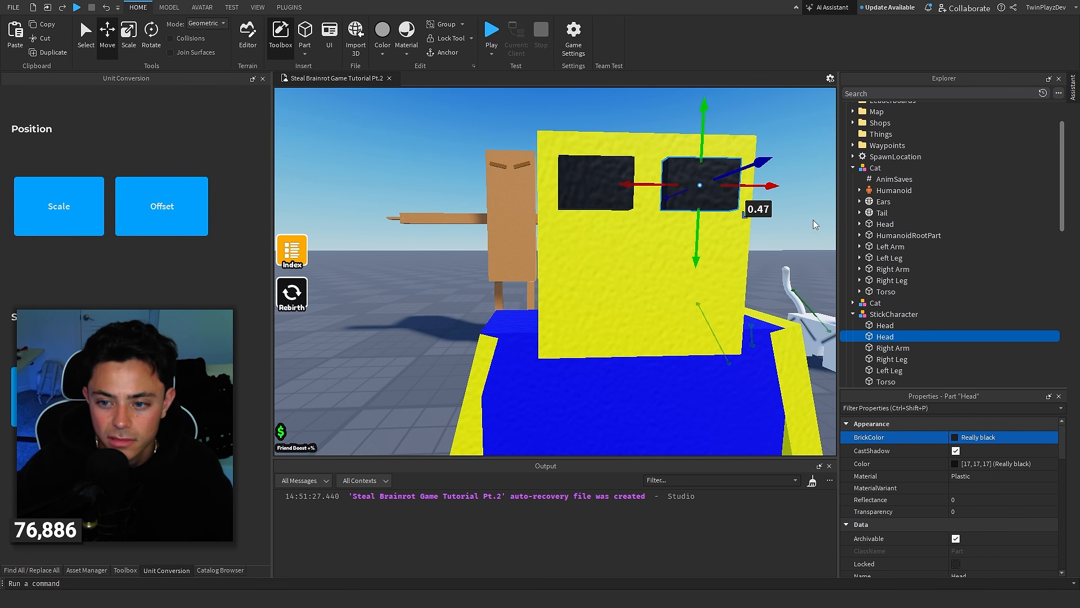
click(894, 325)
scroll(896, 321, down, 1)
ctrl+click(882, 304)
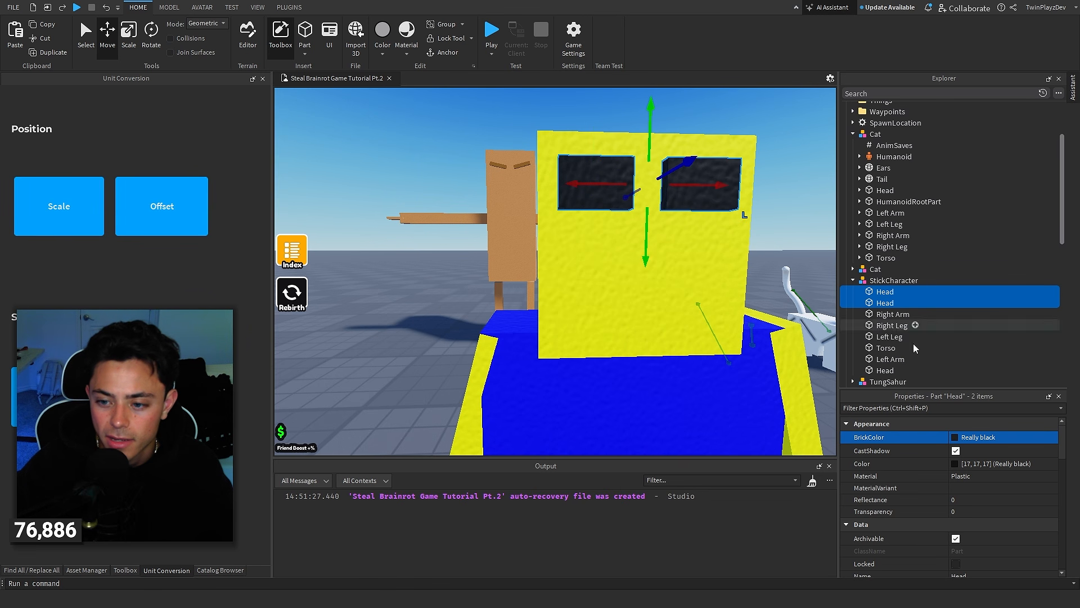
scroll(994, 501, down, 1)
click(988, 541)
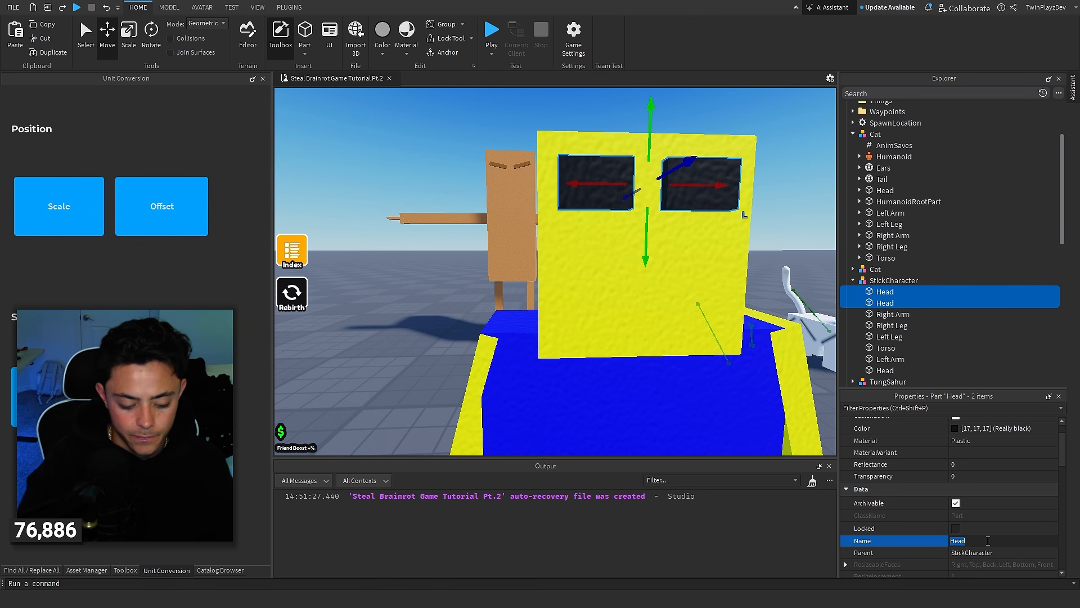
scroll(697, 264, down, 4)
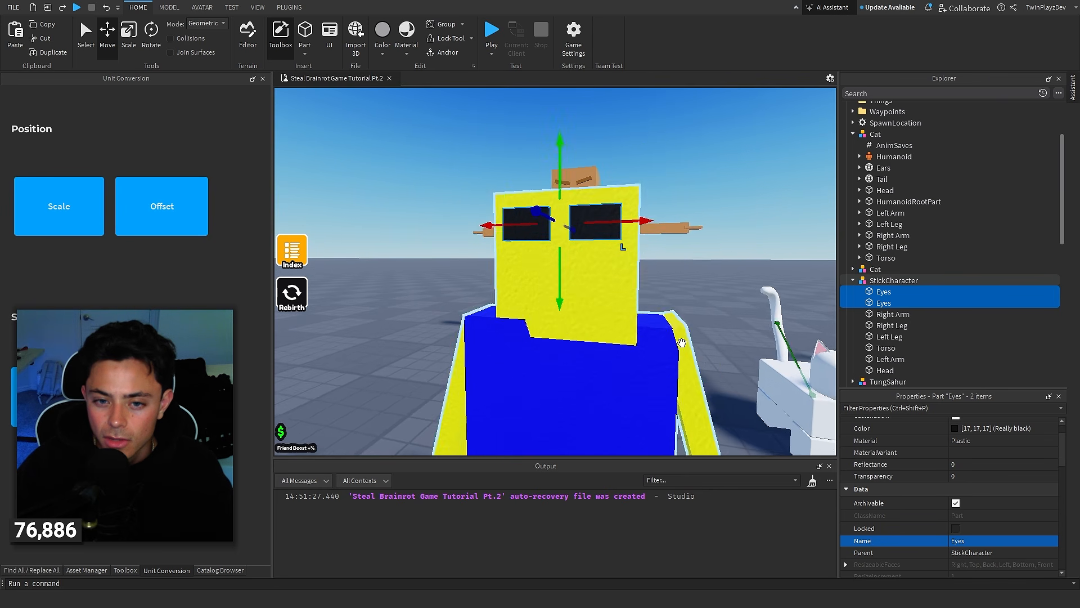
Shorten the StickCharacter's Head from its underside to leave a small gap above the Torso
right_drag(697, 264, 748, 293)
click(682, 343)
click(692, 201)
right_drag(689, 205, 698, 206)
right_drag(662, 278, 637, 288)
click(883, 303)
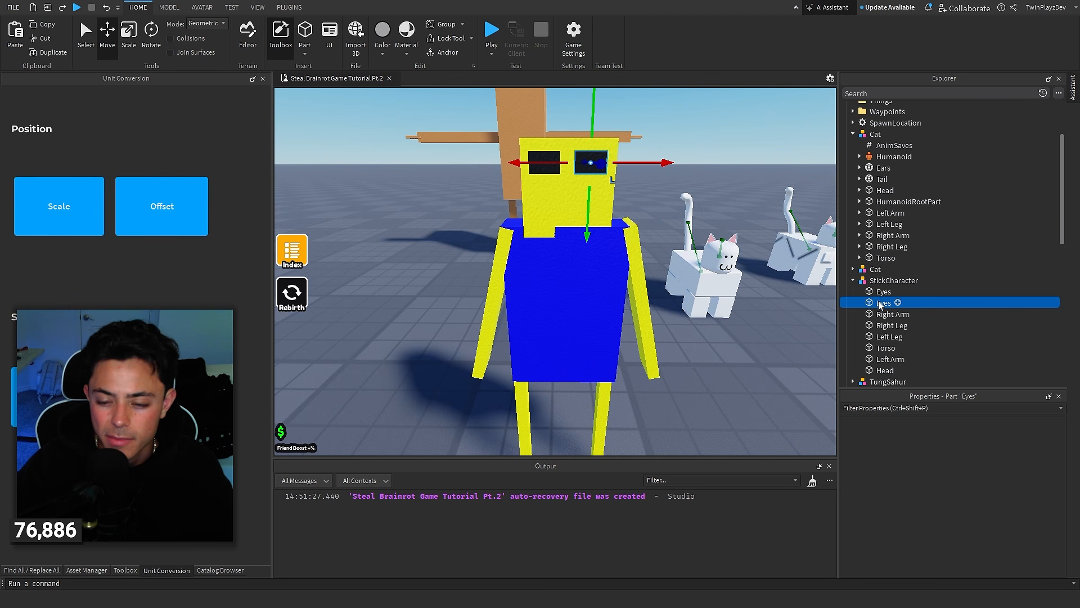
click(881, 348)
click(885, 370)
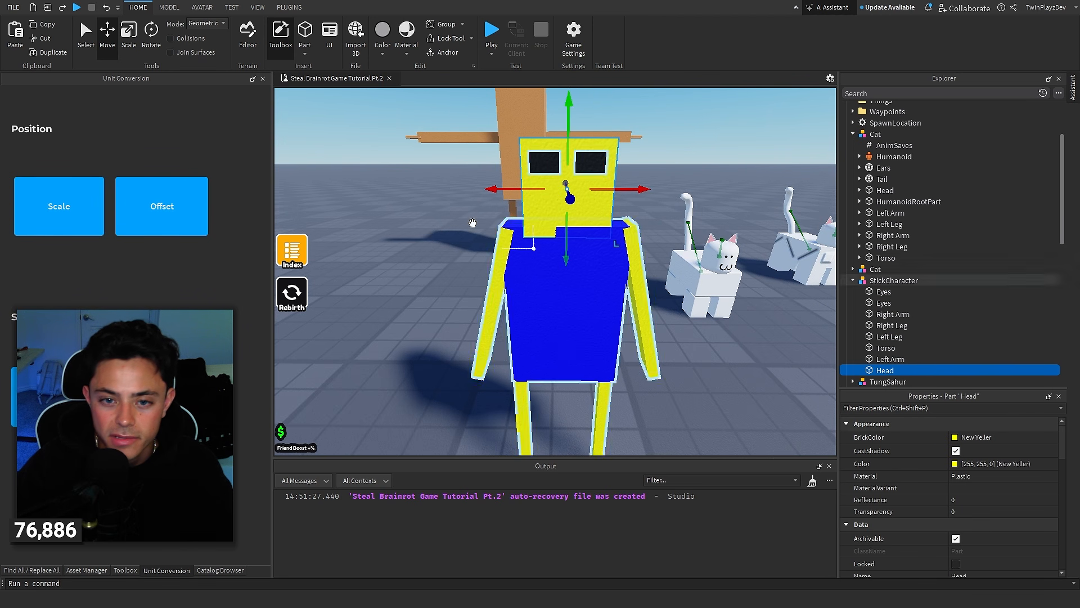
key(ctrl+3)
drag(566, 250, 568, 224)
Duplicate the Head and resize the copy into a narrow vertical block bridging the gap between Head and Torso
key(ctrl+d)
drag(507, 175, 589, 178)
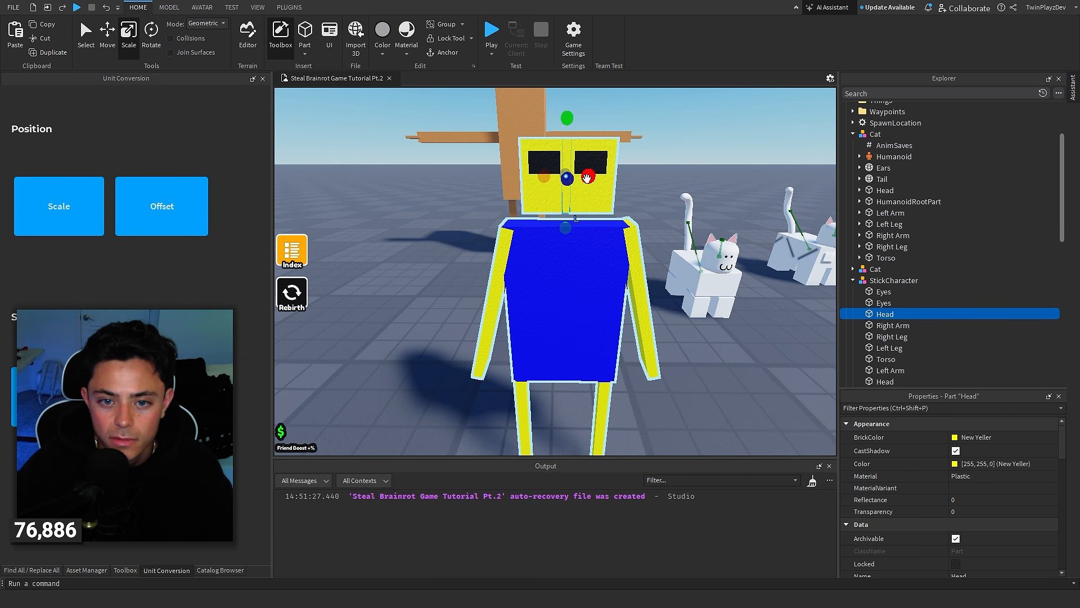
drag(566, 229, 567, 260)
drag(586, 193, 580, 194)
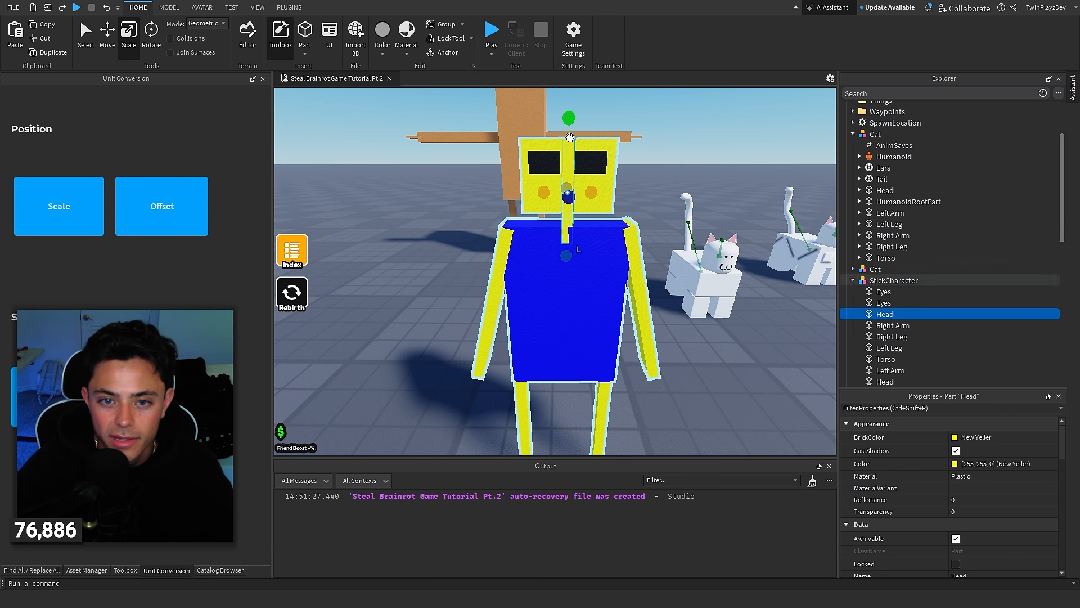
drag(567, 118, 577, 184)
Reduce the bridging block's depth from both front and back, and rename it Neck
scroll(576, 183, up, 3)
right_drag(577, 184, 577, 183)
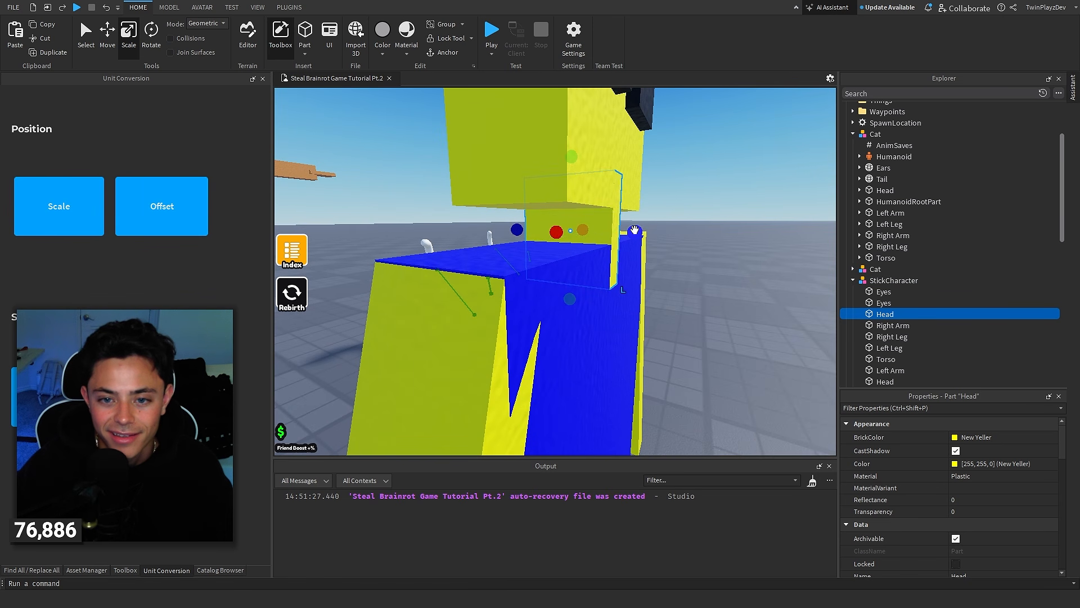
drag(634, 232, 605, 233)
drag(517, 237, 538, 237)
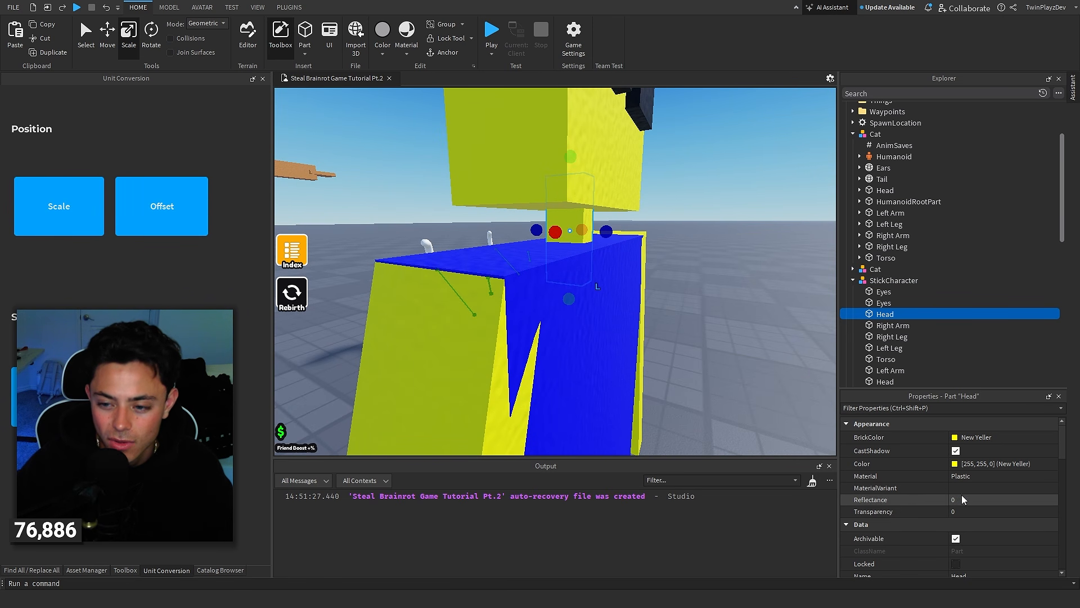
scroll(968, 501, down, 3)
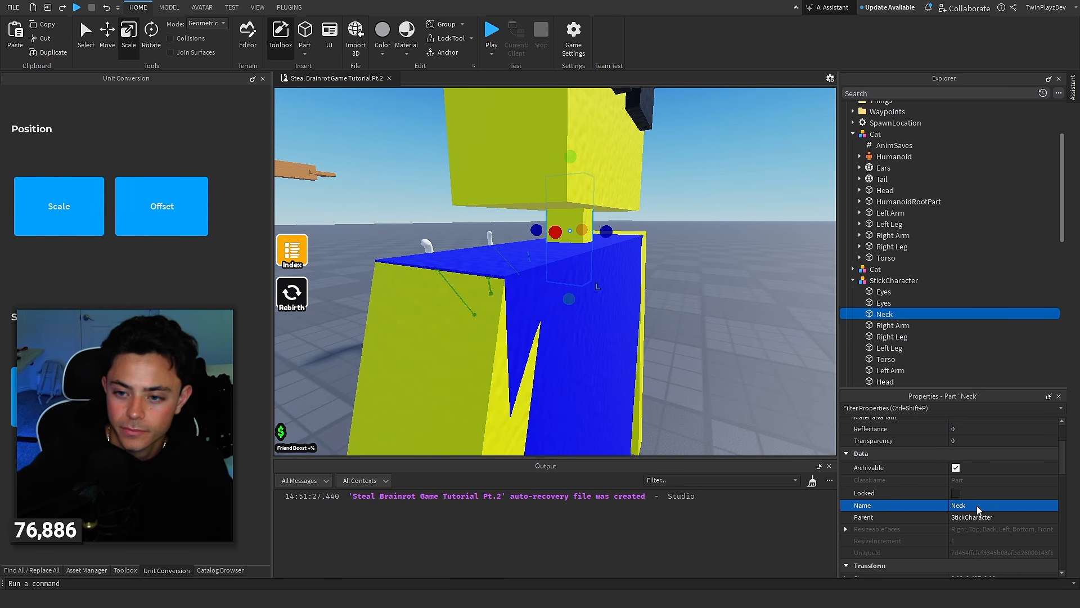
Thin the StickCharacter's Right Arm by reducing its depth from both front and back
right_drag(625, 297, 622, 301)
click(551, 311)
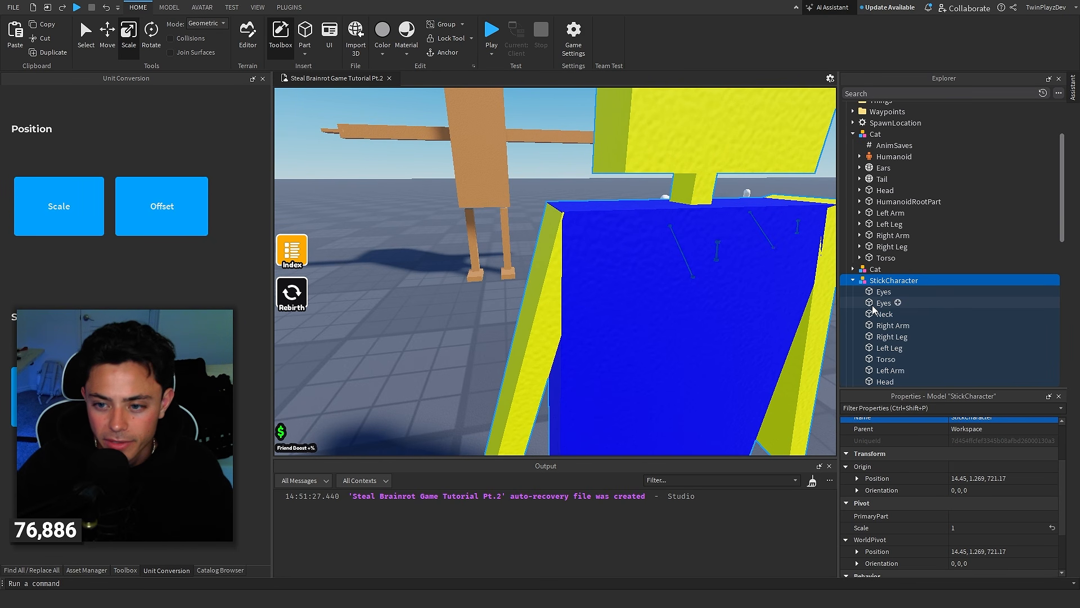
click(892, 325)
key(f)
drag(595, 352, 579, 354)
right_drag(579, 352, 550, 319)
drag(550, 319, 569, 322)
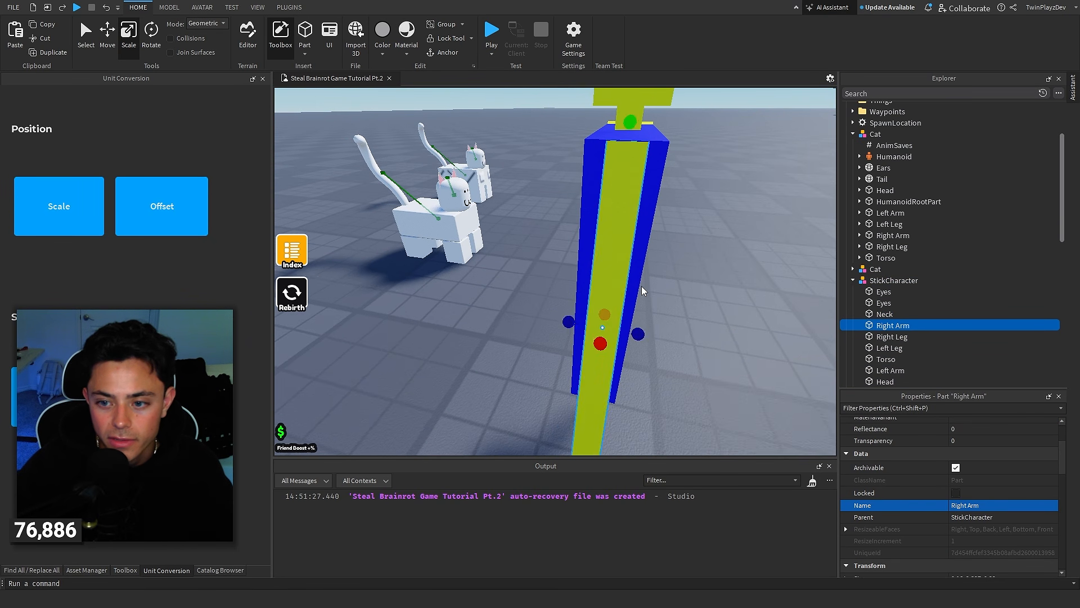
right_drag(641, 290, 641, 289)
Thin the StickCharacter's Left Arm by reducing its depth from both sides to match the Right Arm
click(888, 347)
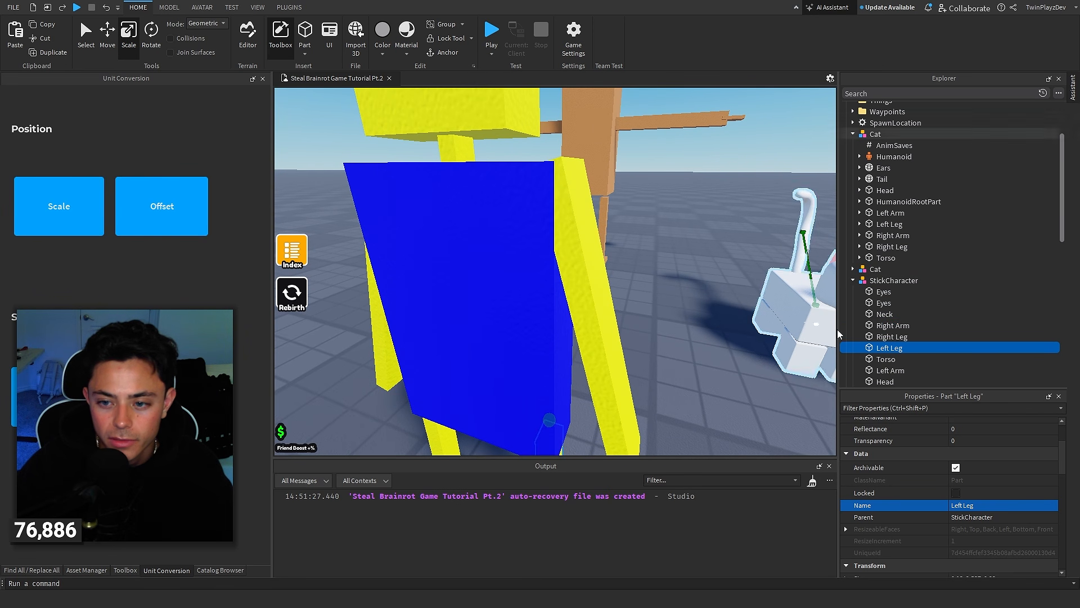
click(891, 371)
key(f)
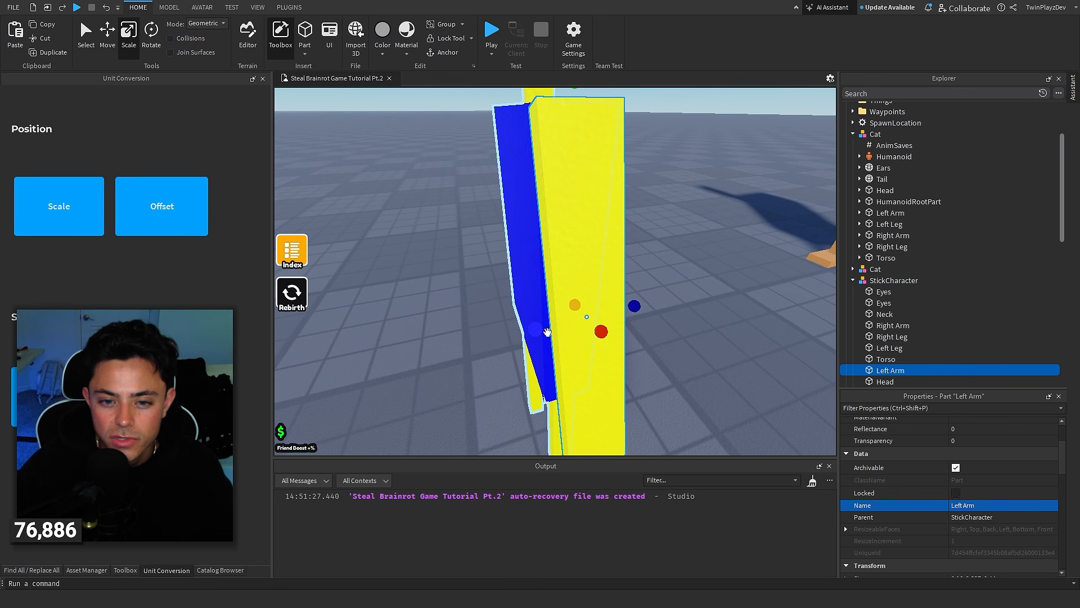
drag(547, 332, 565, 326)
drag(636, 308, 615, 314)
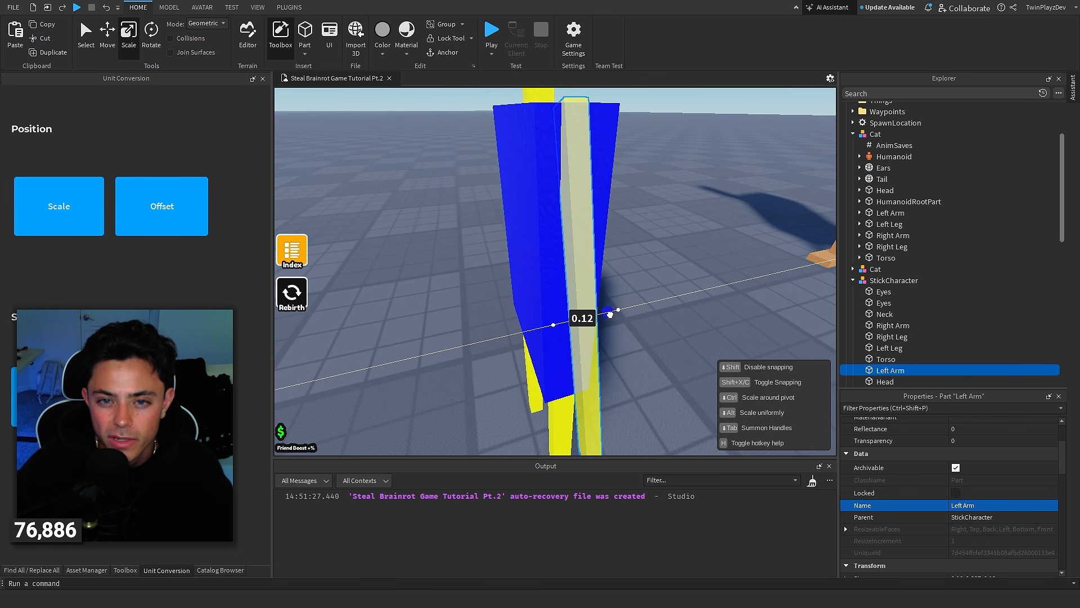
right_drag(614, 314, 610, 315)
drag(579, 313, 575, 319)
right_drag(575, 319, 575, 319)
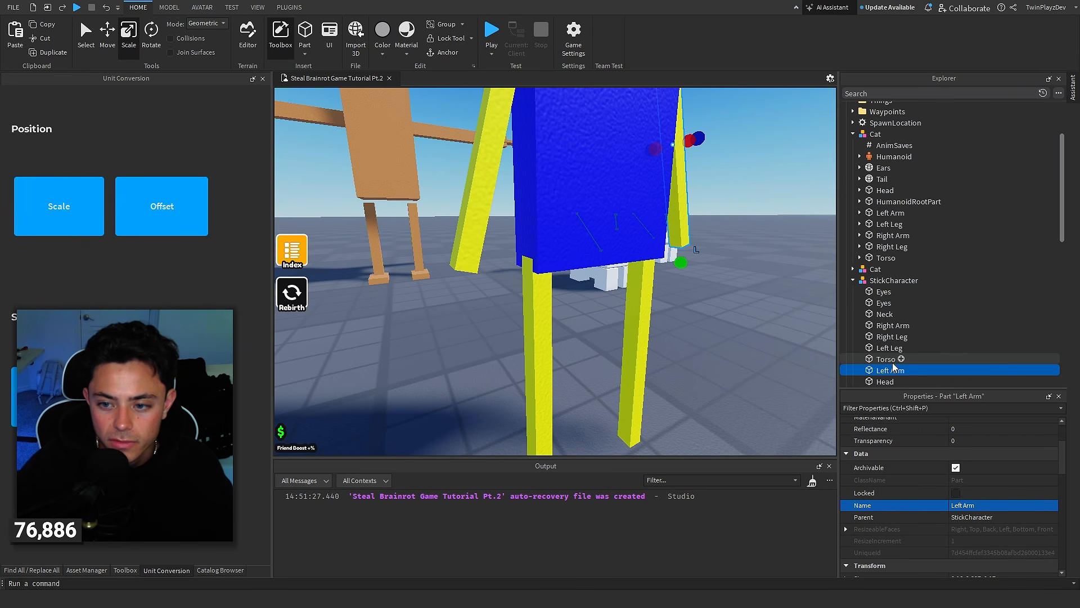
Reduce the width of the StickCharacter's Right Leg to make it a thin stick
click(889, 348)
click(892, 336)
drag(511, 387, 526, 388)
right_drag(537, 359, 537, 359)
Slim the StickCharacter's Left Leg to match the Right Leg, and select the whole StickCharacter model
click(889, 347)
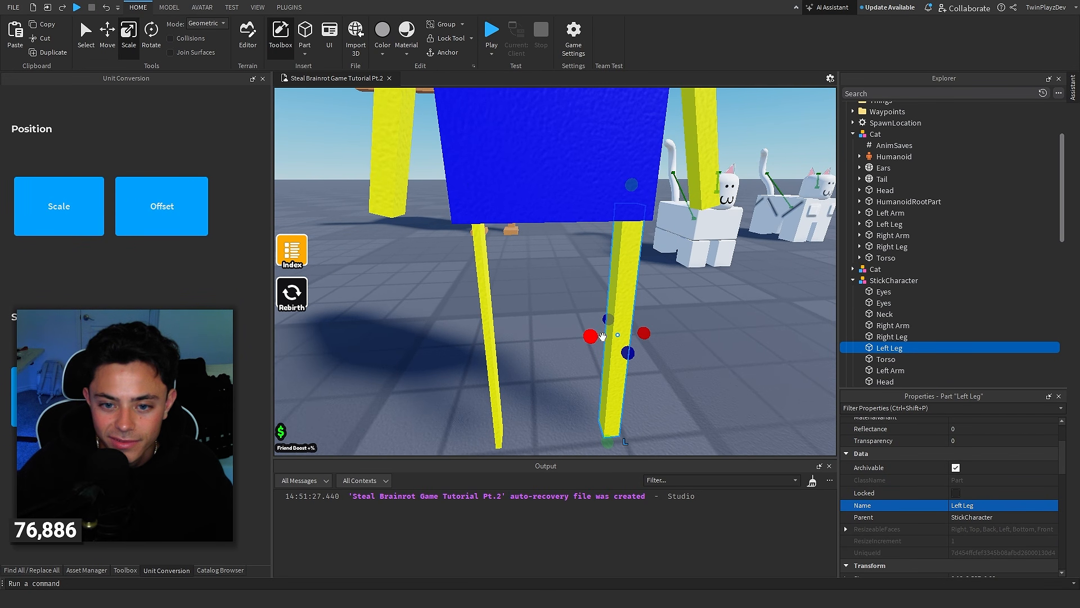
drag(646, 334, 617, 362)
scroll(653, 320, down, 5)
click(653, 316)
right_drag(652, 316, 652, 316)
click(550, 306)
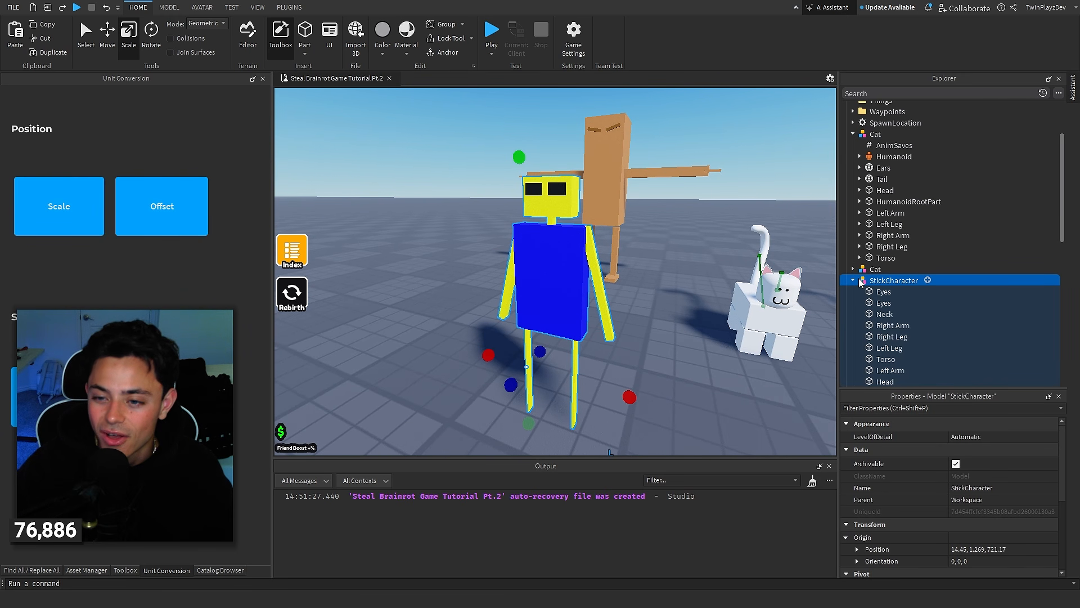
scroll(869, 281, down, 3)
right_drag(567, 314, 567, 314)
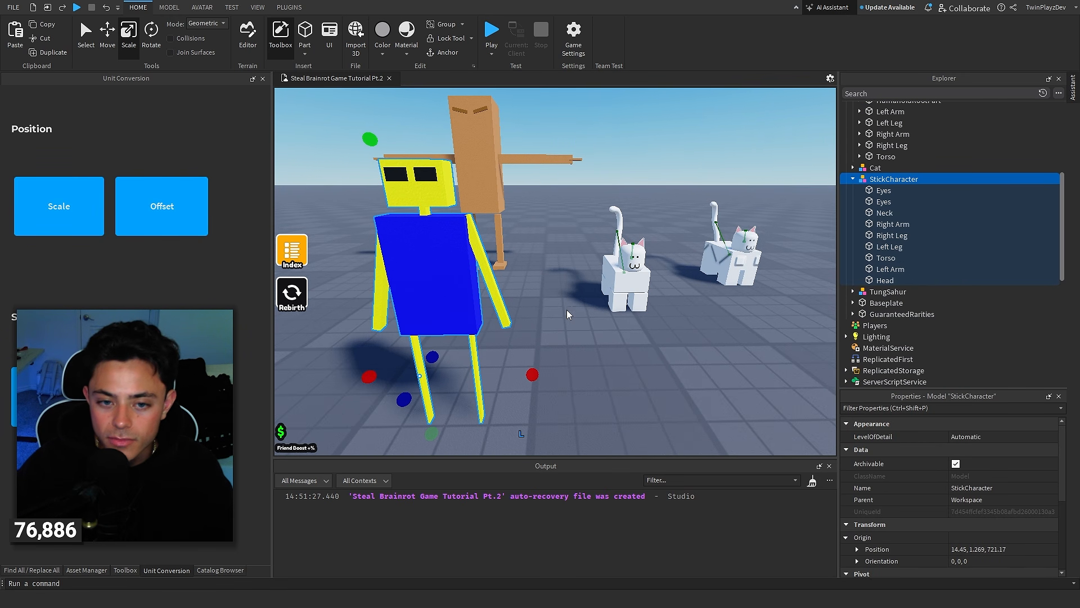
Move the StickCharacter model along the ground to about 13.74, 1.269, 719.82
right_drag(460, 296, 461, 295)
drag(464, 298, 542, 379)
right_drag(542, 379, 541, 379)
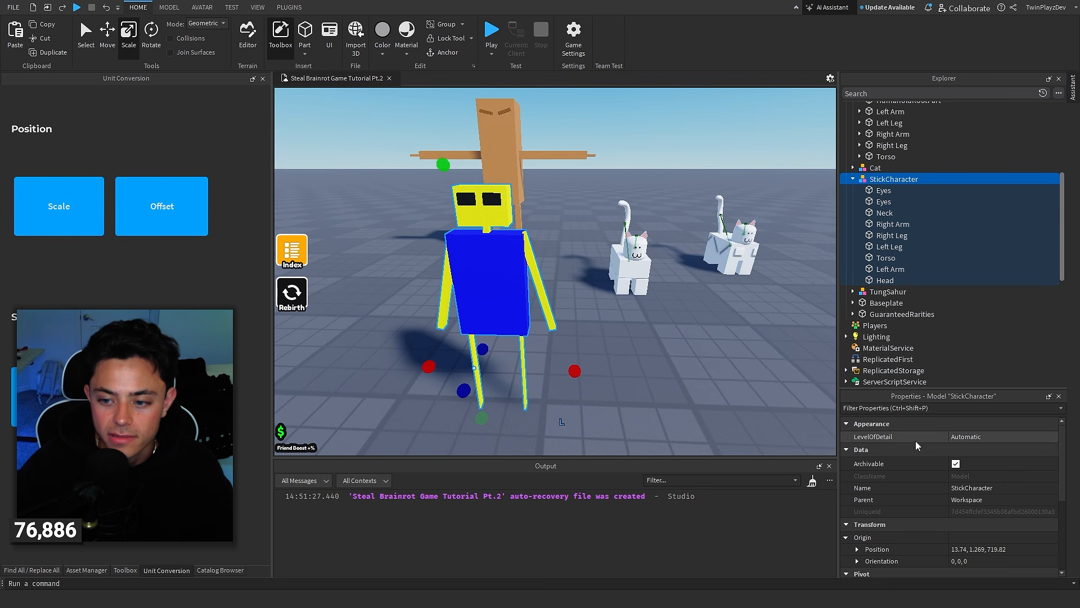
click(964, 489)
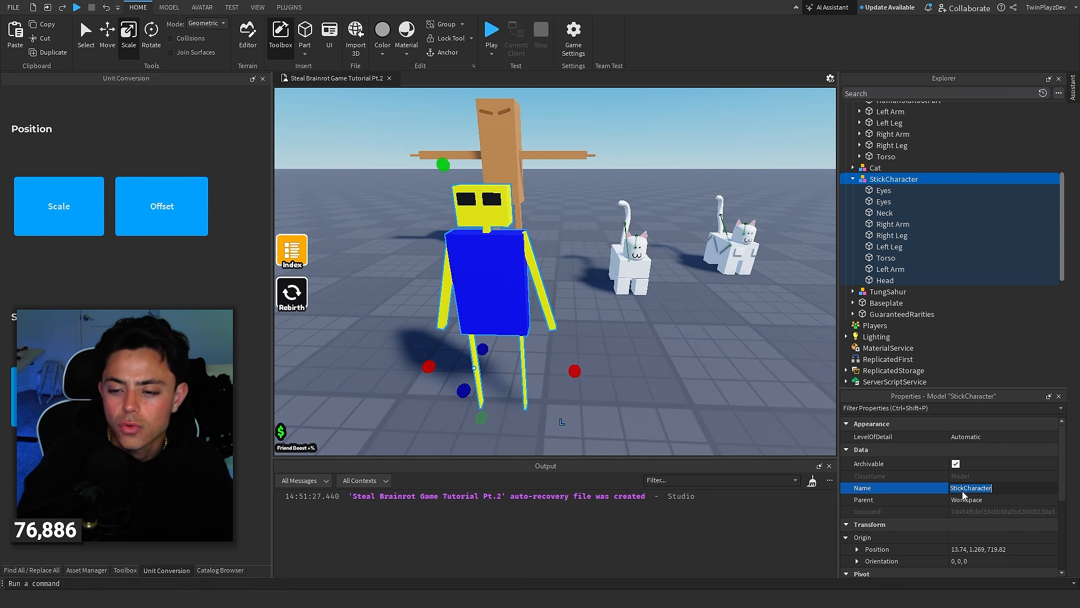
click(740, 383)
Move the two cats nearer to the StickCharacter, to about 7.28, 1.375, 722.21 and 5.81, 1.375, 719.56
right_drag(670, 337, 670, 336)
drag(621, 279, 629, 262)
right_drag(620, 282, 620, 283)
key(r)
key(r)
key(r)
key(r)
key(r)
key(r)
key(r)
drag(629, 262, 610, 268)
right_drag(731, 269, 731, 269)
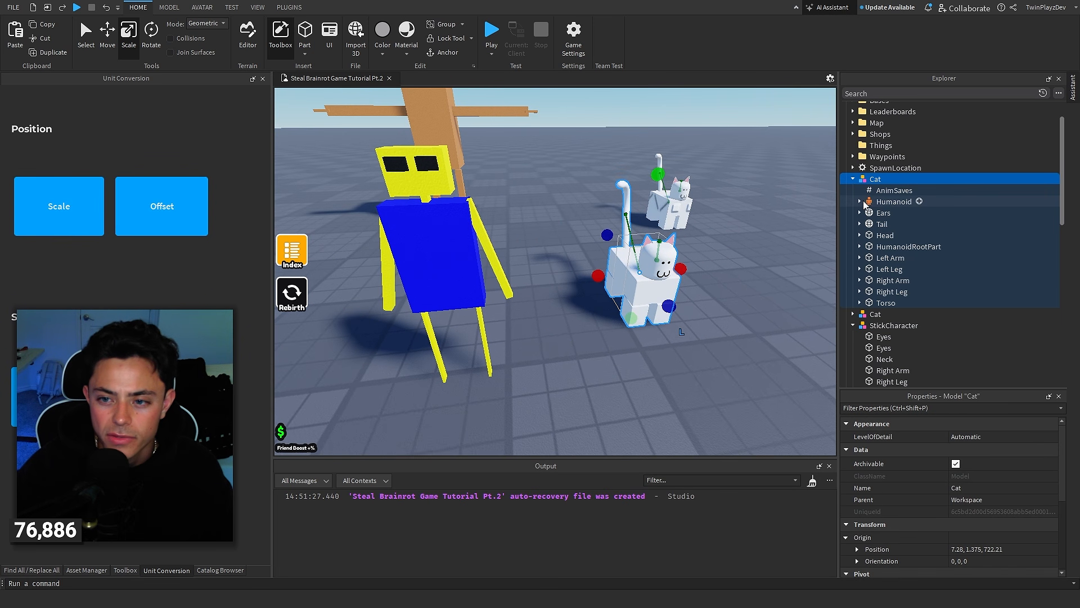
drag(684, 193, 782, 366)
Look through the Common Cat model under ServerStorage's Things and Default folders, then collapse those folders
scroll(905, 279, down, 10)
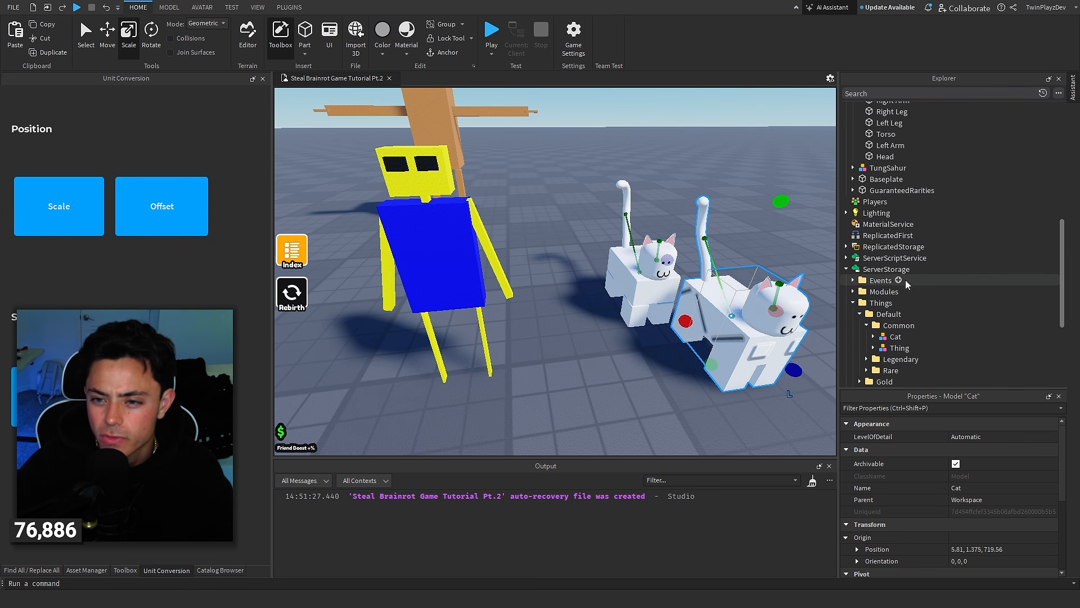
scroll(928, 315, down, 1)
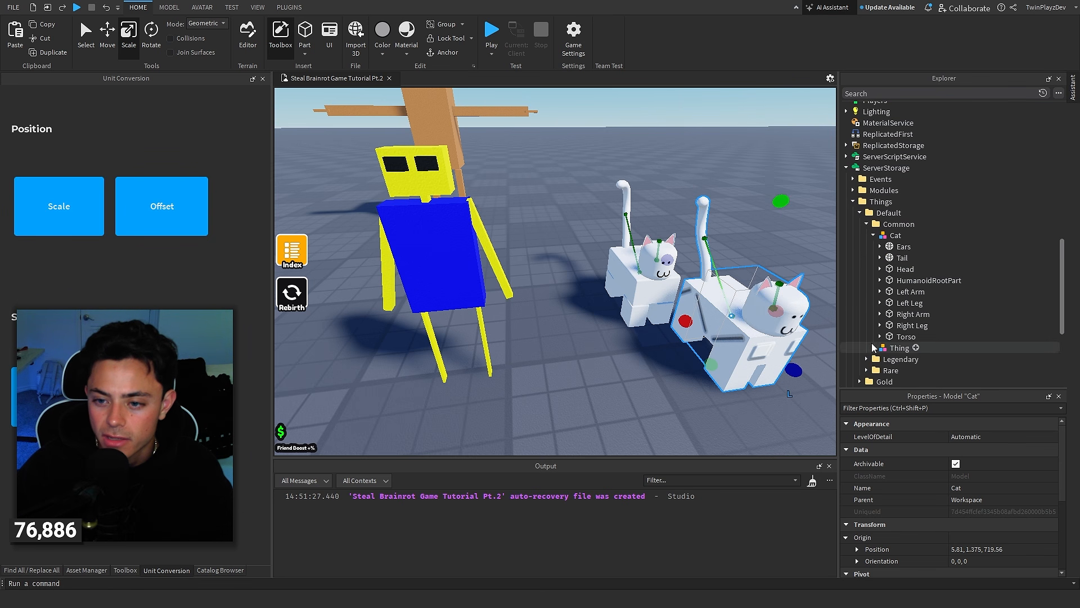
click(873, 236)
click(867, 225)
click(860, 213)
click(853, 202)
scroll(875, 272, up, 7)
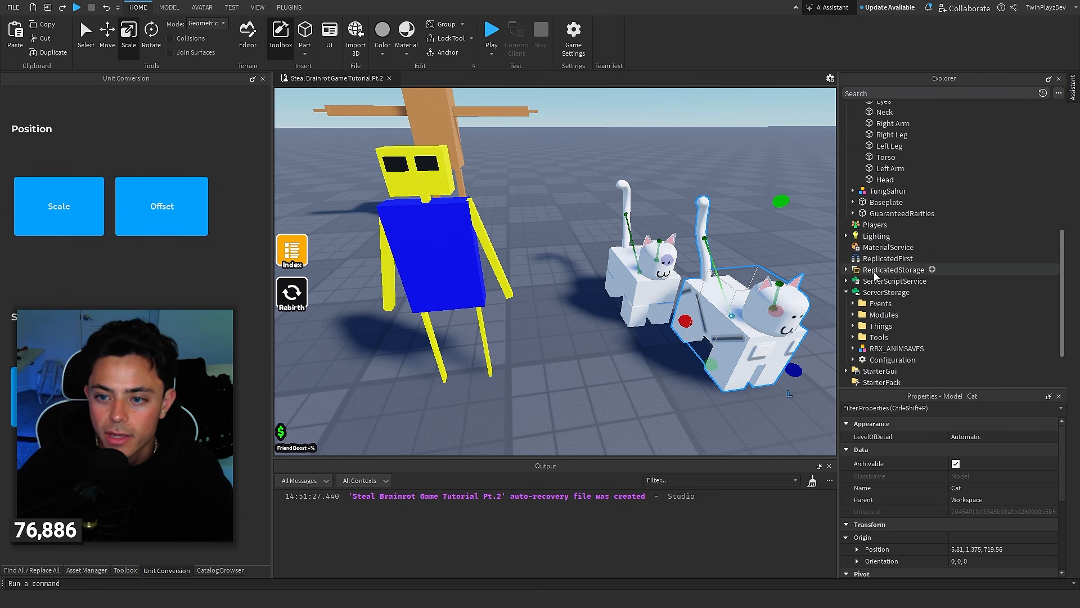
Duplicate the StickCharacter's Torso and scale the copy slightly wider than the original
click(879, 325)
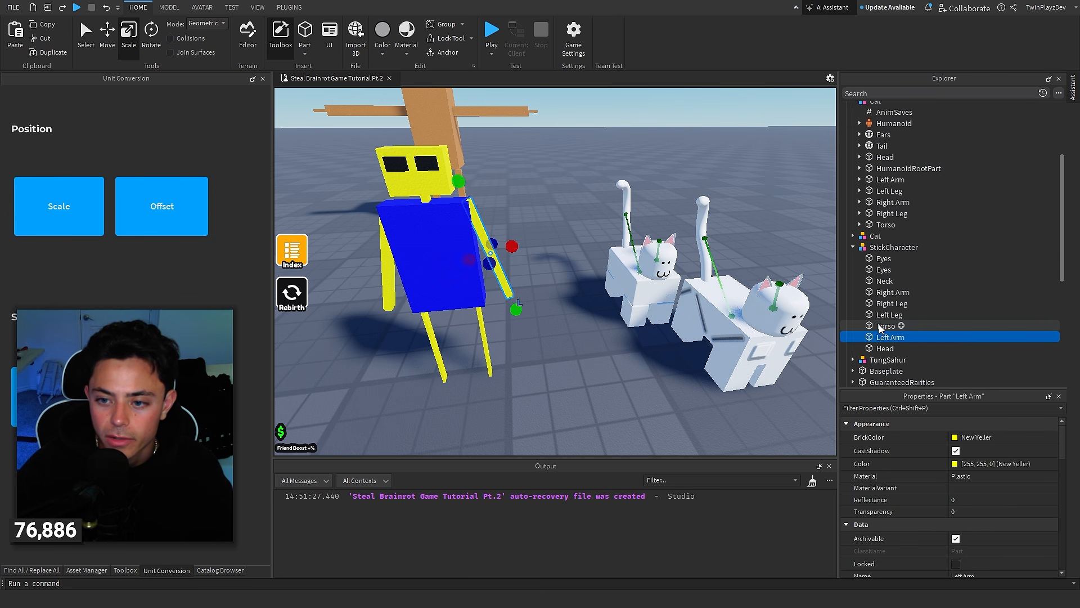
key(f)
key(ctrl+d)
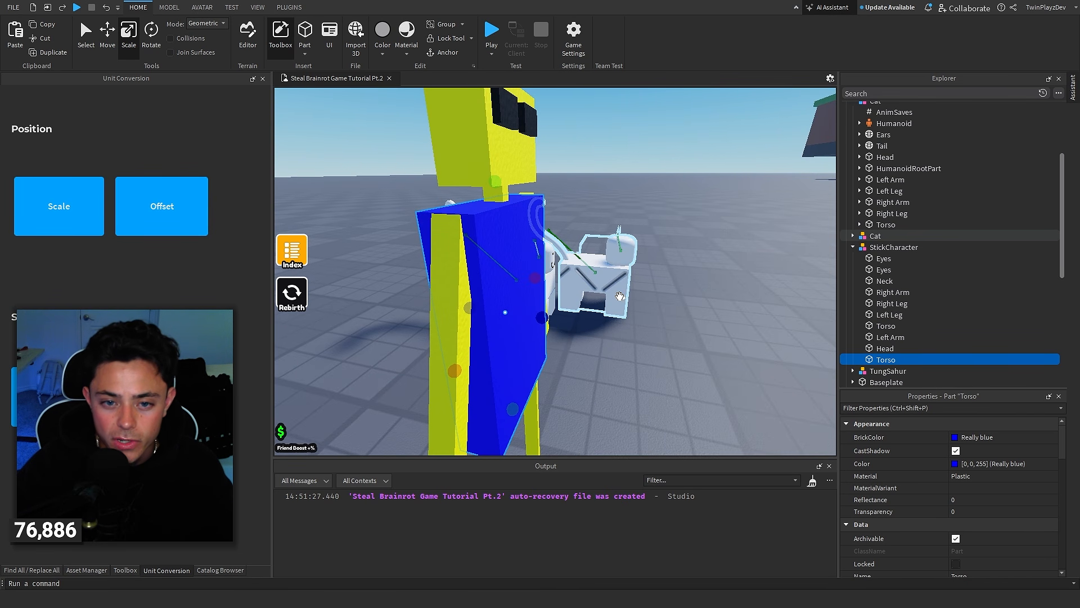
mouse_move(487, 310)
mouse_down()
mouse_move(552, 320)
mouse_move(466, 308)
mouse_up()
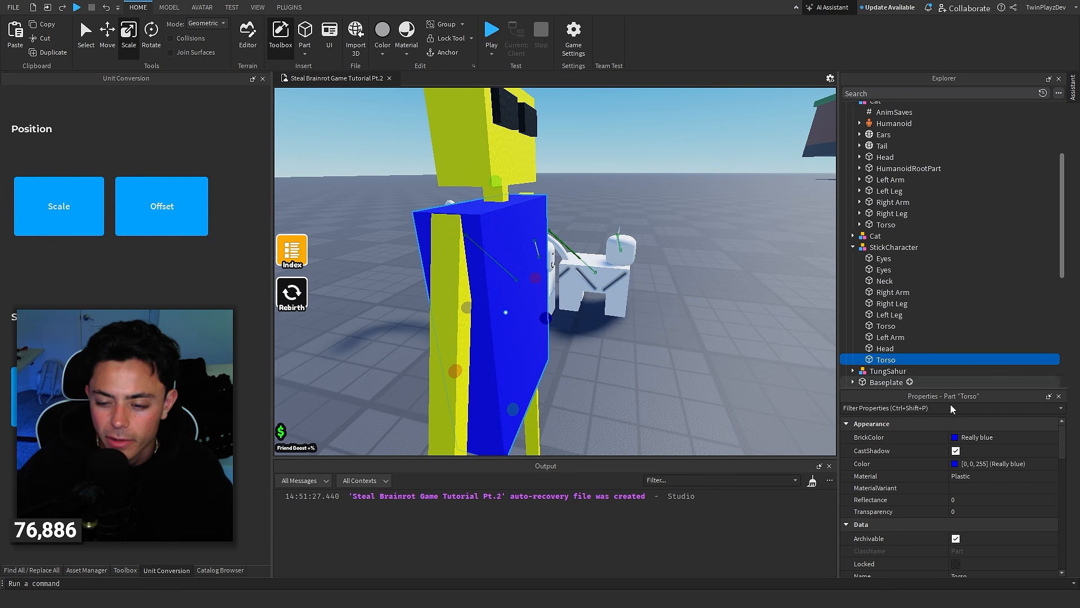
Configure the duplicated torso as an anchored part named HumanoidRootPart with a Transparency of 1
click(978, 512)
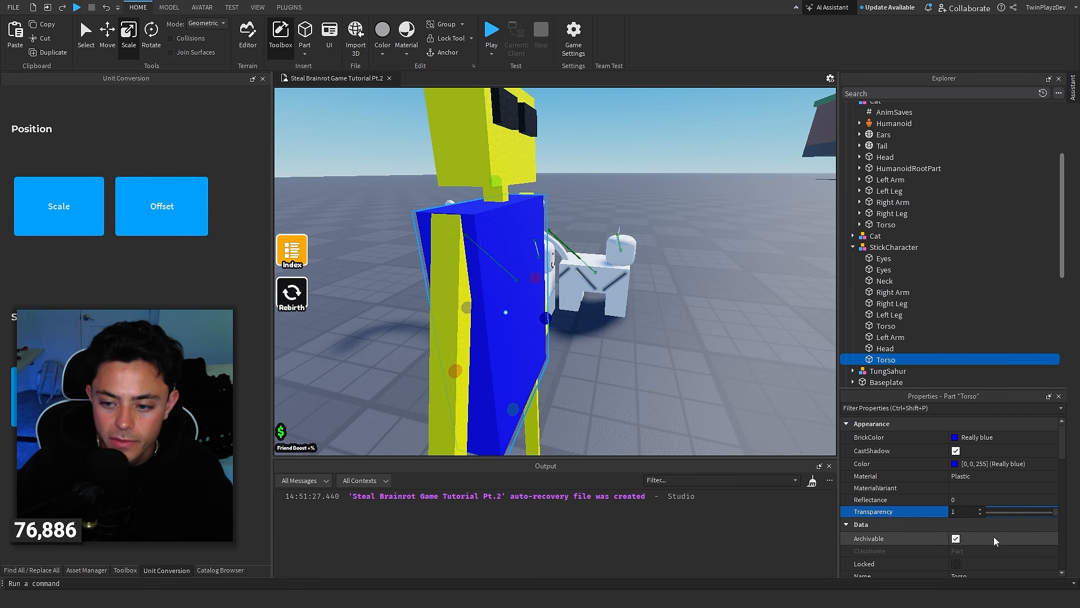
scroll(993, 535, down, 4)
click(986, 434)
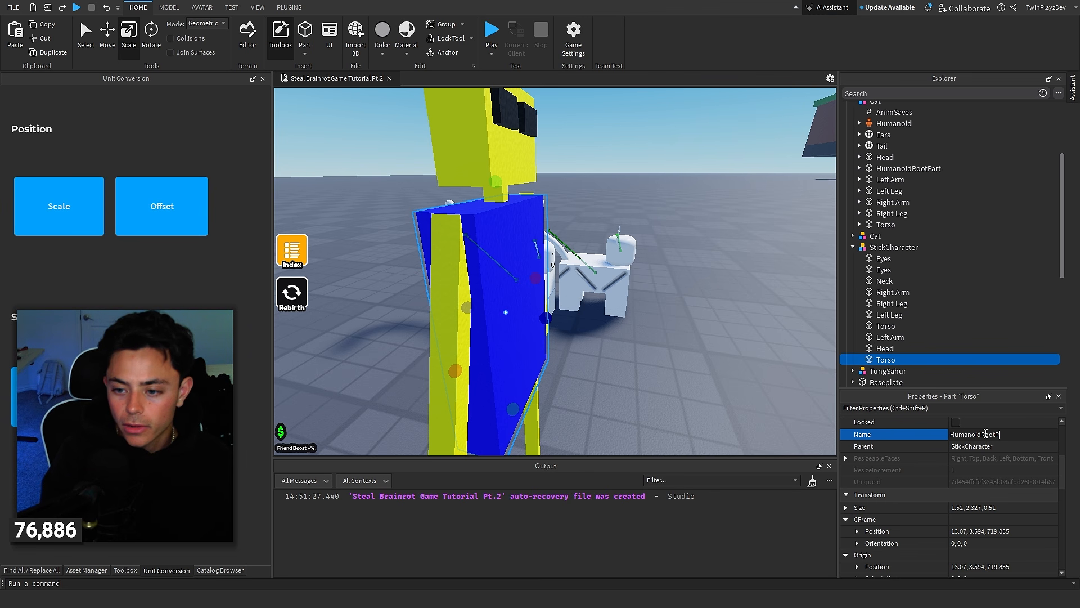
scroll(945, 447, down, 4)
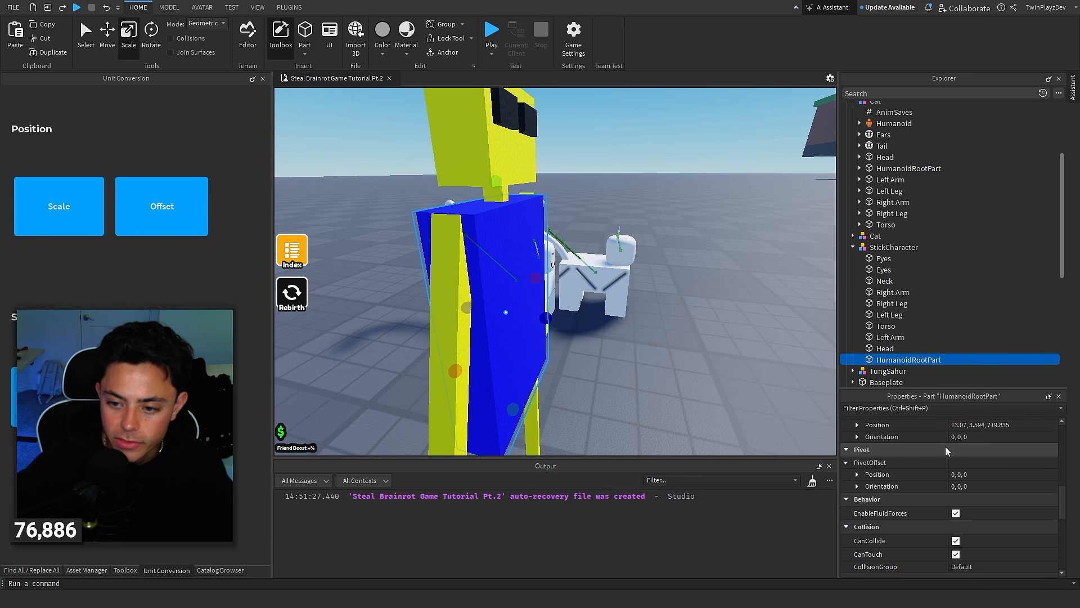
click(974, 491)
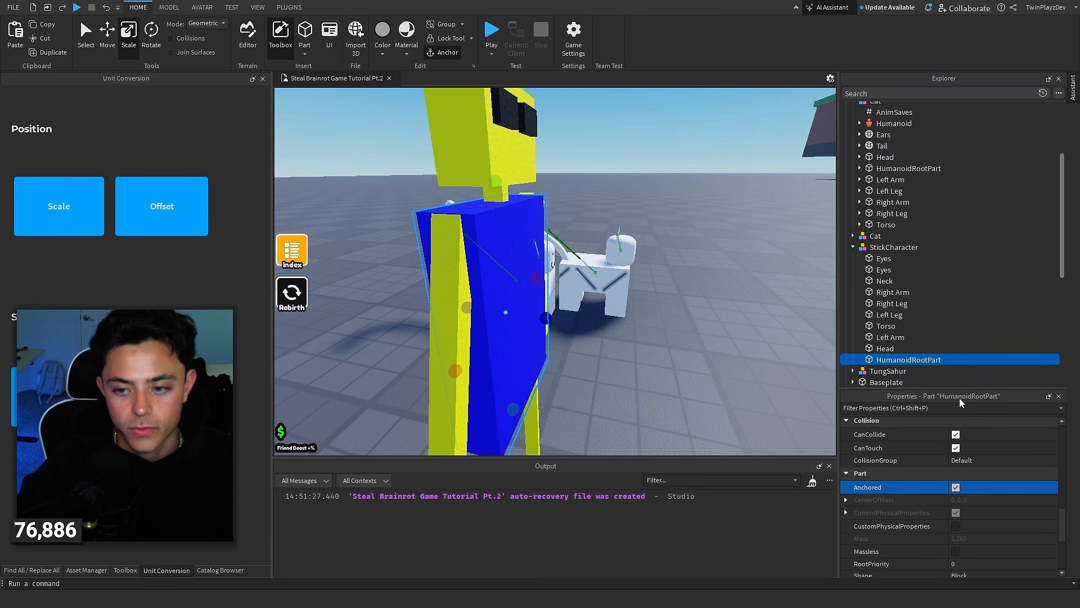
Parent both Eyes parts of the StickCharacter to its Head
click(941, 258)
ctrl+click(949, 268)
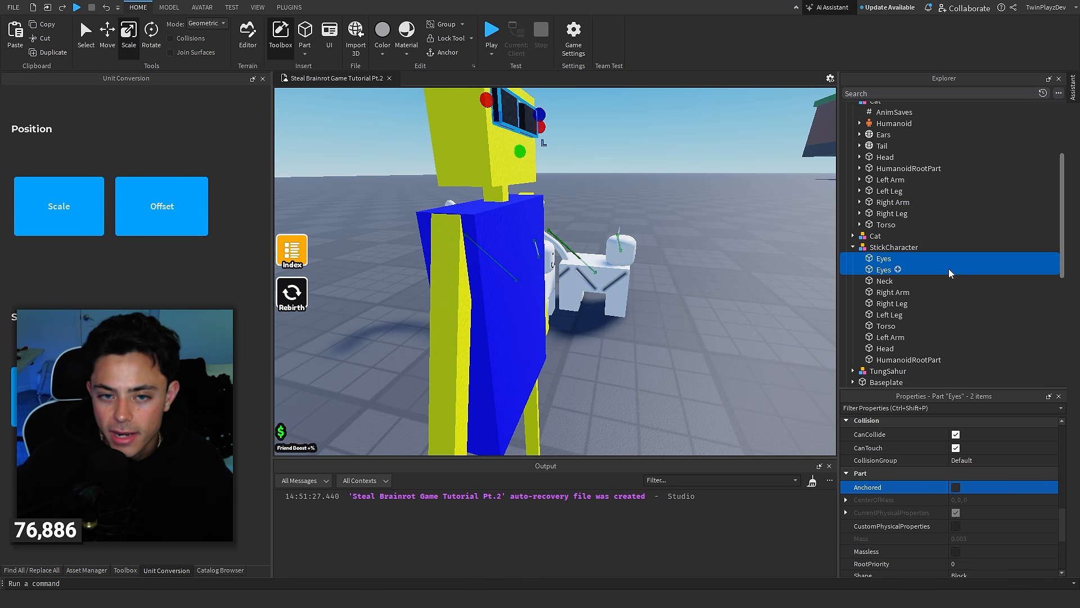
drag(873, 263, 884, 348)
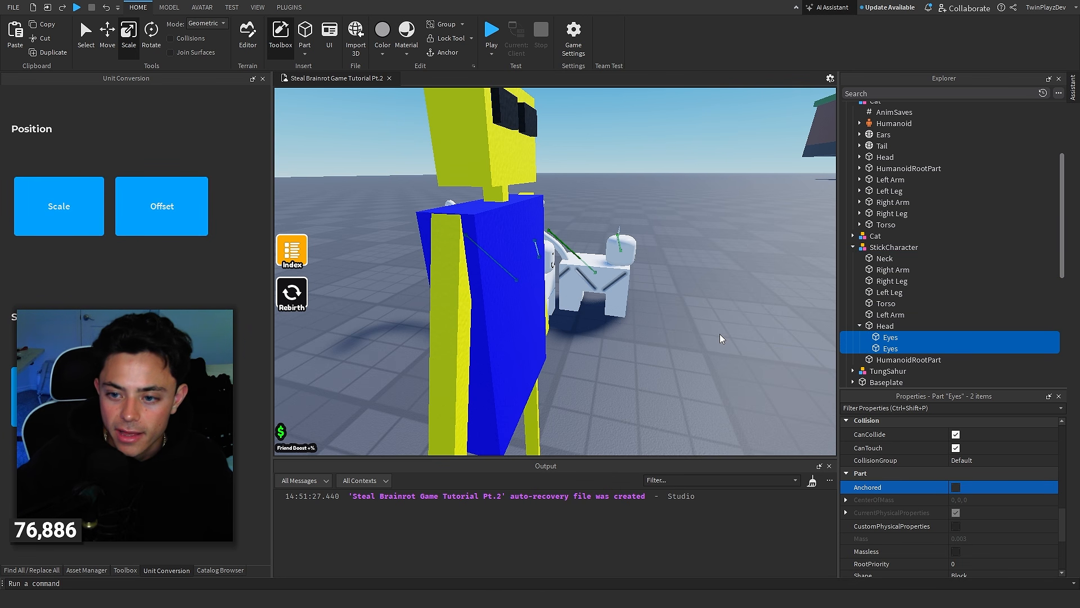
Delete the TungSahur model from the workspace
click(720, 333)
right_drag(720, 333, 719, 333)
key(s)
drag(703, 320, 681, 325)
right_drag(682, 325, 454, 280)
click(453, 281)
click(499, 281)
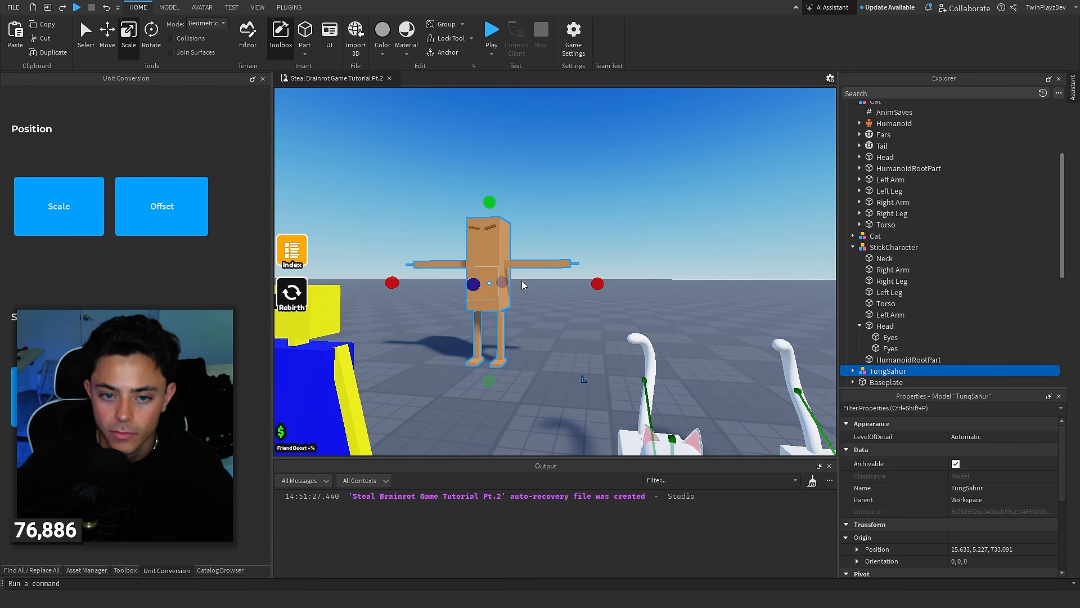
key(Delete)
Delete the Cat model that contains the Humanoid and AnimSaves, keeping the other cat
right_drag(523, 283, 624, 301)
drag(623, 301, 530, 242)
right_drag(624, 260, 623, 260)
key(s)
key(d)
key(Delete)
Move the remaining cat to about 8.355, 1.375, 725.213 and collapse the StickCharacter's parts in the hierarchy
drag(684, 320, 537, 290)
scroll(858, 212, up, 1)
click(853, 146)
right_drag(828, 168, 828, 163)
key(a)
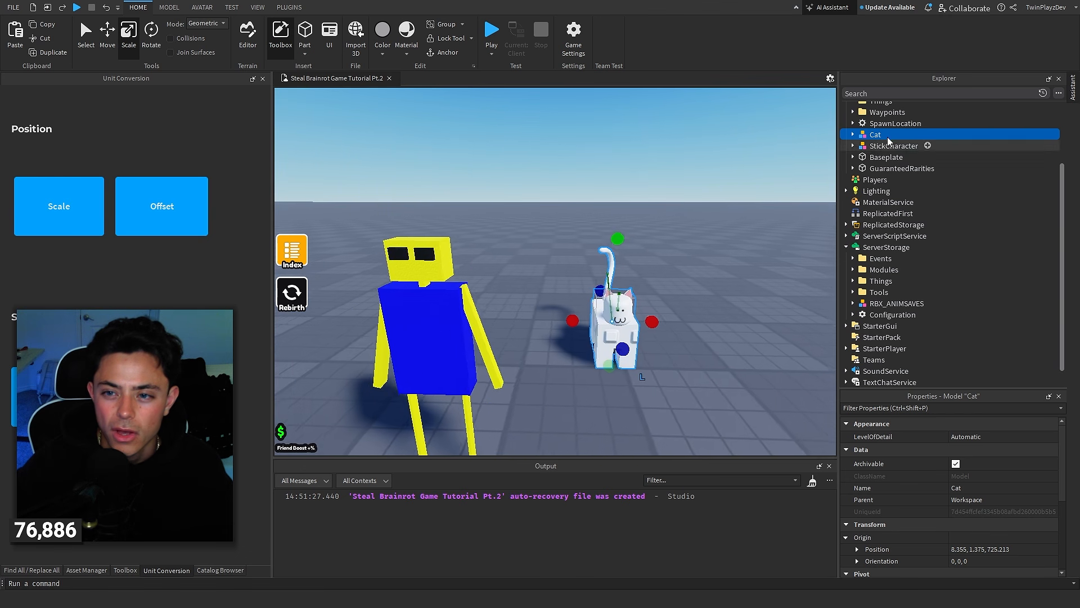
Examine the Cat's rig structure by expanding its body parts, including the Torso's joints and the Right Hip Motor6D
click(853, 135)
click(859, 146)
click(859, 169)
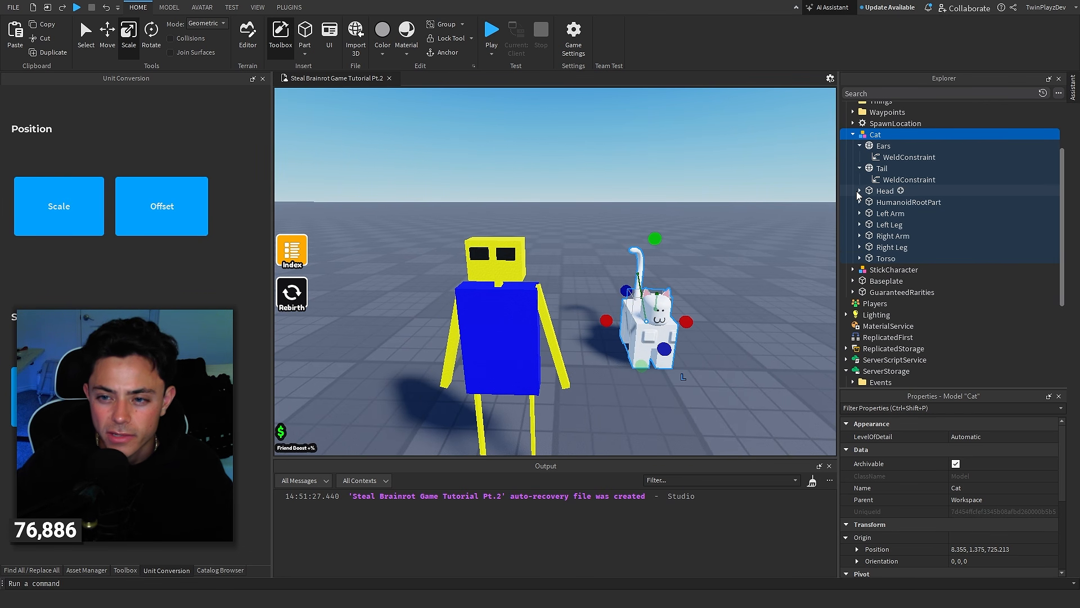
click(860, 191)
click(860, 270)
scroll(884, 274, down, 2)
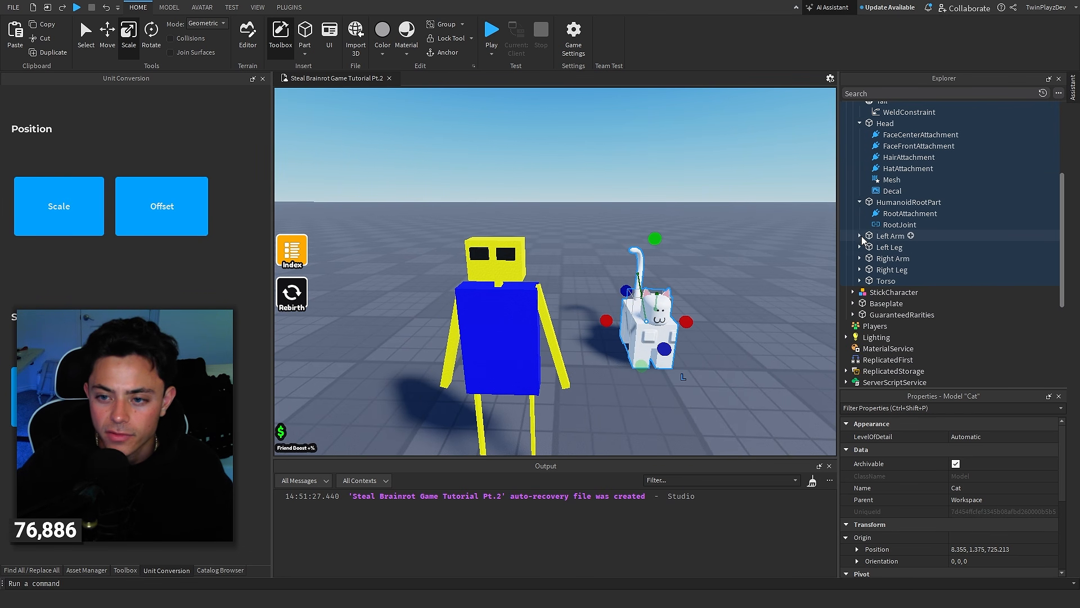
click(859, 236)
click(860, 270)
click(859, 303)
click(855, 350)
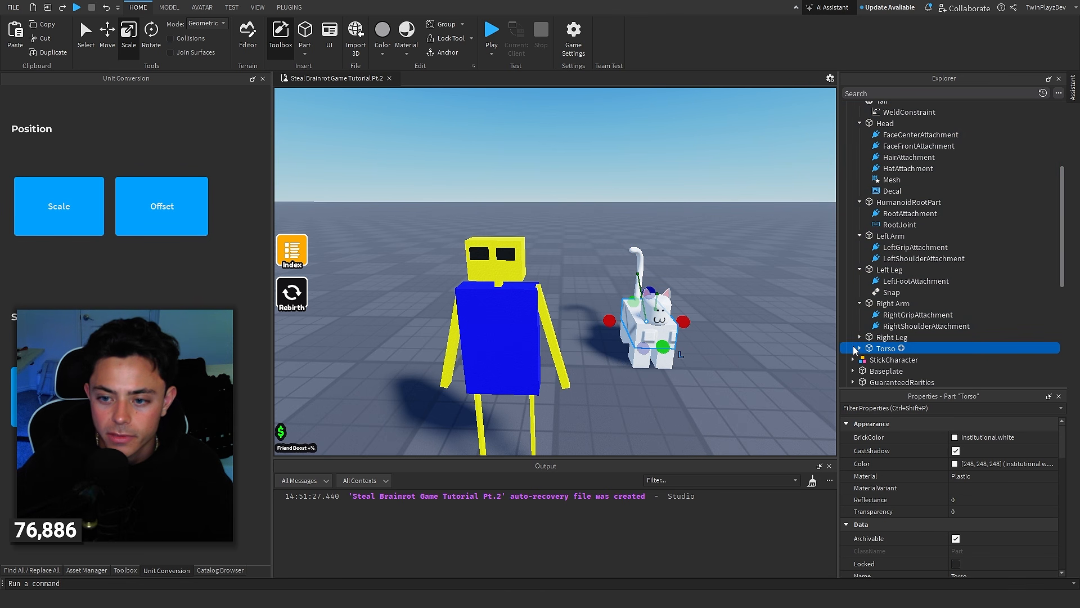
click(860, 337)
scroll(895, 334, down, 6)
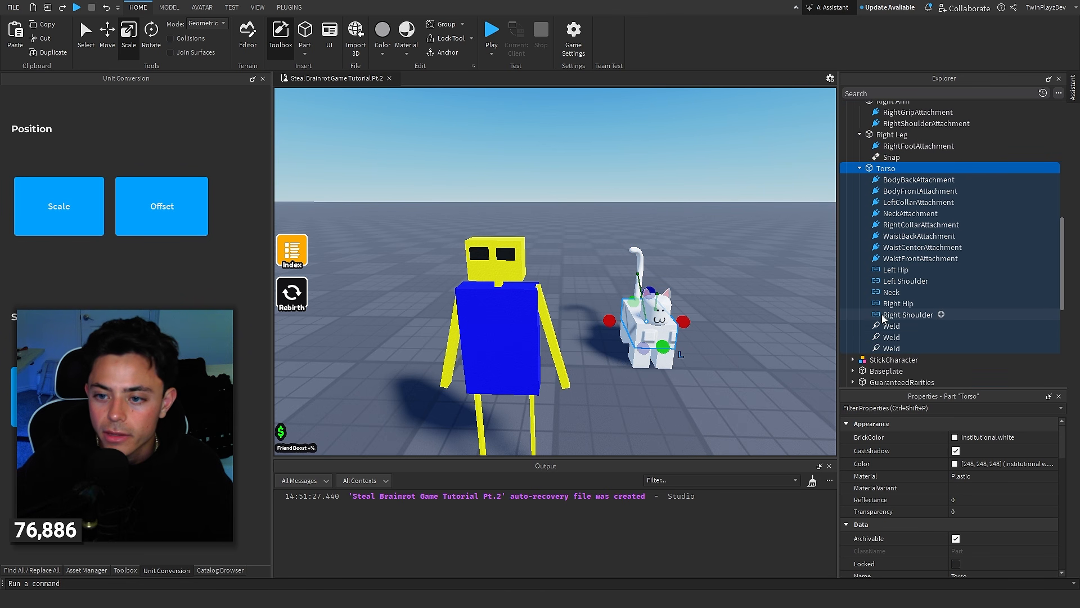
click(879, 303)
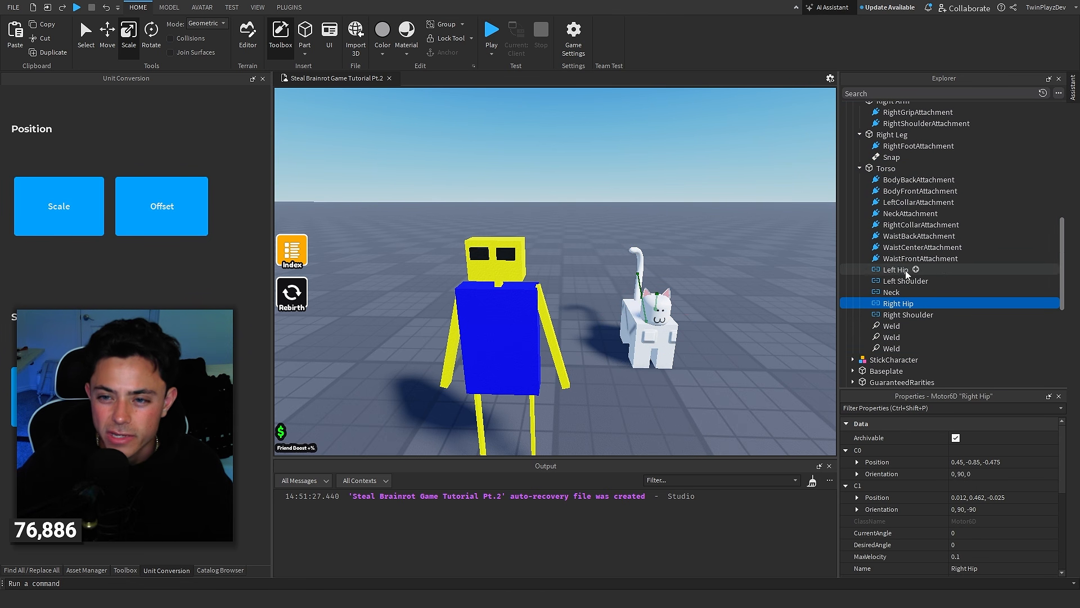
Select the StickCharacter model and start the Edit Rig plugin
scroll(906, 274, up, 8)
right_drag(702, 289, 688, 324)
click(530, 273)
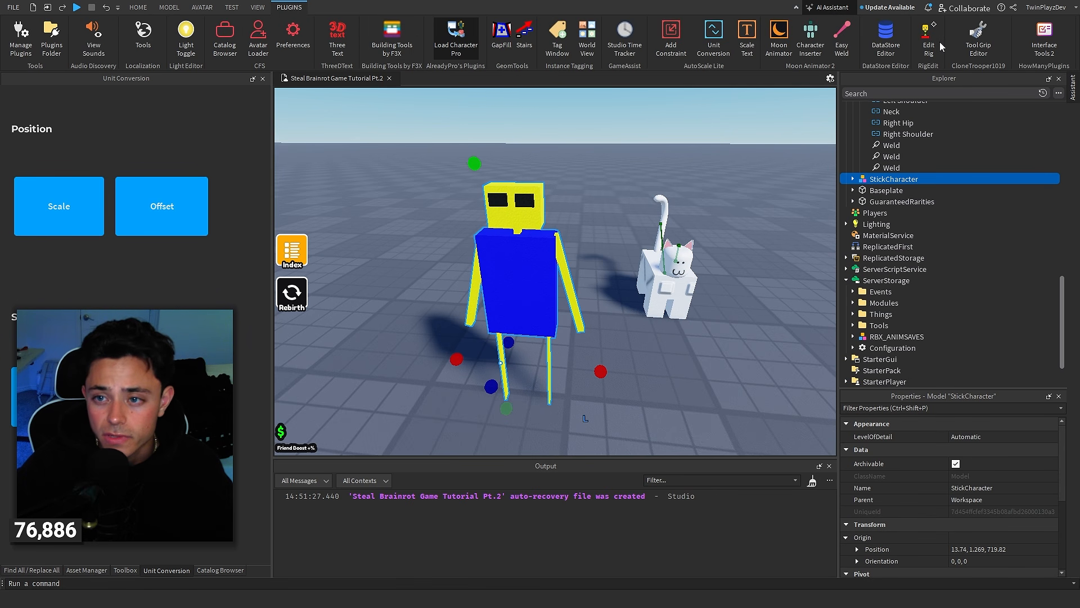
click(928, 33)
Select the StickCharacter's arms, HumanoidRootPart, legs, neck, head and eyes, starting with the Right Arm, and create welds between them
scroll(561, 270, up, 6)
click(582, 267)
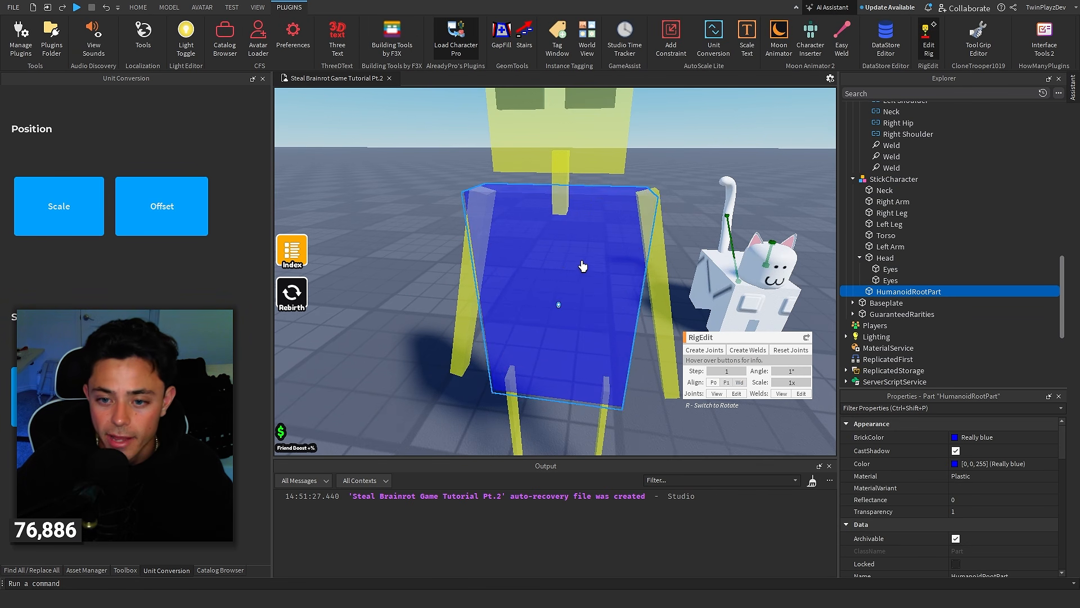
right_drag(582, 266, 662, 252)
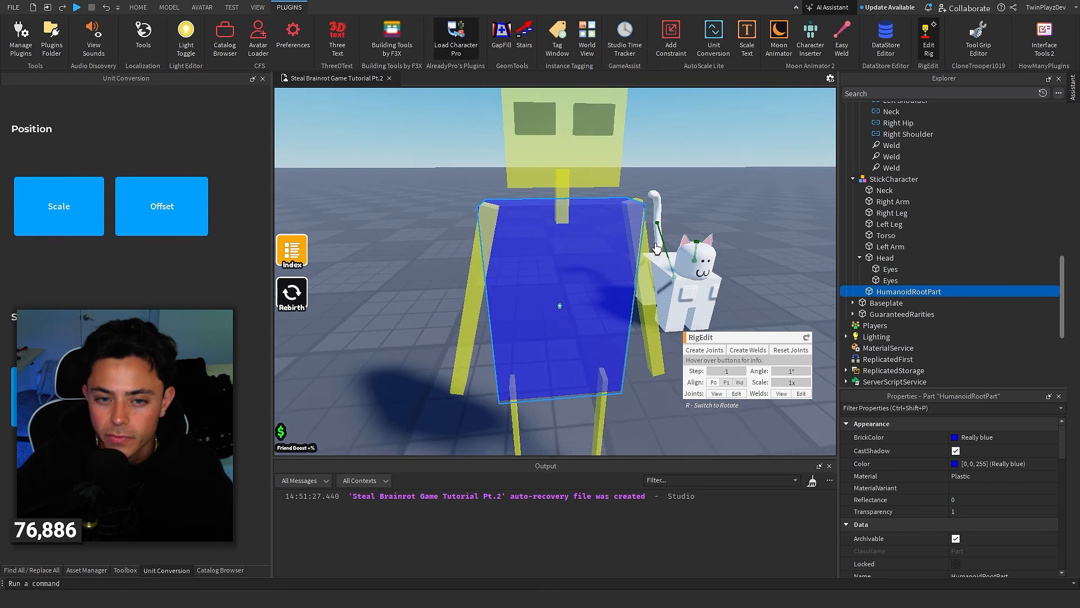
click(469, 287)
shift+click(512, 278)
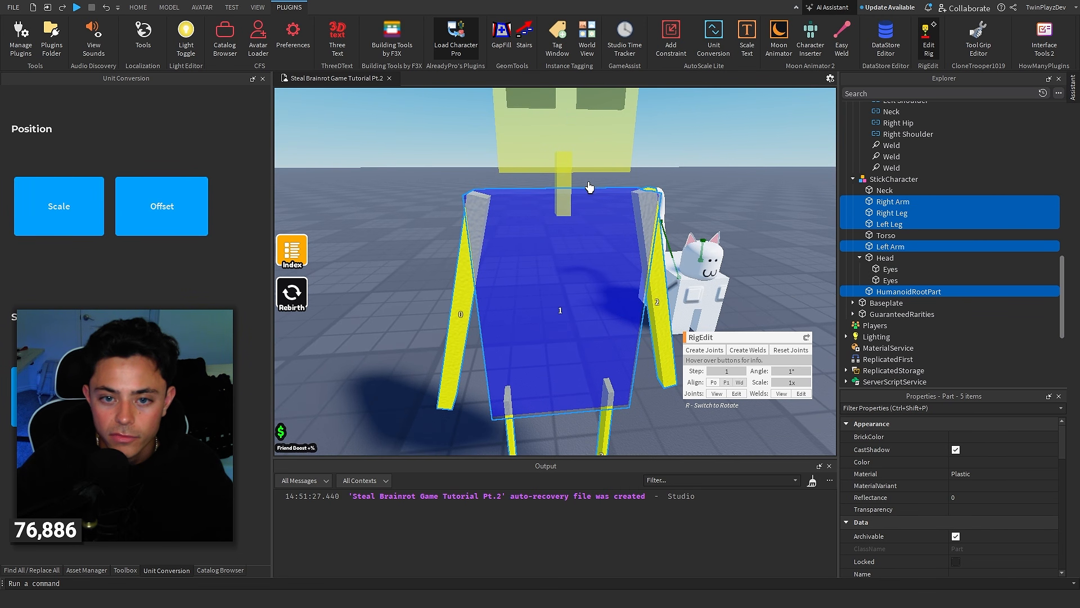
right_drag(573, 191, 587, 208)
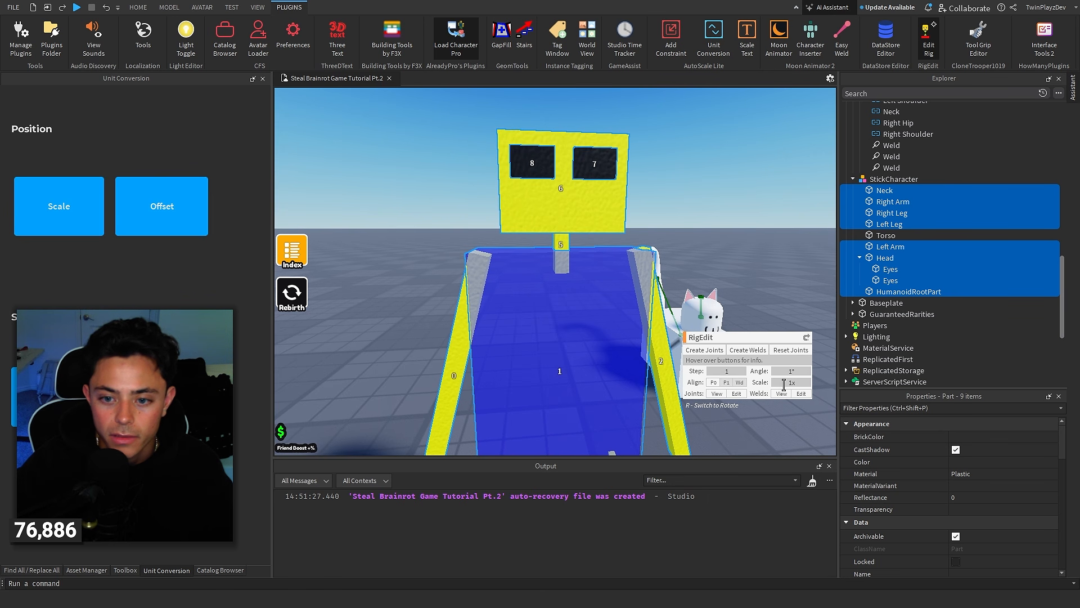
click(745, 352)
Inspect the welds running from the Right Arm to the other body parts and try to undo their creation
scroll(663, 234, down, 5)
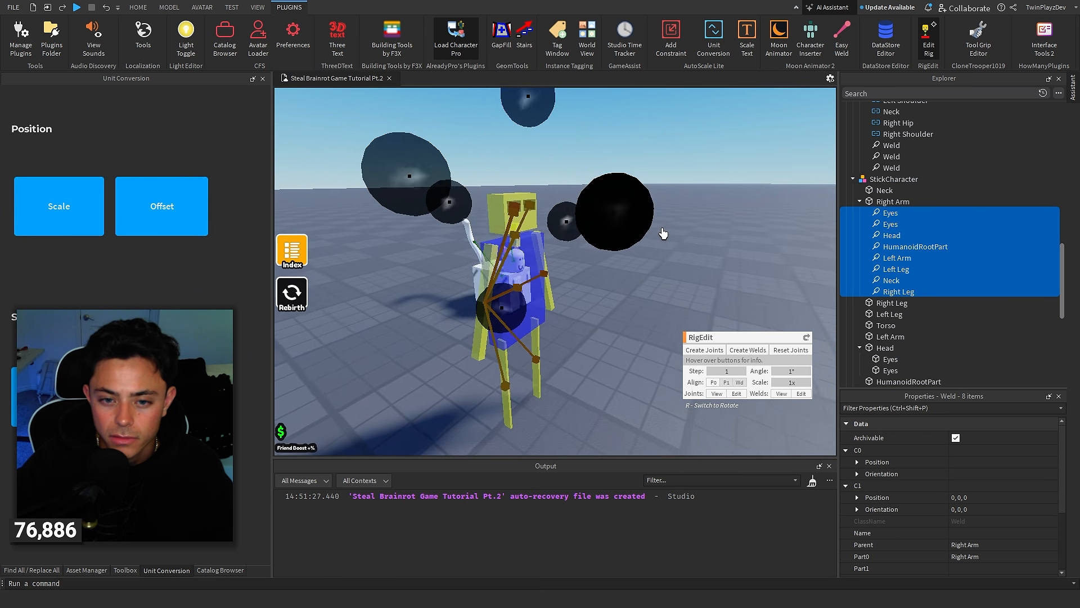
scroll(662, 233, up, 3)
right_drag(663, 233, 664, 234)
scroll(474, 310, up, 3)
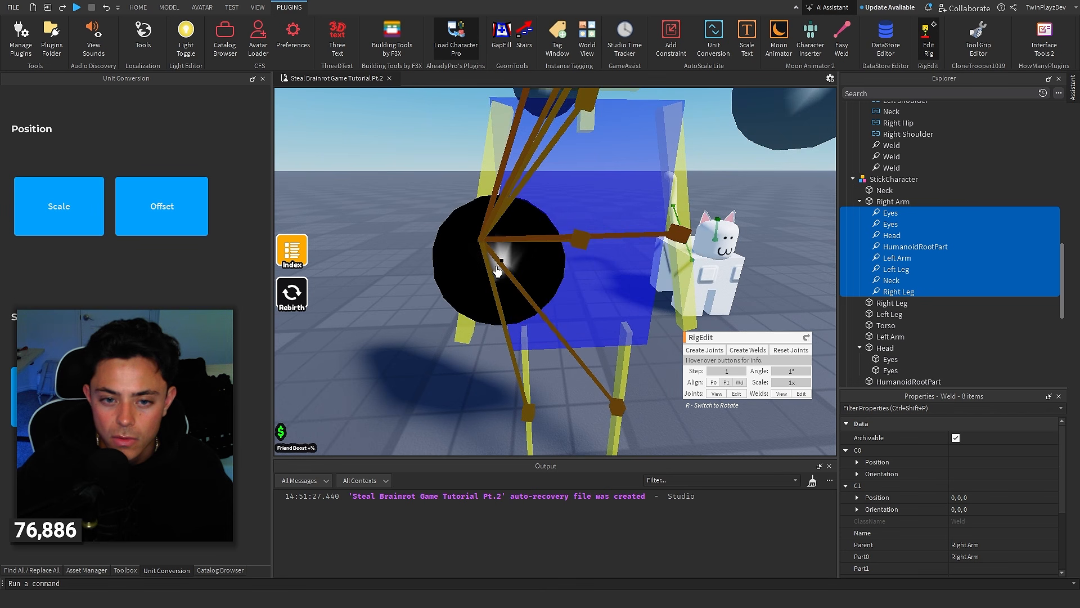
right_drag(519, 272, 522, 275)
key(ctrl+z)
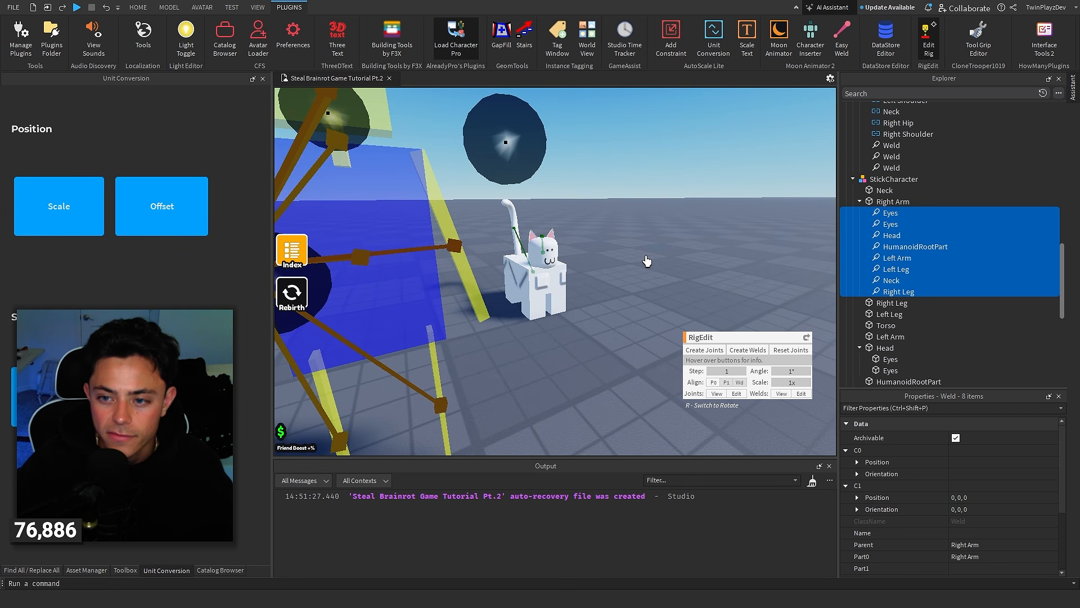
right_drag(646, 261, 647, 262)
scroll(647, 261, down, 3)
scroll(647, 261, up, 4)
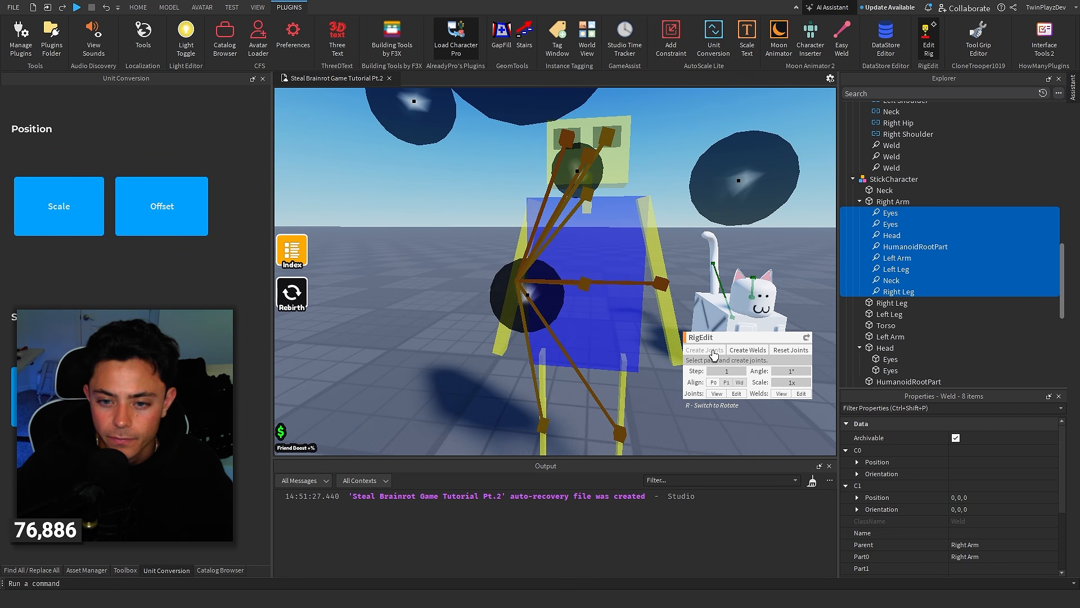
Clear the weld selection and examine the weld connections from the other side of the StickCharacter
right_drag(711, 241, 713, 242)
click(712, 242)
key(d)
key(w)
key(s)
key(d)
right_drag(639, 309, 621, 286)
key(a)
right_drag(685, 265, 684, 265)
key(w)
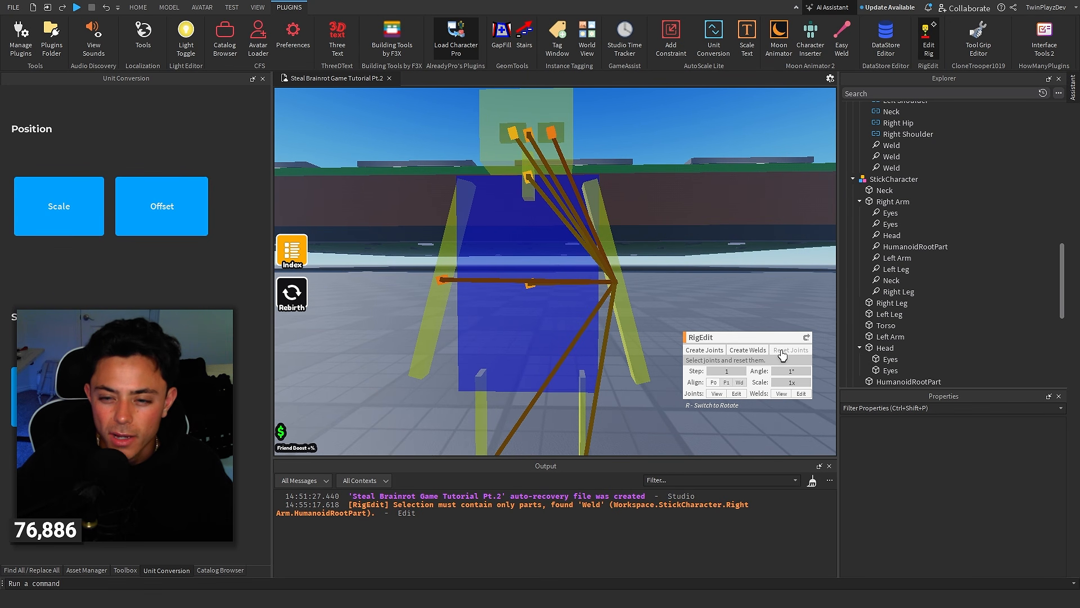
Delete all the welds stored under the StickCharacter's Right Arm
click(574, 326)
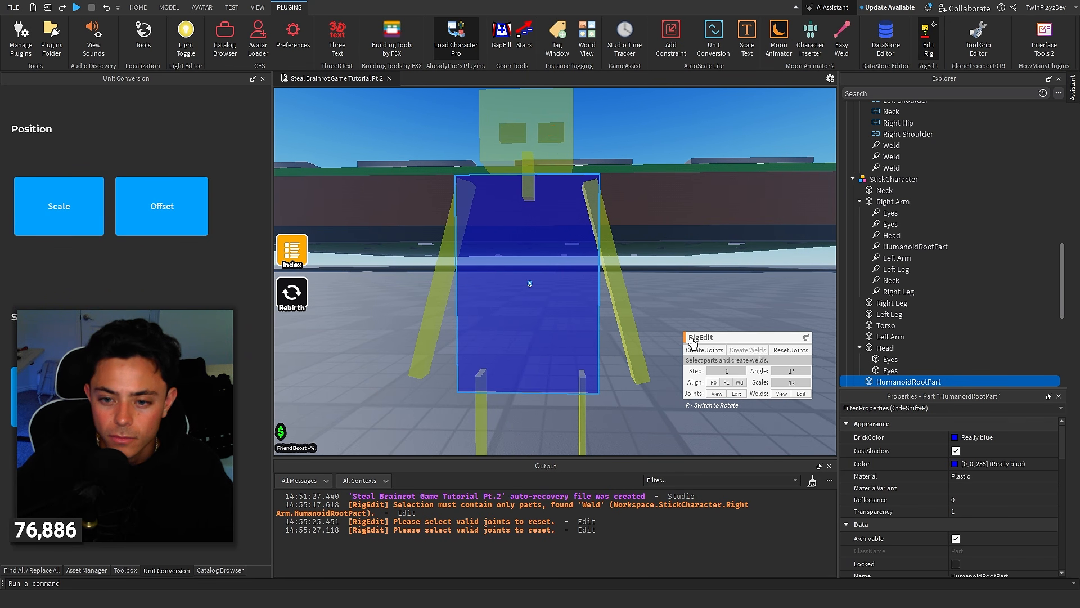
scroll(903, 231, down, 2)
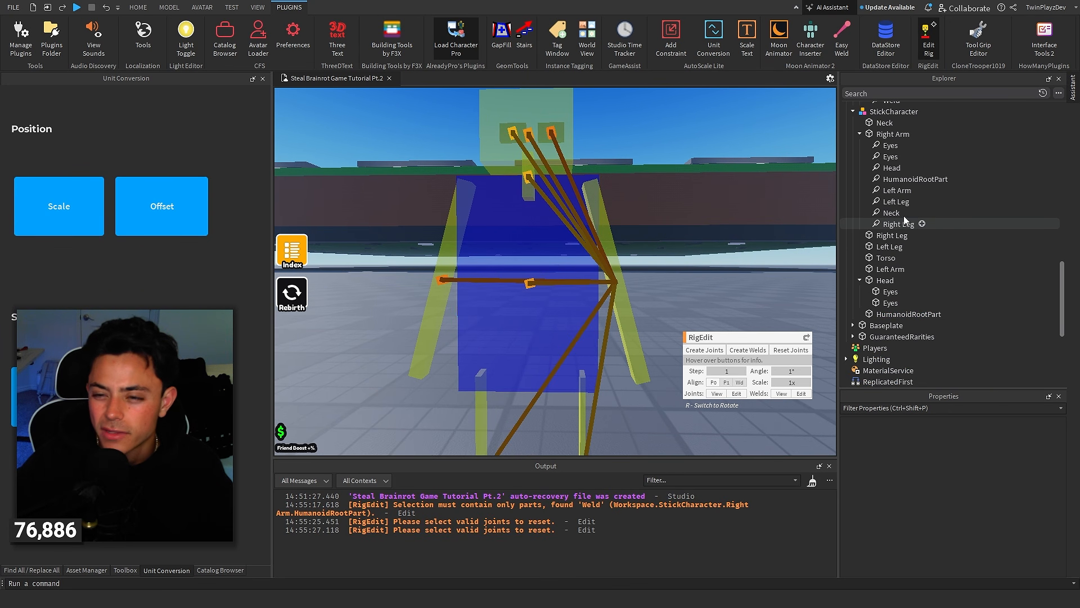
click(975, 147)
shift+click(965, 220)
key(Delete)
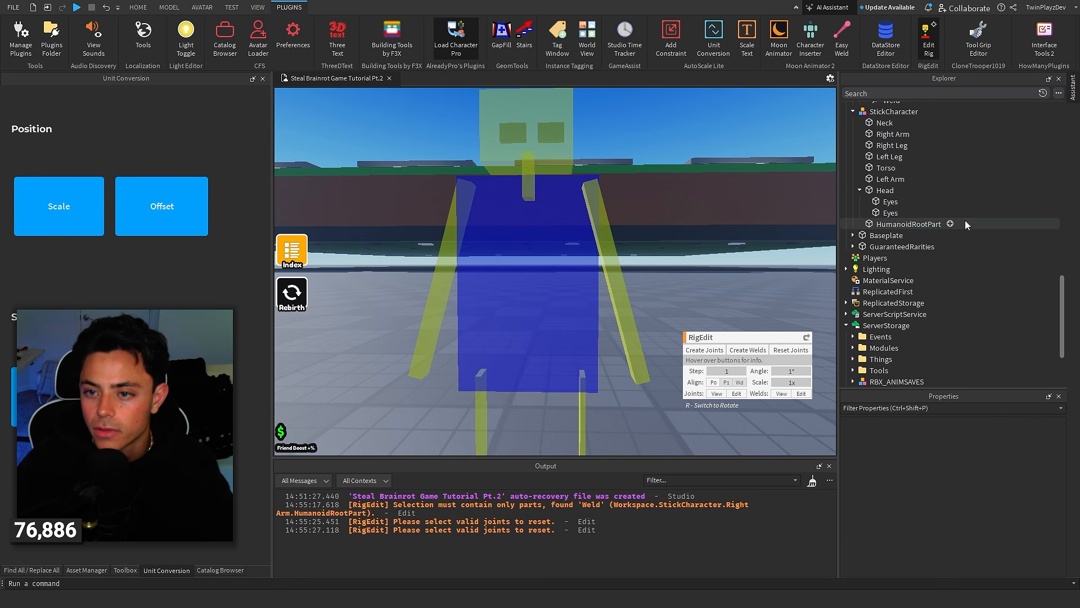
Select the StickCharacter's HumanoidRootPart first, add its arms, head, neck, legs and both eyes, and create welds between them
click(859, 191)
click(885, 202)
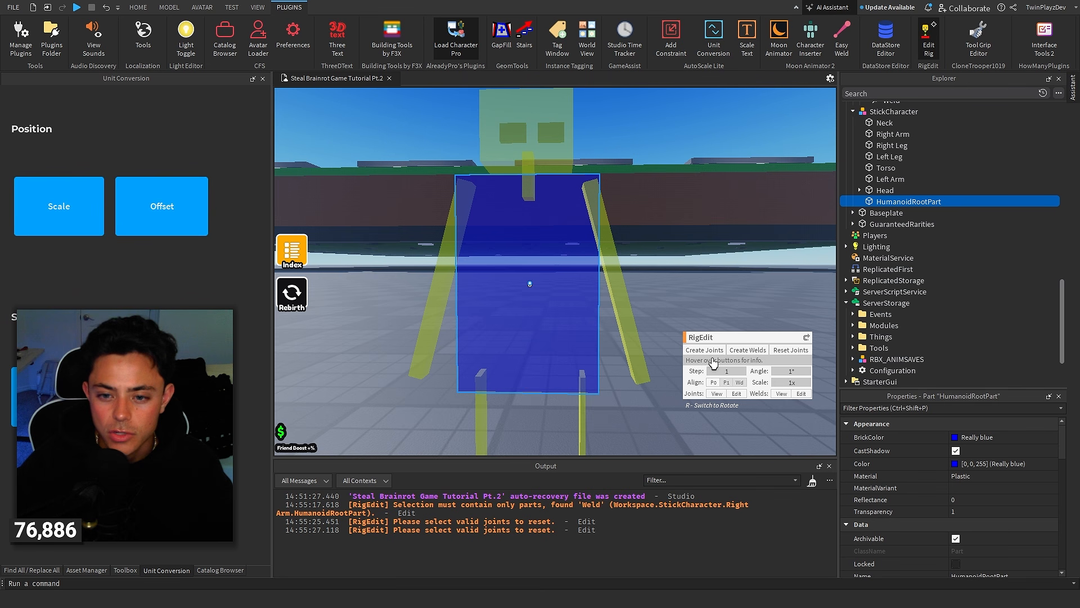
click(613, 281)
click(506, 256)
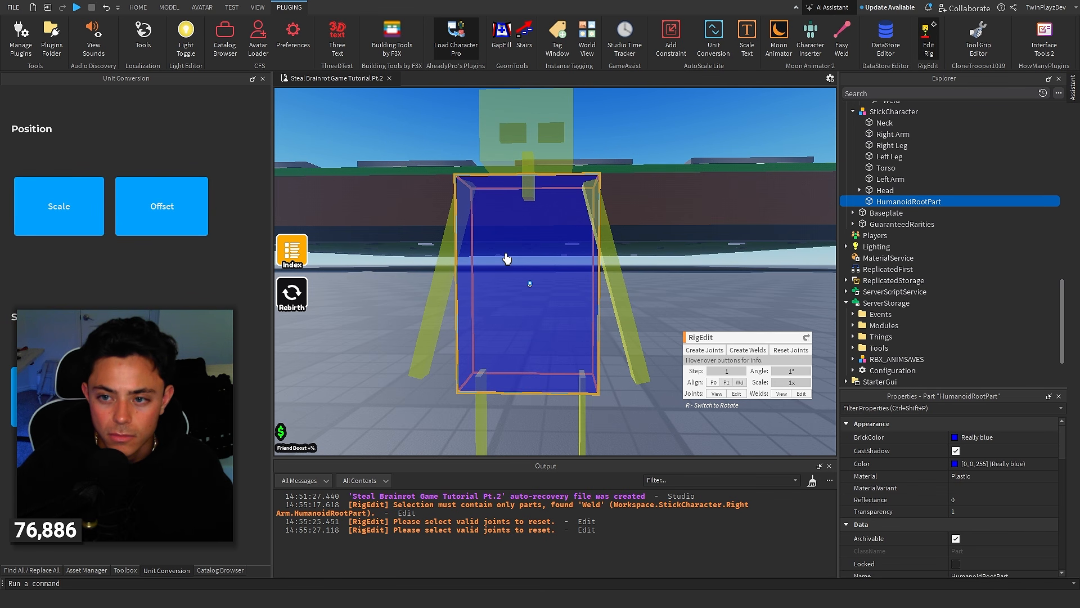
ctrl+click(609, 259)
ctrl+click(532, 147)
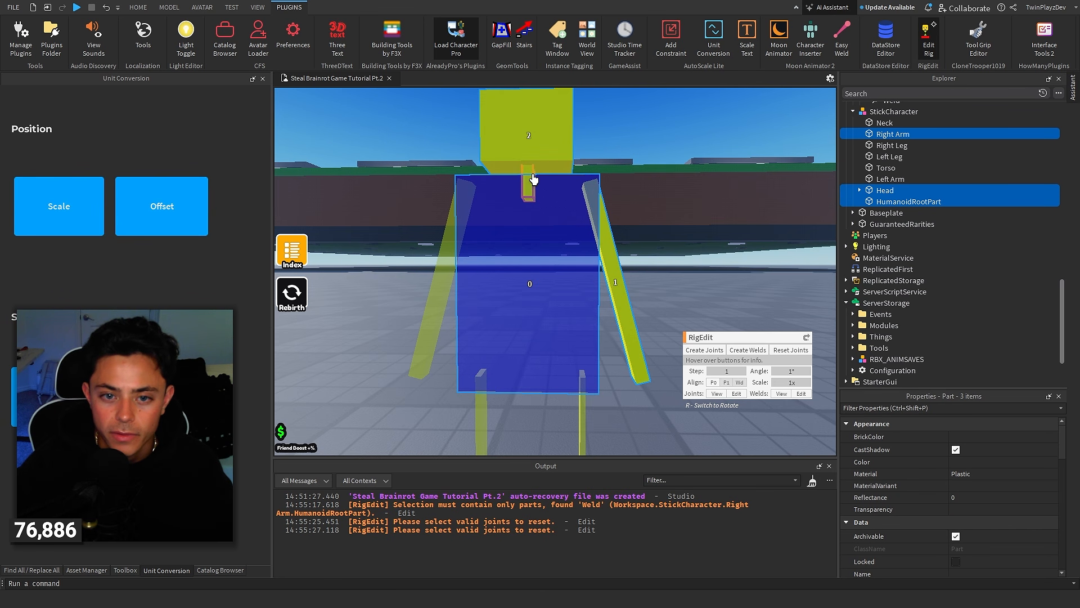
ctrl+click(470, 250)
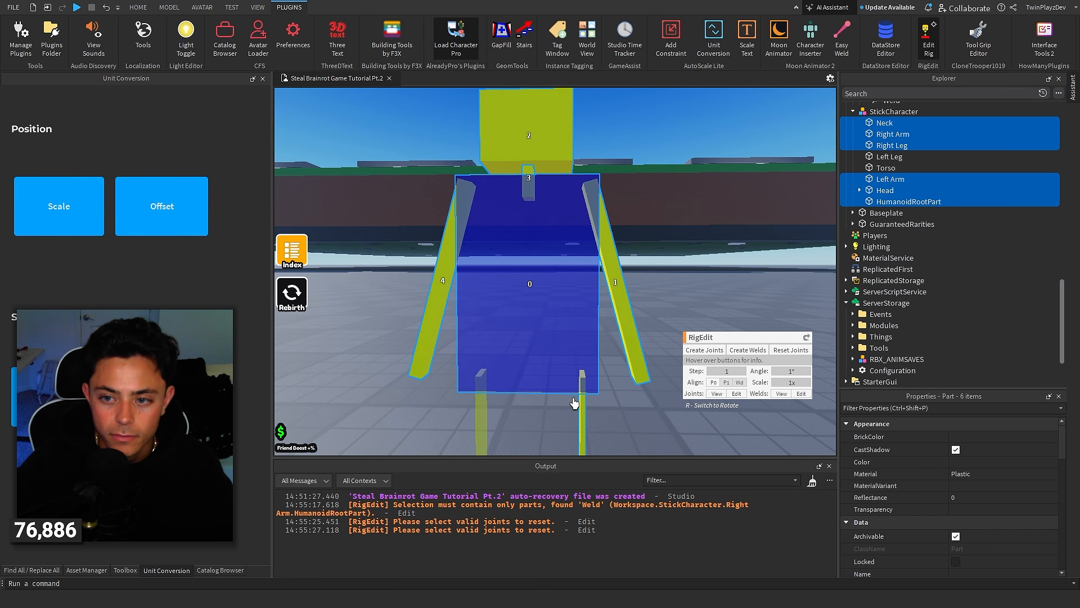
ctrl+click(485, 409)
key(w)
right_drag(610, 260, 607, 261)
key(w)
ctrl+click(555, 162)
ctrl+click(504, 174)
key(s)
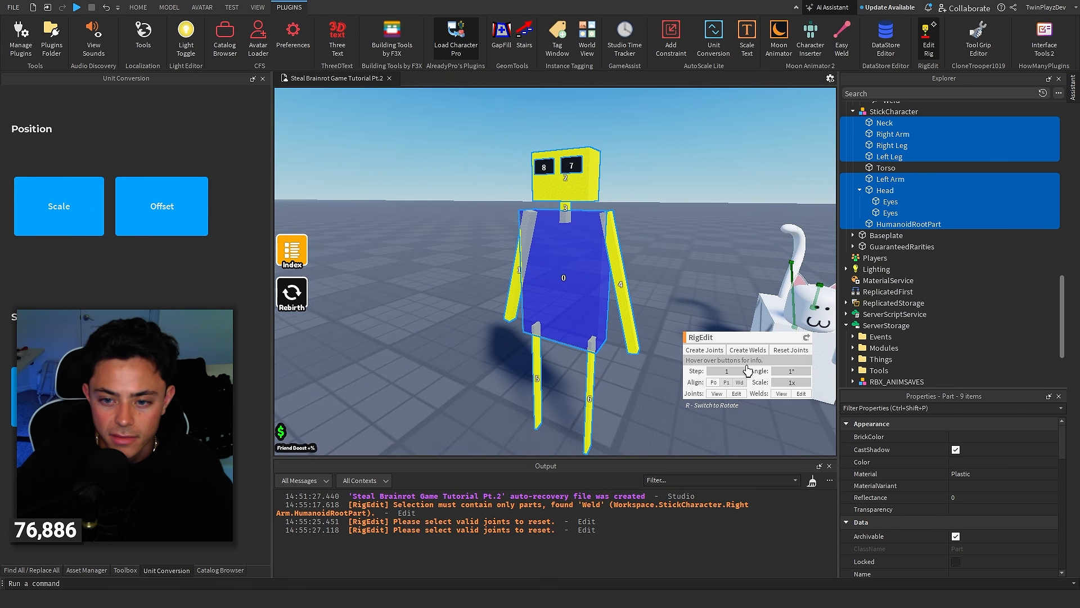
click(748, 350)
Inspect the welds running from the HumanoidRootPart to the StickCharacter's other body parts and clear their selection
scroll(685, 257, up, 5)
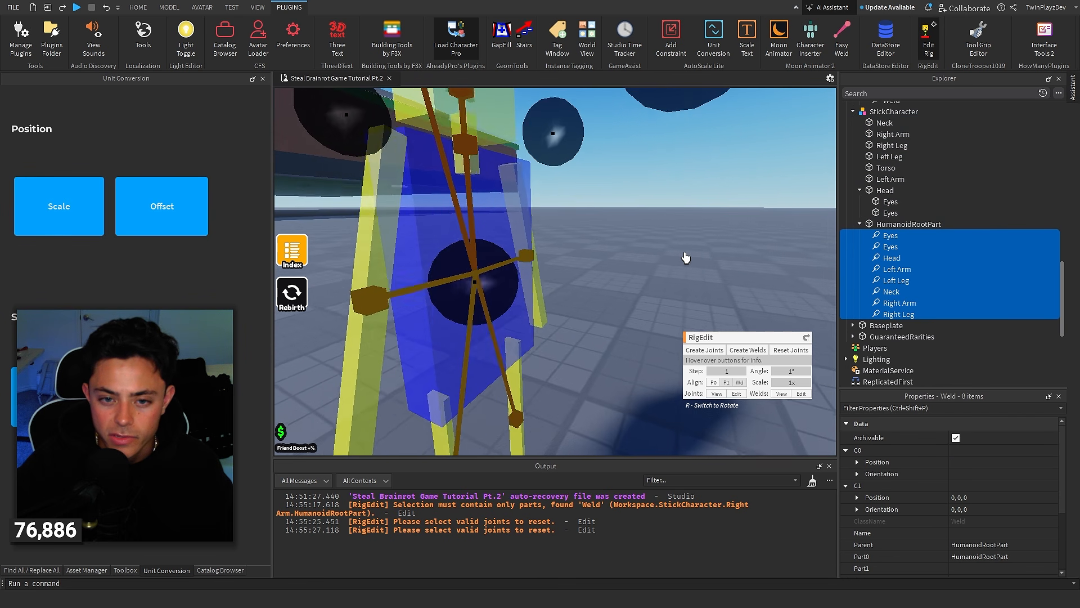
key(d)
right_drag(684, 257, 733, 240)
key(s)
click(747, 241)
scroll(733, 241, up, 2)
key(s)
Exit rig editing, select and frame the StickCharacter, and collapse its HumanoidRootPart and Head in the object hierarchy
click(928, 43)
right_drag(623, 234, 624, 234)
click(574, 248)
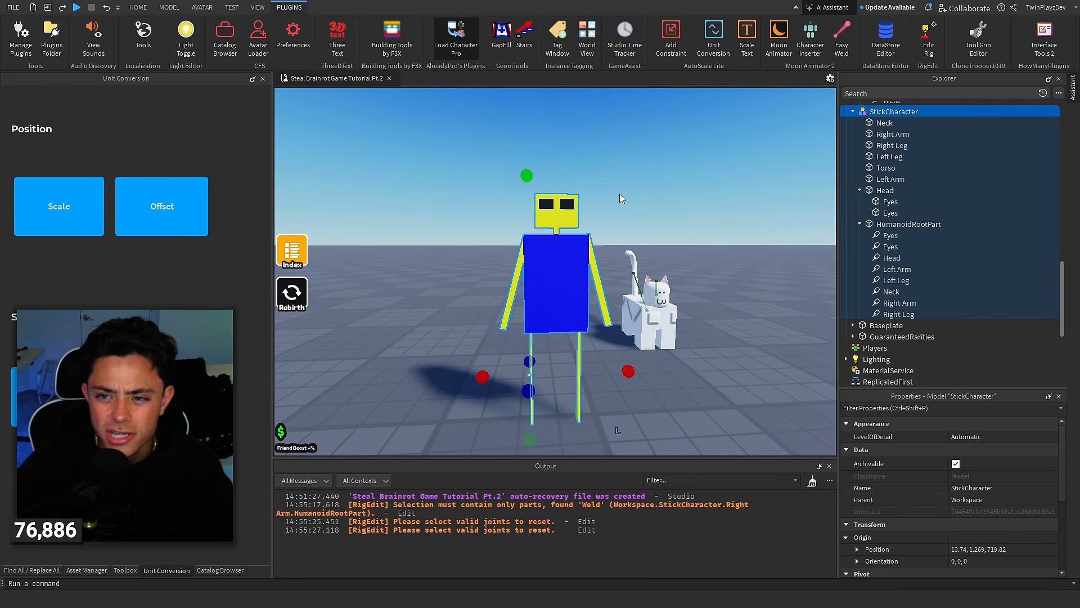
key(f)
click(860, 223)
click(859, 190)
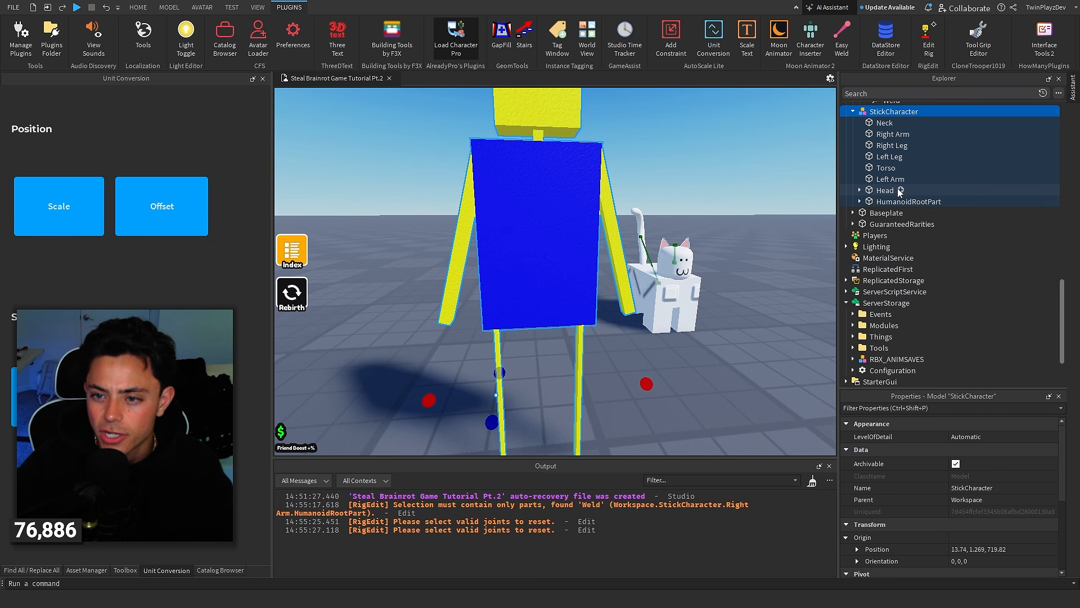
key(s)
right_drag(613, 166, 614, 166)
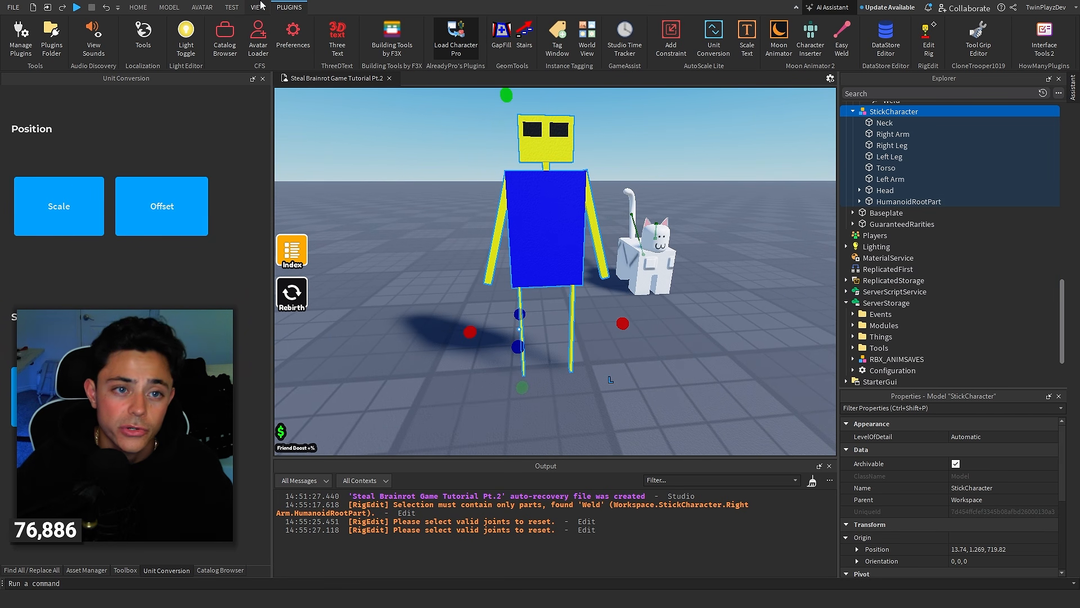
Try to load the StickCharacter as a rig in the Animation Editor, and close the editor again
click(258, 7)
click(202, 7)
click(542, 42)
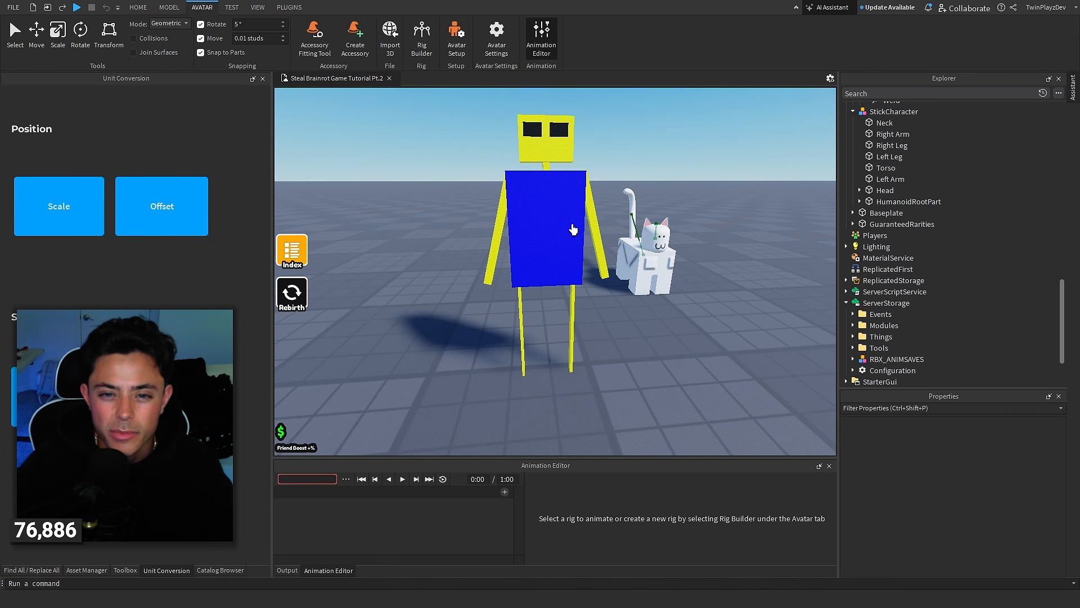
click(886, 112)
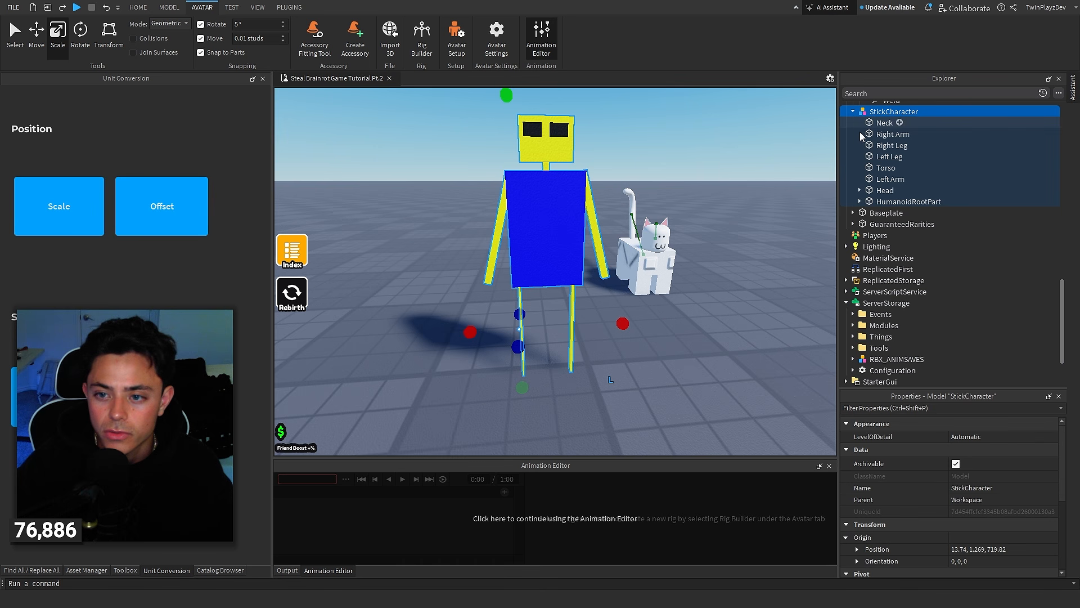
key(f)
click(557, 495)
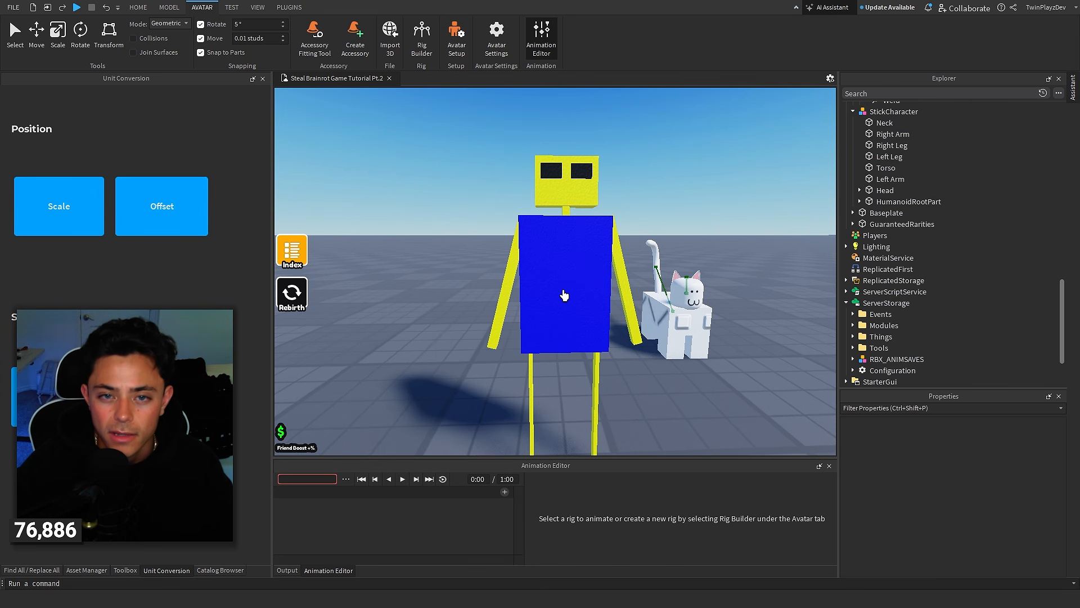
click(550, 44)
Insert a Humanoid object into the StickCharacter model
click(667, 314)
right_drag(665, 312, 668, 321)
drag(568, 191, 624, 248)
right_drag(624, 249, 620, 243)
click(549, 243)
click(927, 179)
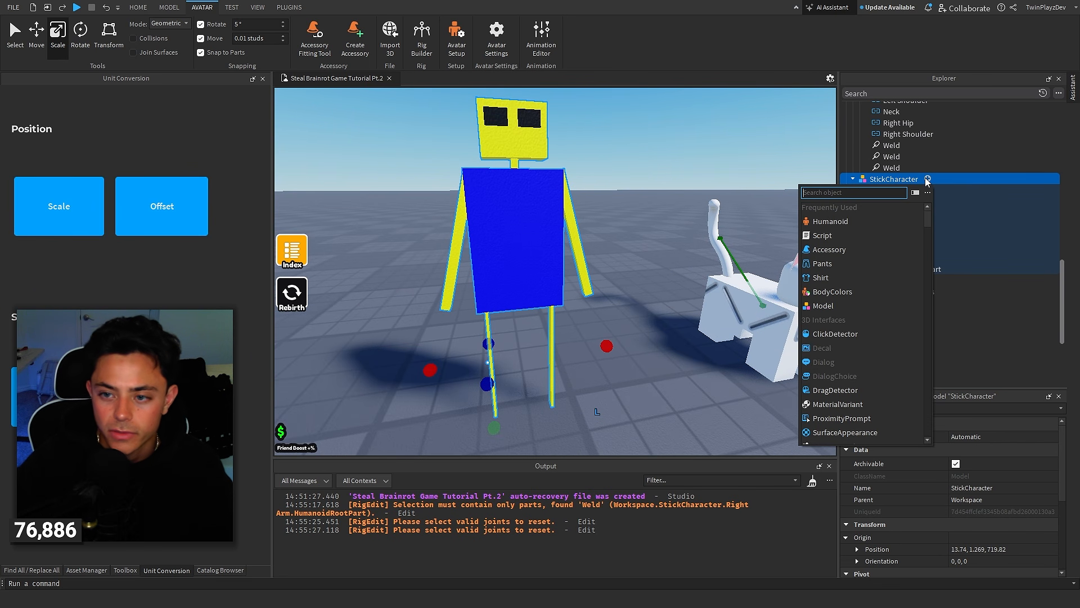
text(humanoid)
key(Return)
Retry loading the StickCharacter into the Animation Editor, dismiss the error dialog and close the editor
click(917, 180)
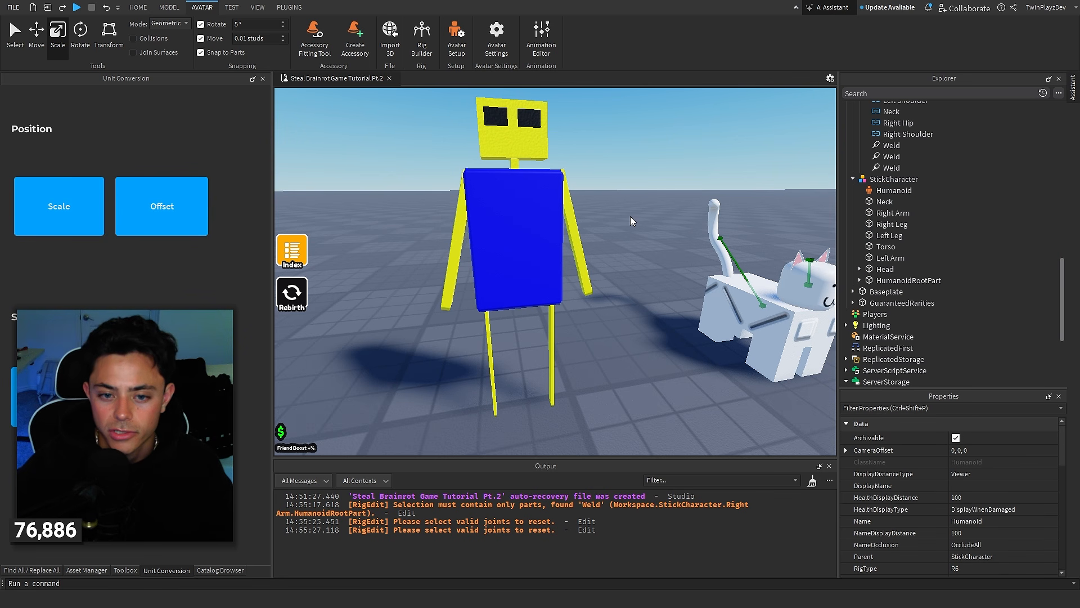
key(f)
click(532, 50)
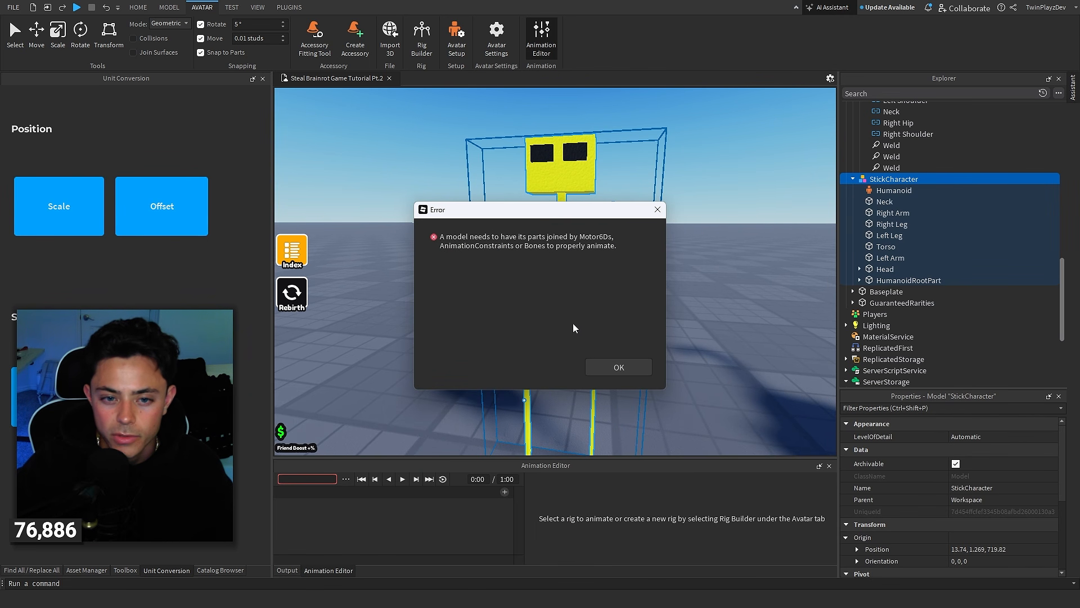
click(618, 363)
right_drag(680, 254, 677, 253)
click(548, 50)
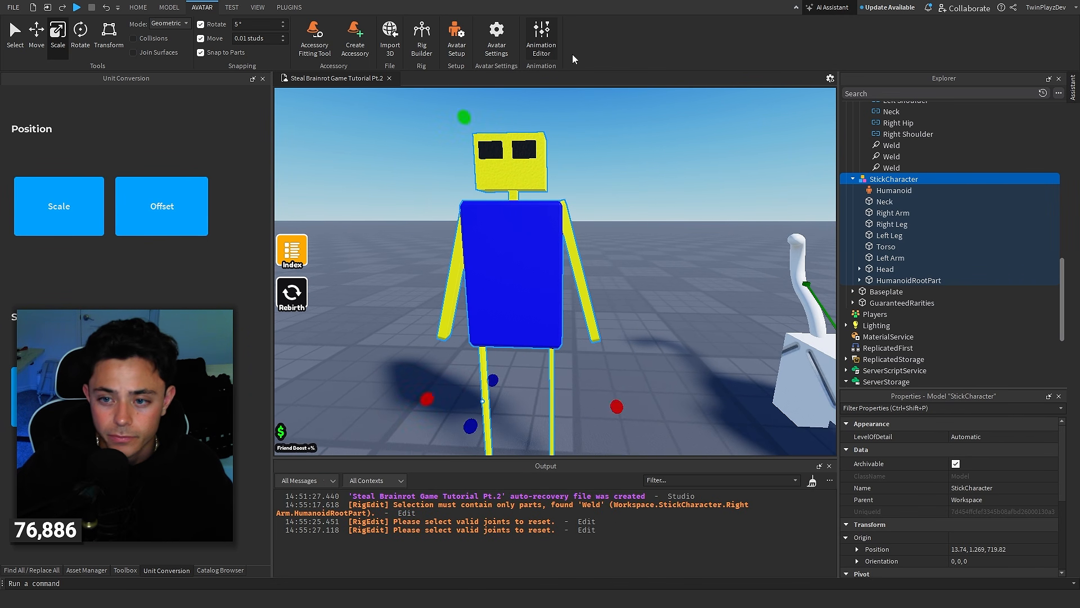
Clear the Output log, reselect the StickCharacter and start rig editing
click(659, 125)
click(812, 482)
right_drag(668, 320, 675, 322)
click(756, 350)
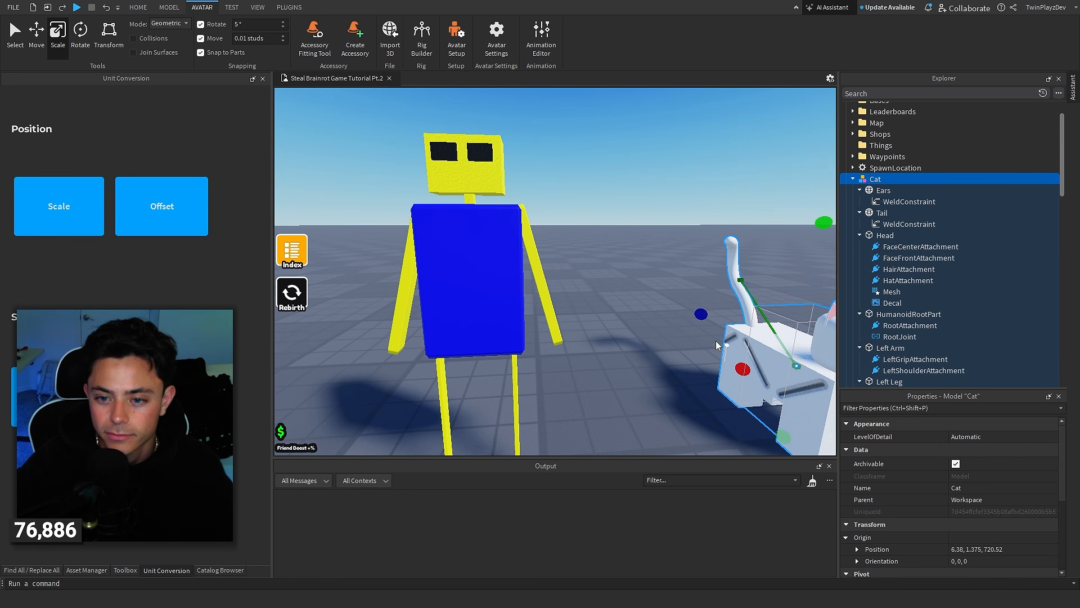
click(647, 315)
right_drag(605, 295, 595, 292)
click(569, 228)
click(287, 6)
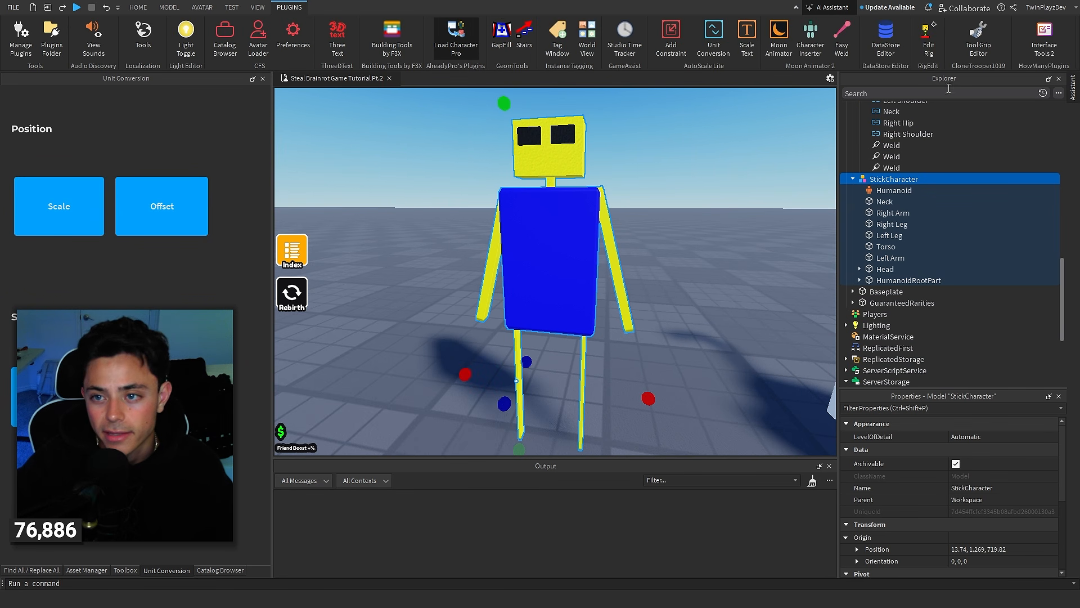
click(929, 38)
Try to create joints with only the StickCharacter's HumanoidRootPart selected
click(585, 248)
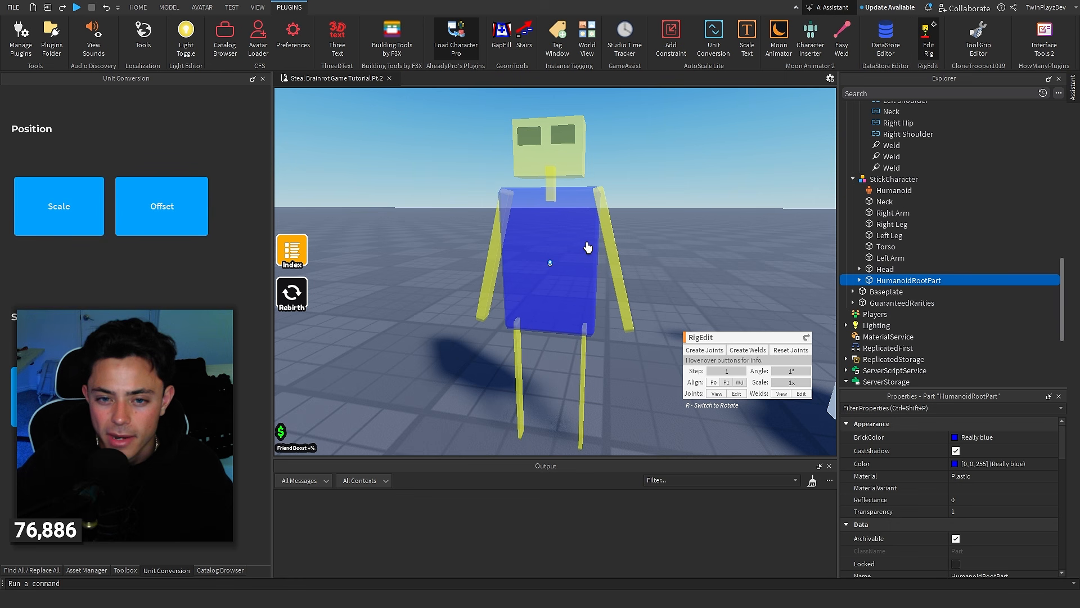
click(556, 184)
click(603, 222)
click(532, 235)
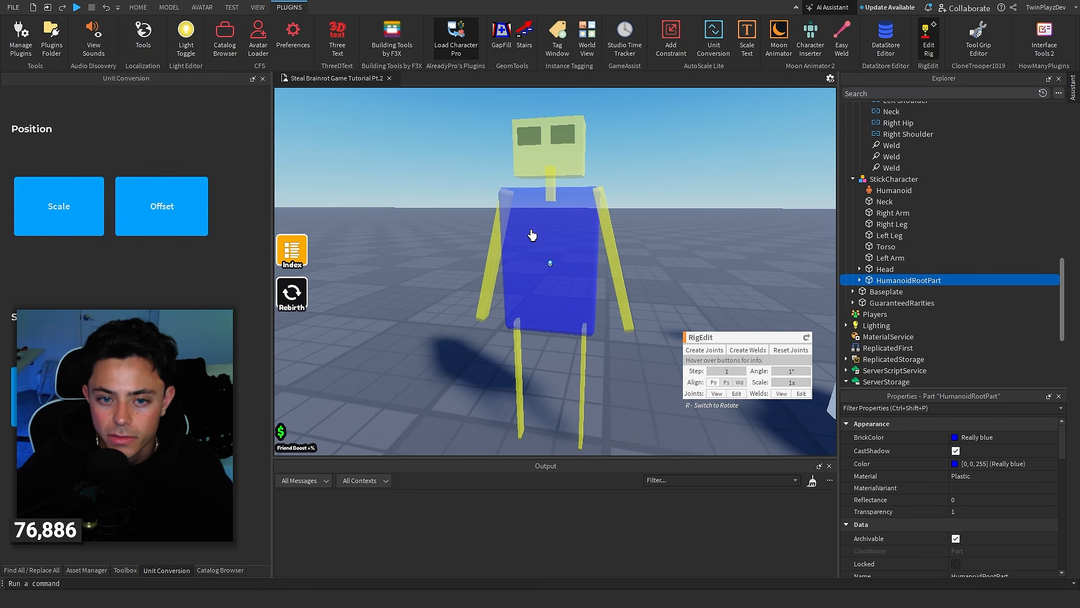
click(669, 358)
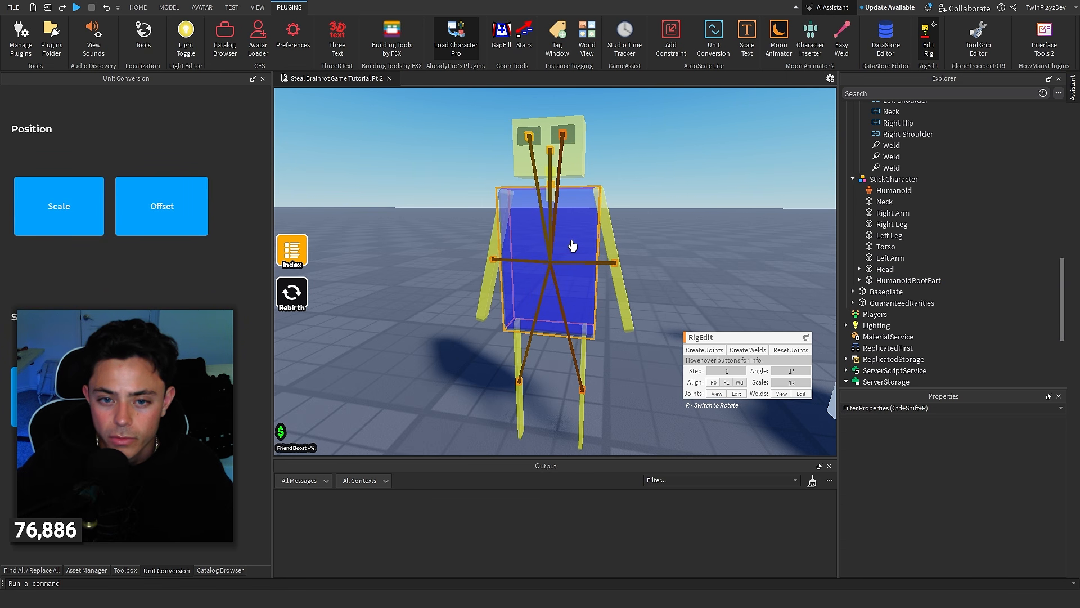
scroll(572, 246, up, 3)
click(593, 241)
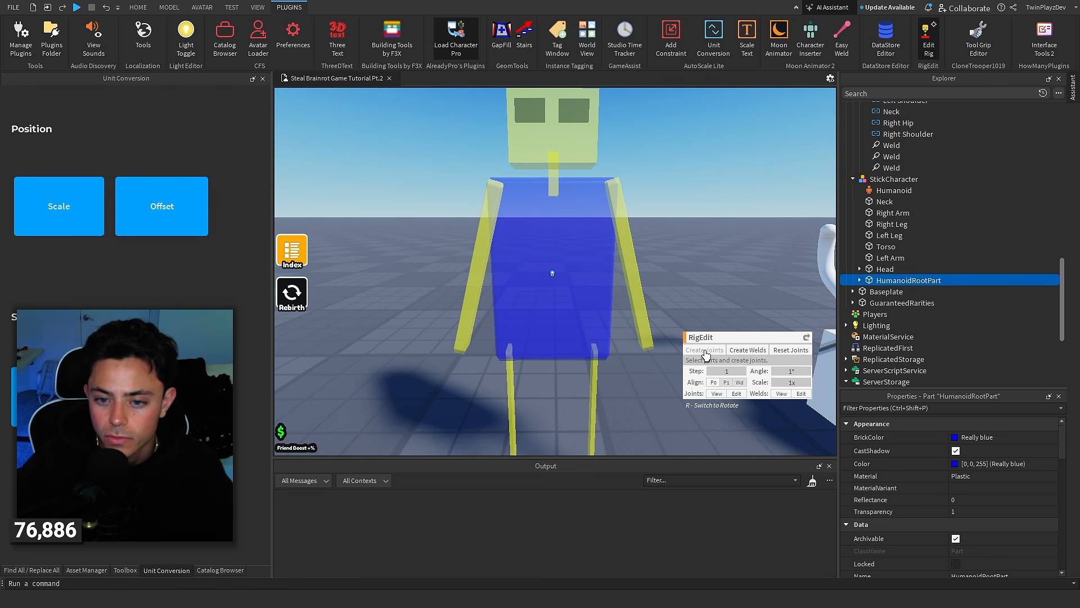
click(704, 350)
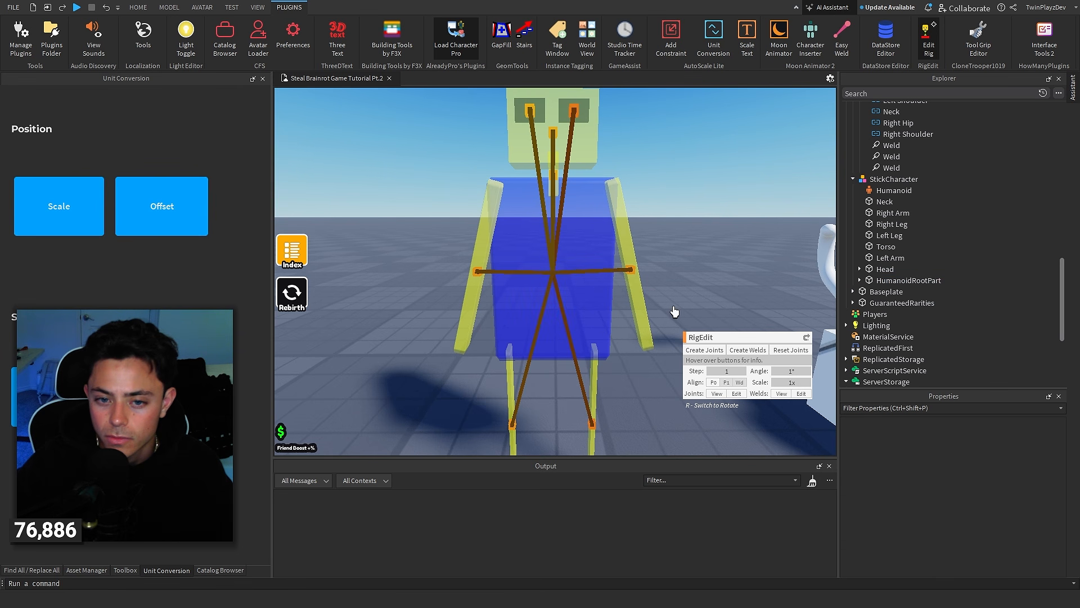
Select the HumanoidRootPart first, add the StickCharacter's neck, both arms and both legs, and create joints between them
click(562, 185)
ctrl+click(554, 172)
ctrl+click(622, 225)
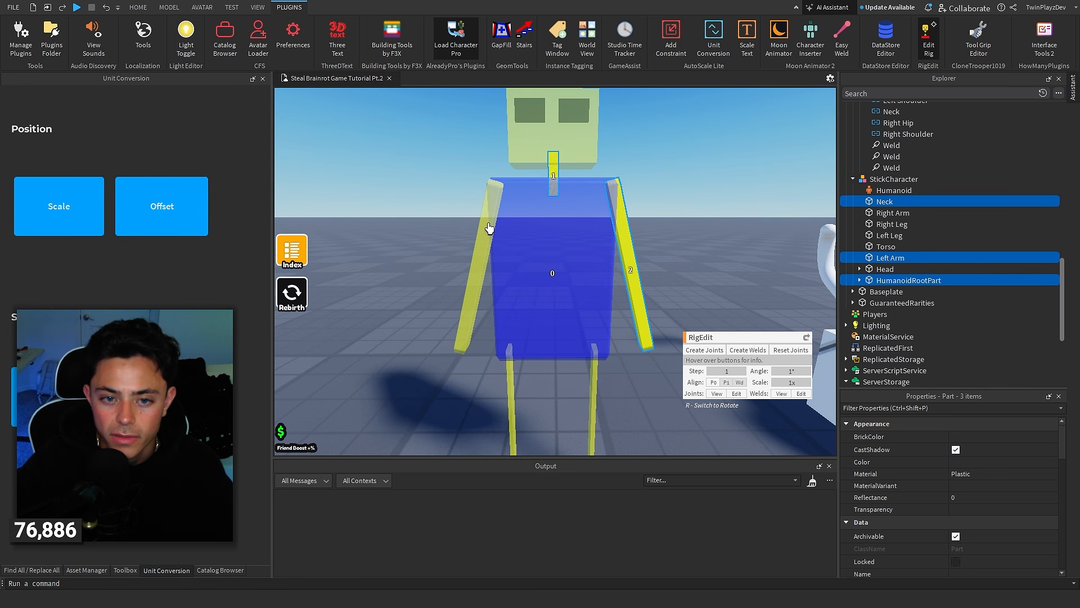
ctrl+click(490, 228)
ctrl+click(512, 371)
ctrl+click(595, 381)
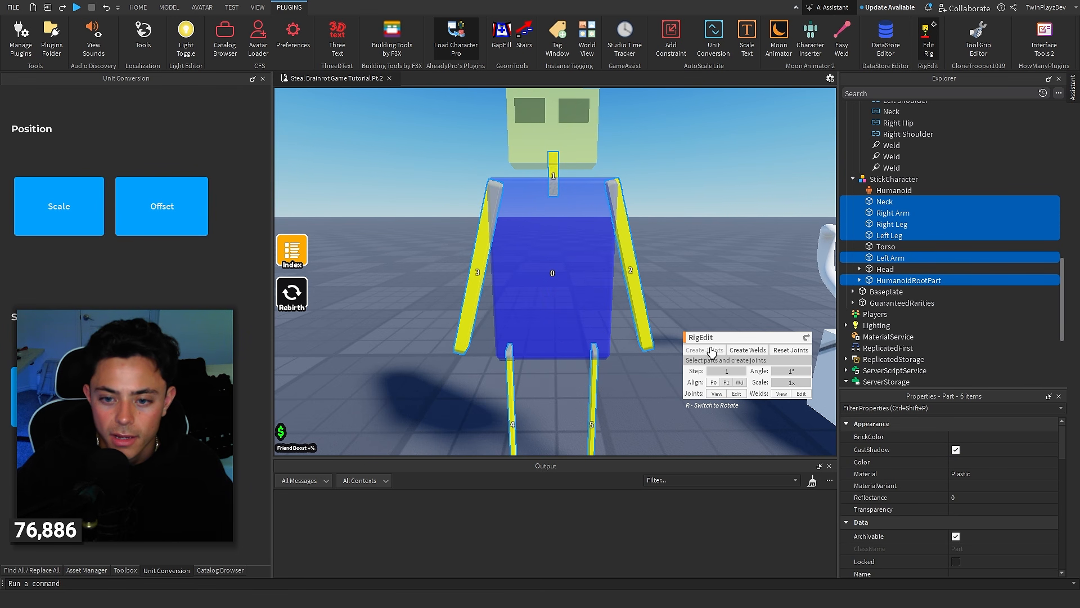
click(704, 350)
Examine the joints running from the HumanoidRootPart to the StickCharacter's neck, arms and legs
right_drag(705, 350, 677, 245)
scroll(646, 234, down, 4)
scroll(646, 233, up, 4)
click(678, 267)
scroll(685, 259, down, 3)
scroll(684, 259, up, 1)
scroll(677, 246, up, 1)
scroll(677, 246, down, 4)
scroll(805, 144, up, 3)
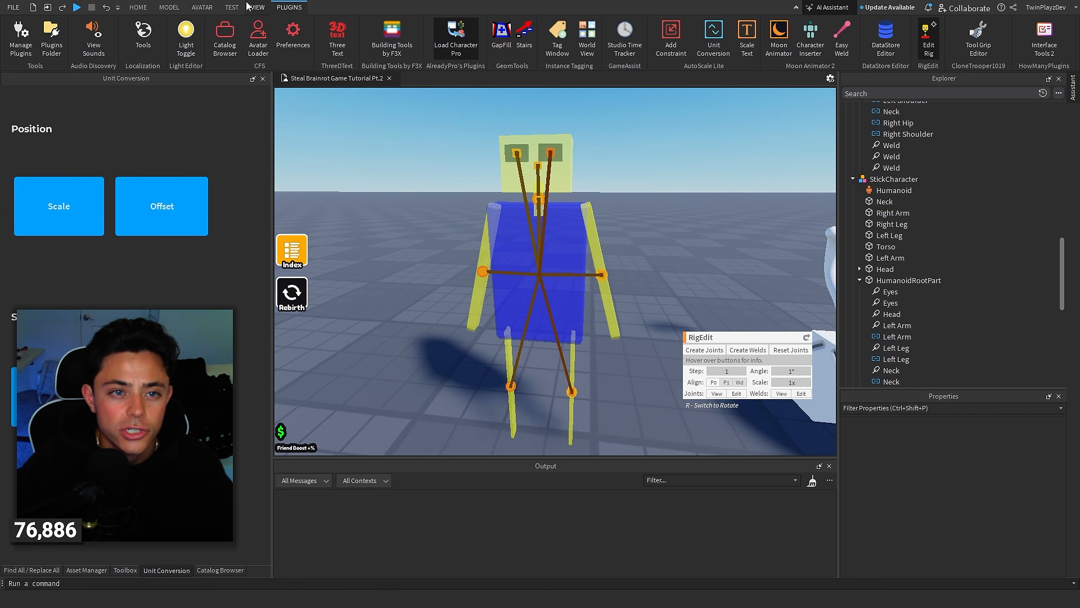
Load the StickCharacter into the Animation Editor as a rig and view it from the front
click(169, 8)
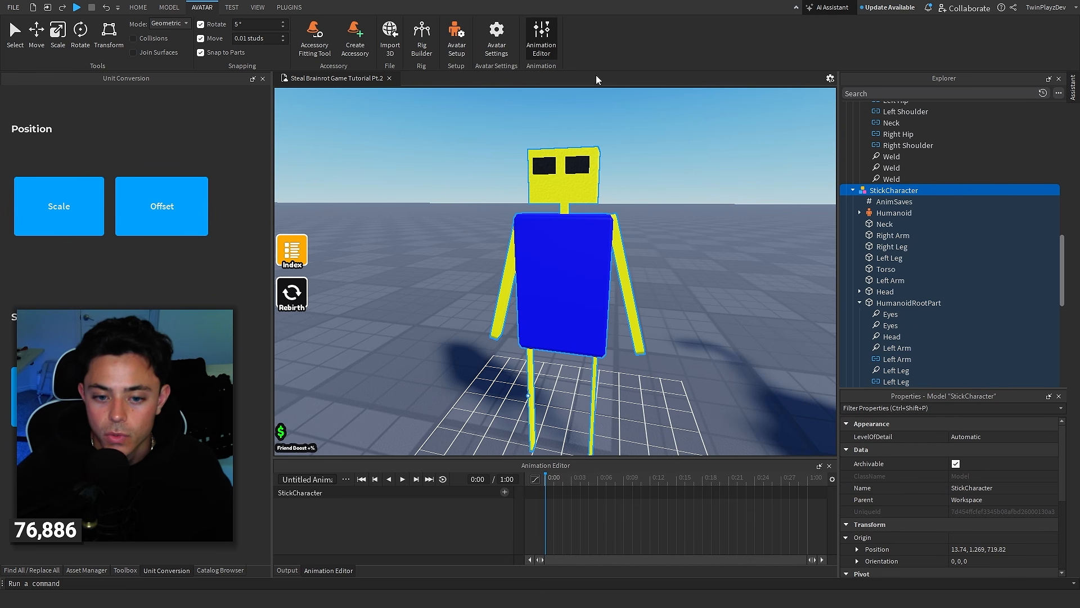
right_drag(681, 206, 682, 207)
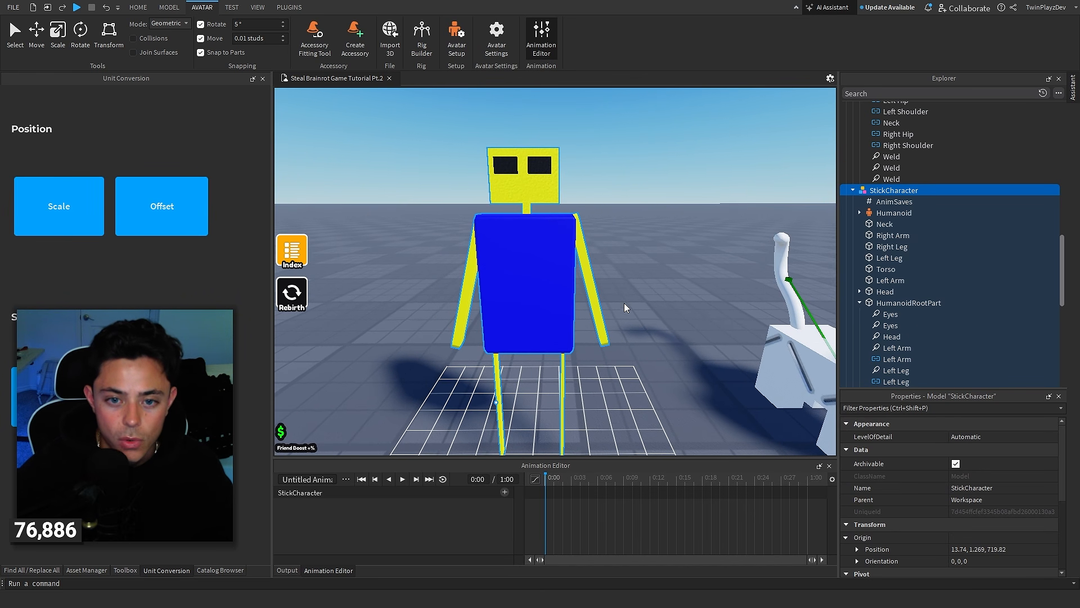
right_drag(703, 251, 611, 245)
scroll(703, 251, up, 3)
scroll(611, 244, down, 3)
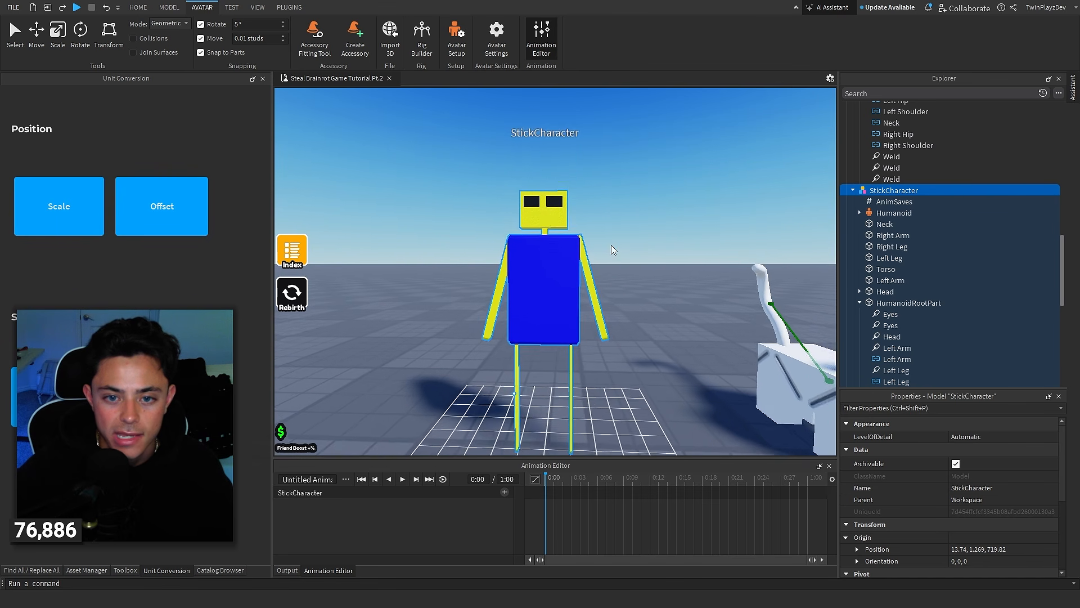
scroll(611, 244, up, 3)
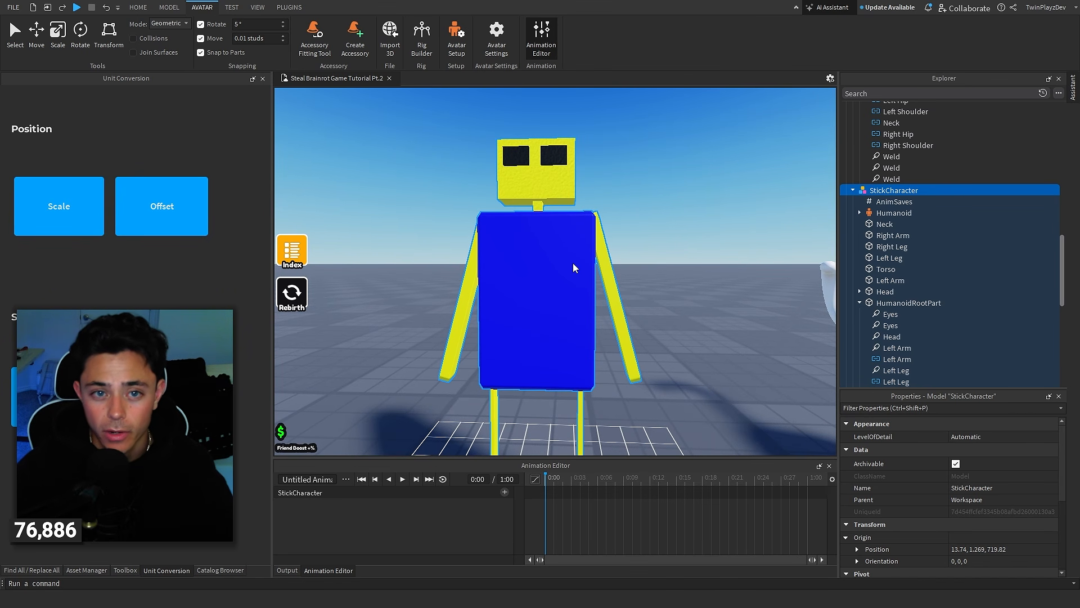
Return to rig editing and inspect the StickCharacter's parts by selecting the HumanoidRootPart, arms, neck and leg individually
click(289, 7)
click(923, 48)
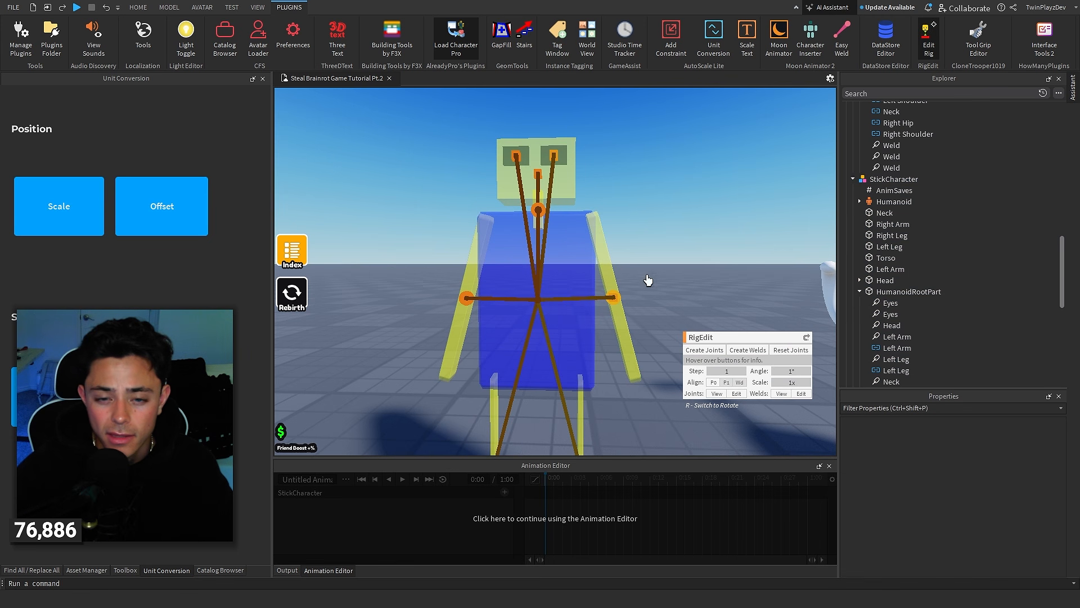
click(555, 266)
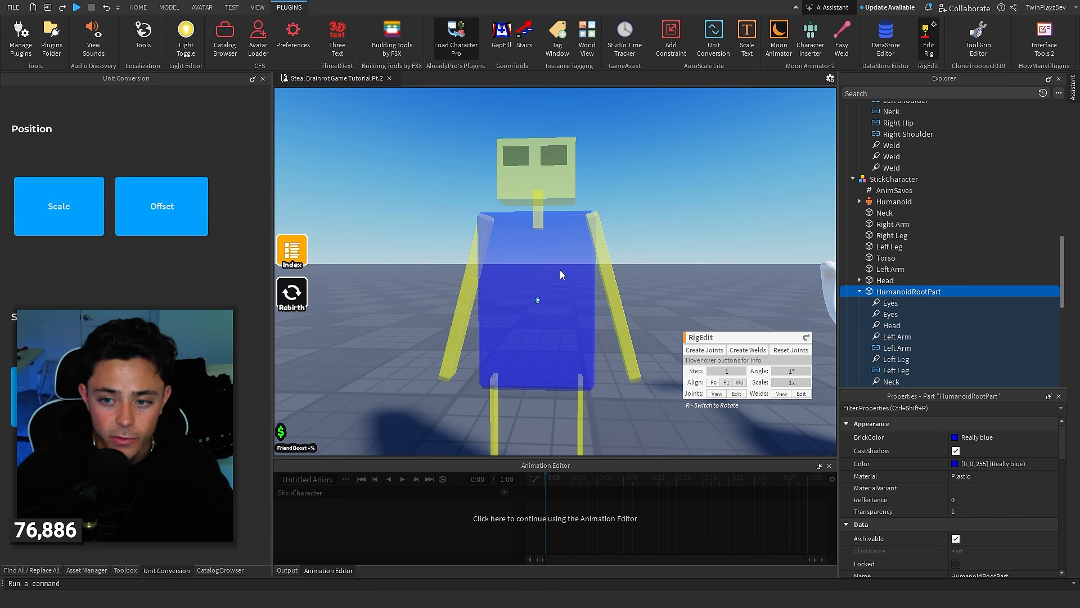
click(602, 278)
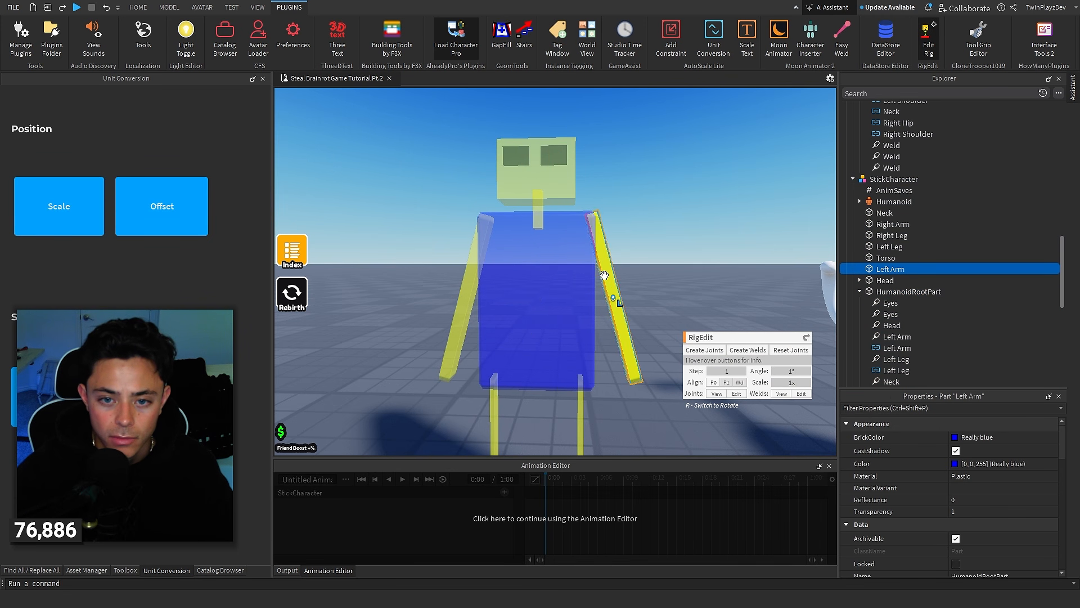
click(536, 208)
click(474, 262)
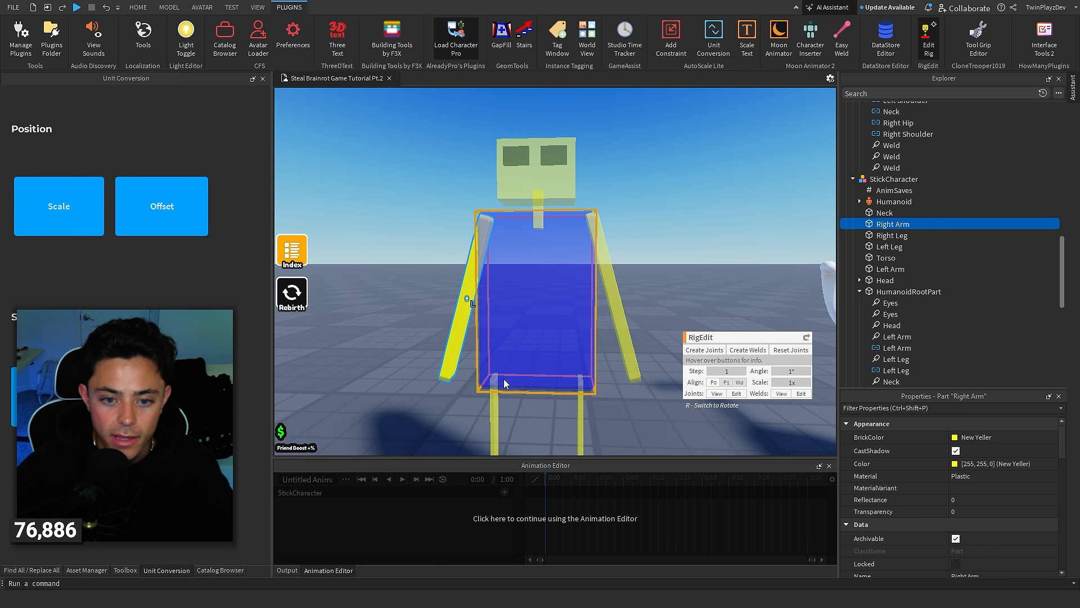
click(495, 391)
click(638, 244)
click(582, 257)
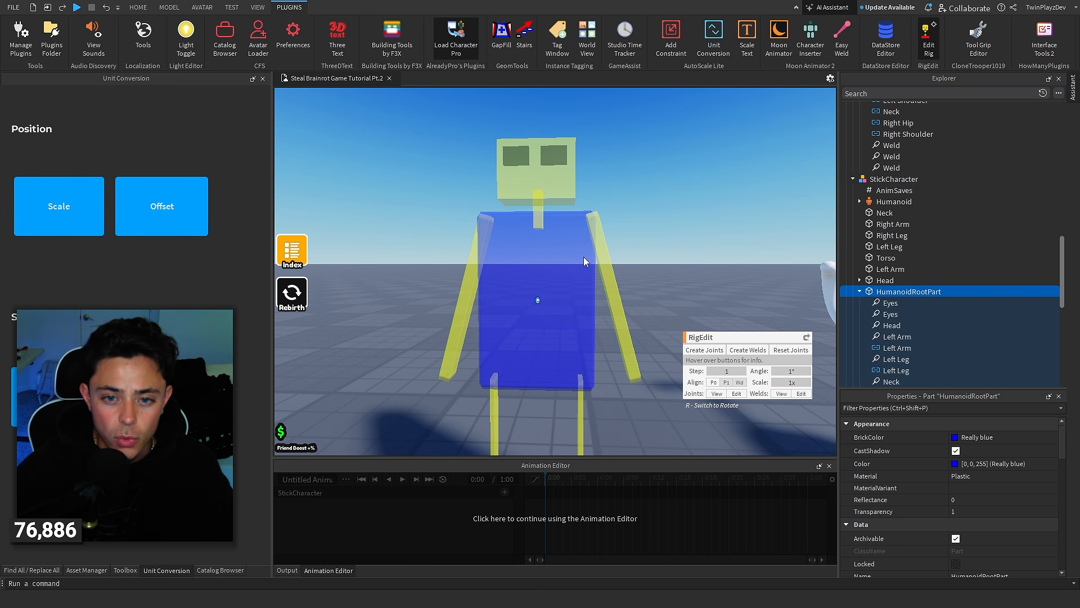
Inspect the StickCharacter's left arm and neck by selecting each one and viewing the upper body up close
click(607, 251)
right_drag(639, 239, 612, 203)
scroll(590, 225, up, 3)
click(589, 234)
scroll(589, 234, down, 3)
click(612, 207)
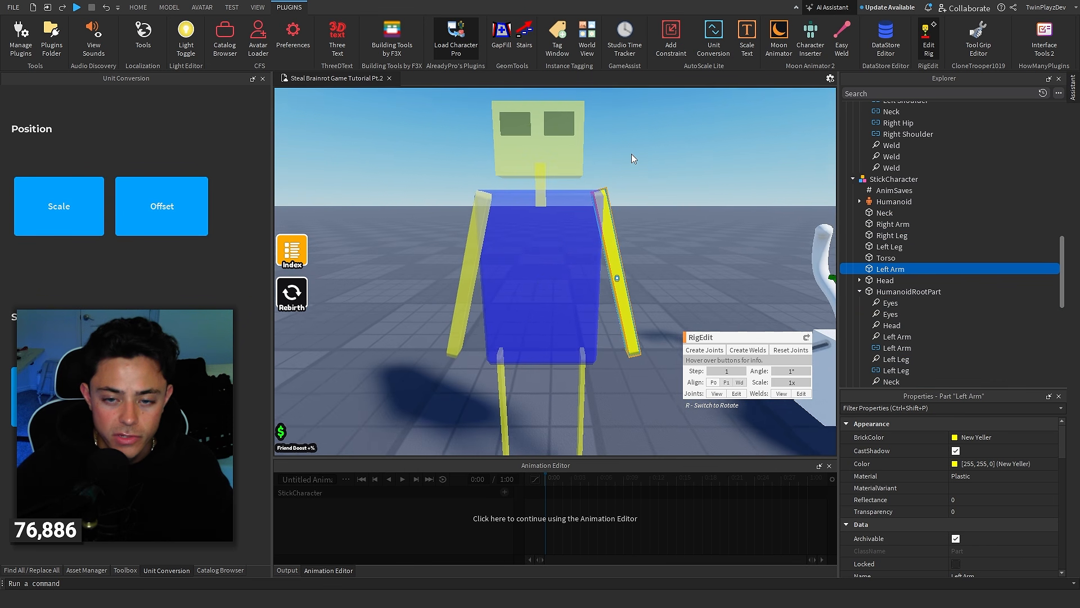
scroll(631, 154, up, 3)
right_drag(631, 153, 632, 154)
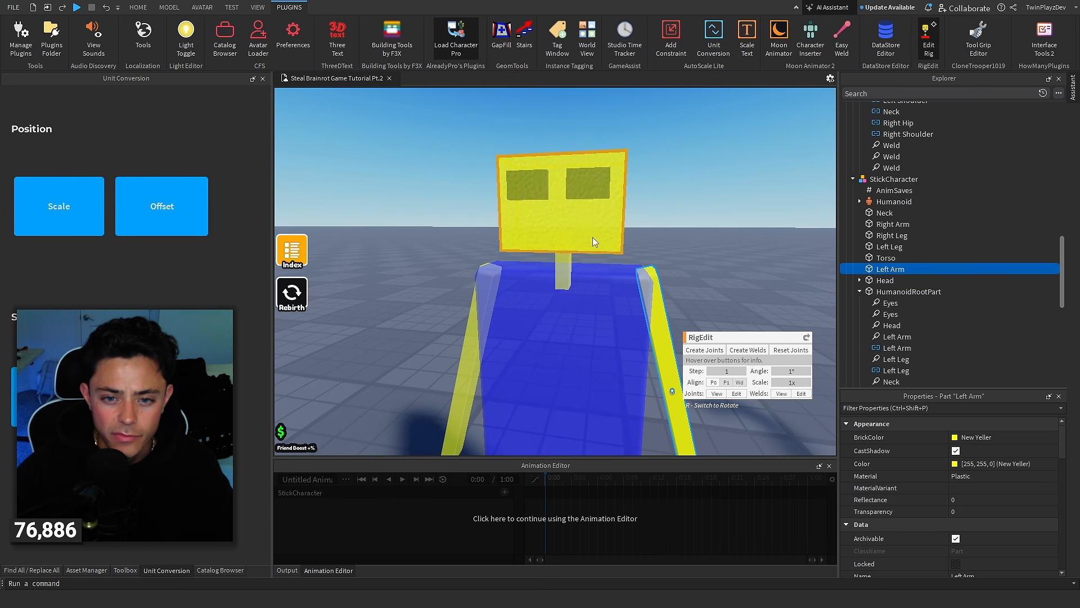
click(566, 254)
scroll(670, 230, down, 3)
right_drag(670, 230, 670, 229)
scroll(670, 230, up, 3)
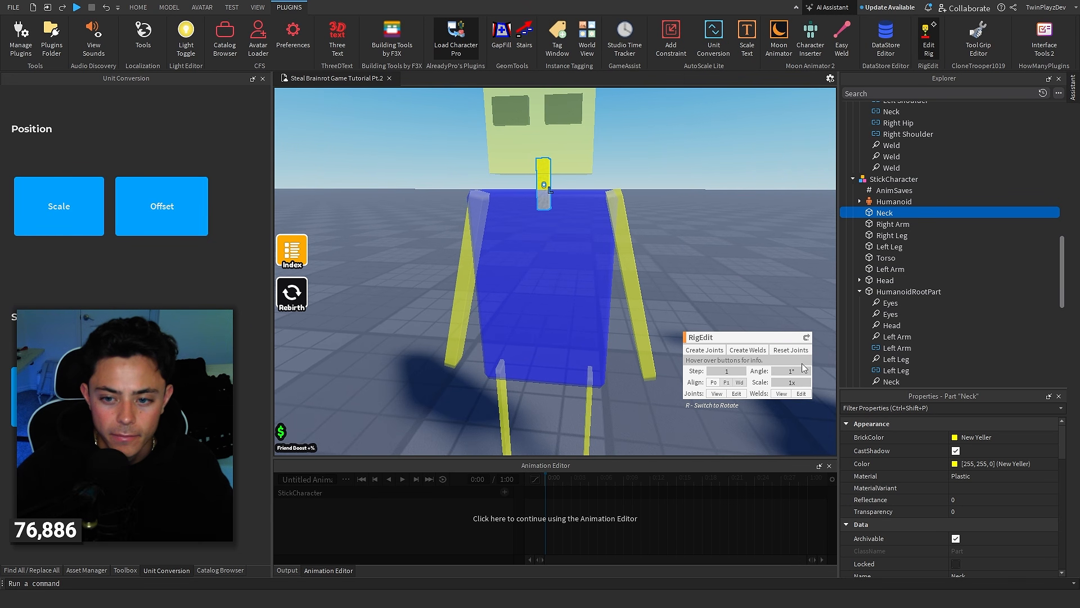
Examine the joints and welds linking the HumanoidRootPart to the StickCharacter's eyes, head, neck, arms and legs
click(558, 254)
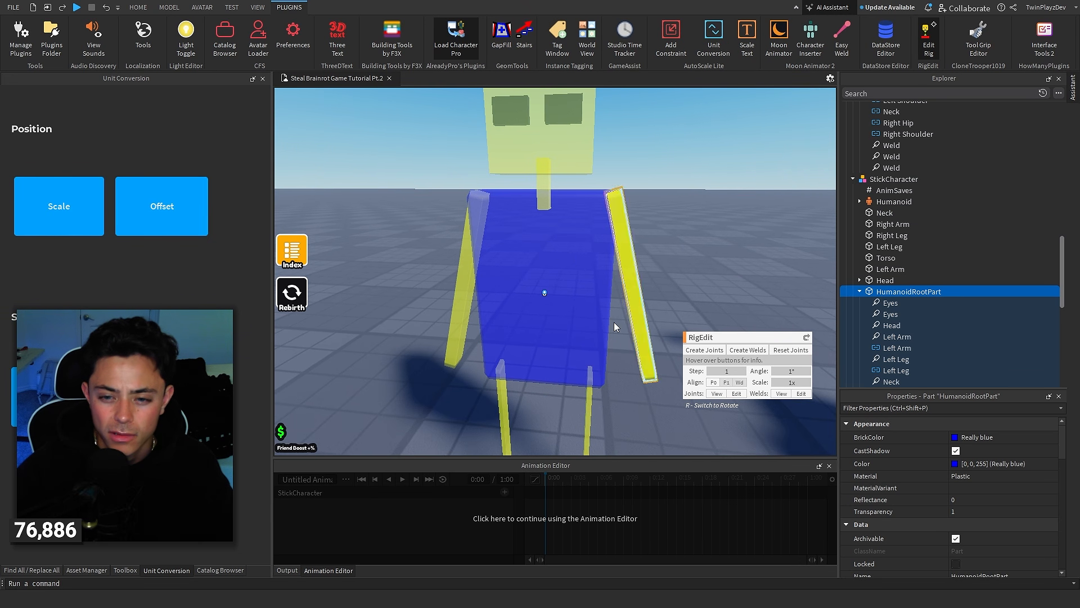
click(555, 270)
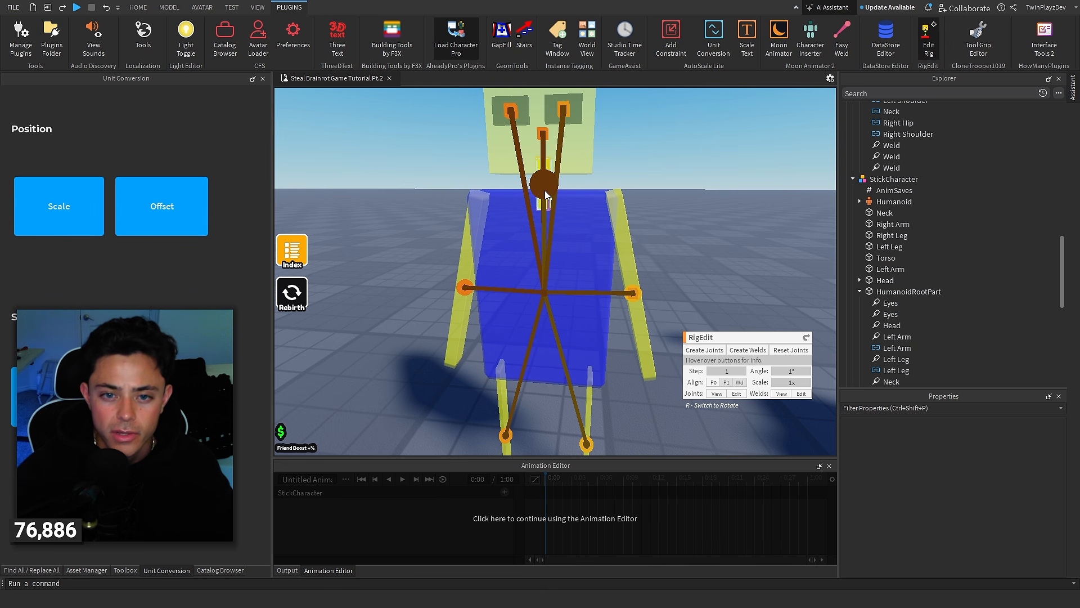
right_drag(650, 171, 650, 164)
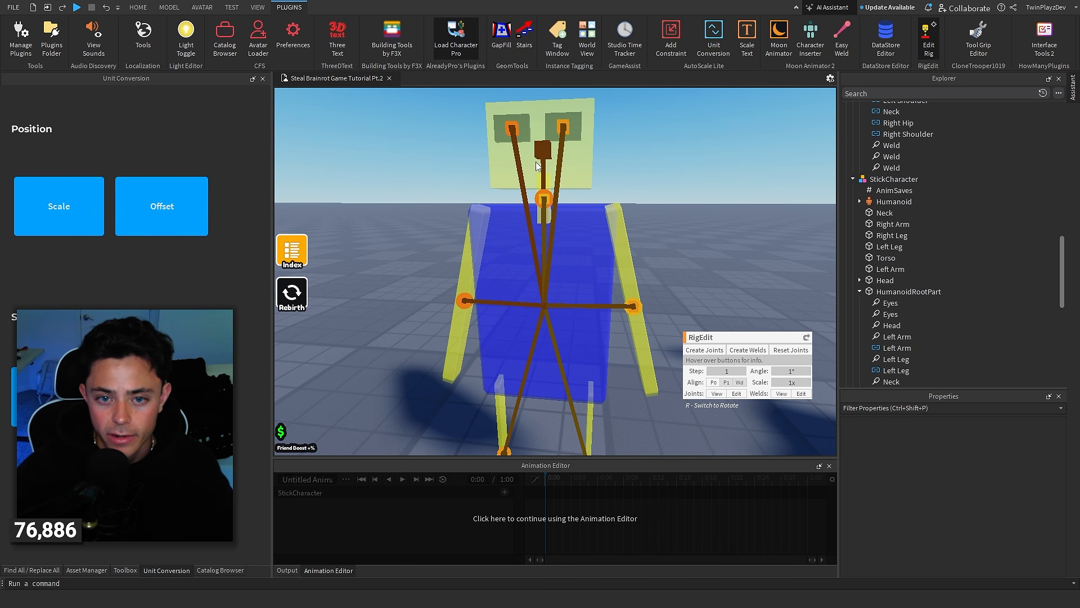
right_drag(590, 278, 590, 278)
right_drag(542, 217, 541, 217)
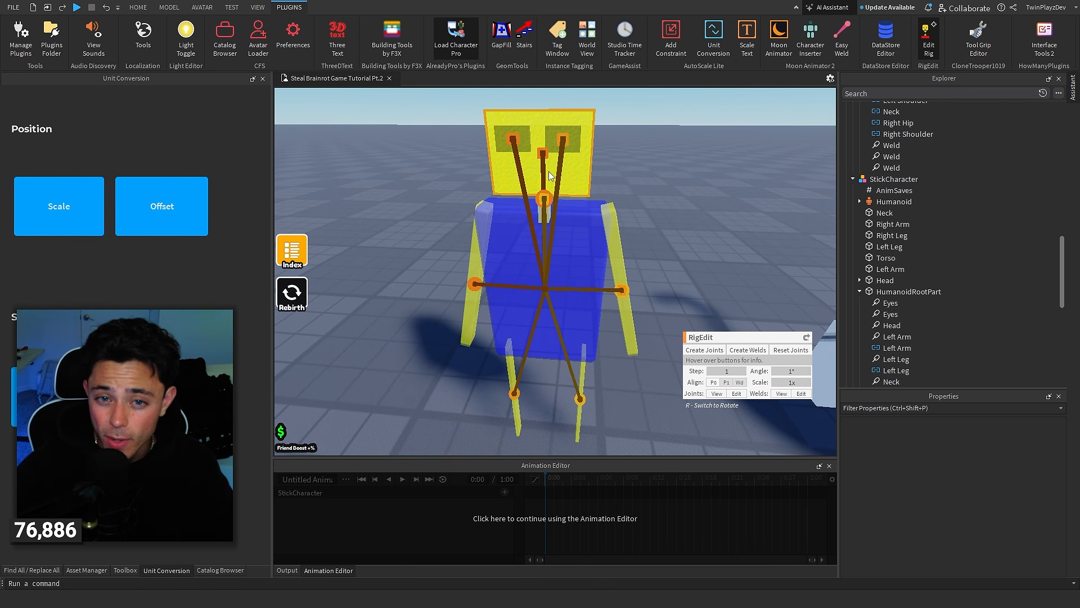
click(542, 154)
right_drag(663, 222, 663, 221)
click(688, 252)
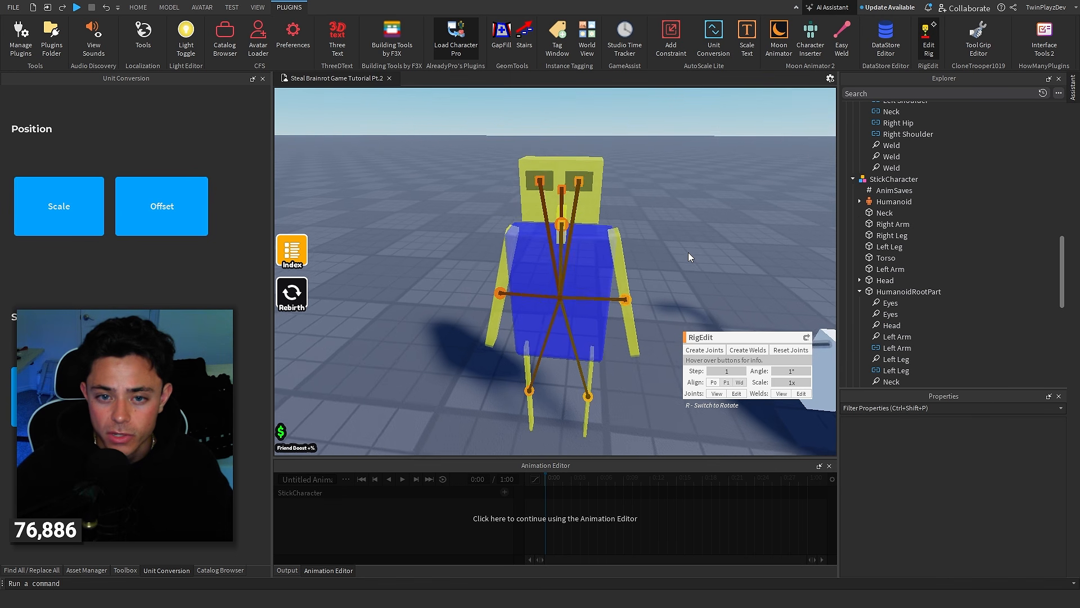
scroll(688, 252, up, 5)
scroll(562, 231, down, 5)
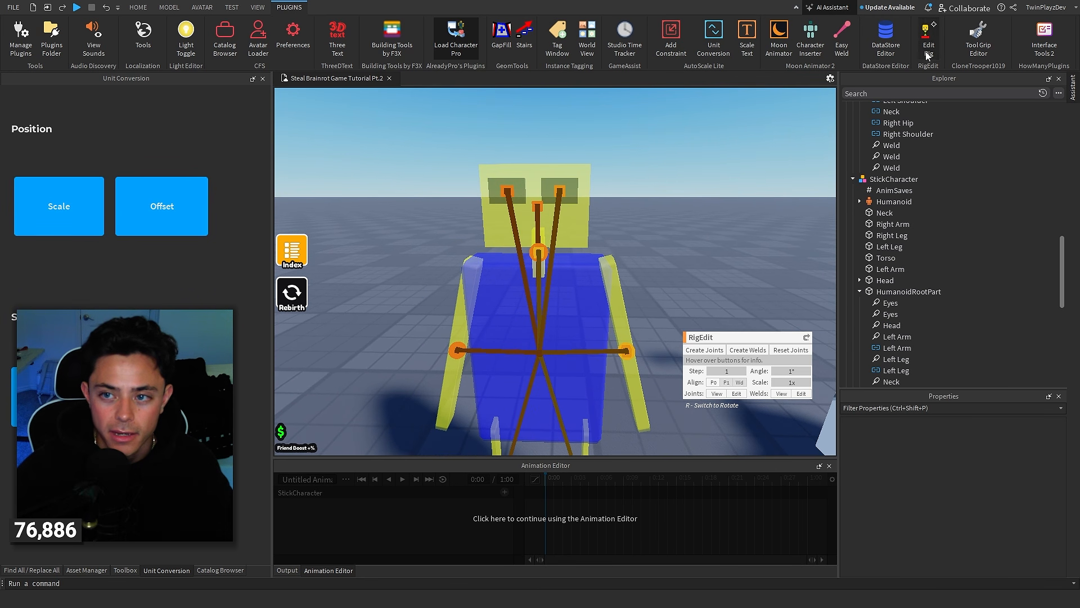
Exit rig editing, select the whole StickCharacter model and bring up the avatar tools
click(929, 36)
click(563, 293)
click(563, 292)
right_drag(642, 212, 626, 193)
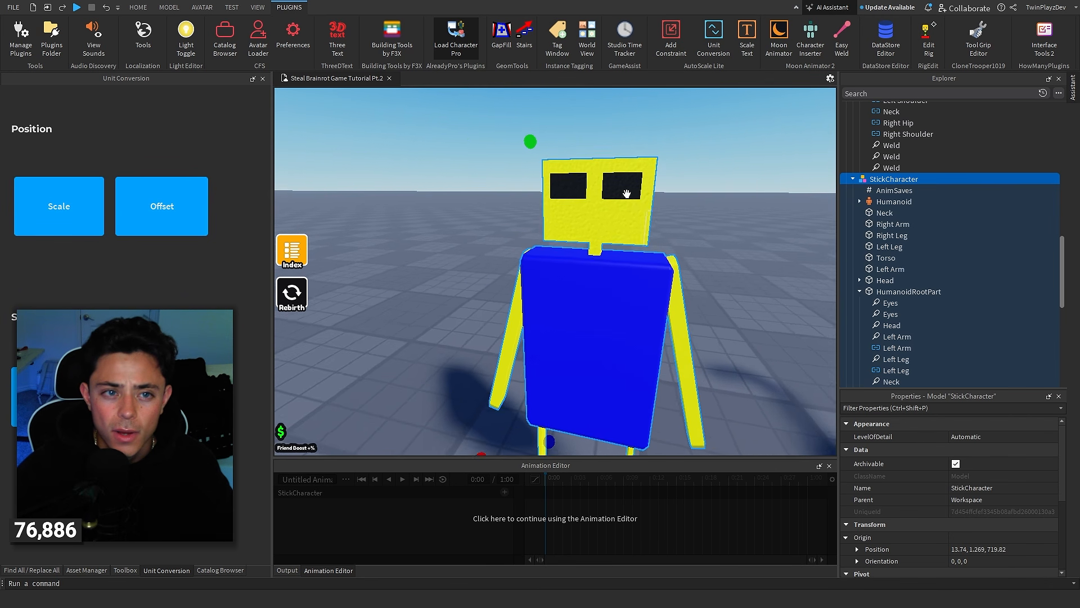
scroll(626, 193, down, 3)
click(209, 7)
mouse_move(597, 123)
right_down()
mouse_move(622, 166)
mouse_move(608, 135)
right_up()
scroll(572, 393, down, 2)
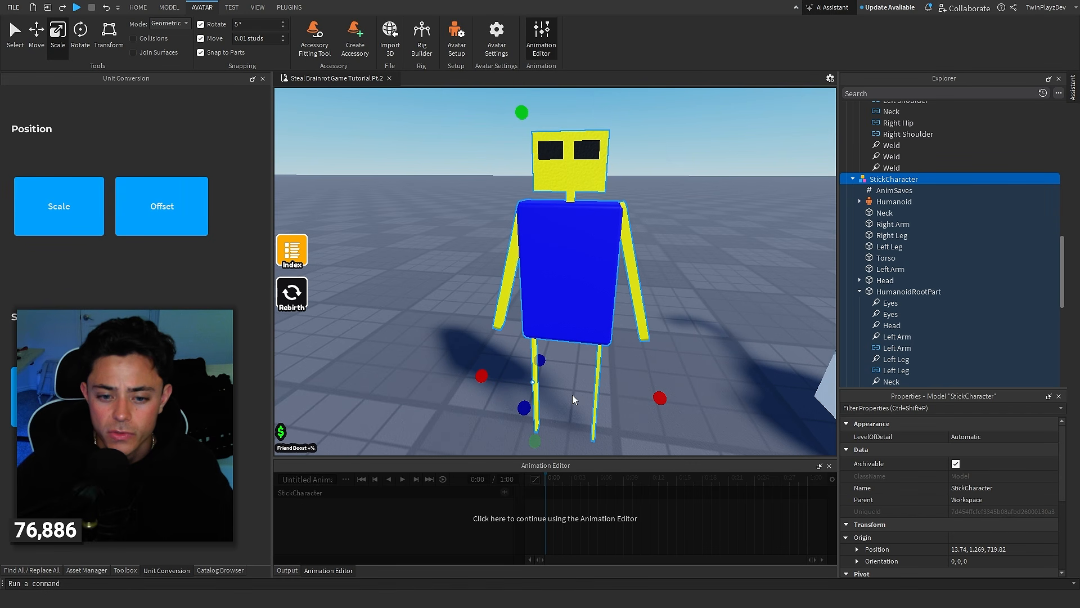
Add tracks for the StickCharacter's whole body to the animation and name it Walk
click(550, 521)
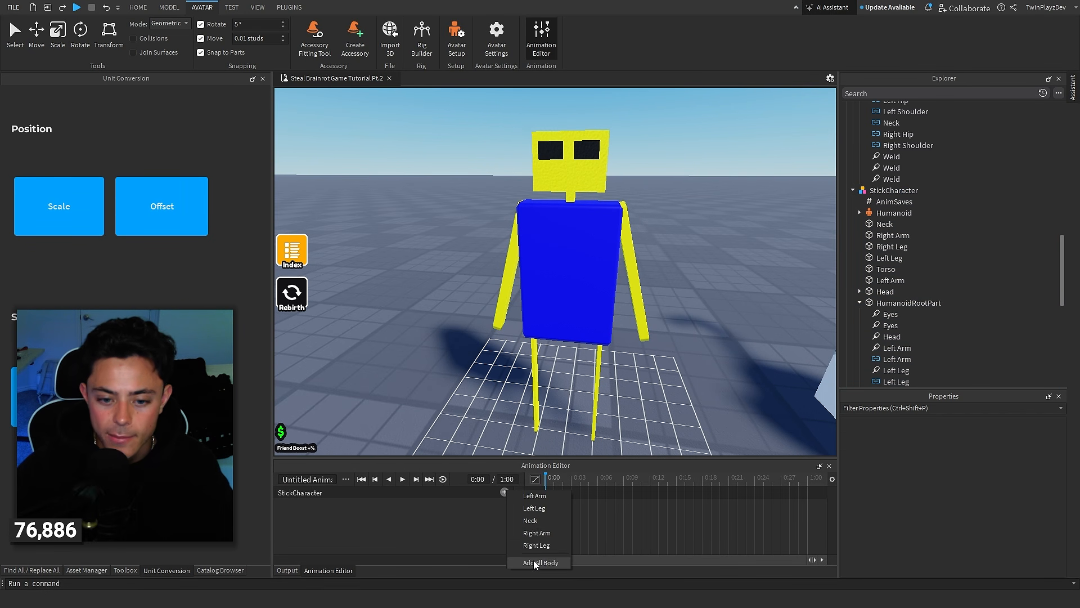
click(535, 562)
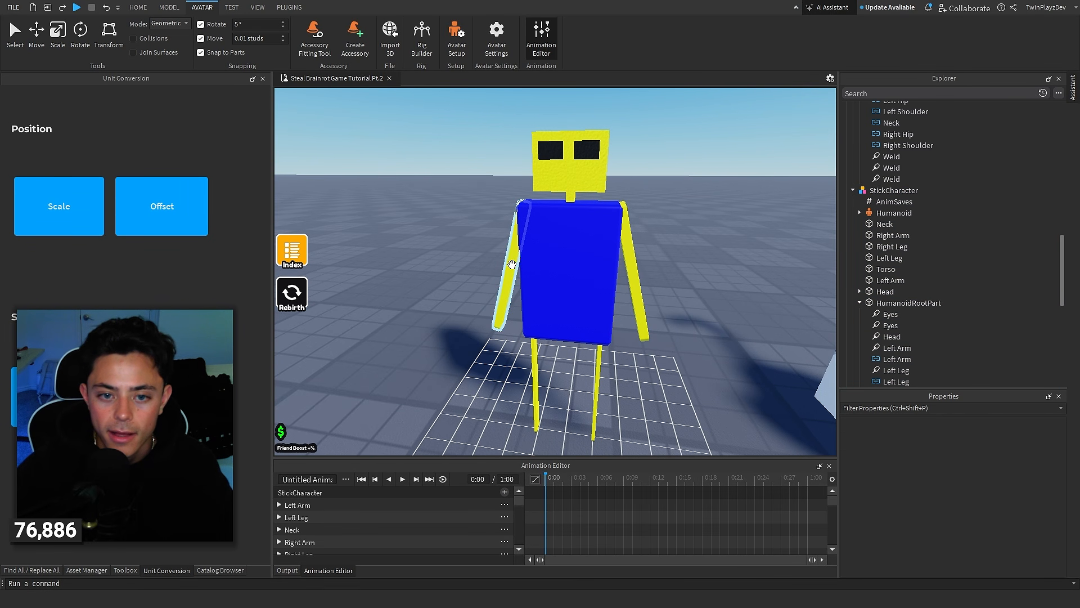
scroll(570, 285, up, 2)
mouse_move(567, 242)
right_down()
mouse_move(570, 285)
mouse_move(566, 248)
right_up()
scroll(456, 413, down, 2)
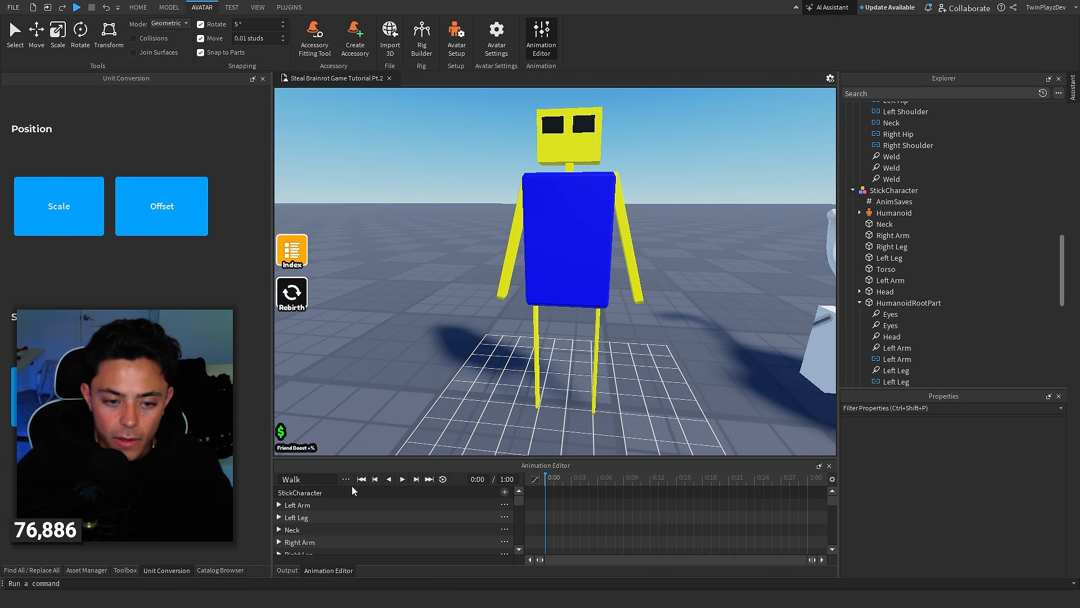
At 0:00, rotate the right leg so it swings backward and shift it about 0.17 studs back under the torso
click(535, 333)
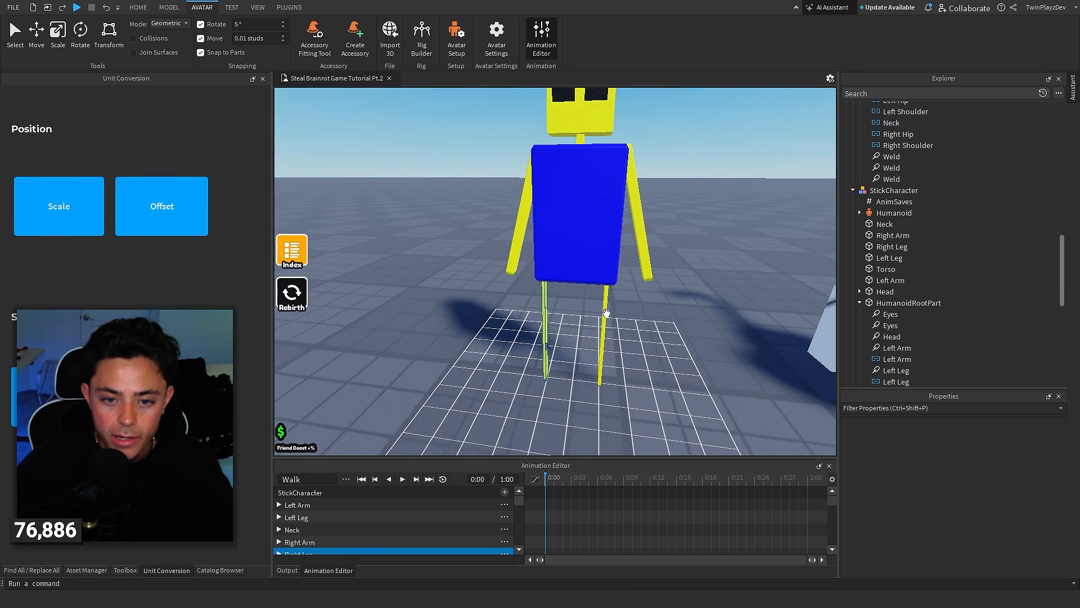
scroll(535, 333, up, 3)
click(137, 8)
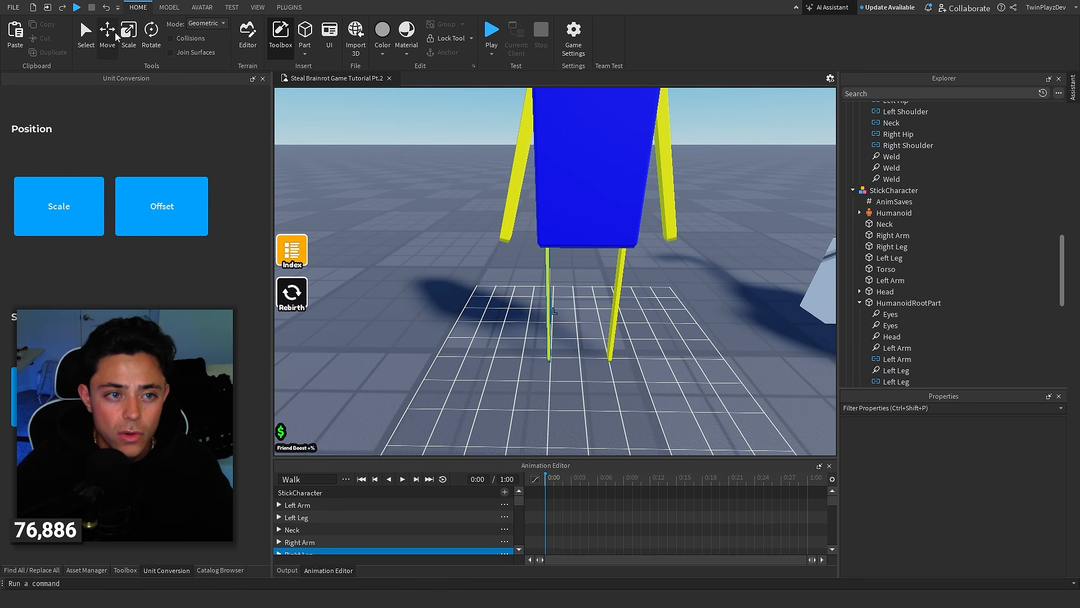
click(151, 40)
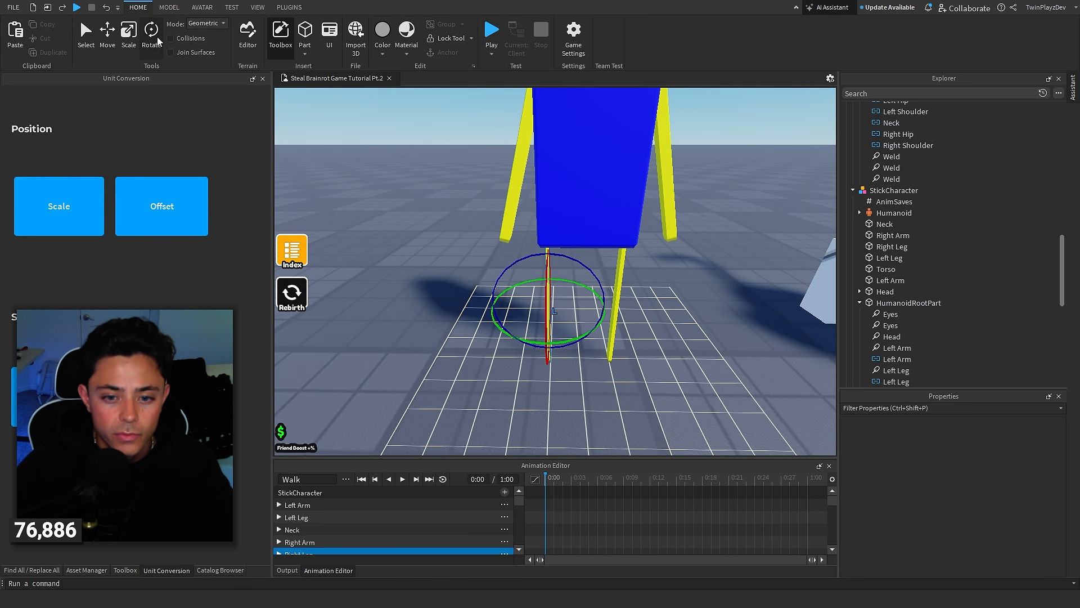
key(a)
right_drag(579, 268, 578, 266)
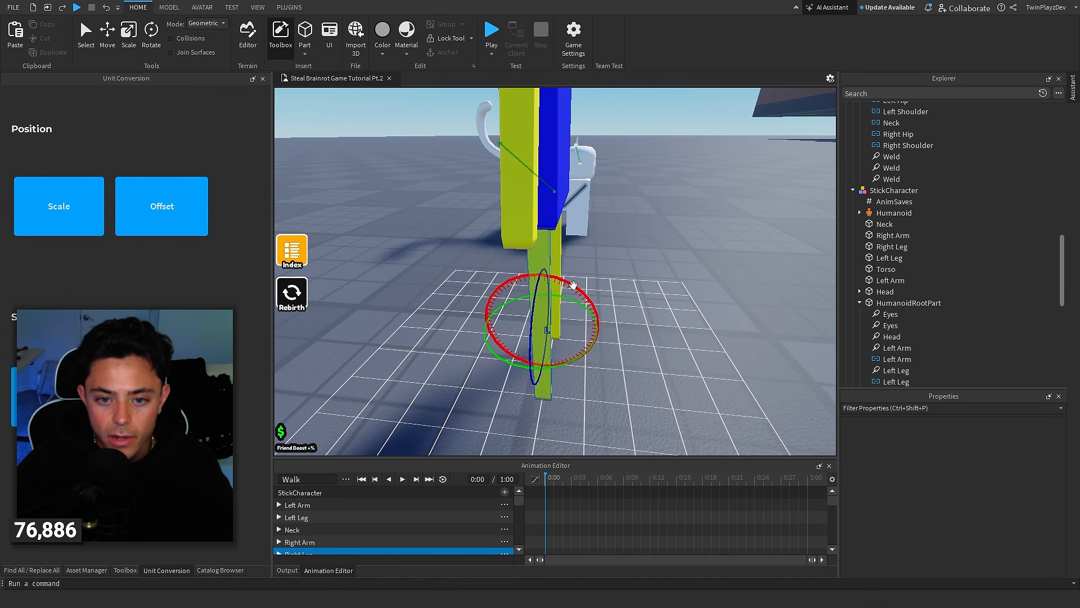
drag(572, 285, 582, 287)
drag(571, 331, 556, 328)
key(d)
right_drag(557, 328, 556, 328)
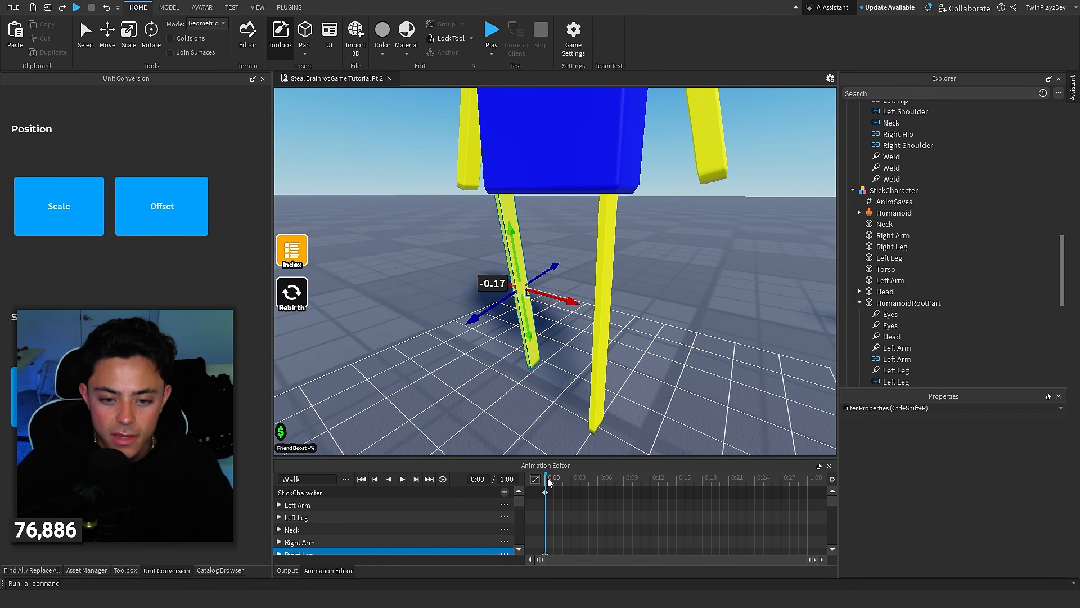
At 0:00, rotate the left leg so it swings forward and move it so its top meets the torso
click(603, 339)
right_drag(579, 256, 579, 256)
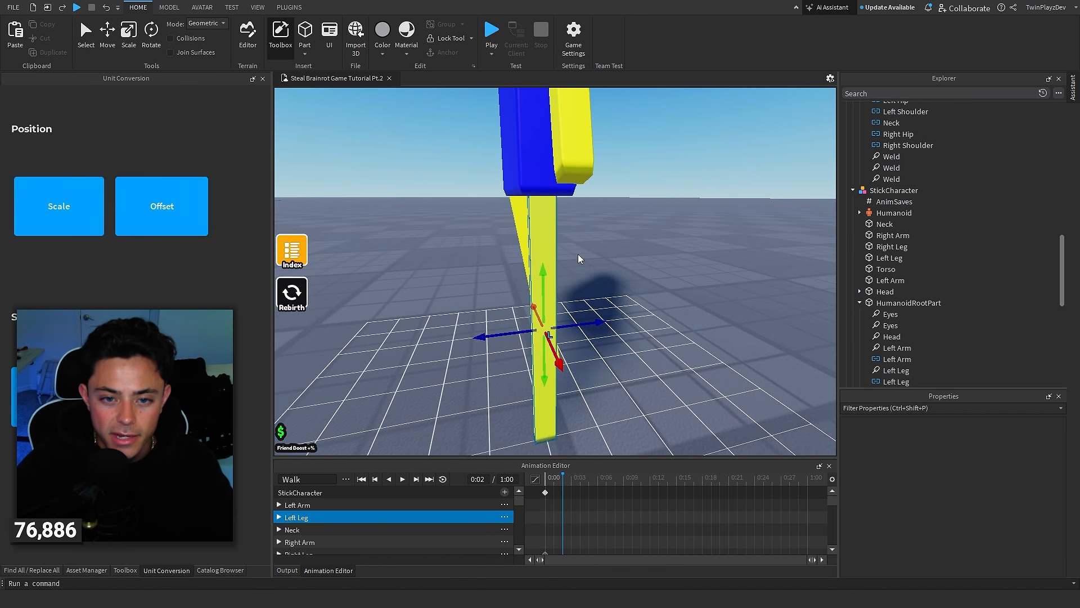
right_drag(352, 163, 351, 163)
click(152, 40)
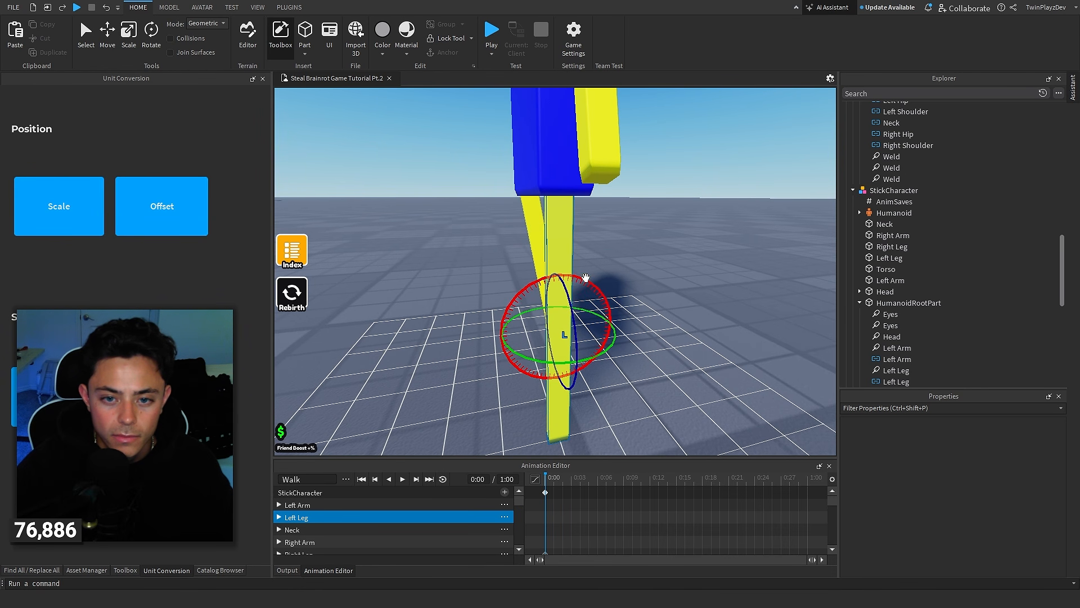
drag(586, 277, 588, 273)
key(ctrl+2)
drag(529, 327, 510, 328)
At 0:06, rotate the left leg so it swings backward and shift it about 0.35 studs back under the torso
right_drag(600, 265, 582, 427)
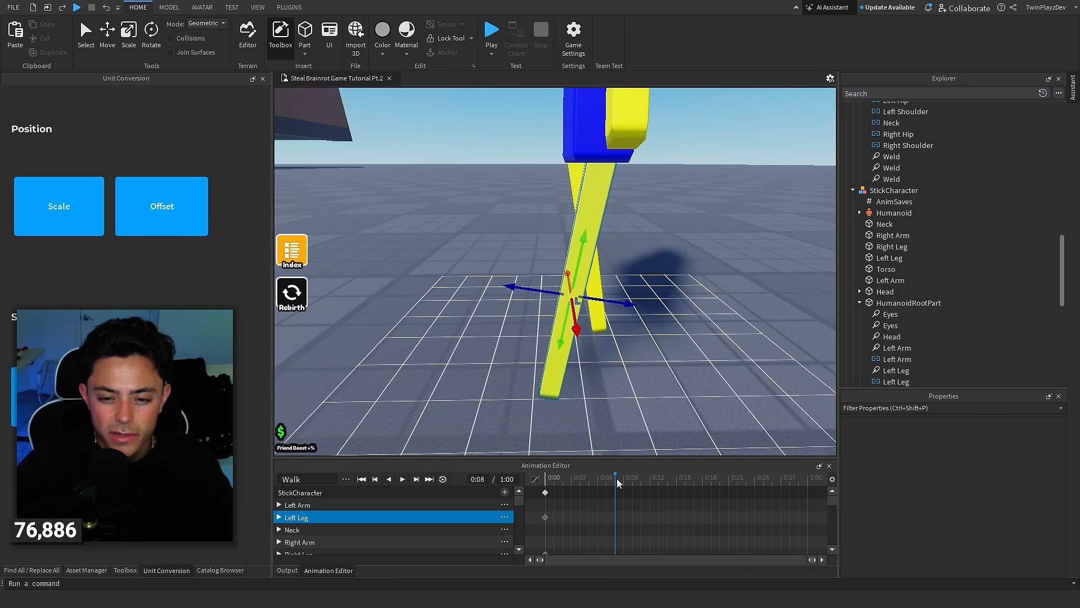
right_drag(585, 336, 586, 337)
click(155, 35)
mouse_move(571, 291)
mouse_down()
mouse_move(551, 282)
mouse_move(562, 298)
mouse_up()
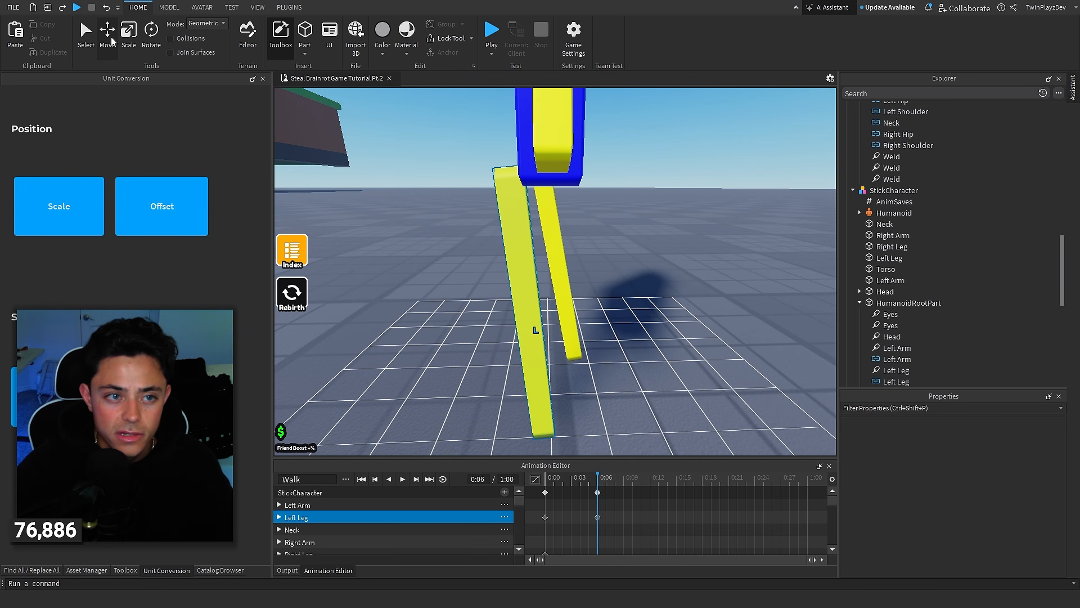
drag(514, 325, 542, 330)
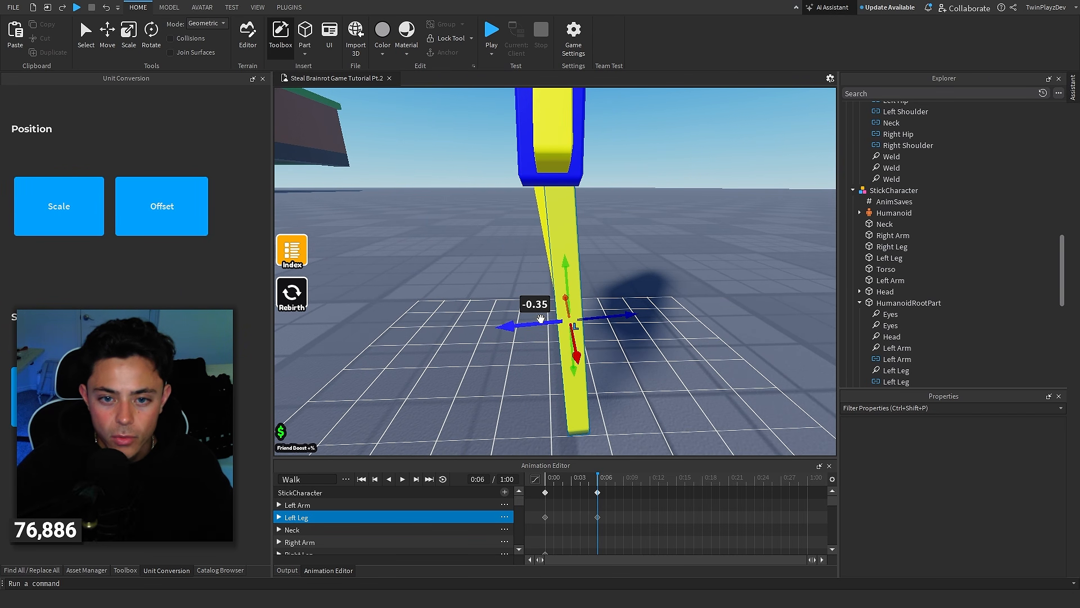
At 0:06, rotate the right leg so it swings forward and shift it about 0.25 studs to line up with the torso
right_drag(542, 246, 544, 243)
click(563, 248)
key(ctrl+4)
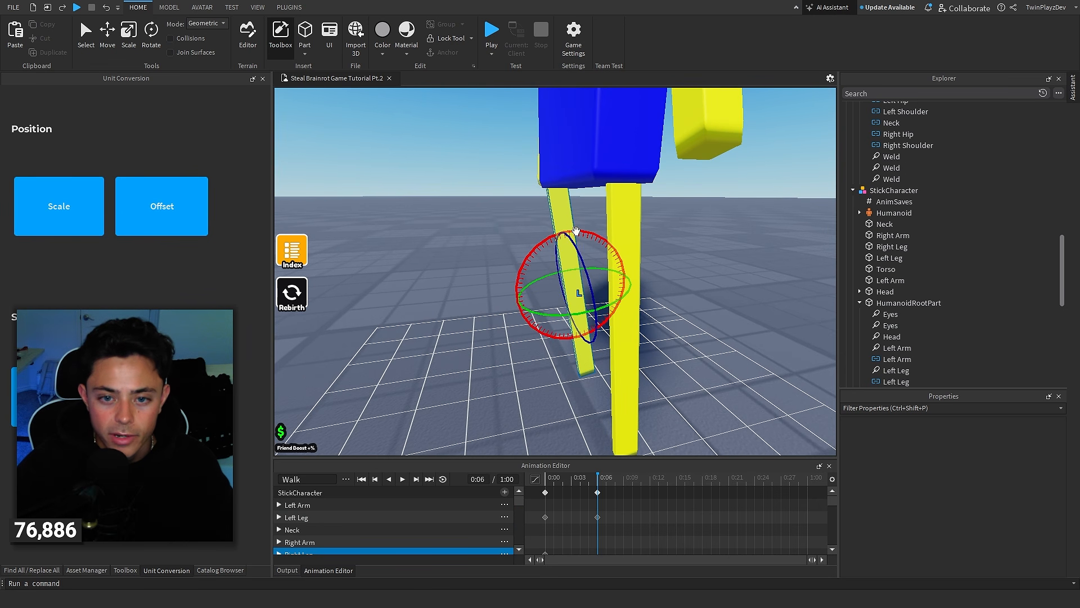
drag(576, 231, 589, 232)
right_drag(495, 203, 458, 190)
key(d)
drag(579, 251, 572, 252)
key(ctrl+2)
drag(528, 298, 509, 295)
Examine the 0:06 leg pose from several sides and scrub back to 0:00 to check the leg swing
key(a)
right_drag(509, 295, 605, 299)
key(a)
key(s)
key(w)
key(w)
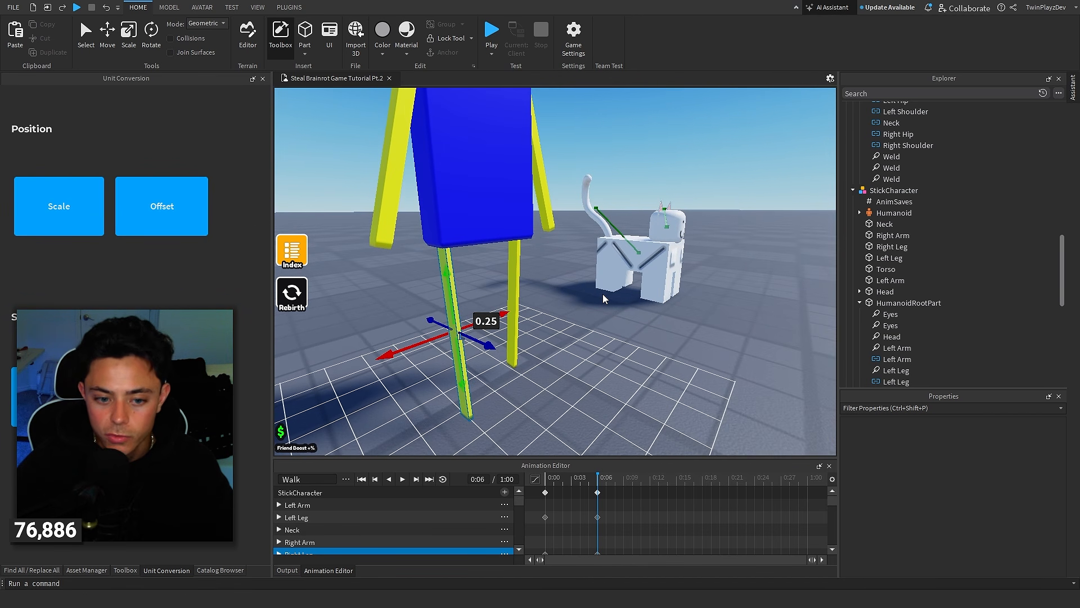
key(a)
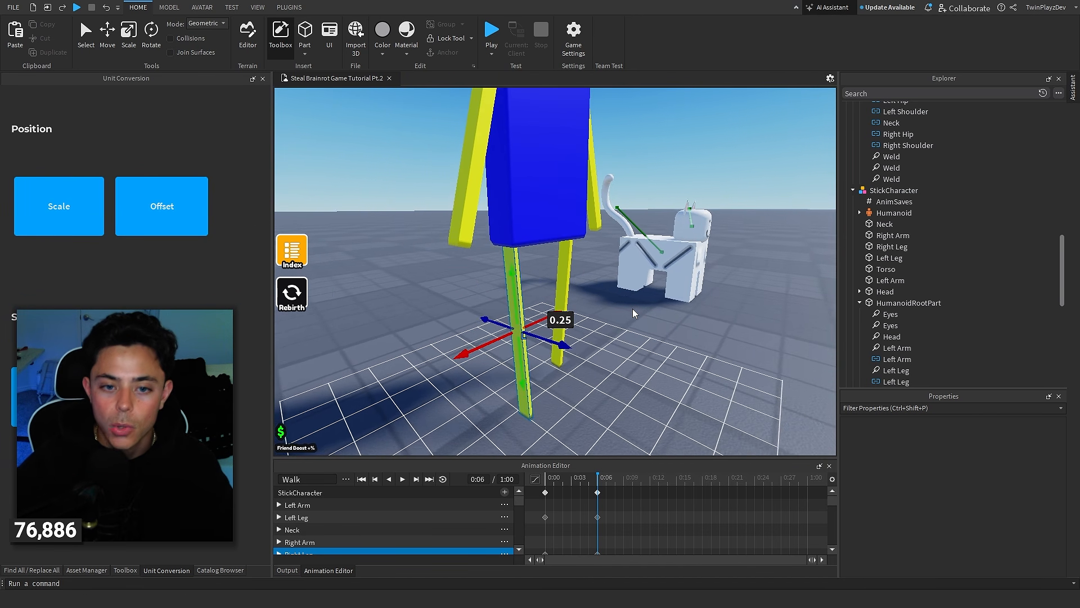
key(d)
right_drag(632, 308, 632, 308)
key(d)
key(w)
key(s)
key(w)
drag(591, 471, 591, 426)
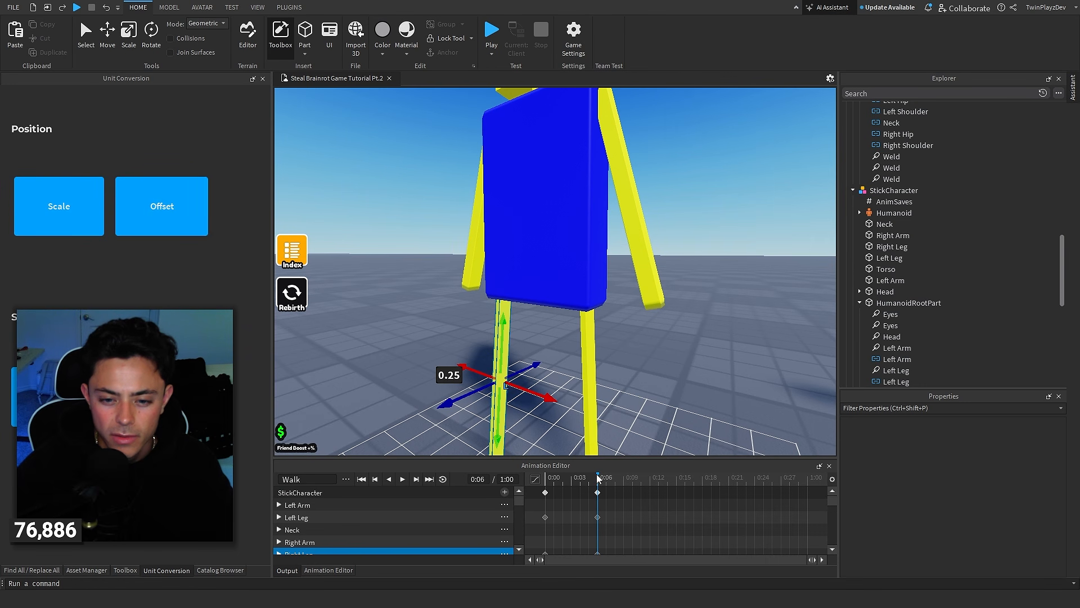
drag(598, 478, 545, 478)
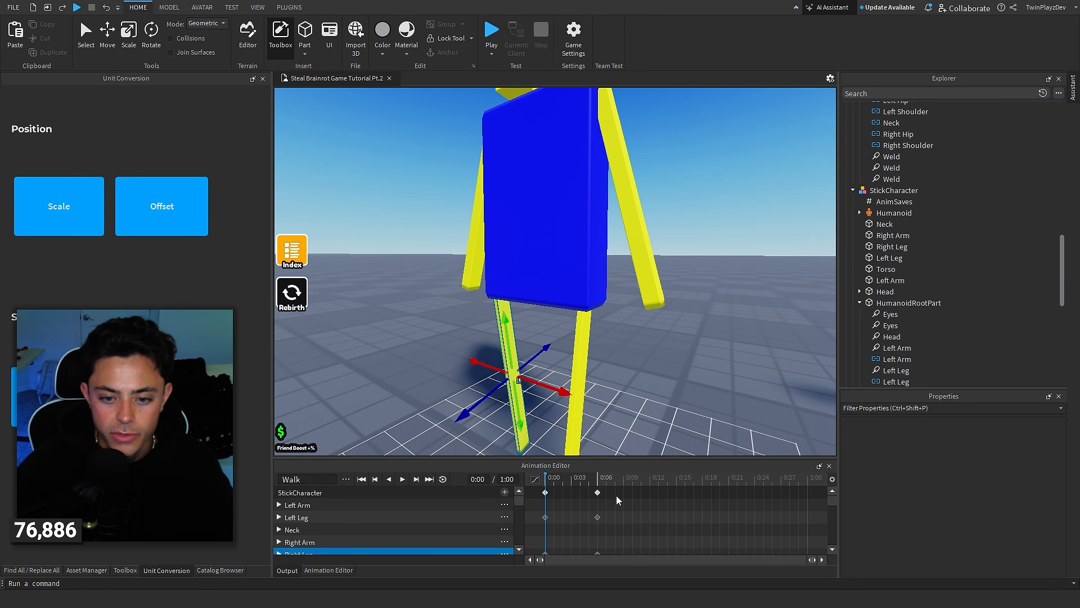
Copy the leg keyframes at 0:00 and 0:06 and paste them at 0:12
drag(616, 495, 522, 568)
click(624, 478)
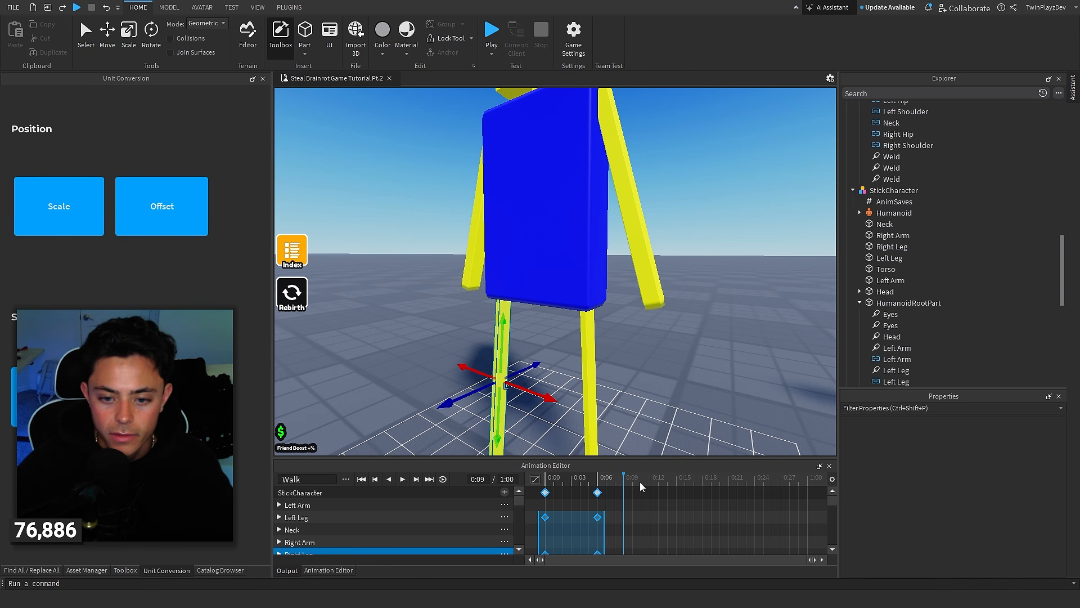
click(654, 478)
key(ctrl+v)
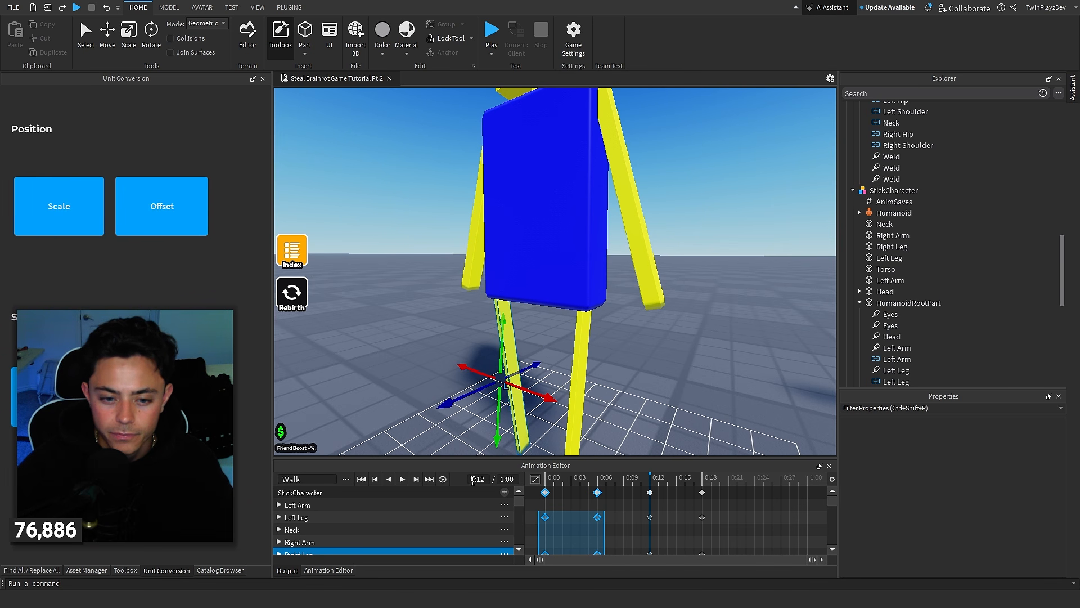
Preview the Walk animation with looping on and paste the copied leg keyframes again at 0:24
click(403, 479)
key(d)
right_drag(621, 333, 621, 333)
click(745, 483)
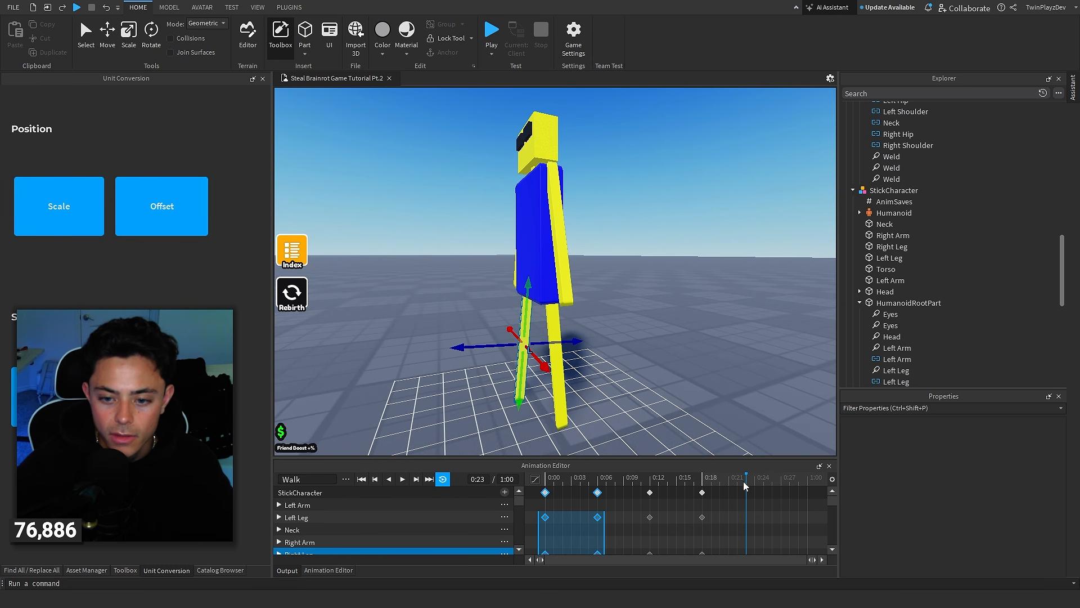
key(ctrl+v)
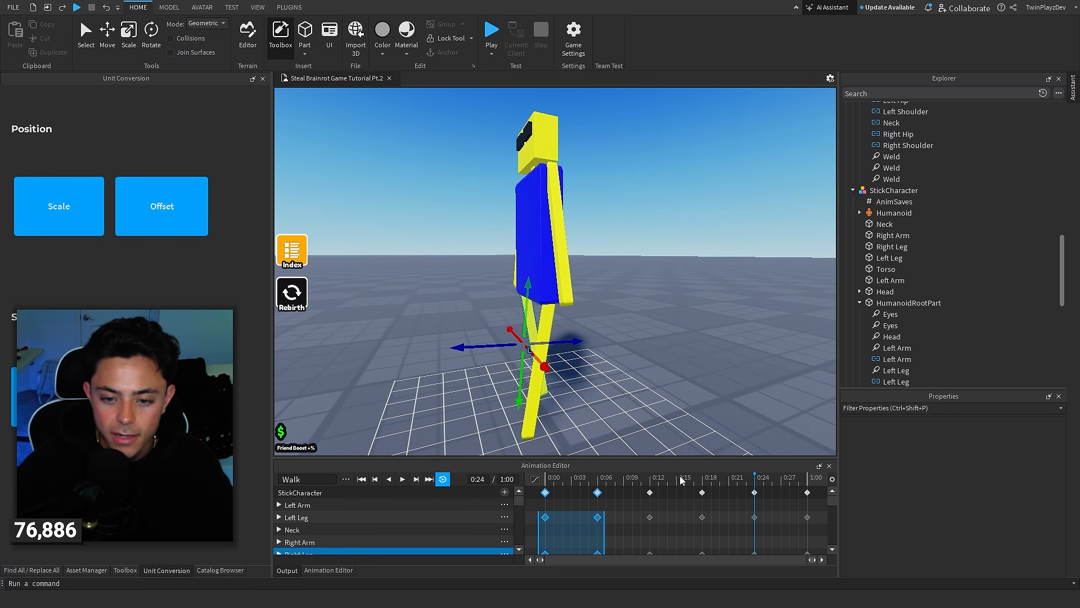
At 0:00, rotate the left arm so it swings forward and shift it to line up with the shoulder
click(549, 478)
right_drag(636, 349, 635, 350)
key(w)
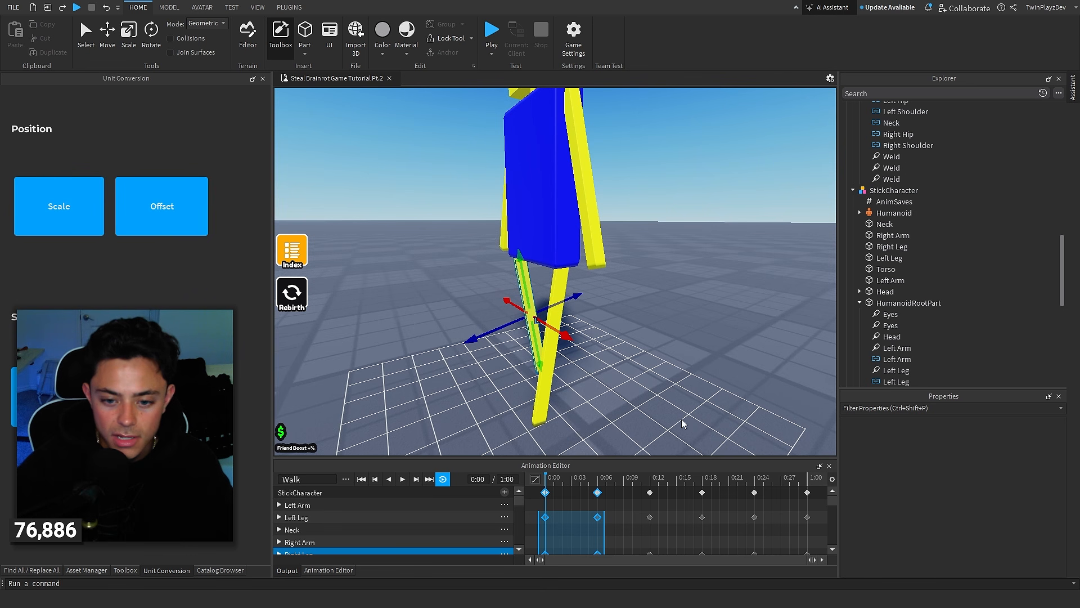
drag(727, 495, 647, 522)
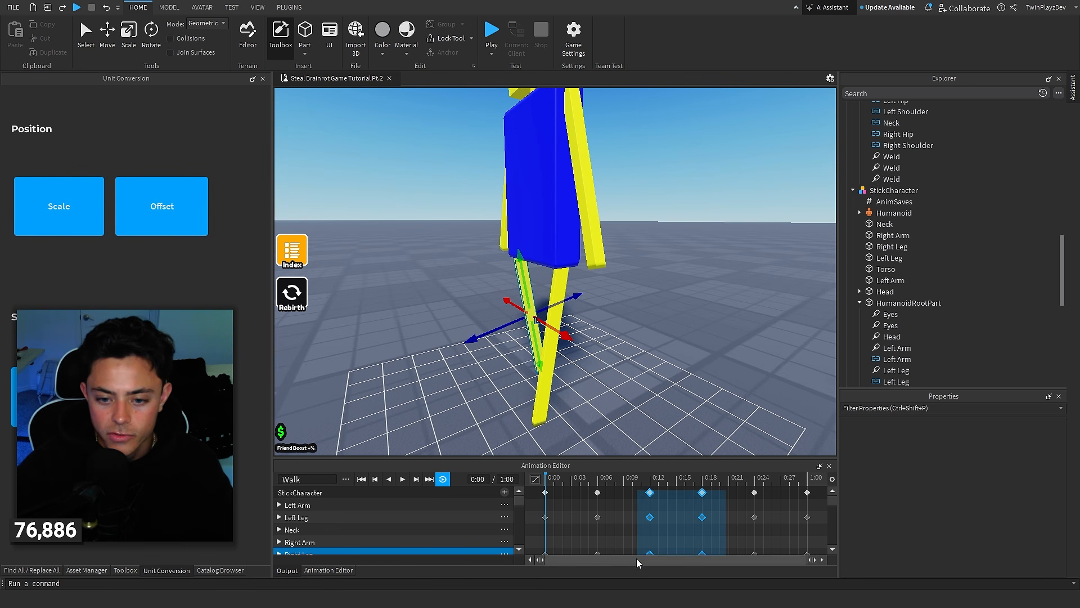
click(621, 504)
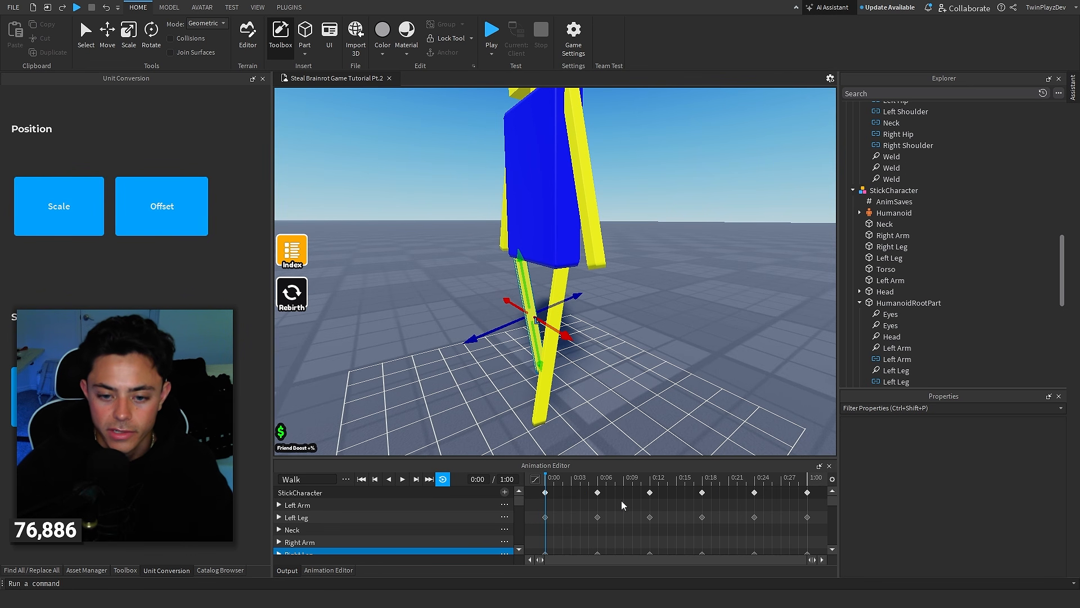
right_drag(556, 371, 556, 371)
click(592, 270)
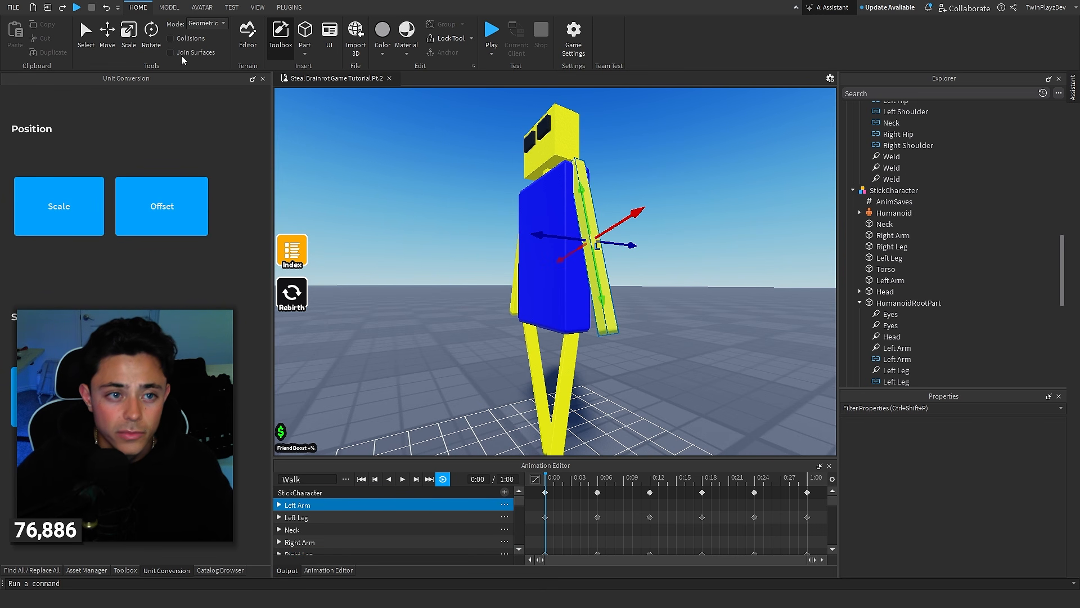
click(151, 43)
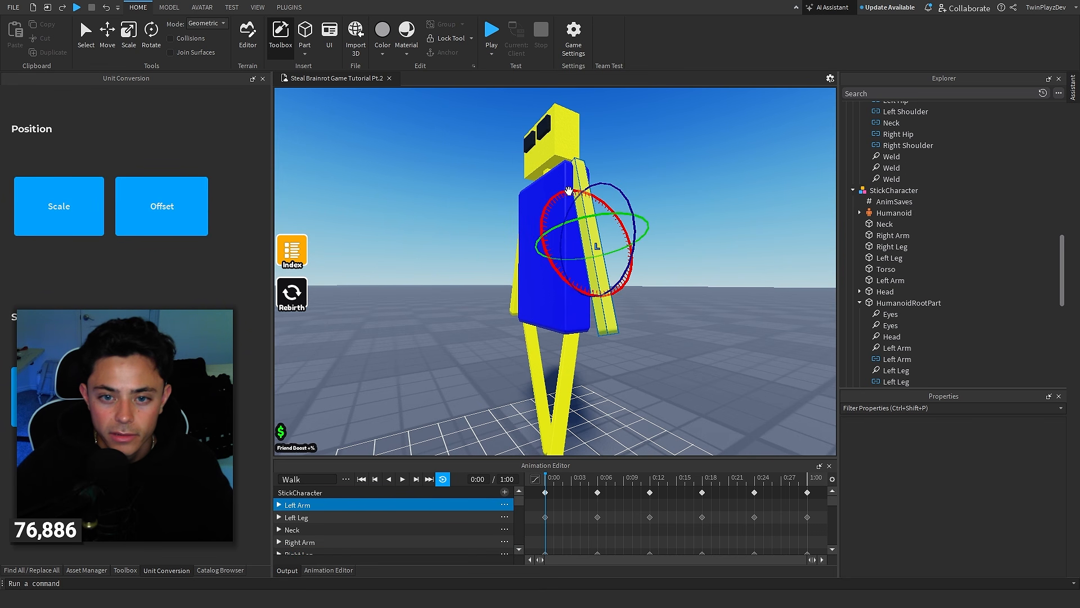
drag(588, 194, 574, 192)
click(107, 43)
drag(556, 230, 542, 231)
At 0:06, rotate the right arm into a swing pose and shift it about 0.17 studs to line up with the torso
key(a)
right_drag(571, 291, 559, 300)
click(597, 478)
click(572, 272)
key(ctrl+4)
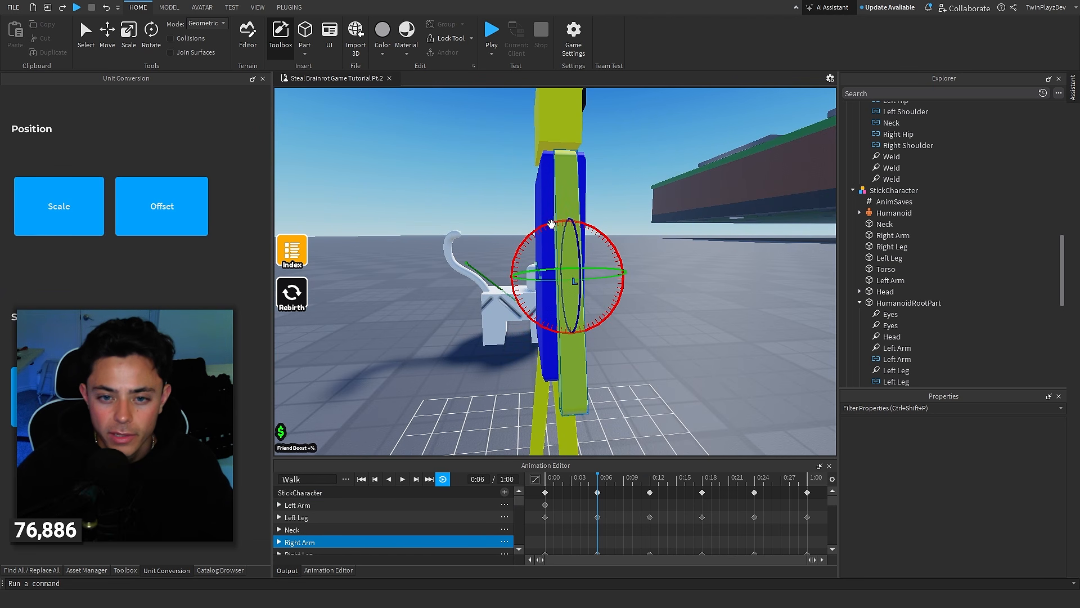
drag(568, 221, 558, 223)
click(107, 48)
drag(555, 272, 538, 269)
right_drag(648, 260, 648, 260)
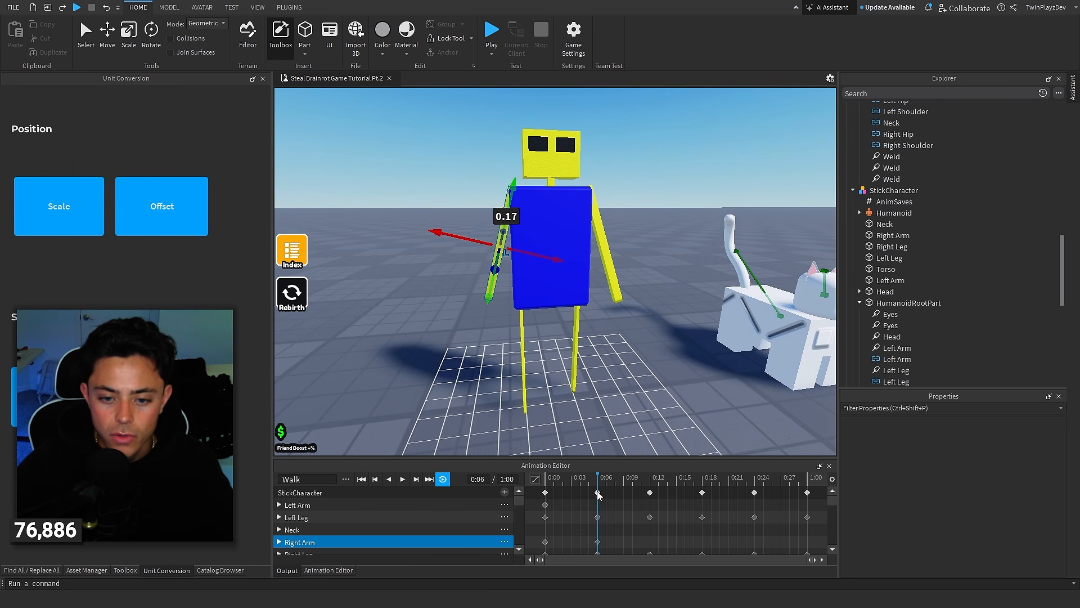
Copy the arm and leg keyframes at 0:00 and 0:06 and paste them at 0:12 and 0:24
drag(591, 480, 526, 470)
key(space)
key(space)
drag(611, 482, 598, 479)
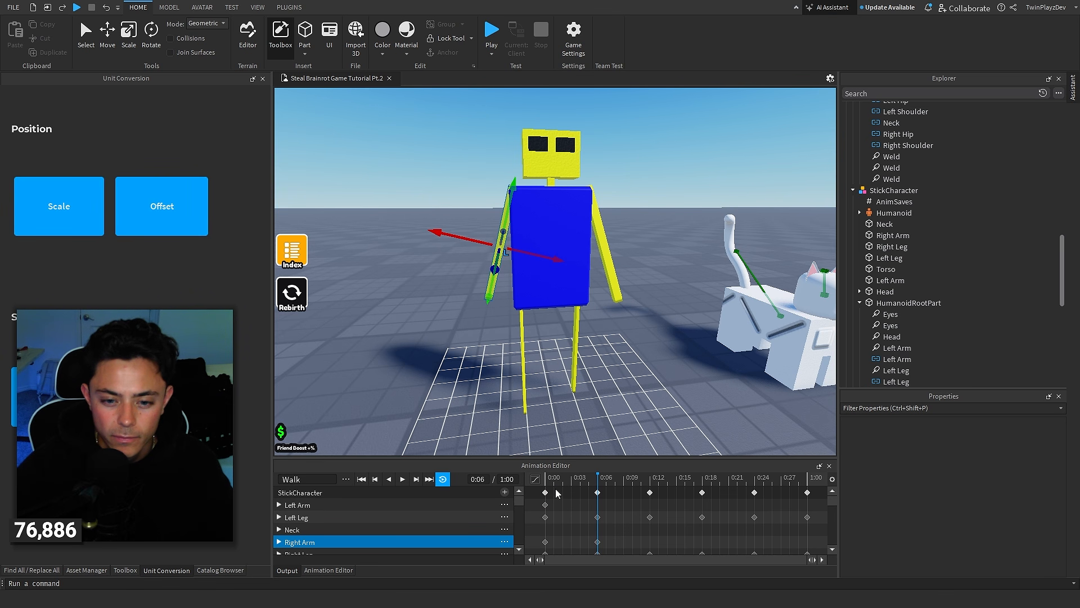
drag(606, 489, 506, 596)
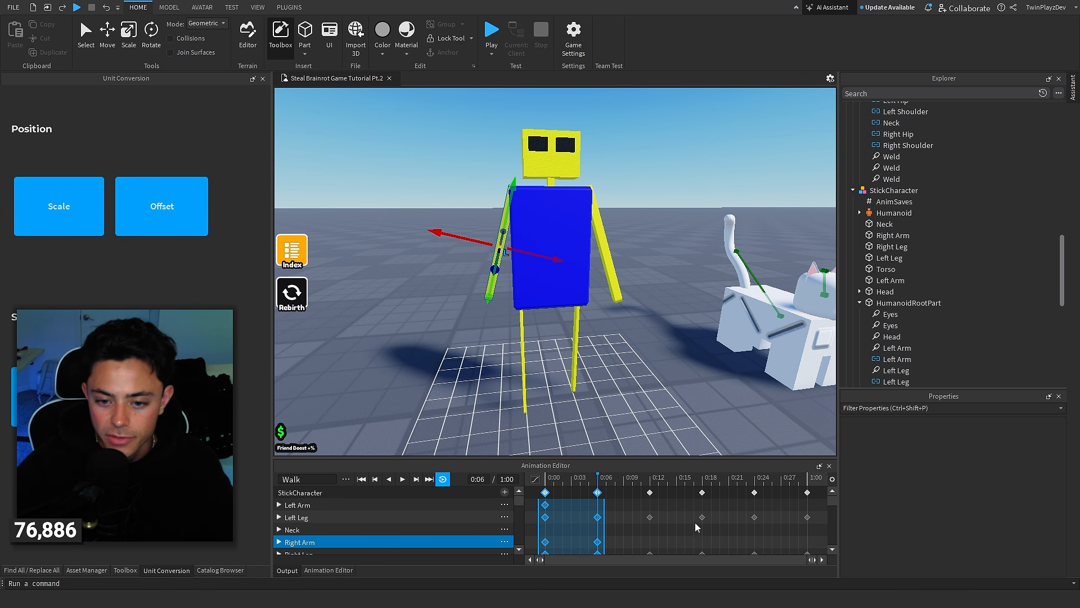
click(649, 483)
key(ctrl+v)
click(755, 481)
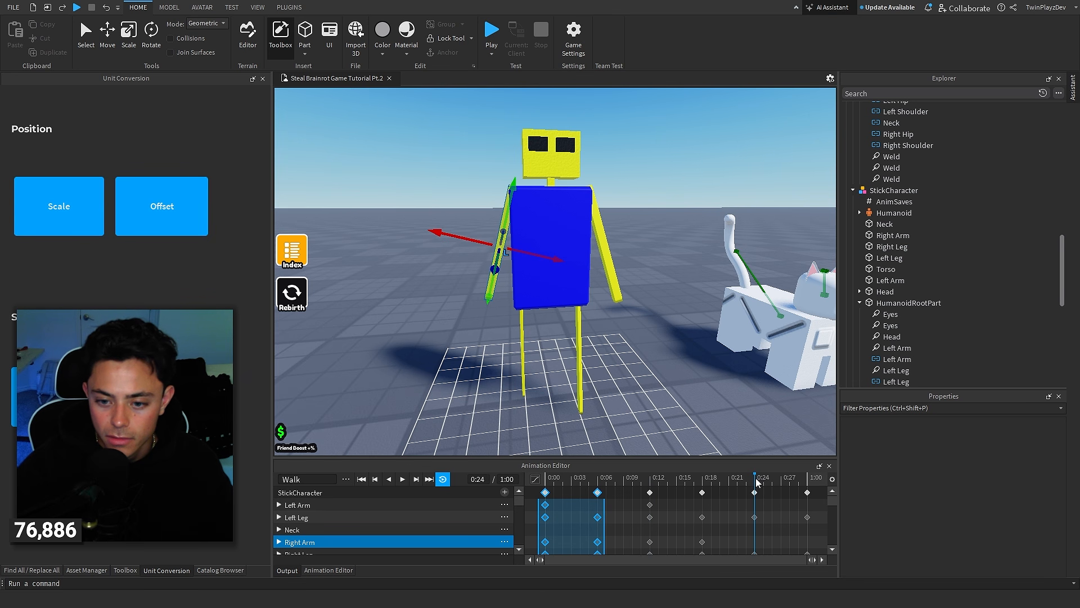
key(ctrl+v)
Play the Walk animation from the start and examine the arm and leg swing from the side and front
drag(738, 478, 499, 469)
key(space)
right_drag(635, 390, 656, 383)
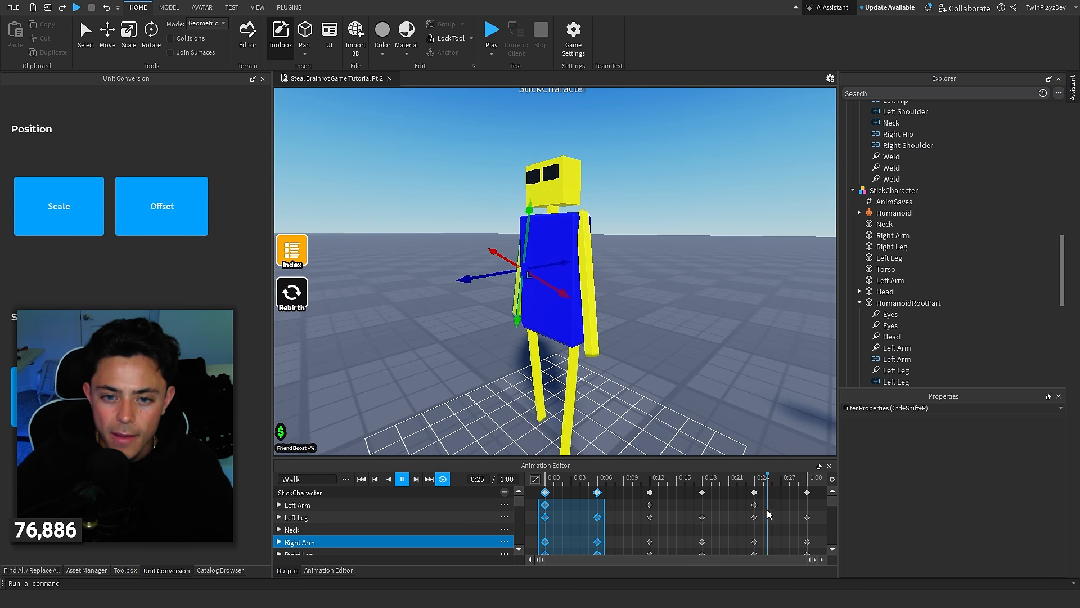
click(704, 344)
right_drag(704, 344, 701, 343)
key(a)
key(s)
key(d)
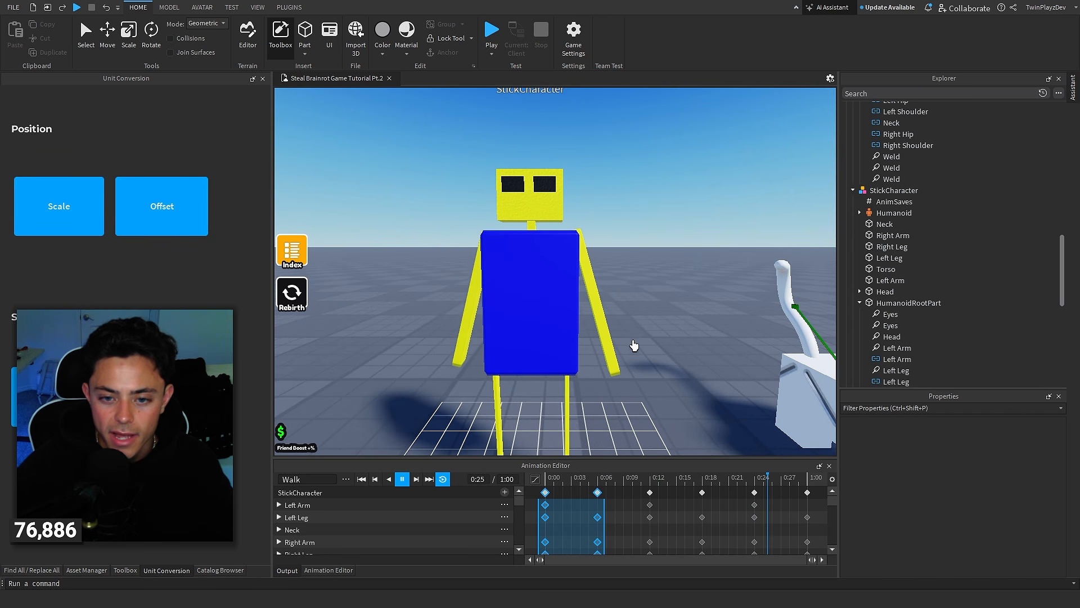
At 0:12, rotate the left arm so it swings backward and shift it about 0.21 studs back to the shoulder
click(610, 344)
click(655, 505)
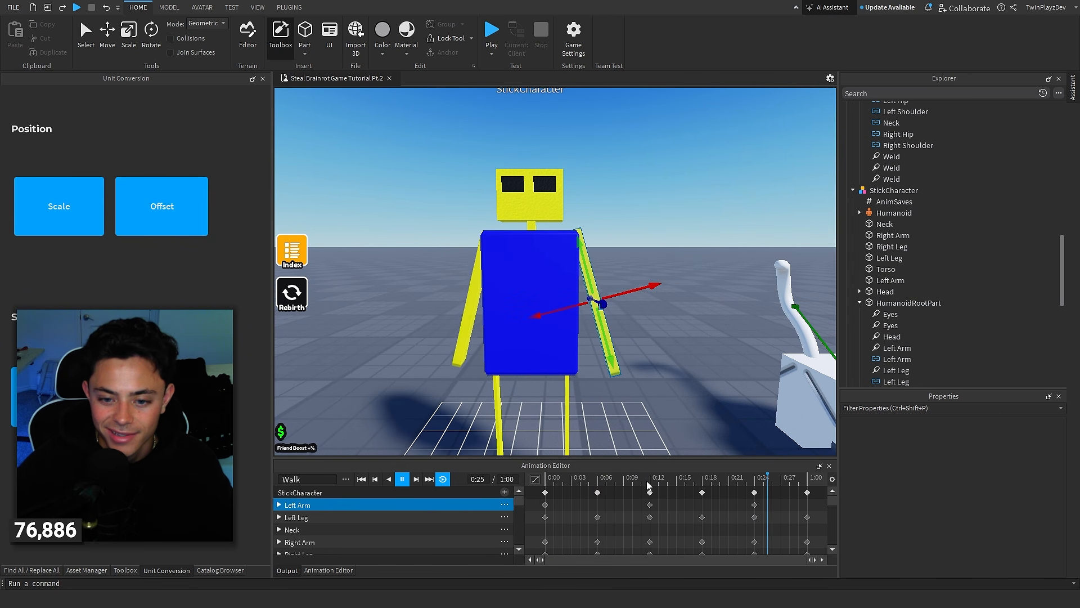
key(space)
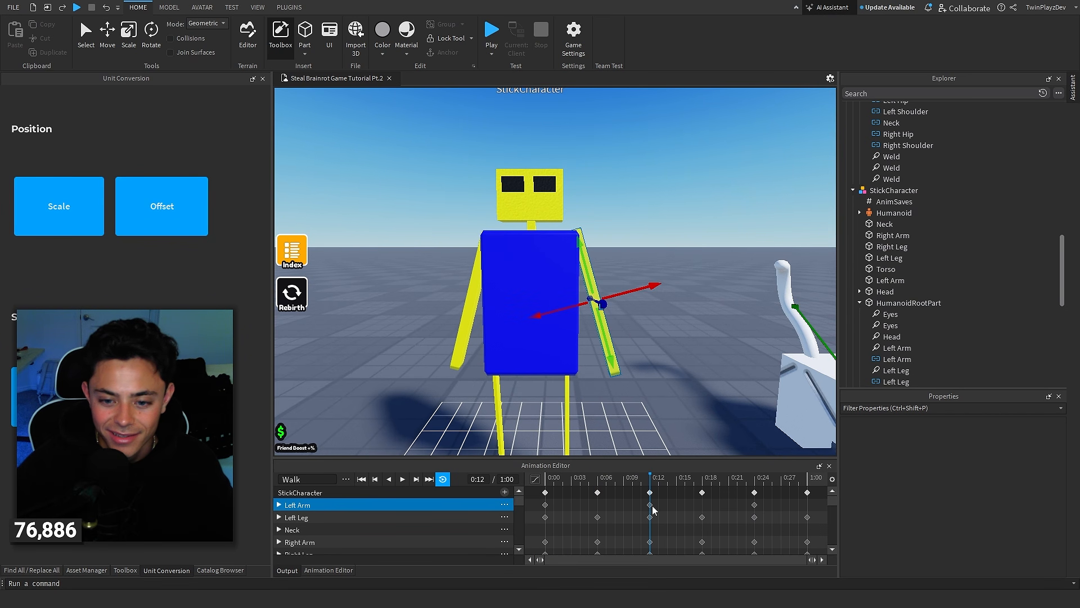
right_drag(528, 157, 528, 157)
click(152, 43)
click(567, 265)
click(562, 260)
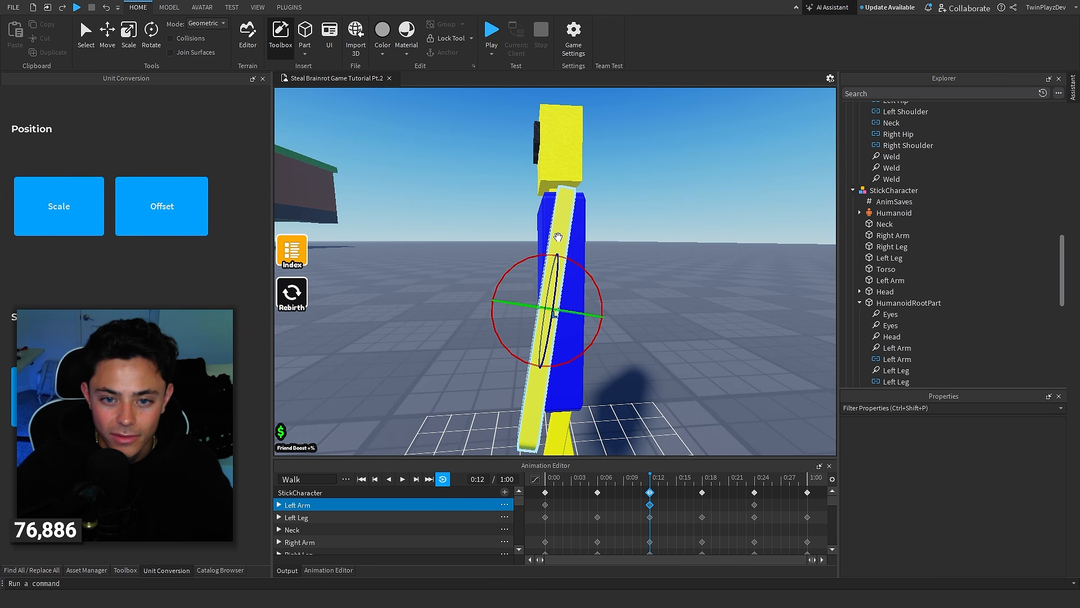
drag(572, 259, 560, 244)
click(107, 34)
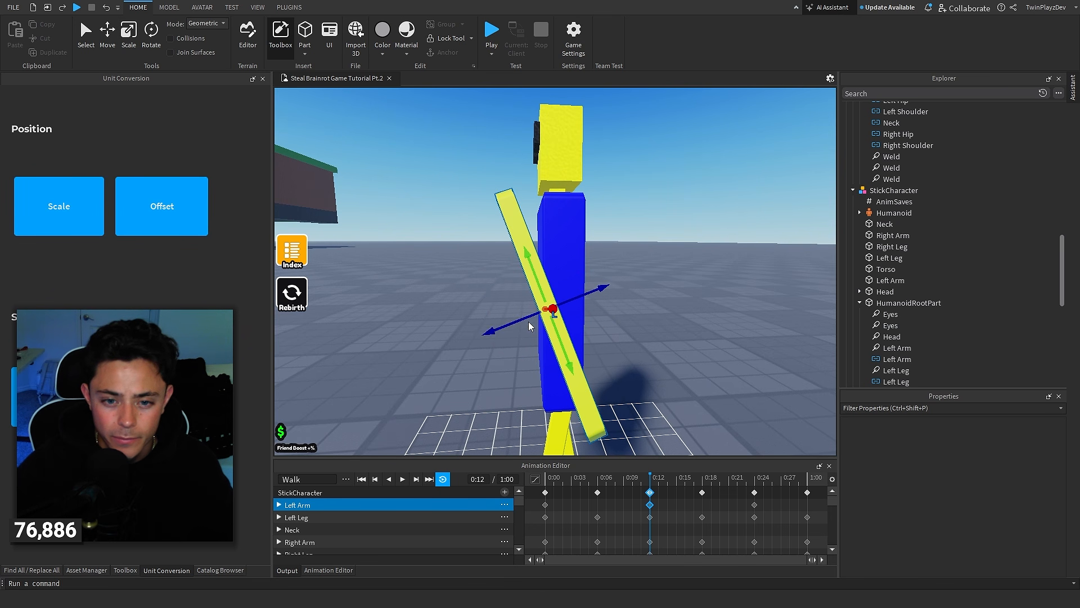
drag(572, 307, 586, 259)
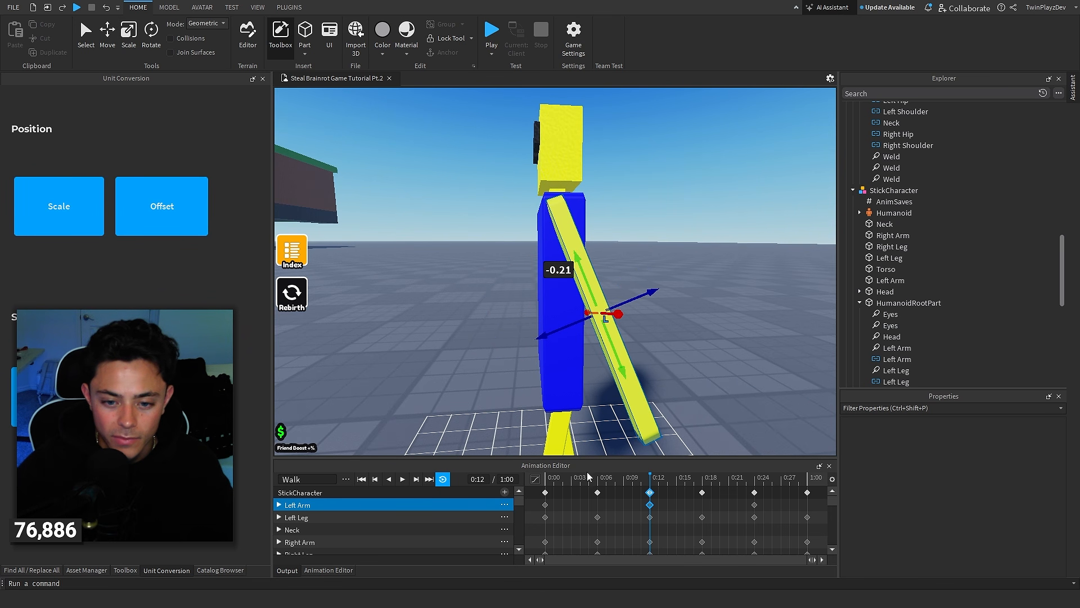
Replay the Walk animation from the start and check the arm movement from farther away and closer up
drag(589, 477, 543, 480)
key(space)
key(a)
key(s)
right_drag(670, 272, 670, 272)
click(669, 272)
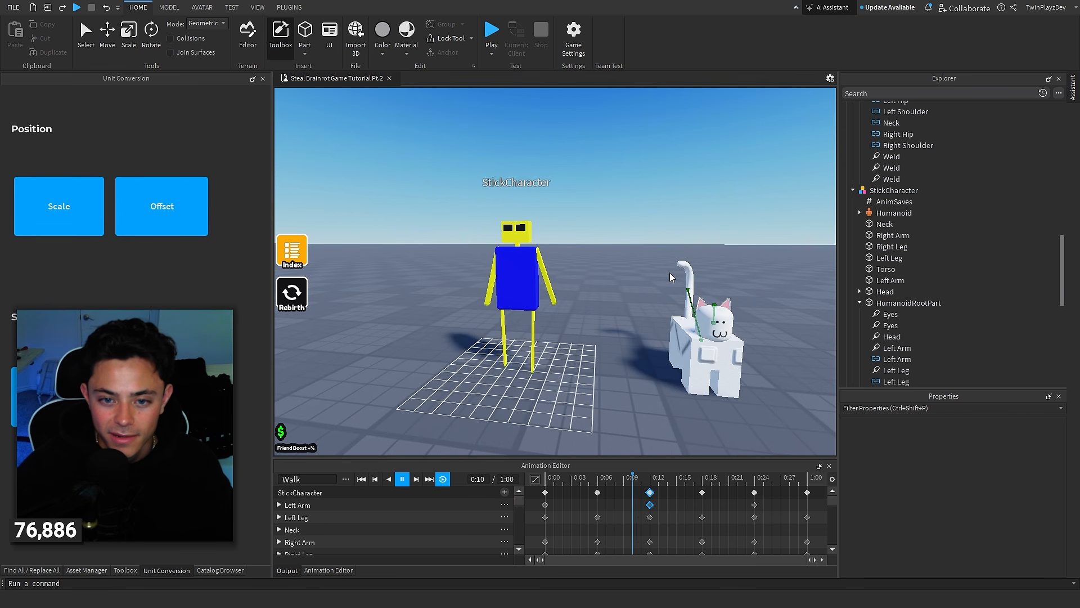
key(space)
key(w)
key(a)
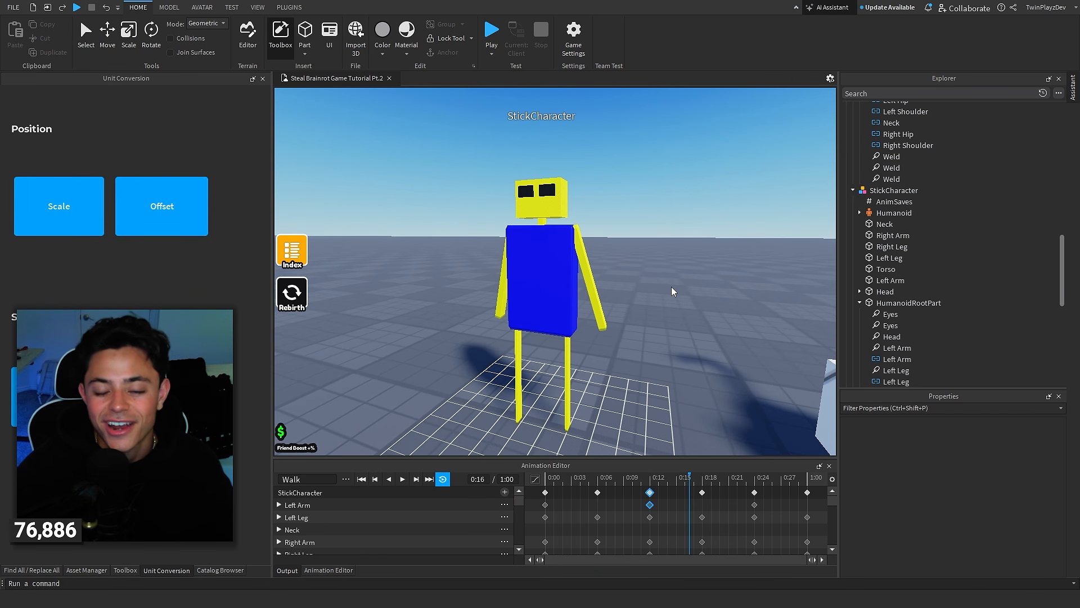
key(a)
right_drag(673, 285, 673, 286)
Set the Walk animation's priority to Movement
click(346, 480)
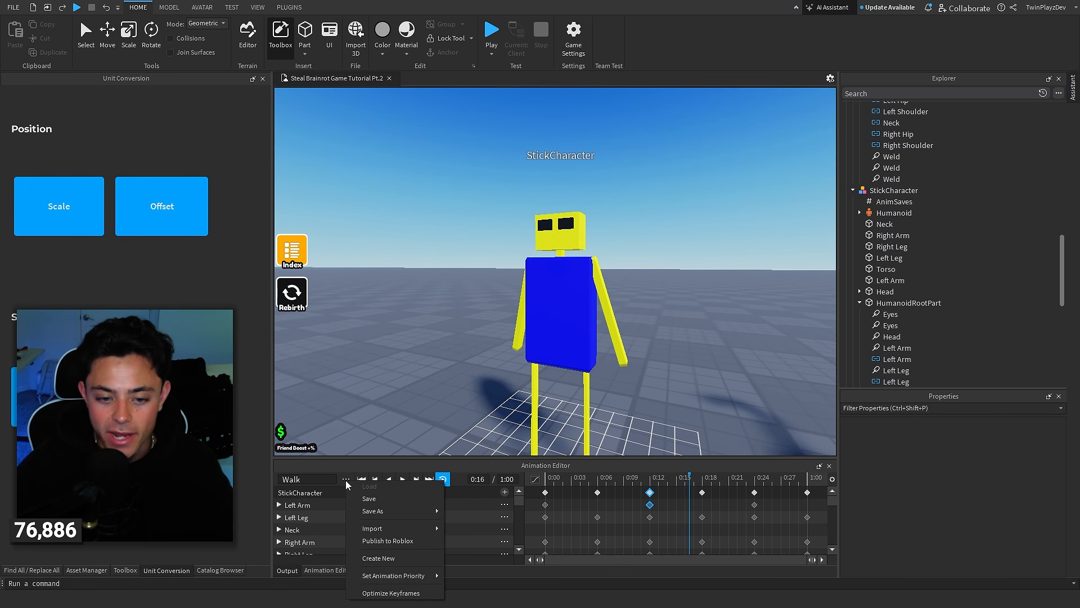
mouse_move(392, 580)
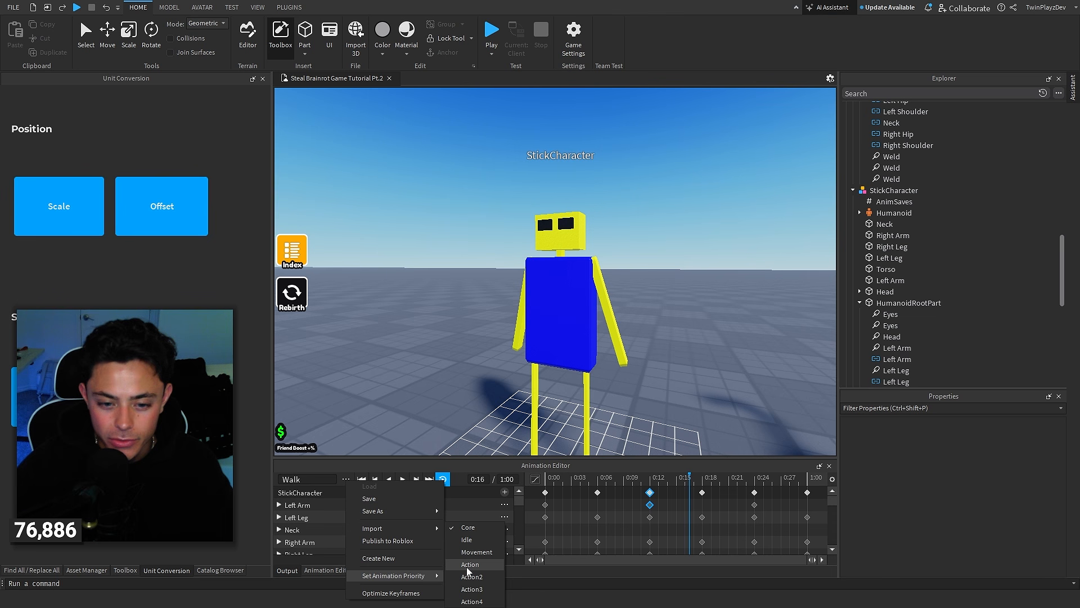
click(467, 567)
click(345, 480)
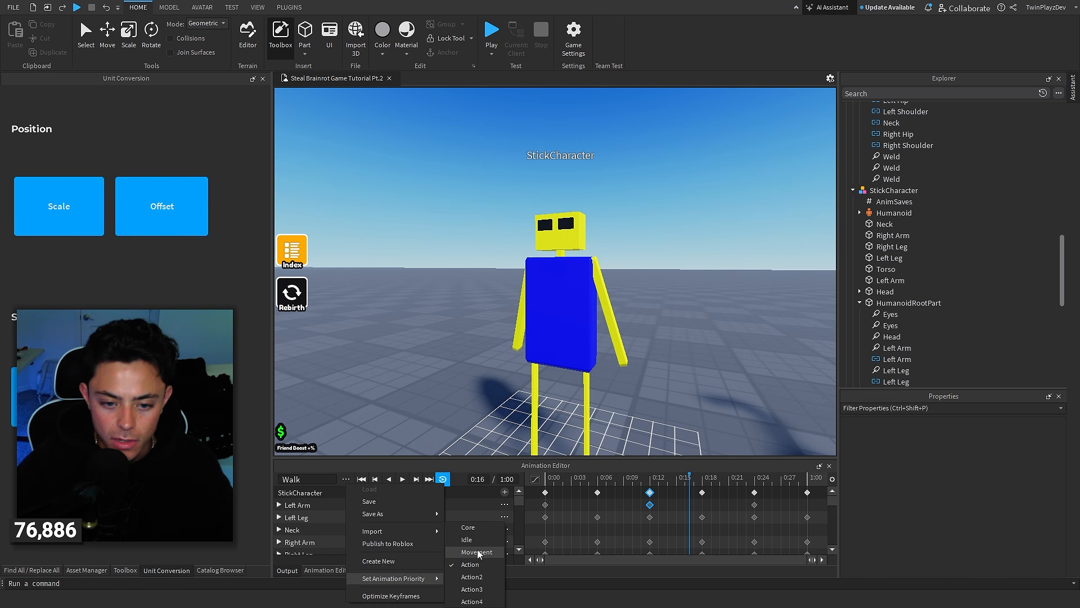
click(477, 551)
Publish the animation to Roblox with the title "Walk Stick" and close the asset configuration
click(345, 479)
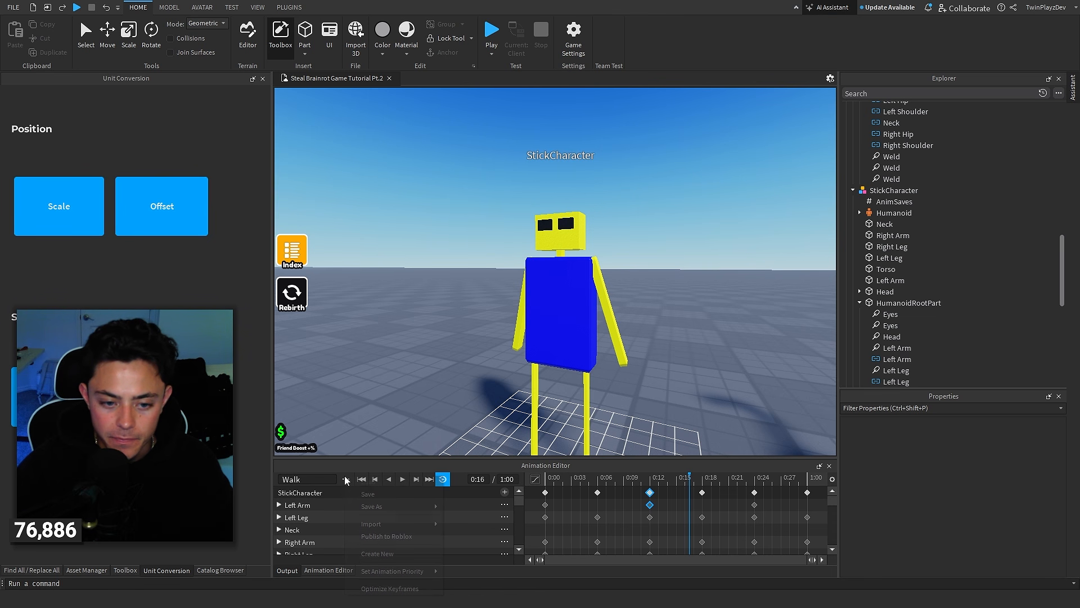
click(403, 537)
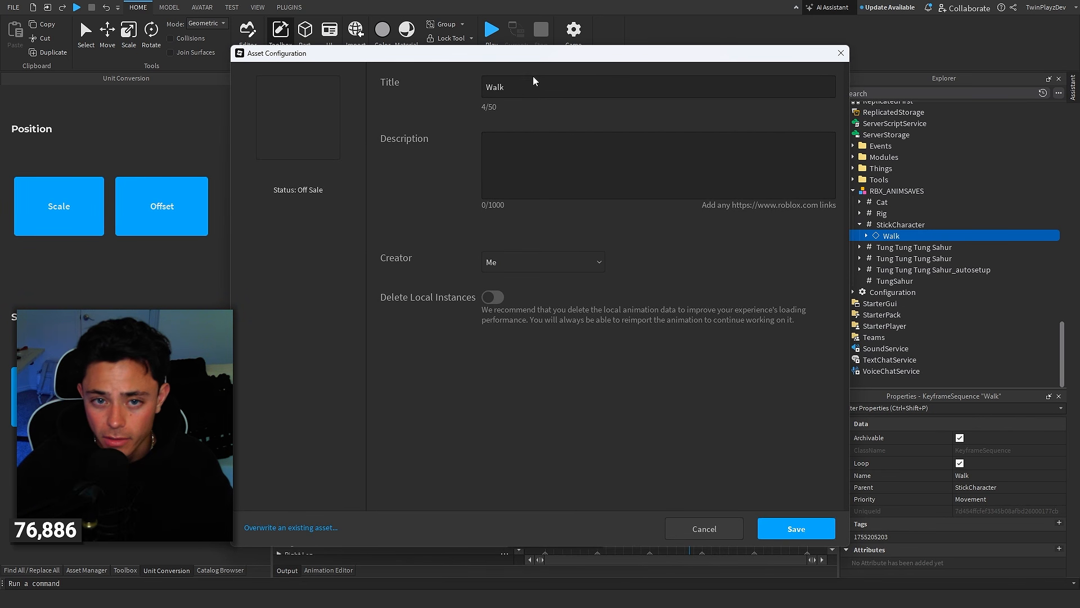
click(537, 91)
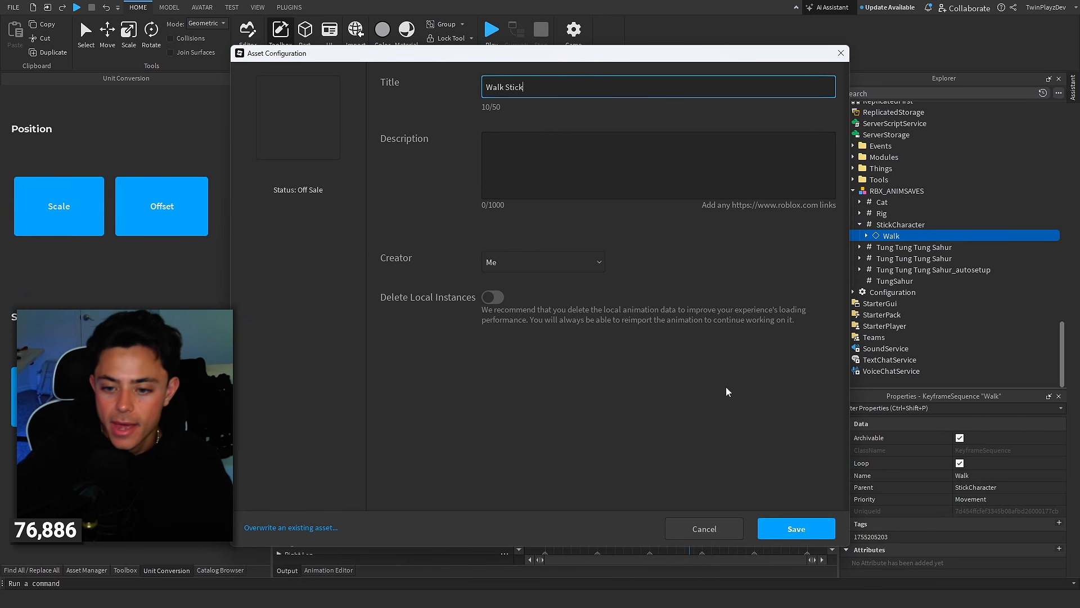
click(785, 529)
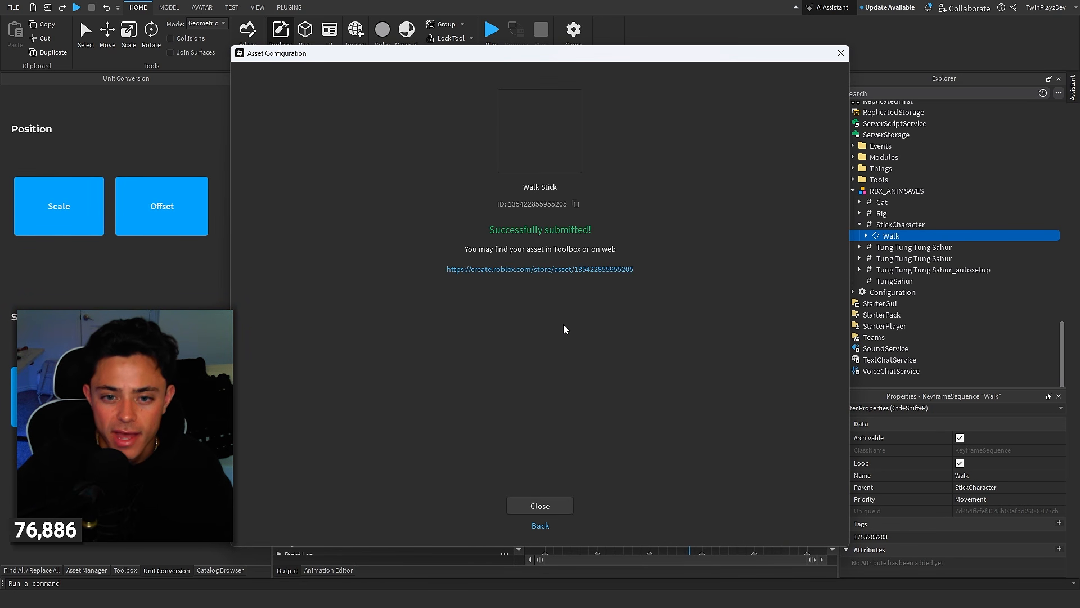
click(544, 506)
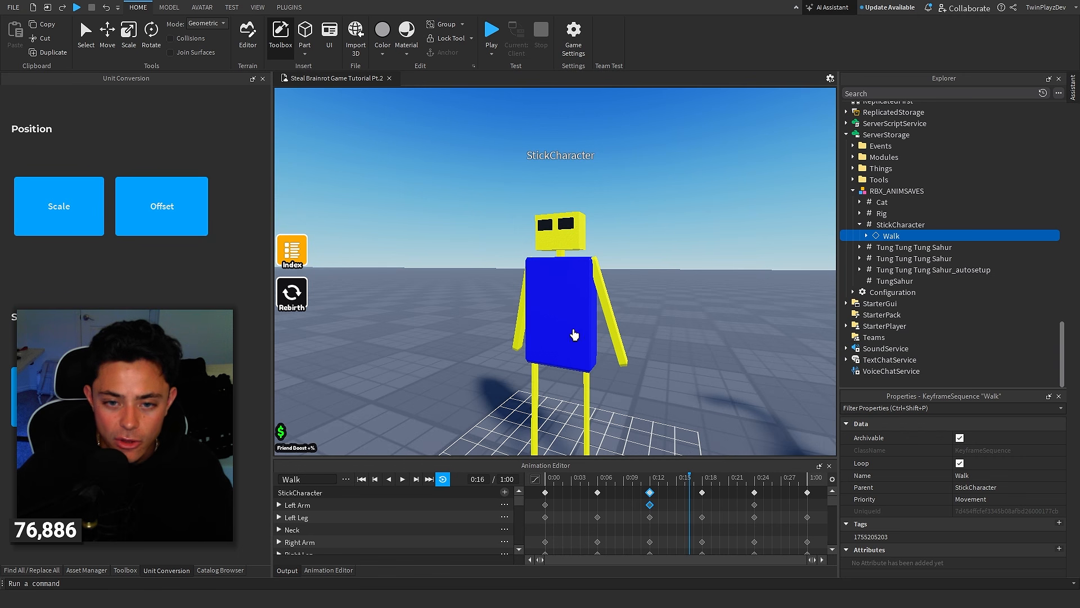
Delete the saved Walk keyframe sequence under StickCharacter in RBX_ANIMSAVES
scroll(574, 335, up, 1)
right_drag(574, 335, 604, 308)
drag(819, 500, 696, 557)
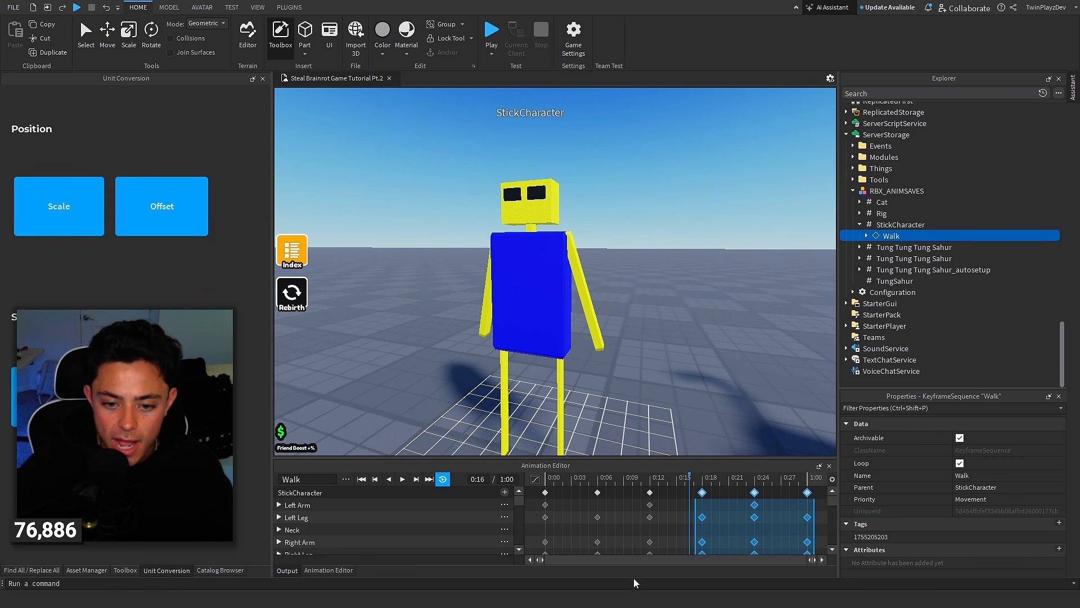
click(588, 506)
drag(819, 496, 537, 554)
key(Delete)
Create a new animation for StickCharacter and set its priority to Idle
click(550, 495)
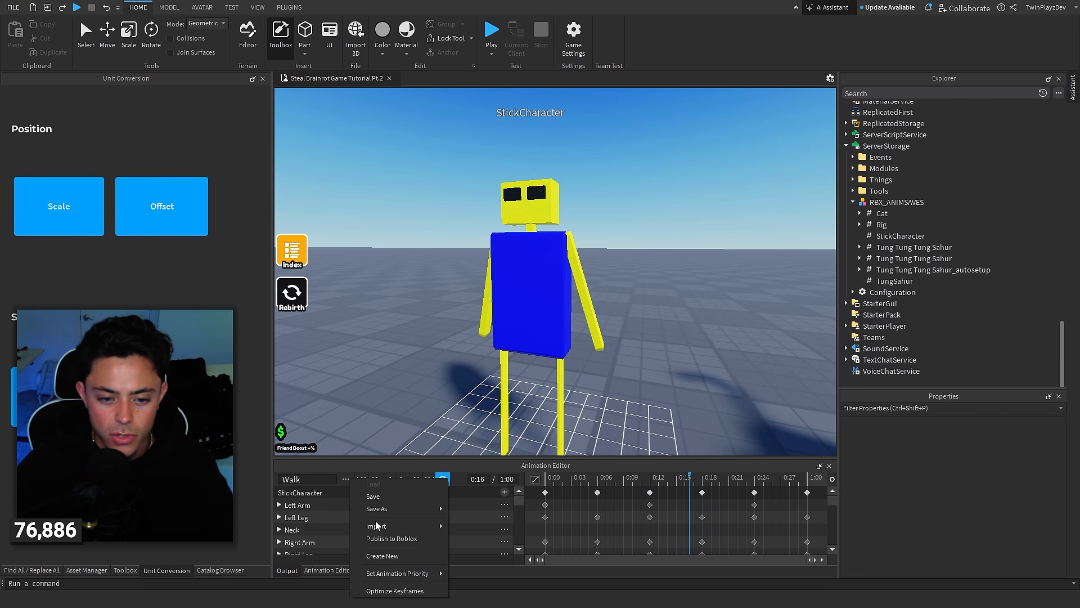
click(387, 556)
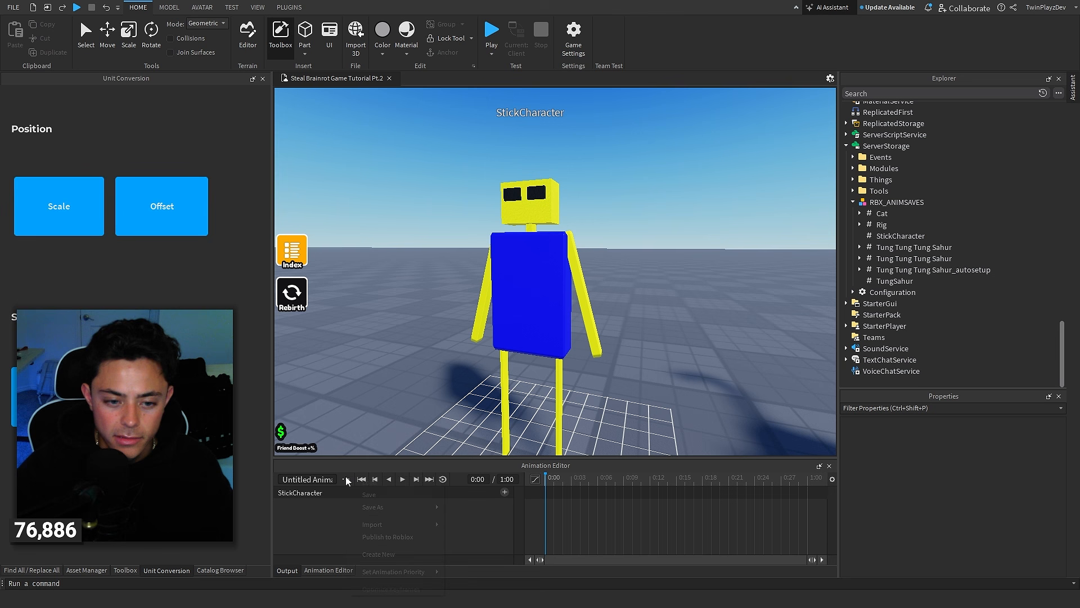
mouse_move(401, 575)
click(466, 539)
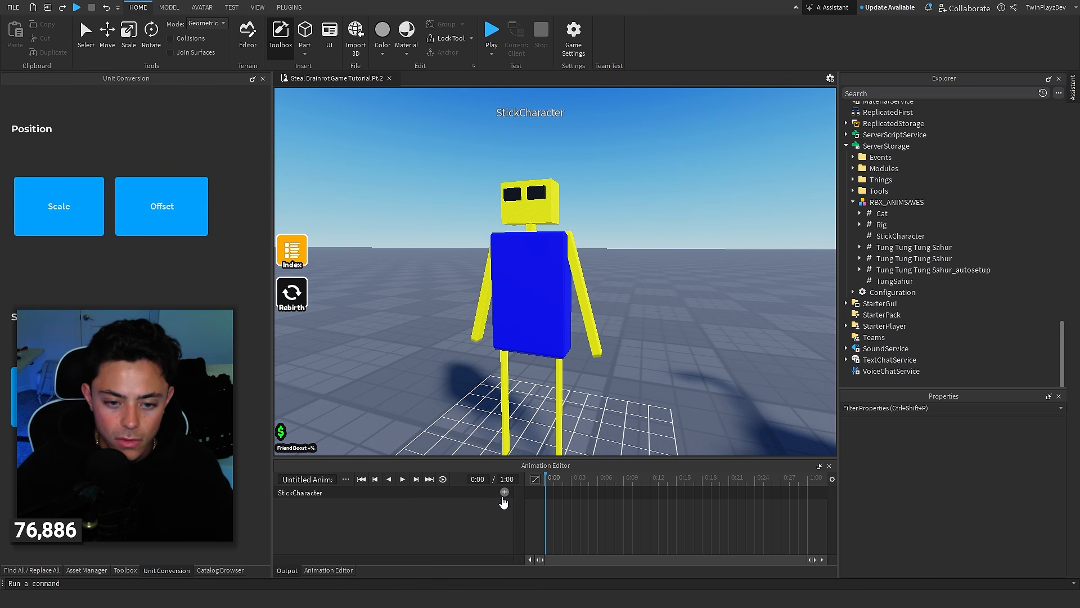
Add all of StickCharacter's body parts as tracks in the new animation and check the character's starting pose
click(505, 492)
click(529, 570)
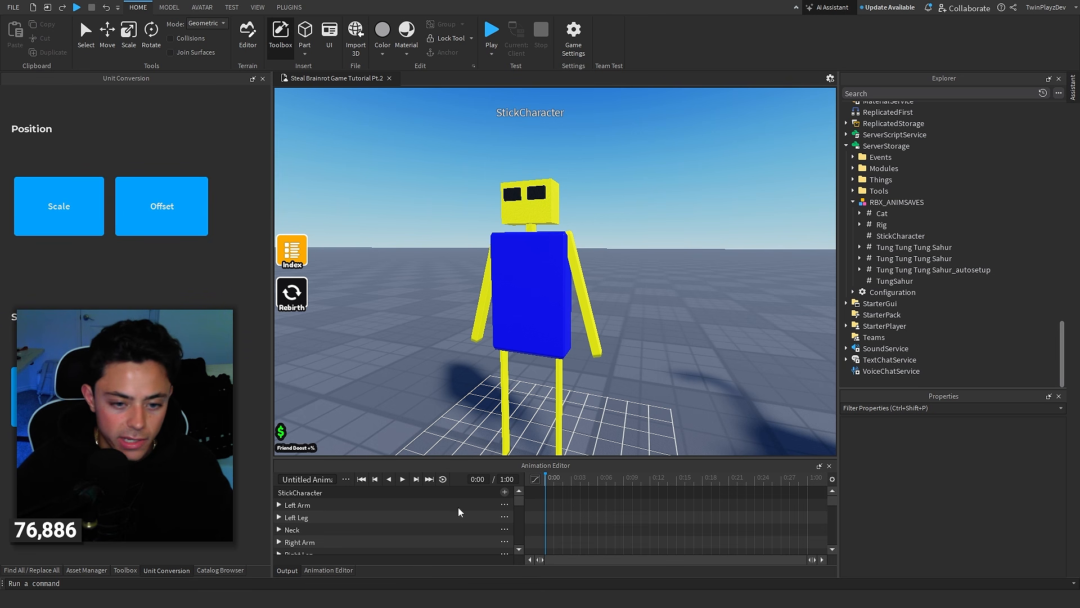
click(583, 297)
right_drag(589, 347, 588, 347)
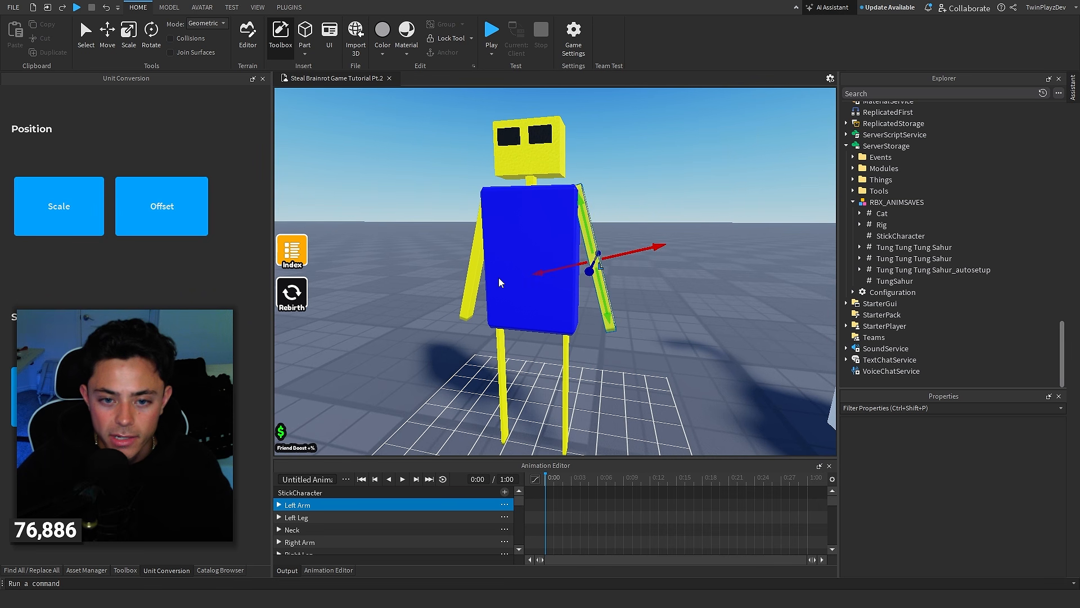
click(498, 278)
right_drag(565, 253, 565, 246)
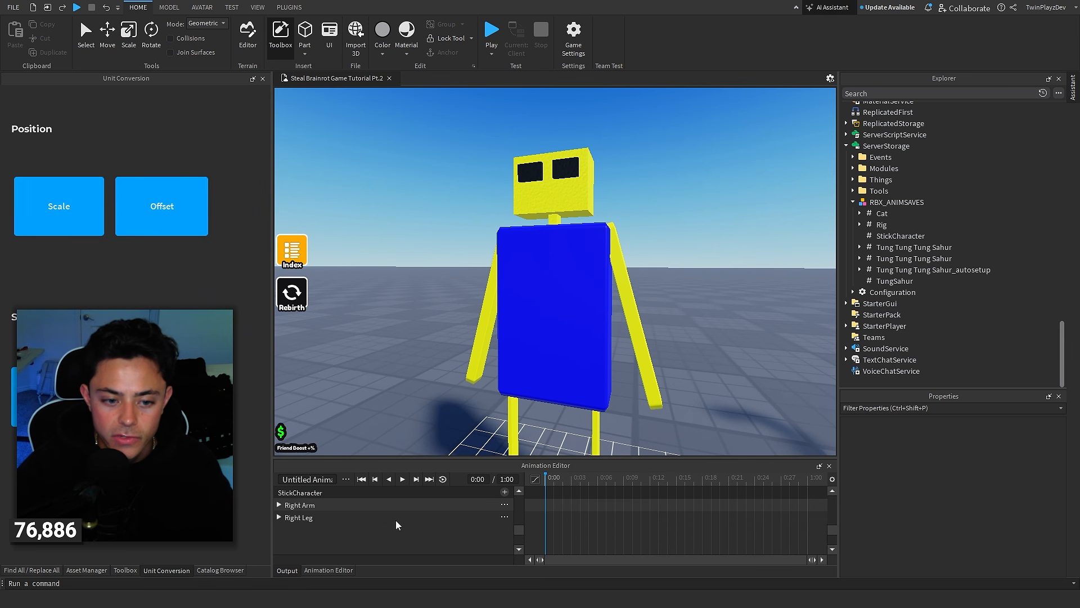
scroll(568, 308, up, 5)
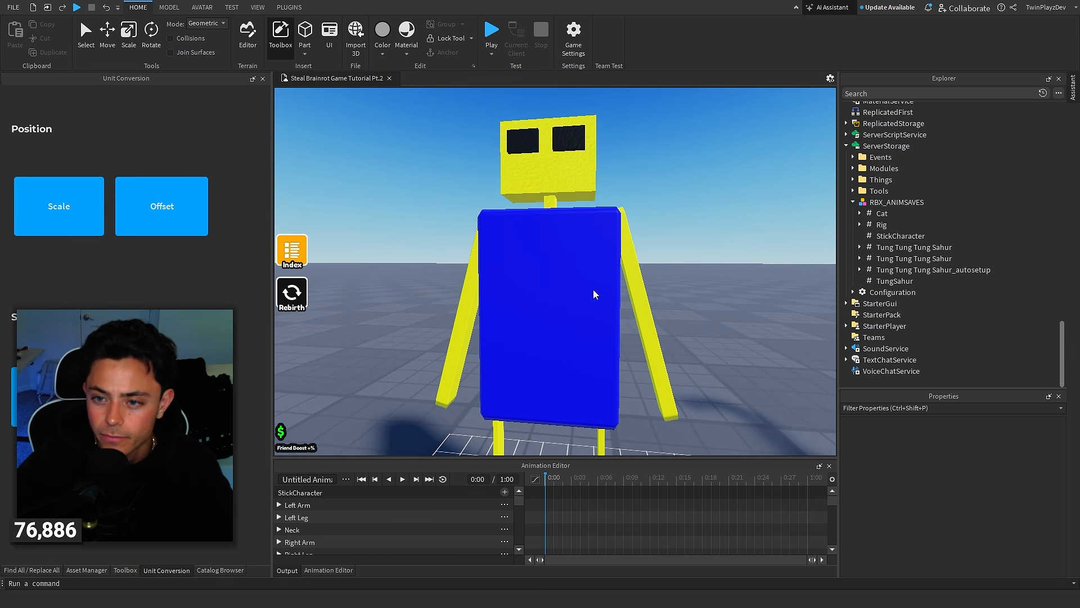
scroll(552, 264, down, 4)
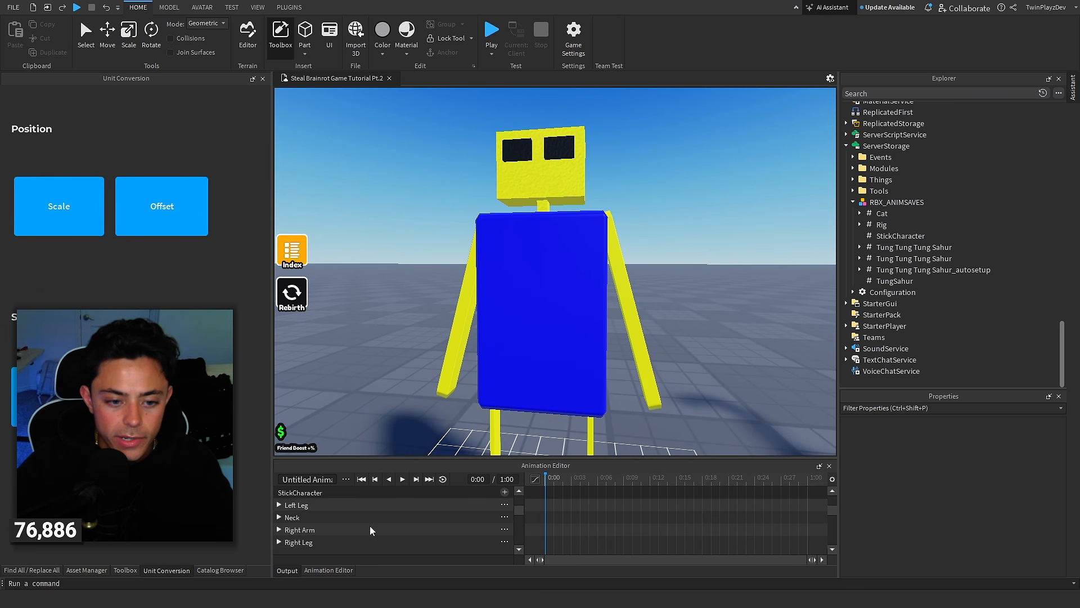
click(304, 517)
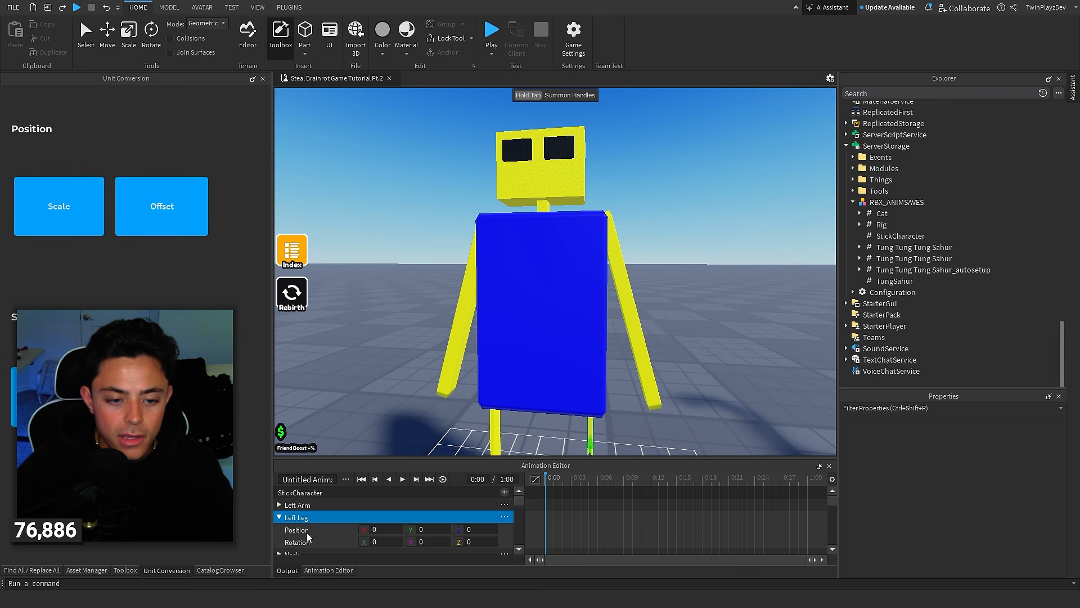
click(279, 518)
right_drag(659, 303, 659, 306)
scroll(658, 306, down, 4)
scroll(660, 304, up, 4)
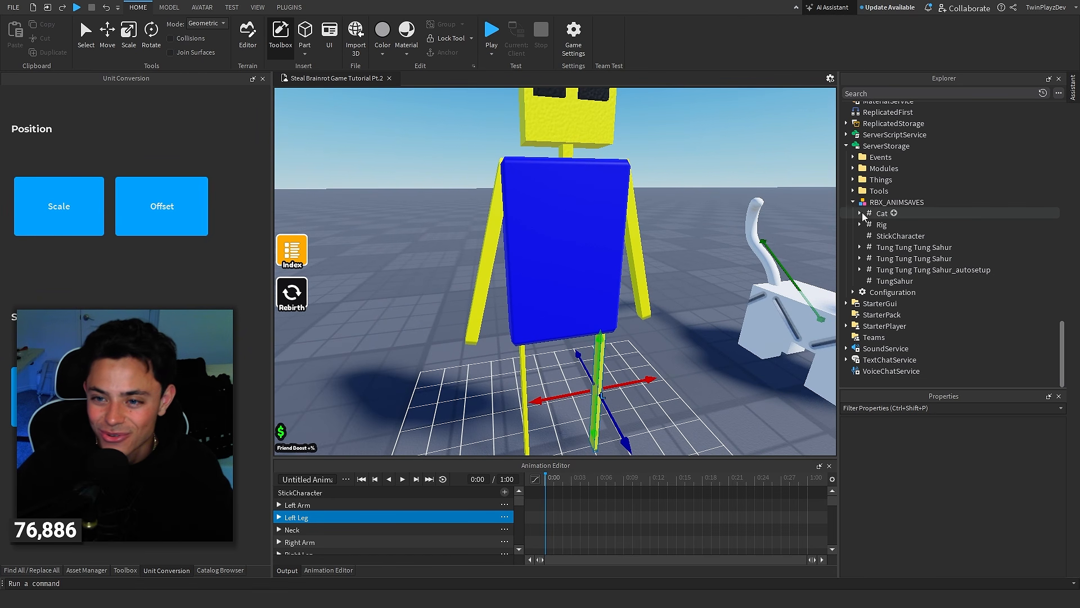
scroll(422, 519, down, 3)
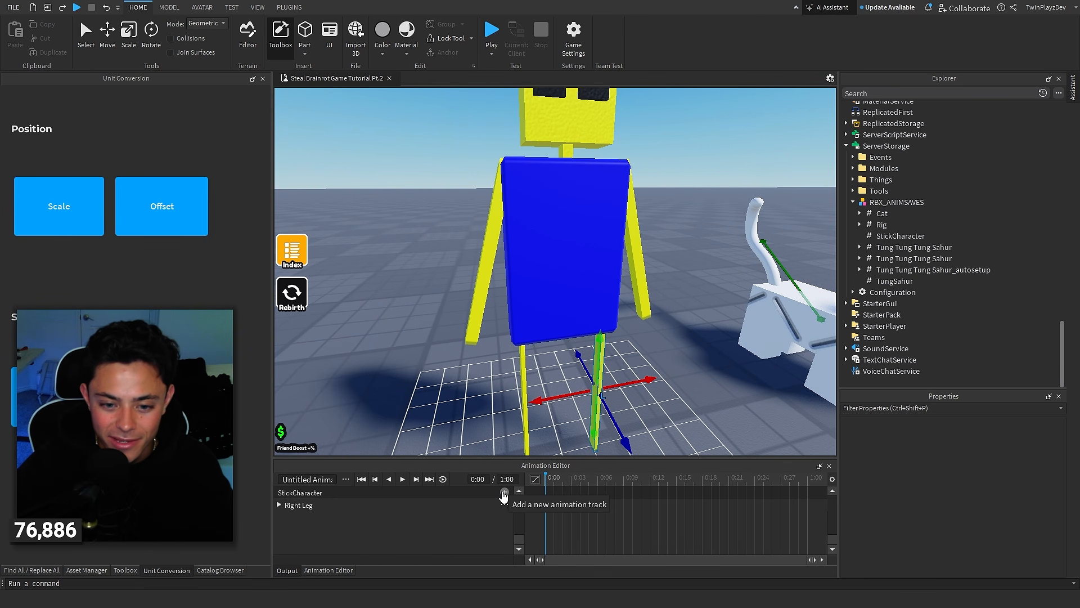
scroll(388, 537, up, 3)
Nudge StickCharacter's Neck slightly at 0:00 to set its first keyframe
click(338, 543)
scroll(326, 533, up, 1)
click(326, 533)
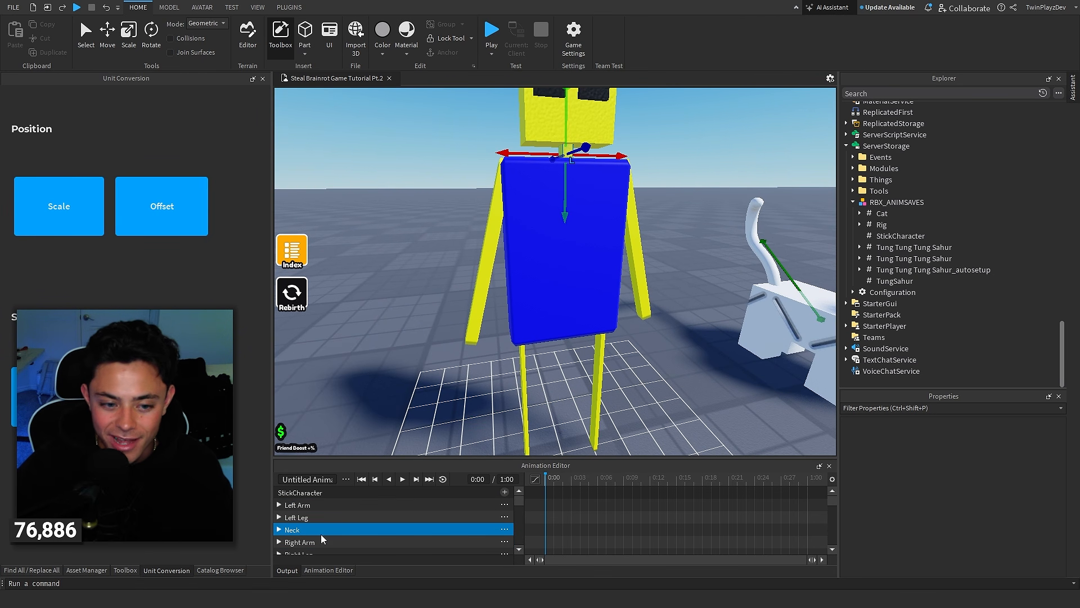
right_drag(598, 359, 600, 362)
drag(566, 169, 579, 151)
right_drag(538, 332, 540, 315)
Pose the Right Arm at 0:00 by rotating its lower end forward and moving its top back to the shoulder
click(506, 277)
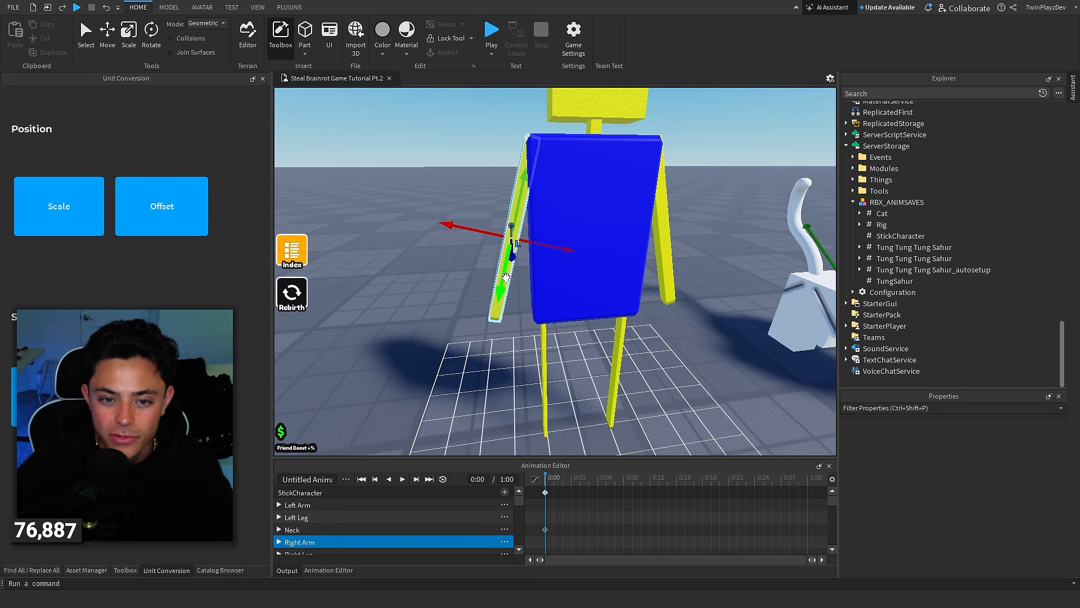
right_drag(506, 277, 549, 266)
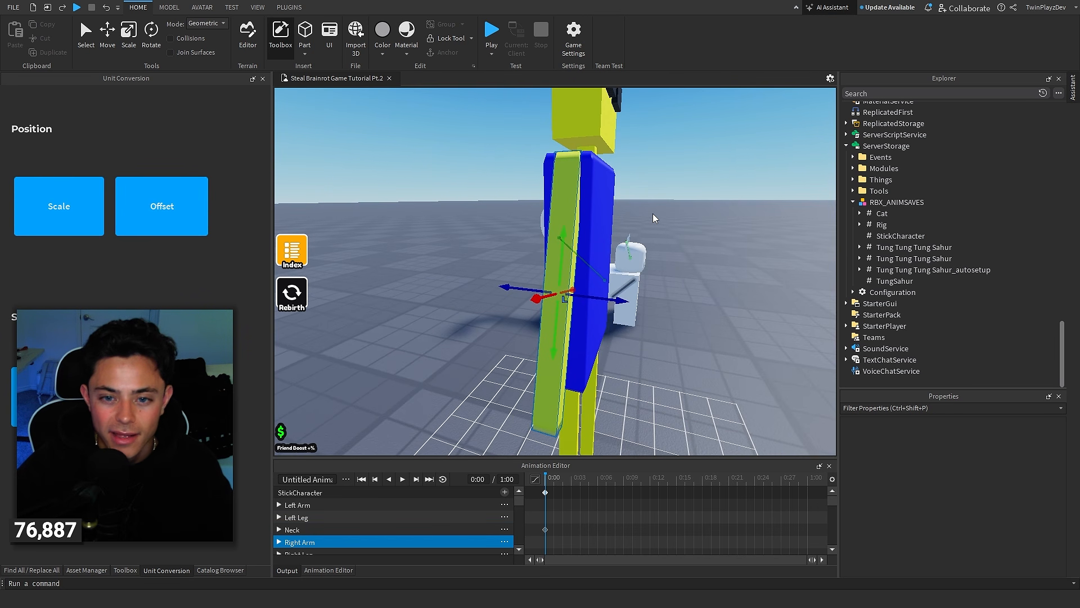
right_drag(669, 225, 670, 224)
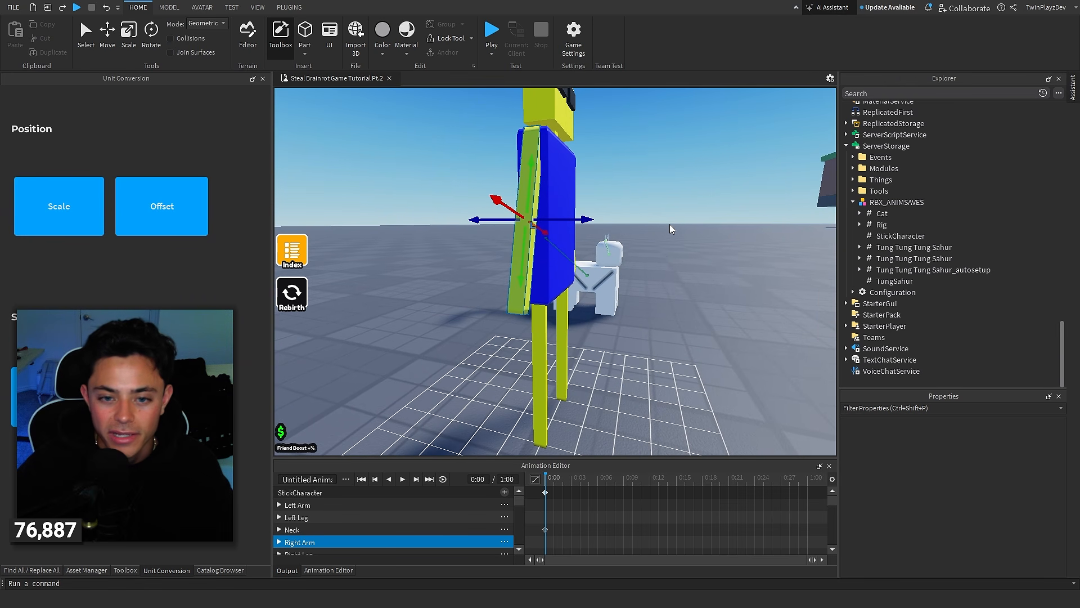
click(151, 37)
right_drag(567, 203, 567, 202)
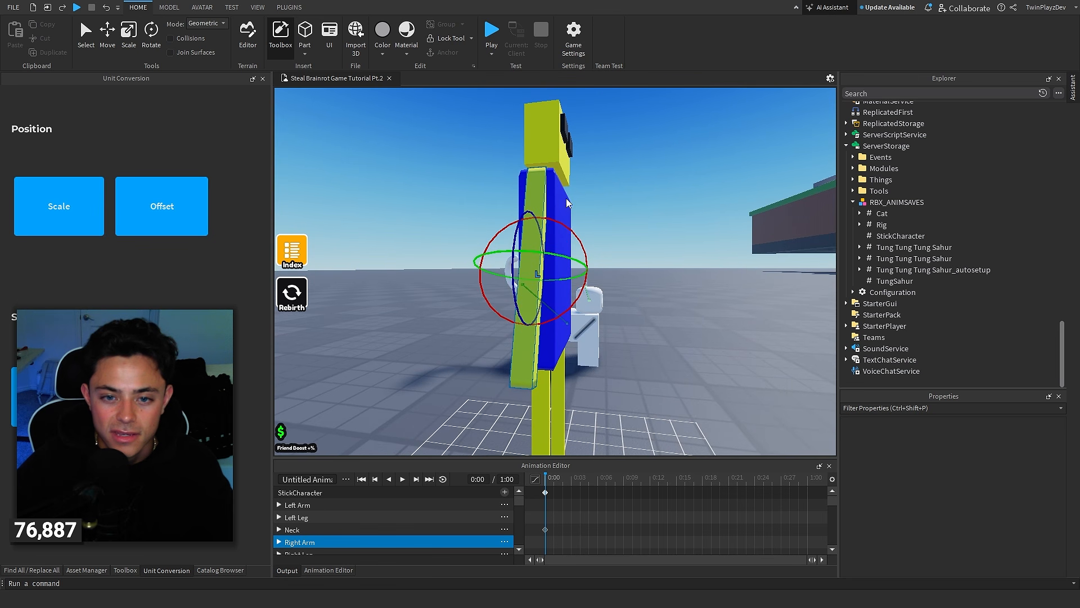
drag(568, 230, 560, 224)
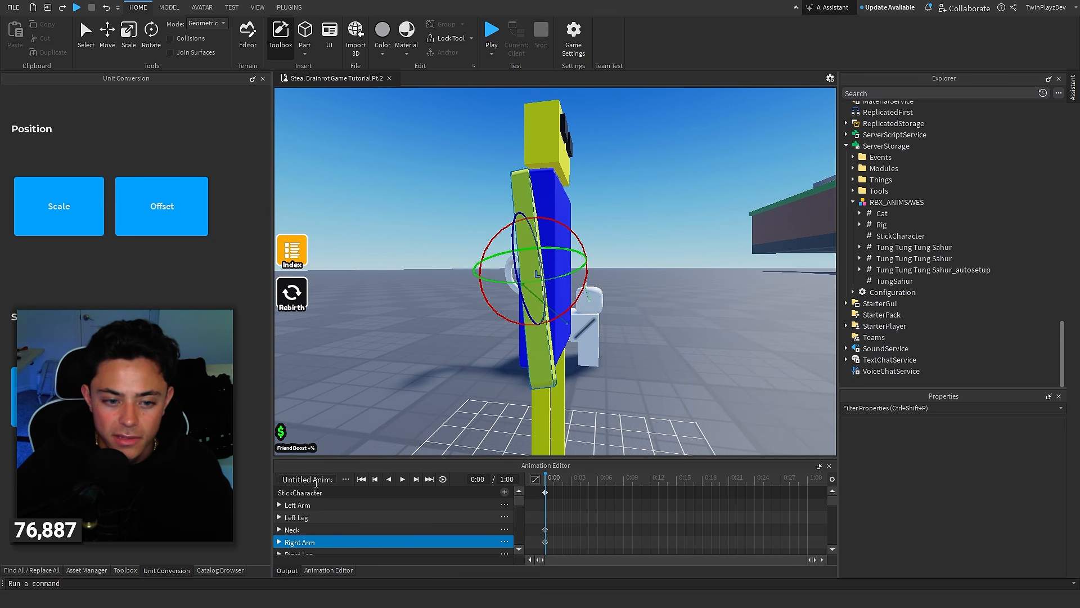
click(106, 34)
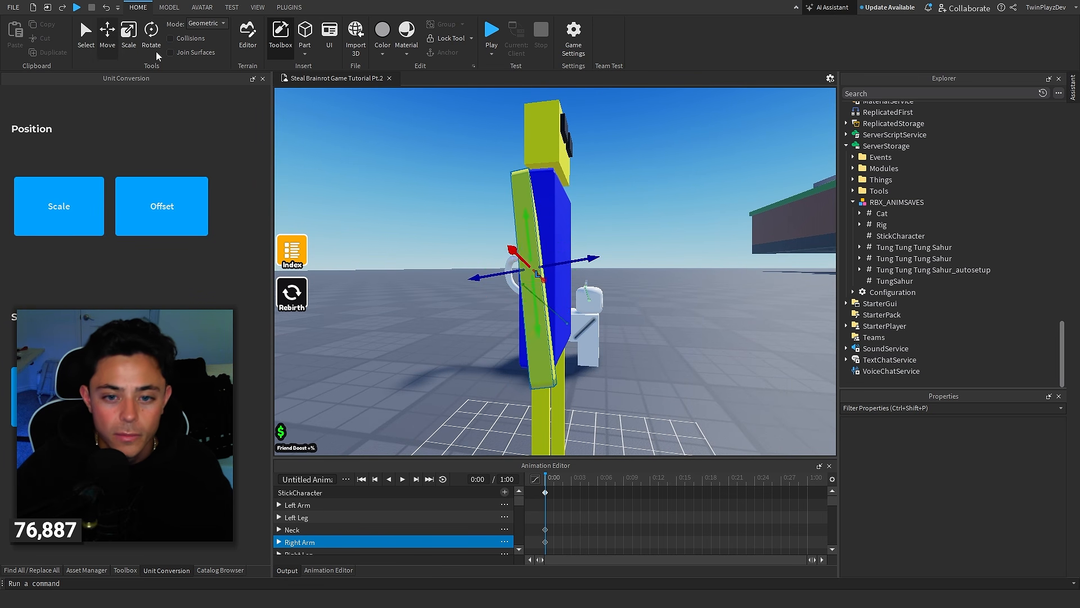
drag(574, 262, 590, 260)
Pose the Left Arm at 0:00 by rotating its lower end backward and moving its top back to the shoulder
right_drag(557, 439, 557, 439)
click(542, 323)
click(150, 45)
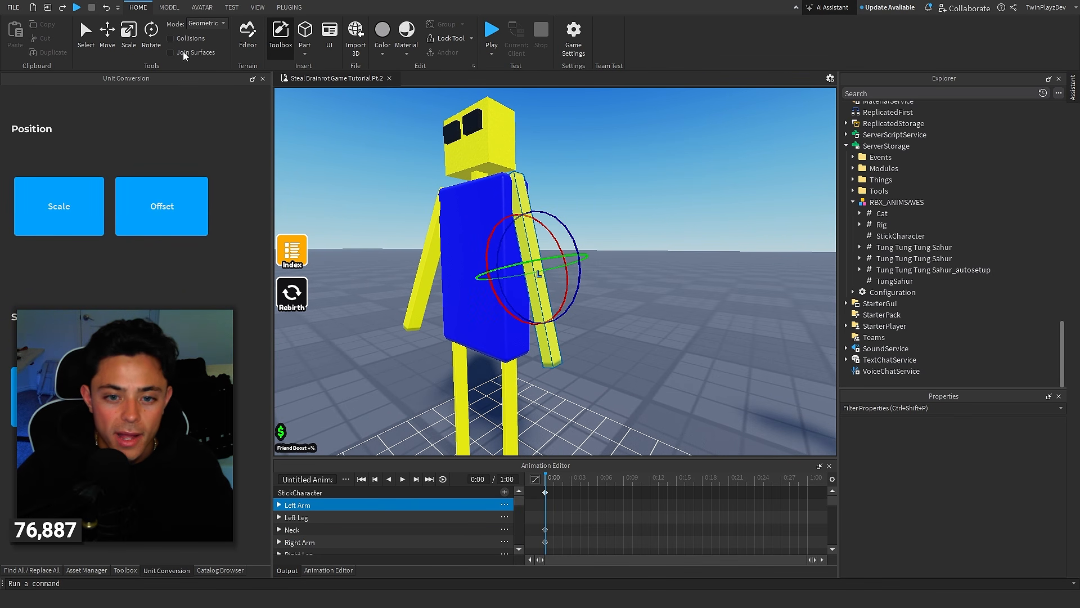
drag(481, 219, 490, 242)
click(106, 34)
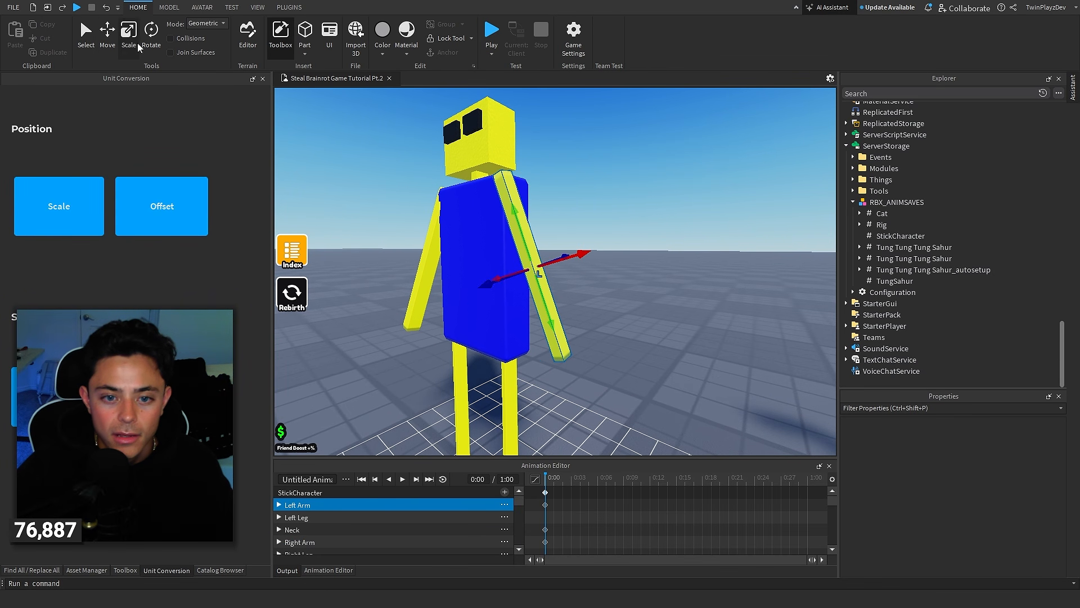
drag(494, 278, 580, 487)
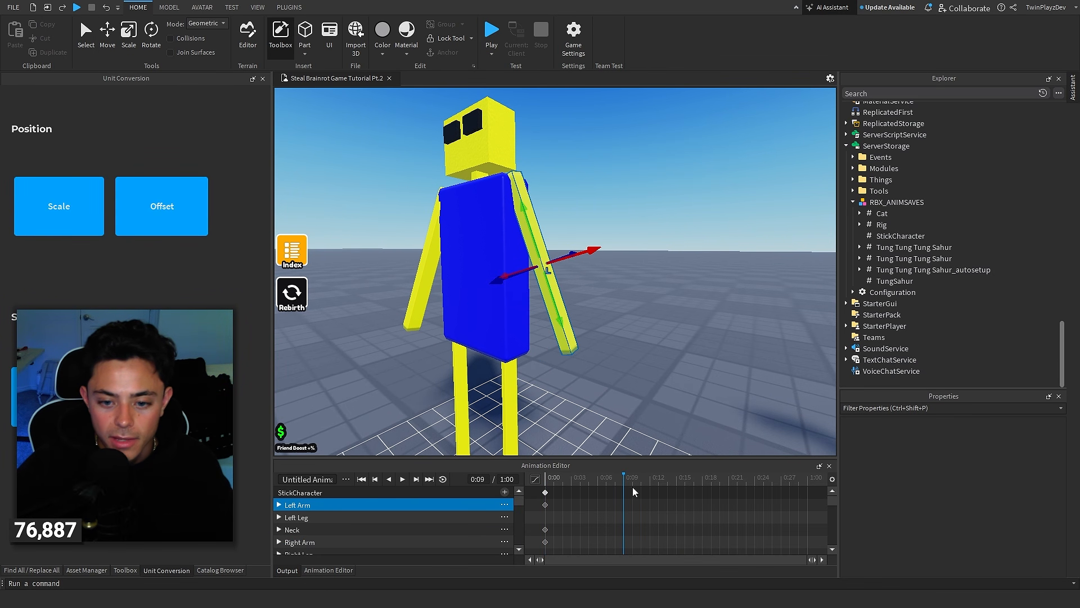
Keyframe the Left Arm at 0:15 by rotating it forward and realigning it with the shoulder
click(152, 38)
drag(509, 225, 477, 186)
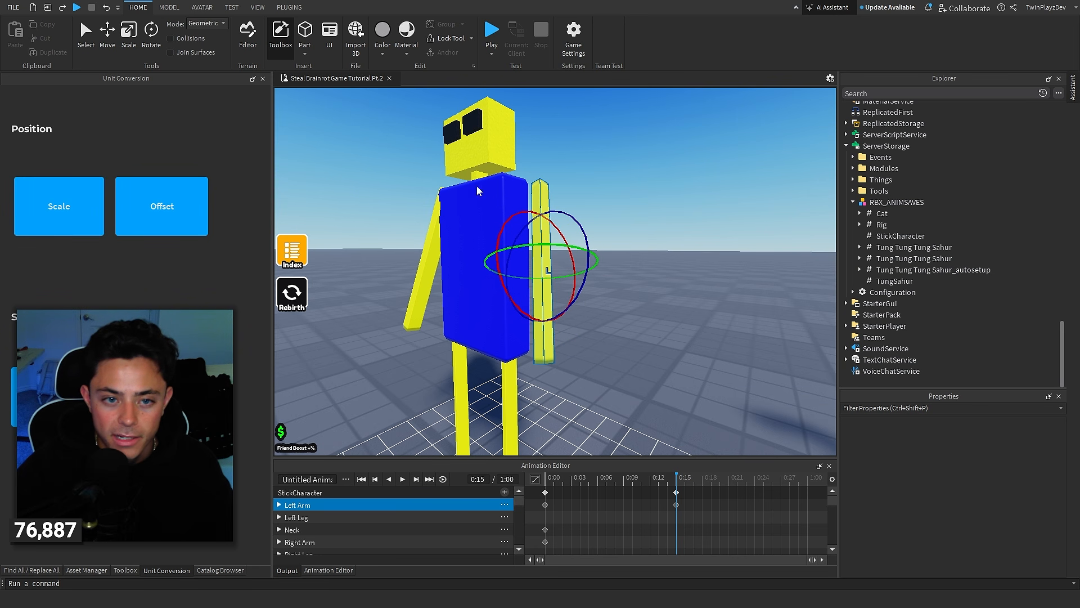
click(103, 44)
drag(510, 256, 482, 251)
Keyframe the Right Arm at 0:15 swung backward and aligned with the shoulder, then name the animation Idle with looping on
right_drag(483, 251, 506, 257)
click(562, 255)
click(152, 38)
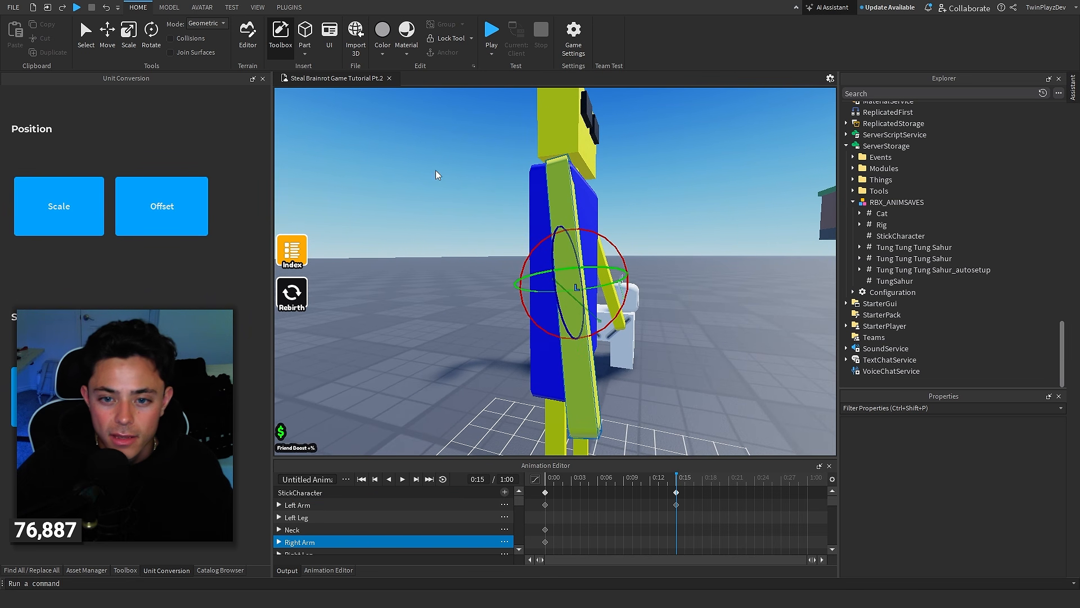
drag(602, 237, 619, 253)
click(111, 43)
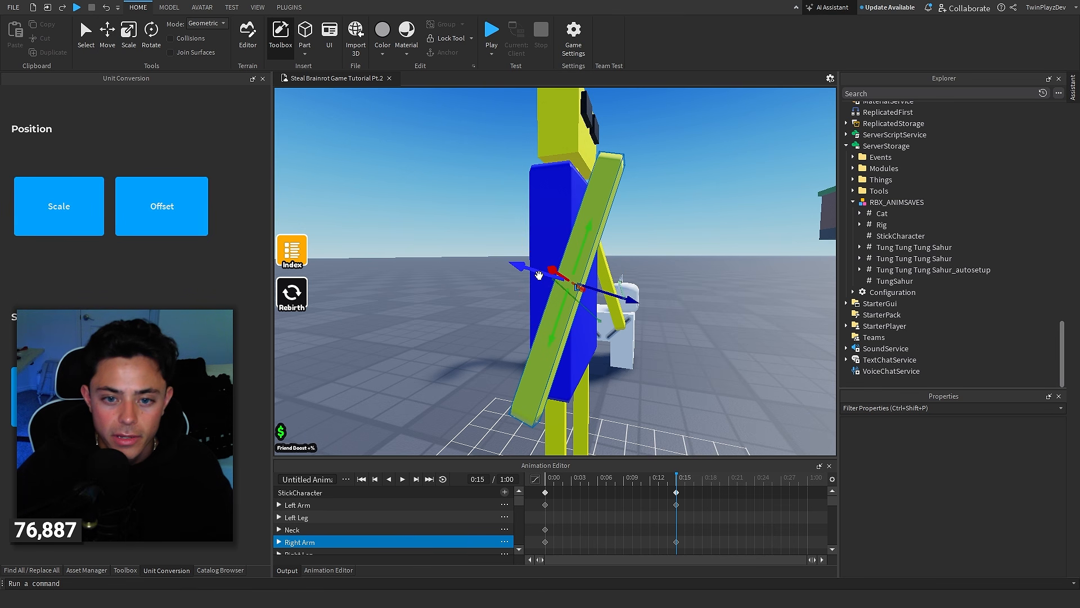
mouse_move(539, 275)
mouse_down()
mouse_move(489, 267)
mouse_move(543, 264)
mouse_move(532, 285)
mouse_up()
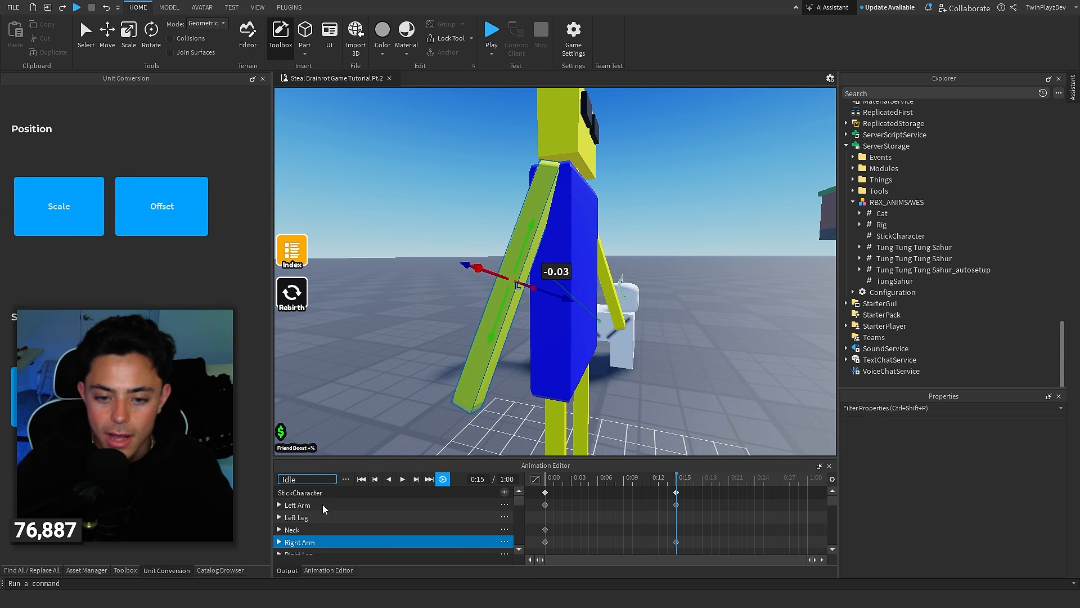
Keyframe the Right Arm at 1:00 by rotating it forward again and moving it back to the shoulder, matching the 0:00 pose
click(593, 479)
click(549, 477)
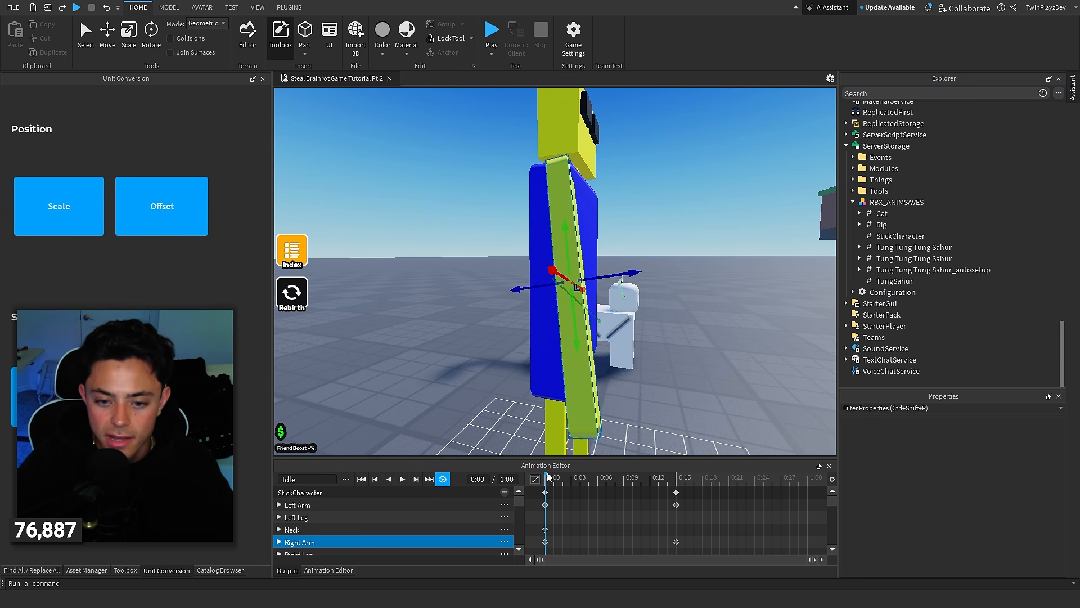
click(697, 476)
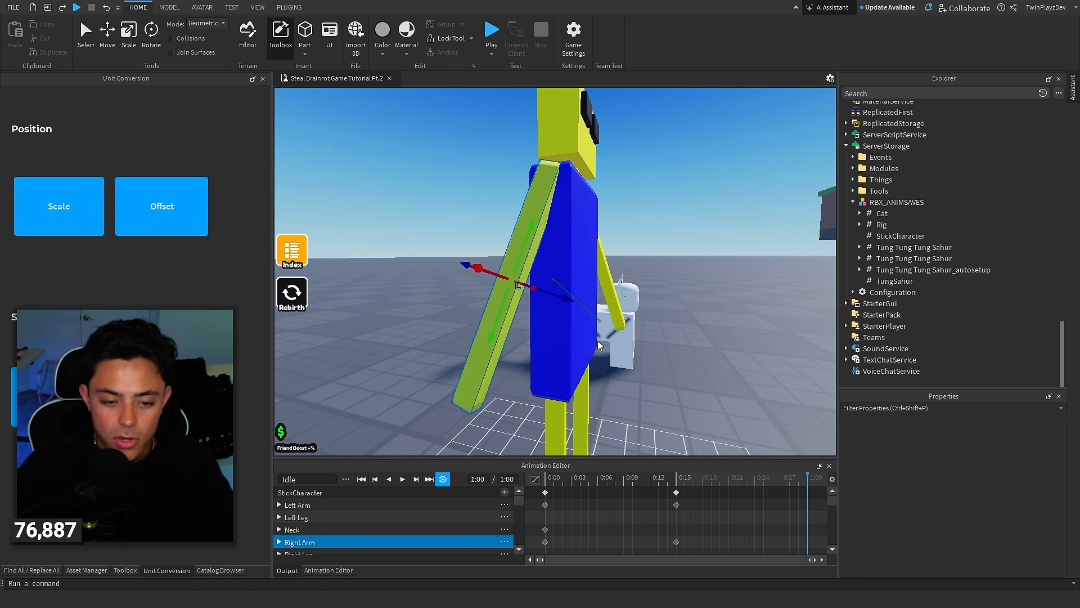
key(d)
right_drag(603, 333, 603, 333)
key(a)
key(d)
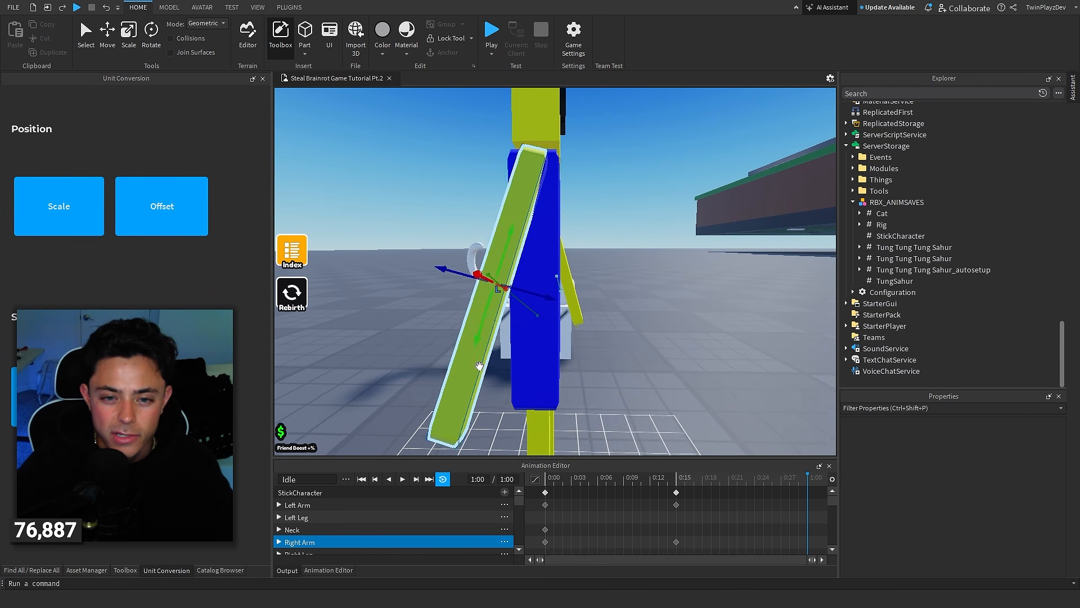
scroll(479, 366, down, 1)
click(155, 42)
drag(545, 244, 536, 233)
click(109, 43)
drag(553, 284, 585, 289)
Keyframe the Left Arm at 1:00 by rotating it backward and moving it back to the shoulder
key(d)
right_drag(620, 261, 620, 261)
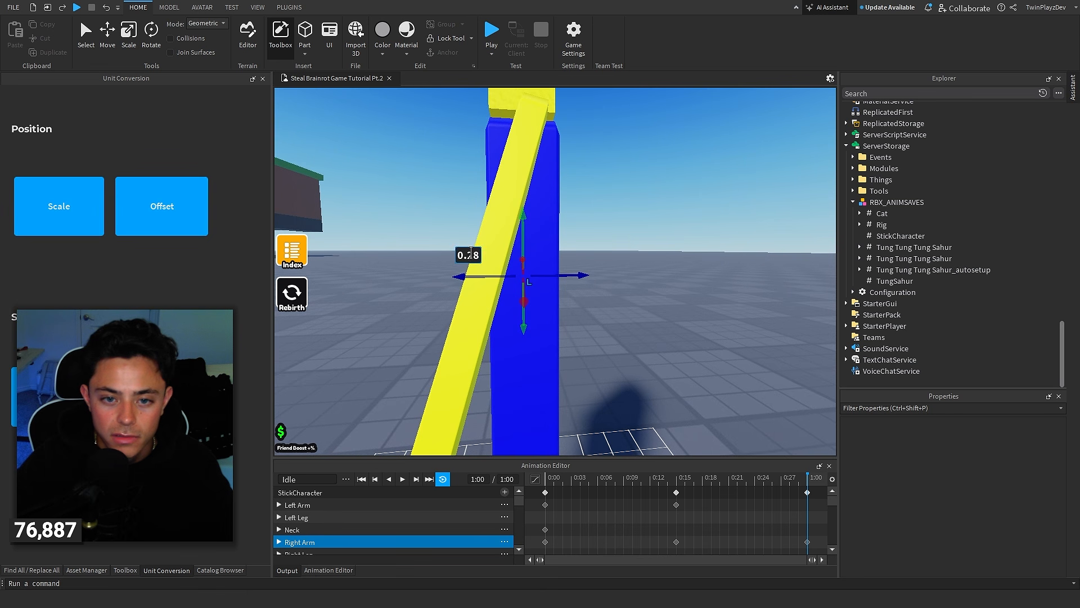
click(501, 216)
scroll(501, 215, down, 2)
click(148, 39)
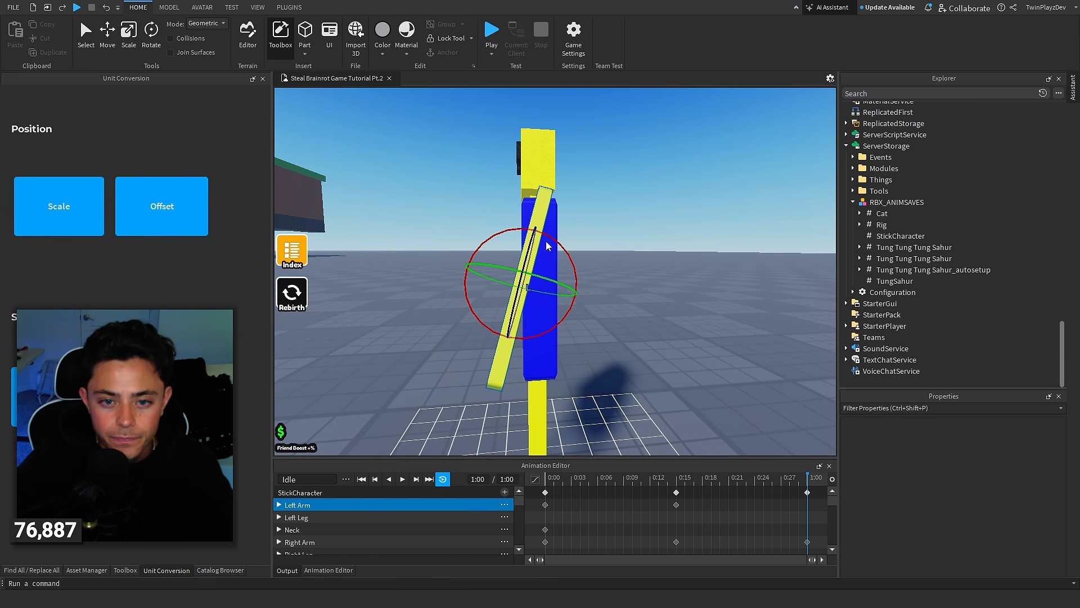
drag(546, 246, 547, 225)
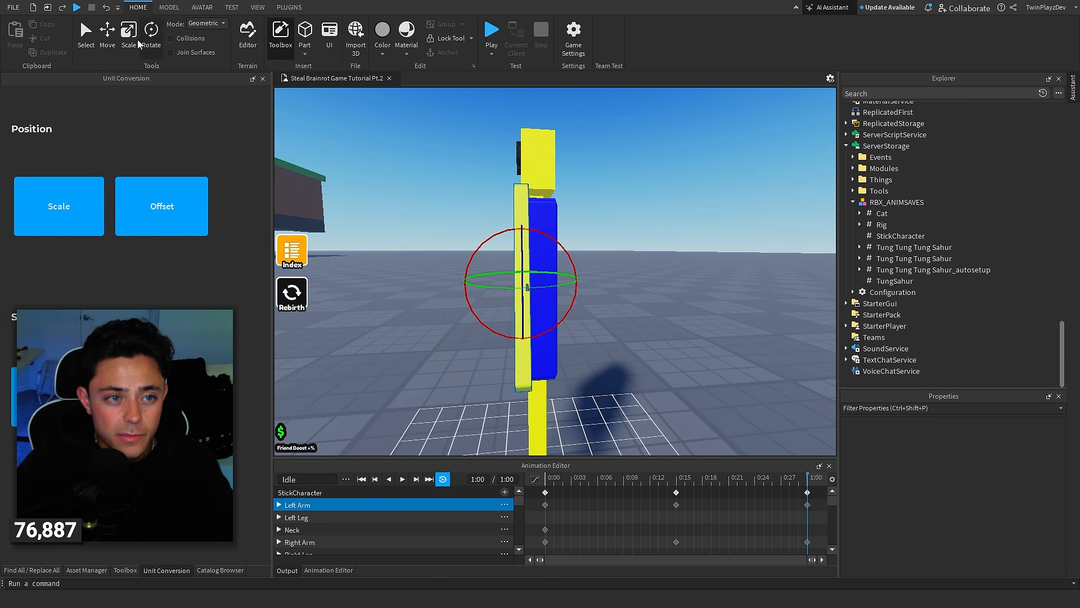
click(107, 38)
drag(467, 283, 486, 285)
drag(540, 231, 541, 243)
right_drag(541, 243, 541, 243)
Play the Idle animation to preview the arm movement from the front, then stop playback
key(space)
right_drag(689, 311, 667, 319)
key(space)
click(683, 315)
key(s)
Publish the Idle animation to Roblox with the title "Idle sticthing" and close the asset configuration
click(347, 481)
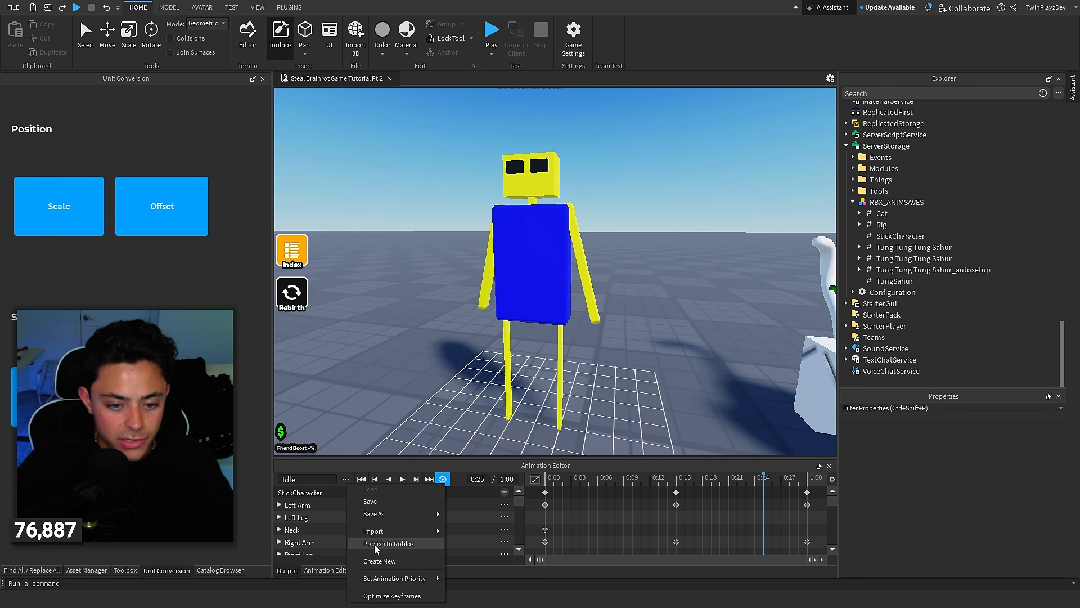
click(375, 544)
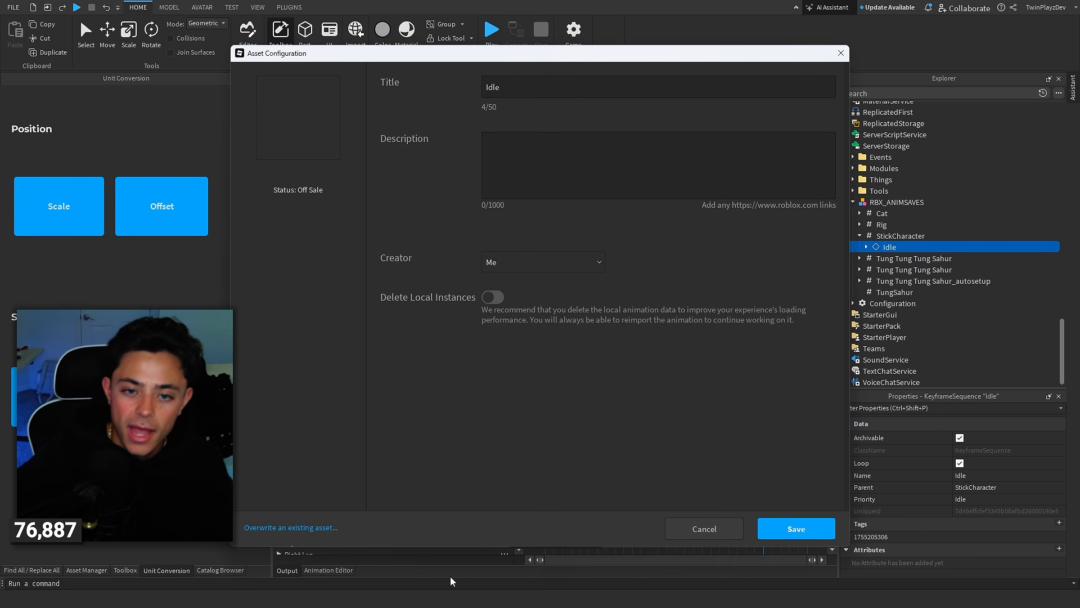
click(567, 86)
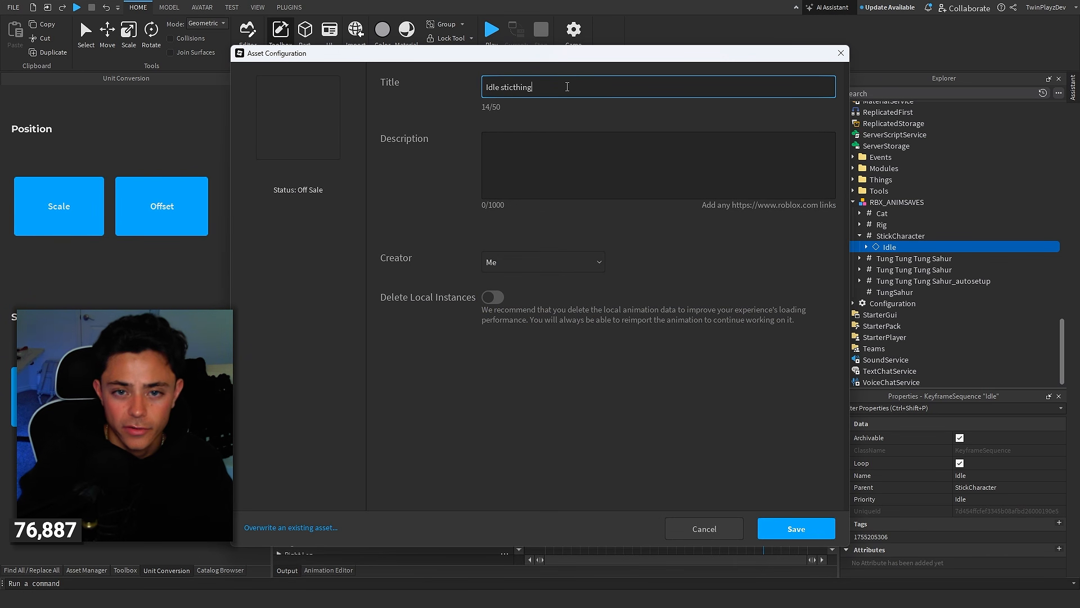
click(538, 254)
click(545, 248)
click(797, 527)
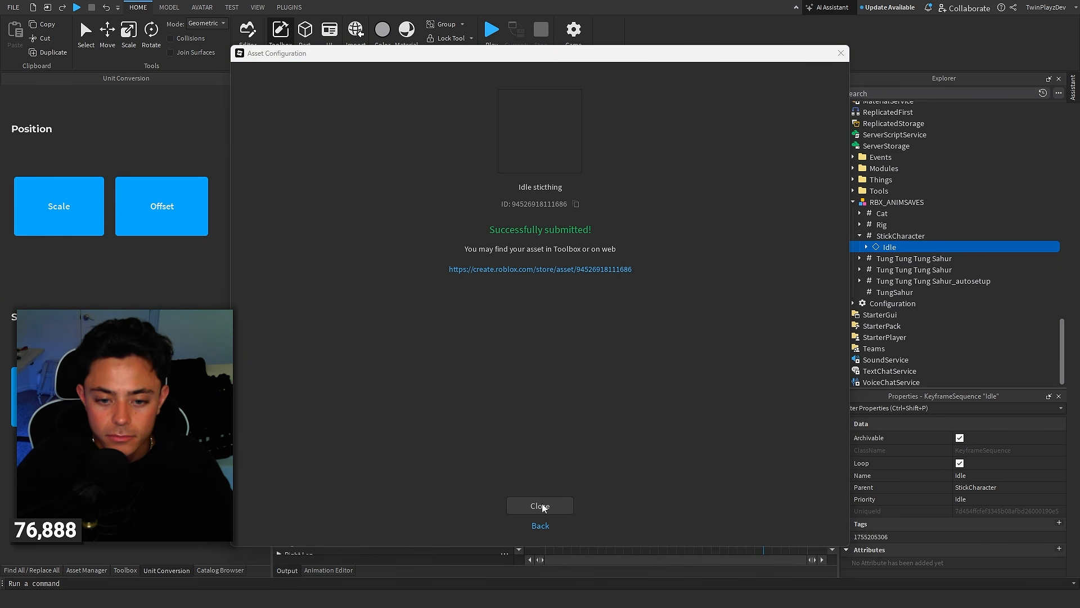
click(541, 507)
Close the Animation Editor and look over the StickCharacter model in the scene
right_drag(707, 307, 588, 204)
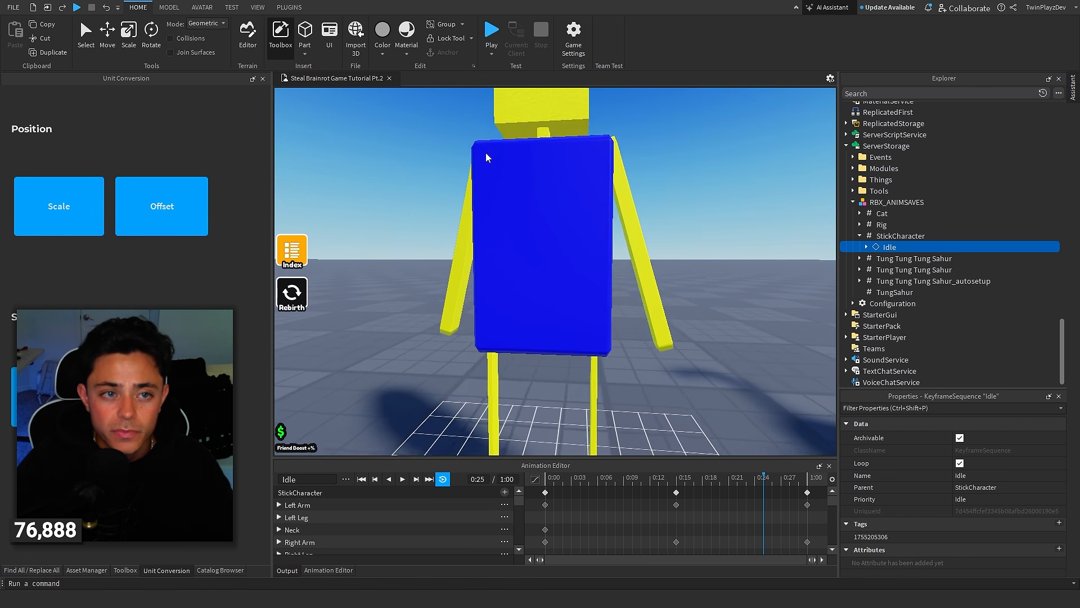
click(289, 7)
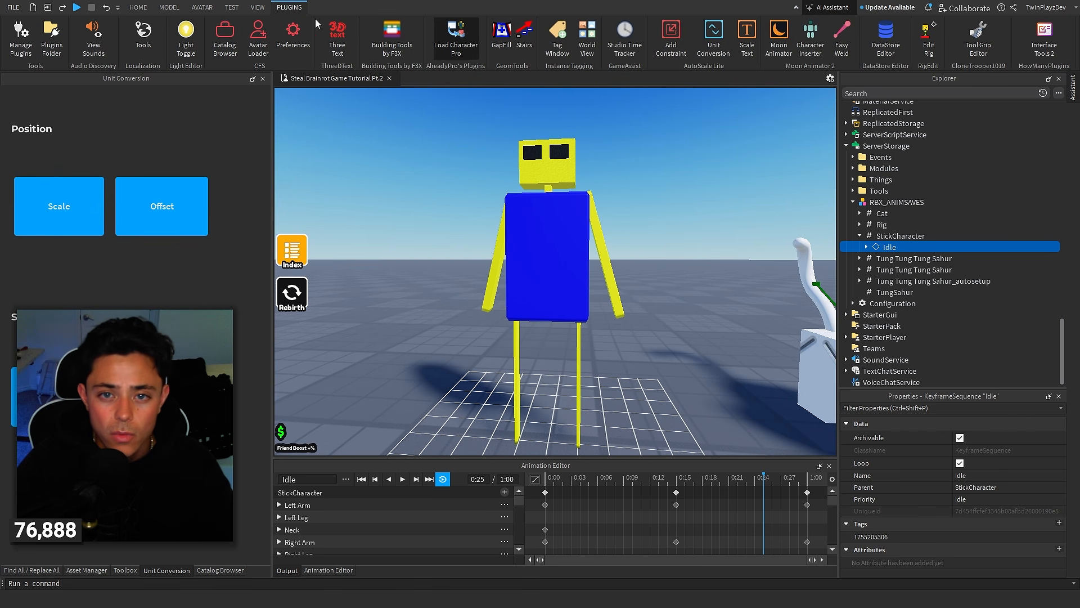
click(468, 47)
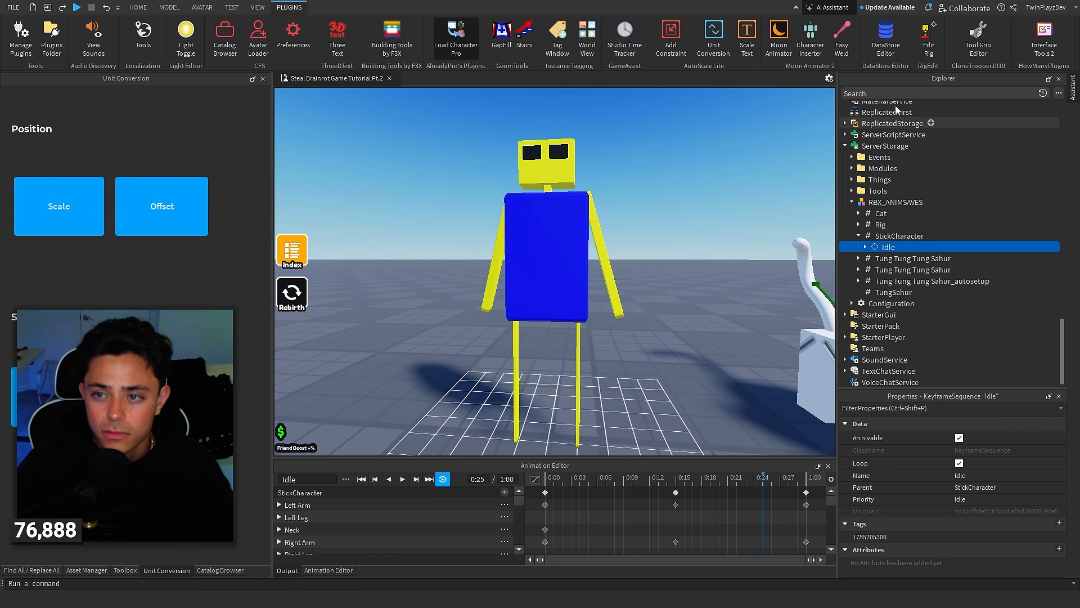
click(232, 7)
click(203, 6)
click(541, 39)
right_drag(572, 207, 572, 240)
scroll(572, 240, down, 4)
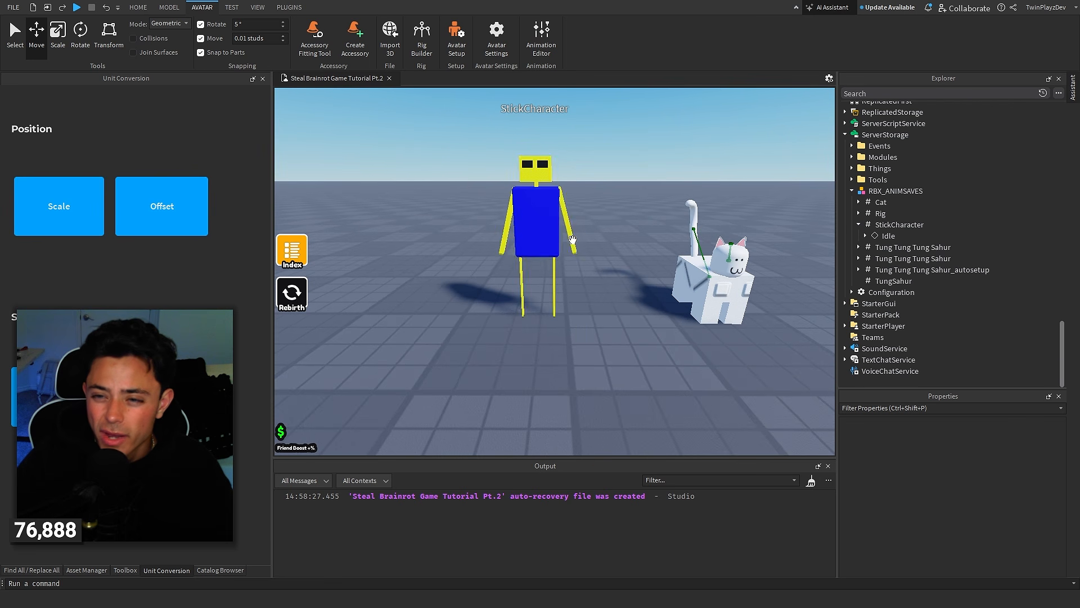
Delete RBX_ANIMSAVES from ServerStorage and the Humanoid from StickCharacter
click(852, 191)
scroll(901, 270, up, 9)
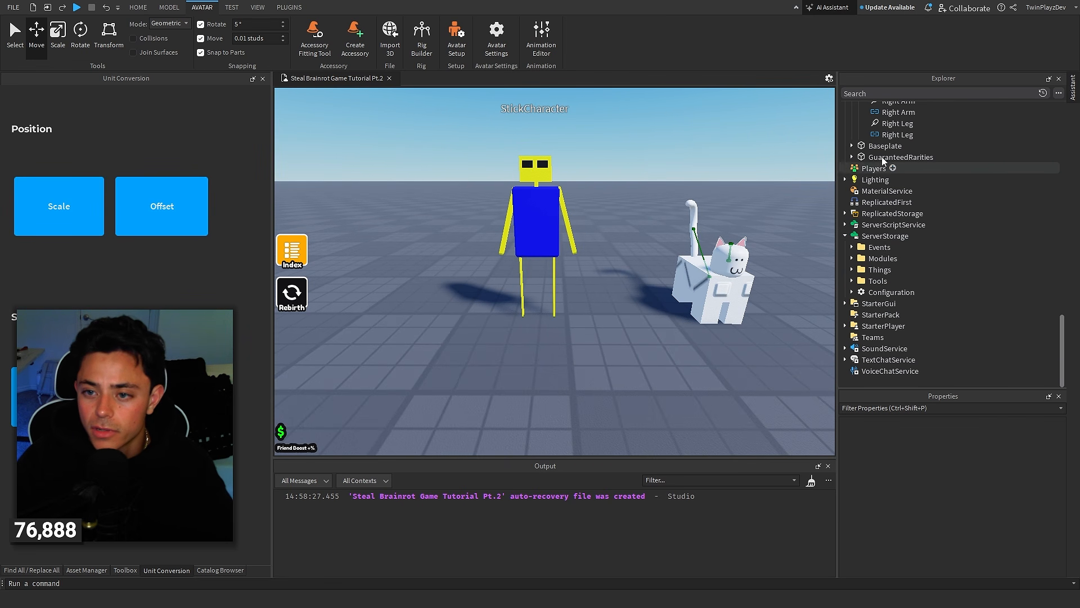
click(884, 202)
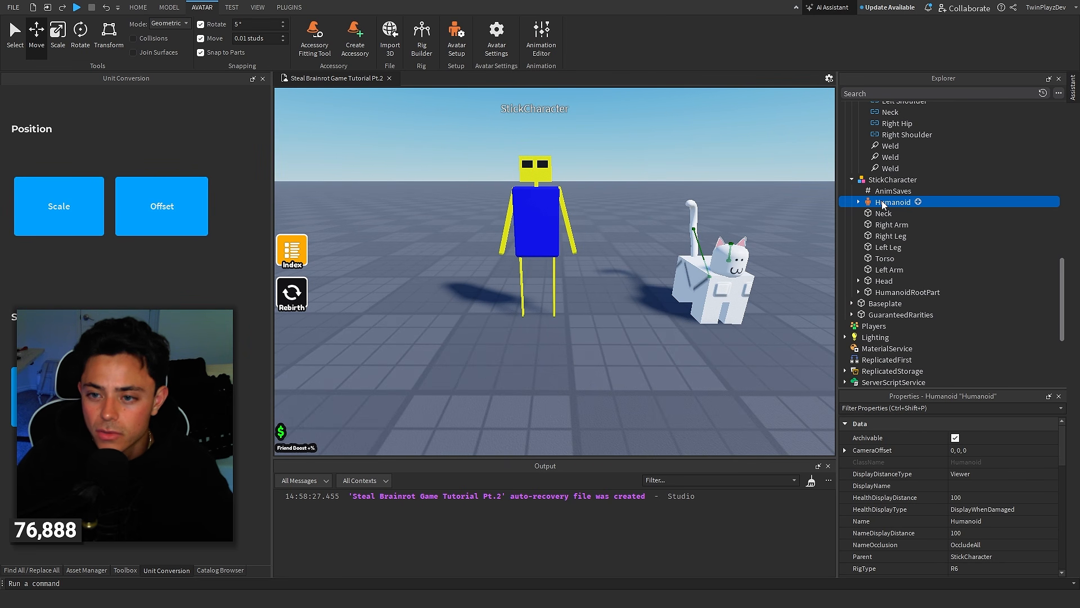
key(Delete)
right_drag(665, 211, 664, 204)
key(w)
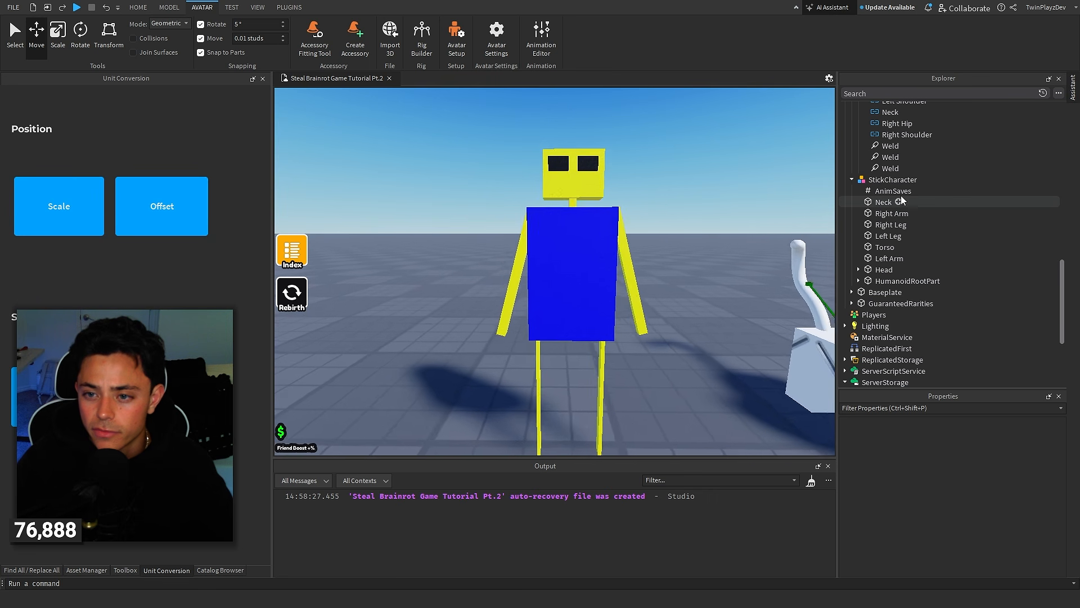
Delete AnimSaves from StickCharacter and remove the Cat model from Workspace
click(890, 193)
scroll(900, 236, up, 10)
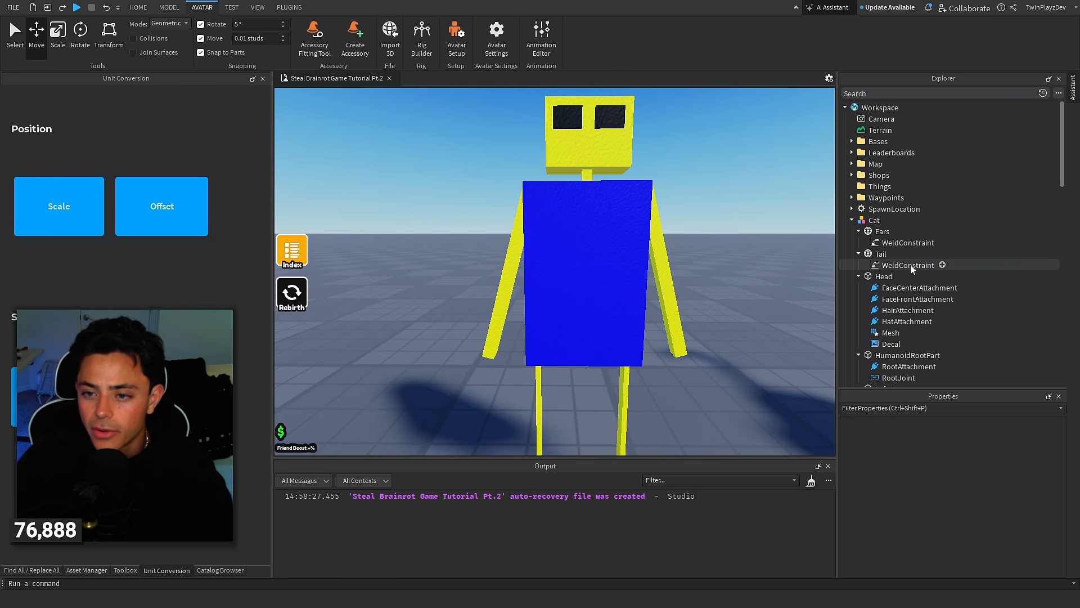
click(853, 221)
drag(878, 220, 950, 291)
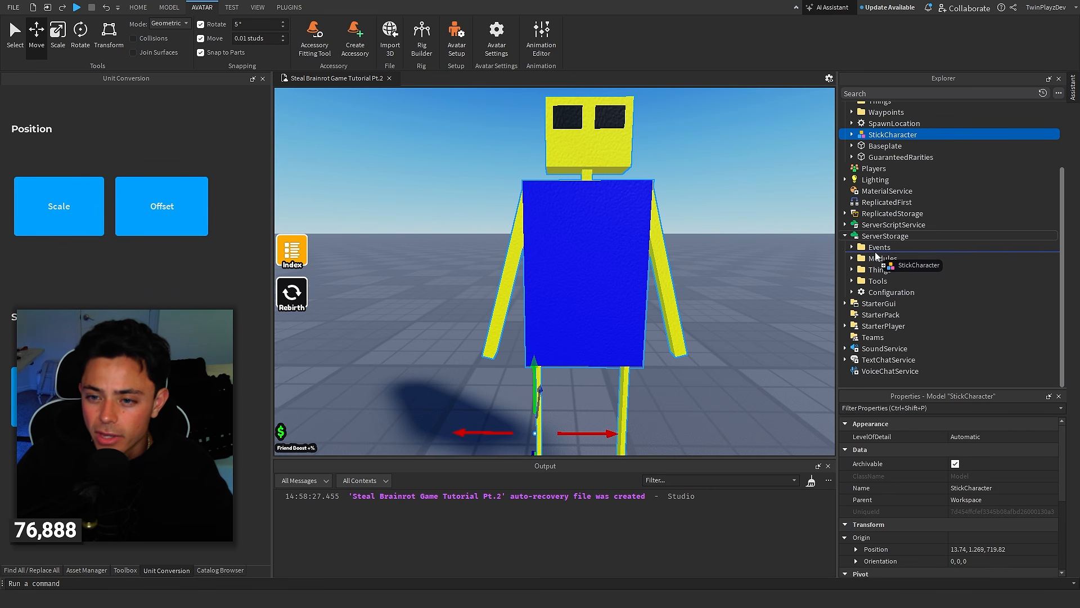
Move StickCharacter into the Things folder in ServerStorage and expand the Common folder of each variant
drag(874, 272, 875, 273)
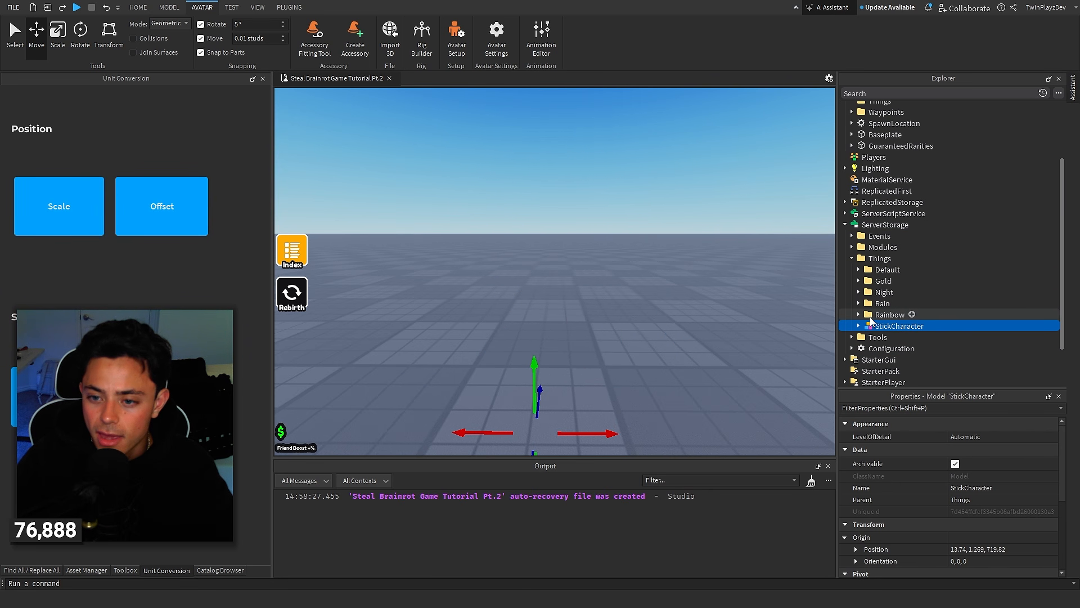
click(859, 314)
click(865, 326)
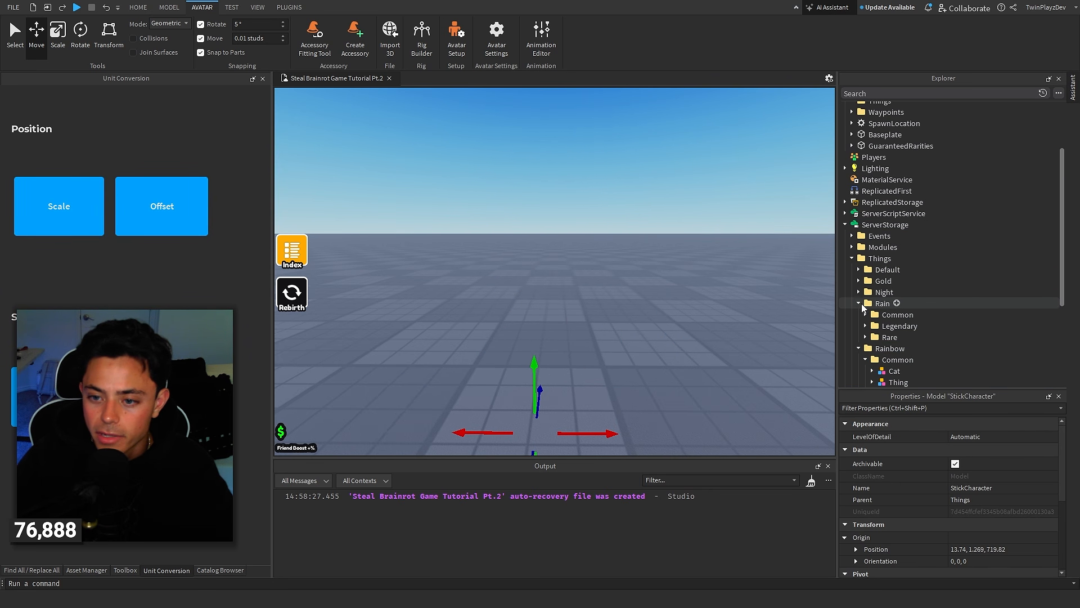
click(865, 314)
click(865, 303)
click(858, 281)
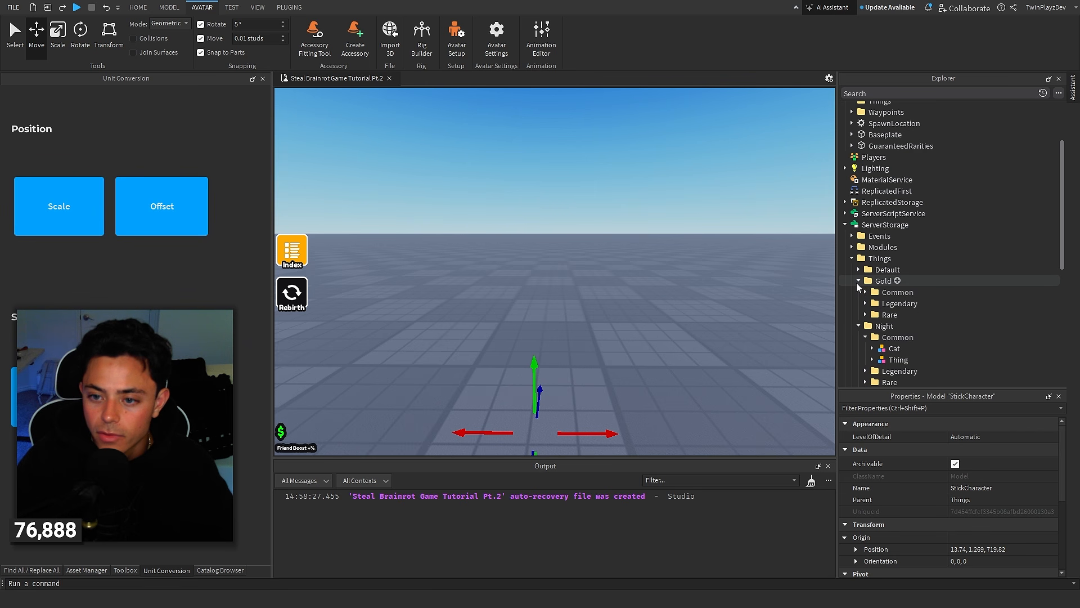
click(865, 292)
scroll(883, 287, down, 10)
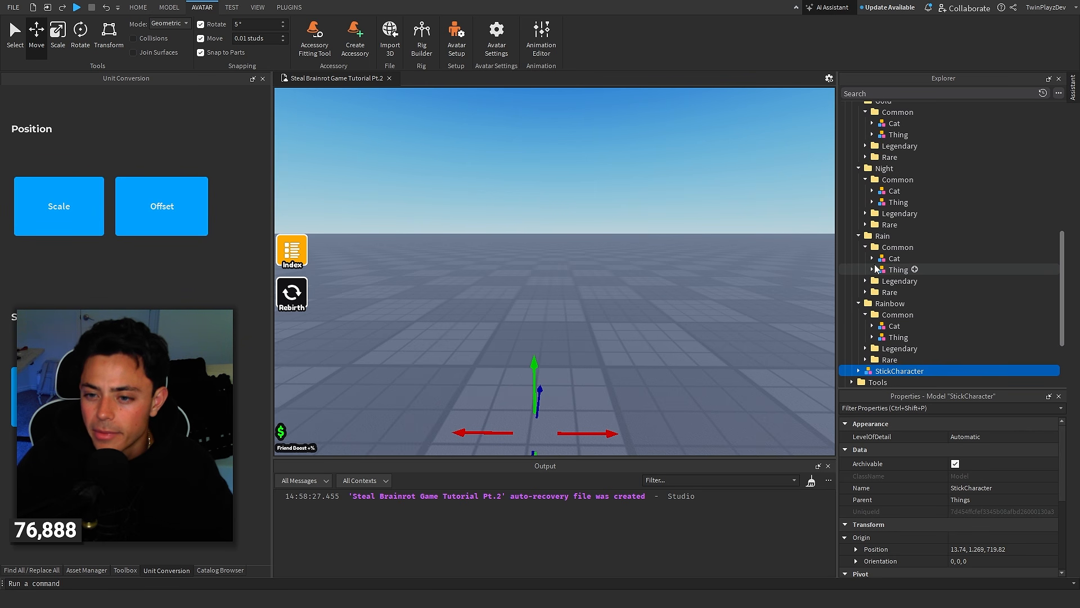
Paste a copy of StickCharacter into Rainbow's Common folder and delete the loose one directly under Things
right_click(888, 250)
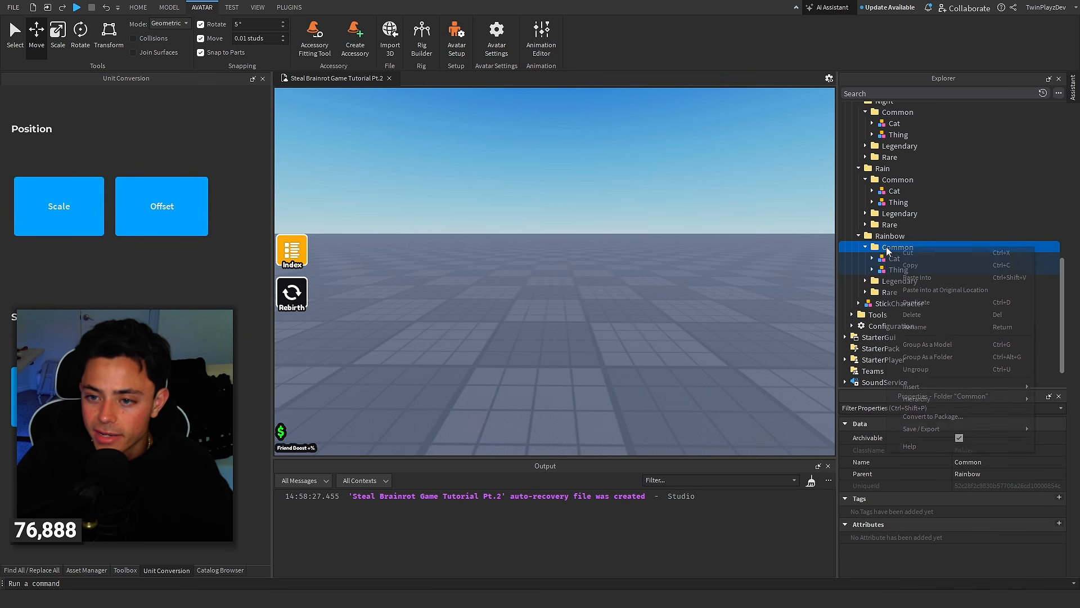
click(927, 276)
click(884, 317)
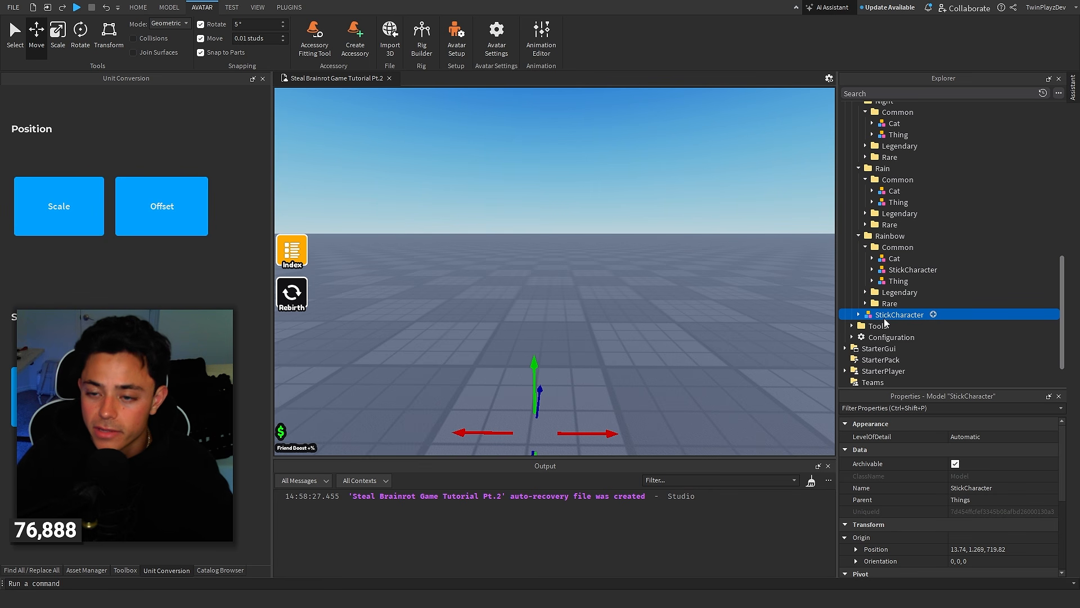
key(Delete)
Paste StickCharacter into the Common folders of Rain, Night, Gold and Default
right_click(885, 185)
click(912, 209)
scroll(911, 242, up, 3)
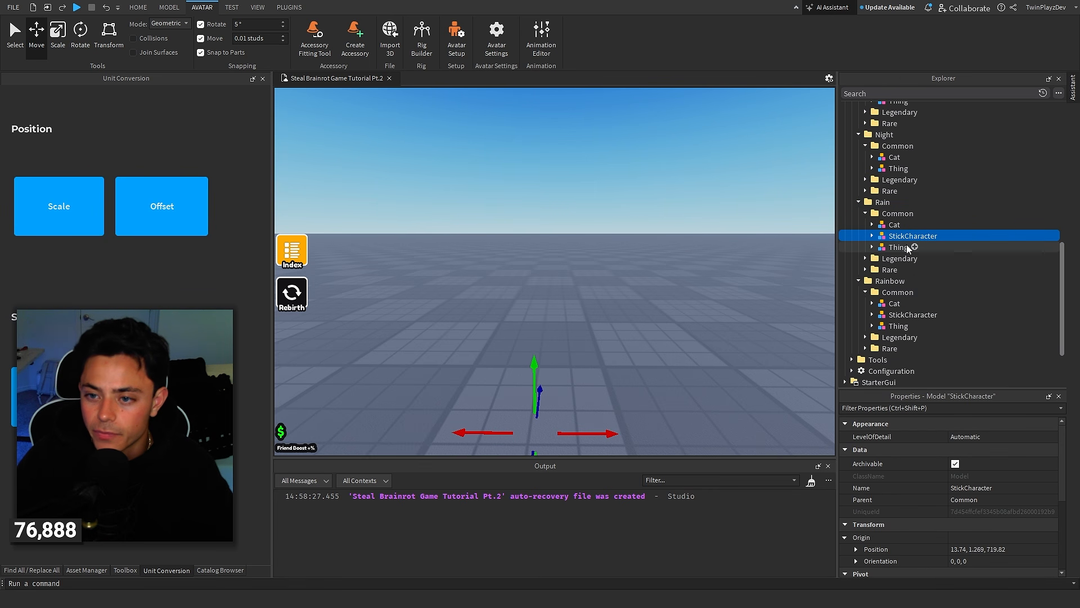
right_click(882, 213)
click(913, 238)
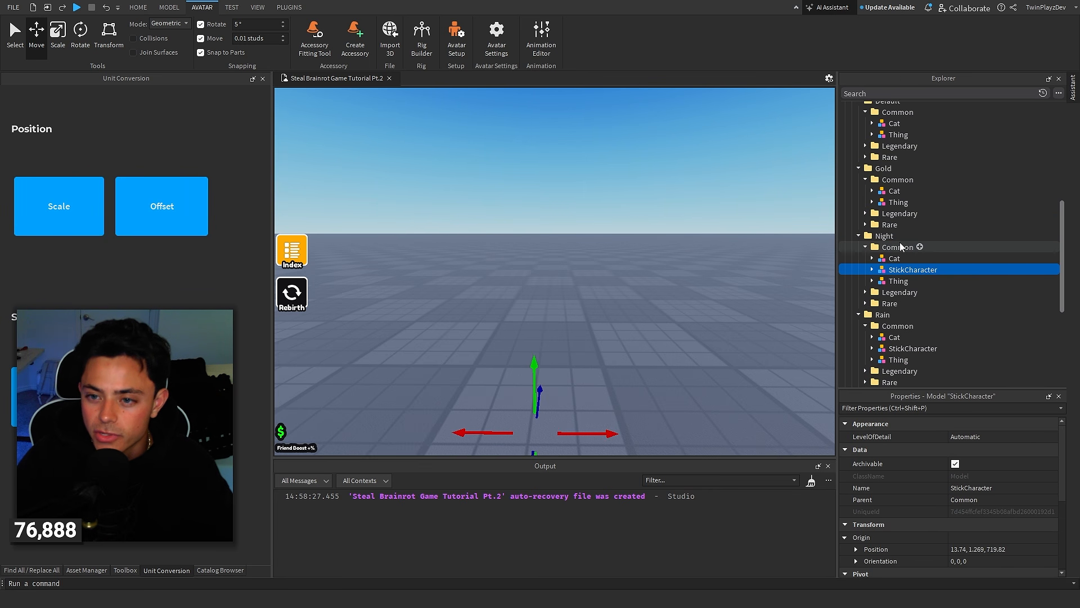
scroll(901, 248, up, 1)
right_click(887, 180)
click(916, 212)
scroll(914, 245, up, 1)
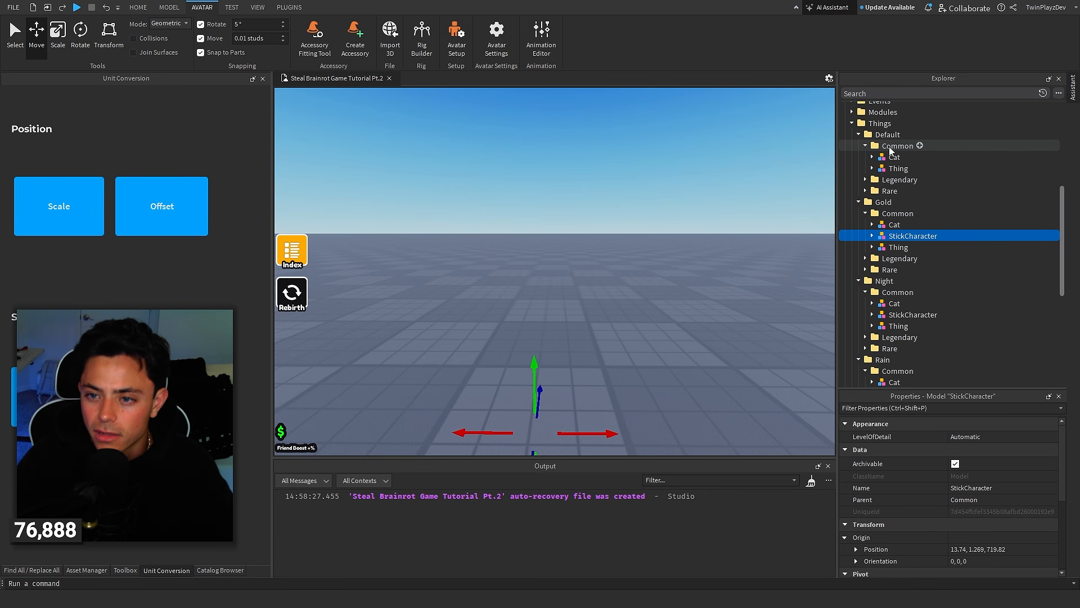
right_click(892, 148)
click(918, 174)
scroll(924, 265, up, 2)
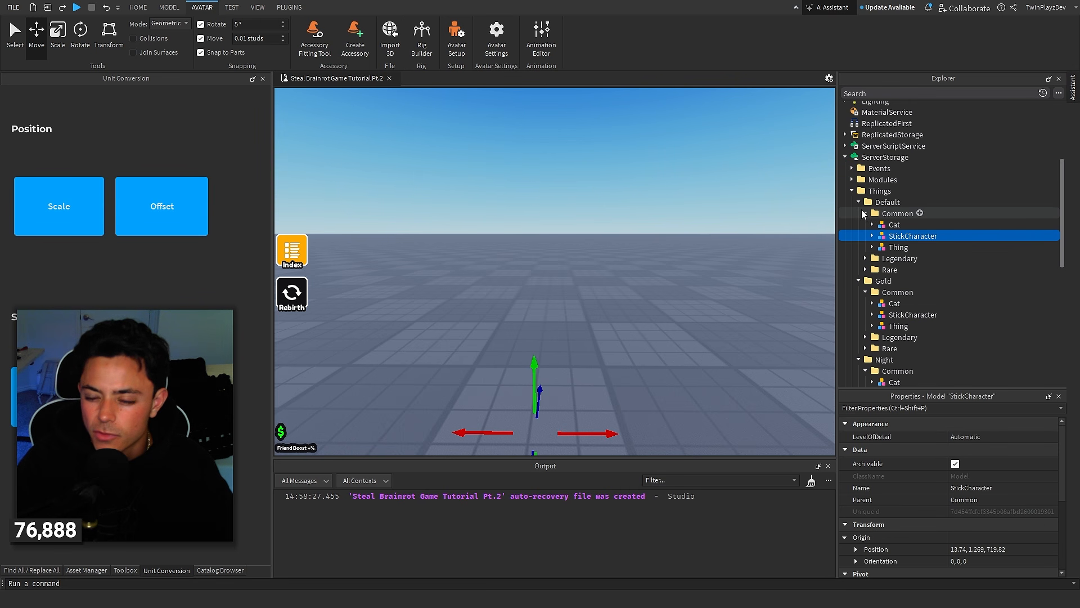
Open the Things module script from the Configuration modules in ReplicatedStorage
click(734, 216)
scroll(877, 270, down, 10)
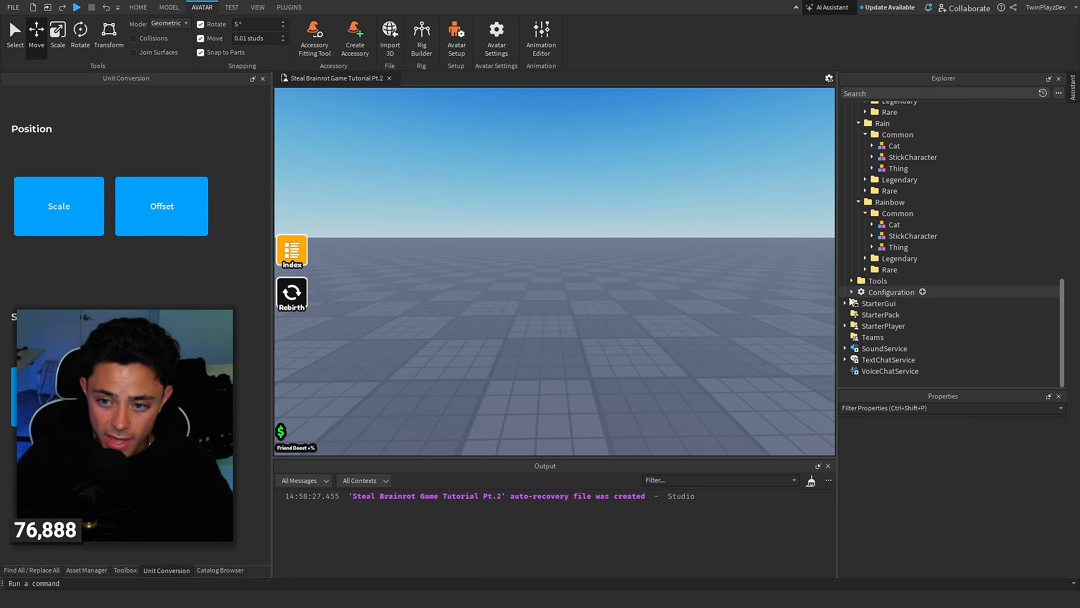
scroll(875, 315, up, 3)
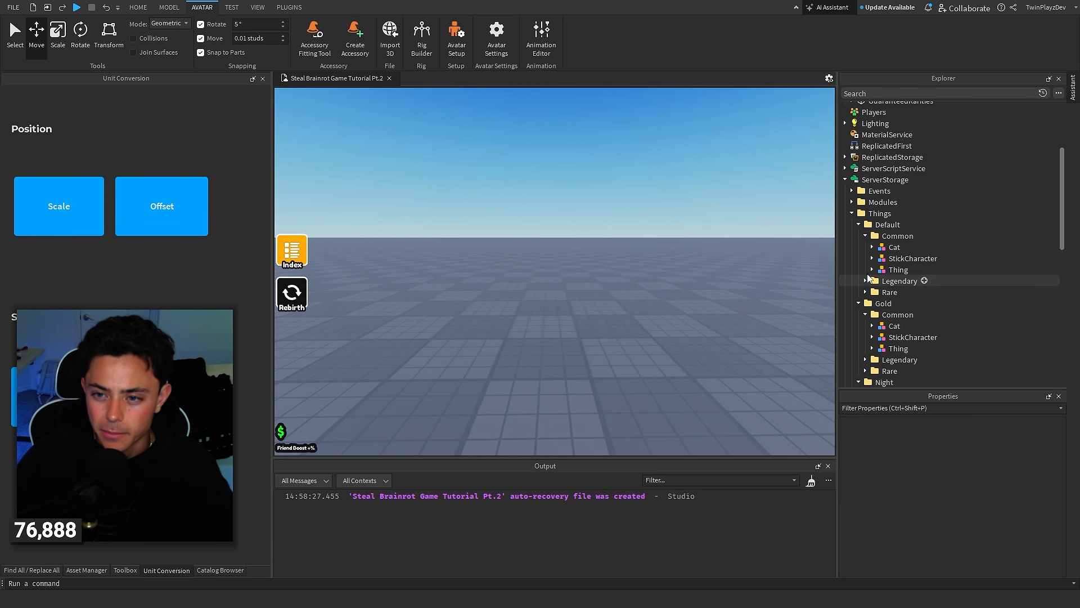
click(845, 158)
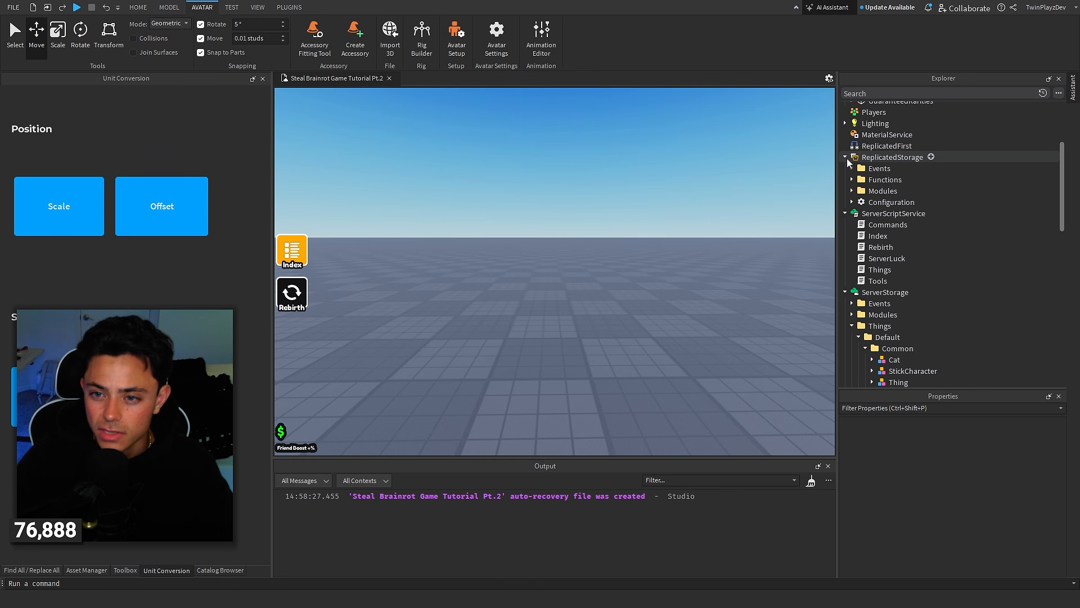
click(852, 191)
click(858, 235)
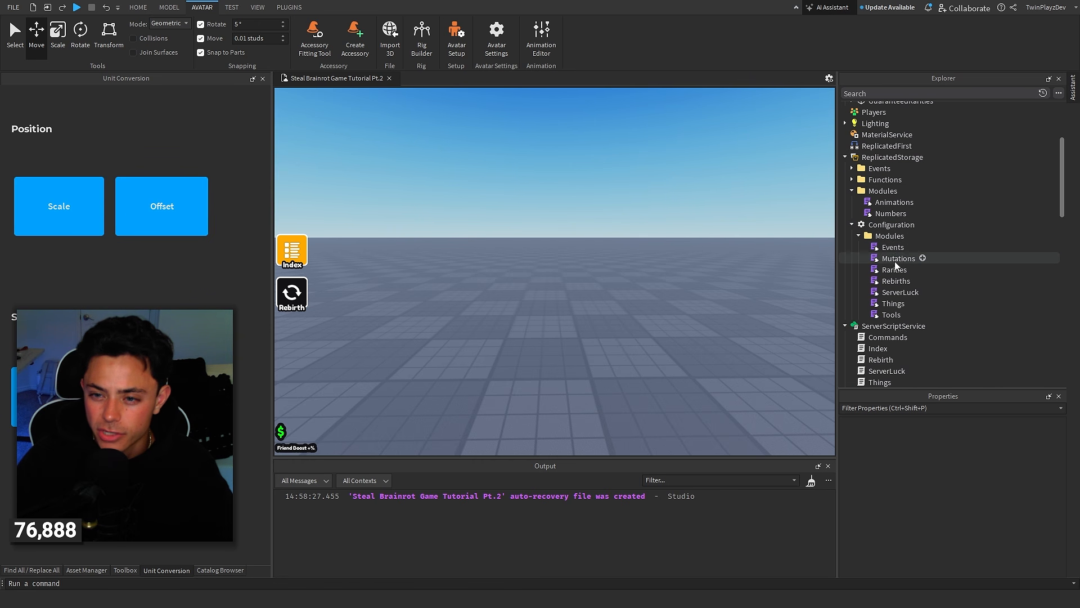
double_click(893, 304)
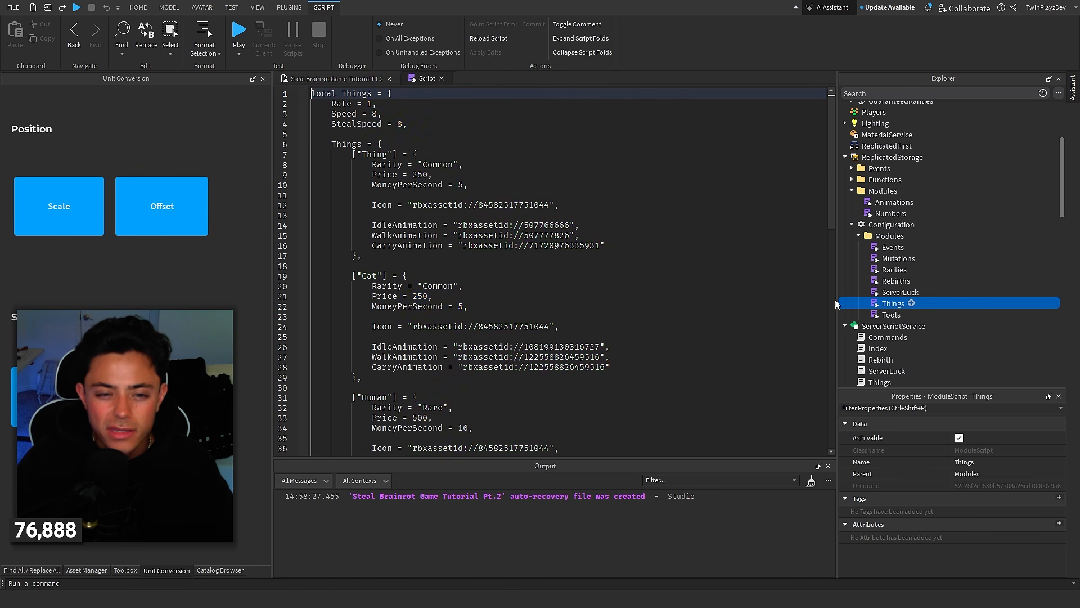
Duplicate the "Cat" entry of the Things table directly below the original, separated by blank lines
scroll(487, 265, up, 5)
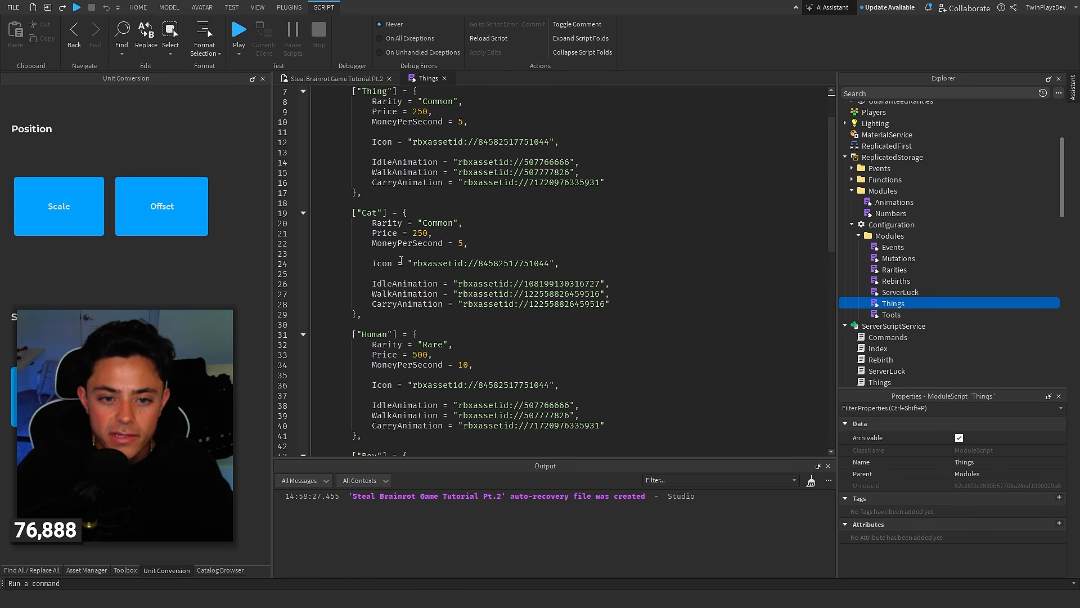
drag(363, 318, 355, 217)
key(ctrl+c)
click(380, 319)
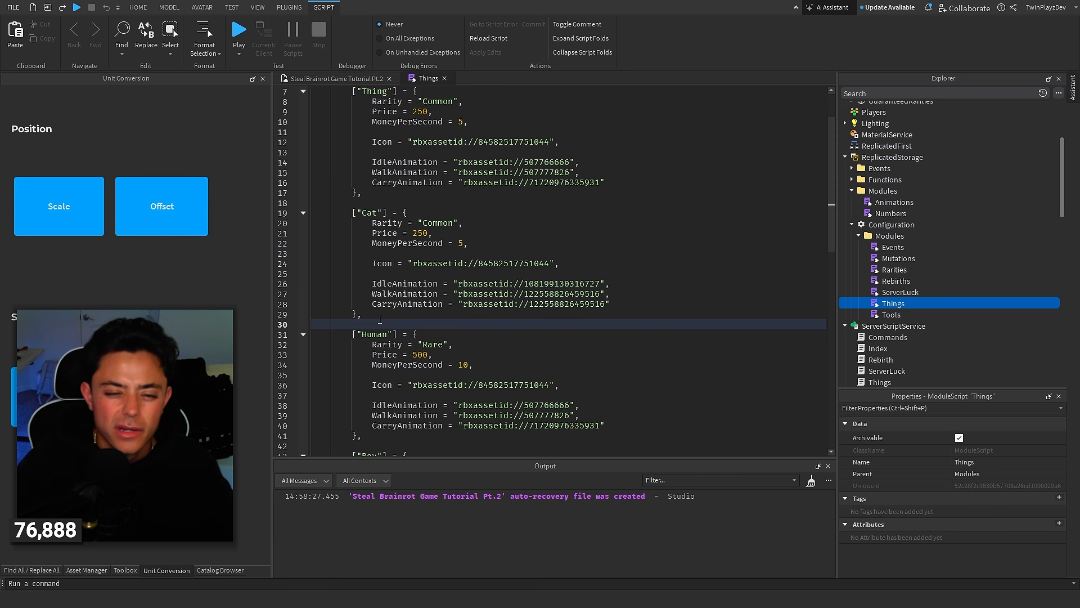
key(Return)
key(ctrl+v)
key(Return)
Rename the duplicated Cat entry to "StickCharacter", matching the model name in ServerStorage
click(363, 334)
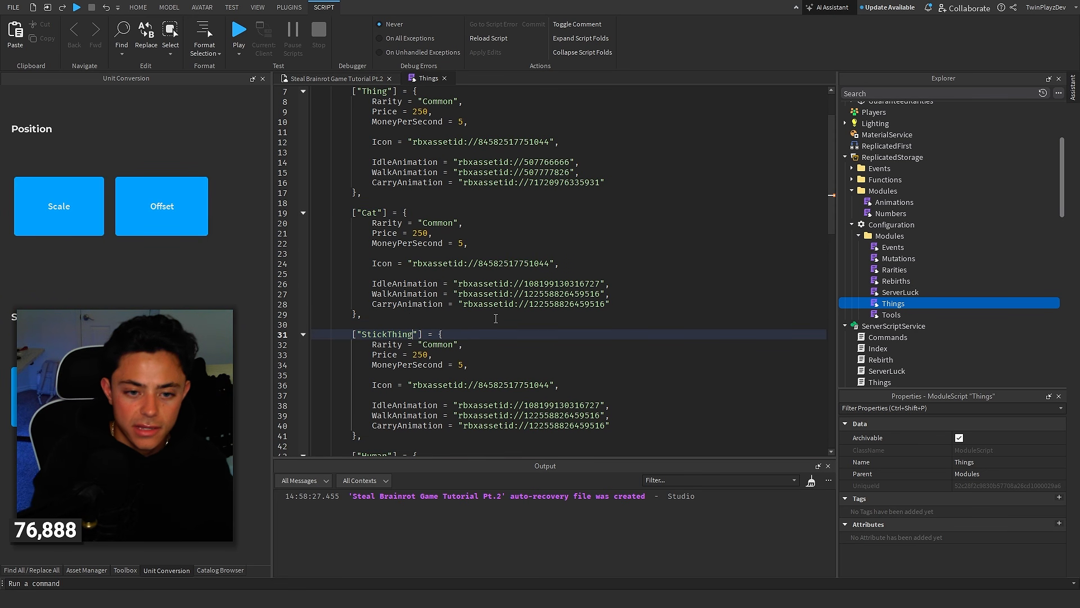
scroll(898, 251, down, 5)
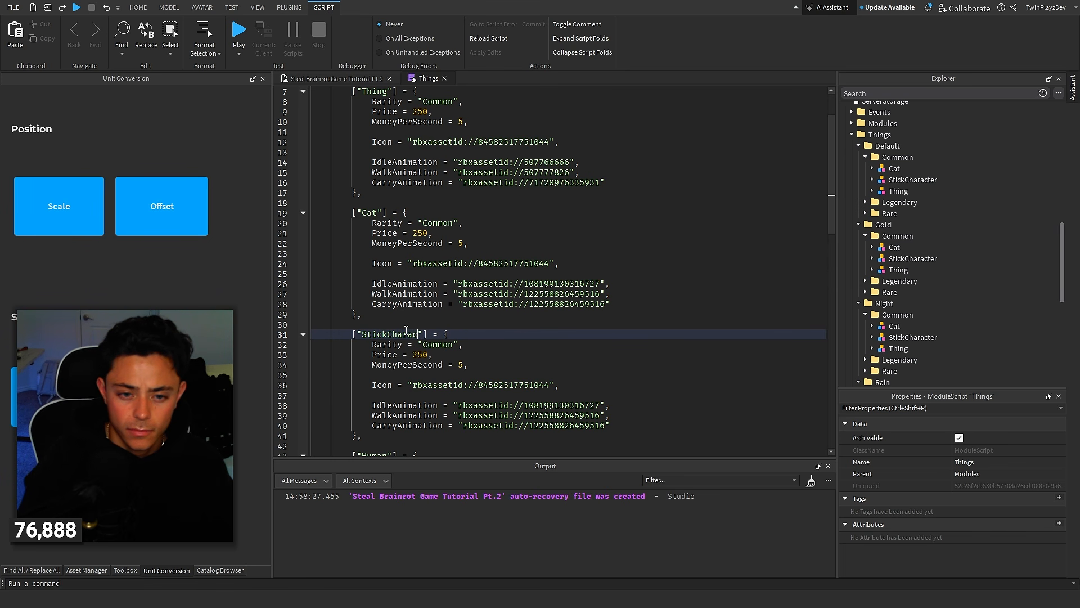
scroll(400, 329, down, 1)
double_click(416, 325)
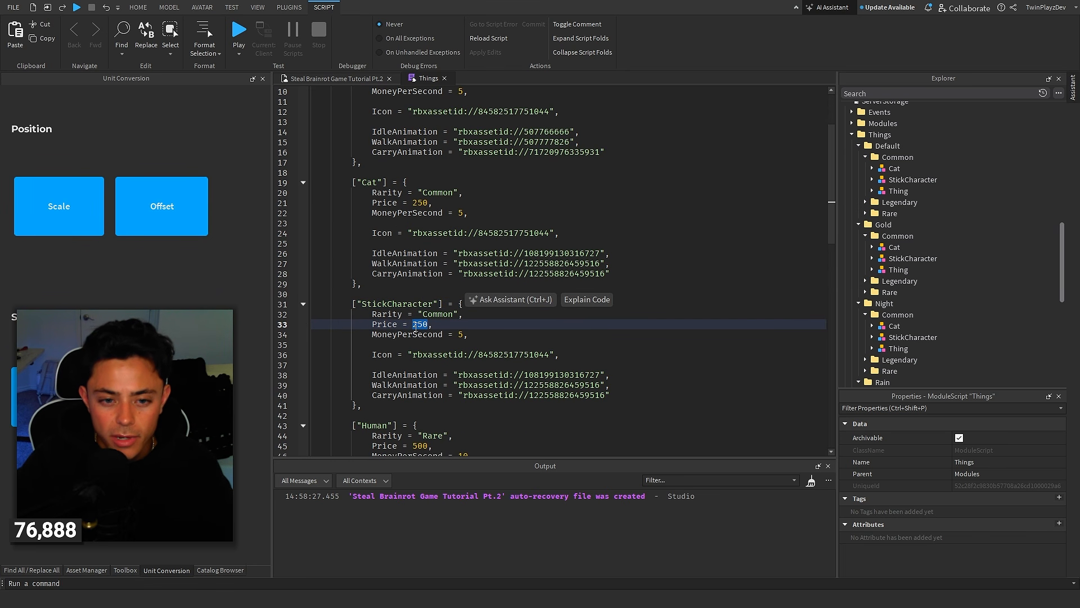
click(462, 334)
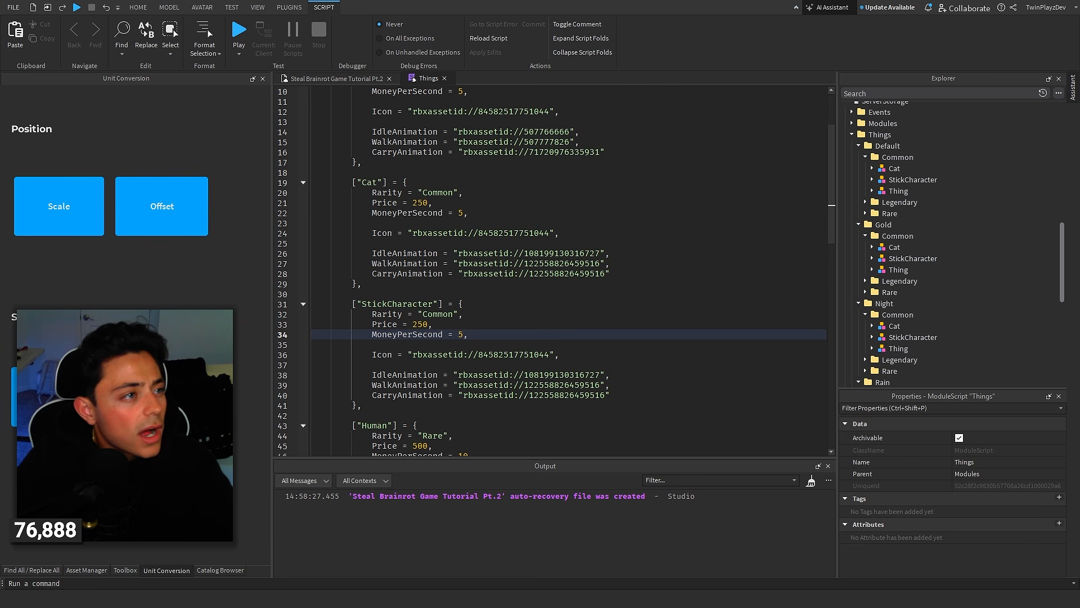
double_click(562, 375)
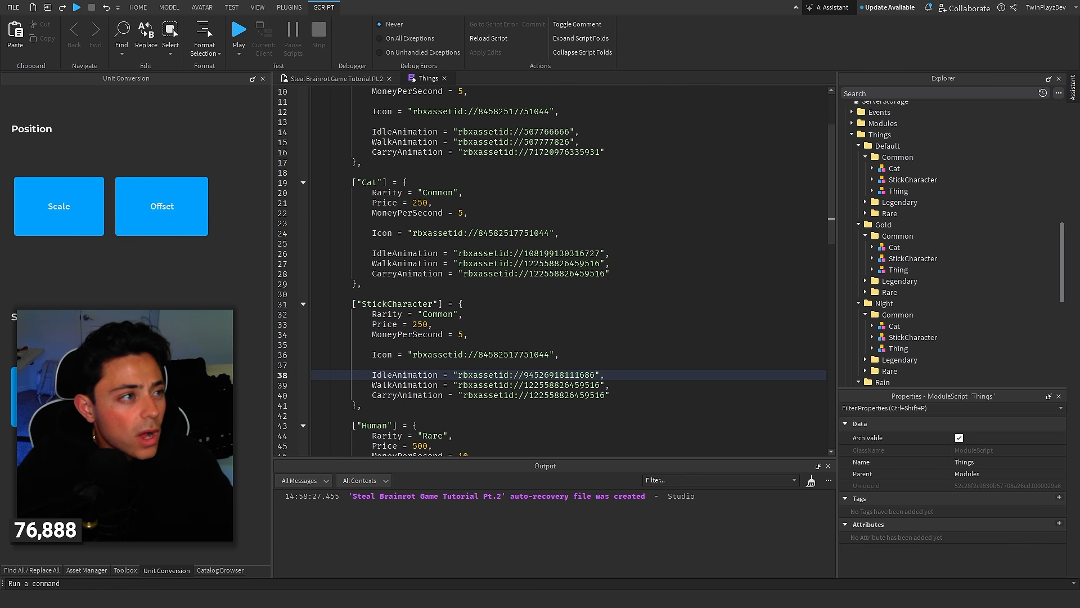
double_click(546, 386)
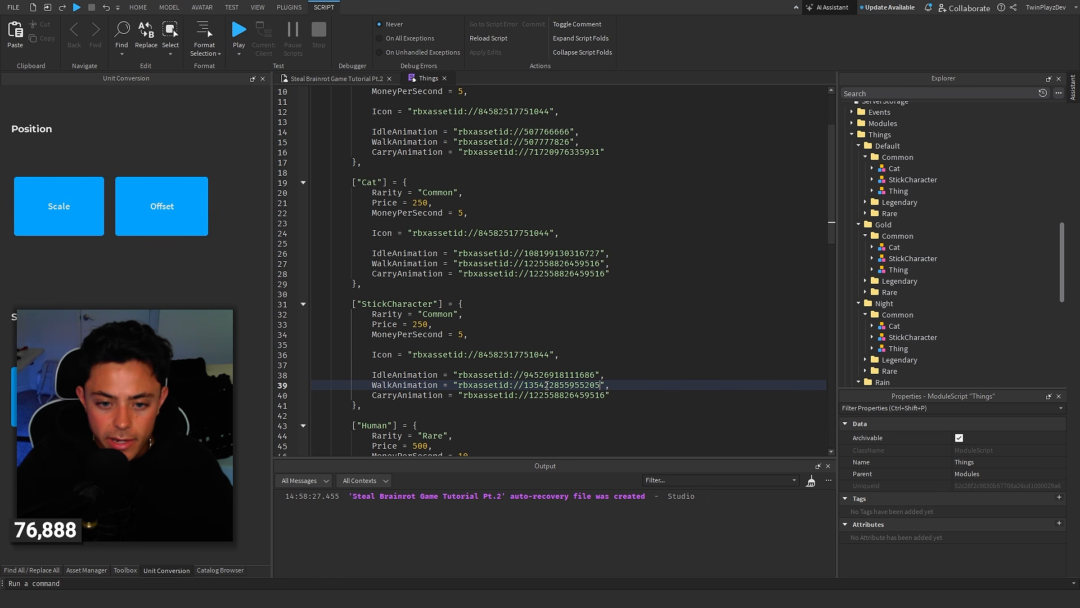
click(525, 365)
Examine the asset ID in the Walk Stick store page's address in the browser, and review the animation IDs in the Things script
drag(0, 50, 753, 56)
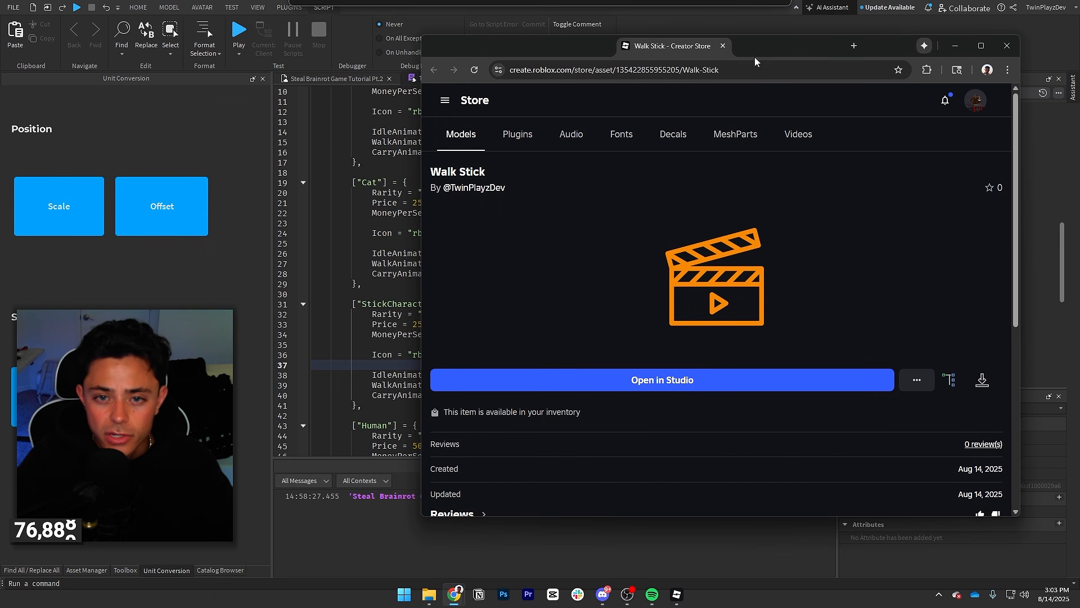
double_click(650, 70)
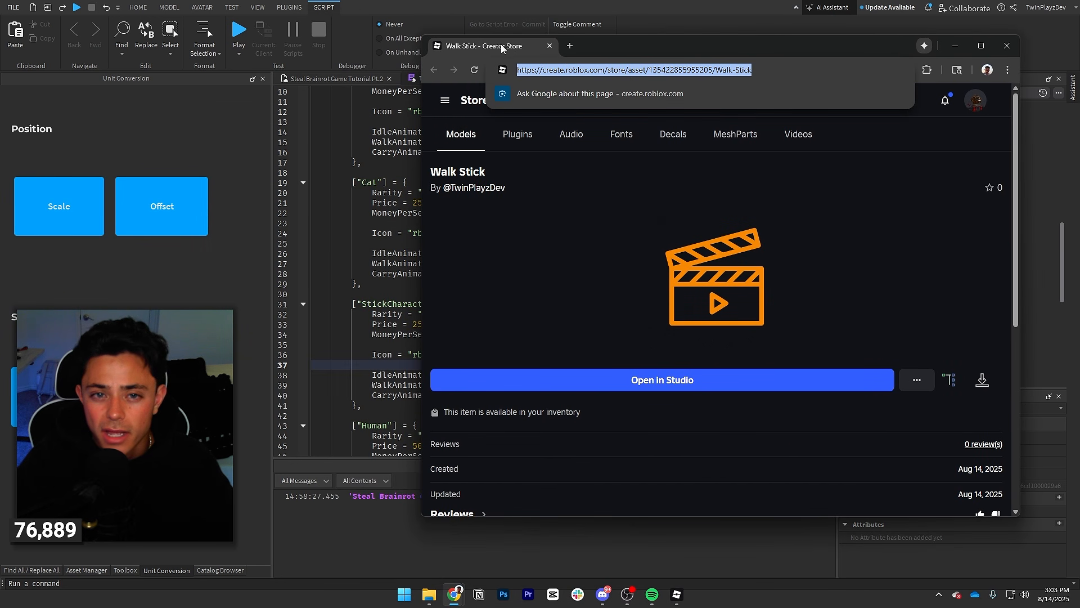
drag(501, 48, 0, 73)
click(548, 375)
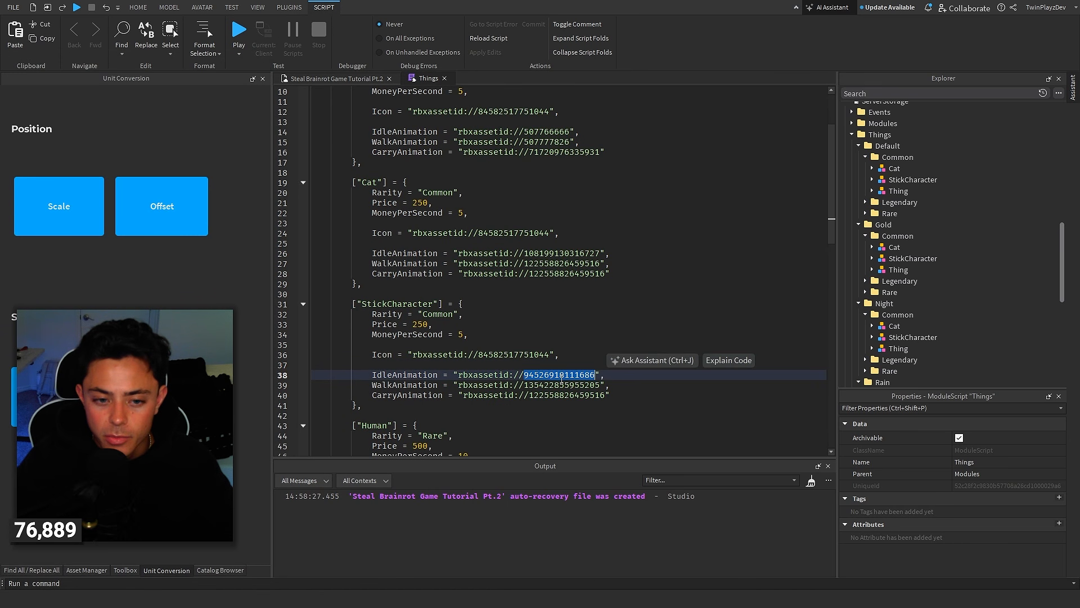
click(541, 394)
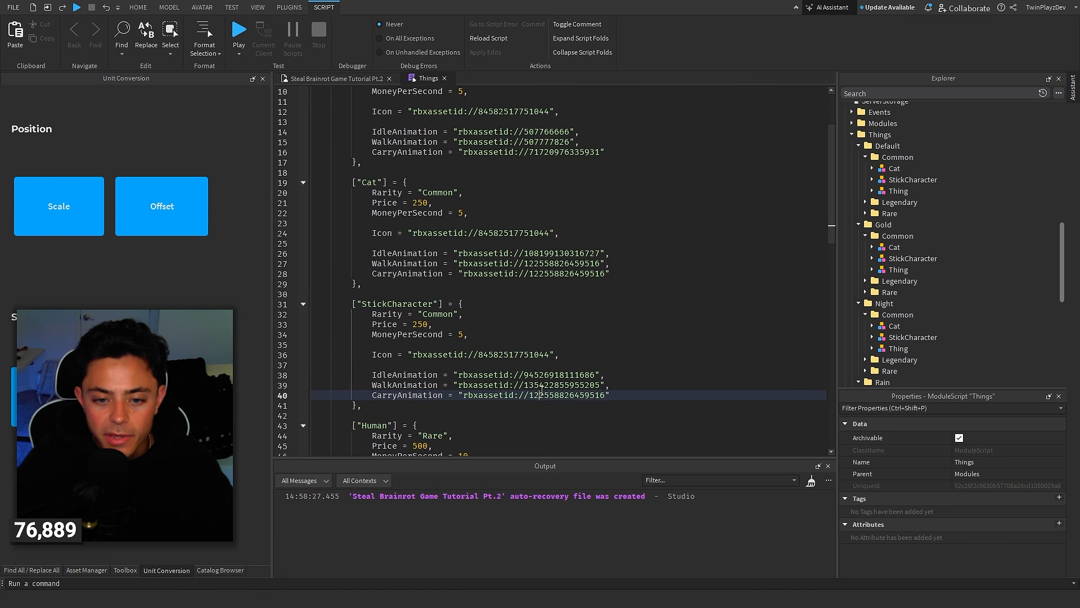
click(556, 275)
scroll(556, 284, up, 3)
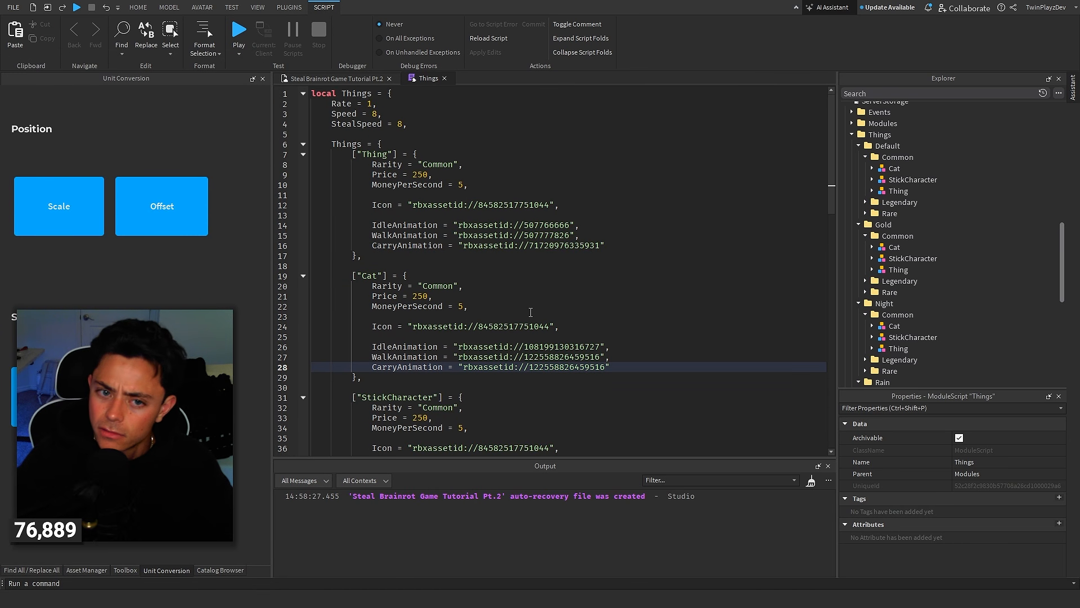
scroll(531, 312, down, 10)
scroll(507, 332, up, 8)
click(470, 355)
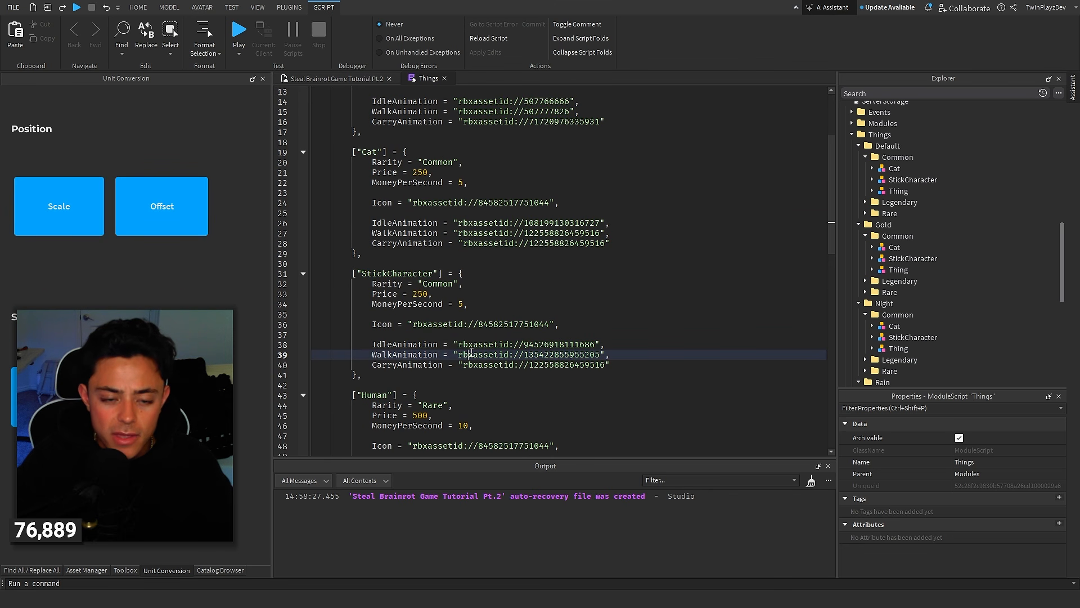
Return to the place's 3D view and start a playtest of the game
click(337, 79)
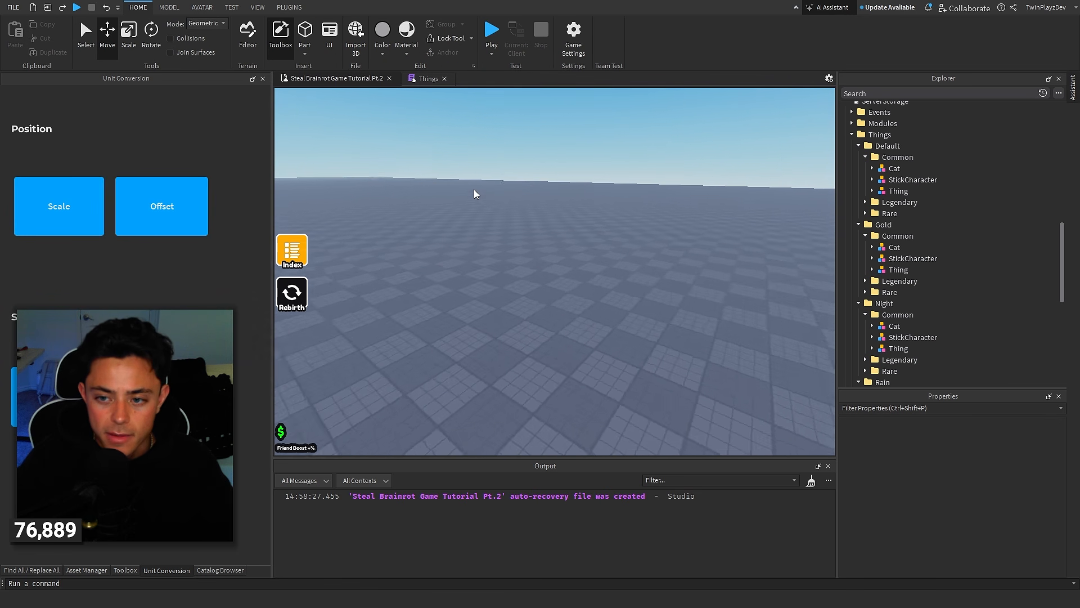
key(s)
right_drag(600, 239, 601, 238)
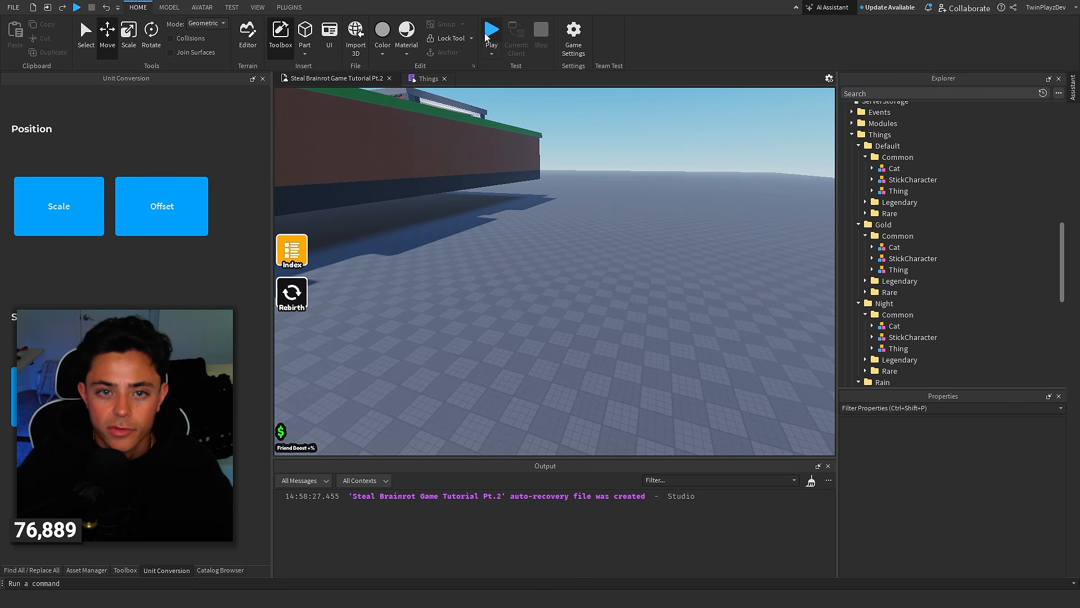
click(489, 35)
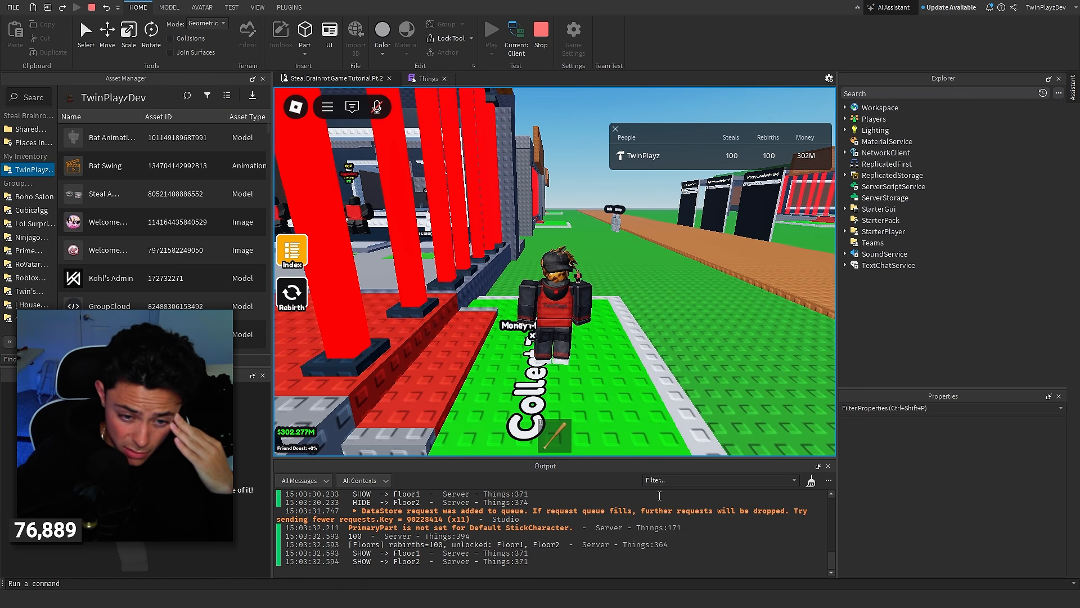
Run the avatar alongside the brown path toward the spawned characters to check for StickCharacter
right_drag(605, 277, 619, 275)
key(w)
key(w)
key(w)
key(w)
key(space)
key(w)
key(w)
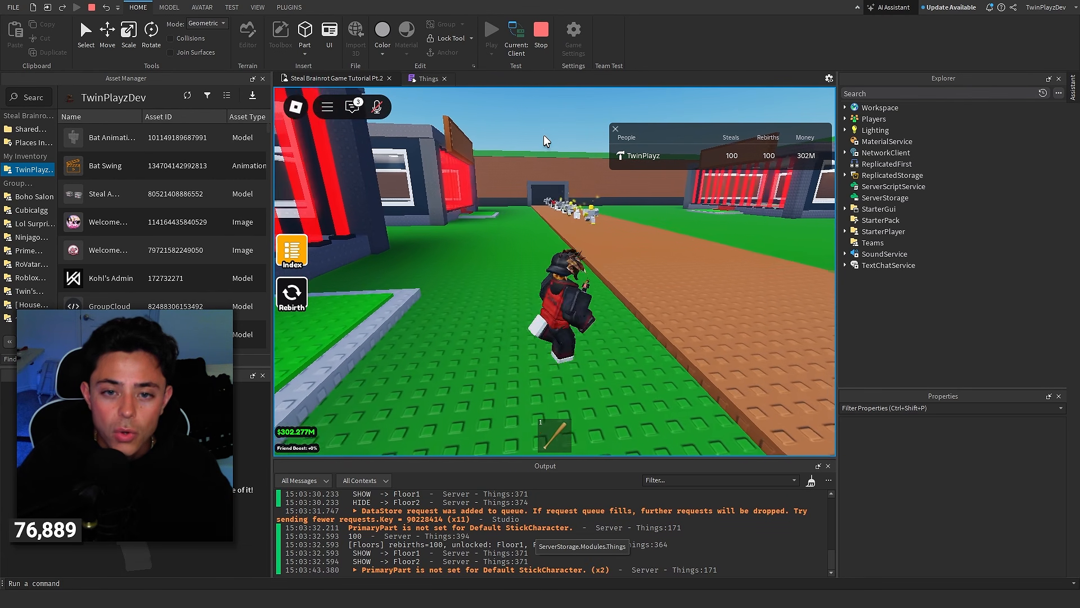
Stop the playtest and expand the StickCharacter models in the ServerStorage variant folders, including Default, Gold, Night and Rainbow
click(543, 40)
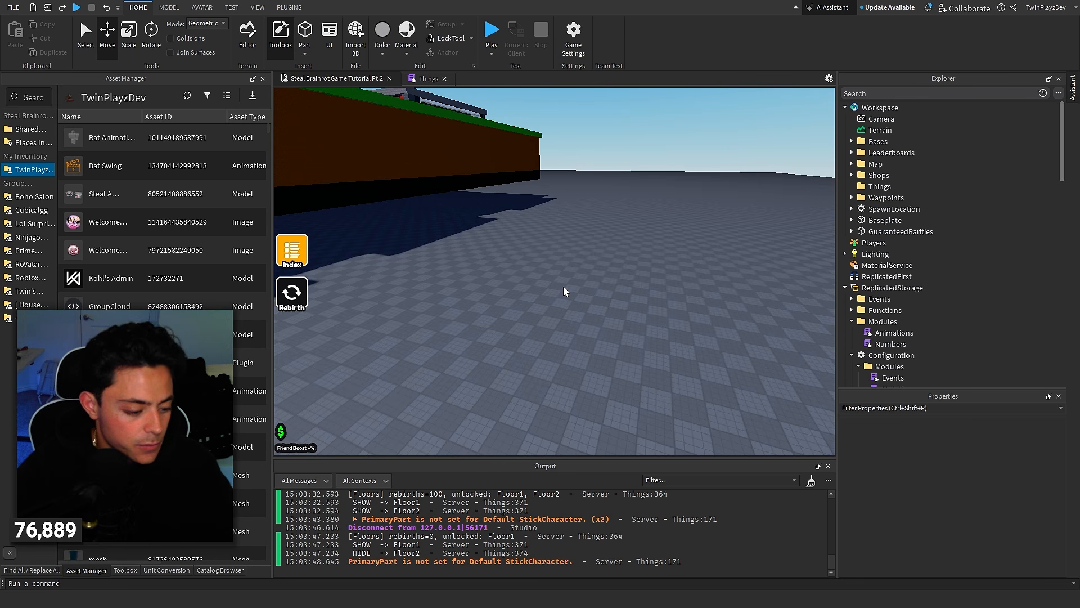
scroll(856, 239, down, 10)
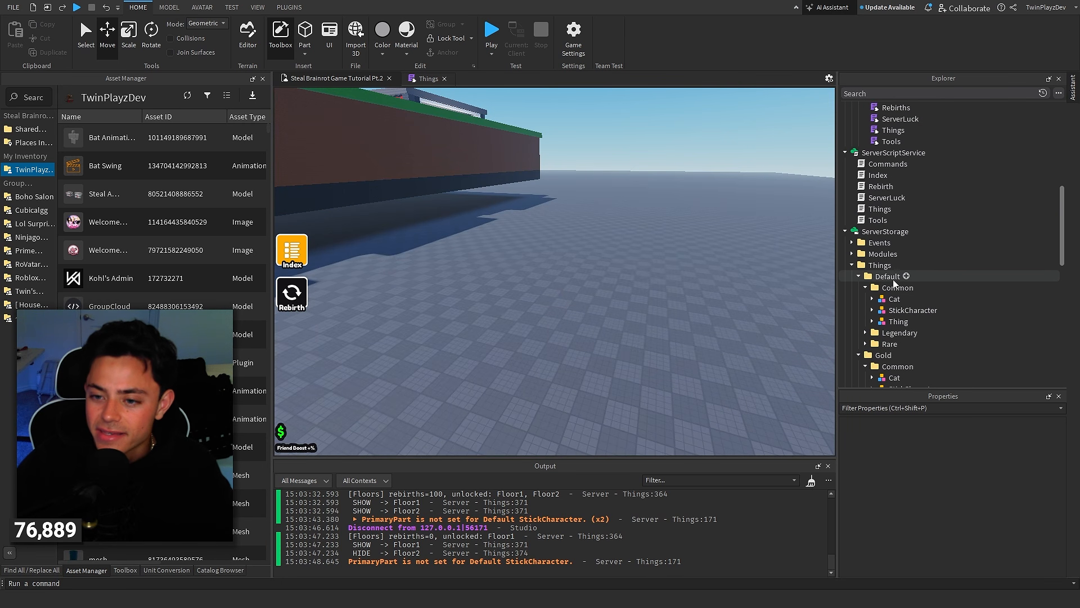
click(873, 141)
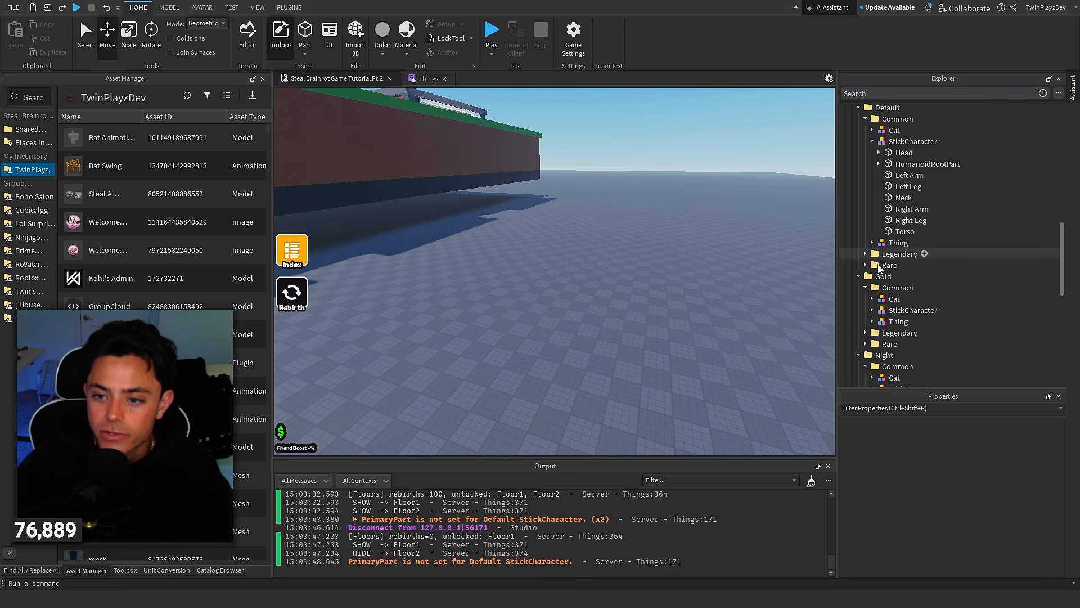
click(873, 310)
scroll(900, 281, down, 5)
click(873, 310)
scroll(889, 298, down, 7)
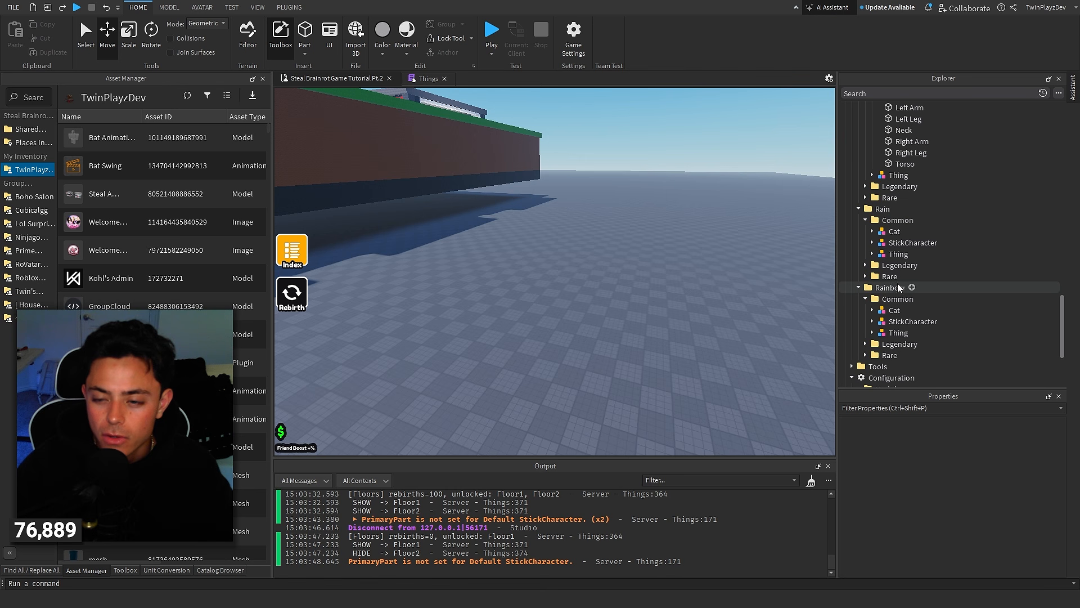
click(873, 322)
scroll(922, 298, up, 7)
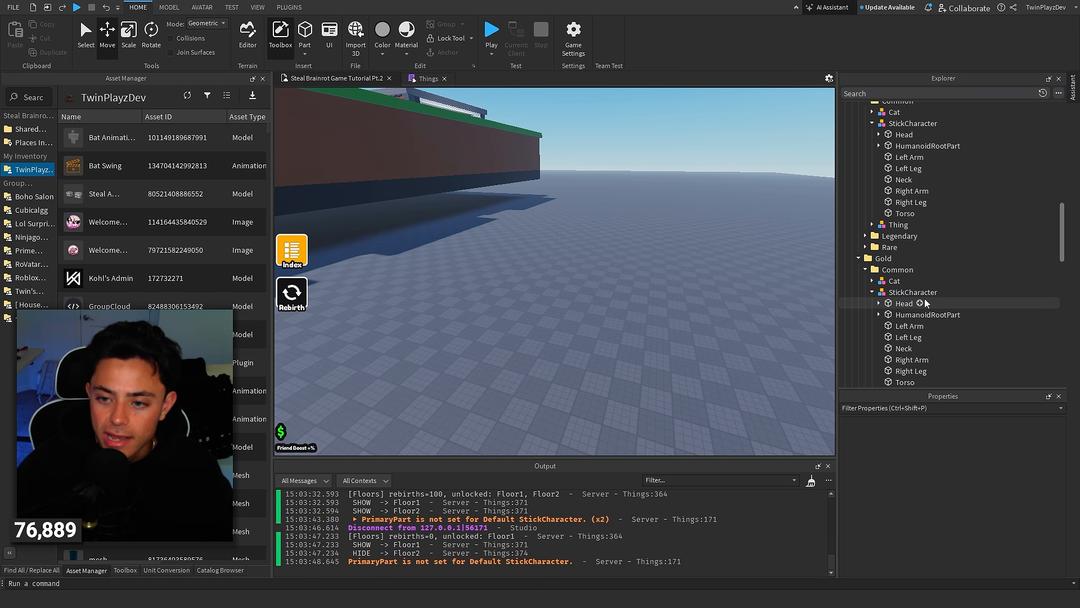
scroll(923, 298, up, 3)
Set the PrimaryPart of the Default variant's StickCharacter to its HumanoidRootPart and collapse the model
click(912, 225)
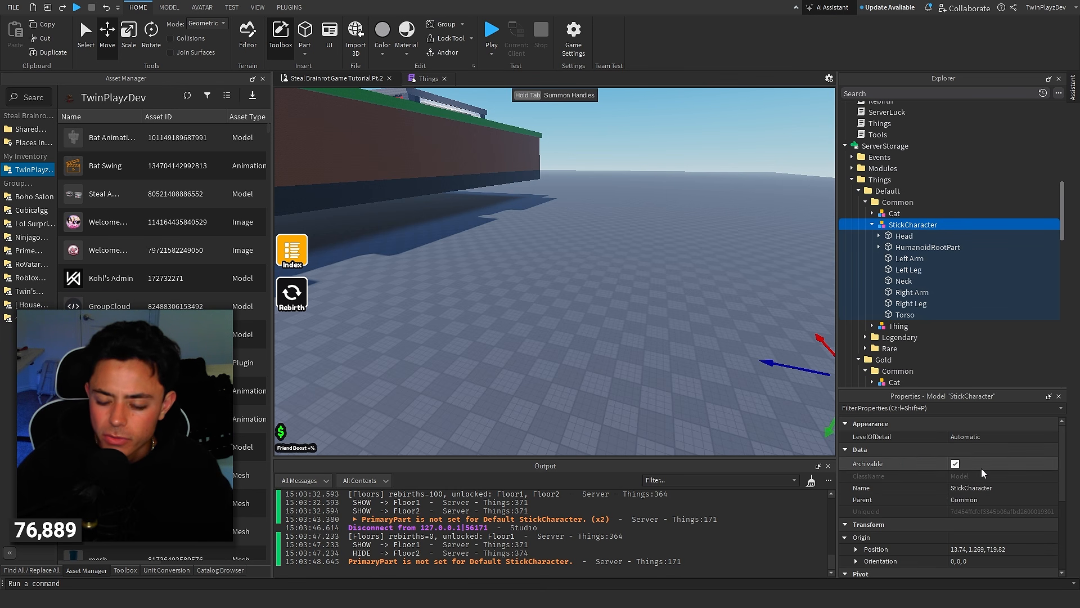
scroll(983, 473, down, 3)
click(990, 516)
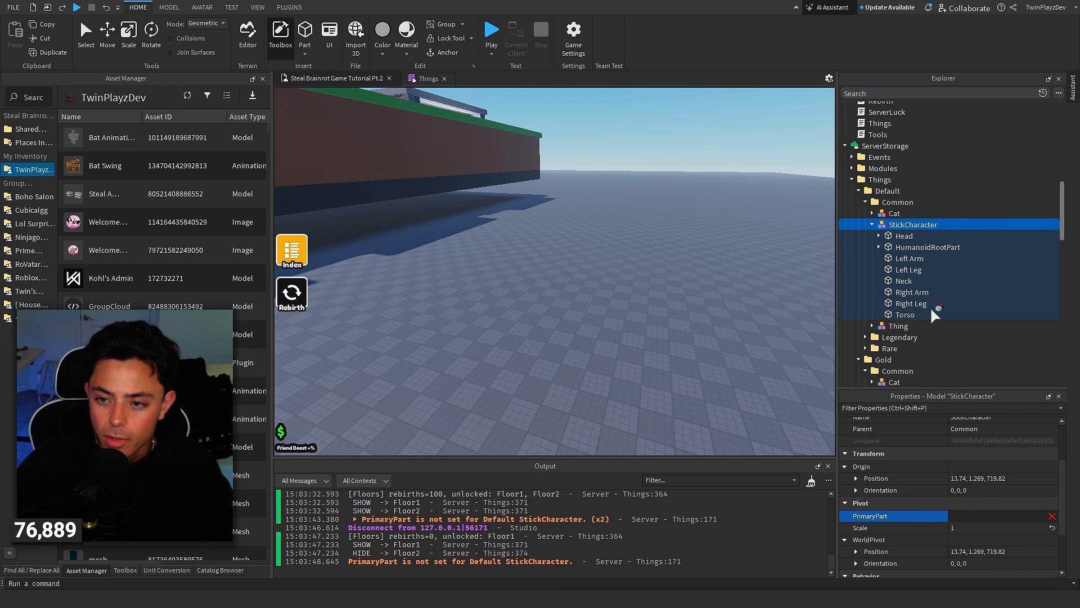
click(907, 248)
click(873, 224)
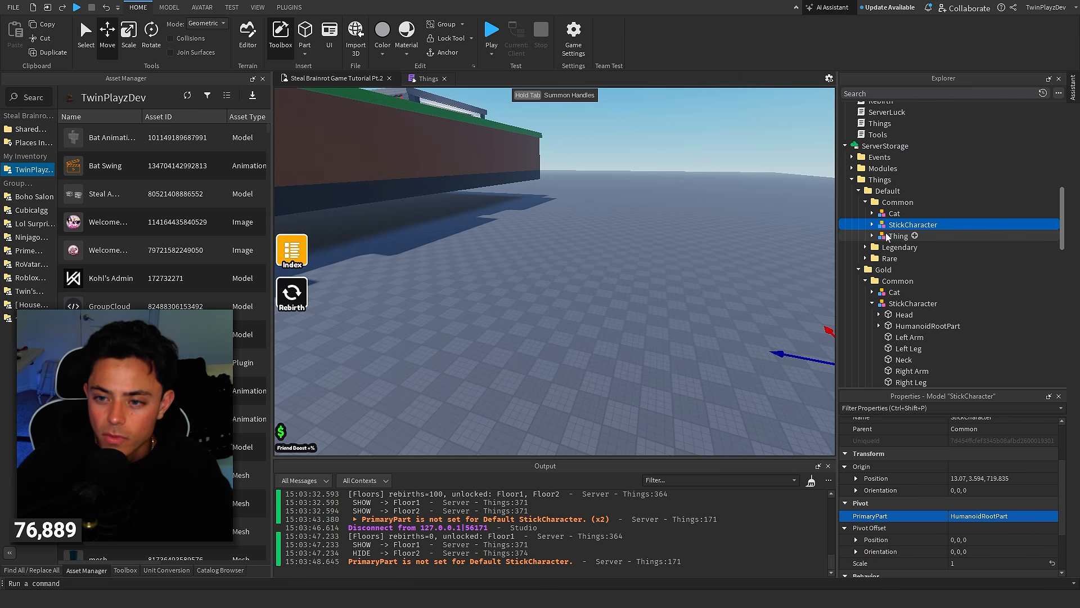
Set the PrimaryPart of the Gold variant's StickCharacter to its HumanoidRootPart and collapse the model
scroll(889, 231, down, 3)
click(900, 203)
click(962, 513)
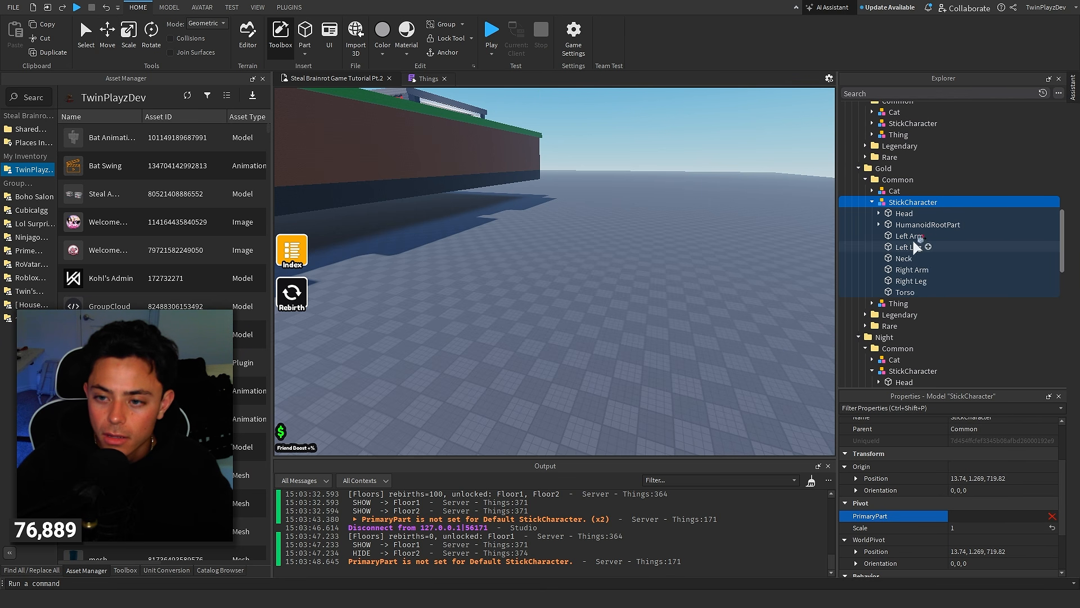
click(923, 224)
click(872, 202)
Set the PrimaryPart of the Night and Rain variants' StickCharacter models to their respective HumanoidRootParts
click(904, 281)
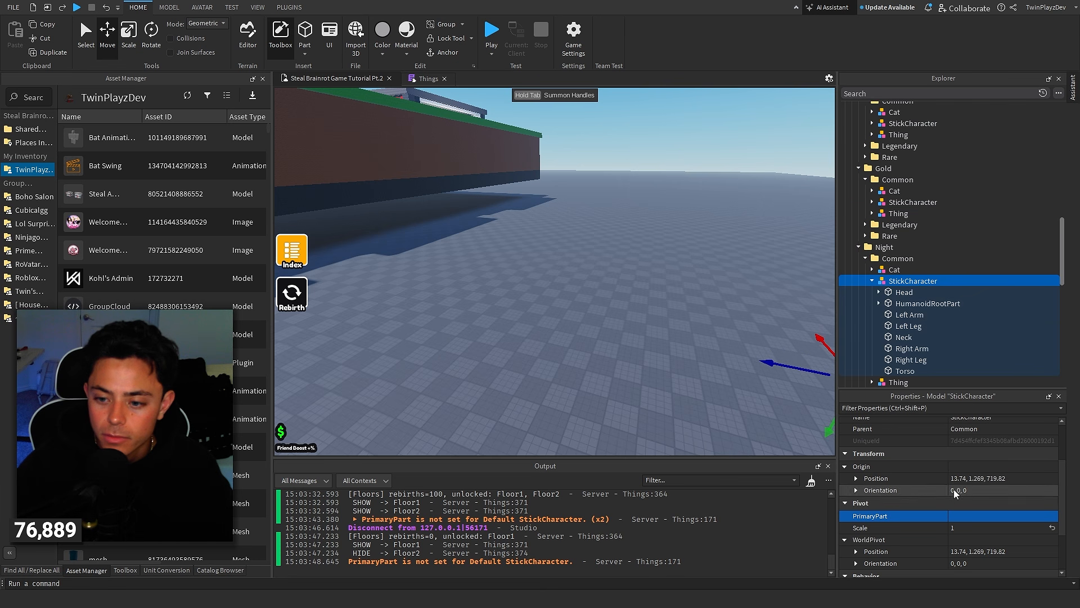
click(914, 304)
scroll(881, 282, down, 2)
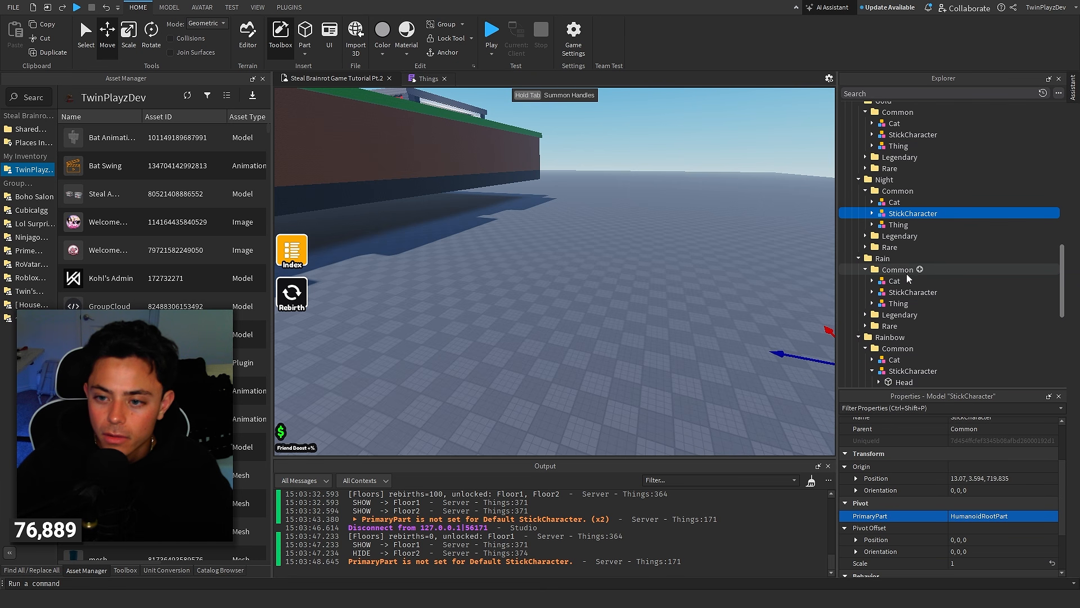
click(881, 294)
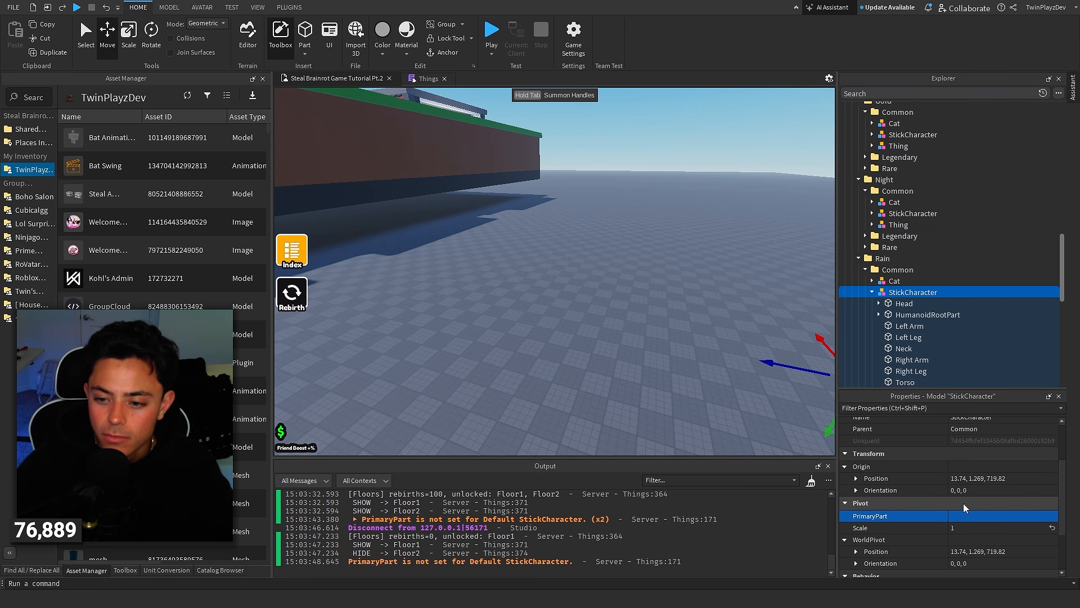
click(917, 314)
scroll(902, 305, down, 5)
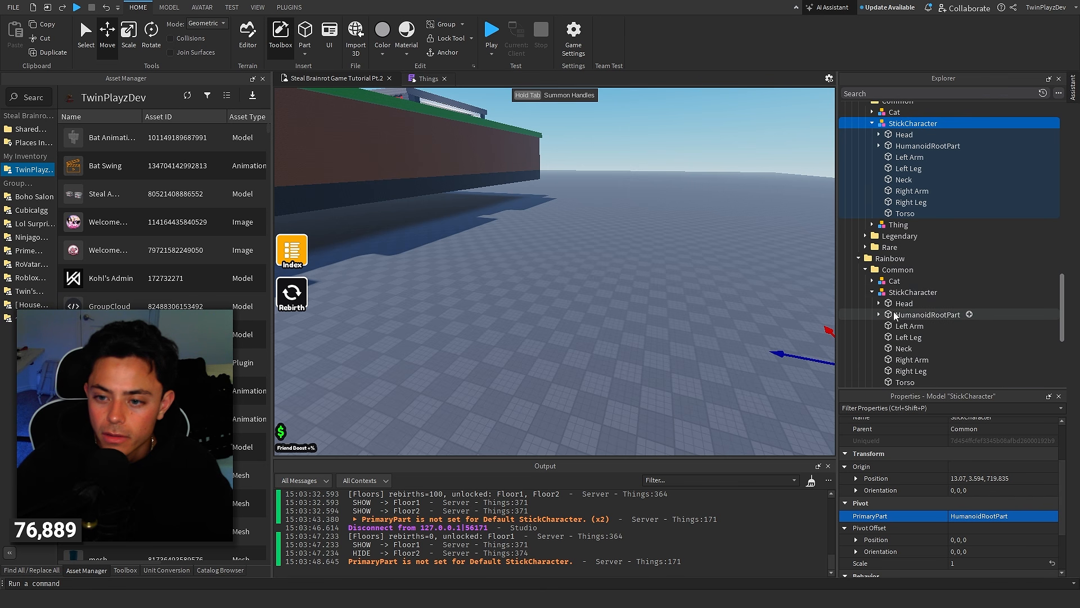
Set the PrimaryPart of the Rainbow variant's StickCharacter to its HumanoidRootPart and collapse the model
click(905, 292)
click(900, 314)
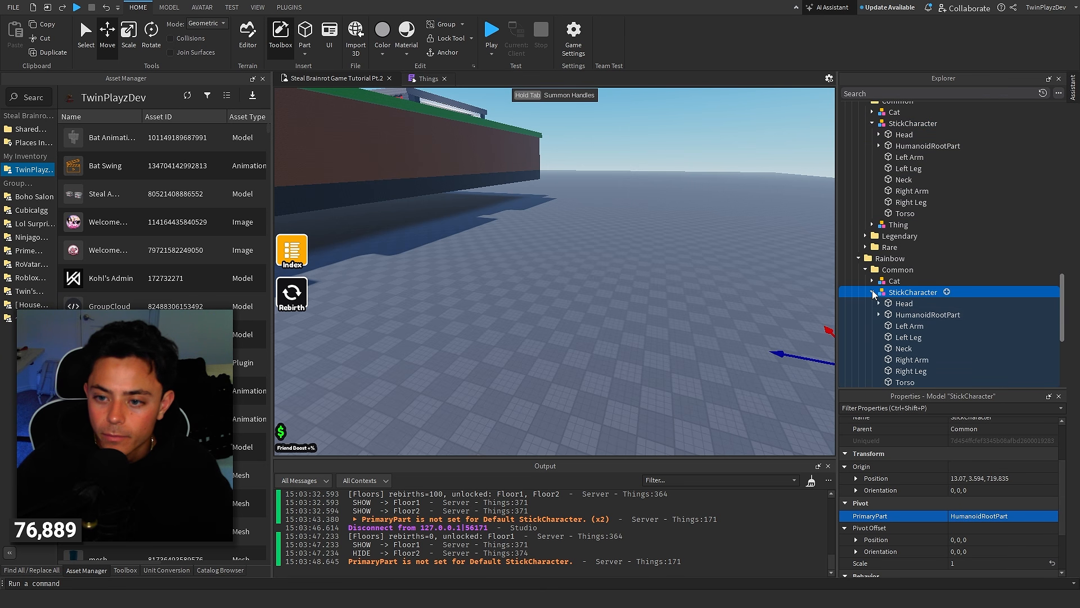
click(872, 292)
scroll(873, 292, down, 1)
Start a new playtest and run the avatar to the spawn doorway to watch the StickCharacters walk along the brown path
click(790, 281)
click(491, 32)
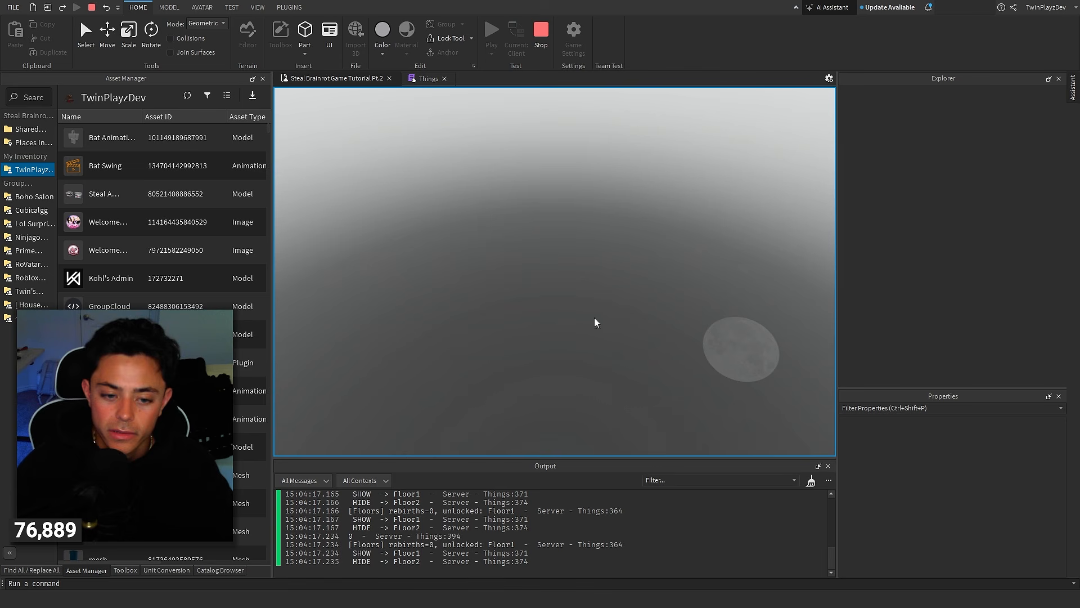
right_drag(586, 277, 585, 278)
key(w)
key(w)
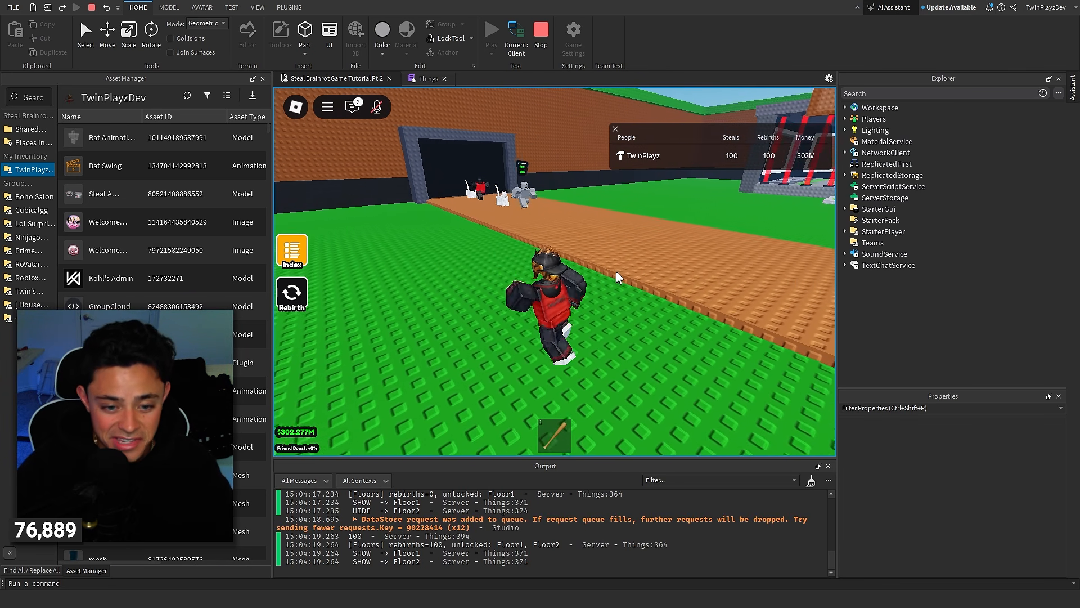
key(w)
right_drag(617, 273, 617, 273)
key(w)
key(s)
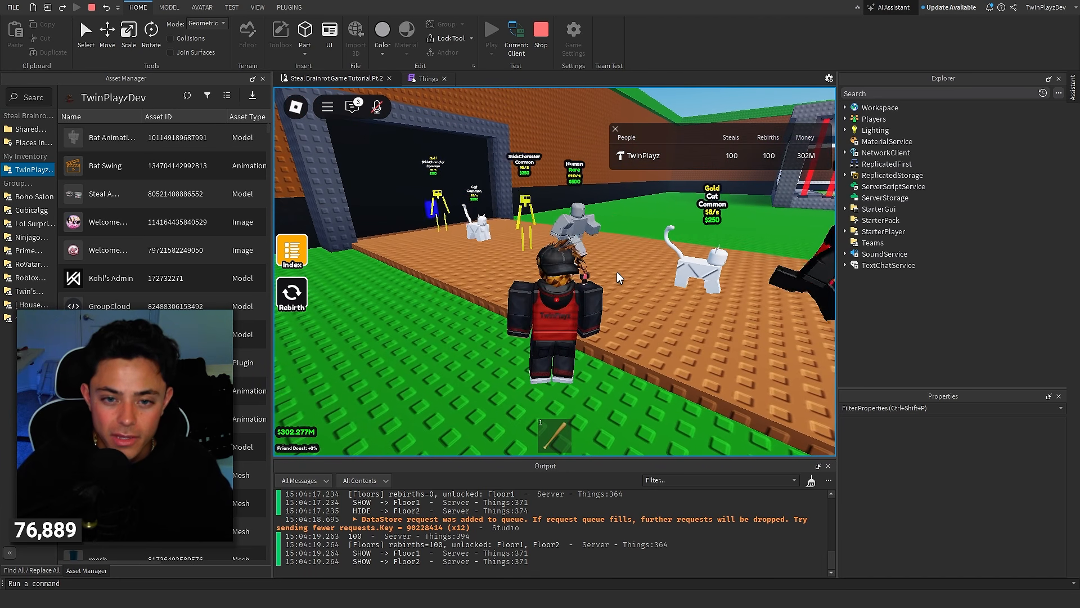
key(w)
key(d)
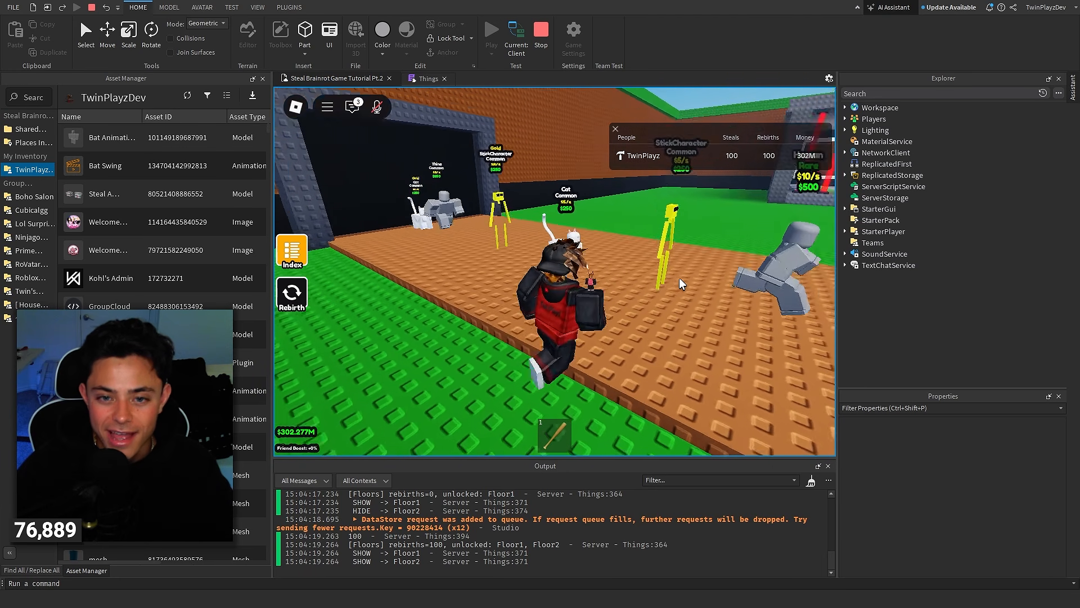
View a walking StickCharacter up close on the brown path and purchase it for $250
key(a)
right_drag(679, 279, 634, 274)
key(w)
key(s)
scroll(633, 274, up, 8)
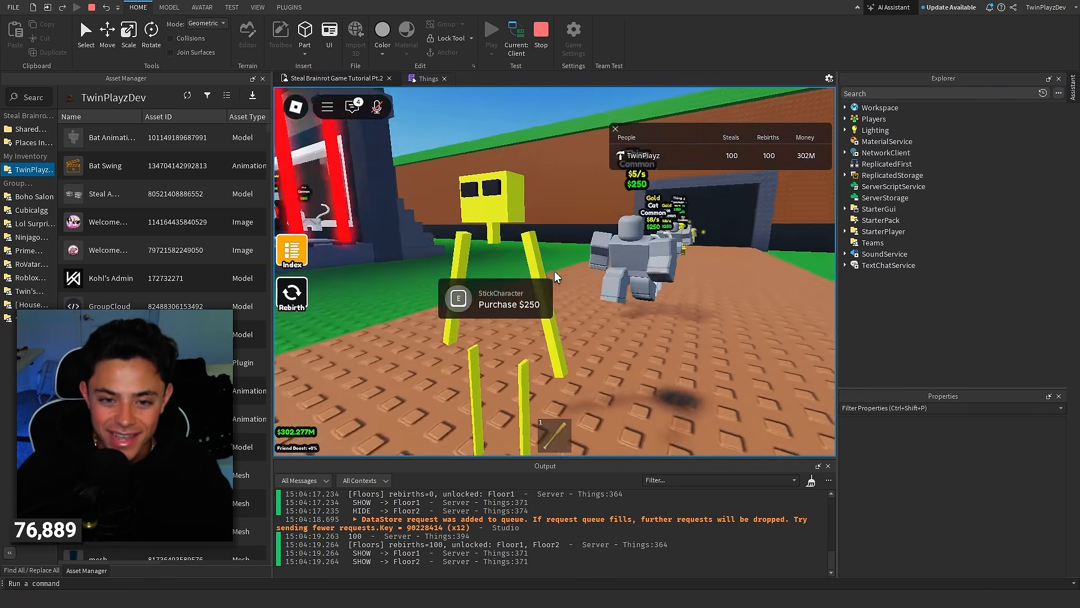
key(w)
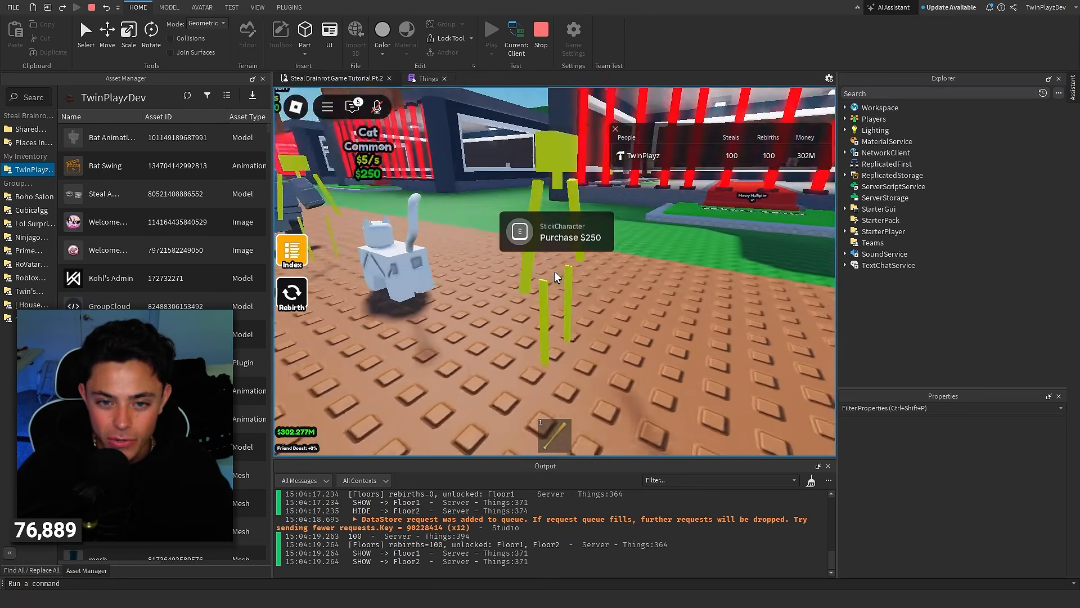
key(e)
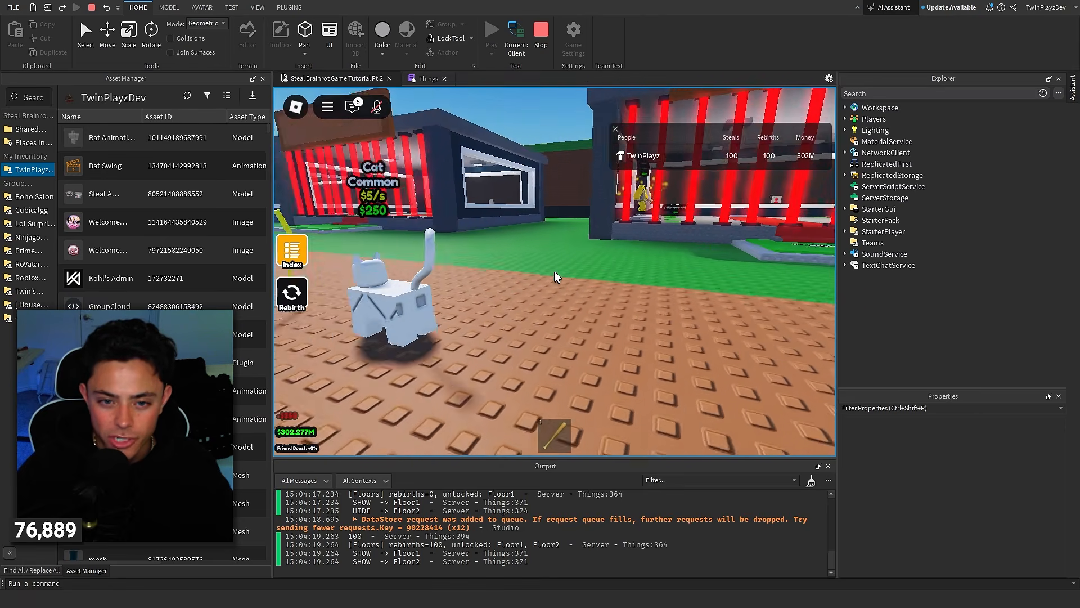
scroll(555, 272, down, 5)
scroll(555, 272, down, 5)
key(e)
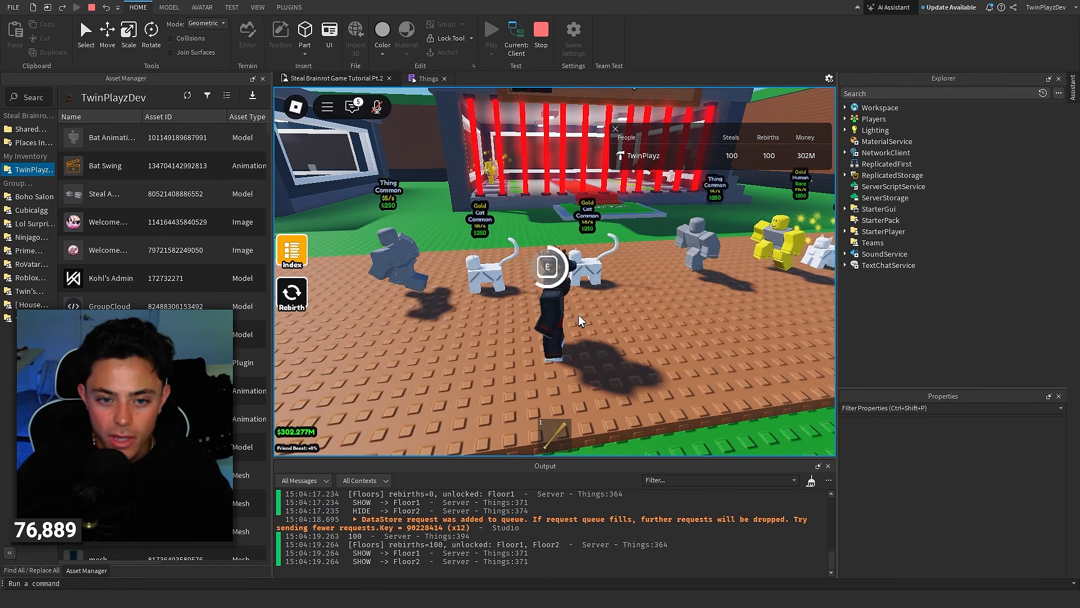
Run the avatar to its base's Collect Zone and back to the path, checking the characters in the base and on the path
right_drag(579, 315, 584, 323)
key(w)
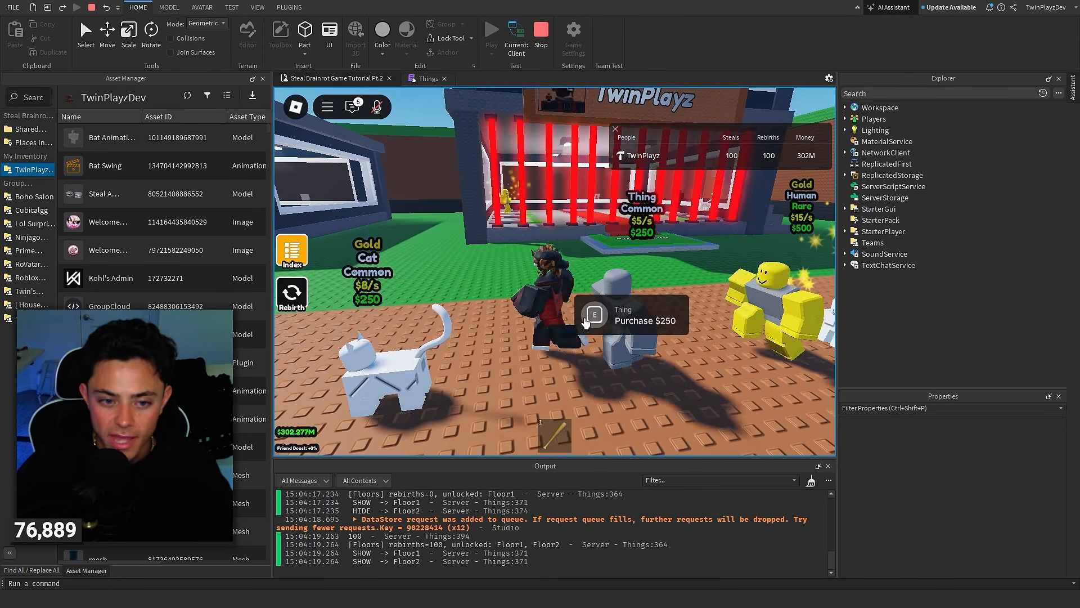
right_drag(684, 294, 680, 294)
key(w)
right_drag(589, 265, 589, 266)
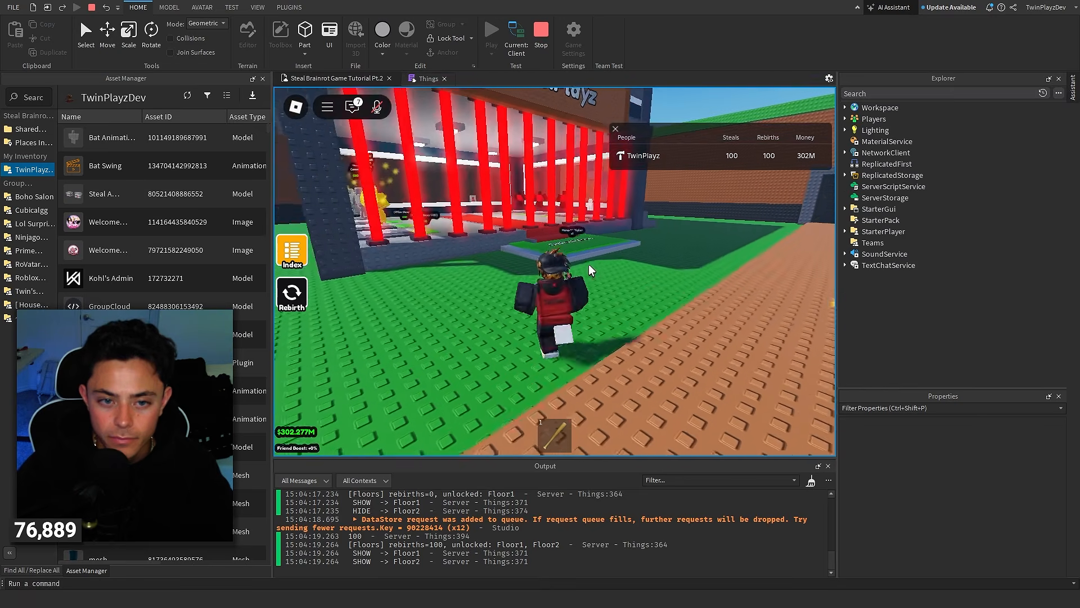
scroll(589, 265, down, 5)
key(w)
scroll(589, 264, up, 5)
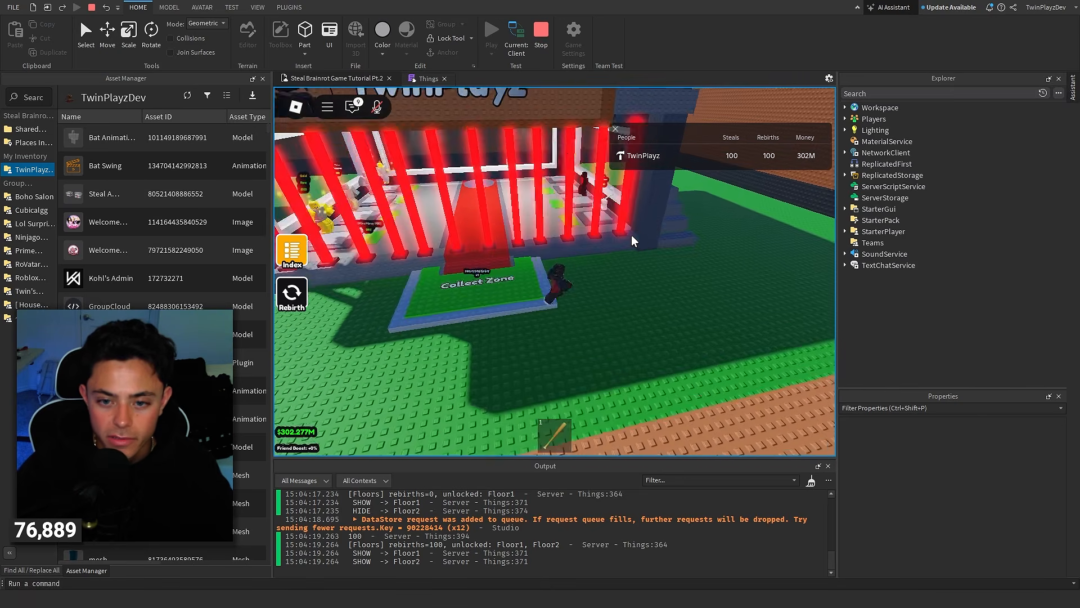
key(w)
right_drag(634, 242, 712, 275)
scroll(634, 240, up, 4)
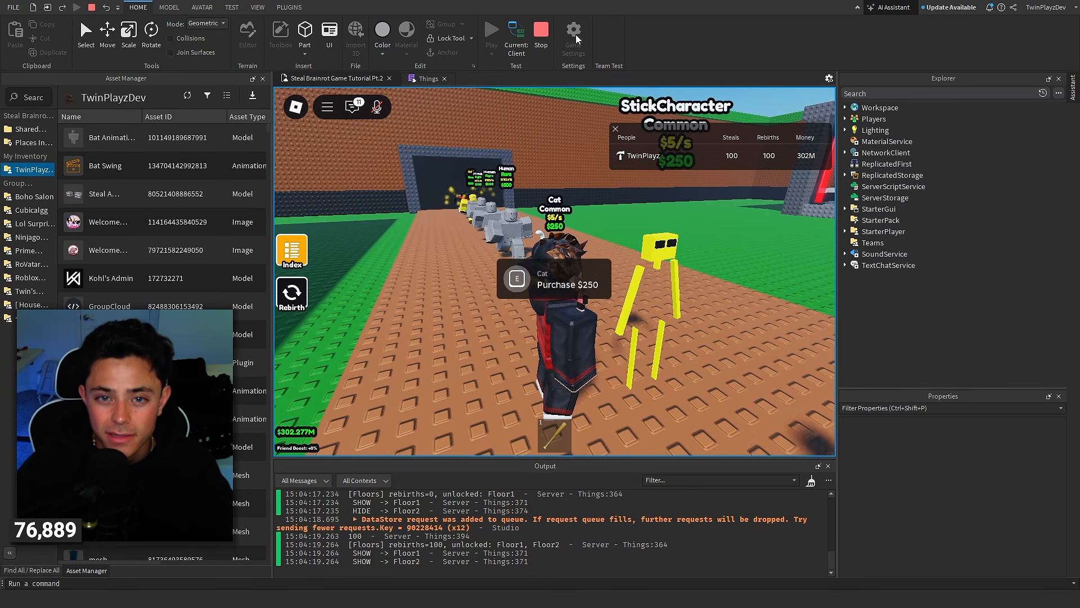
Stop the playtest, move the Default variant's StickCharacter from ServerStorage into Workspace, and focus the view on it
click(543, 43)
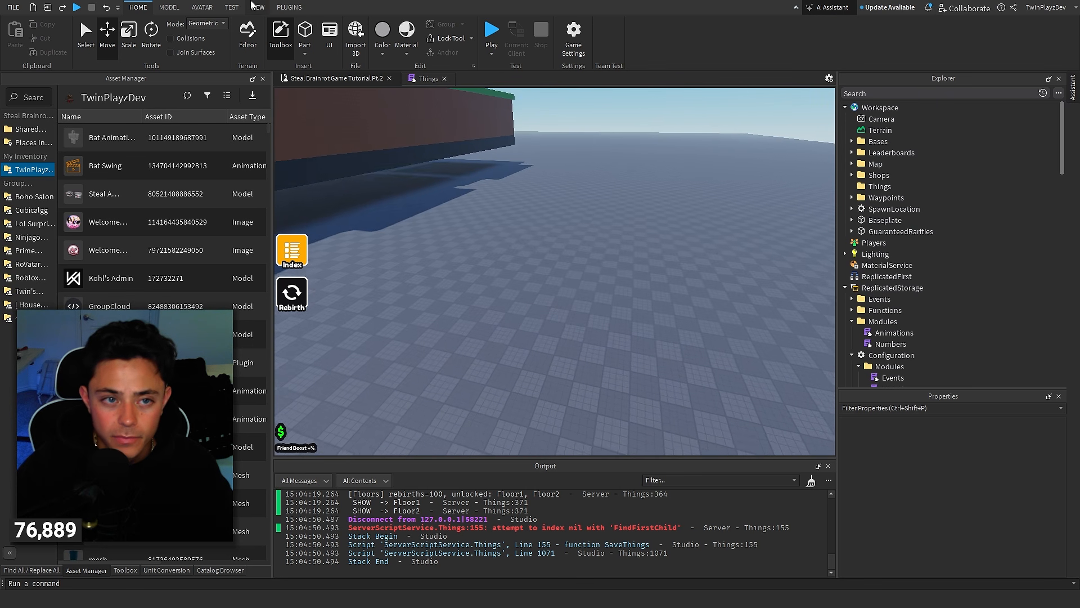
click(292, 8)
scroll(889, 262, down, 10)
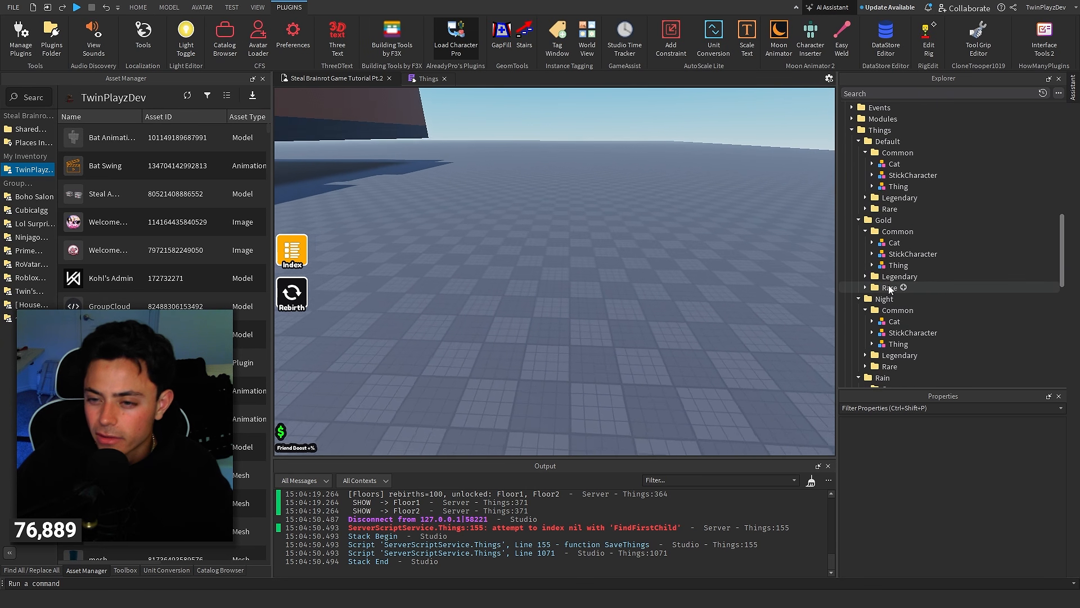
drag(876, 156, 880, 108)
key(f)
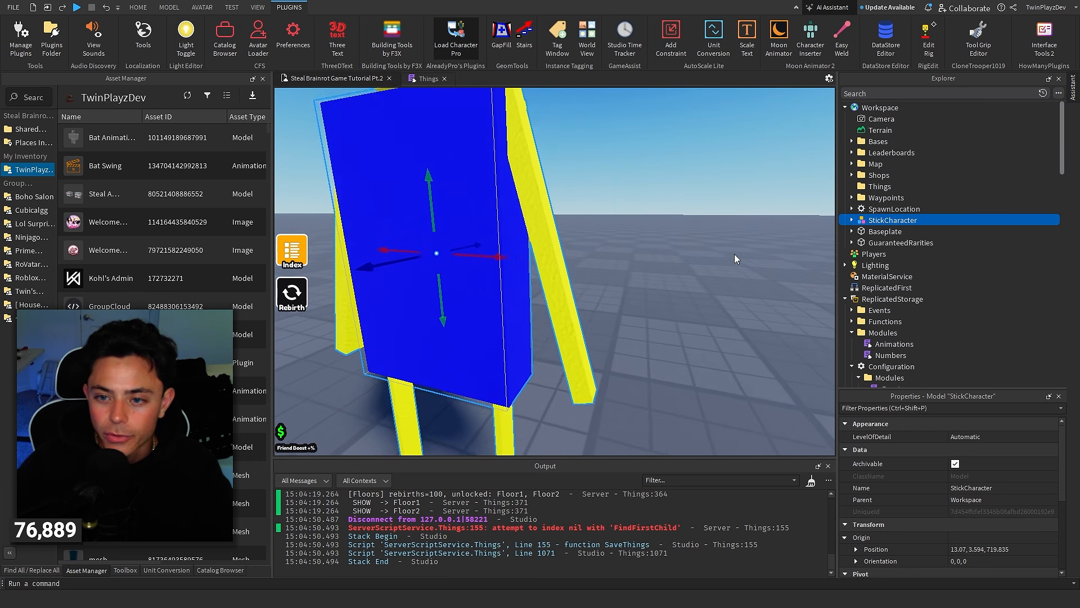
Expand the StickCharacter and review the joints and attachments inside its HumanoidRootPart
click(852, 220)
click(889, 243)
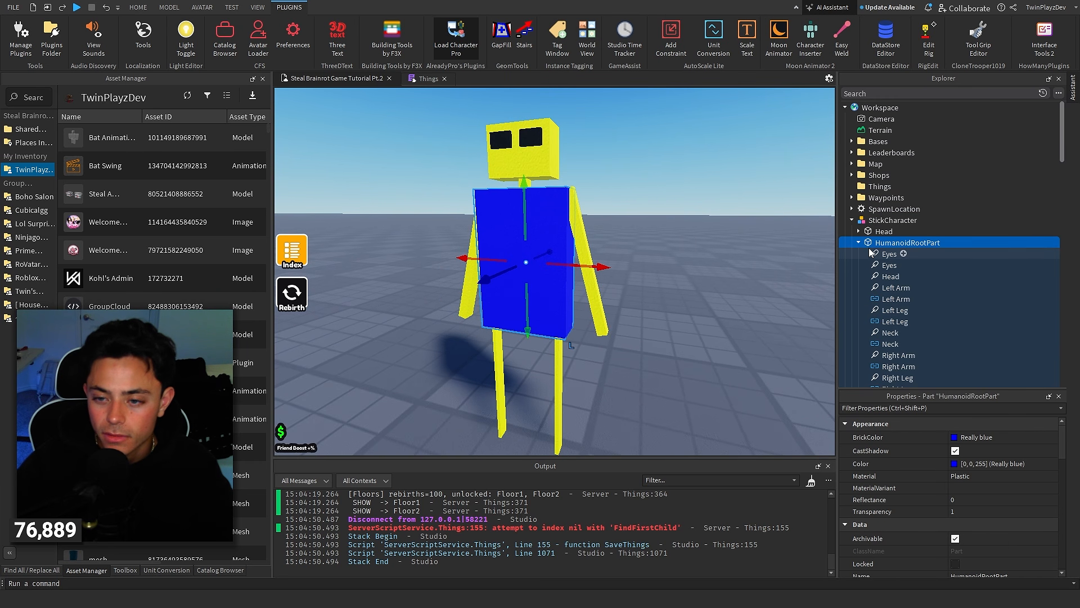
scroll(900, 259, down, 4)
scroll(921, 267, up, 2)
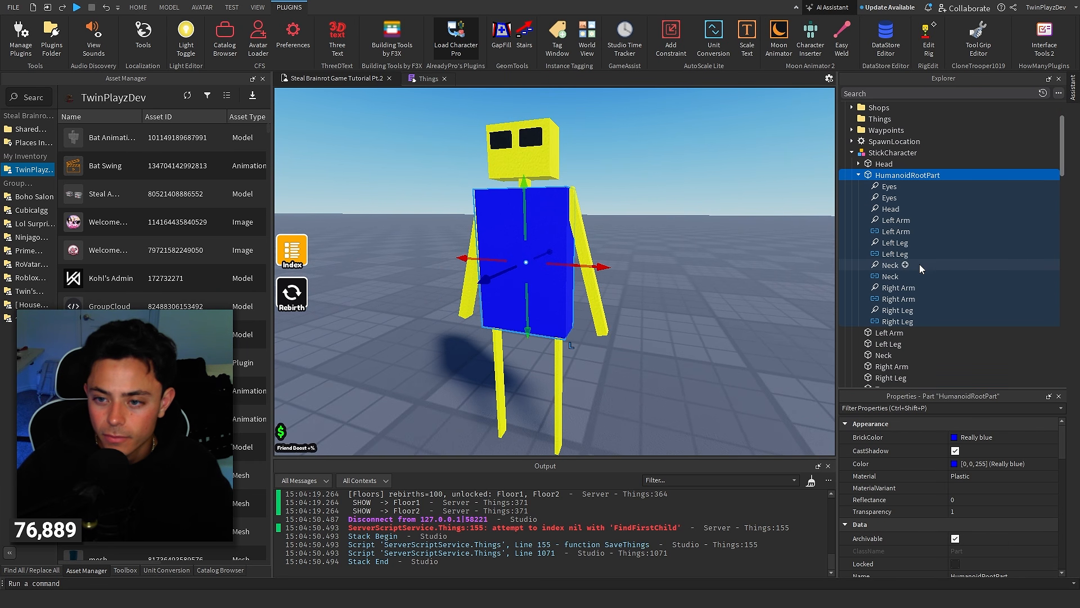
click(859, 176)
key(f)
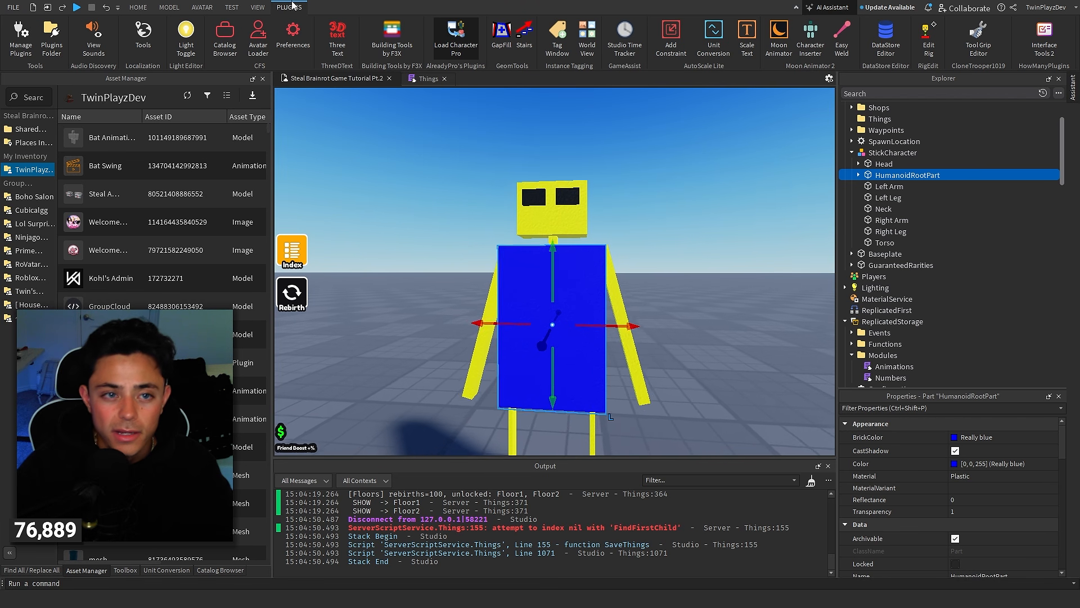
Open the RigEdit plugin and inspect the joints linking the StickCharacter's parts to its HumanoidRootPart
click(919, 34)
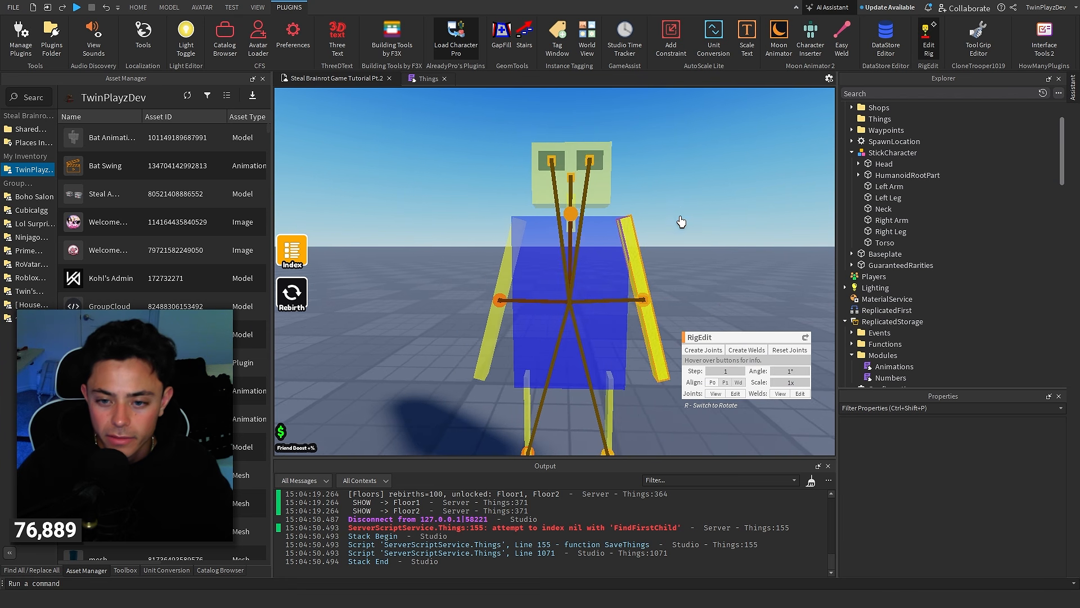
click(579, 231)
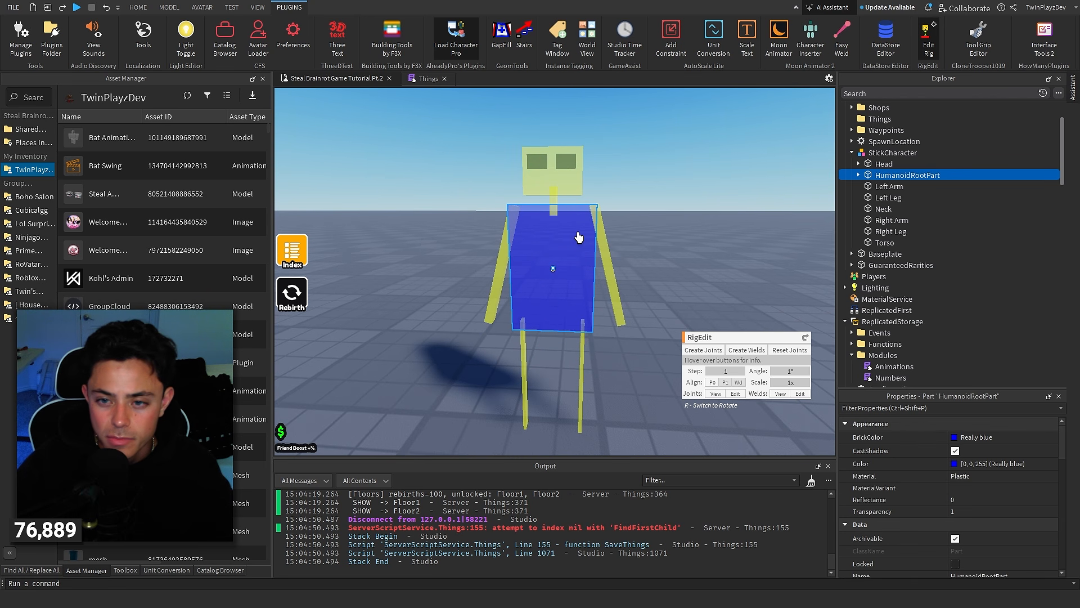
click(570, 178)
click(579, 228)
click(658, 261)
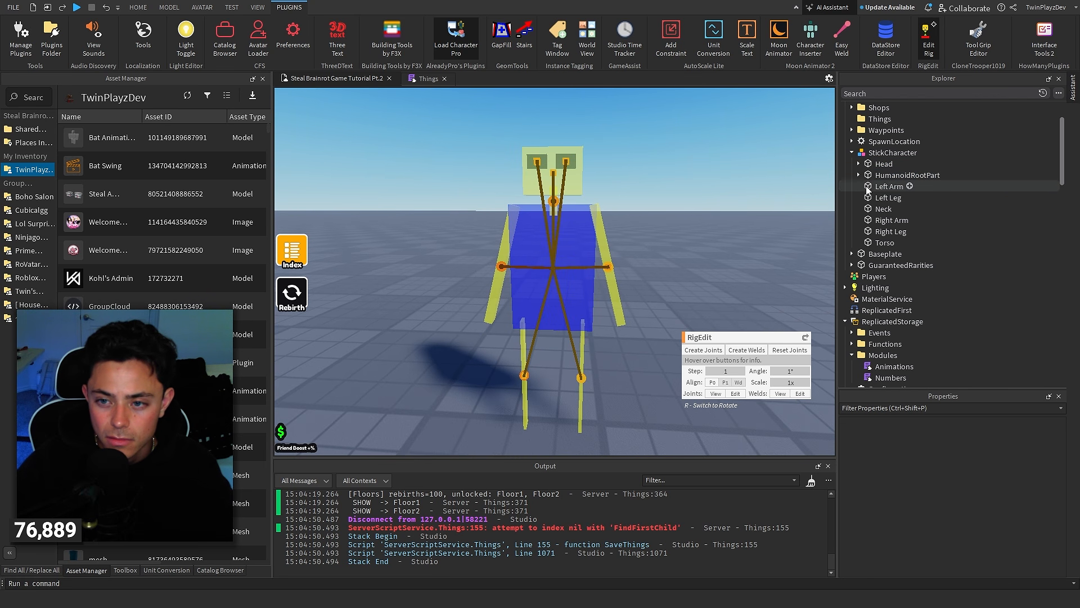
Insert a Humanoid into the StickCharacter model in Workspace
scroll(704, 212, up, 4)
right_drag(704, 213, 690, 208)
scroll(700, 208, down, 4)
scroll(700, 209, up, 3)
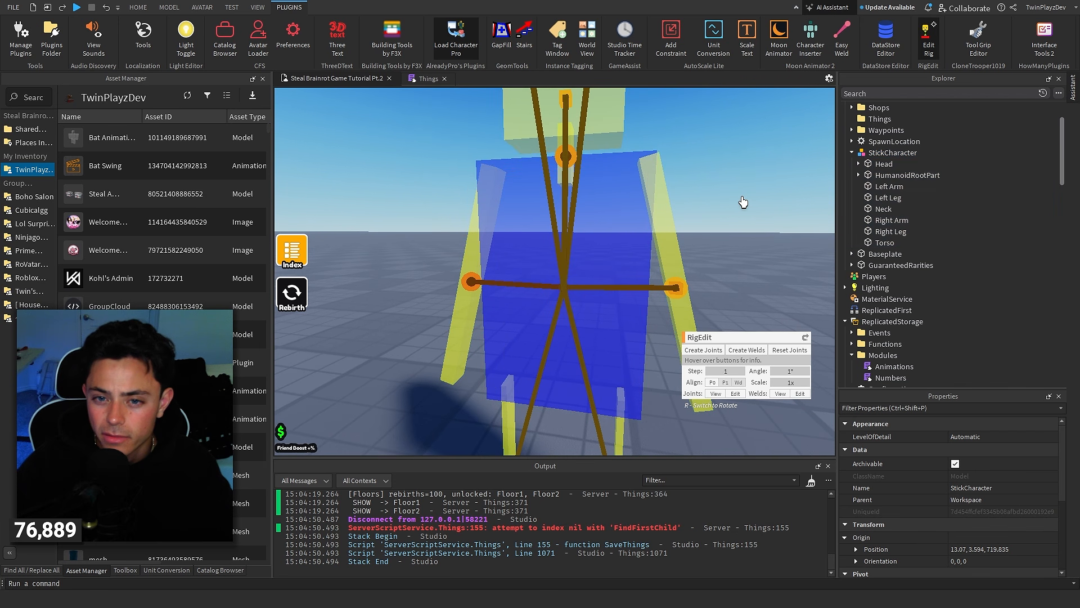
click(925, 153)
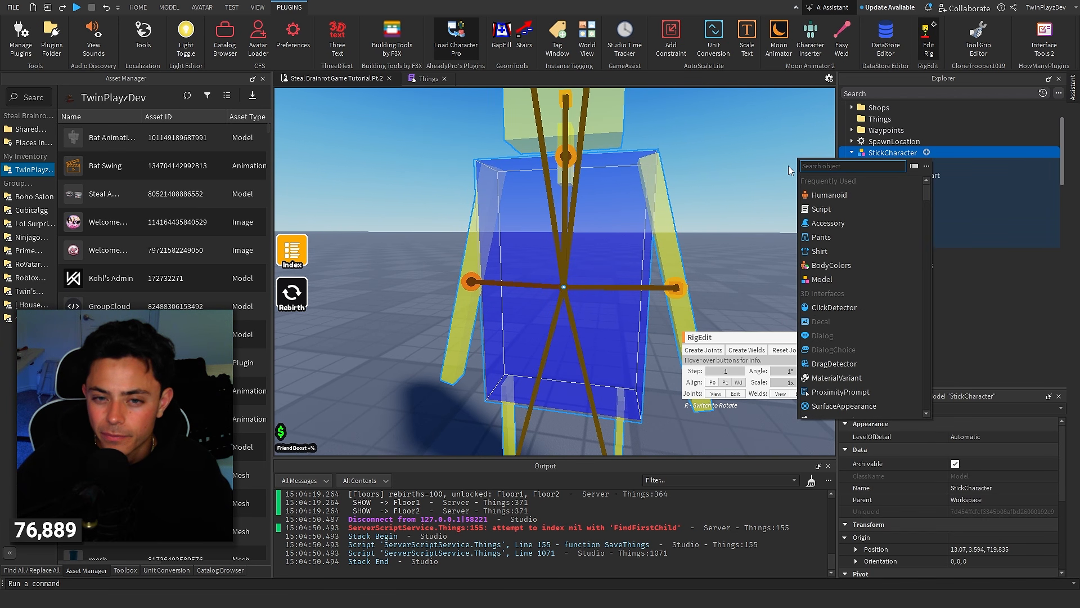
text(human)
key(Return)
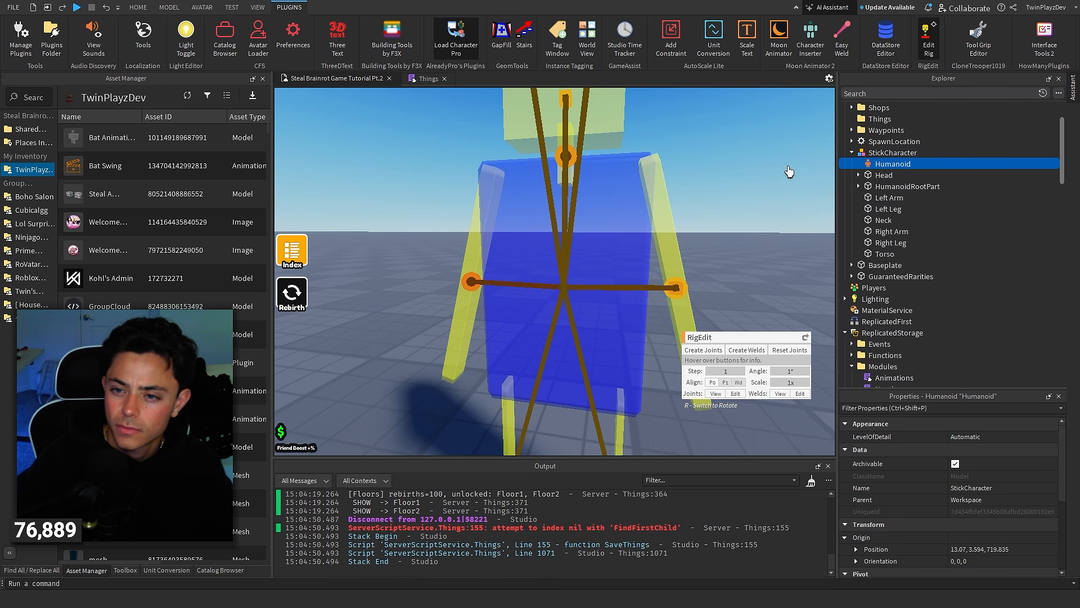
Close the RigEdit plugin and delete the StickCharacter from Workspace
click(927, 45)
scroll(697, 198, down, 5)
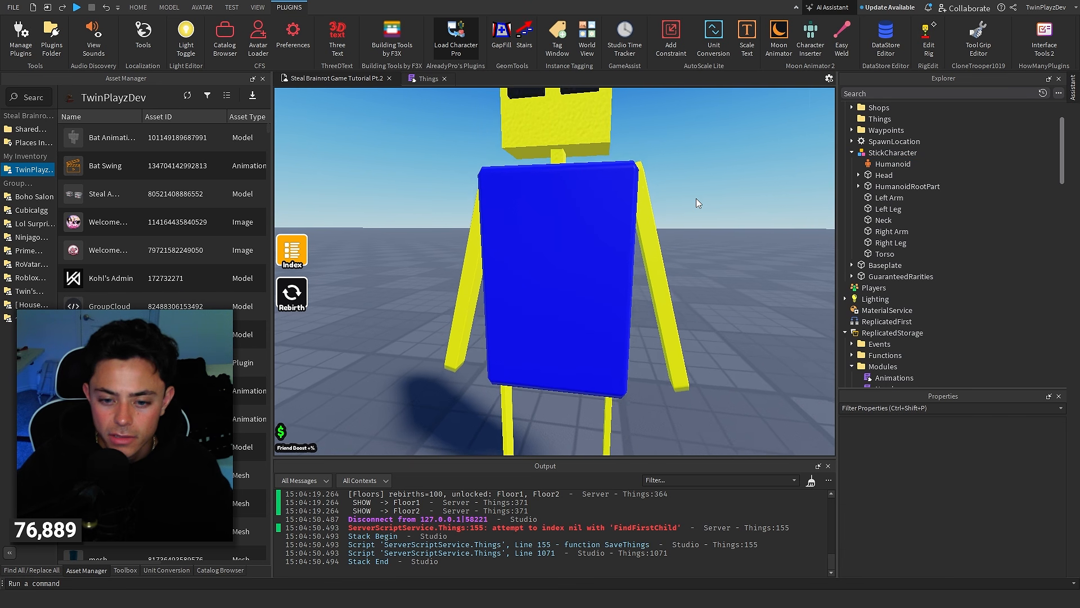
click(631, 254)
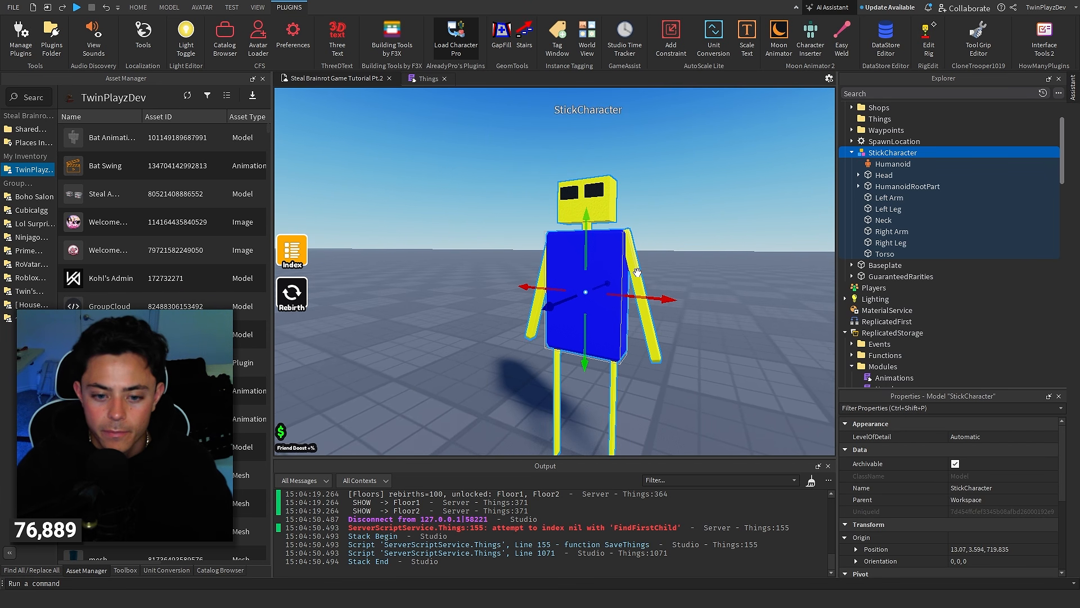
key(Delete)
Insert a Humanoid into the StickCharacter in ServerStorage's Default Common folder and start a playtest
scroll(951, 210, down, 8)
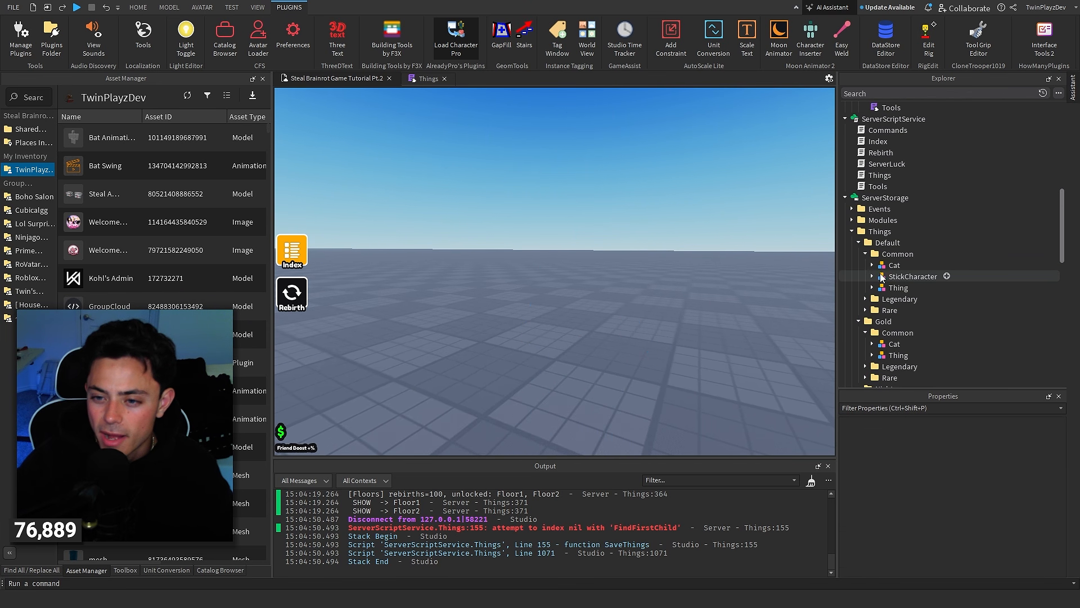
click(946, 276)
text(humanoid)
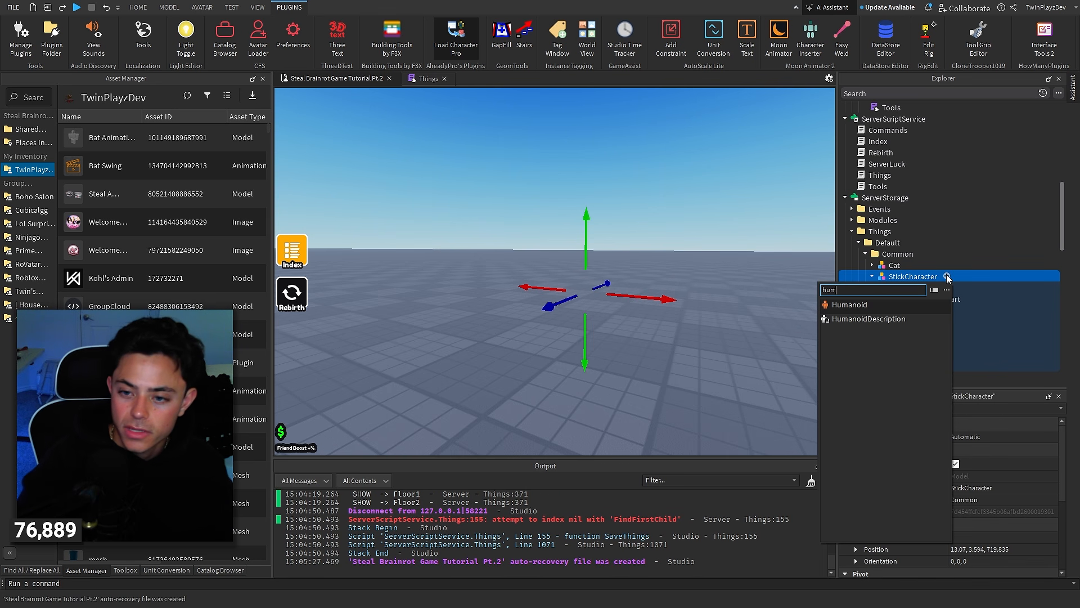
key(Return)
click(629, 202)
right_drag(630, 203, 624, 242)
key(s)
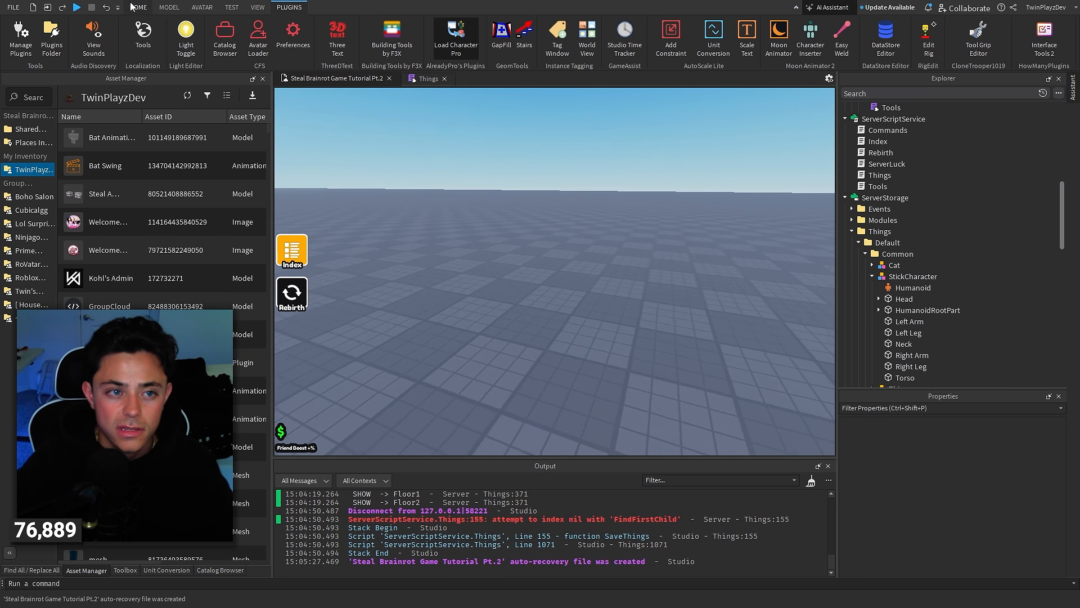
click(138, 7)
click(485, 28)
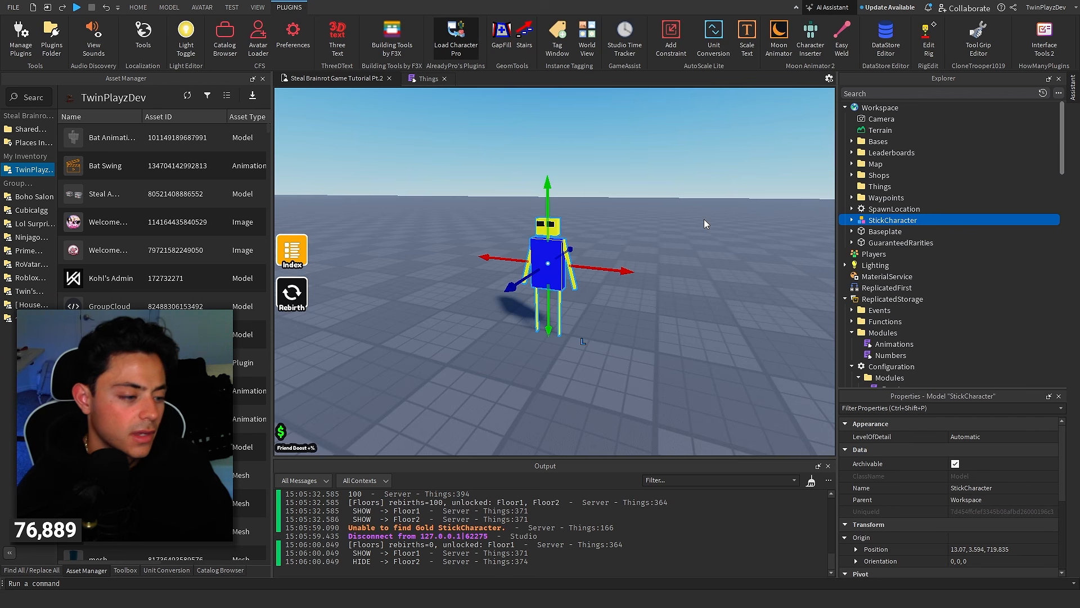
Focus on the Workspace StickCharacter, check its HumanoidRootPart joints, and add a Motor6D to the HumanoidRootPart
key(f)
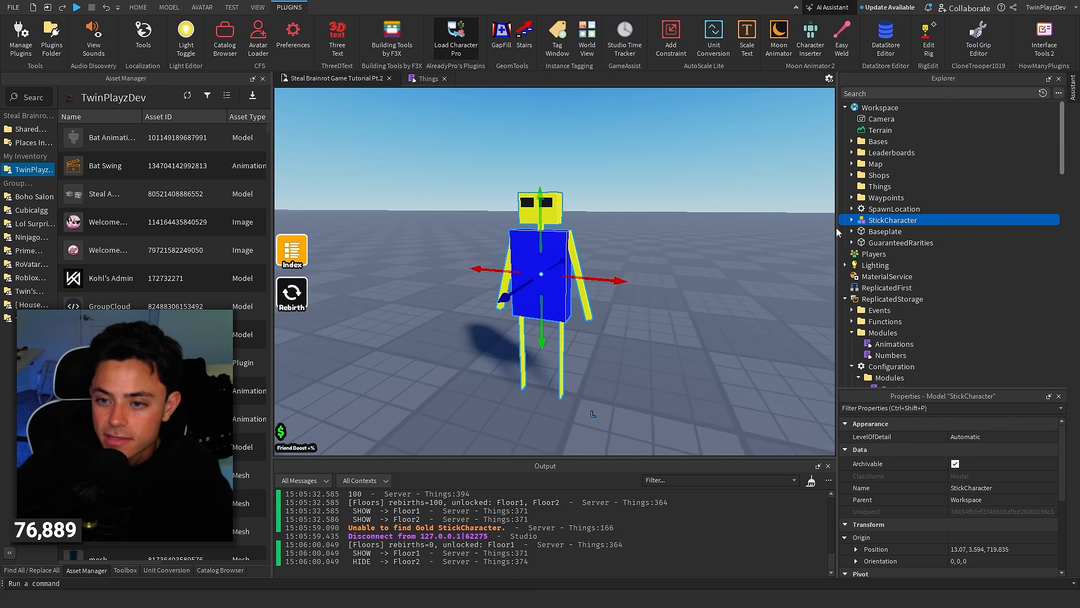
click(852, 220)
scroll(871, 247, down, 5)
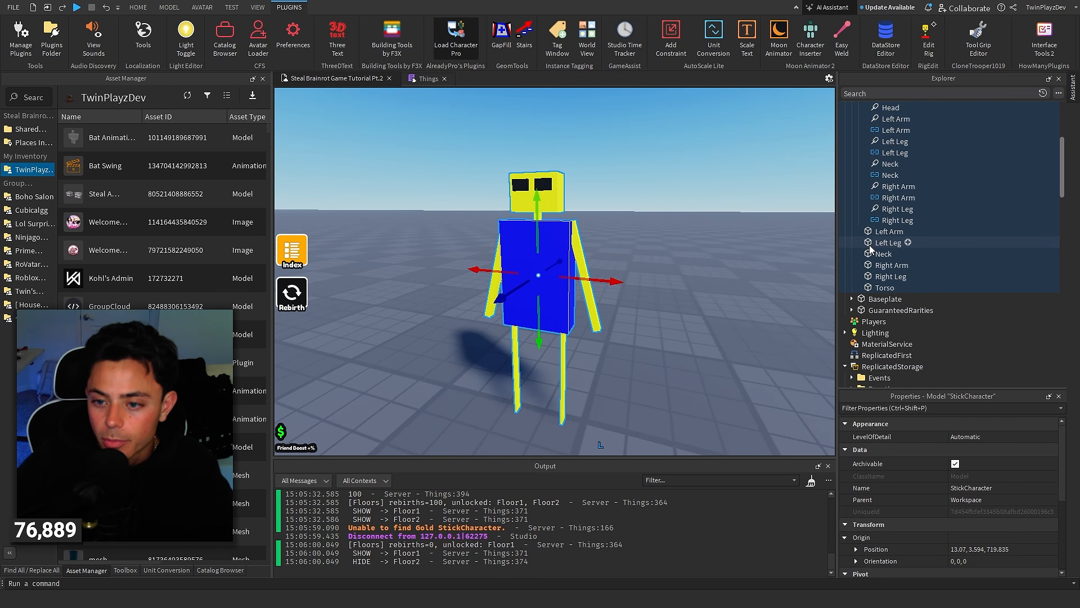
scroll(896, 243, up, 2)
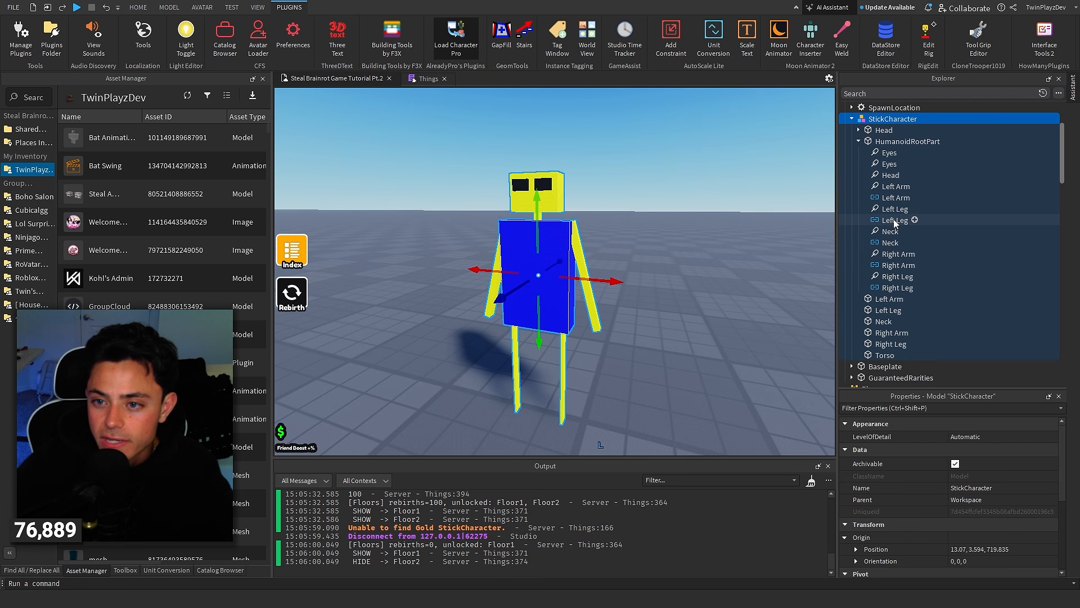
click(887, 153)
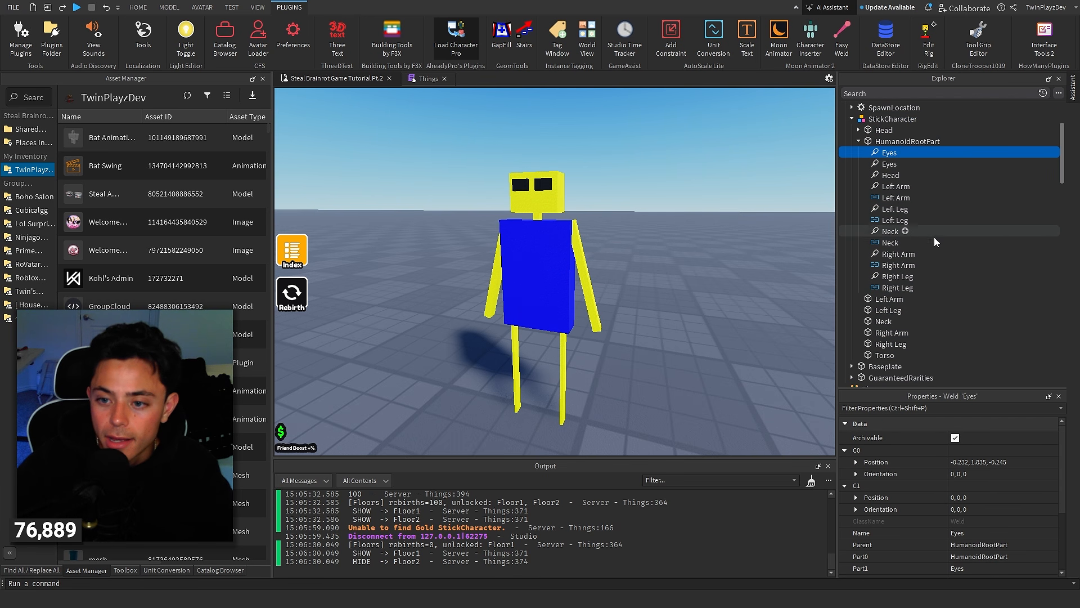
click(950, 141)
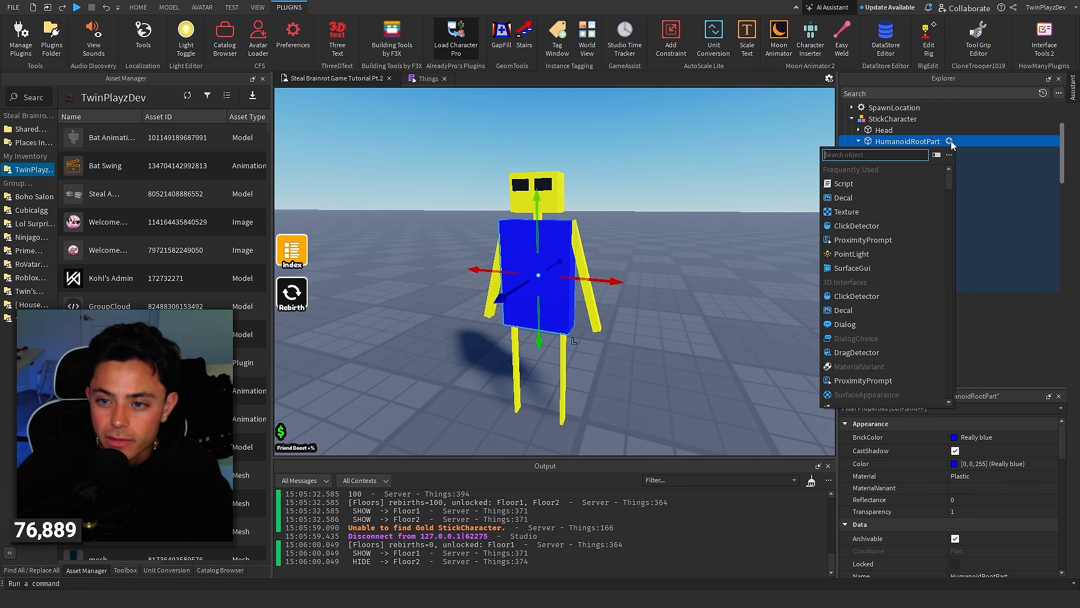
text(moto)
key(Return)
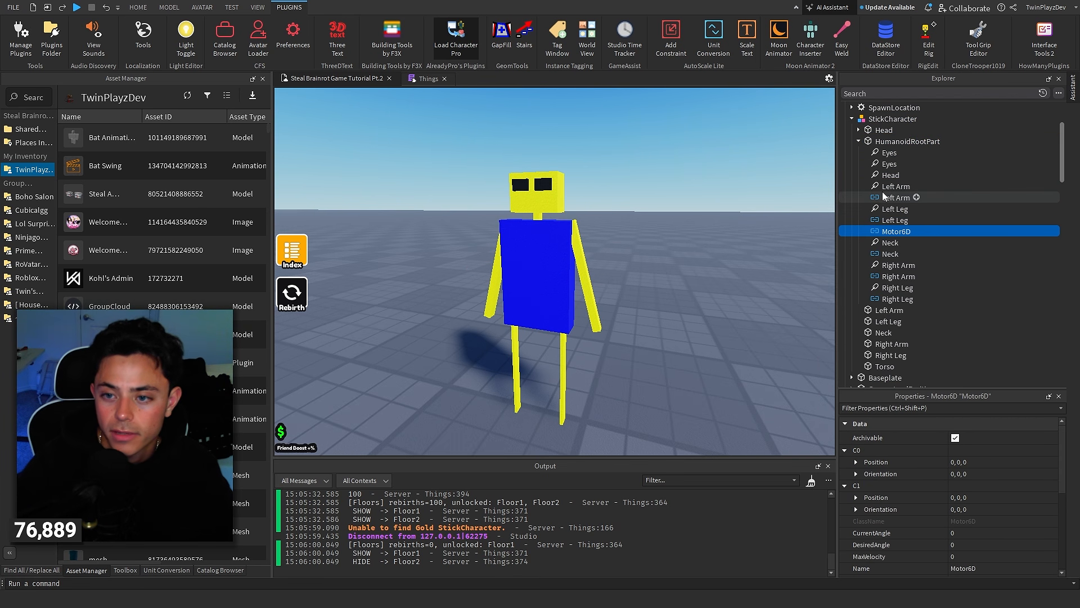
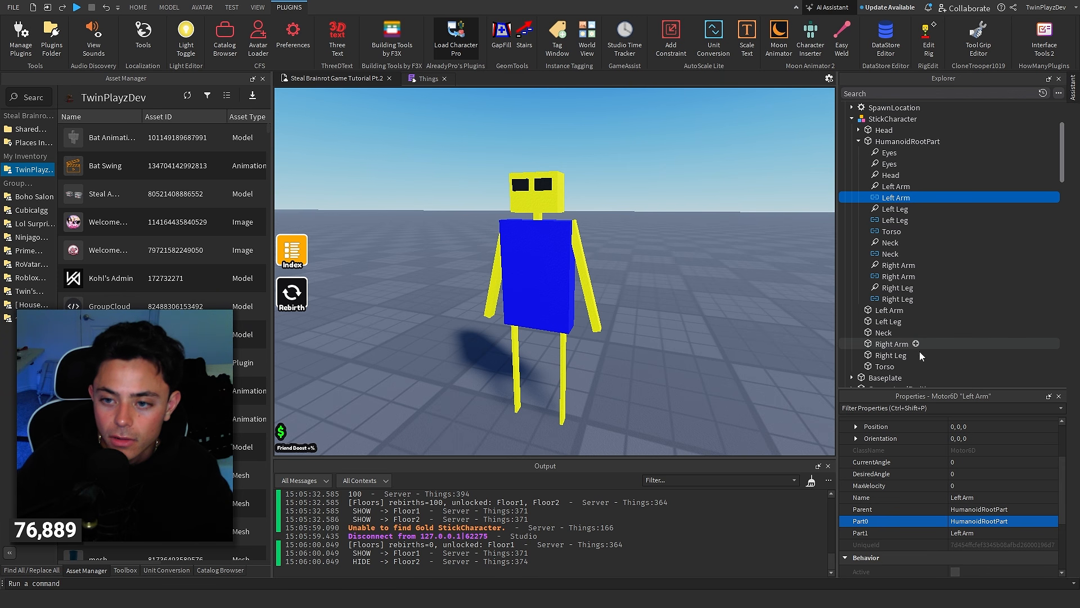
Check the Torso Motor6D, then add a Weld to the HumanoidRootPart with Part0 set to HumanoidRootPart
click(890, 243)
click(892, 231)
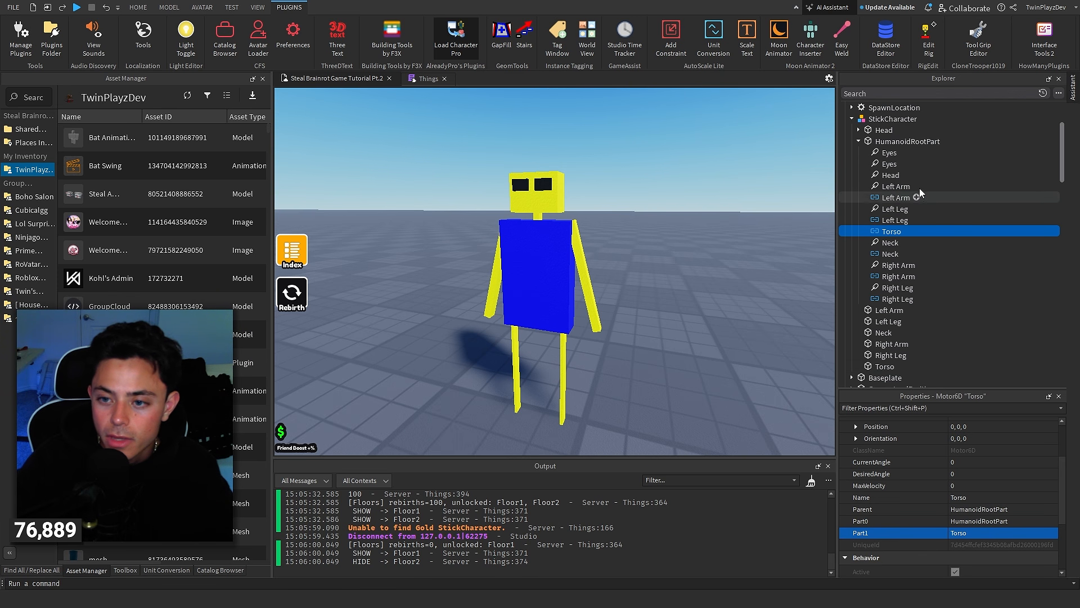
click(915, 142)
click(948, 141)
text(we)
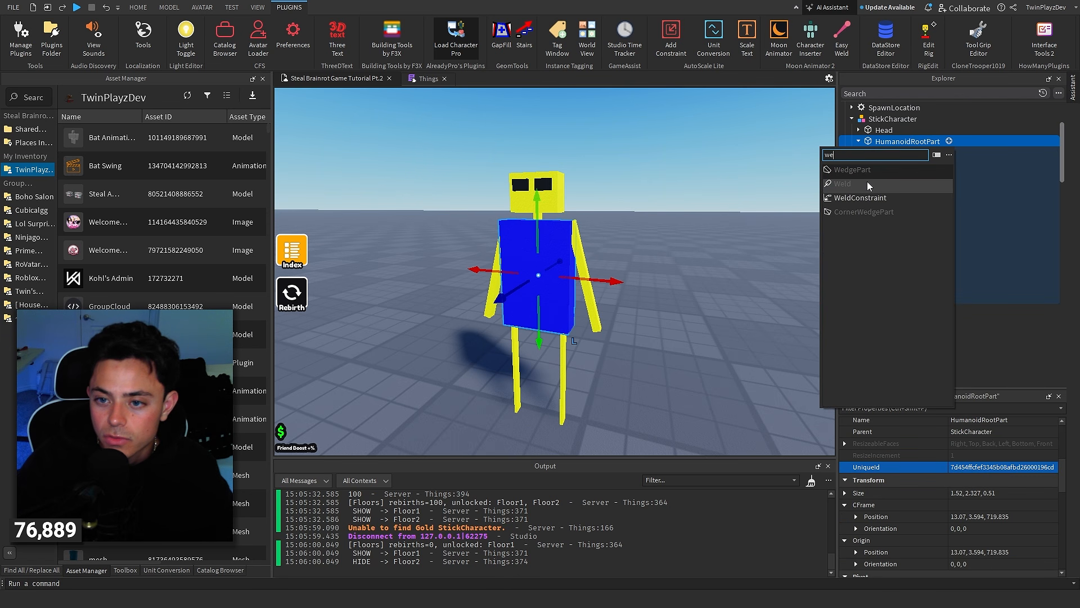
click(869, 185)
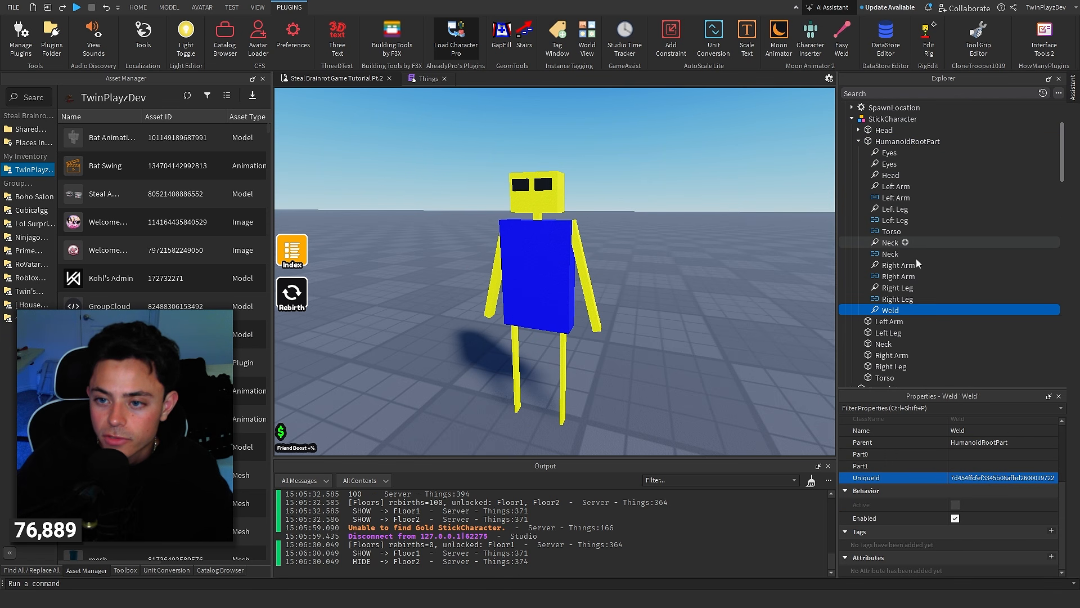
click(974, 454)
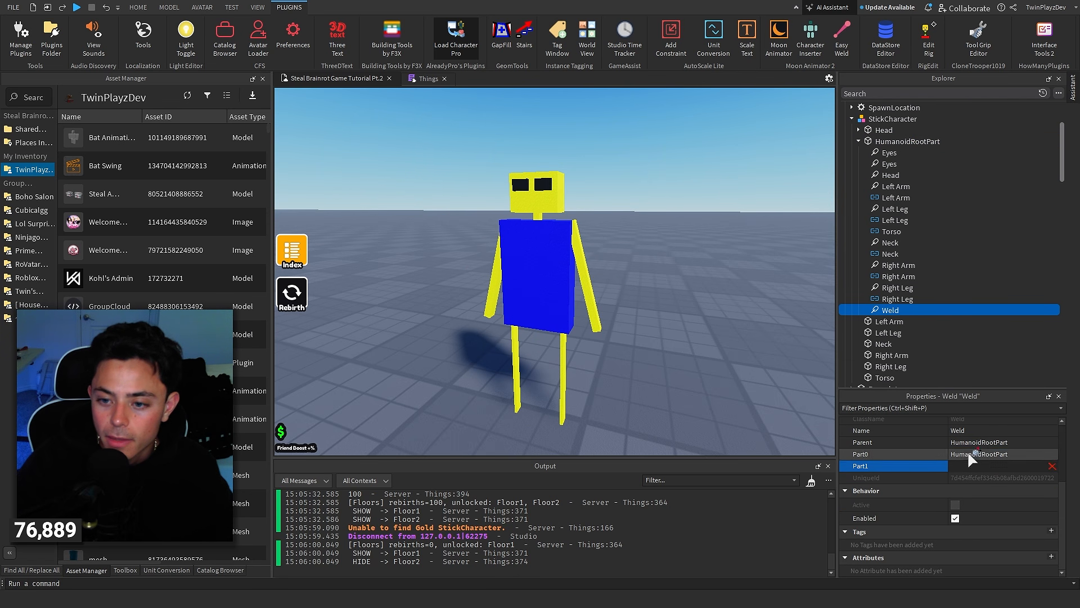
click(923, 143)
click(859, 142)
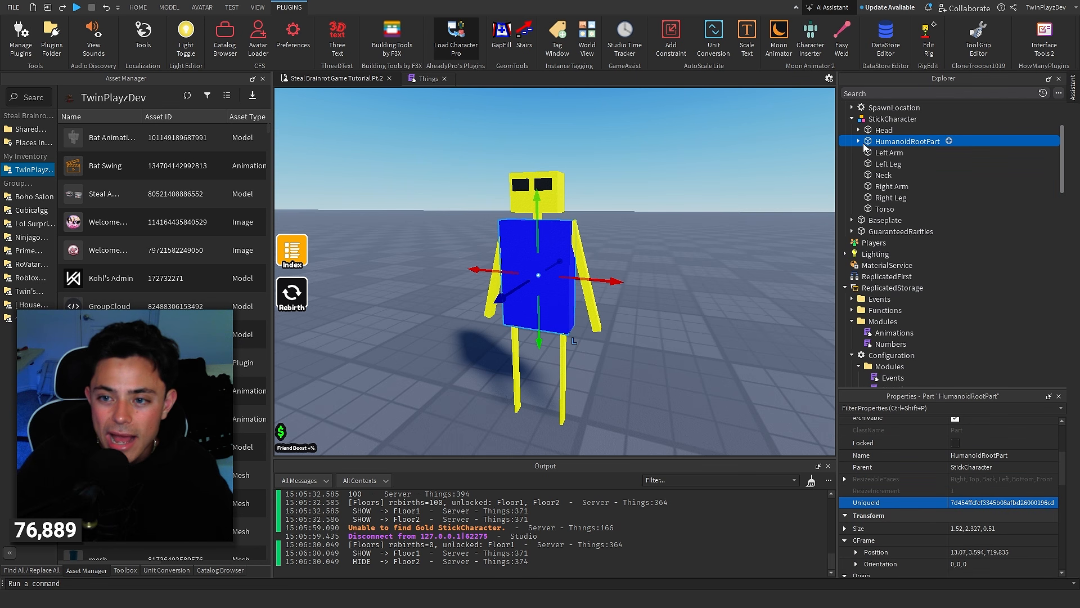
Collapse the Workspace StickCharacter and delete the old StickCharacter from the Default variant's Common folder
click(655, 238)
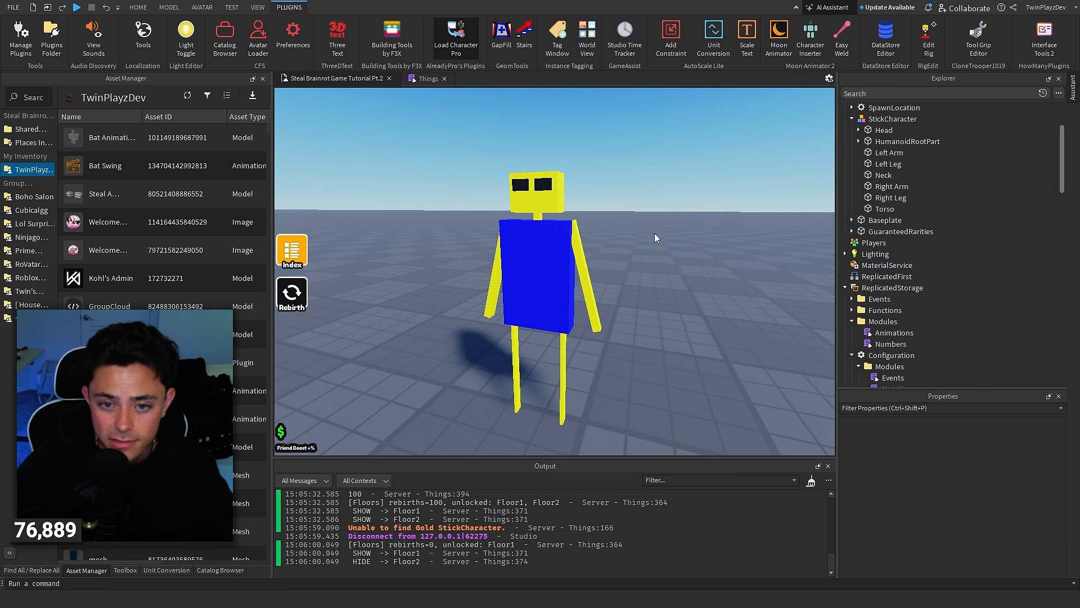
click(867, 121)
click(852, 118)
scroll(888, 169, down, 10)
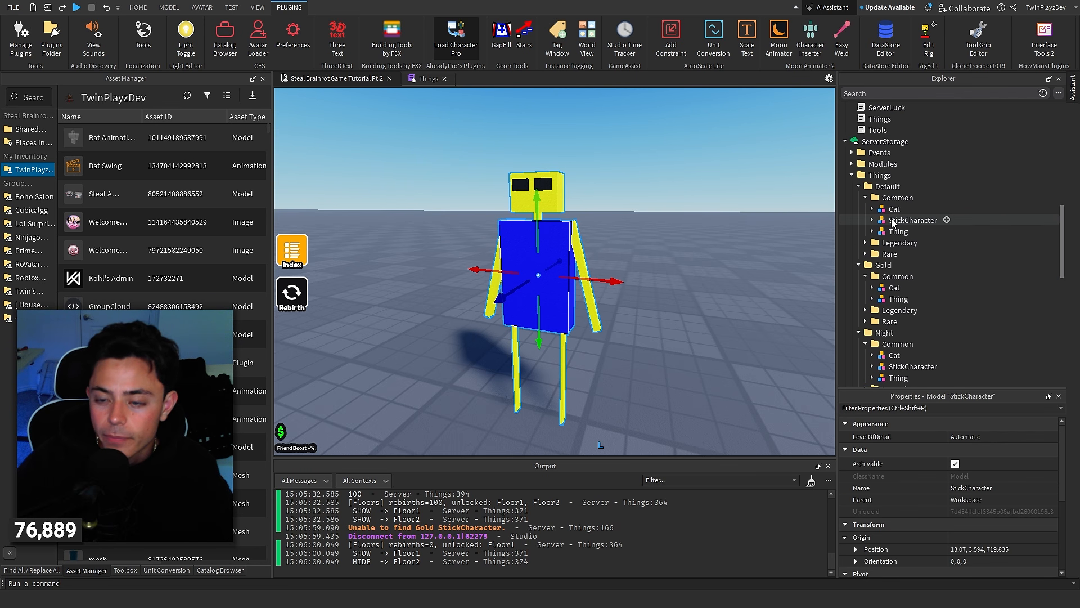
click(891, 220)
key(Delete)
Delete the old StickCharacter from the Common folders of the Night, Rain and Rainbow variants
scroll(887, 240, down, 3)
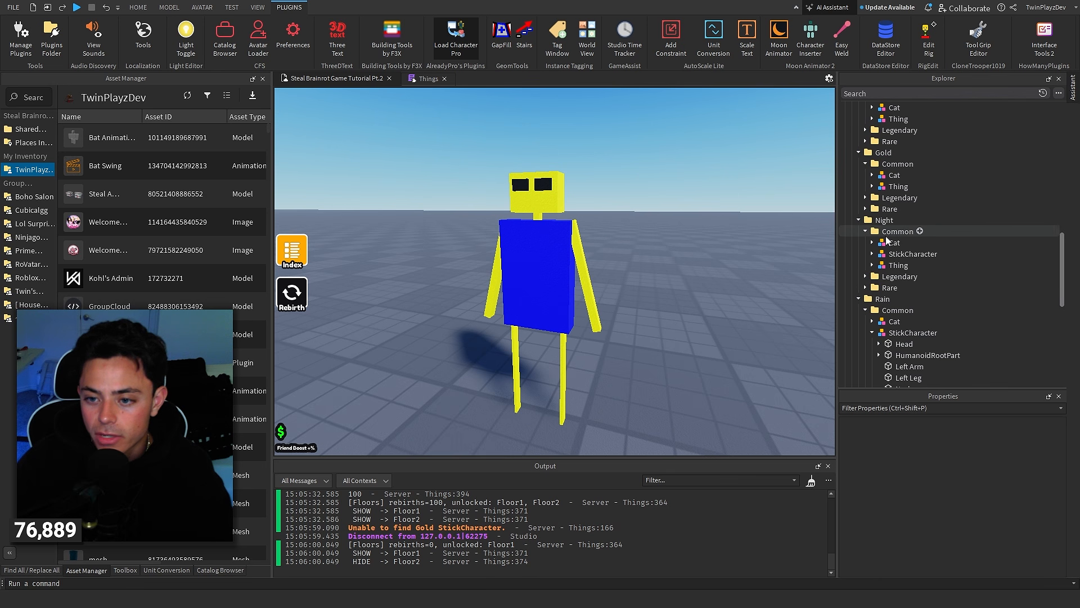
click(894, 254)
key(Delete)
click(892, 323)
key(Delete)
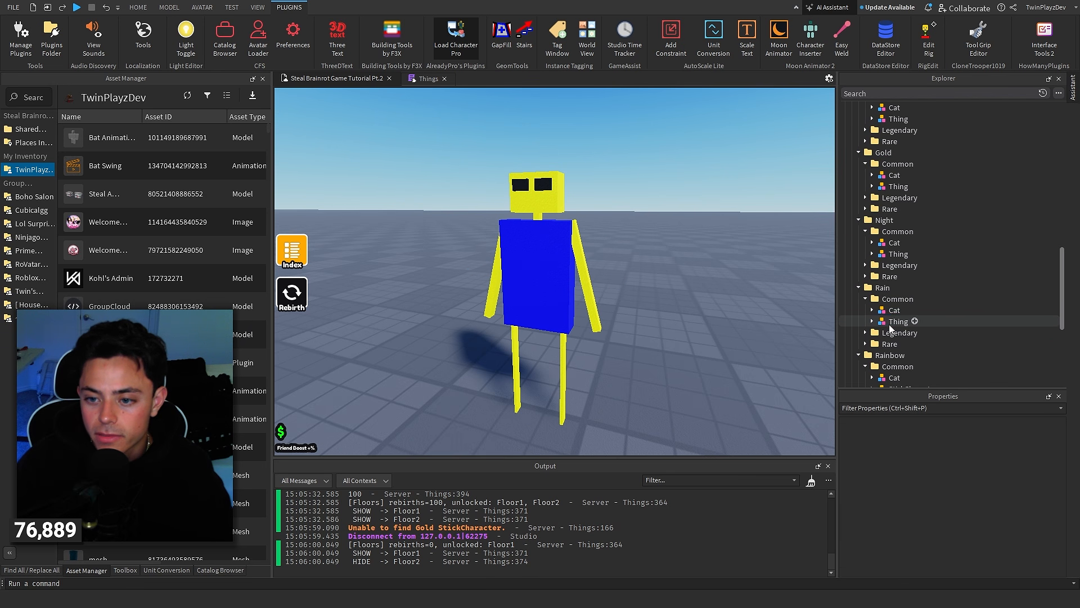
scroll(898, 312, down, 1)
click(901, 357)
key(Delete)
scroll(908, 285, up, 15)
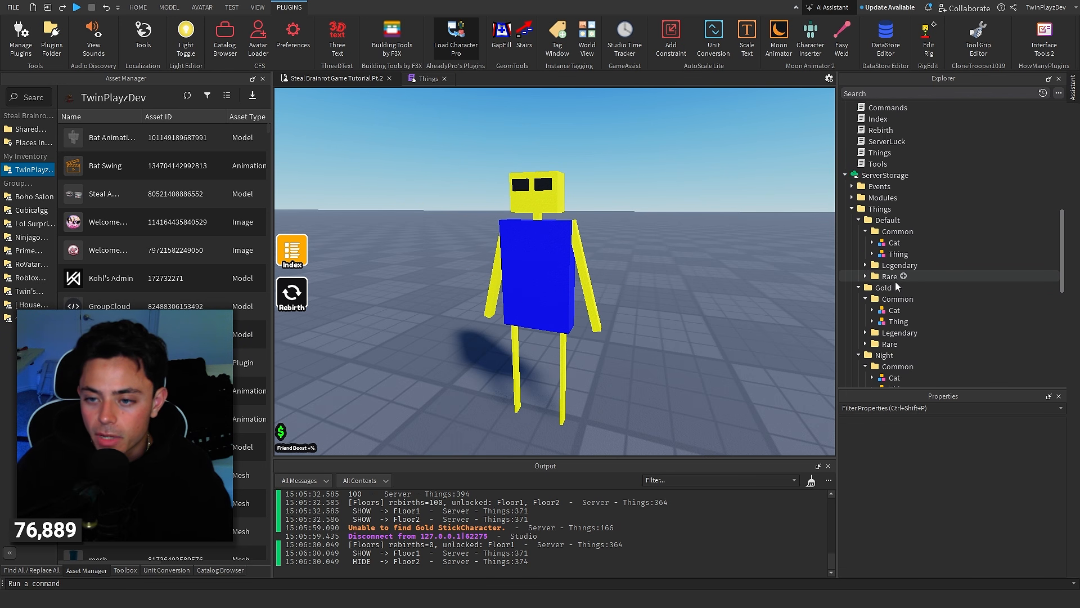
click(881, 189)
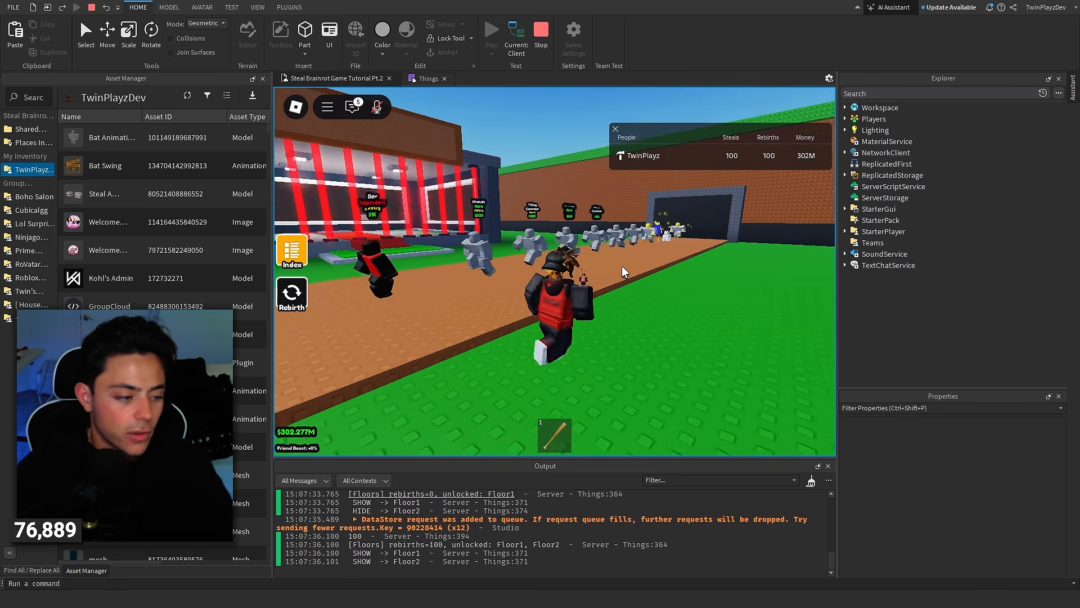
Run the playtest avatar onto the path, check how the StickCharacter moves up close, and hide the player list
key(w)
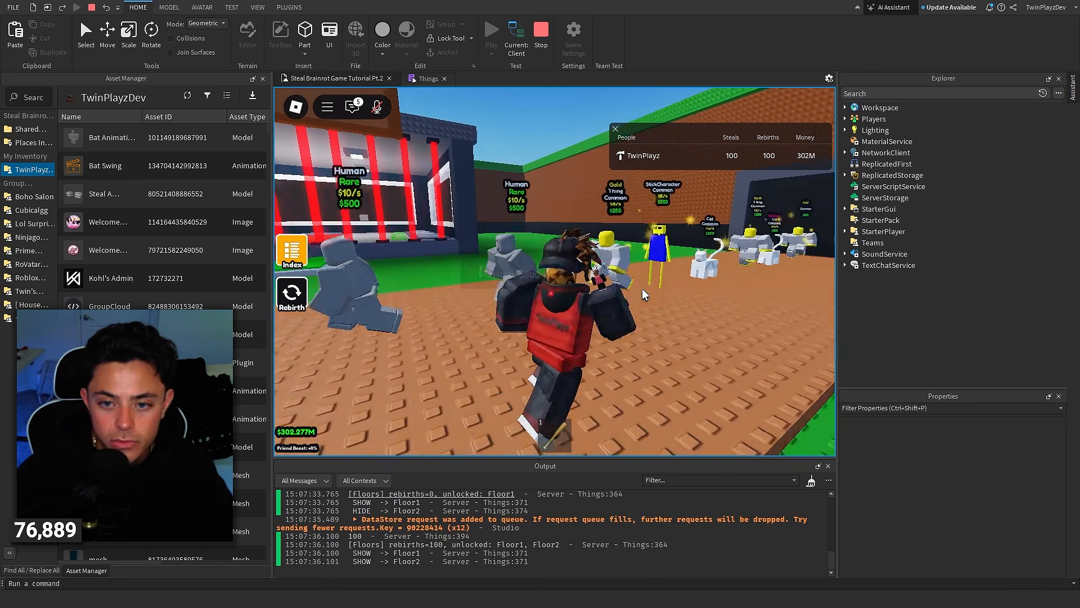
key(w)
right_drag(642, 289, 643, 289)
scroll(642, 290, up, 5)
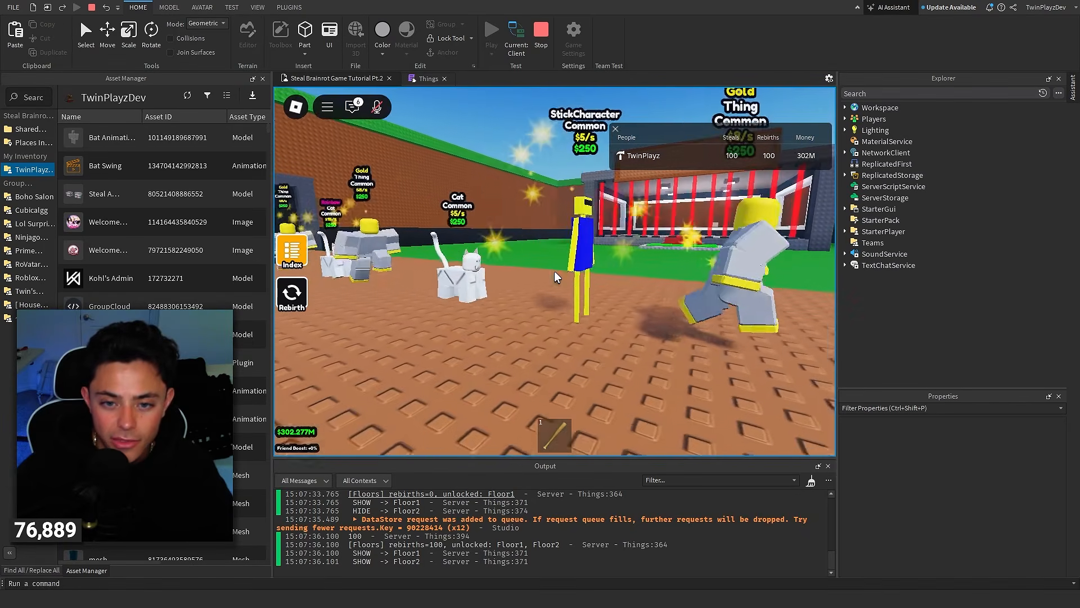
key(s)
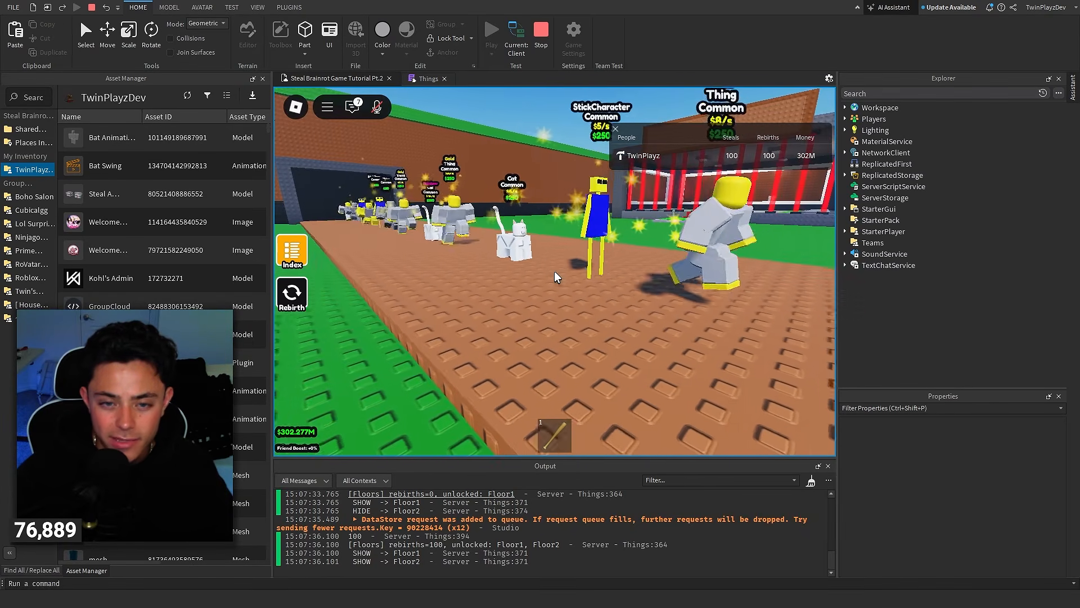
key(Tab)
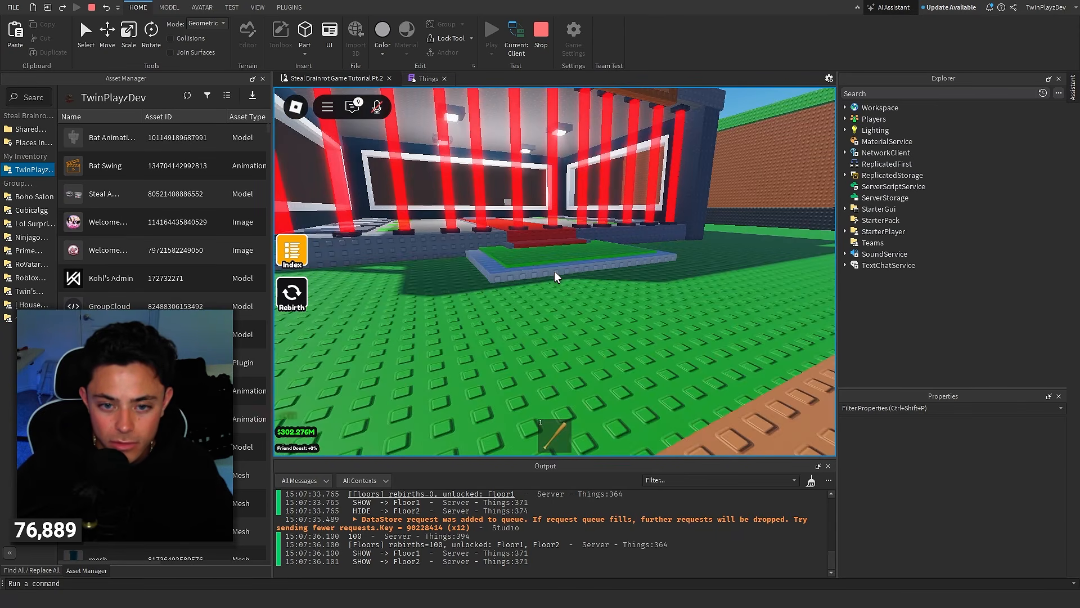
Move the avatar back from the base and view the characters walking along the path
scroll(554, 271, down, 5)
right_drag(664, 278, 634, 249)
scroll(664, 278, down, 3)
key(s)
scroll(635, 248, up, 3)
scroll(634, 249, up, 3)
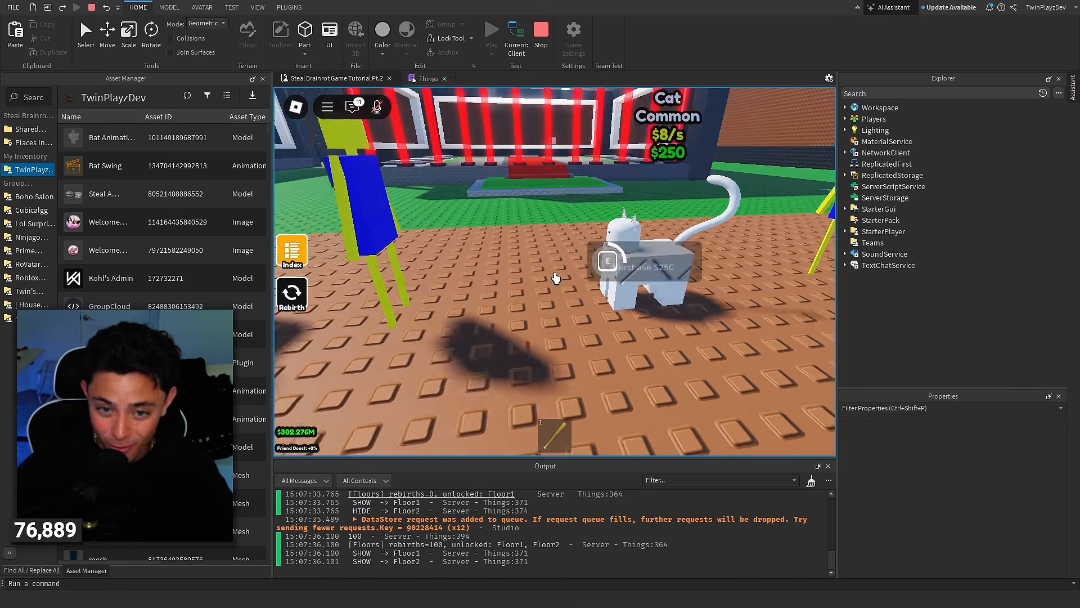
Try to purchase the $250 Cat on the path, then follow the passing StickCharacters to check their movement
key(e)
key(w)
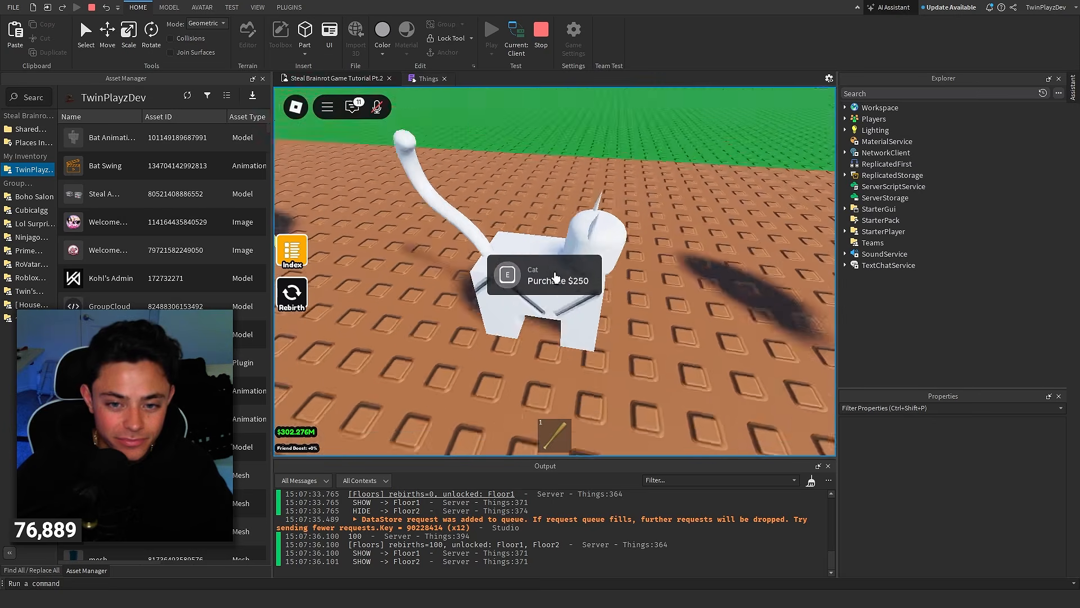
key(s)
key(s)
key(w)
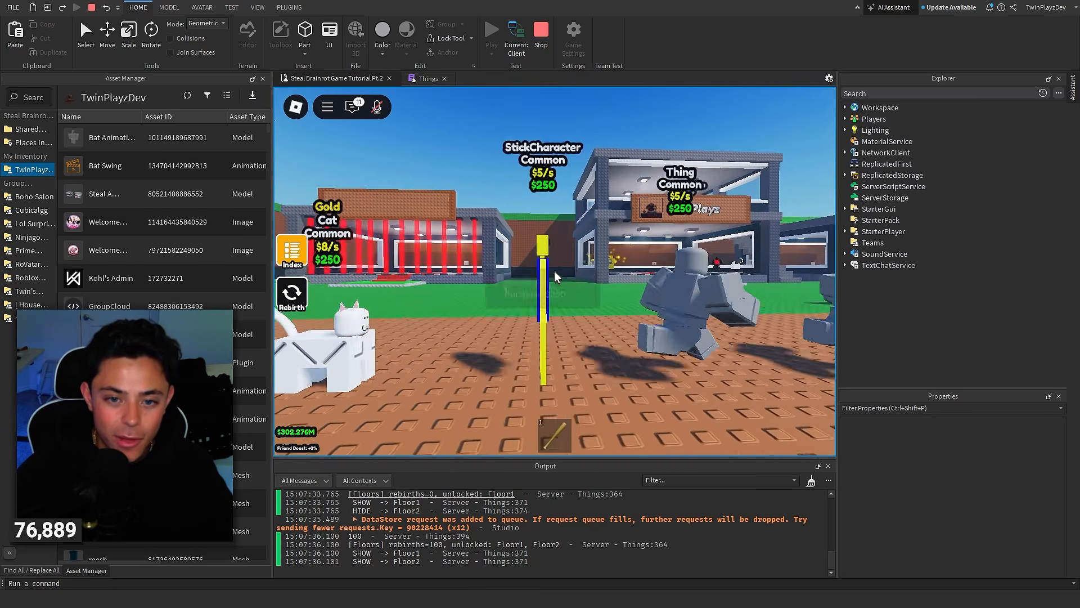
key(s)
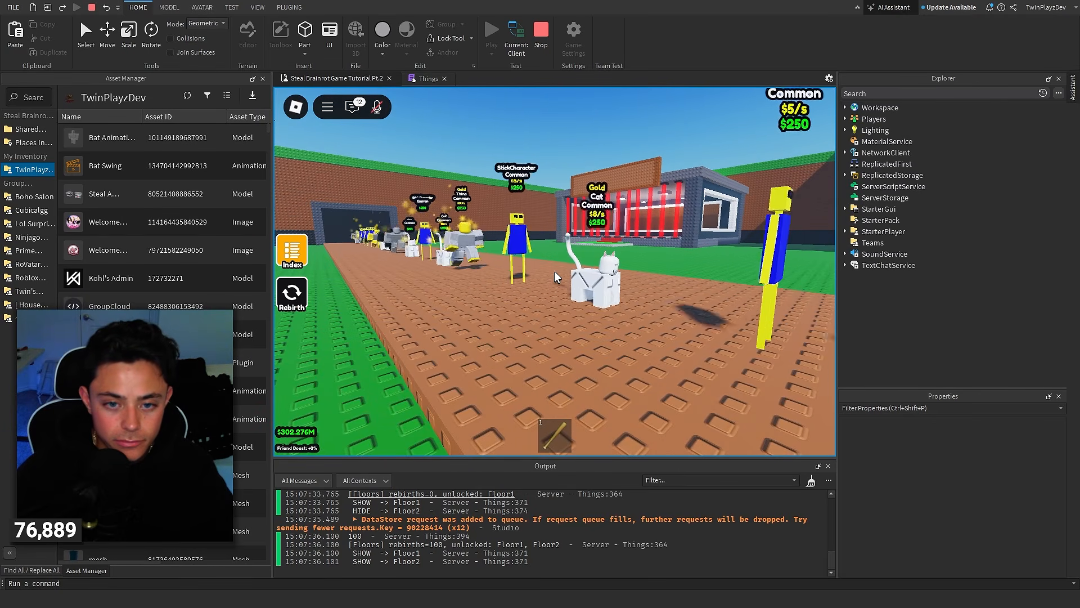
Walk the avatar along the path and inspect the passing StickCharacter, Cat and Thing characters up close
key(w)
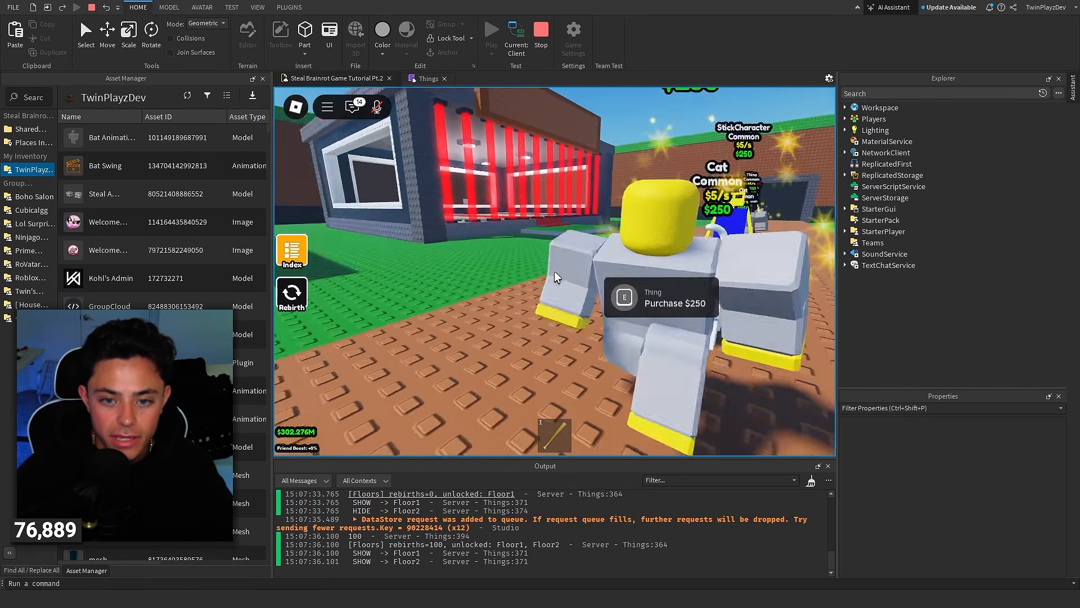
key(s)
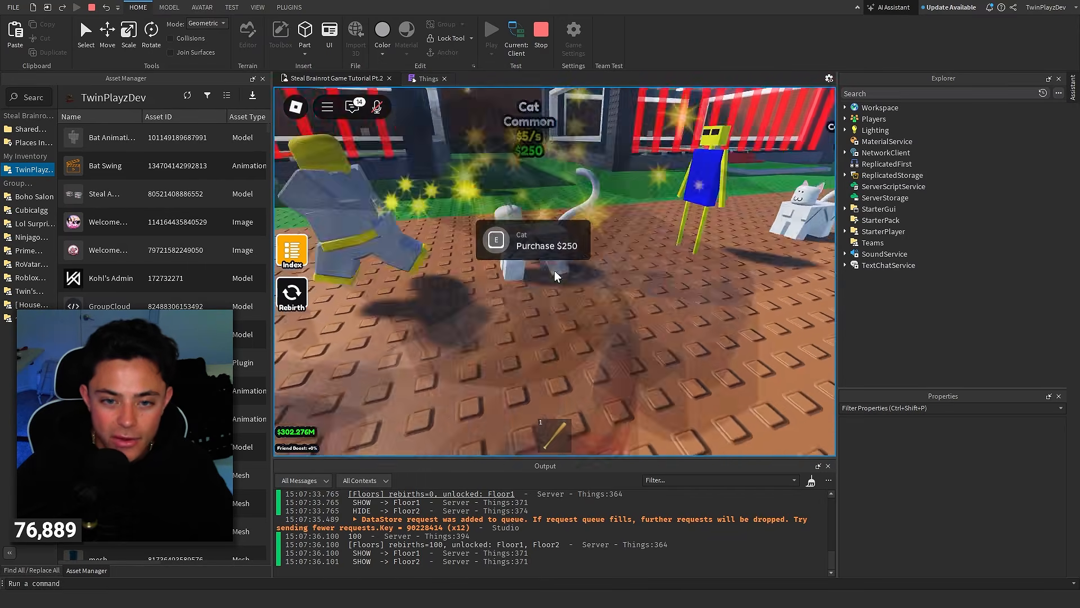
scroll(554, 271, down, 5)
key(w)
scroll(555, 279, up, 5)
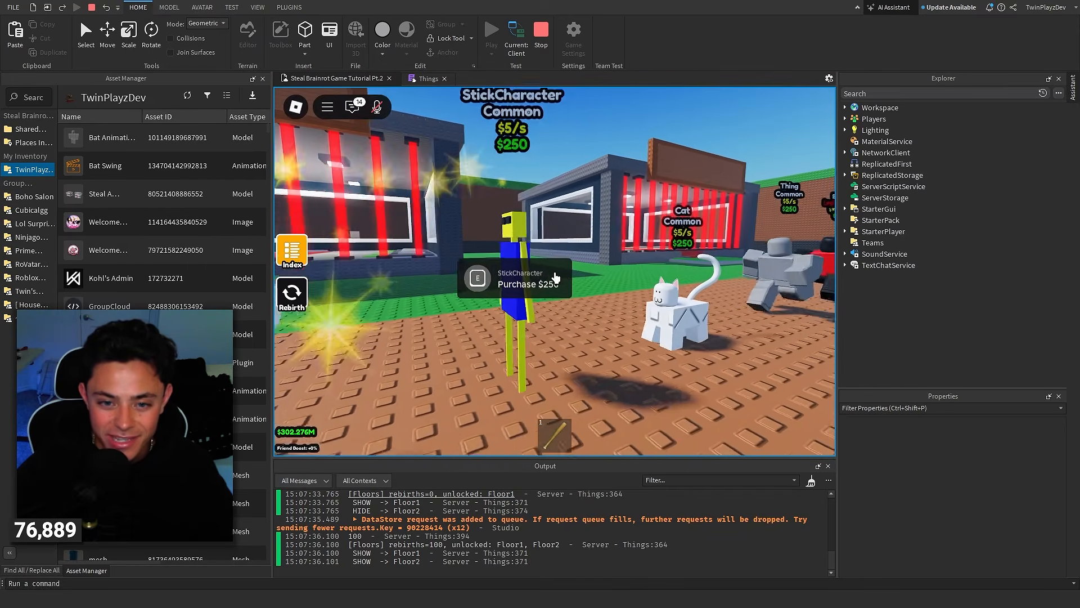
scroll(555, 272, down, 3)
key(w)
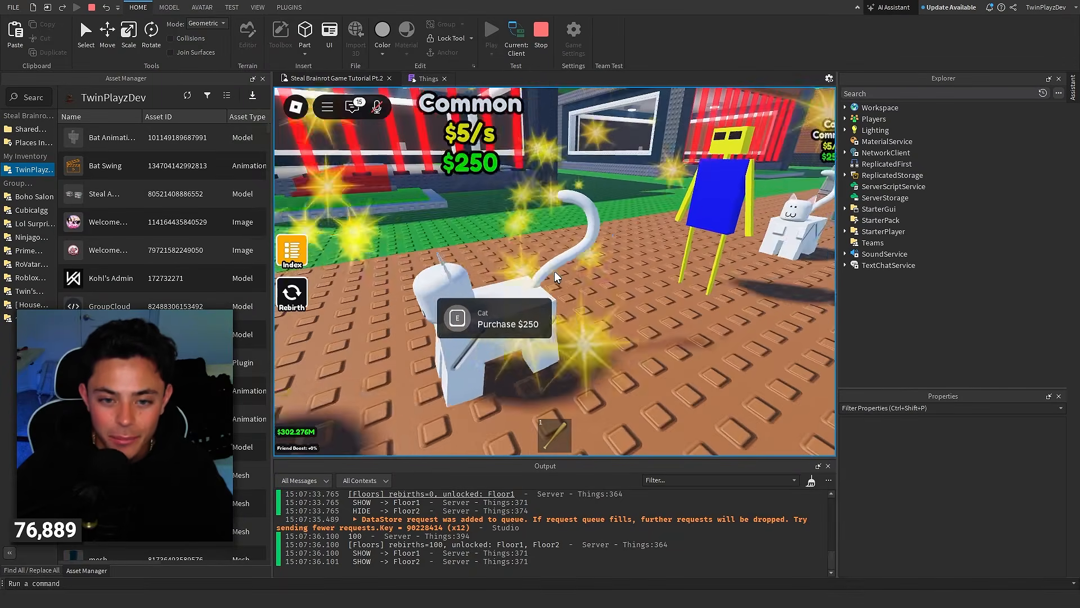
Try to purchase the $250 Cat, then back away along the path to view the line of characters
key(e)
scroll(554, 272, down, 3)
scroll(555, 273, up, 4)
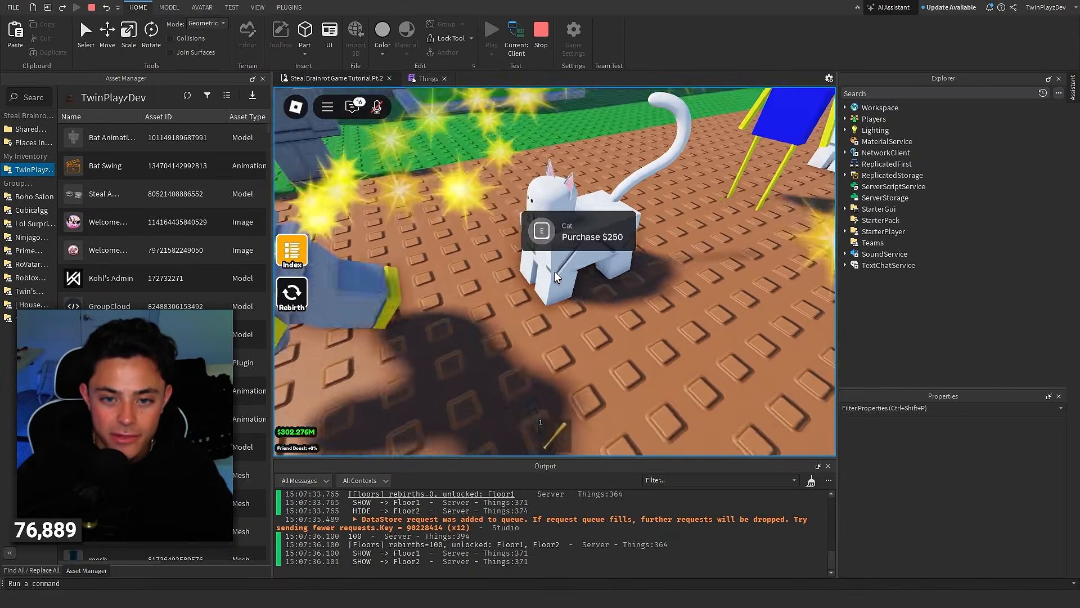
scroll(555, 276, down, 5)
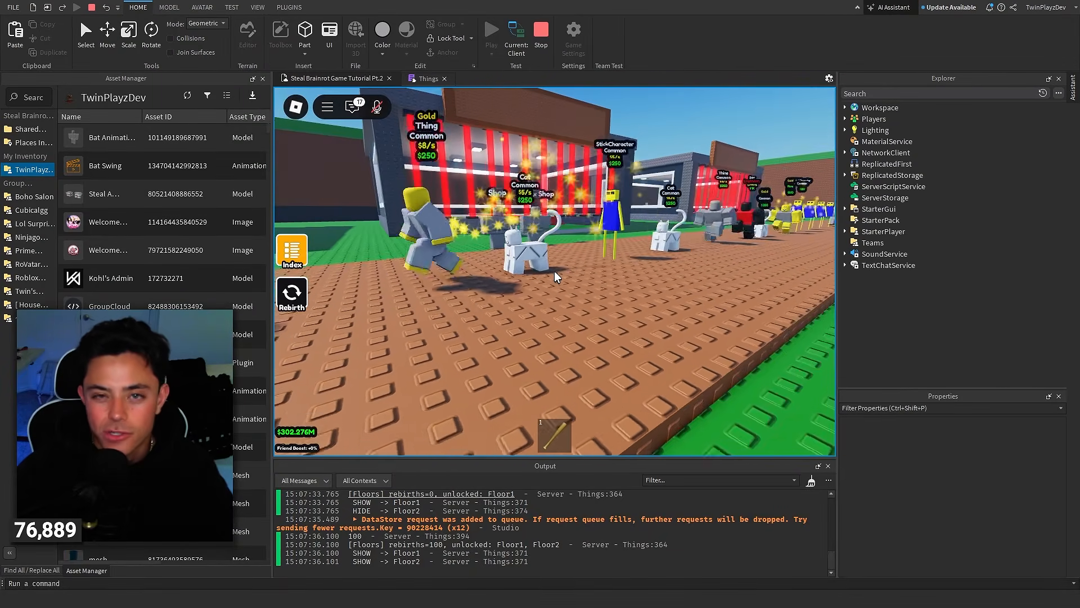
key(w)
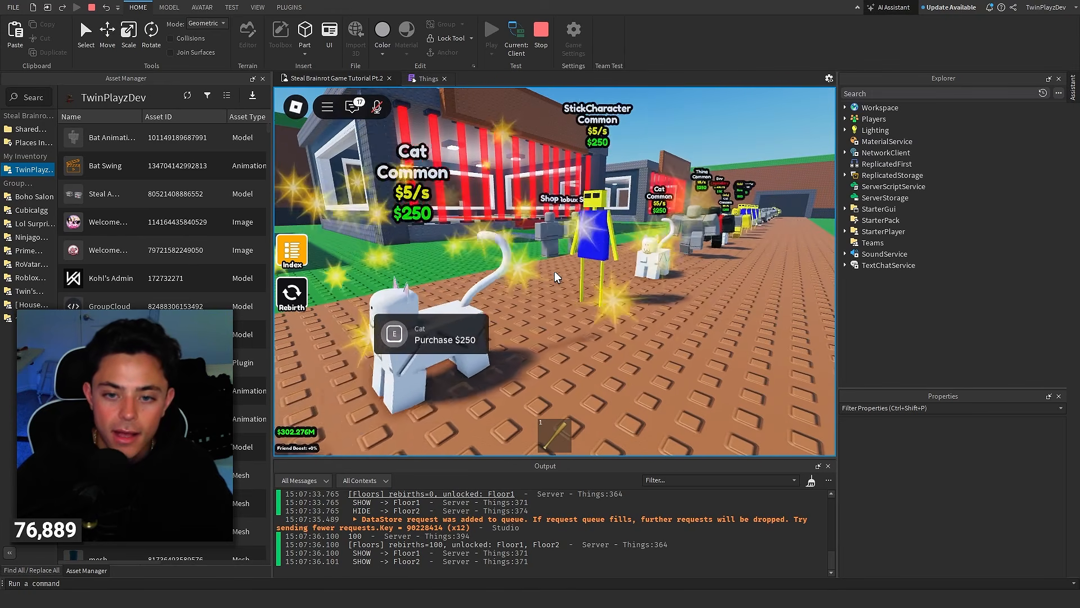
key(w)
scroll(554, 271, down, 5)
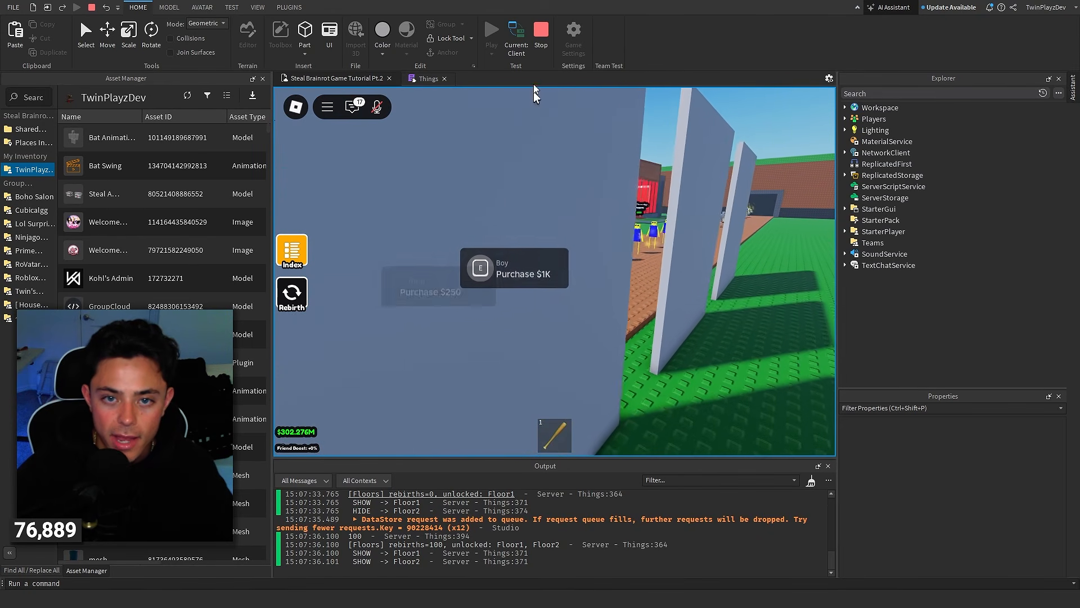
key(w)
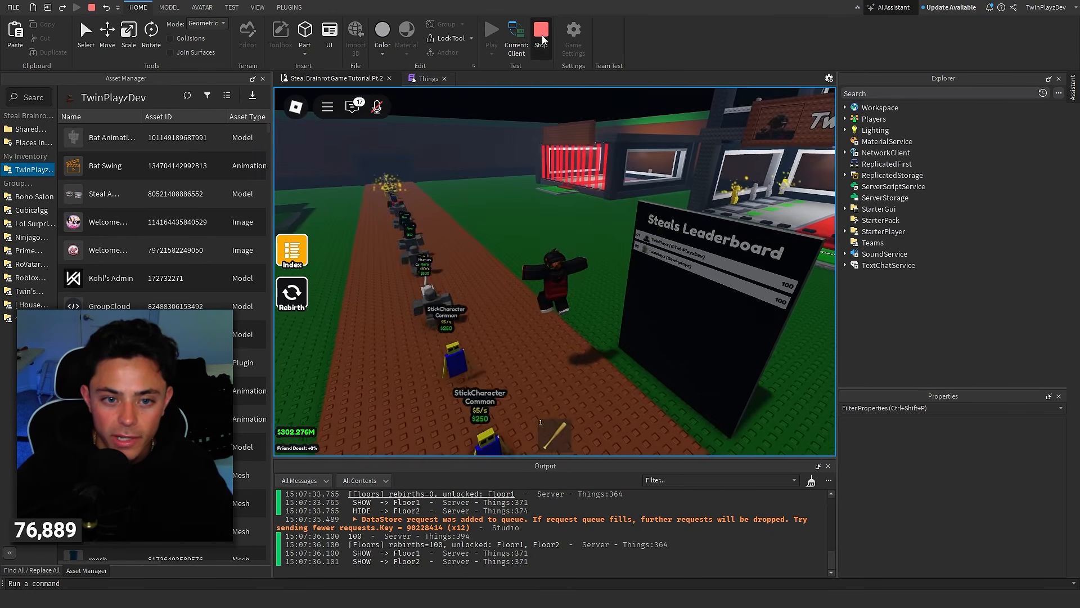
Stop the playtest and clear the Output log
click(542, 31)
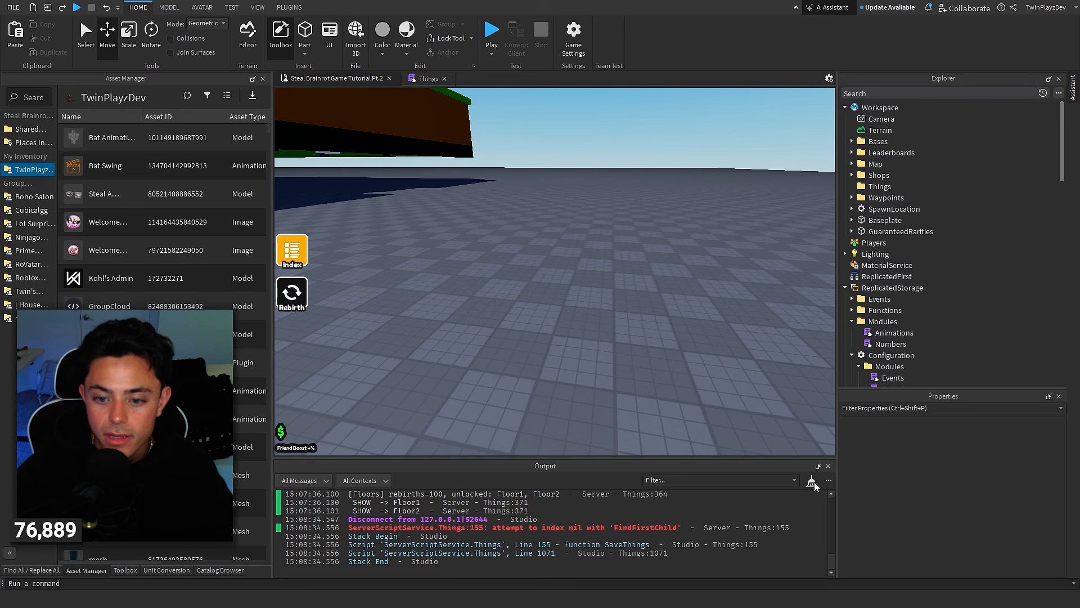
click(812, 483)
right_drag(622, 288, 623, 288)
scroll(851, 206, down, 1)
scroll(851, 207, down, 2)
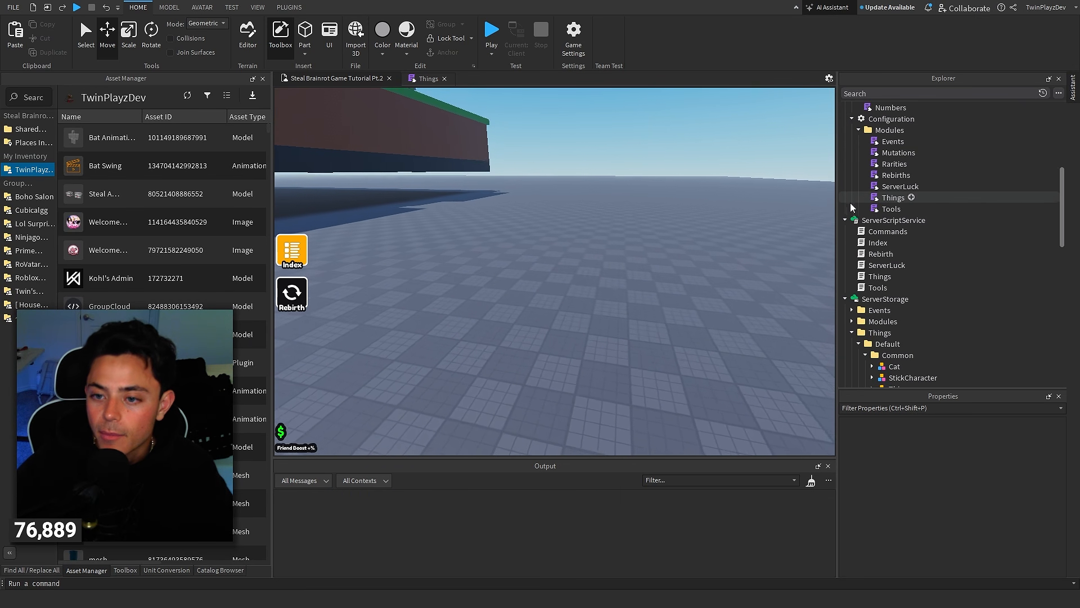
Collapse the Modules folder in ReplicatedStorage and expand Configuration to list its modules
click(851, 220)
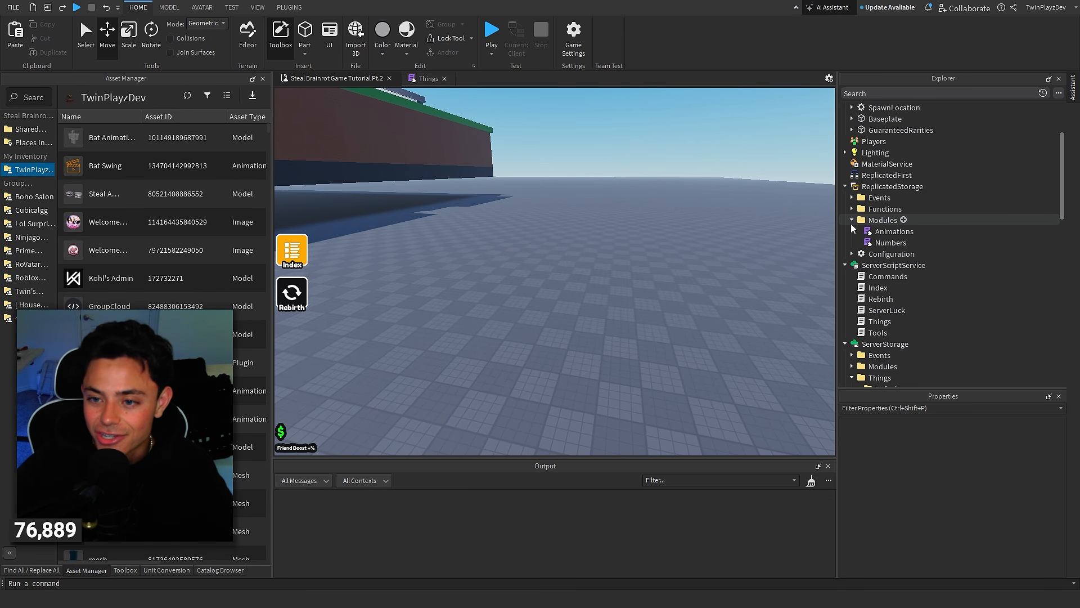
click(852, 220)
click(852, 231)
right_drag(602, 209, 600, 230)
key(w)
key(w)
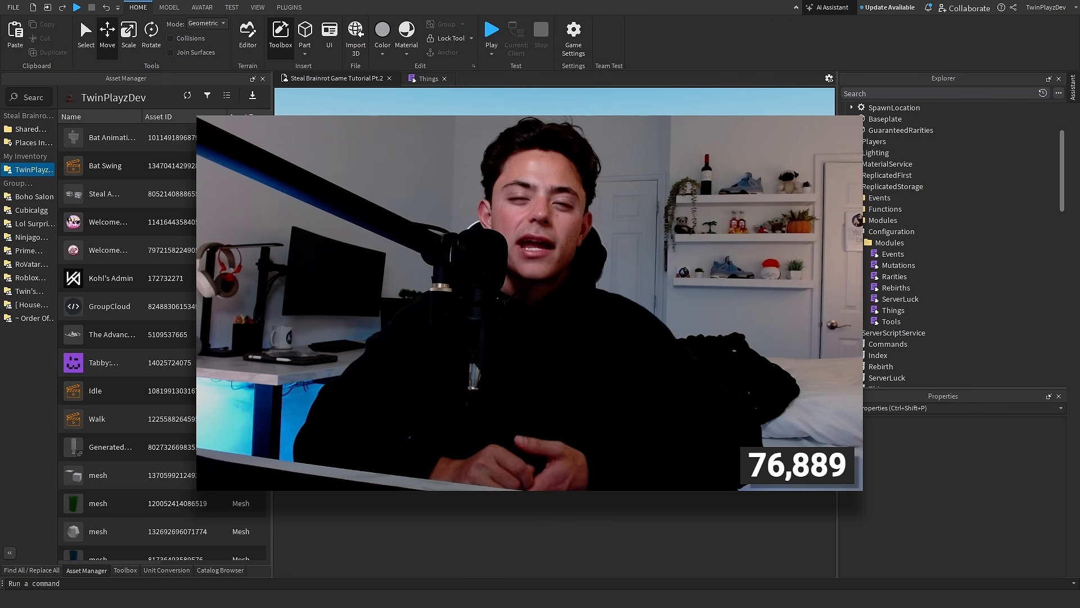
click(415, 81)
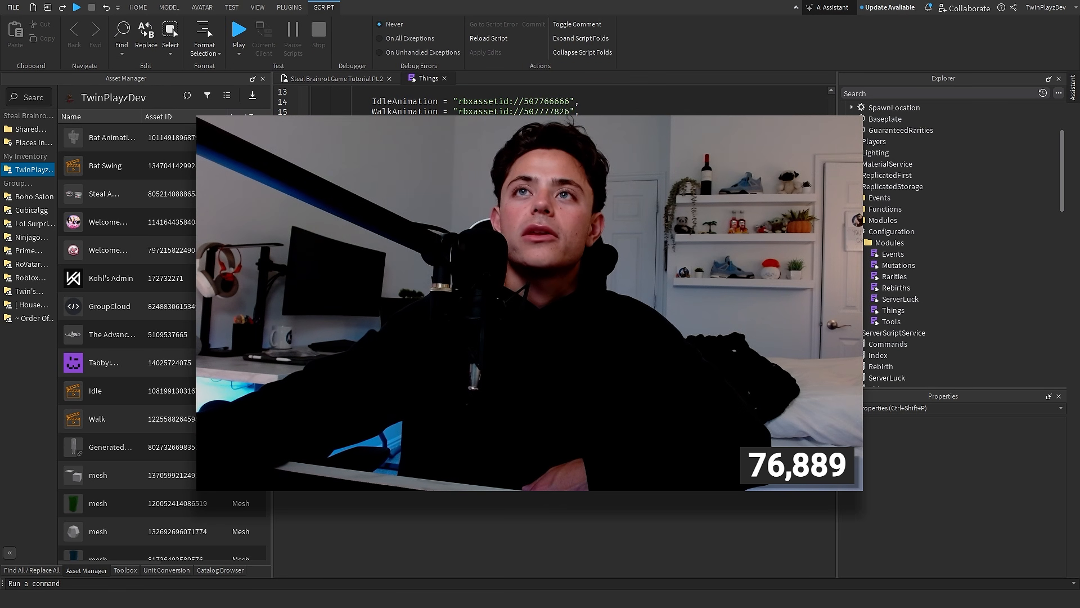
click(337, 79)
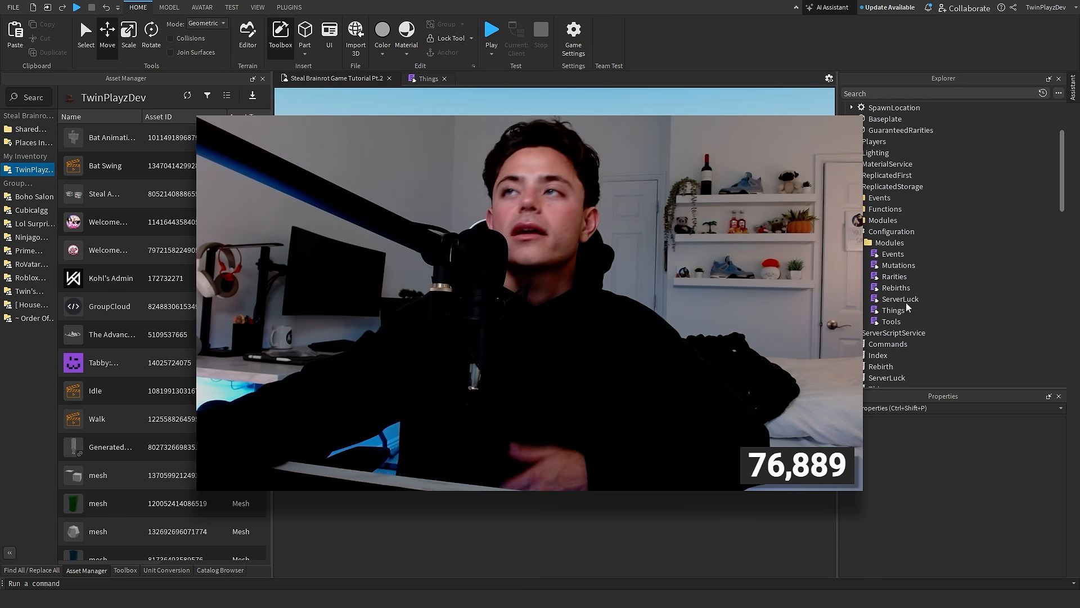
Delete the StickCharacter from the Common folders of the Default, Gold, Night, Rain and Rainbow variants in ServerStorage
scroll(939, 296, down, 10)
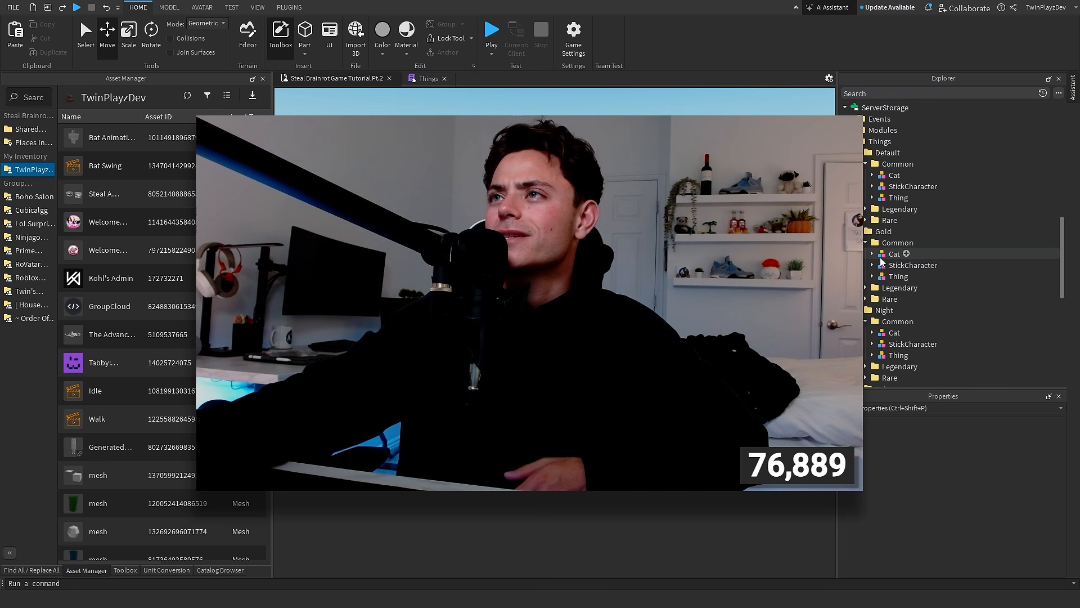
click(906, 265)
key(Delete)
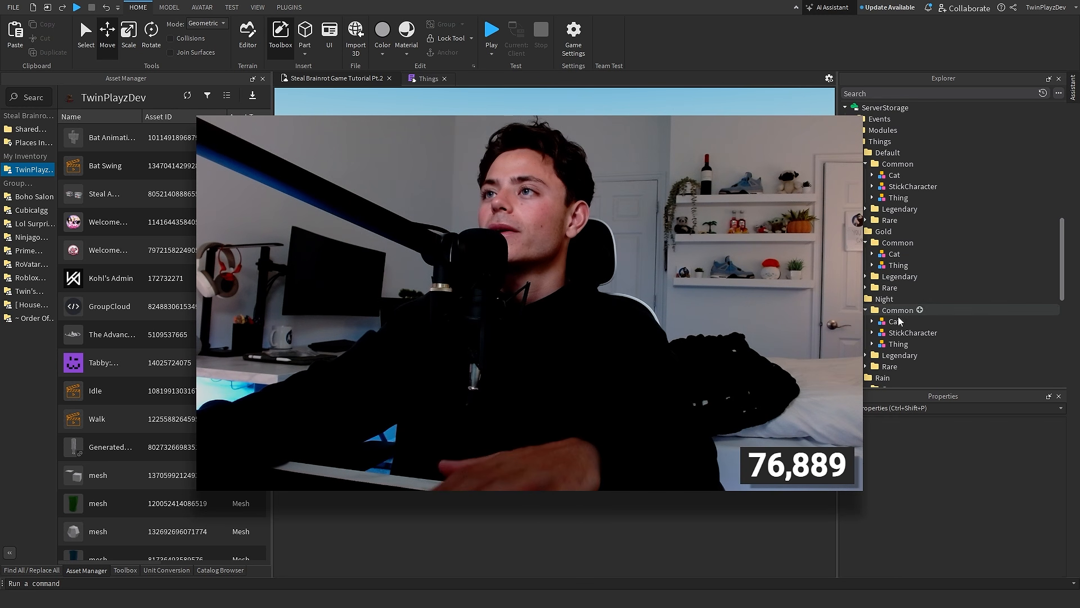
click(900, 332)
scroll(904, 304, down, 5)
key(Delete)
click(900, 310)
key(Delete)
scroll(905, 292, up, 7)
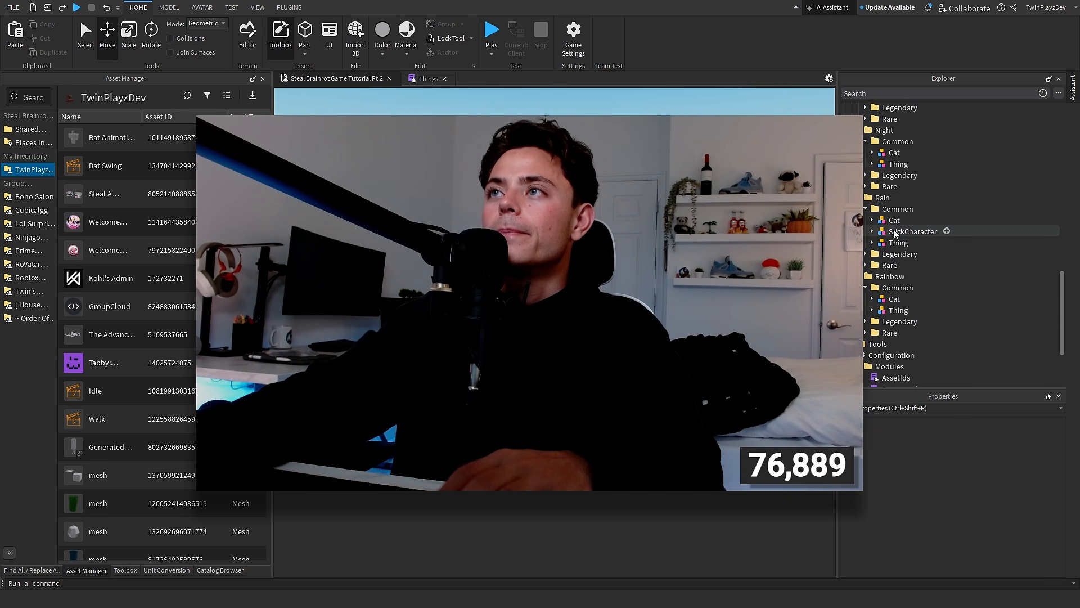
key(Delete)
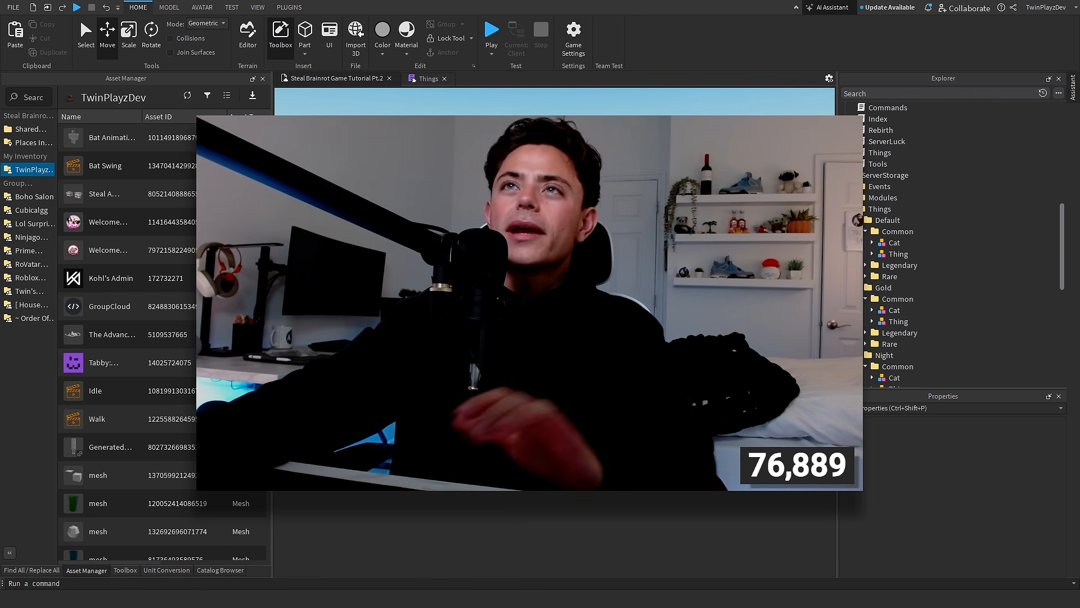